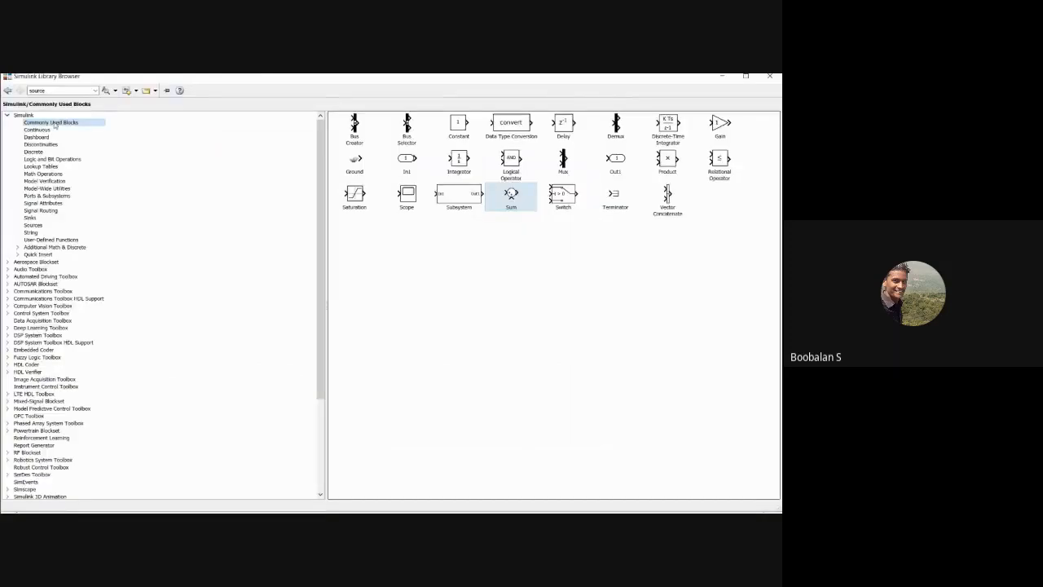
Step: Add a Sum block to the model and place it, facing left, between the two Rotating Mass & Load blocks
{"action": "right_click", "coordinate": [511, 193]}
{"action": "left_click", "coordinate": [526, 201]}
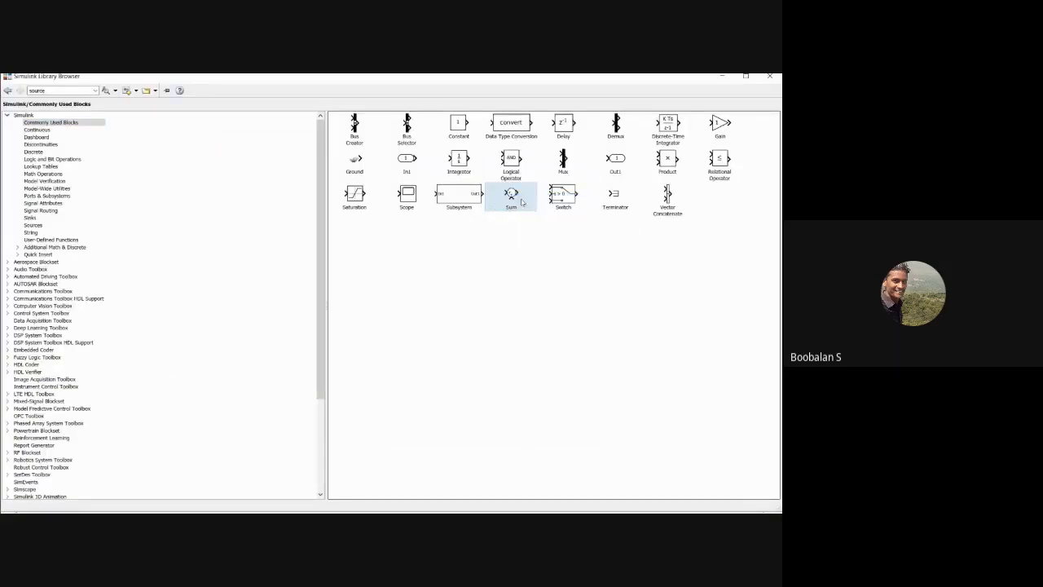
{"action": "left_click", "coordinate": [720, 78]}
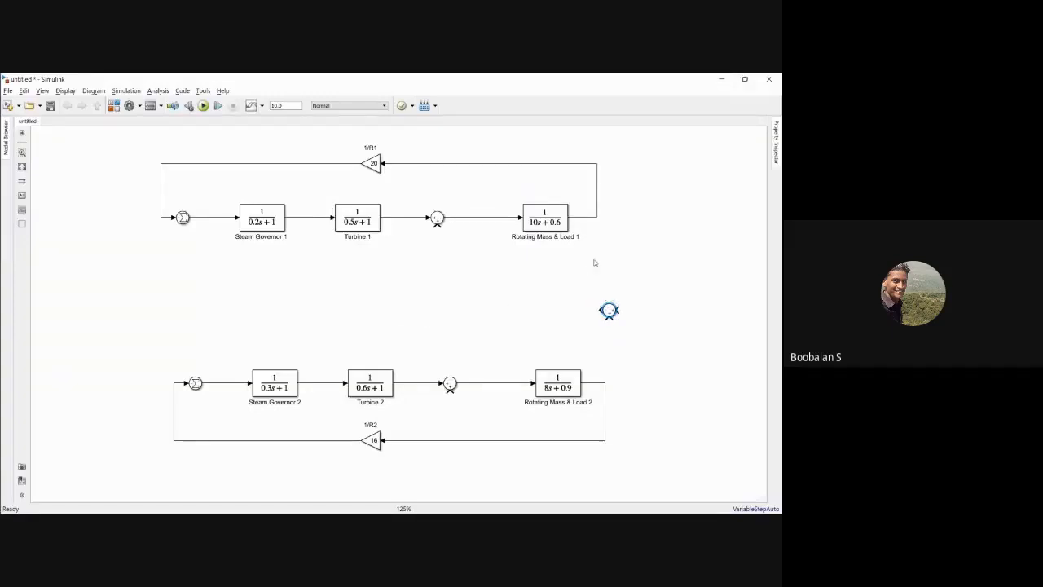
{"action": "left_click", "coordinate": [574, 309]}
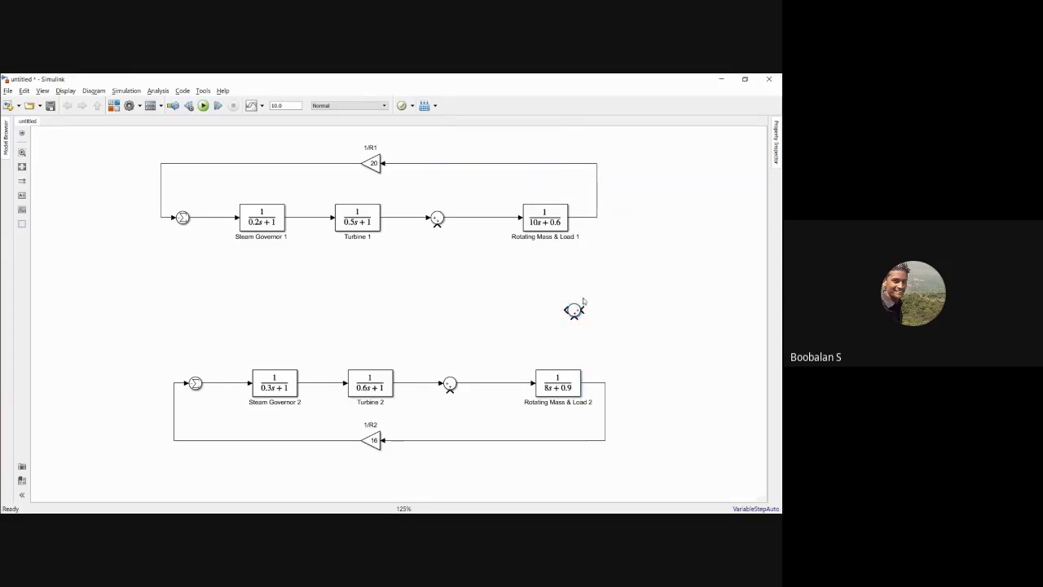
{"action": "left_click_drag", "start_coordinate": [575, 311], "coordinate": [577, 303]}
Step: Set the new Sum block's list of signs to |+-
{"action": "double_click", "coordinate": [575, 300]}
{"action": "left_click", "coordinate": [366, 314]}
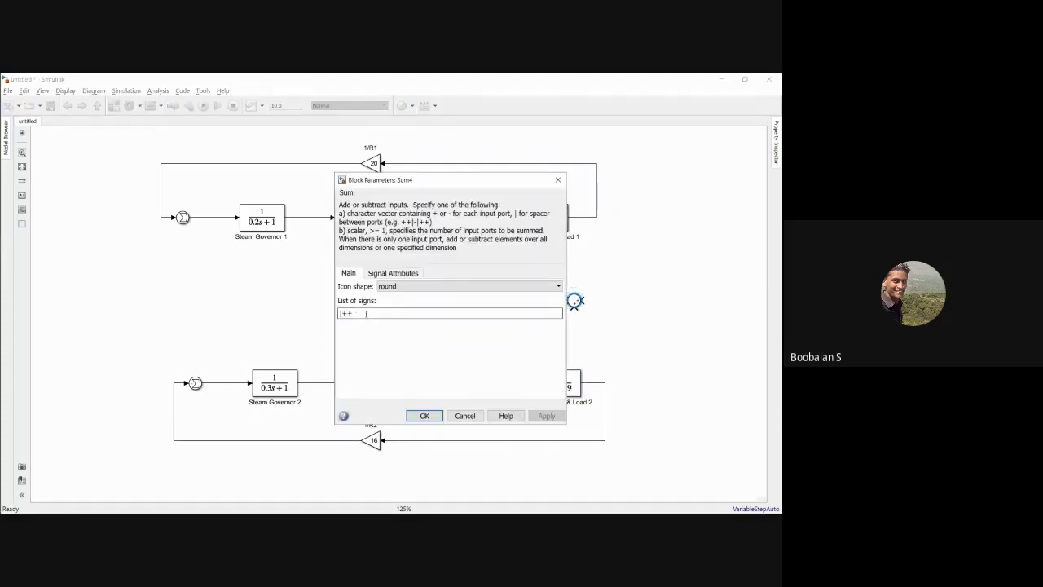
{"action": "key", "text": "BackSpace"}
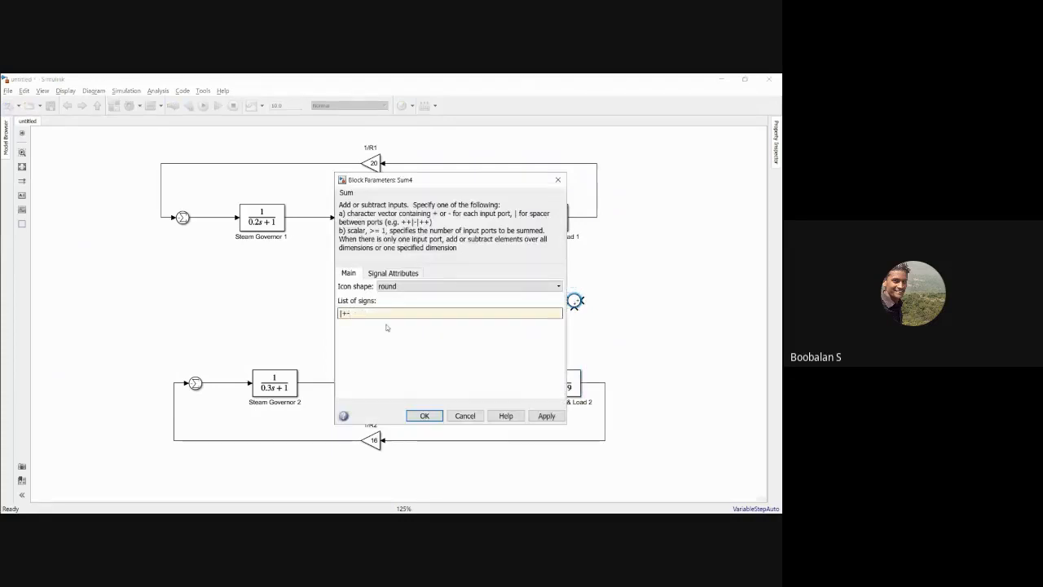
{"action": "left_click", "coordinate": [546, 416]}
{"action": "left_click", "coordinate": [424, 416]}
Step: Connect the Rotating Mass & Load 1 output to the new Sum's plus input and the Rotating Mass & Load 2 output to its minus input
{"action": "mouse_move", "coordinate": [585, 301]}
{"action": "left_mouse_down"}
{"action": "mouse_move", "coordinate": [598, 294]}
{"action": "mouse_move", "coordinate": [597, 217]}
{"action": "left_mouse_up"}
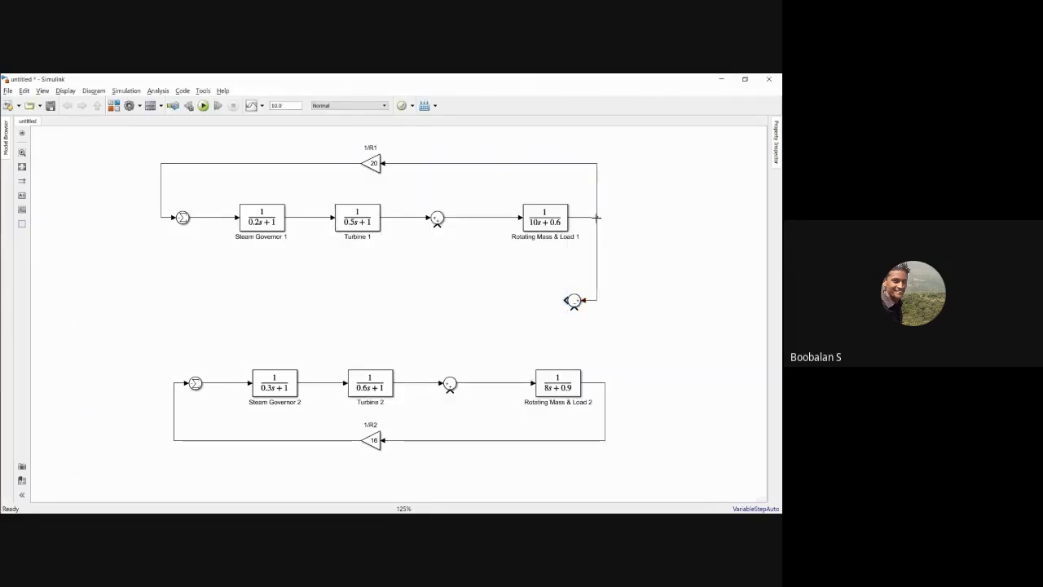
{"action": "left_click_drag", "start_coordinate": [573, 307], "coordinate": [604, 363]}
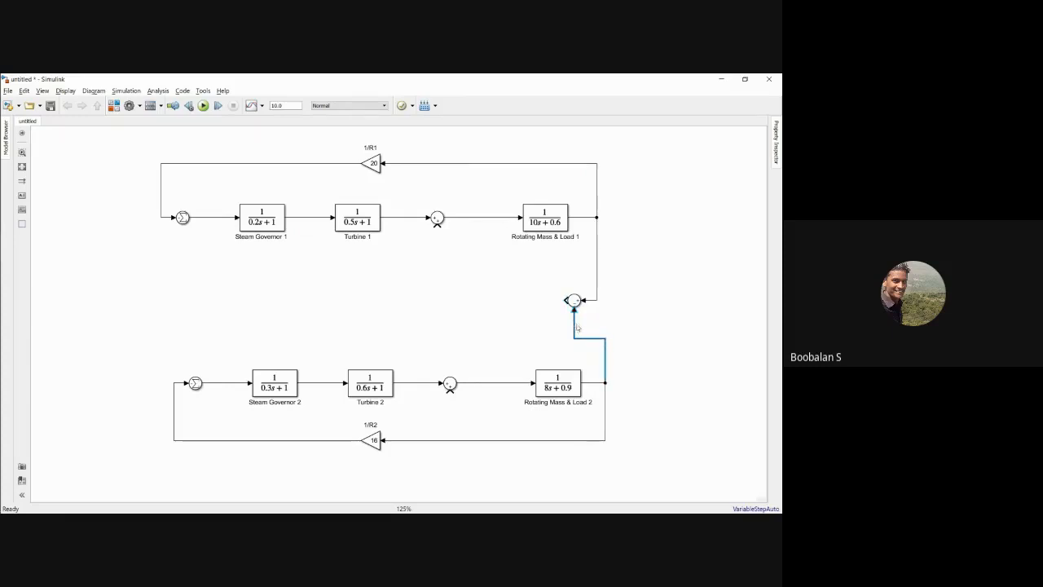
{"action": "left_click", "coordinate": [547, 305]}
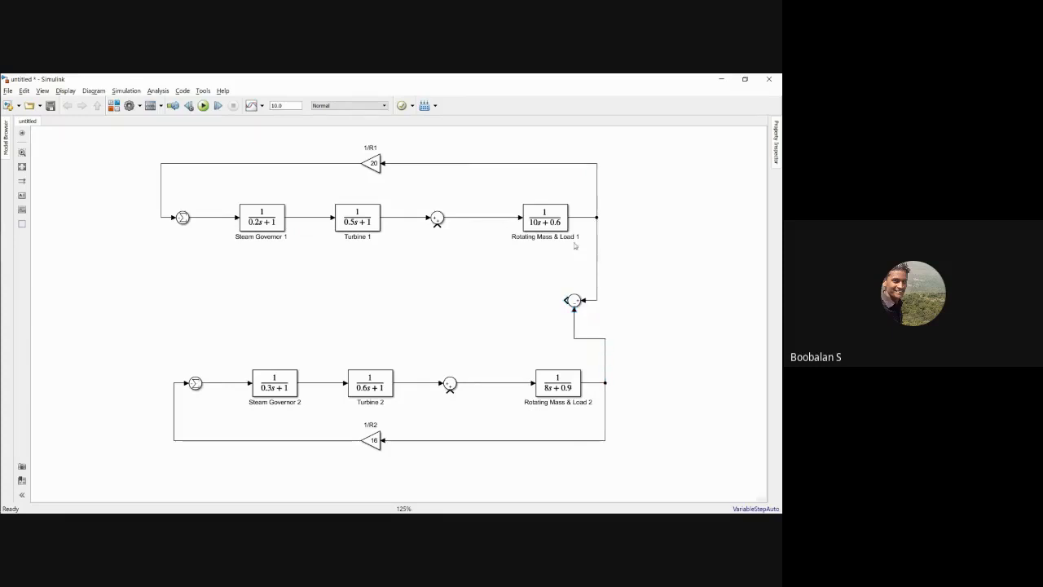
{"action": "left_click_drag", "start_coordinate": [548, 272], "coordinate": [595, 318]}
{"action": "left_click", "coordinate": [501, 281]}
Step: Check the tie-line block on the two-area slide and add an Integrator block from the Continuous library to the model
{"action": "key", "text": "ctrl+shift+l"}
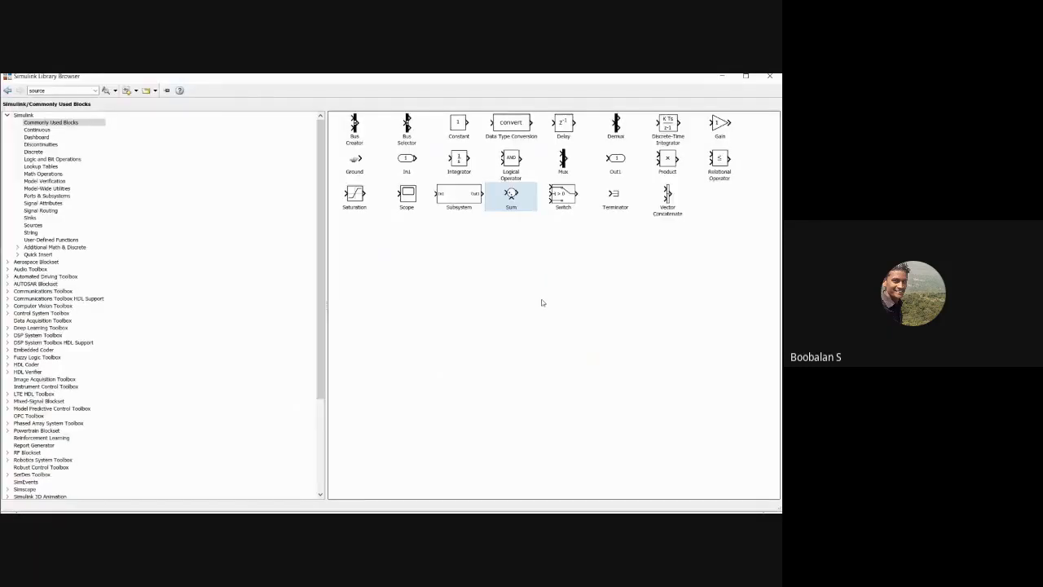
{"action": "key", "text": "alt+Tab"}
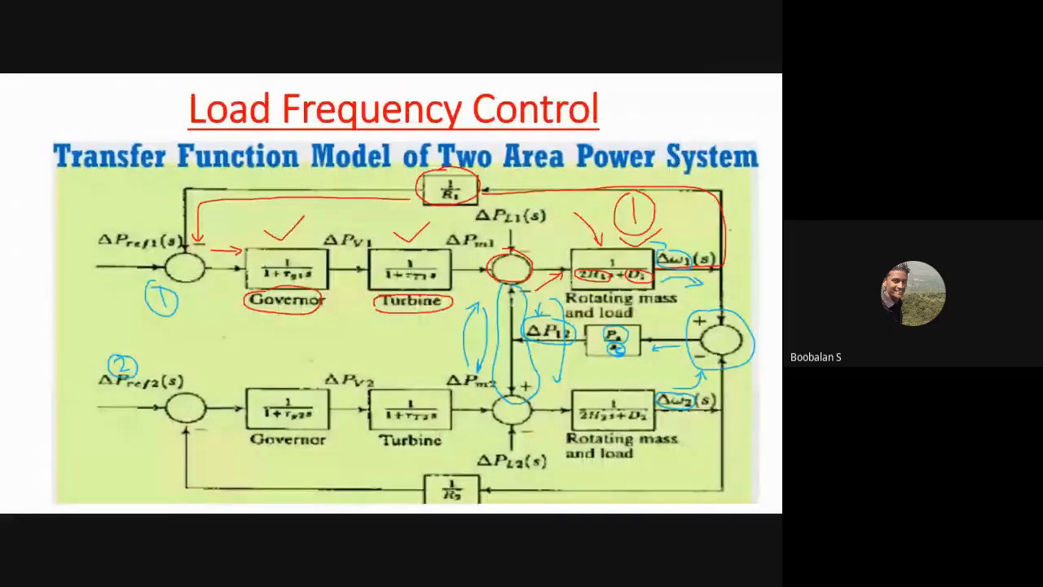
{"action": "key", "text": "alt+Tab"}
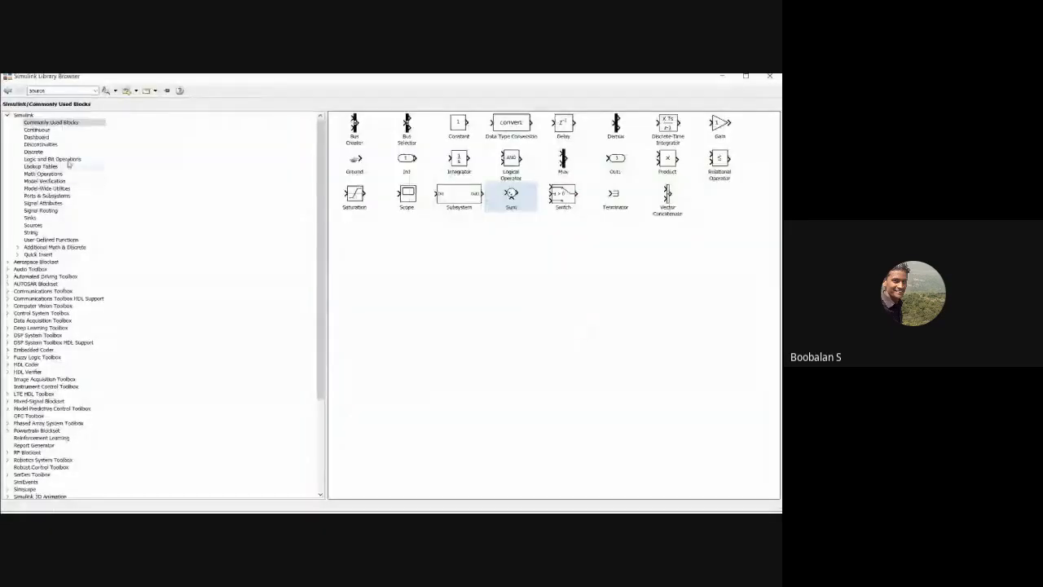
{"action": "left_click", "coordinate": [39, 131]}
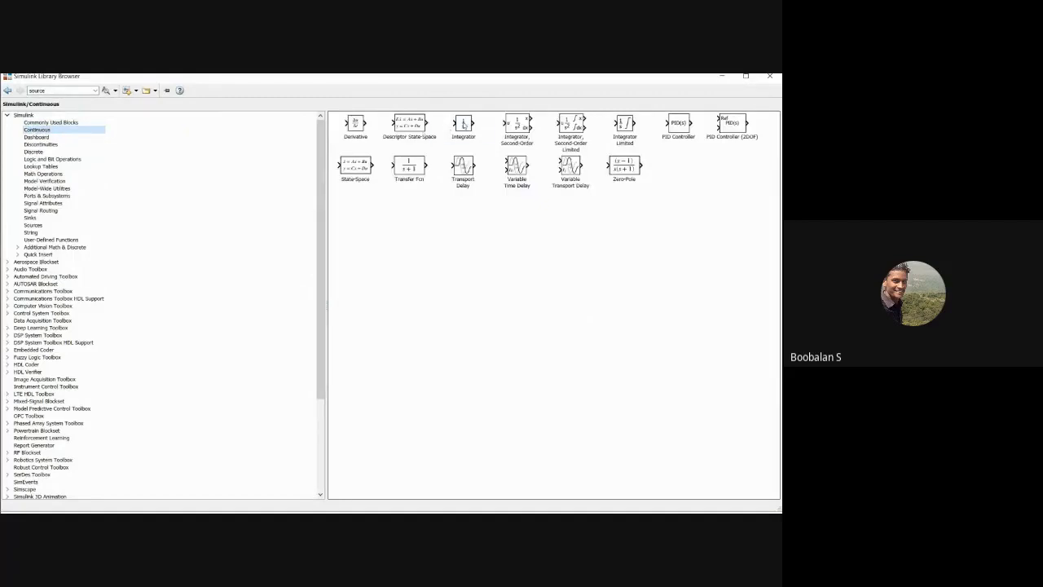
{"action": "left_click", "coordinate": [464, 126]}
{"action": "right_click", "coordinate": [464, 123]}
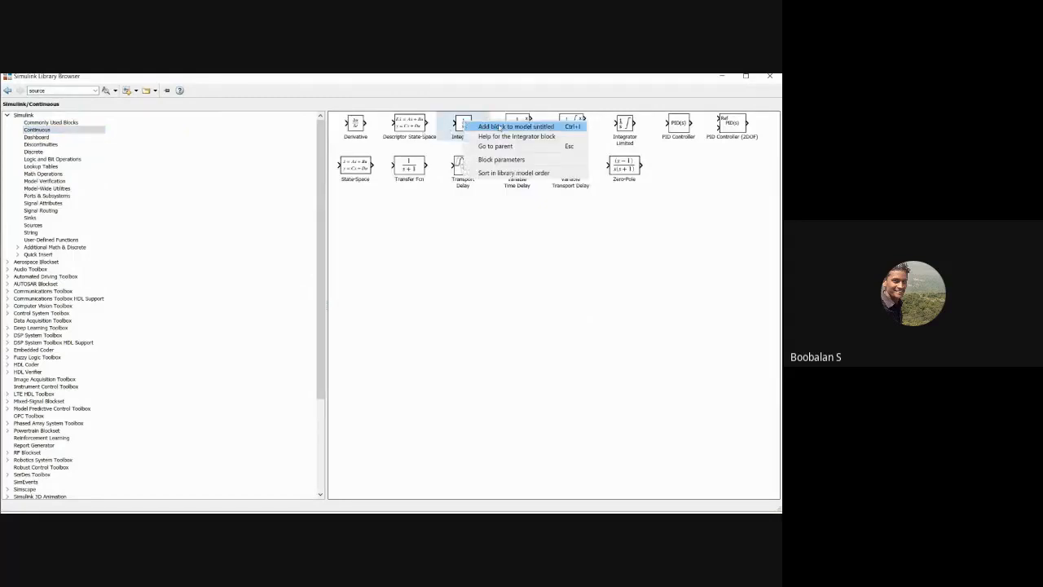
{"action": "left_click", "coordinate": [498, 127]}
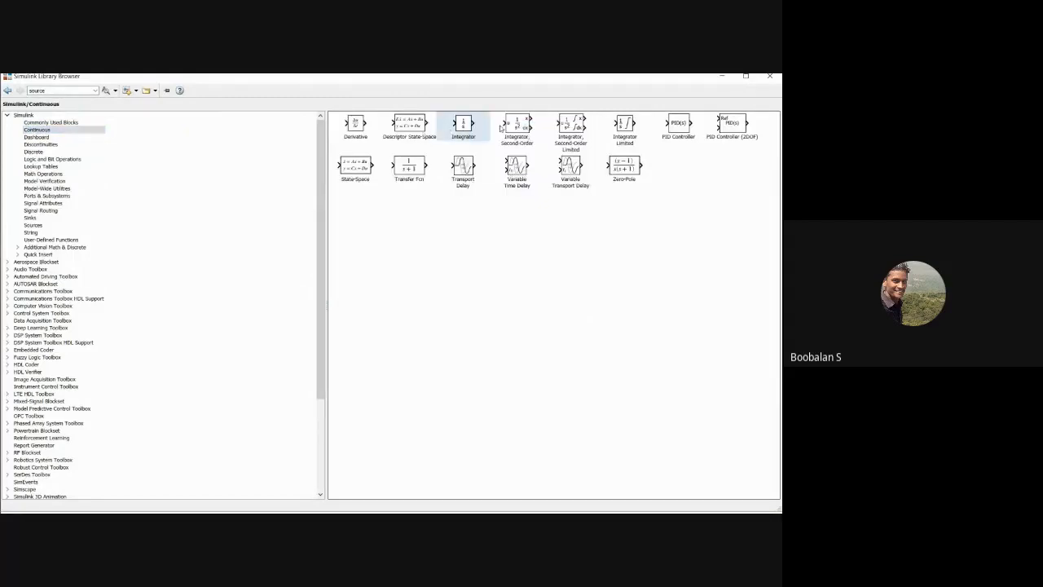
{"action": "left_click", "coordinate": [720, 78]}
Step: Place the Integrator beside the tie-line Sum block's output and flip it to face left
{"action": "key", "text": "alt+Tab"}
{"action": "key", "text": "alt+Tab"}
{"action": "left_click_drag", "start_coordinate": [402, 316], "coordinate": [517, 305]}
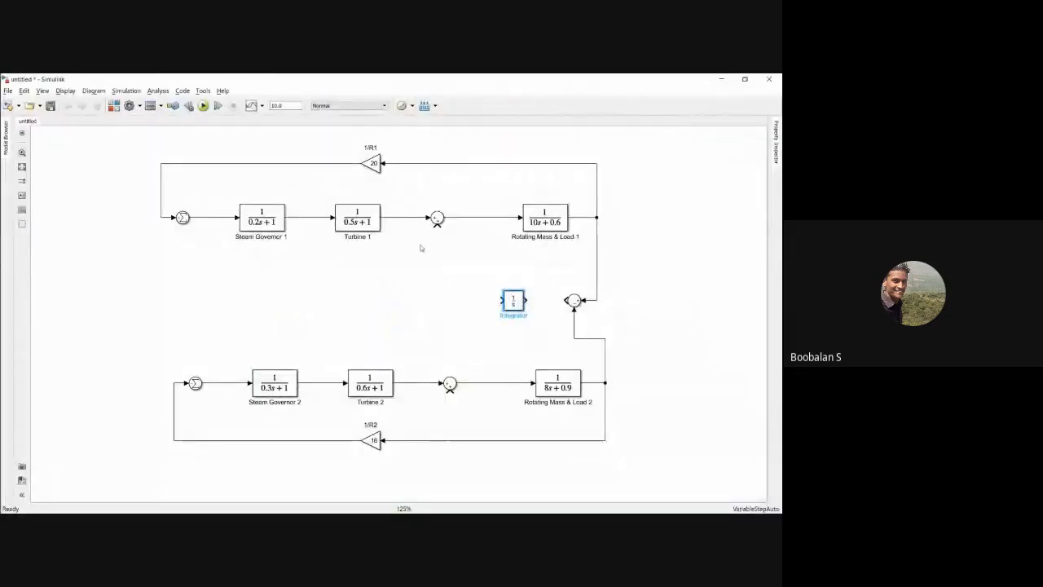
{"action": "key", "text": "ctrl+i"}
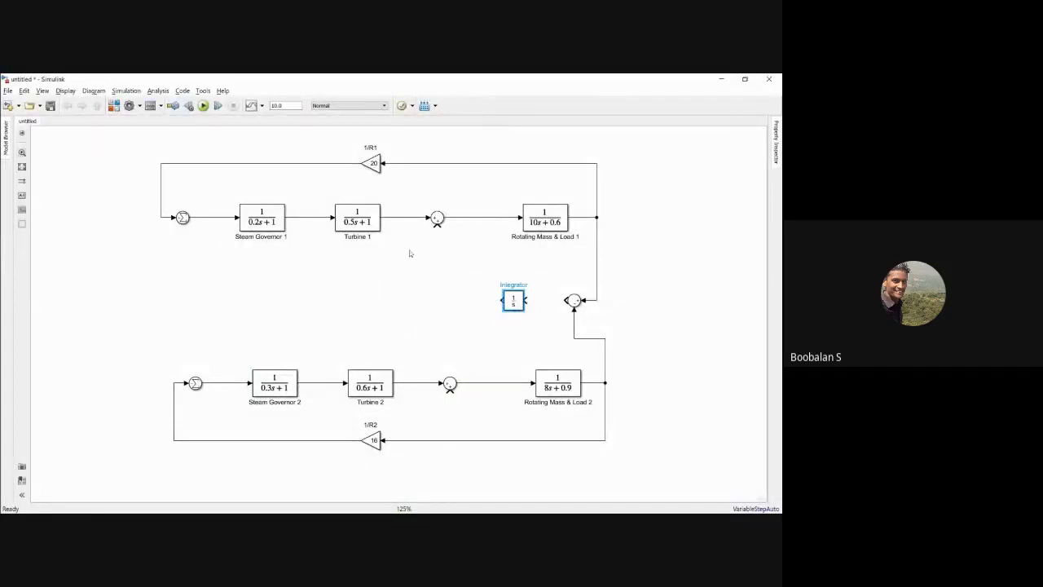
Step: Align the Integrator with the tie-line Sum block and connect the Sum output to the Integrator input
{"action": "left_click", "coordinate": [527, 284]}
{"action": "key", "text": "Return"}
{"action": "left_click", "coordinate": [467, 318]}
{"action": "mouse_move", "coordinate": [518, 307]}
{"action": "left_mouse_down"}
{"action": "mouse_move", "coordinate": [534, 308]}
{"action": "mouse_move", "coordinate": [518, 301]}
{"action": "left_mouse_up"}
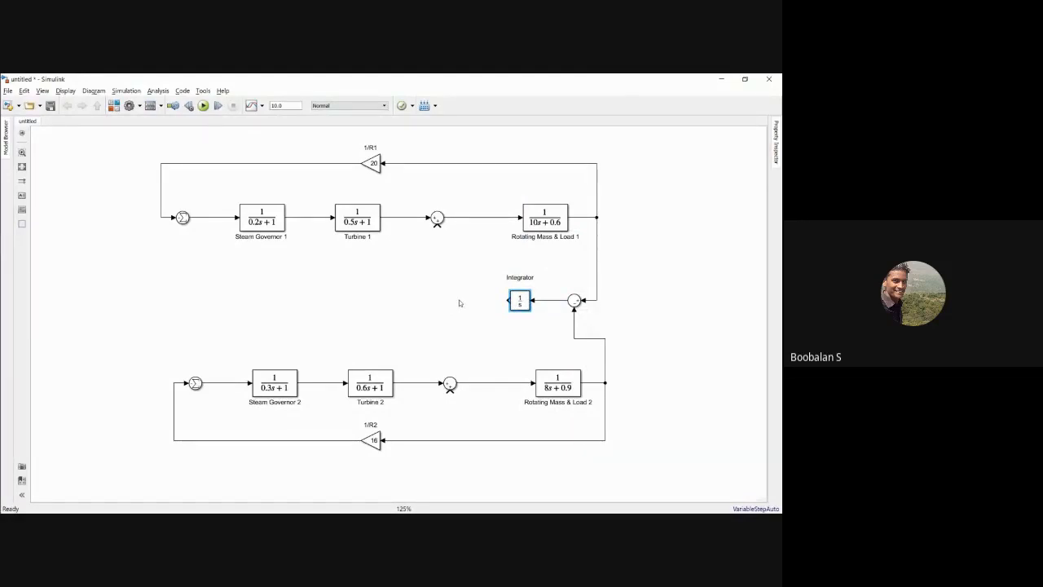
Step: Look up the synchronizing power coefficient Ps on the Example 12.4 slide in the PowerPoint slide show and return to the Simulink model
{"action": "key", "text": "alt+Tab"}
{"action": "key", "text": "alt+Tab"}
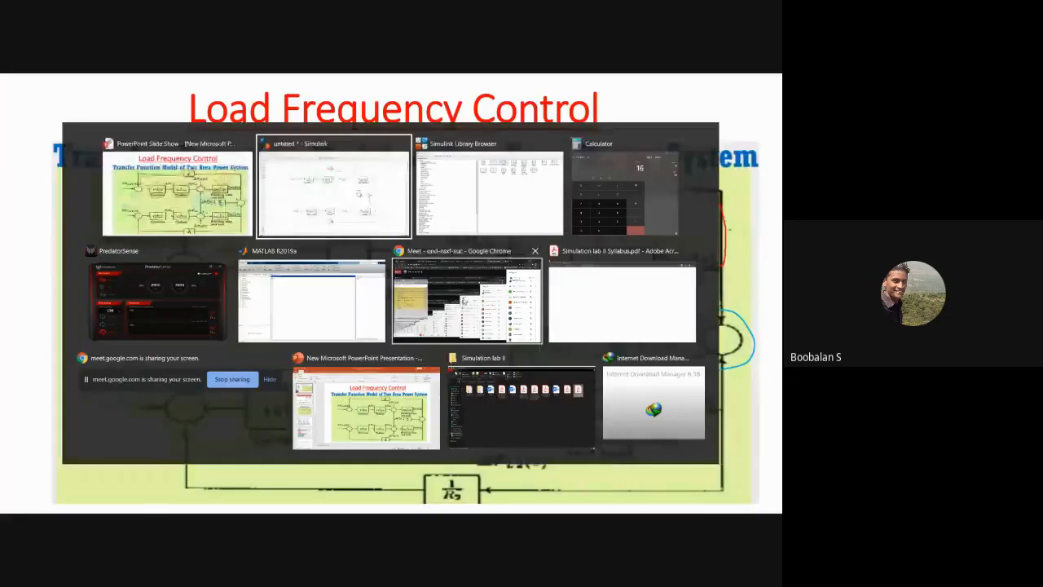
{"action": "key", "text": "Escape"}
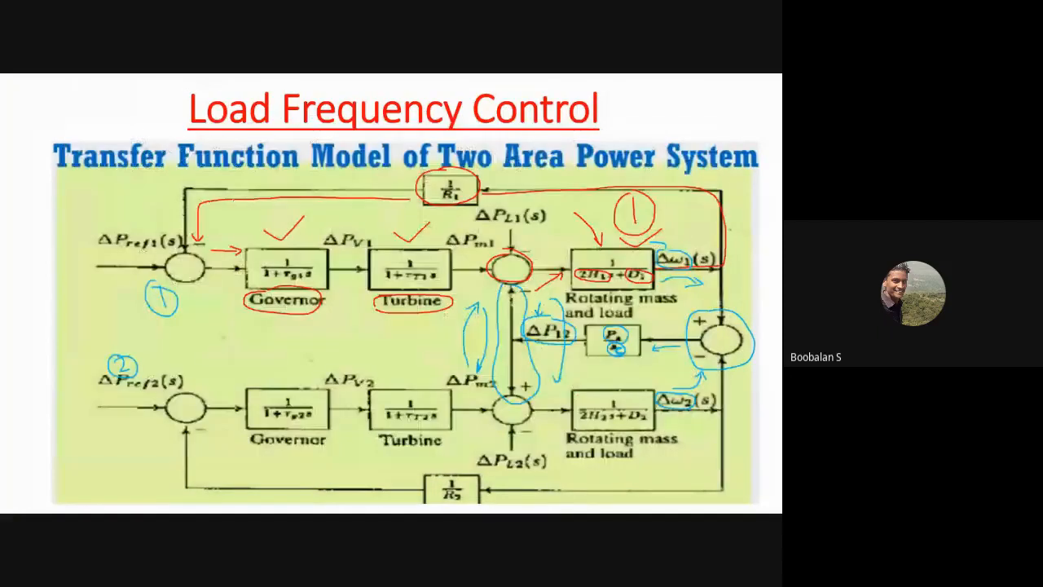
{"action": "key", "text": "Right"}
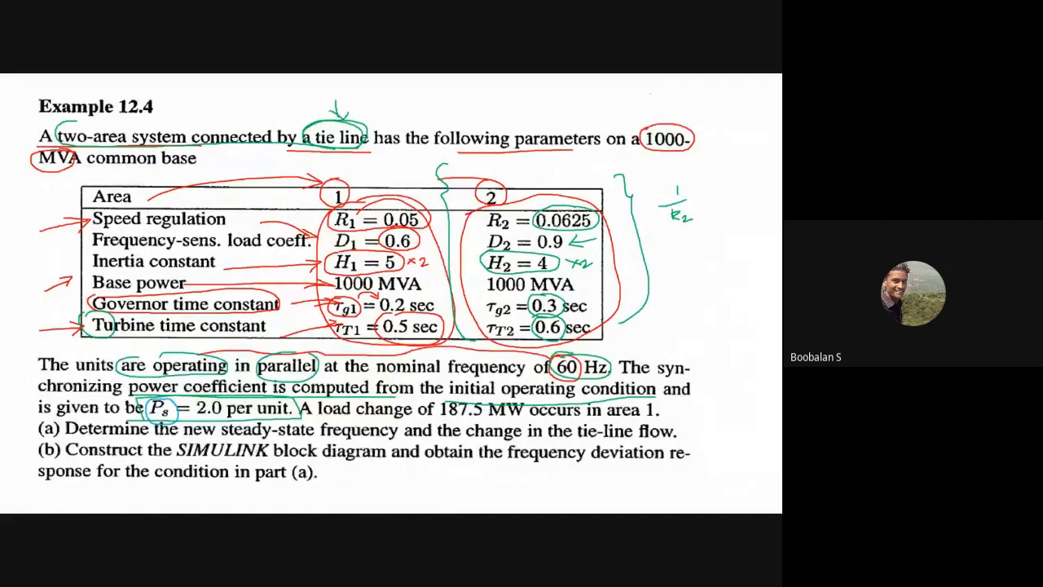
{"action": "left_click_drag", "start_coordinate": [207, 397], "coordinate": [223, 419]}
{"action": "key", "text": "alt+Tab"}
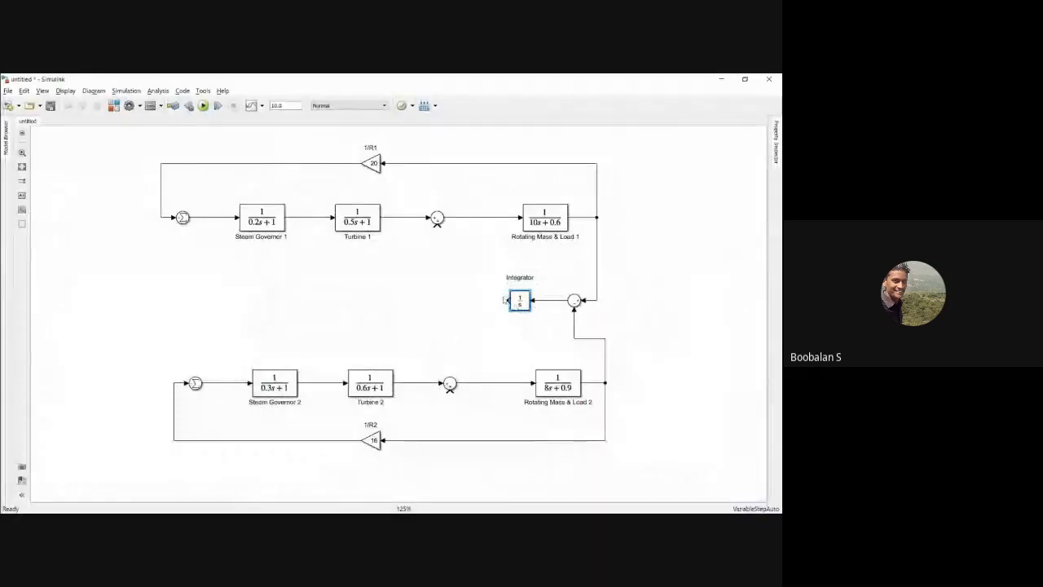
Step: Add a Gain block from Commonly Used Blocks, turn it to face left, and place it at the Integrator's output side
{"action": "left_click", "coordinate": [113, 106]}
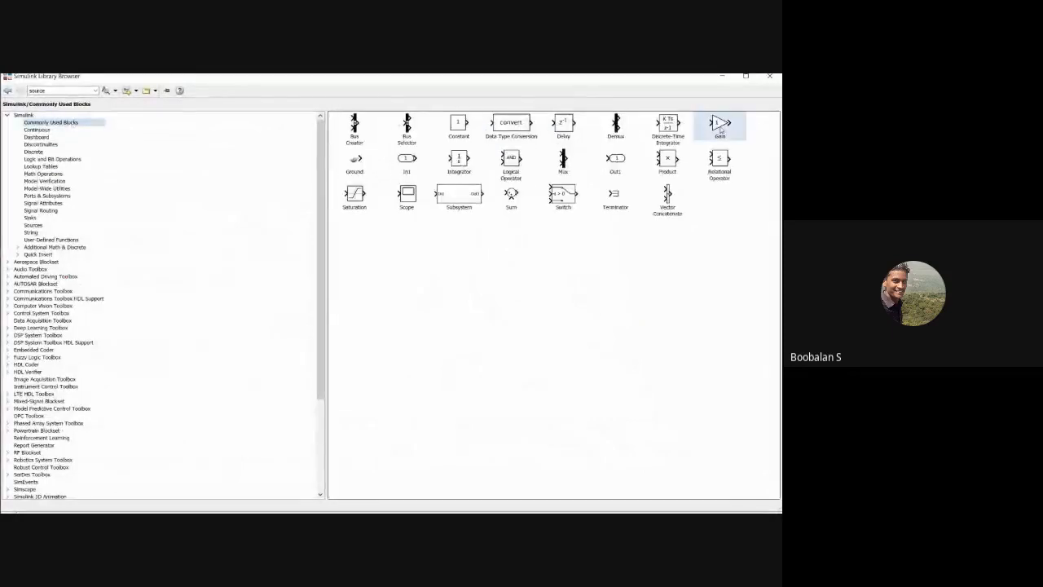
{"action": "right_click", "coordinate": [717, 126]}
{"action": "left_click", "coordinate": [708, 131]}
{"action": "left_click", "coordinate": [721, 76]}
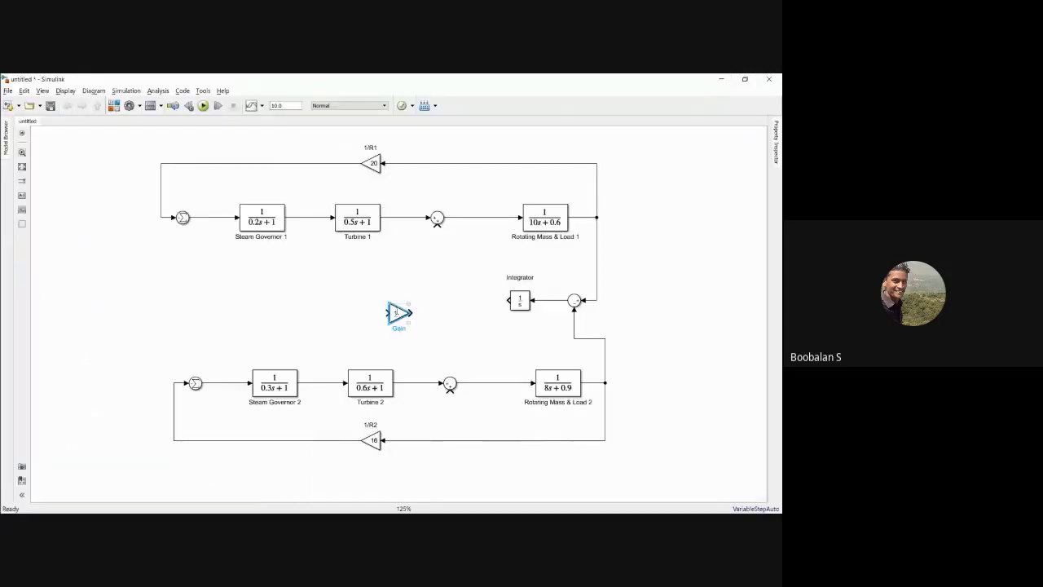
{"action": "key", "text": "ctrl+r"}
{"action": "left_click_drag", "start_coordinate": [398, 311], "coordinate": [462, 299]}
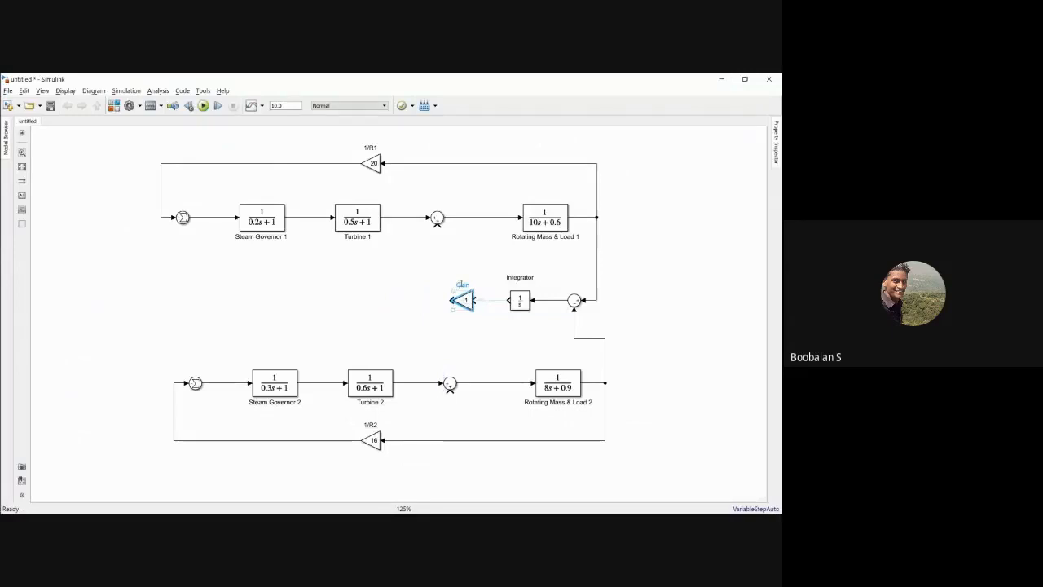
Step: Rename the new Gain block as Ps
{"action": "double_click", "coordinate": [463, 283]}
{"action": "key", "text": "BackSpace"}
{"action": "type", "text": "Sy"}
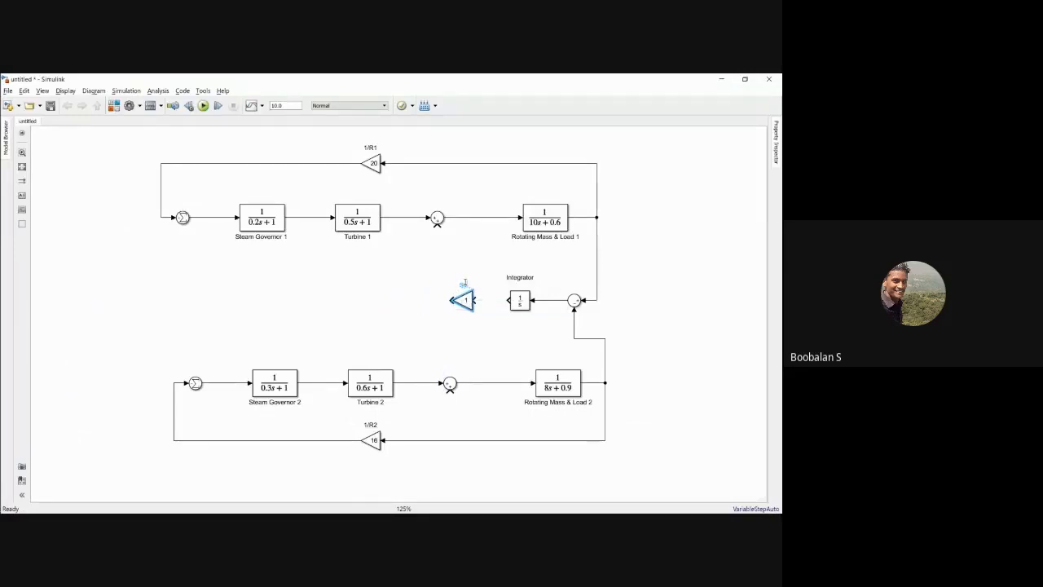
{"action": "type", "text": "Ps"}
{"action": "left_click", "coordinate": [427, 344]}
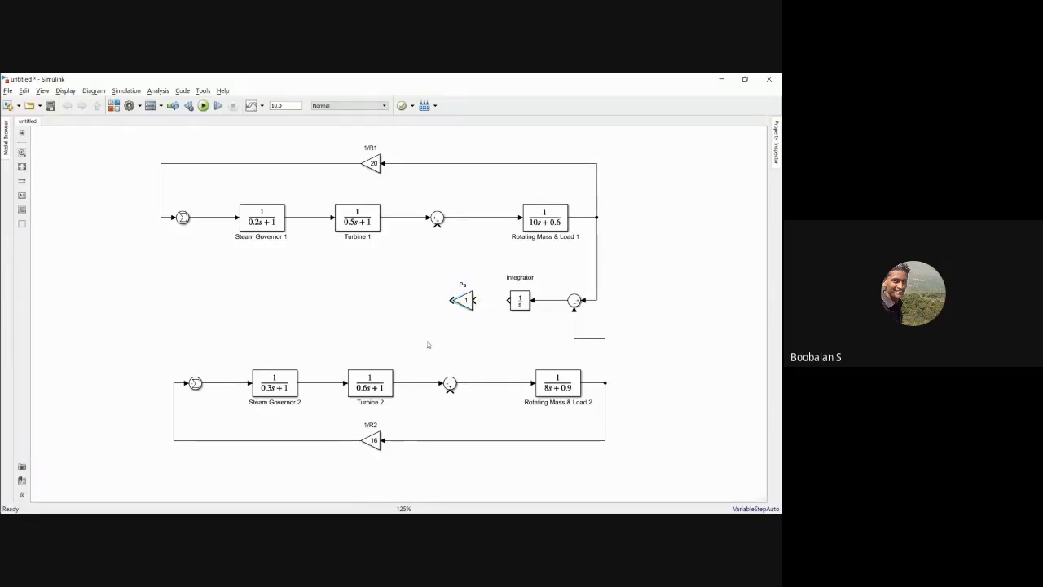
Step: Set the Ps block's gain to 2.0
{"action": "left_click", "coordinate": [464, 301]}
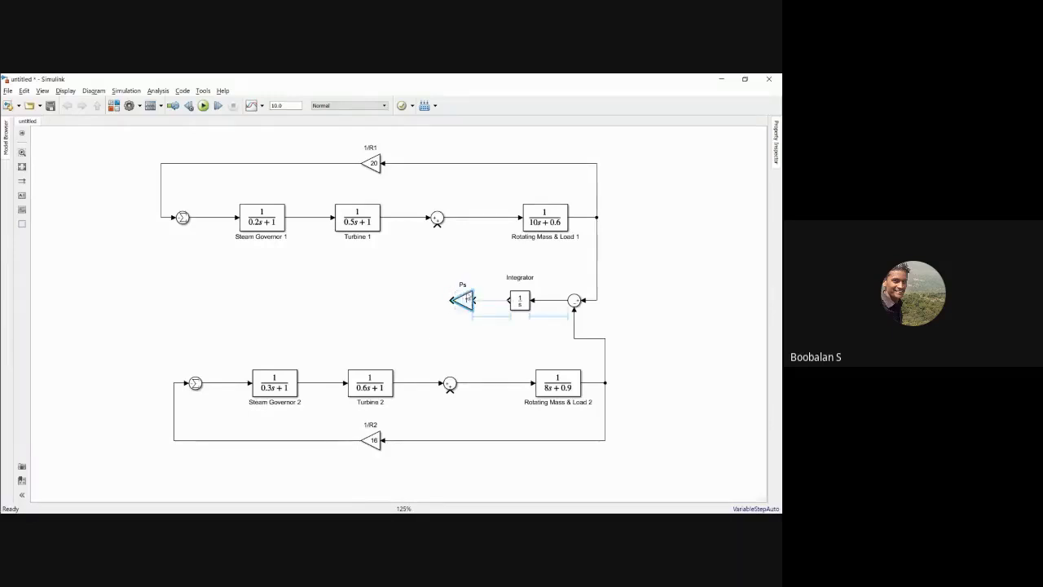
{"action": "double_click", "coordinate": [463, 299]}
{"action": "type", "text": "2."}
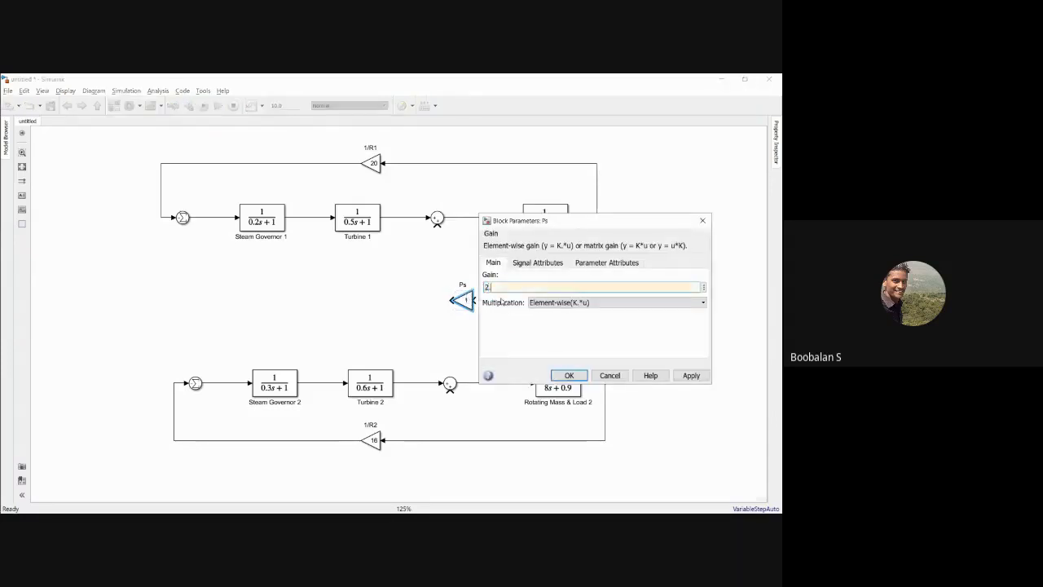
{"action": "type", "text": "0"}
{"action": "left_click", "coordinate": [691, 375]}
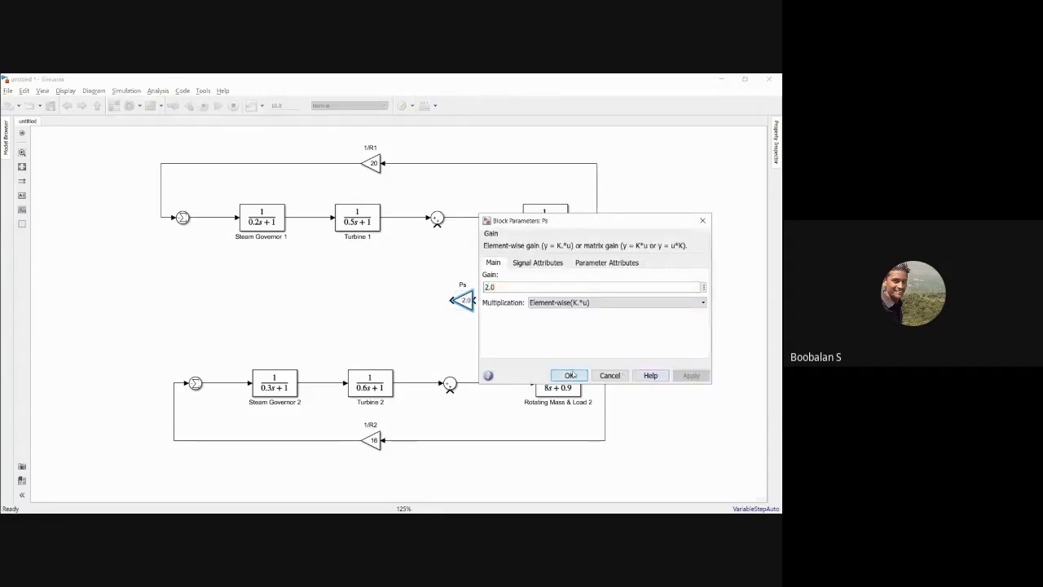
{"action": "left_click", "coordinate": [568, 375]}
Step: Connect the Integrator output to the Ps gain and shift both blocks closer to the tie-line Sum block
{"action": "mouse_move", "coordinate": [478, 301]}
{"action": "left_mouse_down"}
{"action": "mouse_move", "coordinate": [508, 301]}
{"action": "mouse_move", "coordinate": [469, 302]}
{"action": "mouse_move", "coordinate": [486, 302]}
{"action": "left_mouse_up"}
{"action": "left_click", "coordinate": [429, 293]}
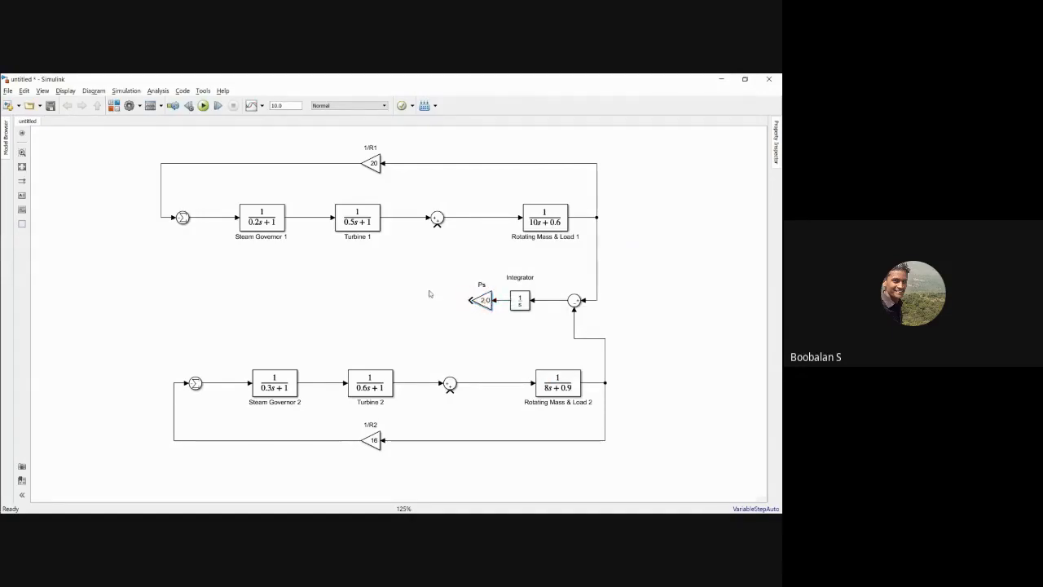
{"action": "mouse_move", "coordinate": [520, 300]}
{"action": "left_mouse_down"}
{"action": "mouse_move", "coordinate": [545, 301]}
{"action": "mouse_move", "coordinate": [489, 301]}
{"action": "mouse_move", "coordinate": [538, 300]}
{"action": "left_mouse_up"}
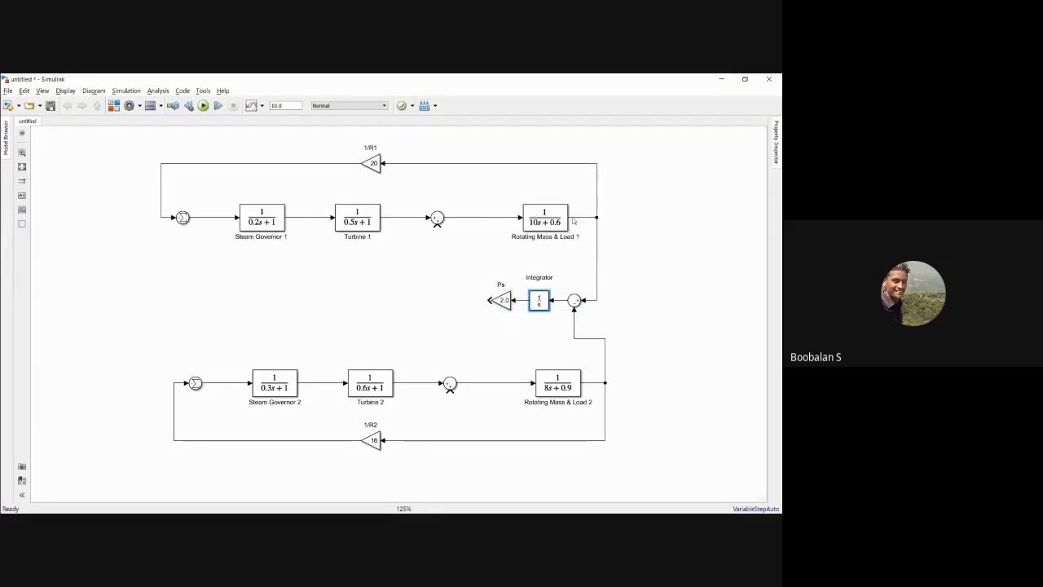
{"action": "left_click_drag", "start_coordinate": [534, 301], "coordinate": [525, 301]}
{"action": "left_click", "coordinate": [491, 271]}
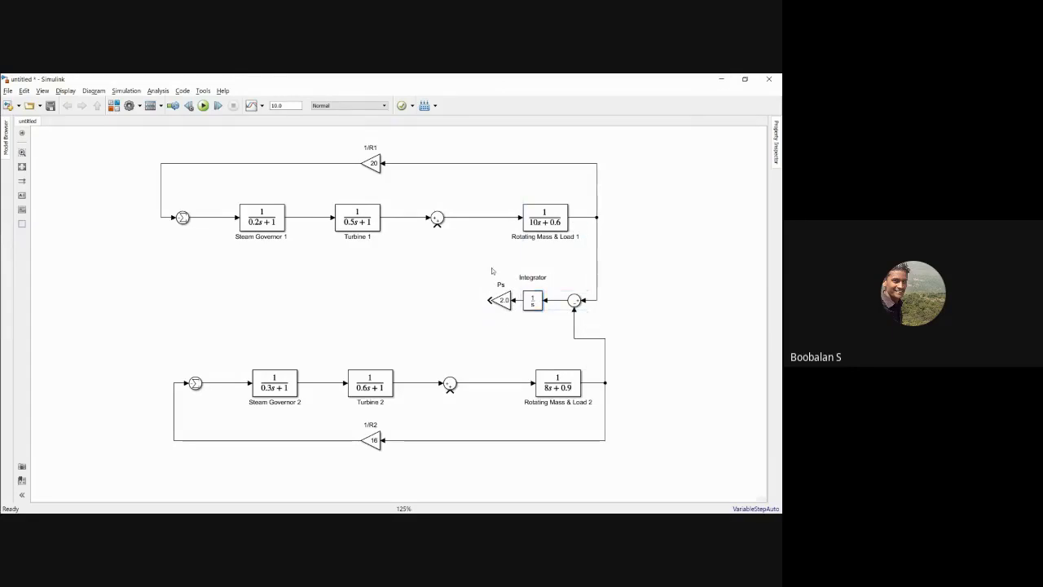
Step: Switch to the PowerPoint slide show and mark the tie-line signal's paths into both areas' summing junctions in red on the two-area diagram
{"action": "key", "text": "alt+Tab"}
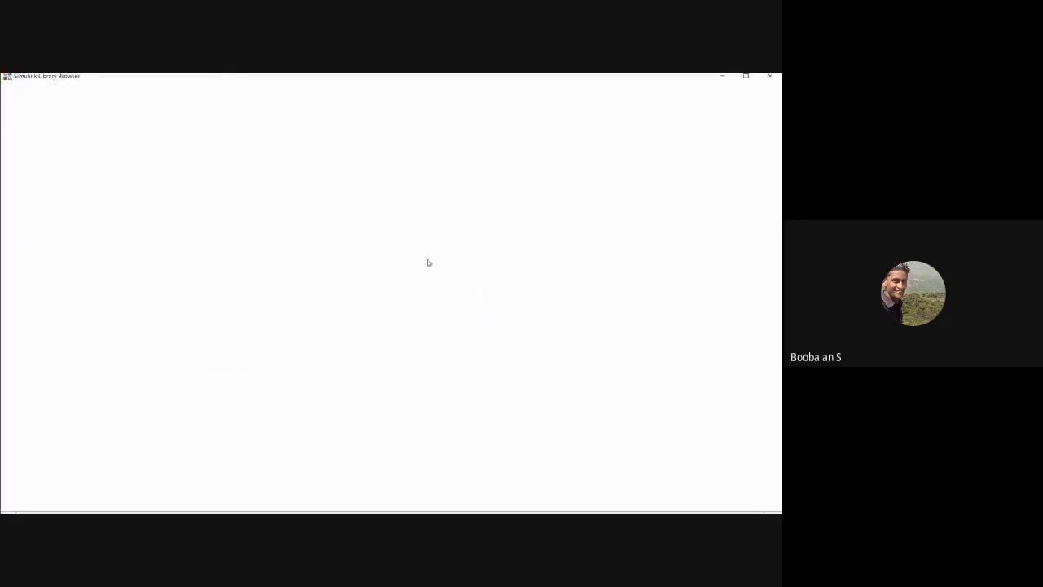
{"action": "key", "text": "alt+Tab"}
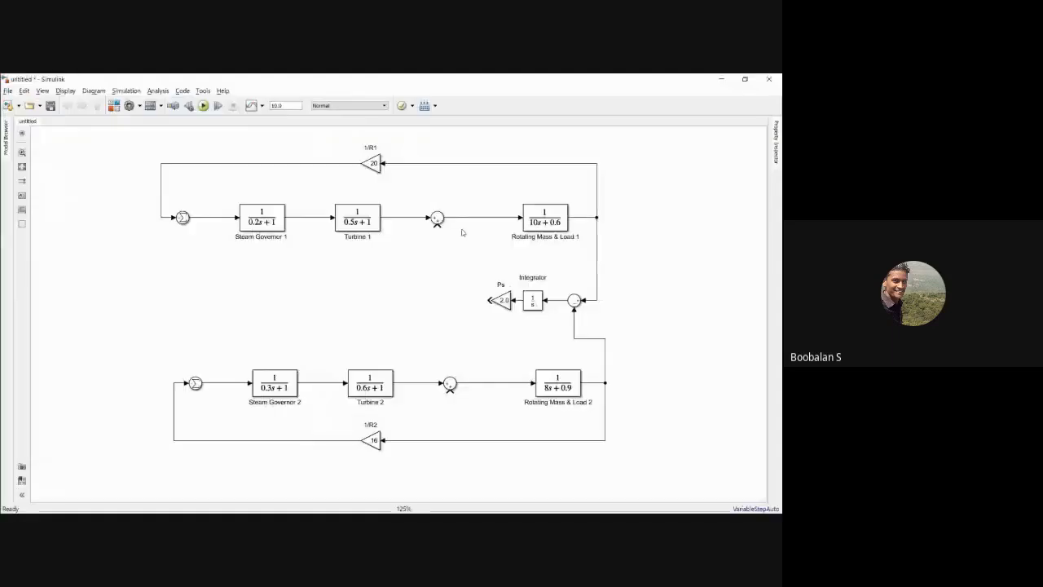
{"action": "key", "text": "alt+Tab"}
{"action": "key", "text": "alt+Tab"}
{"action": "key", "text": "Left"}
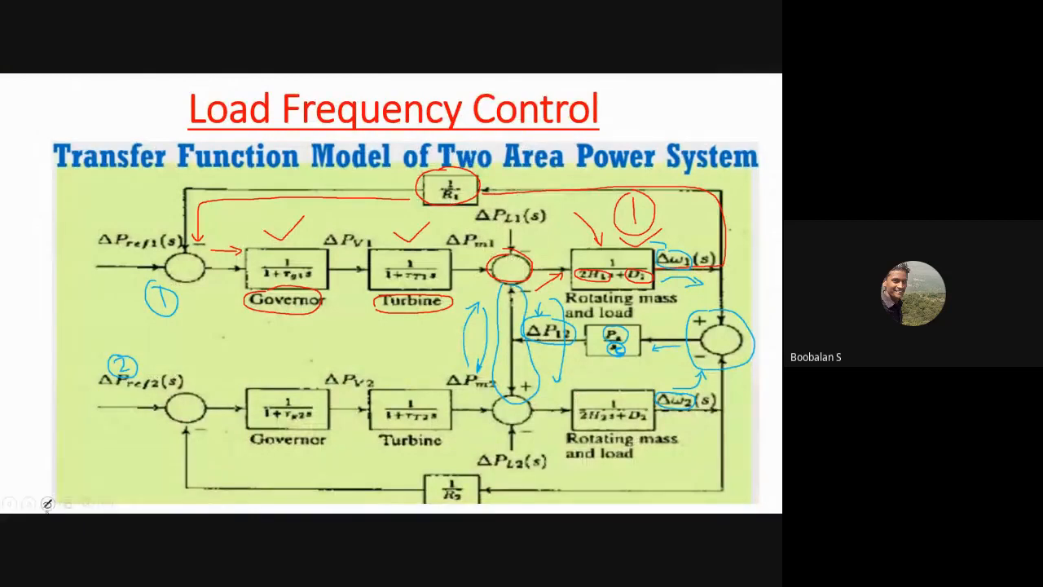
{"action": "left_click", "coordinate": [48, 503]}
{"action": "left_click", "coordinate": [35, 481]}
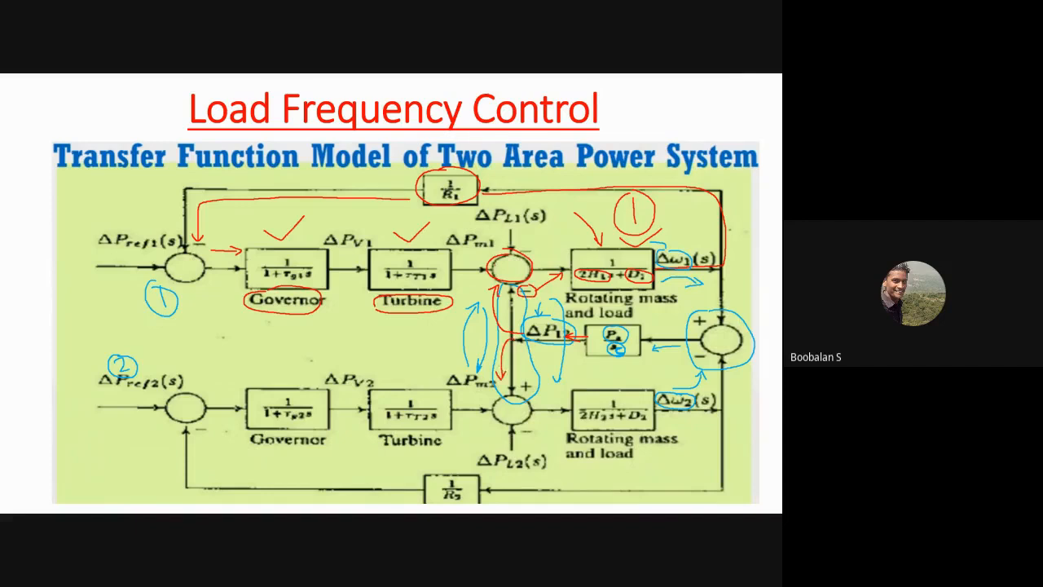
Step: Switch back to Simulink and edit the list of signs of the Sum block after Turbine 1 to give it three inputs
{"action": "key", "text": "alt+Tab"}
{"action": "left_click", "coordinate": [439, 217]}
{"action": "double_click", "coordinate": [437, 218]}
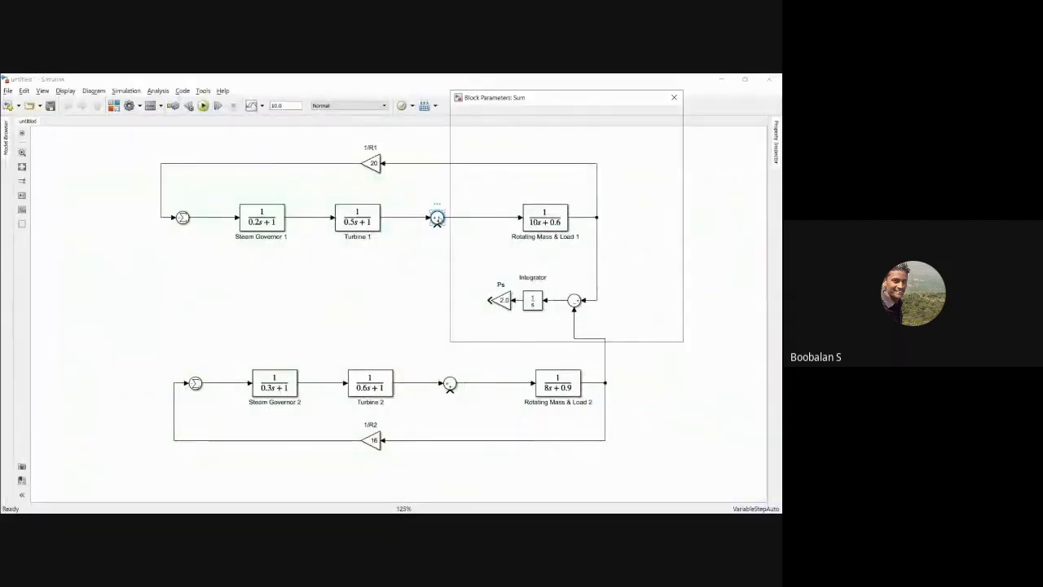
{"action": "key", "text": "BackSpace"}
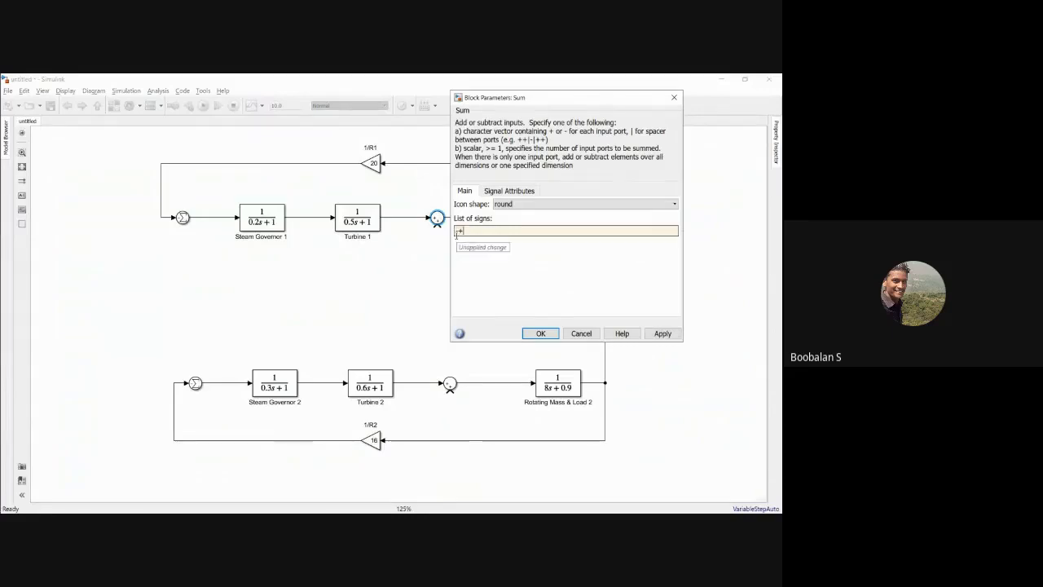
{"action": "type", "text": "++"}
{"action": "left_click", "coordinate": [543, 330]}
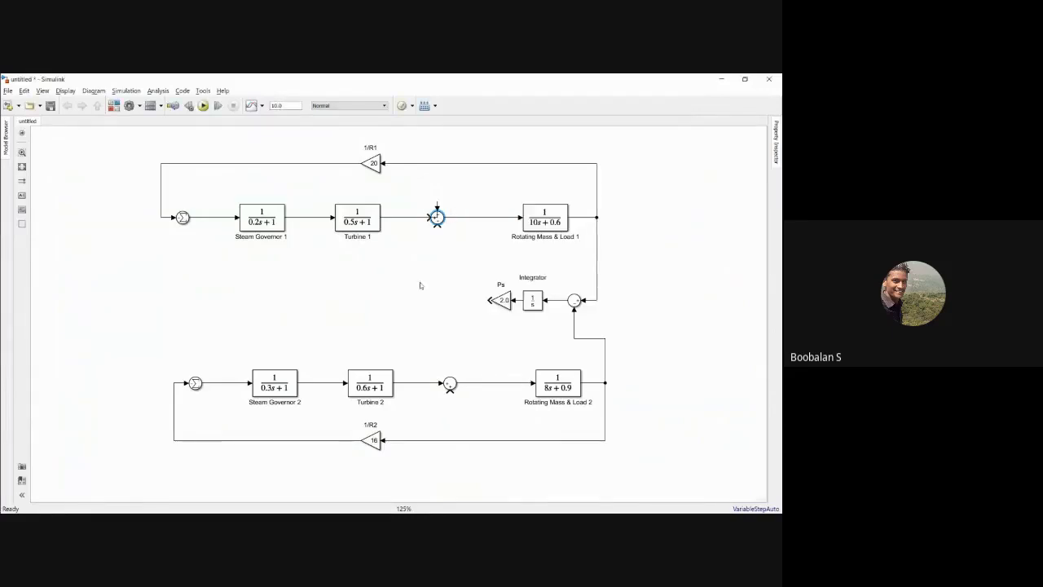
Step: Delete the two lines at area 1's second Sum block and rewire Turbine 1 through it to Rotating Mass & Load 1
{"action": "left_click", "coordinate": [412, 220]}
{"action": "key", "text": "Delete"}
{"action": "left_click", "coordinate": [461, 218]}
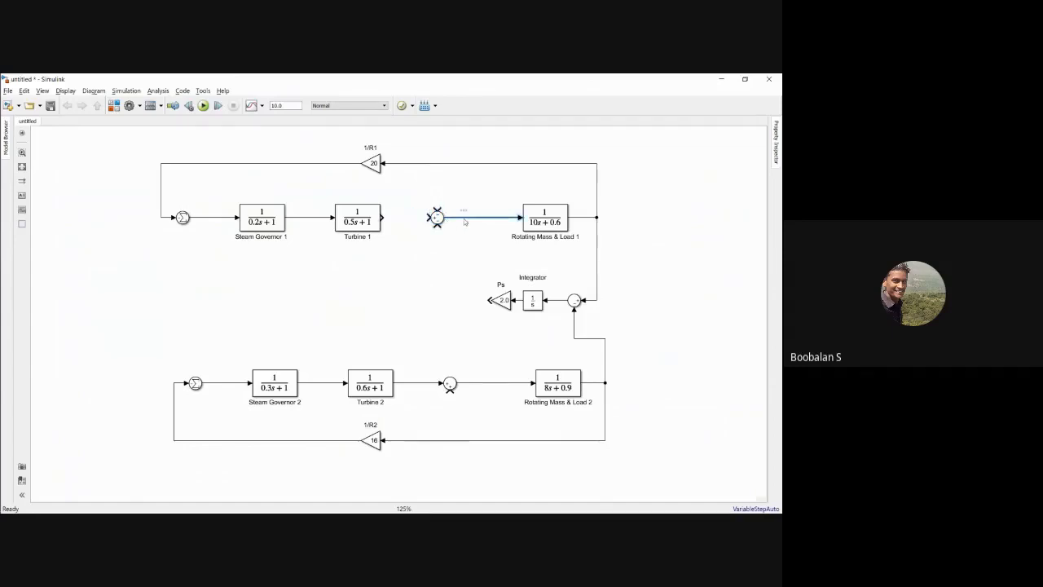
{"action": "key", "text": "Delete"}
{"action": "left_click_drag", "start_coordinate": [446, 217], "coordinate": [521, 217]}
{"action": "left_click_drag", "start_coordinate": [430, 218], "coordinate": [381, 218]}
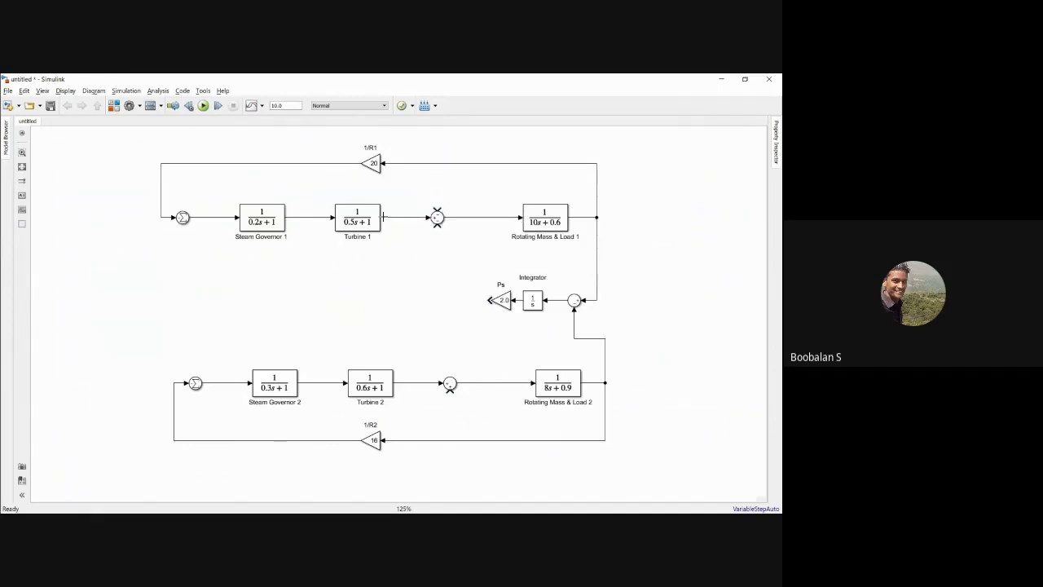
Step: Check the slide diagram and connect the Ps gain output to the lower input of the Sum block after Turbine 1
{"action": "key", "text": "alt+Tab"}
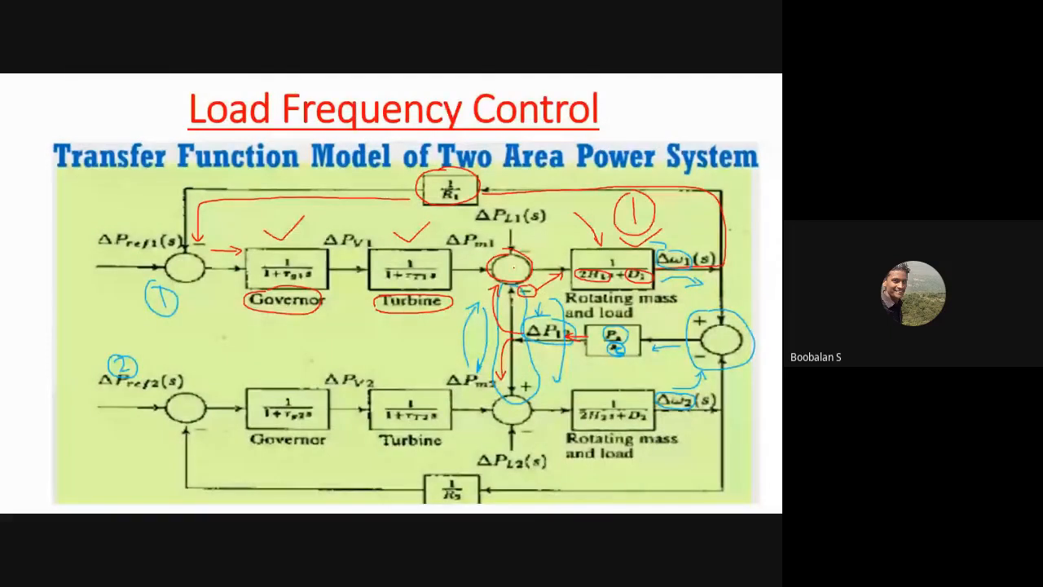
{"action": "key", "text": "alt+Tab"}
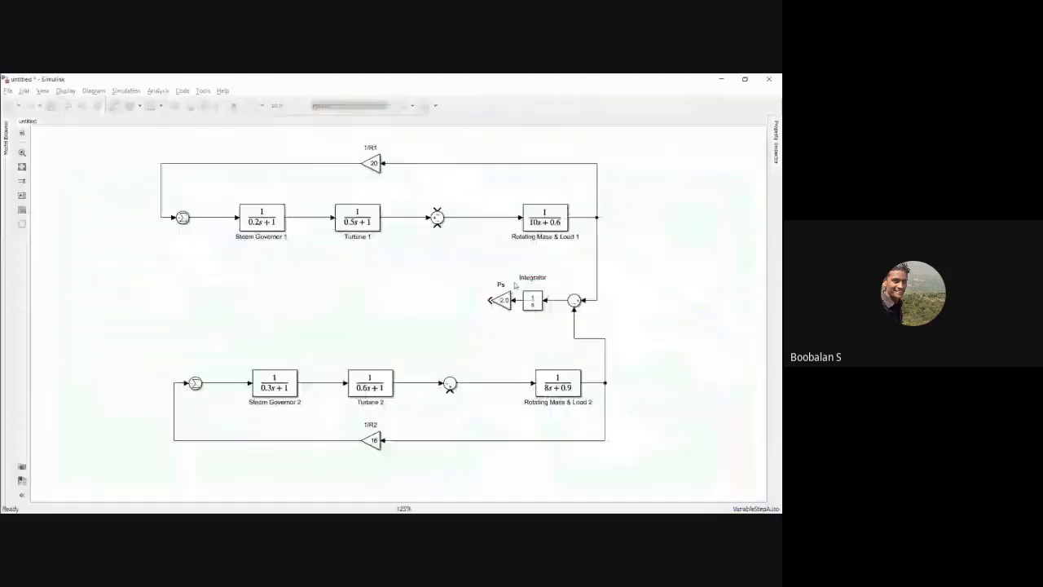
{"action": "left_click_drag", "start_coordinate": [492, 299], "coordinate": [437, 225]}
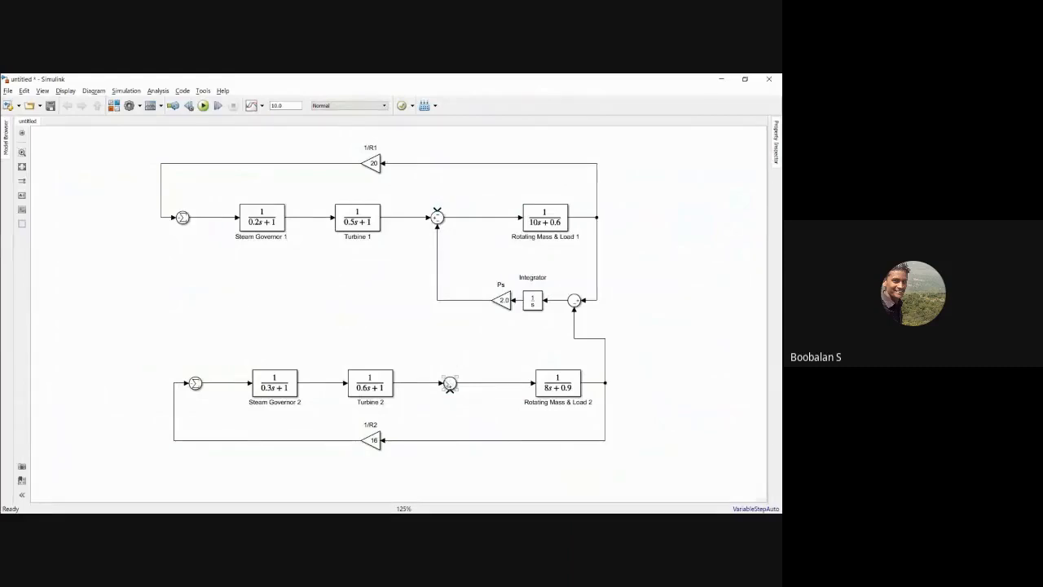
Step: Connect the lower input of the Sum block after Turbine 2 to the Ps output line, checking against the slide diagram
{"action": "key", "text": "alt+Tab"}
{"action": "key", "text": "alt+Tab"}
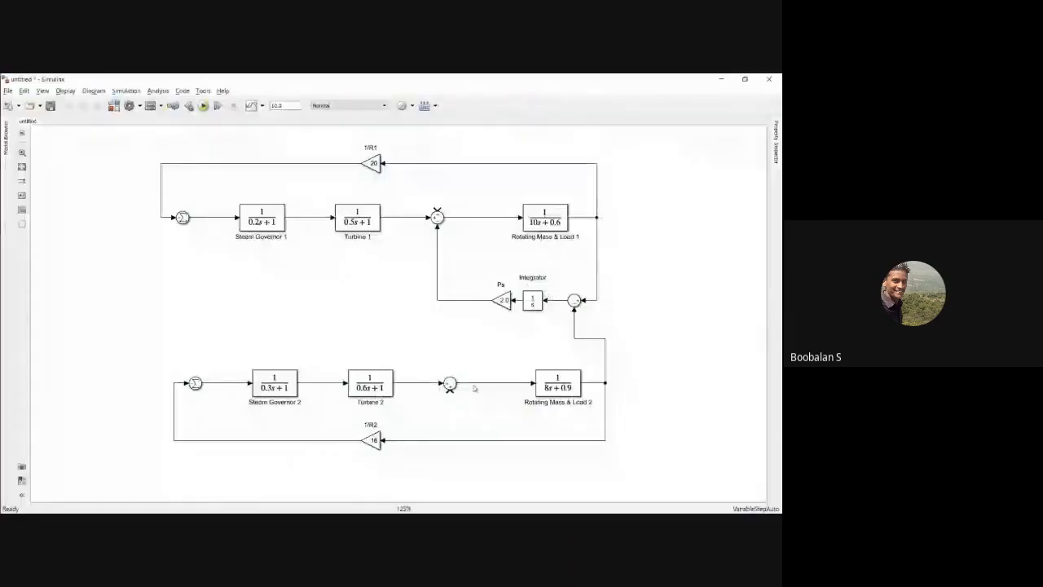
{"action": "left_click_drag", "start_coordinate": [449, 390], "coordinate": [418, 402]}
{"action": "left_click_drag", "start_coordinate": [420, 380], "coordinate": [437, 300]}
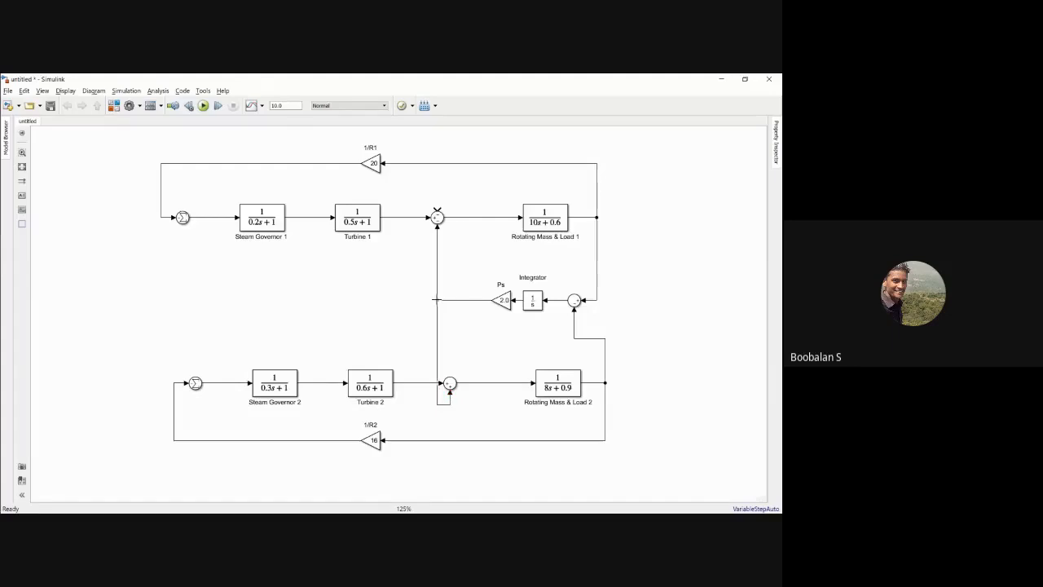
Step: Shift area 2's second Sum block slightly right and align the tie-line branch vertically with the line into area 1
{"action": "left_click_drag", "start_coordinate": [449, 384], "coordinate": [463, 385]}
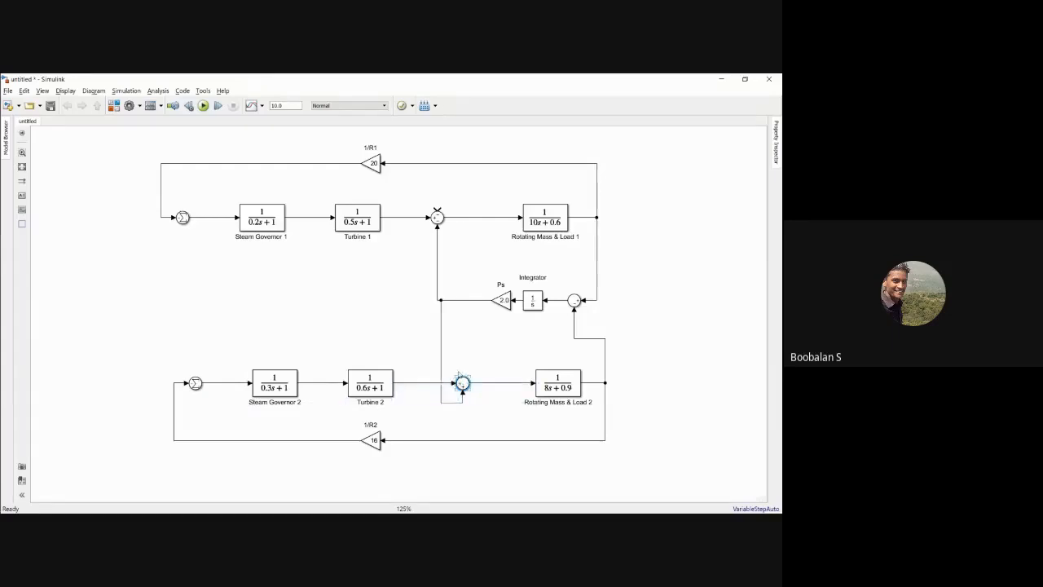
{"action": "left_click", "coordinate": [441, 327]}
{"action": "left_click_drag", "start_coordinate": [442, 327], "coordinate": [432, 326]}
{"action": "left_click", "coordinate": [405, 317]}
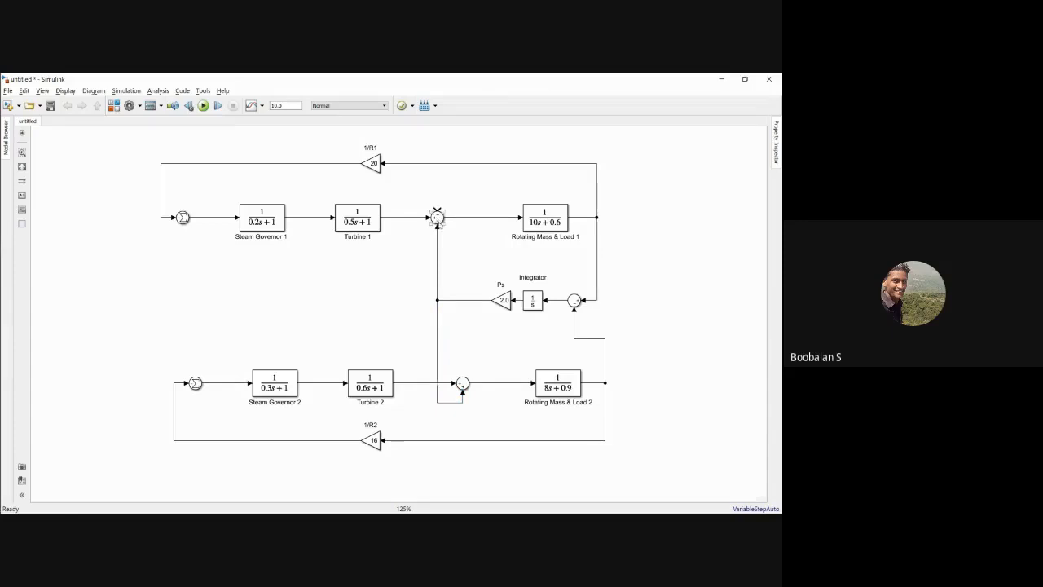
Step: Reposition the Ps gain and Integrator blocks to the left, spacing them evenly between the tie-line Sum block and the branch point
{"action": "left_click", "coordinate": [499, 300]}
{"action": "mouse_move", "coordinate": [499, 301]}
{"action": "left_mouse_down"}
{"action": "mouse_move", "coordinate": [481, 300]}
{"action": "mouse_move", "coordinate": [519, 301]}
{"action": "left_mouse_up"}
{"action": "left_click", "coordinate": [532, 301]}
{"action": "left_click", "coordinate": [499, 266]}
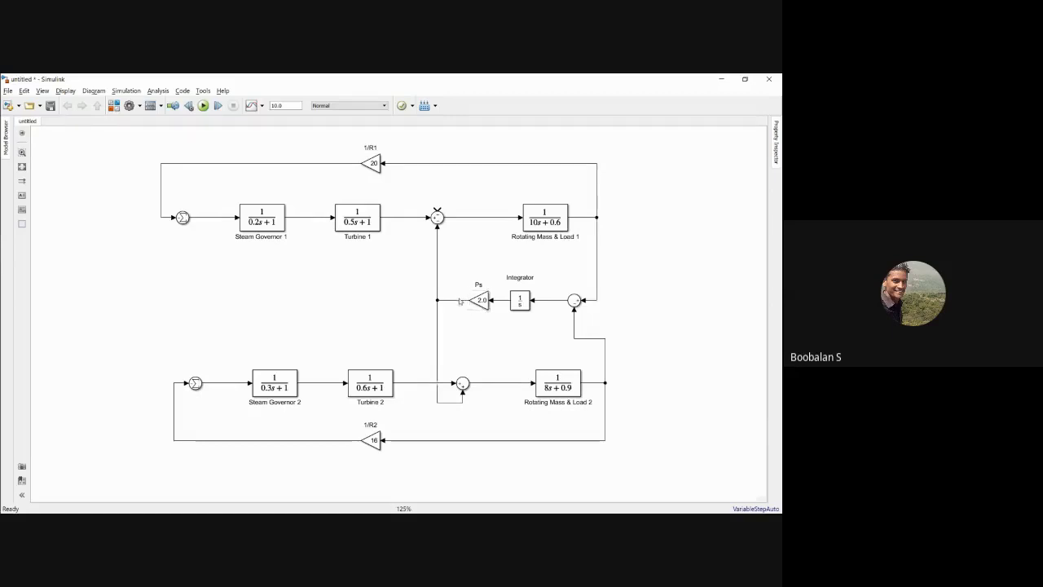
{"action": "left_click", "coordinate": [458, 301]}
{"action": "left_click", "coordinate": [465, 315]}
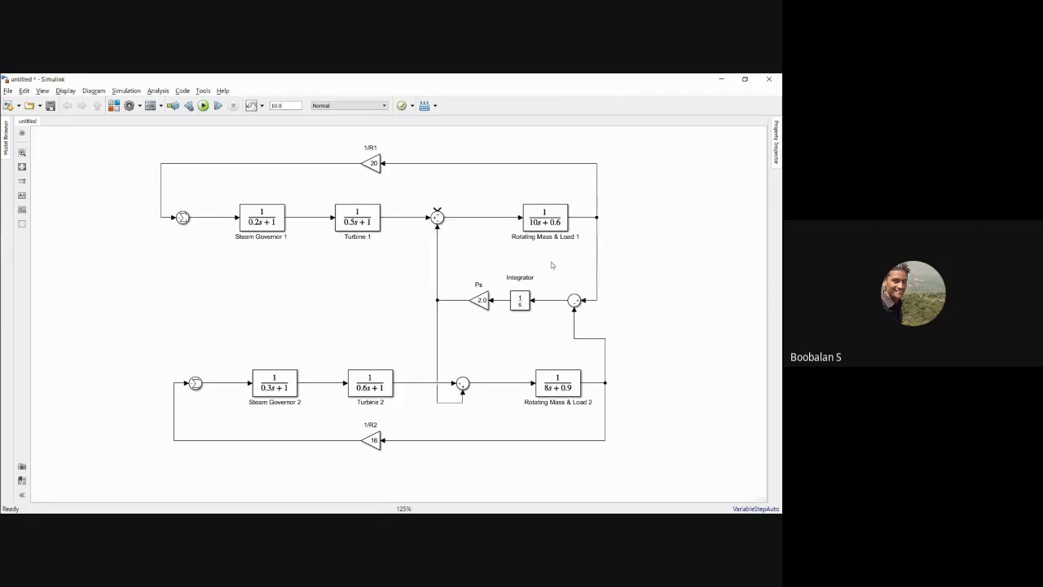
Step: Shift the Rotating Mass & Load 1 and Rotating Mass & Load 2 blocks left, closer to their Sum blocks
{"action": "left_click_drag", "start_coordinate": [544, 218], "coordinate": [516, 218]}
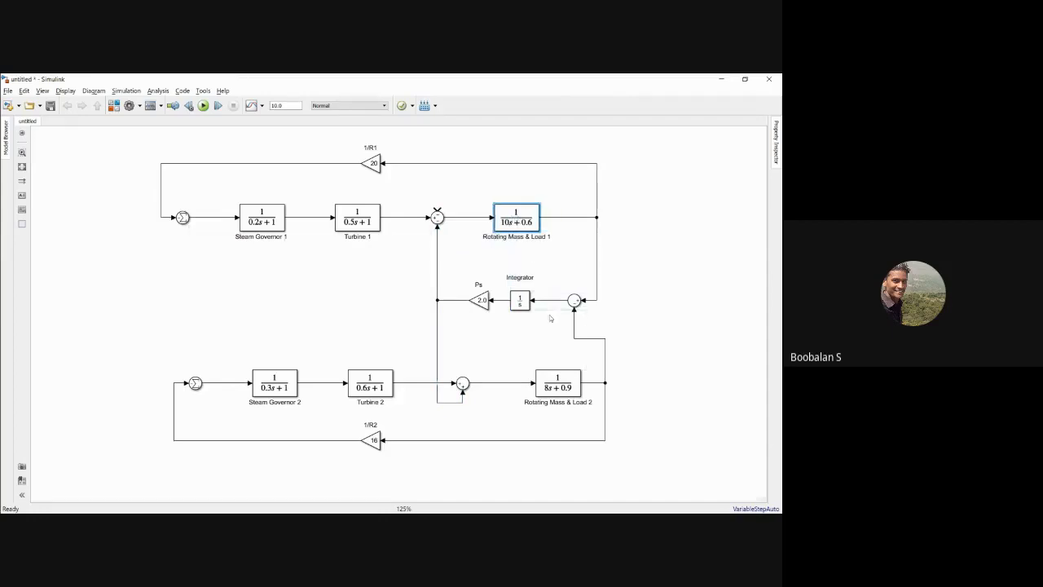
{"action": "left_click_drag", "start_coordinate": [563, 390], "coordinate": [538, 390]}
{"action": "left_click", "coordinate": [489, 340]}
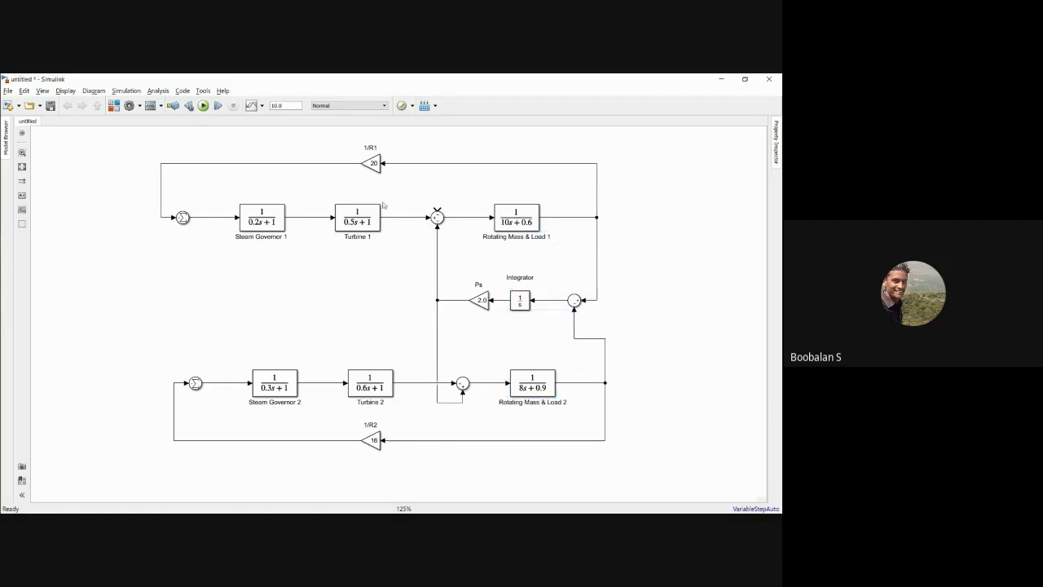
Step: Add a Scope block from the commonly used blocks library and connect it to the output of Rotating Mass & Load 1
{"action": "left_click", "coordinate": [114, 106]}
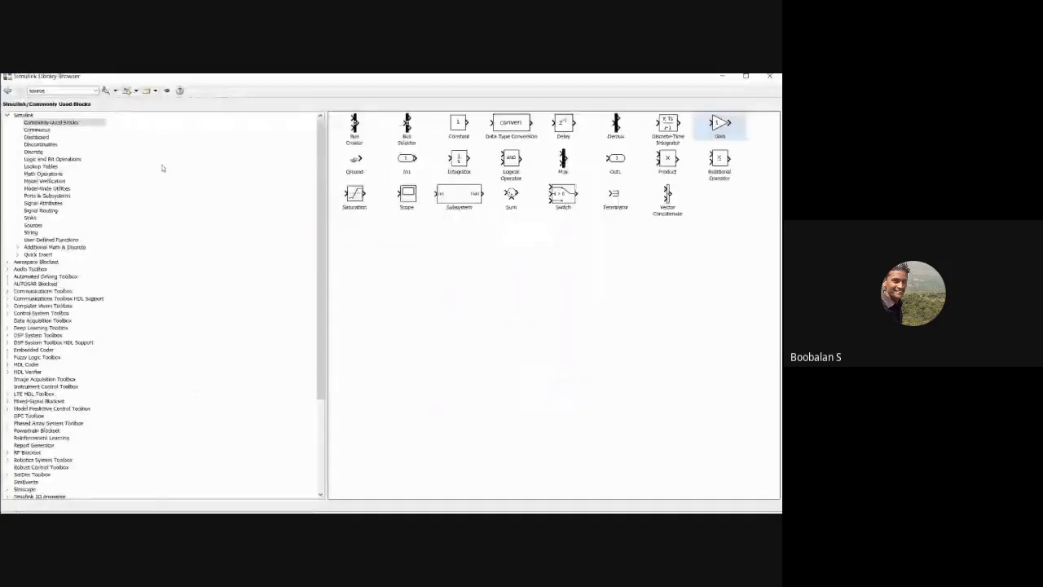
{"action": "left_click", "coordinate": [406, 195]}
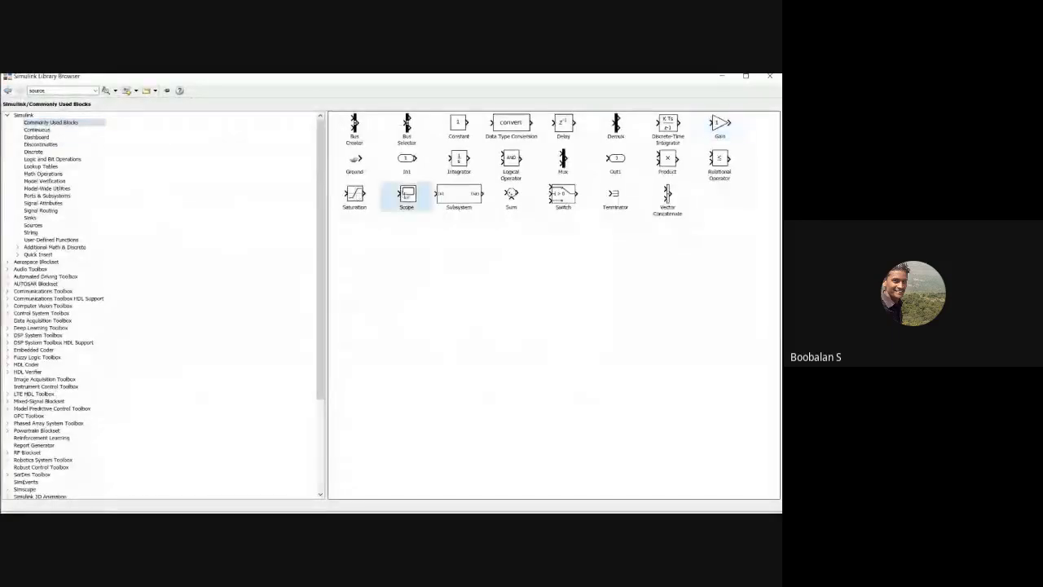
{"action": "right_click", "coordinate": [406, 194]}
{"action": "left_click", "coordinate": [440, 198]}
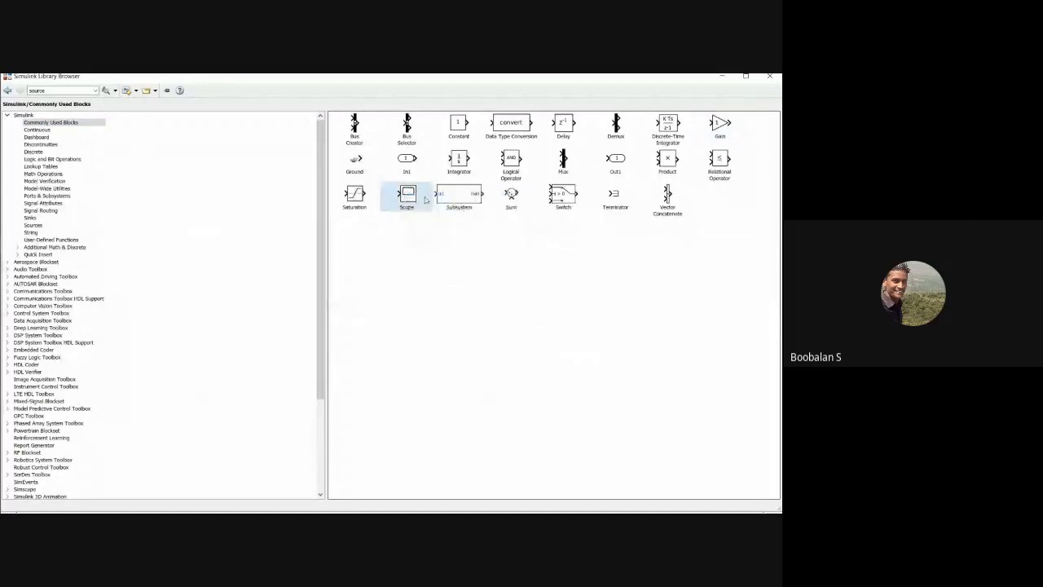
{"action": "left_click", "coordinate": [721, 76]}
{"action": "left_click_drag", "start_coordinate": [420, 308], "coordinate": [597, 218]}
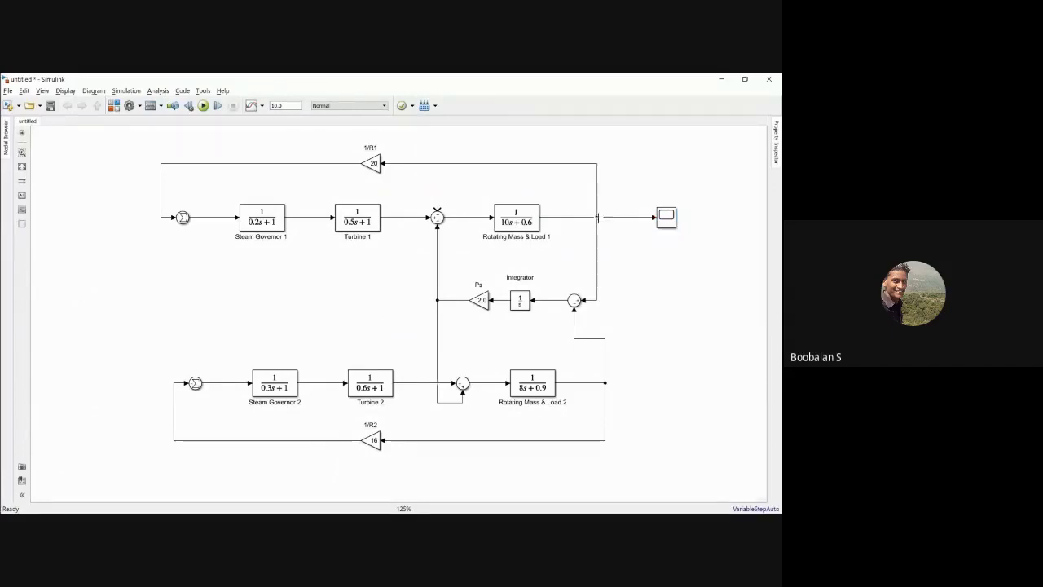
{"action": "left_click", "coordinate": [664, 220]}
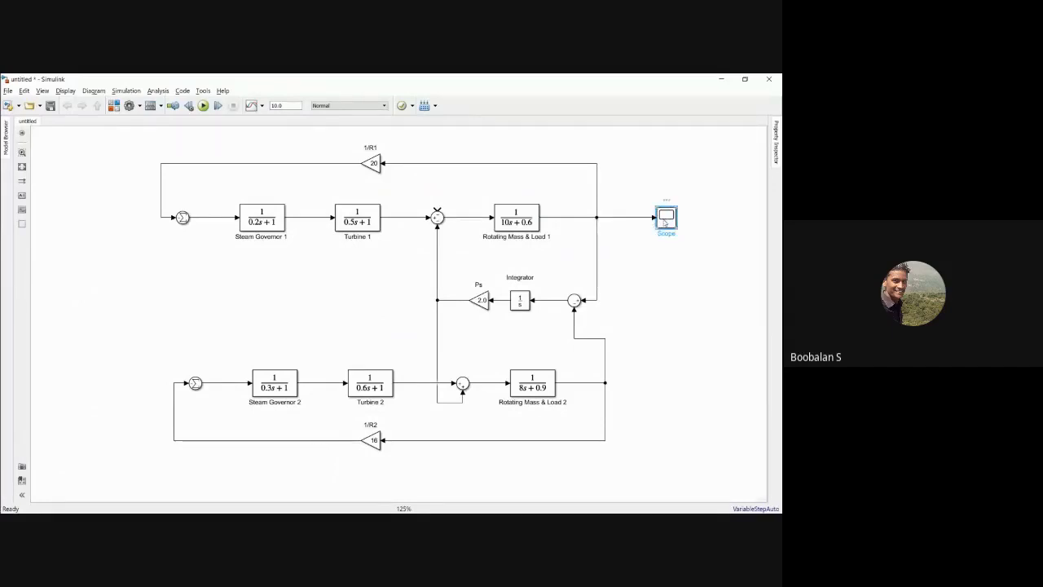
{"action": "left_click_drag", "start_coordinate": [665, 220], "coordinate": [652, 221]}
Step: Rename the Scope block as Delta F in p.u
{"action": "double_click", "coordinate": [661, 239]}
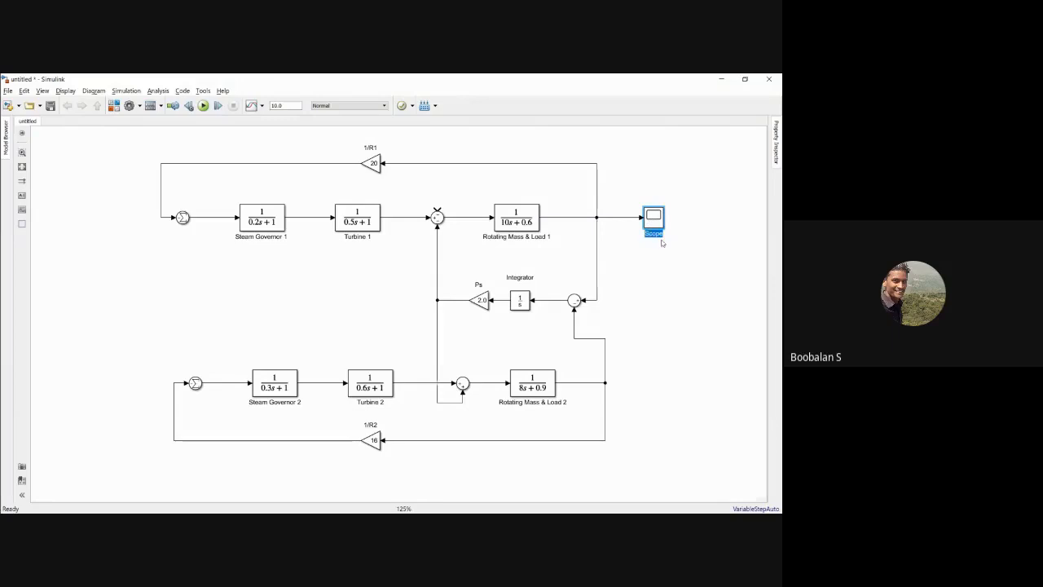
{"action": "key", "text": "BackSpace"}
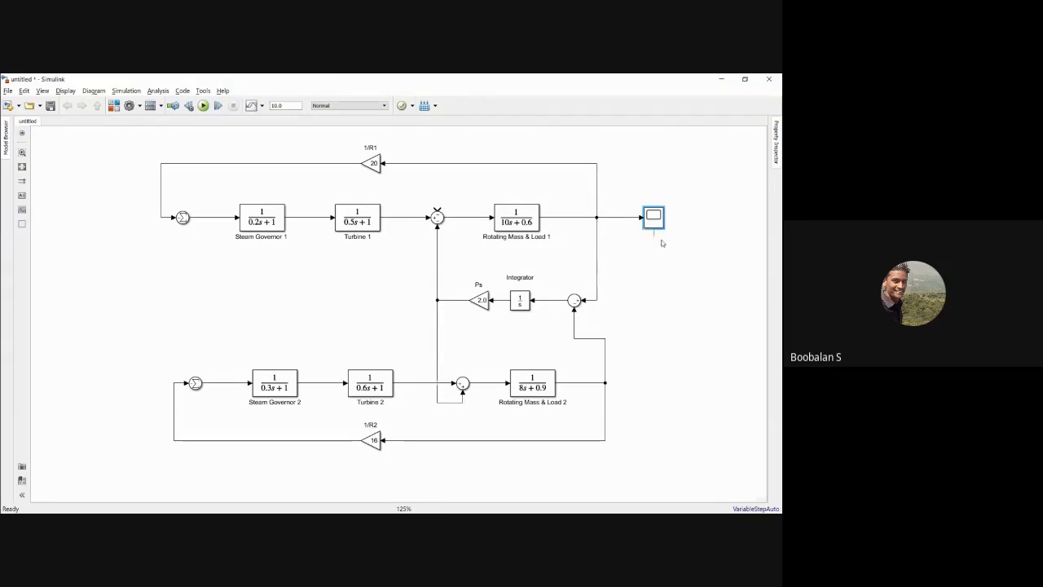
{"action": "type", "text": "Delta F in p.u"}
{"action": "left_click", "coordinate": [646, 281]}
Step: Insert a Constant block on the empty canvas below the Delta F in p.u scope
{"action": "double_click", "coordinate": [638, 259]}
{"action": "type", "text": "dons"}
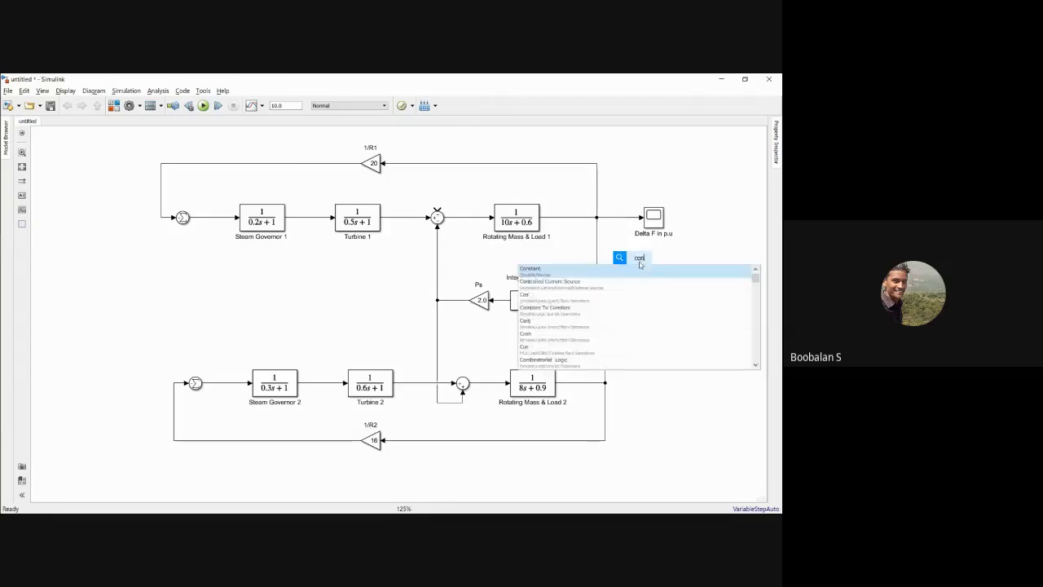
{"action": "left_click", "coordinate": [611, 274]}
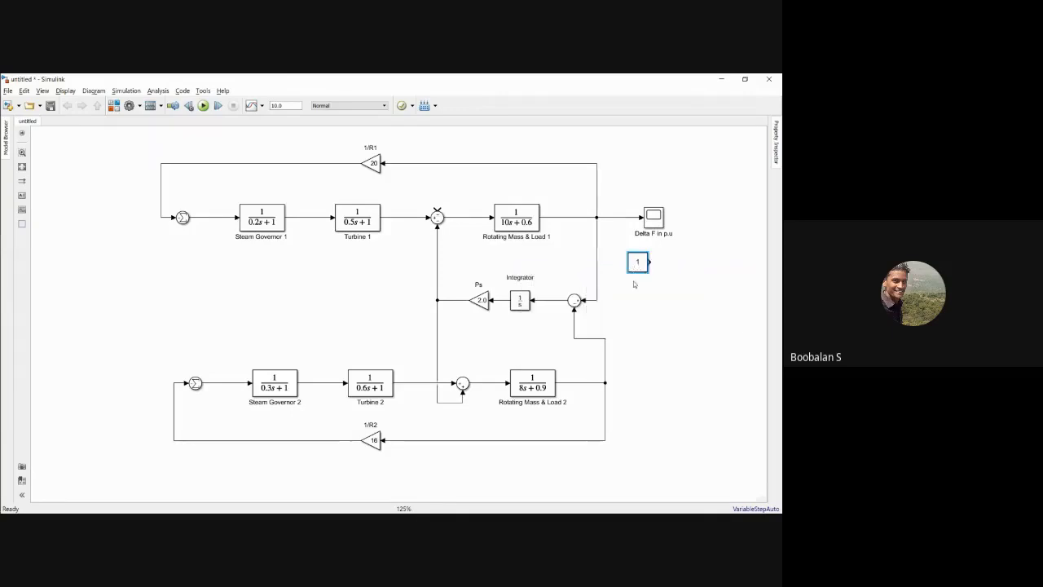
{"action": "left_click_drag", "start_coordinate": [637, 262], "coordinate": [638, 282]}
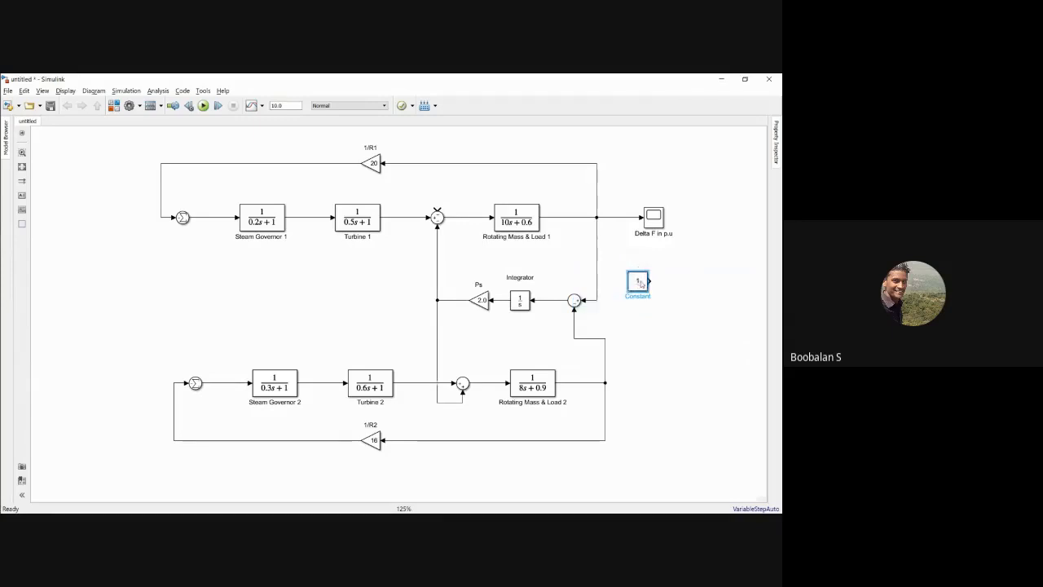
Step: Set the Constant block's value to 60 and check it against the nominal frequency in Example 12.4 on the PowerPoint slides
{"action": "double_click", "coordinate": [638, 282]}
{"action": "type", "text": "60"}
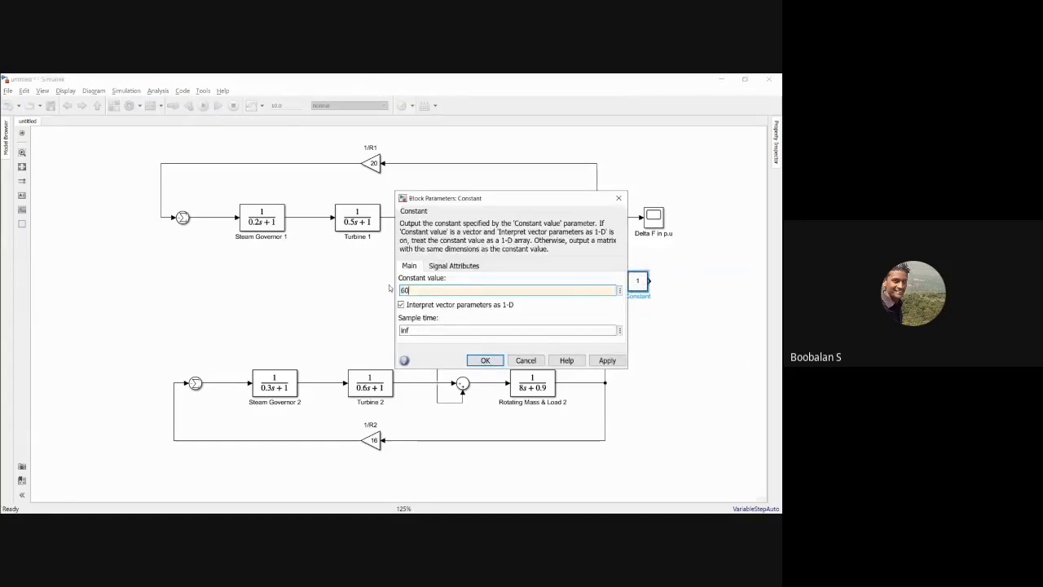
{"action": "left_click", "coordinate": [607, 360]}
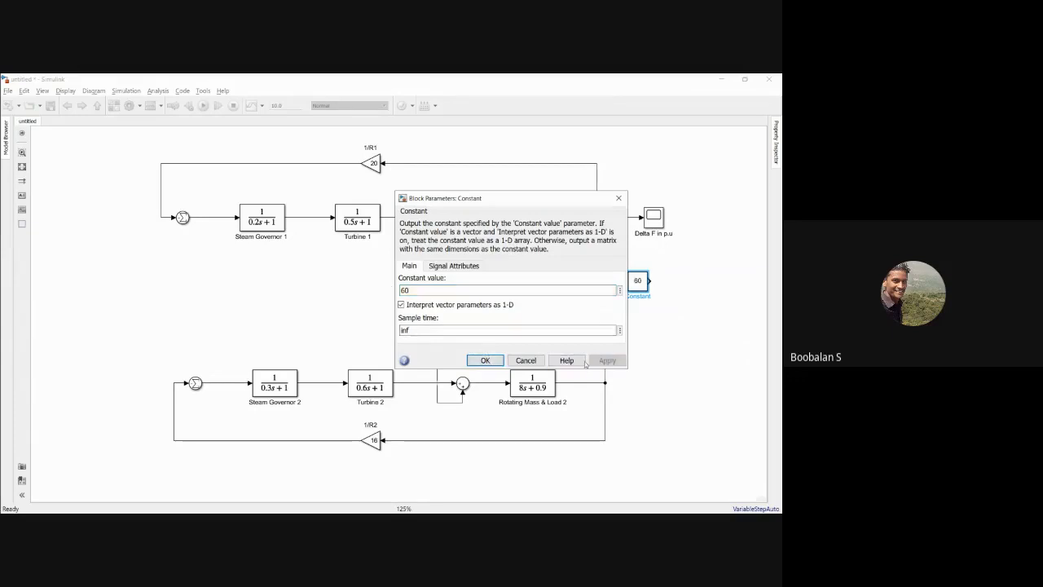
{"action": "left_click", "coordinate": [485, 360]}
{"action": "key", "text": "alt+Tab"}
{"action": "key", "text": "alt+Tab"}
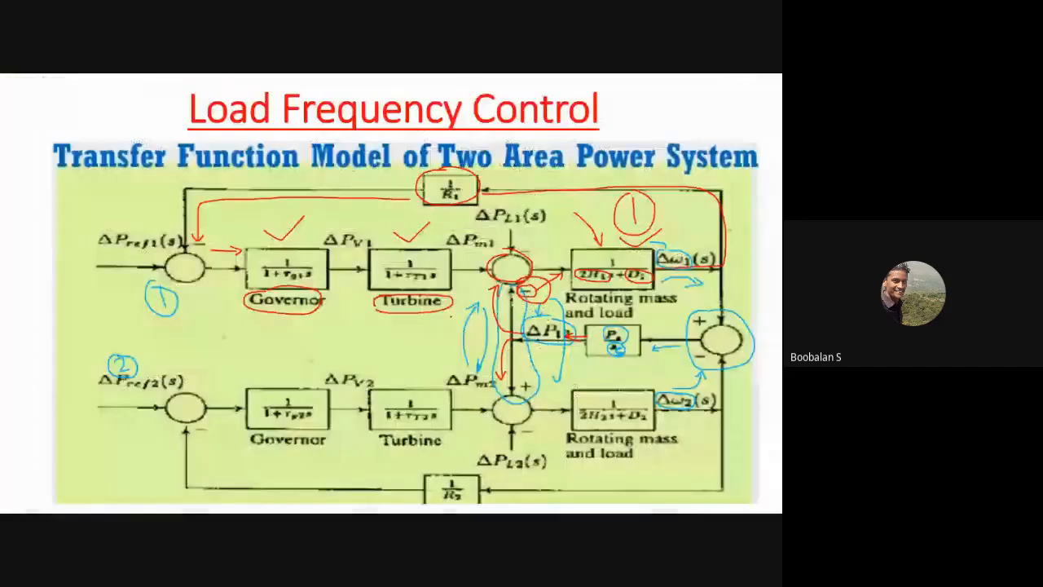
{"action": "key", "text": "Right"}
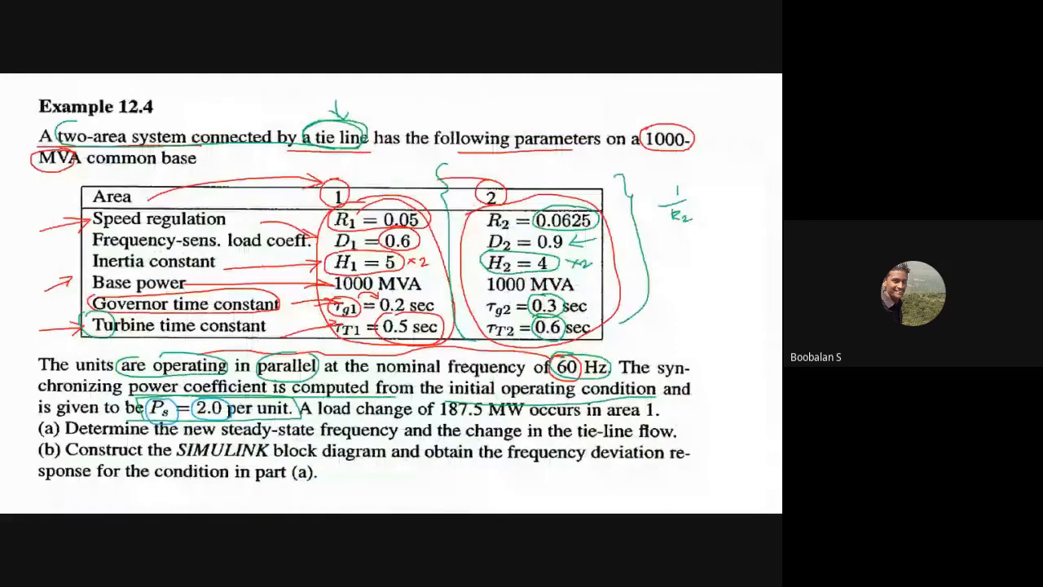
{"action": "key", "text": "alt+Tab"}
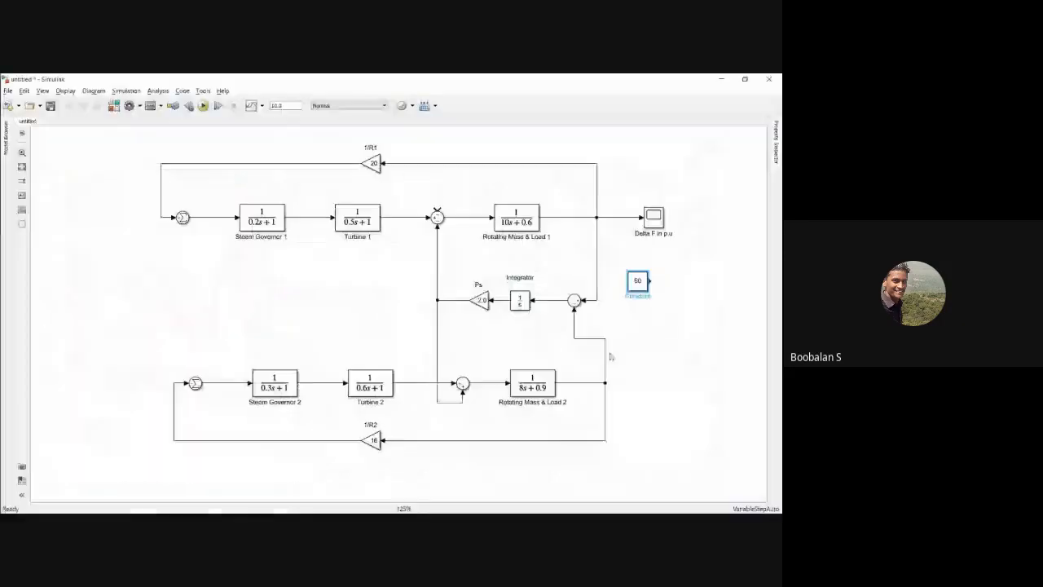
Step: Move the Delta F in p.u scope farther right and nudge the Constant block slightly down to make room for more blocks
{"action": "left_click_drag", "start_coordinate": [627, 285], "coordinate": [493, 284]}
{"action": "left_click_drag", "start_coordinate": [506, 221], "coordinate": [531, 221]}
{"action": "left_click_drag", "start_coordinate": [492, 284], "coordinate": [489, 284]}
{"action": "left_click", "coordinate": [526, 281]}
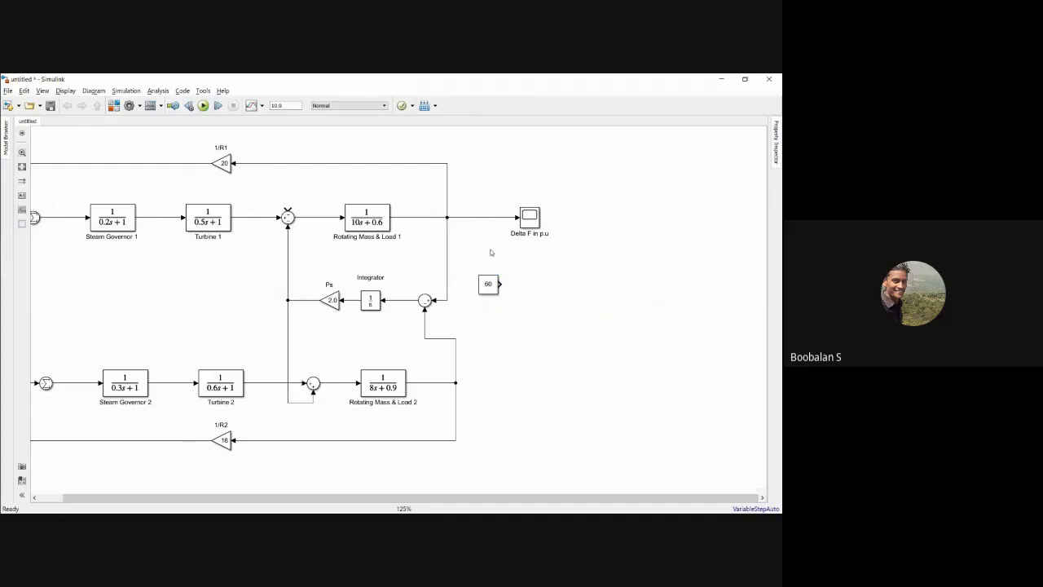
Step: Rename the Constant block as Base Frequency 60 HZ
{"action": "left_click", "coordinate": [489, 287]}
{"action": "double_click", "coordinate": [493, 299]}
{"action": "type", "text": "Base Frequency 60 HZ"}
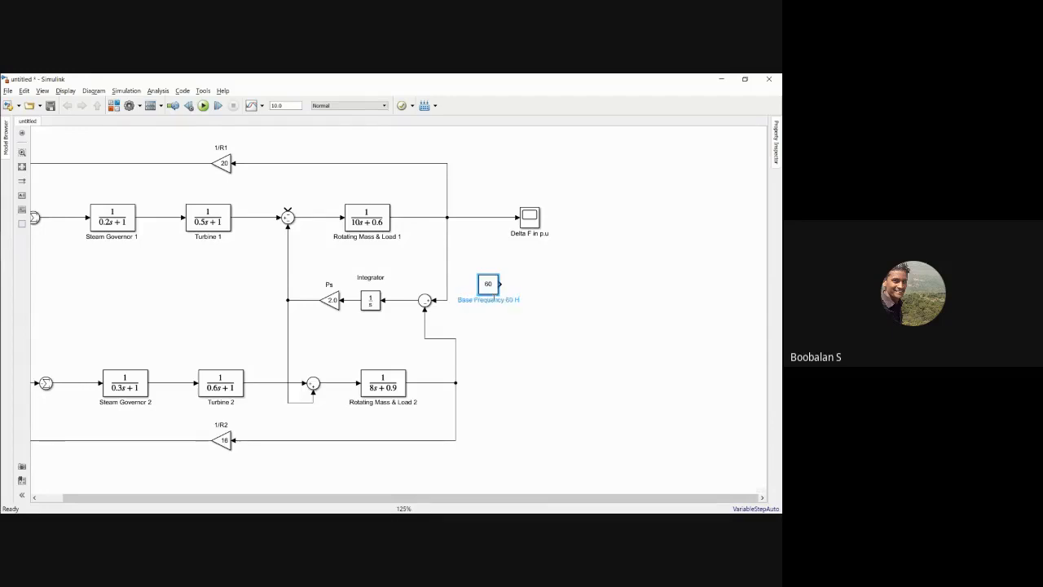
{"action": "left_click", "coordinate": [499, 356]}
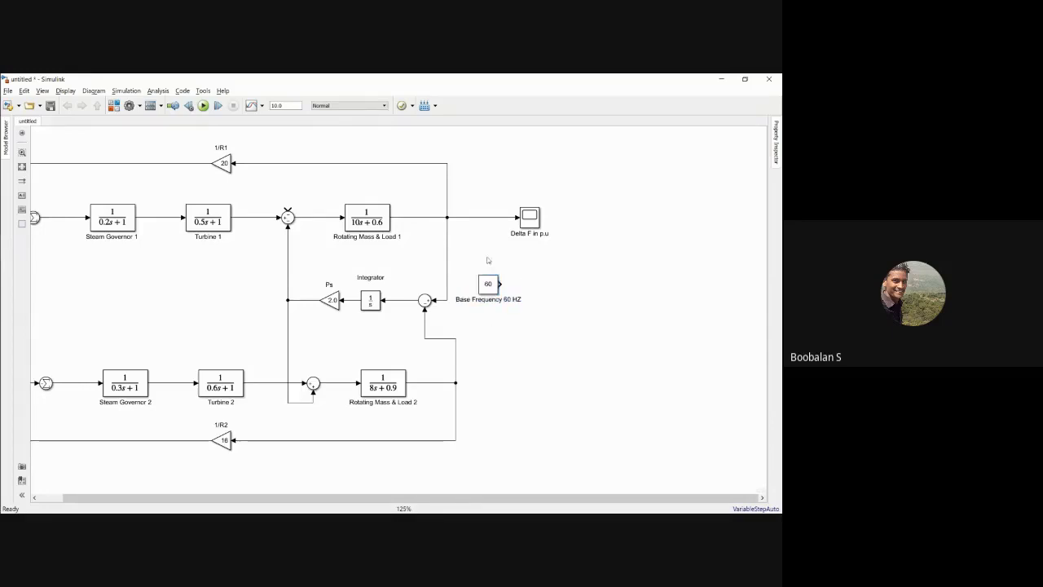
Step: Insert a Product block below the Delta F in p.u scope and wire the area 1 frequency deviation and Base Frequency constant into it
{"action": "double_click", "coordinate": [552, 261]}
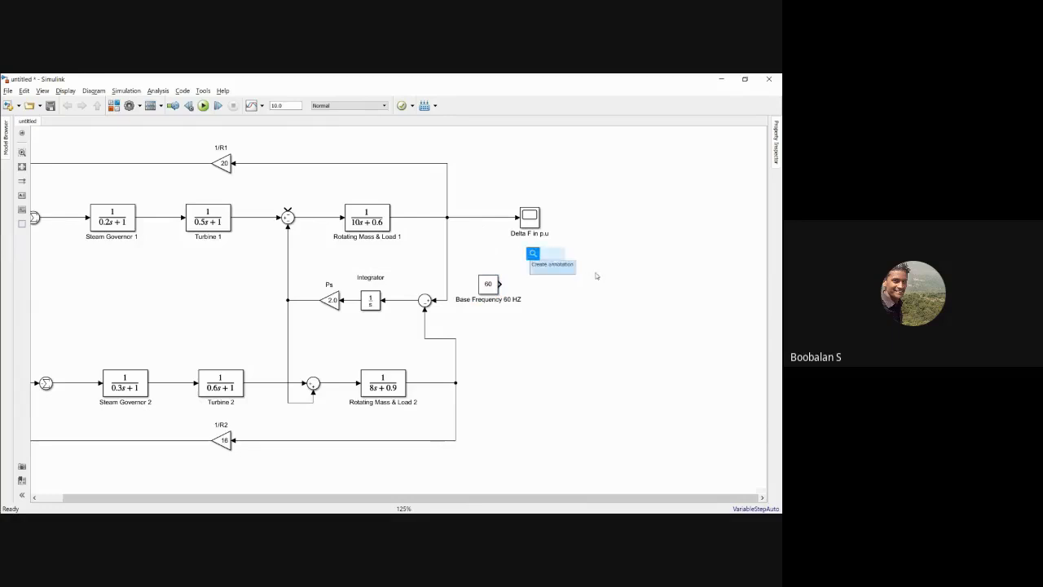
{"action": "type", "text": "product"}
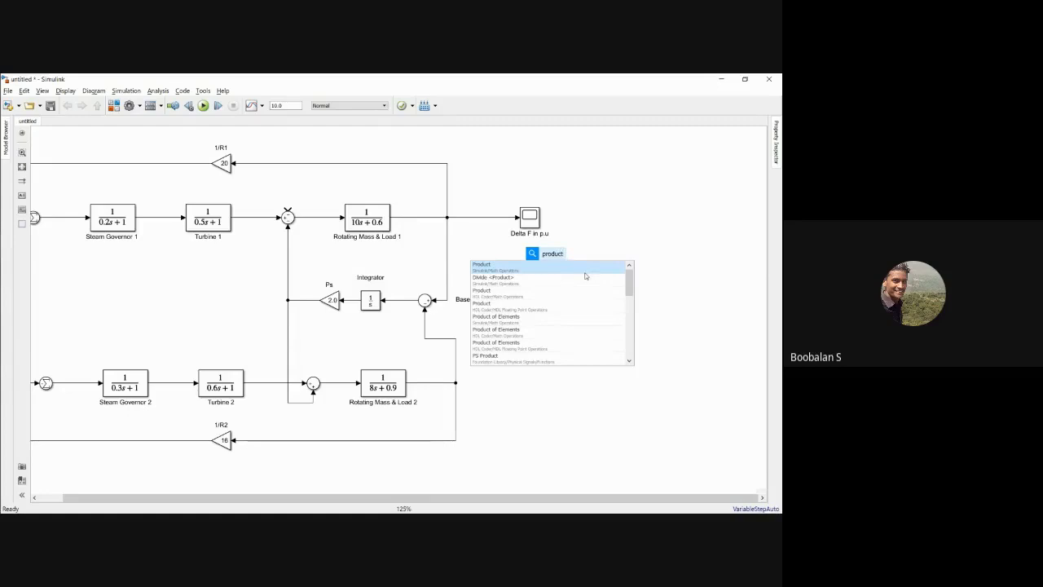
{"action": "left_click", "coordinate": [562, 266]}
{"action": "left_click_drag", "start_coordinate": [539, 255], "coordinate": [489, 217]}
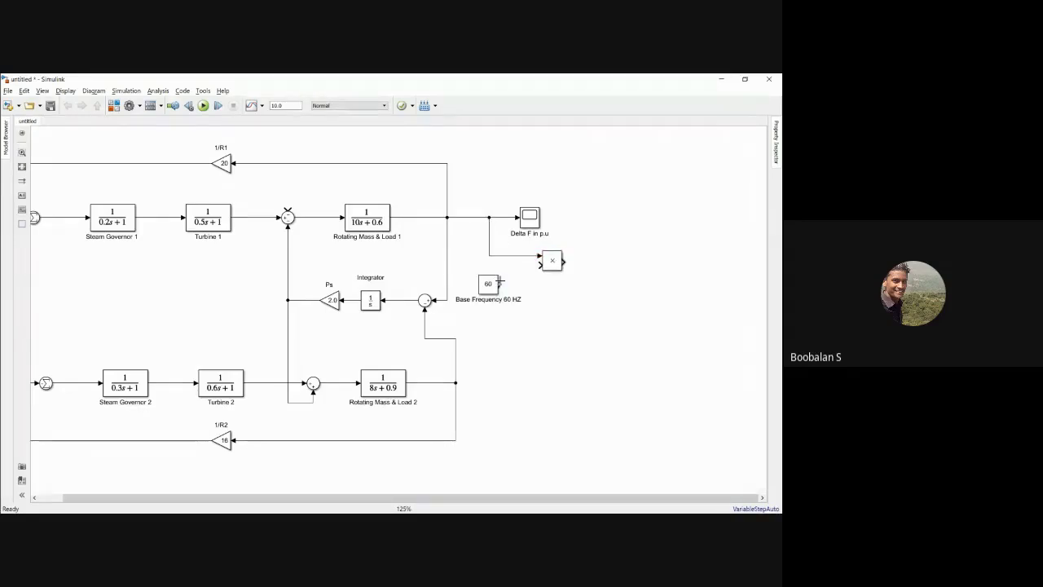
{"action": "mouse_move", "coordinate": [499, 284]}
{"action": "left_mouse_down"}
{"action": "mouse_move", "coordinate": [538, 264]}
{"action": "mouse_move", "coordinate": [496, 278]}
{"action": "left_mouse_up"}
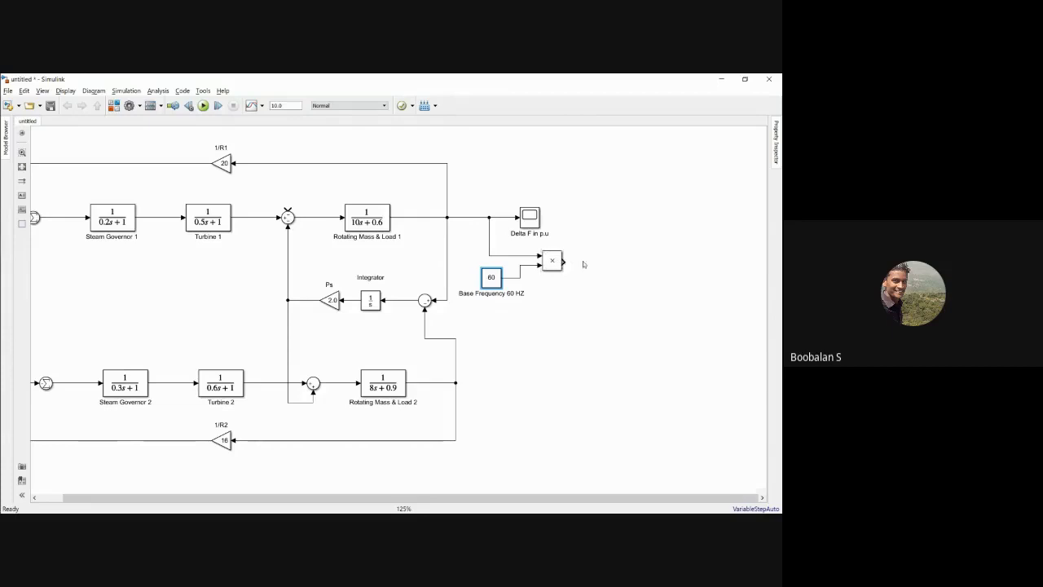
Step: Copy the Delta F in p.u scope to the Product block's output, connect it and rename the copy as Delta F in Hz
{"action": "left_click_drag", "start_coordinate": [530, 222], "coordinate": [613, 267]}
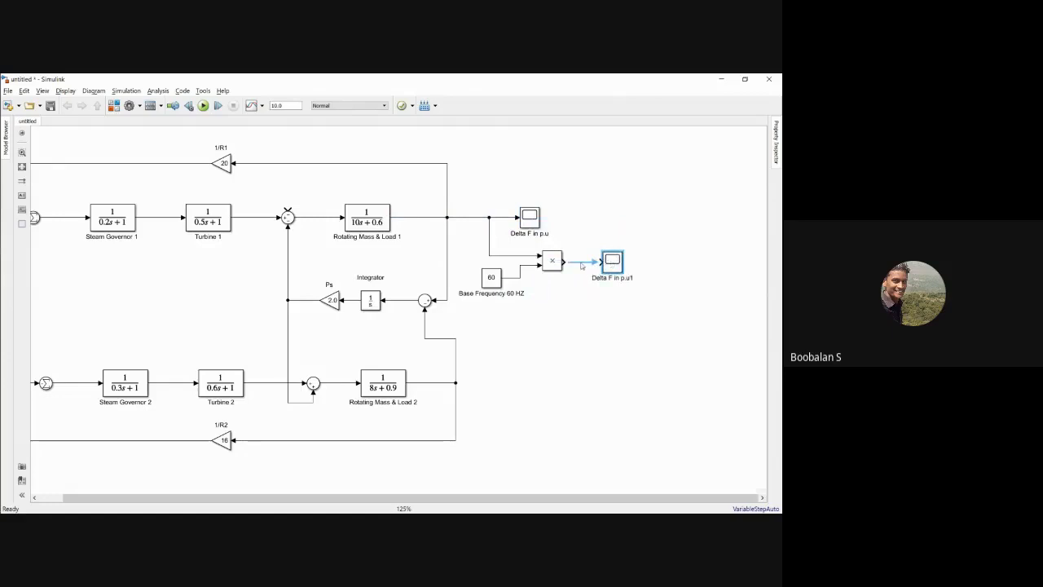
{"action": "left_click", "coordinate": [581, 265]}
{"action": "double_click", "coordinate": [633, 278]}
{"action": "type", "text": "Hz"}
{"action": "left_click", "coordinate": [632, 306]}
Step: Move the Delta F in p.u scope farther right so it sits directly above the Product block
{"action": "left_click", "coordinate": [532, 219]}
{"action": "left_click_drag", "start_coordinate": [534, 218], "coordinate": [556, 219]}
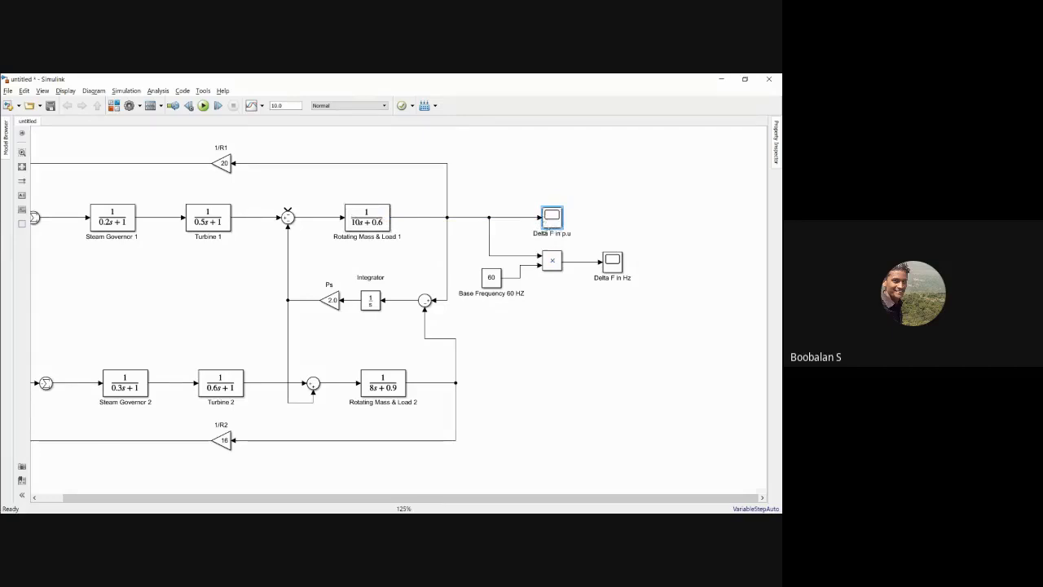
{"action": "left_click", "coordinate": [568, 236]}
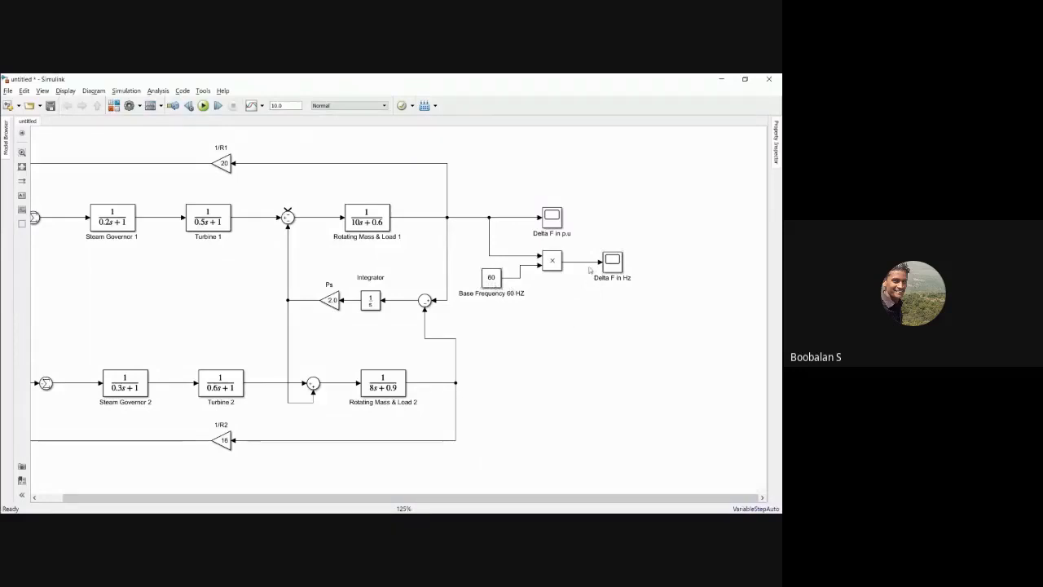
Step: Insert a Sum block below the Delta F in Hz scope and wire the Product output and Base Frequency constant into it
{"action": "double_click", "coordinate": [573, 334]}
{"action": "type", "text": "sum"}
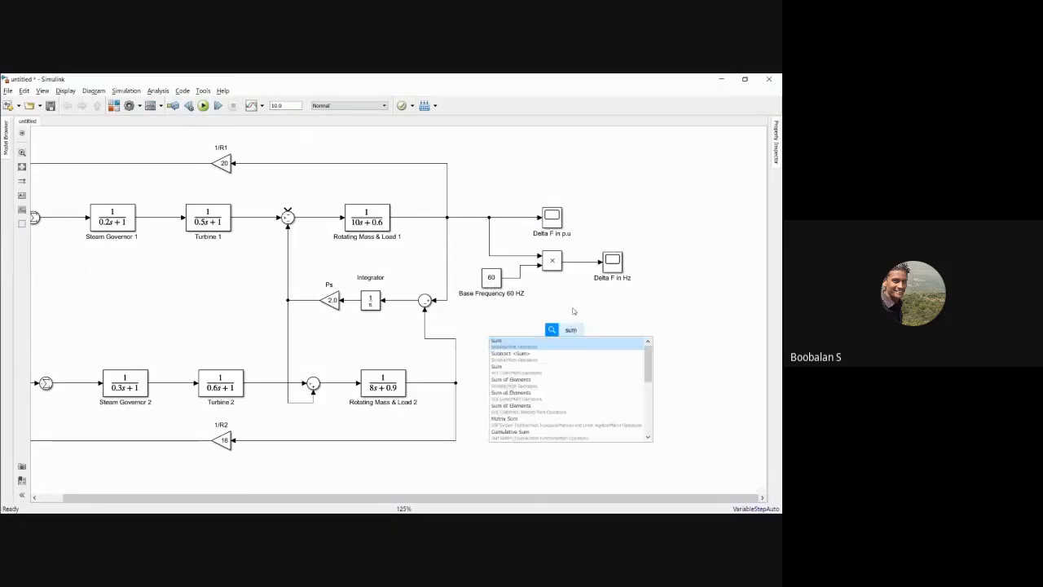
{"action": "key", "text": "Return"}
{"action": "left_click_drag", "start_coordinate": [572, 335], "coordinate": [597, 312]}
{"action": "left_click_drag", "start_coordinate": [580, 308], "coordinate": [575, 261]}
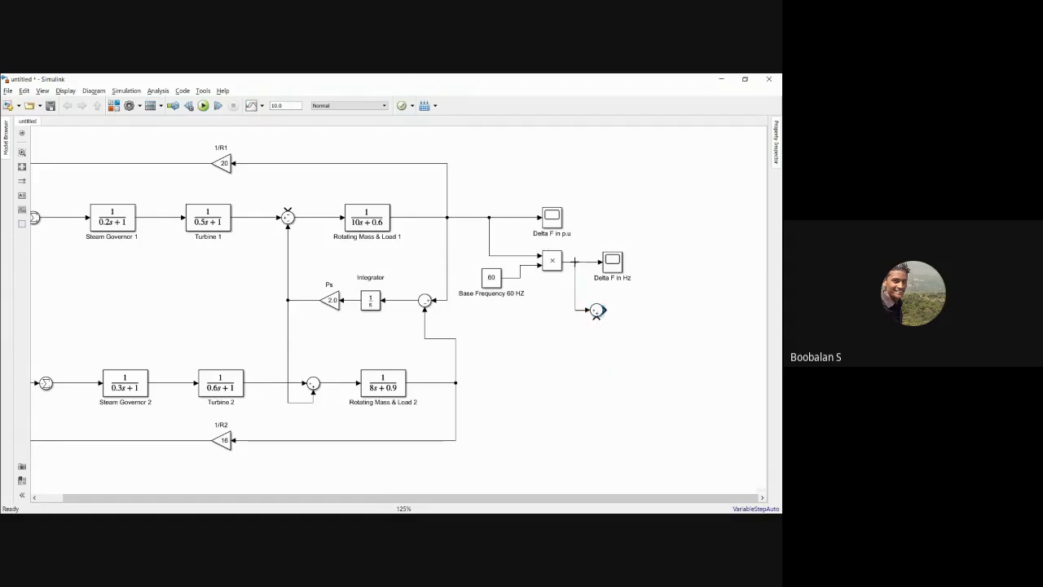
{"action": "mouse_move", "coordinate": [596, 310]}
{"action": "left_mouse_down"}
{"action": "mouse_move", "coordinate": [597, 294]}
{"action": "mouse_move", "coordinate": [598, 303]}
{"action": "mouse_move", "coordinate": [515, 290]}
{"action": "mouse_move", "coordinate": [518, 278]}
{"action": "mouse_move", "coordinate": [545, 293]}
{"action": "mouse_move", "coordinate": [536, 298]}
{"action": "left_mouse_up"}
{"action": "left_click_drag", "start_coordinate": [599, 298], "coordinate": [600, 304]}
{"action": "left_click", "coordinate": [617, 302]}
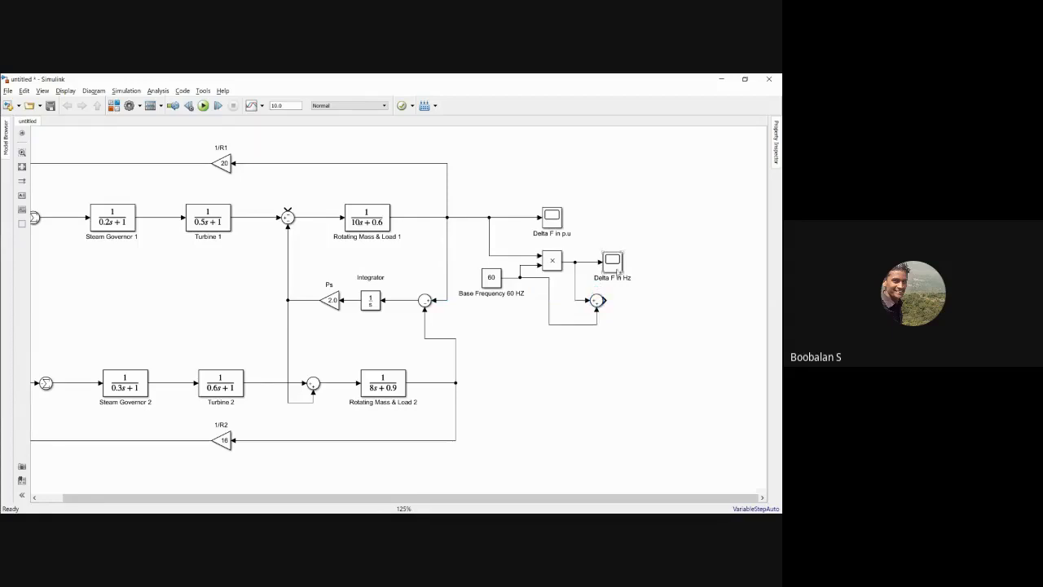
Step: Copy the Delta F in Hz scope beside the new Sum block and rename the copy as Actual F in Hz
{"action": "left_click_drag", "start_coordinate": [617, 267], "coordinate": [652, 307]}
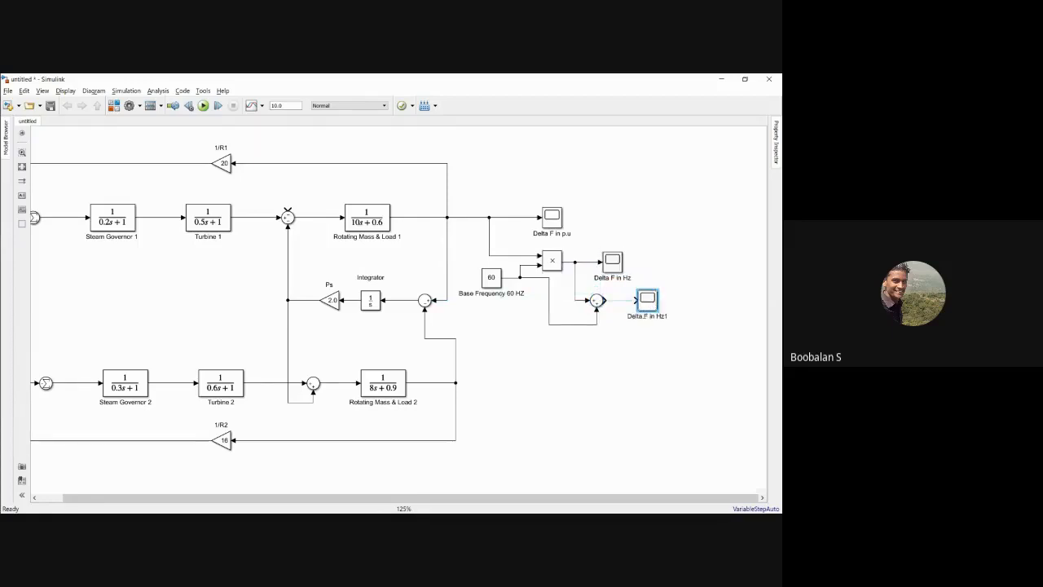
{"action": "left_click", "coordinate": [644, 315]}
{"action": "key", "text": "BackSpace"}
{"action": "key", "text": "BackSpace"}
{"action": "key", "text": "BackSpace"}
{"action": "key", "text": "BackSpace"}
{"action": "key", "text": "BackSpace"}
{"action": "key", "text": "BackSpace"}
{"action": "type", "text": "Actual"}
{"action": "left_click", "coordinate": [645, 353]}
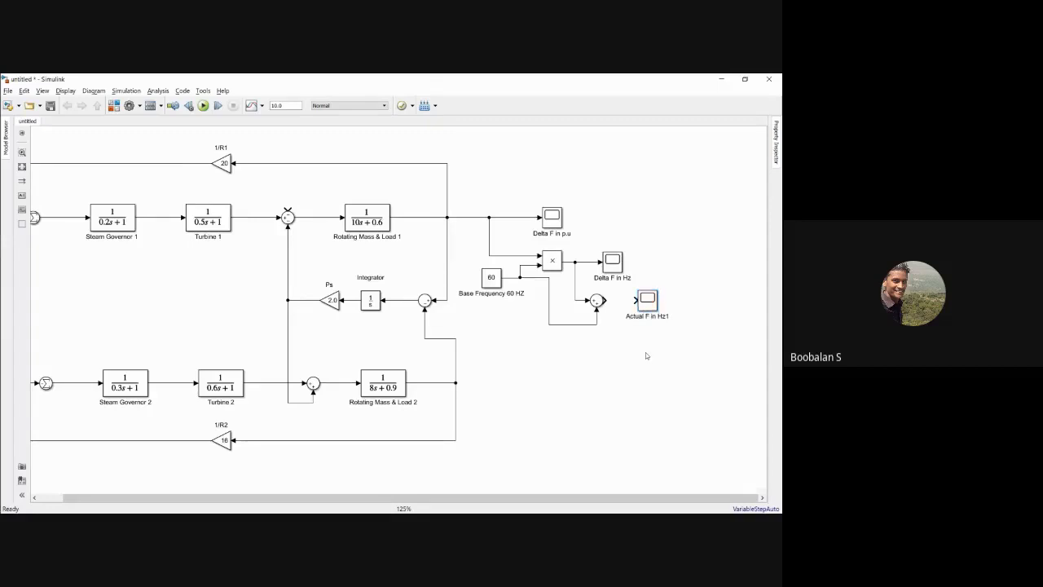
{"action": "left_click", "coordinate": [665, 316]}
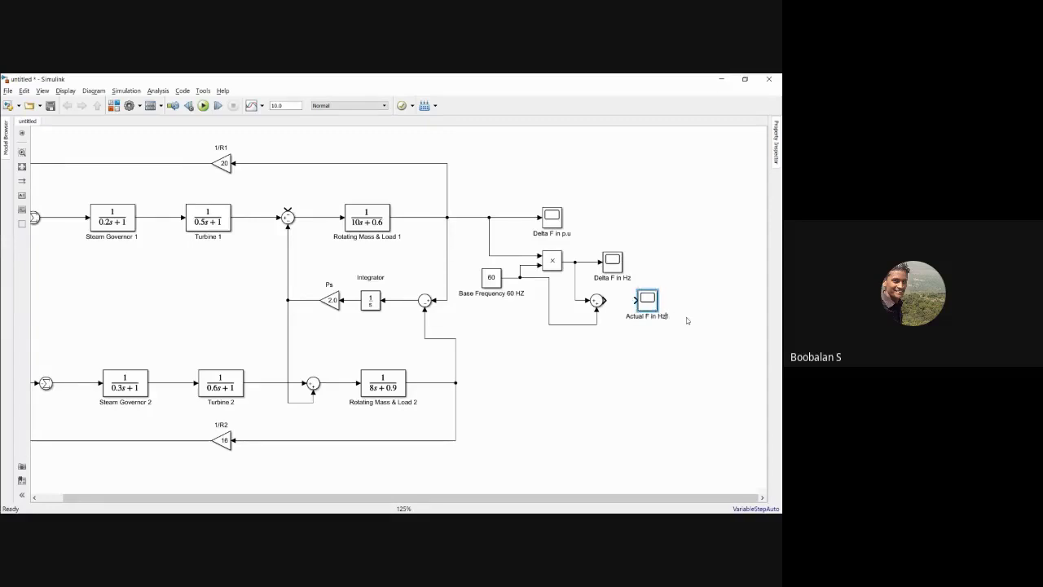
{"action": "key", "text": "BackSpace"}
{"action": "left_click", "coordinate": [661, 358]}
Step: Connect the Sum output to the Actual F in Hz scope and align the Delta F in Hz scope directly above it
{"action": "left_click_drag", "start_coordinate": [601, 300], "coordinate": [642, 299]}
{"action": "left_click_drag", "start_coordinate": [621, 266], "coordinate": [649, 262]}
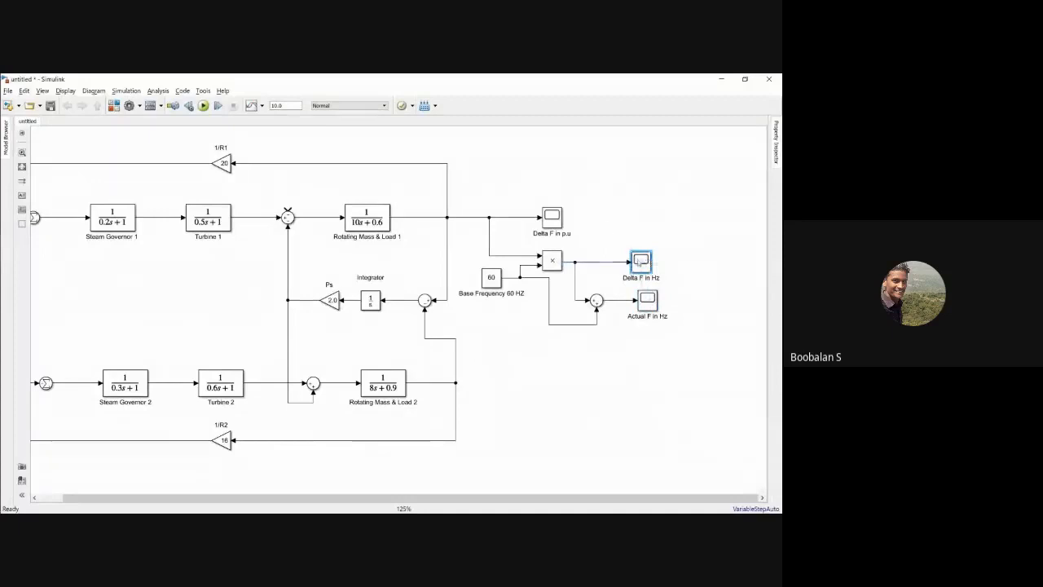
{"action": "left_click_drag", "start_coordinate": [649, 264], "coordinate": [656, 265]}
{"action": "left_click", "coordinate": [547, 214]}
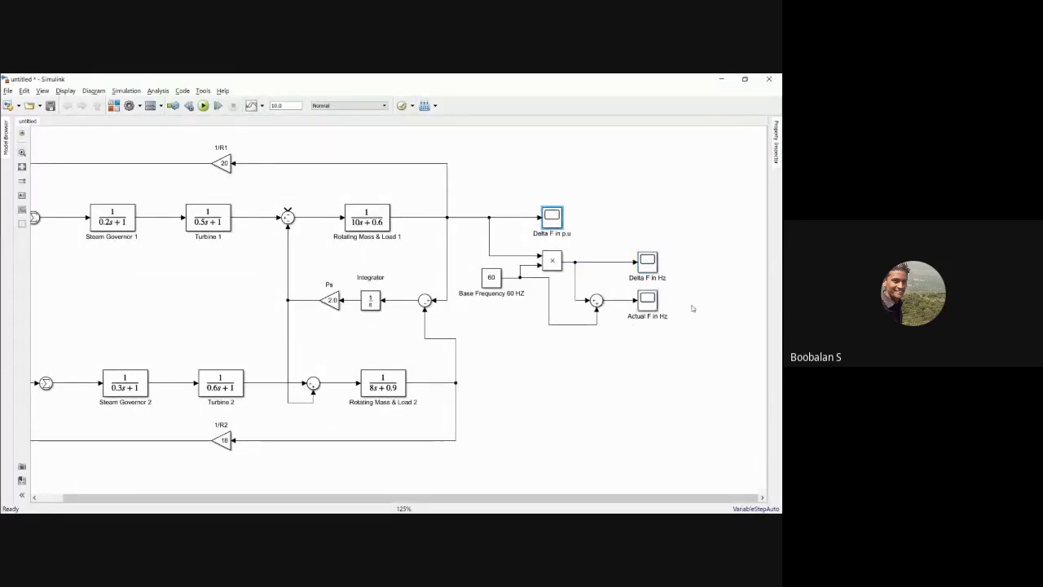
{"action": "left_click_drag", "start_coordinate": [475, 185], "coordinate": [682, 326]}
{"action": "left_click_drag", "start_coordinate": [469, 192], "coordinate": [665, 321]}
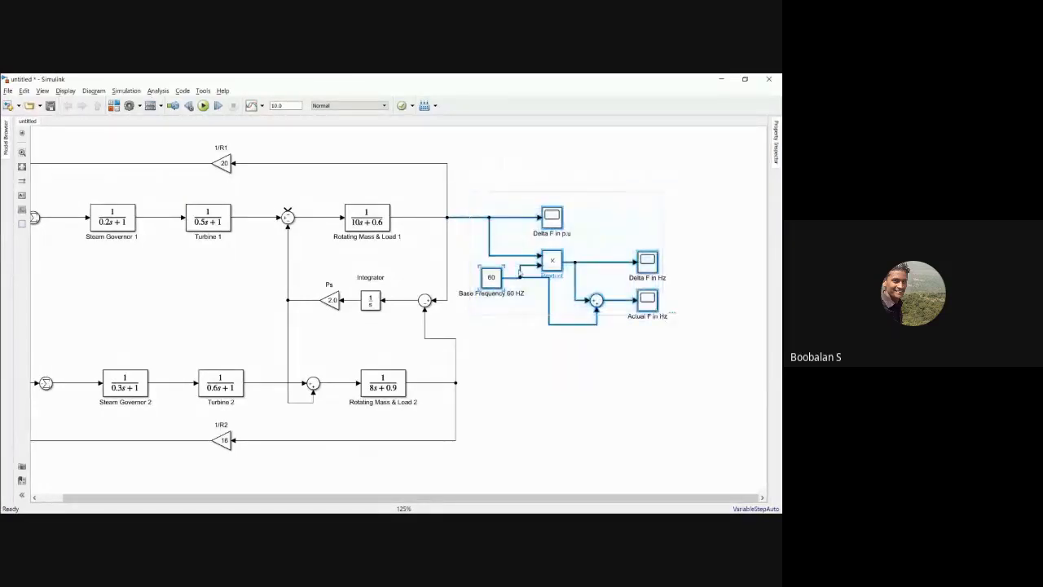
{"action": "left_click", "coordinate": [499, 352]}
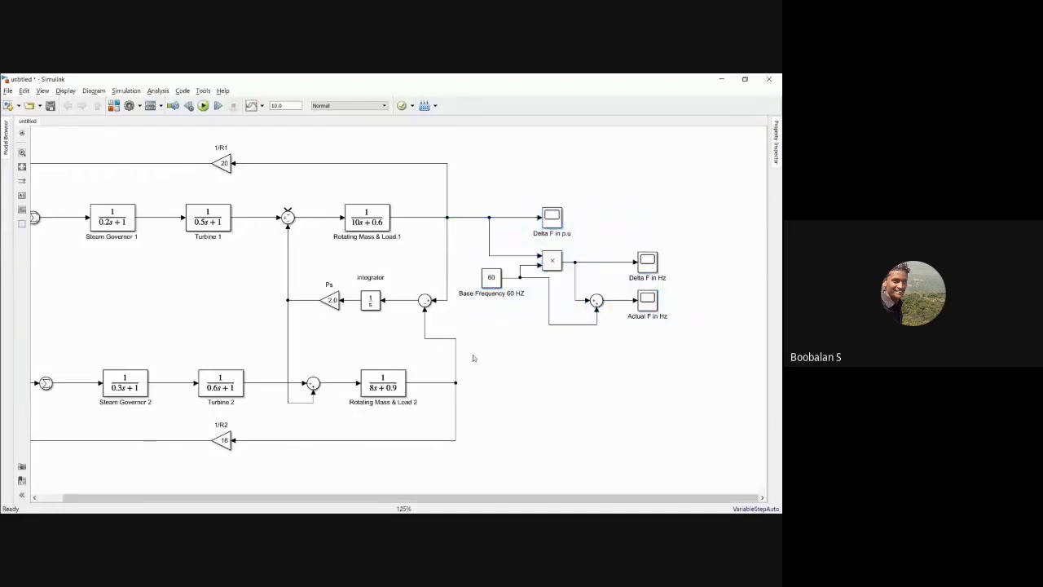
{"action": "left_click_drag", "start_coordinate": [405, 494], "coordinate": [380, 495]}
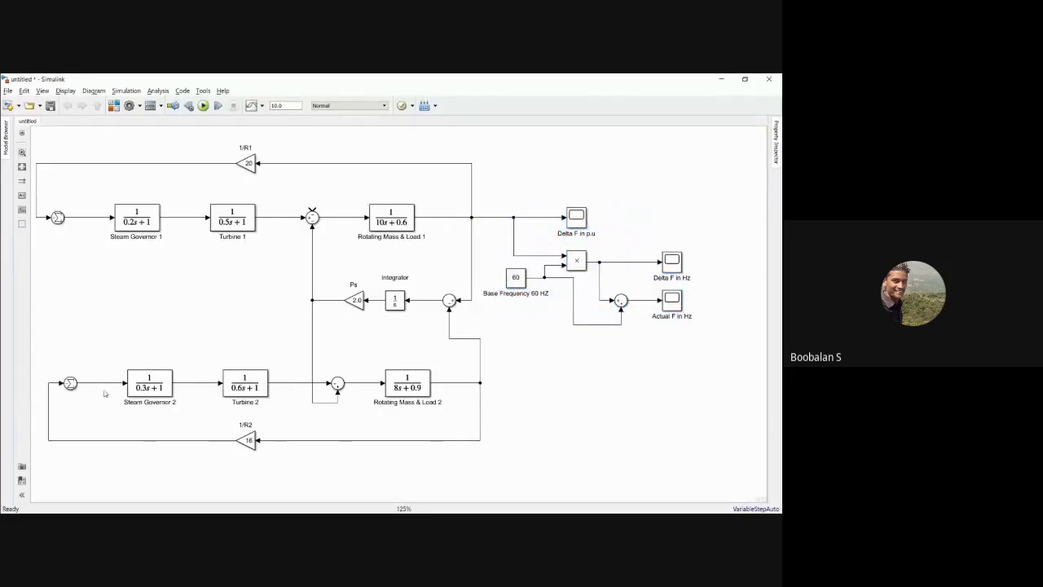
{"action": "left_click_drag", "start_coordinate": [53, 359], "coordinate": [503, 465]}
{"action": "left_click", "coordinate": [546, 433]}
{"action": "left_click_drag", "start_coordinate": [512, 197], "coordinate": [713, 345]}
{"action": "left_click", "coordinate": [540, 421]}
{"action": "left_click_drag", "start_coordinate": [518, 201], "coordinate": [686, 351]}
{"action": "left_click", "coordinate": [566, 405]}
Step: Duplicate the base frequency, Product, Sum and scope blocks of area 1 beside Rotating Mass & Load 2 and connect them to its output
{"action": "left_click_drag", "start_coordinate": [506, 202], "coordinate": [702, 324]}
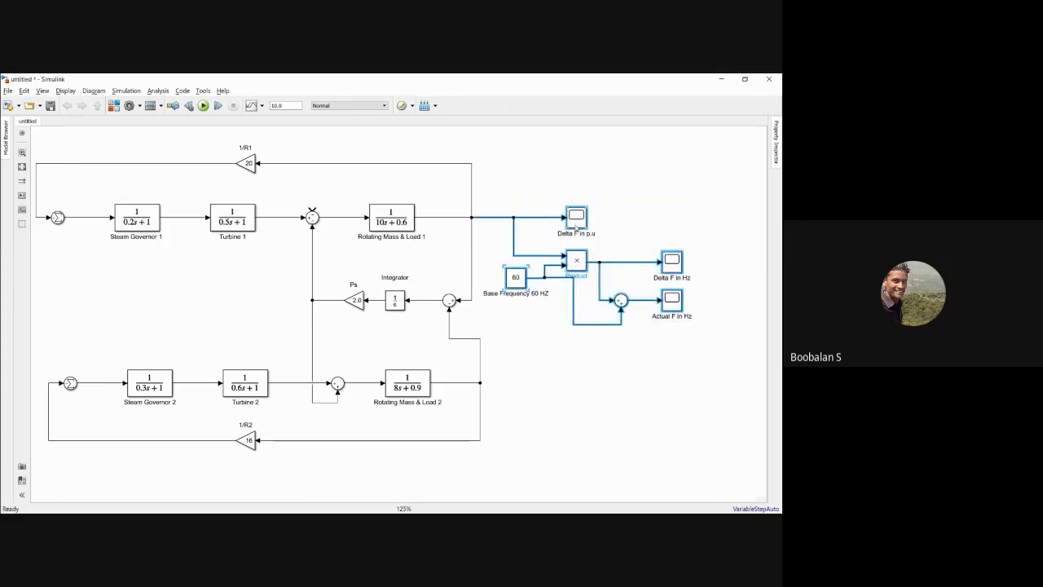
{"action": "left_click_drag", "start_coordinate": [577, 229], "coordinate": [605, 394]}
{"action": "left_click", "coordinate": [553, 355]}
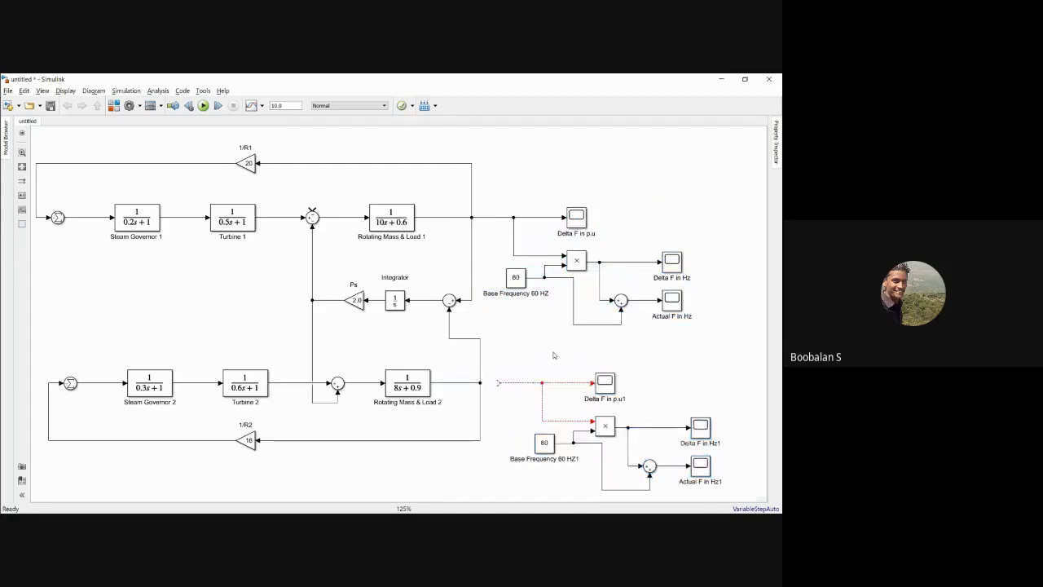
{"action": "left_click_drag", "start_coordinate": [498, 382], "coordinate": [480, 382]}
{"action": "left_click_drag", "start_coordinate": [527, 357], "coordinate": [728, 489]}
{"action": "left_click", "coordinate": [677, 367]}
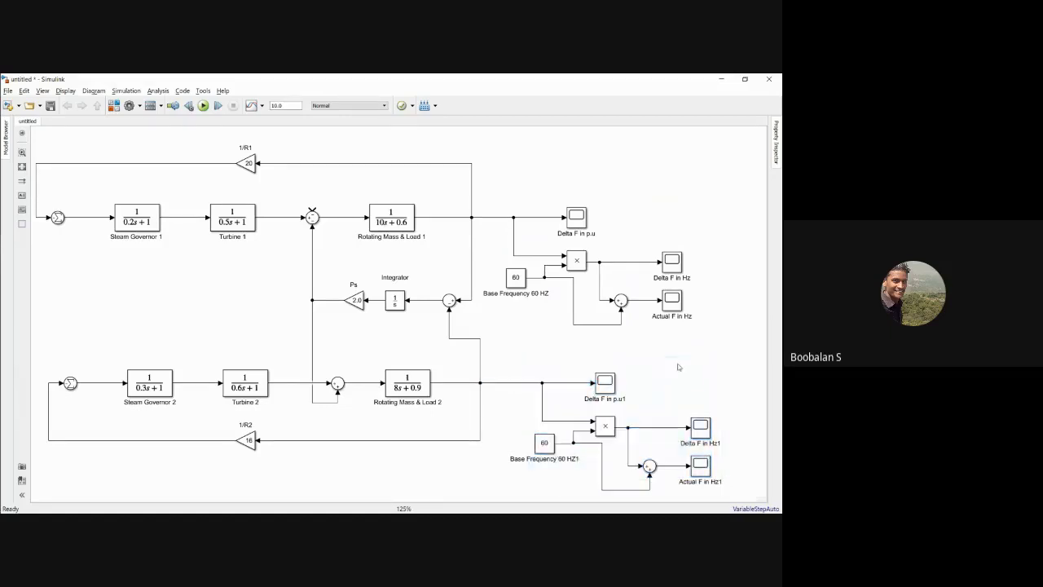
Step: Rename the copied per-unit scope as Delta F in p.u area 2 and the copied constant as Base Frequency 60 Hz
{"action": "left_click", "coordinate": [623, 398]}
{"action": "key", "text": "BackSpace"}
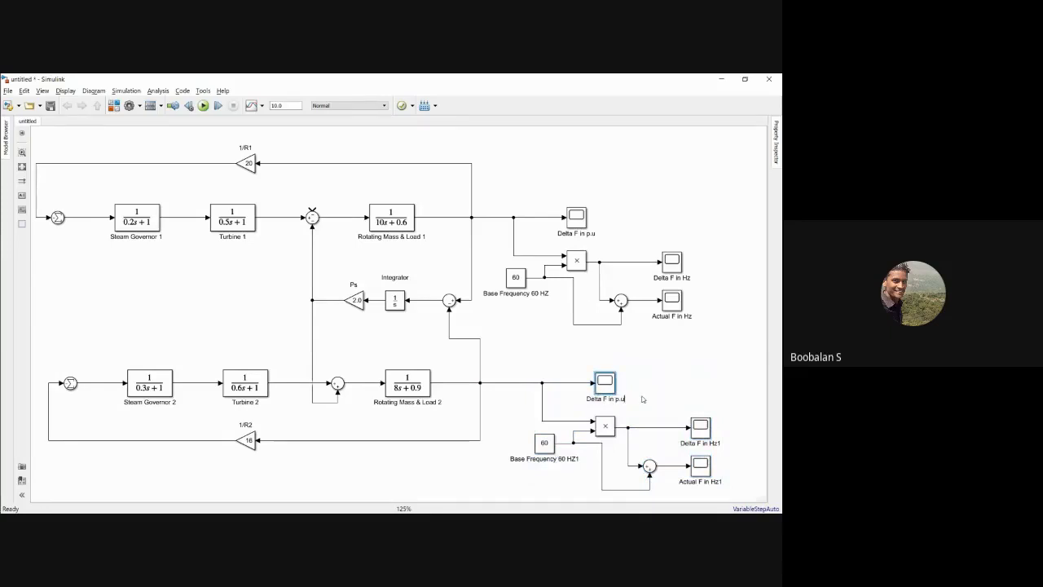
{"action": "type", "text": "area 2"}
{"action": "left_click", "coordinate": [577, 457]}
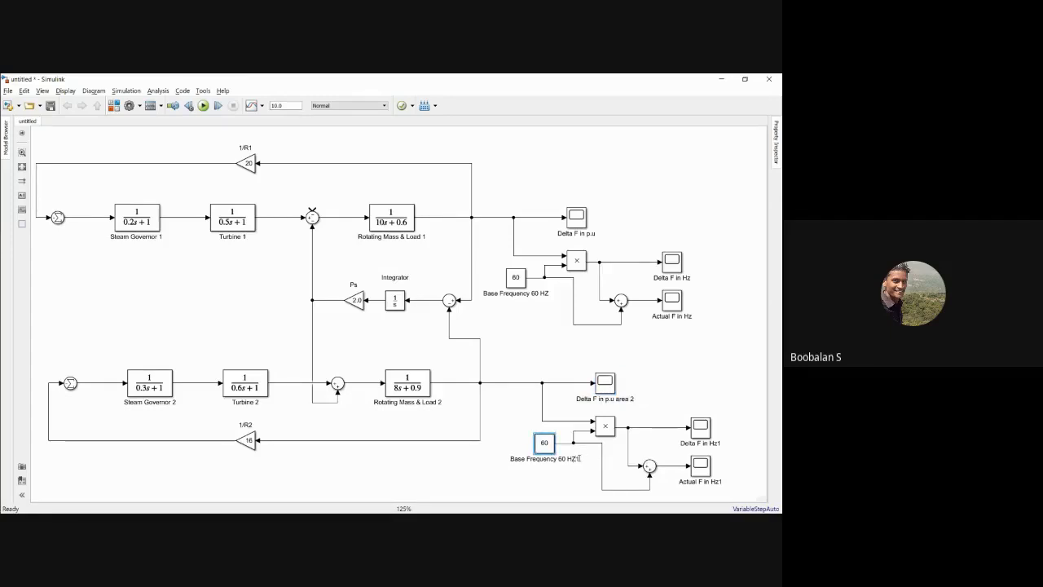
{"action": "key", "text": "BackSpace"}
{"action": "type", "text": "z"}
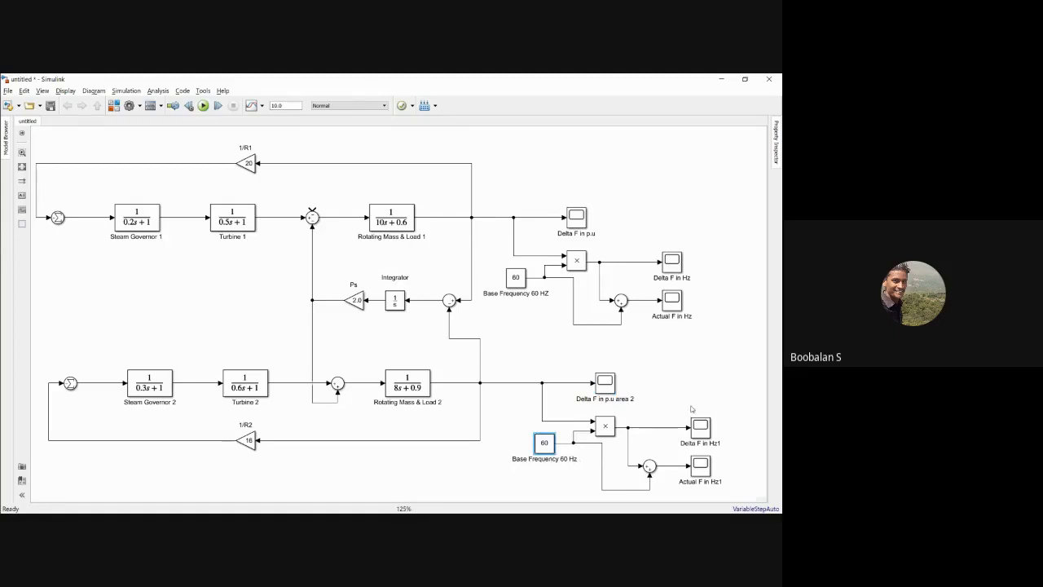
Step: Rename the two copied hertz scopes as Delta F in Hz area 2 and Actual F in Hz area 2
{"action": "left_click", "coordinate": [718, 443]}
{"action": "key", "text": "BackSpace"}
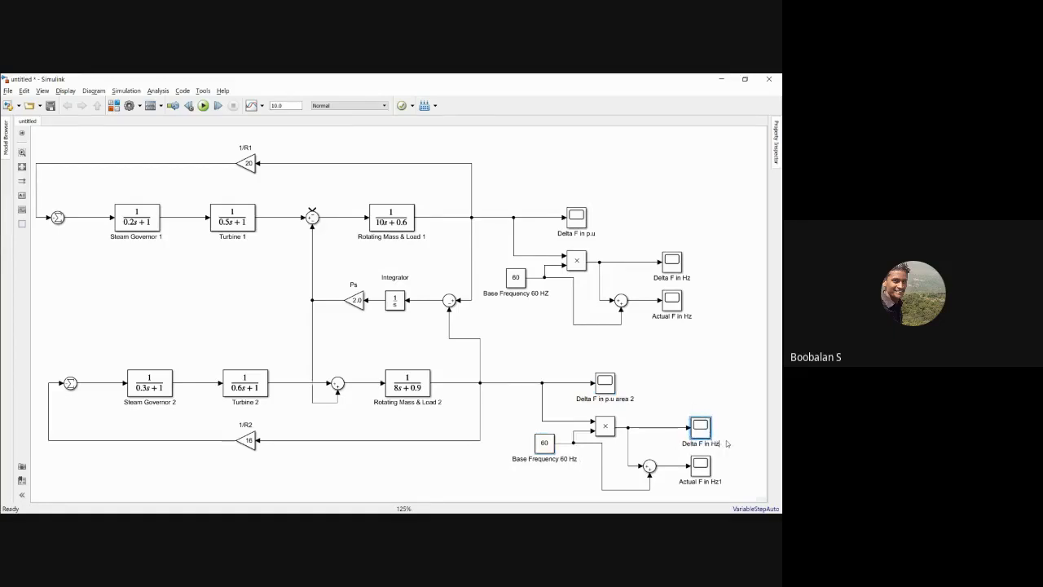
{"action": "type", "text": "area 2"}
{"action": "left_click", "coordinate": [720, 480]}
{"action": "type", "text": "are"}
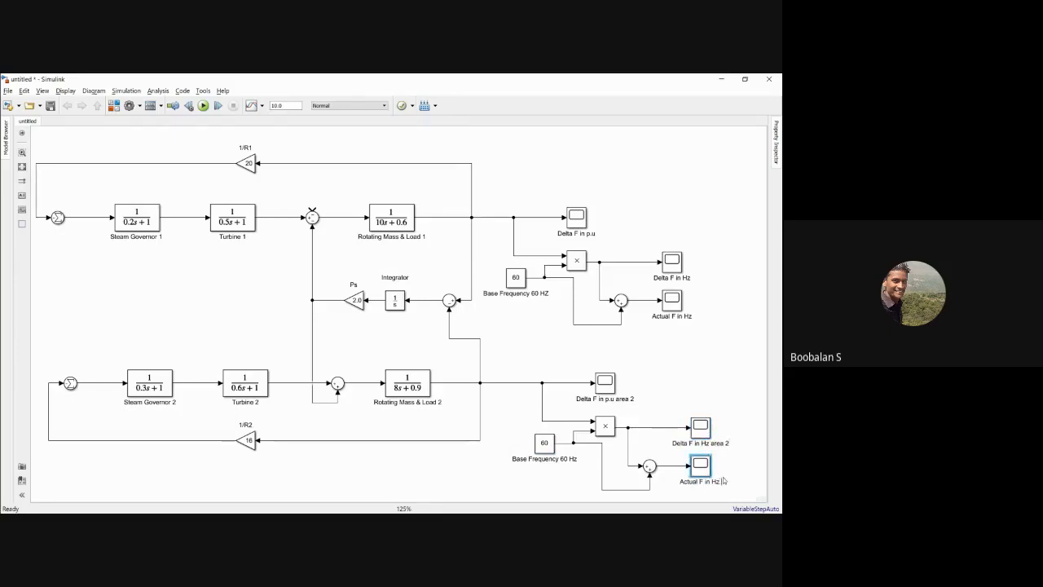
{"action": "type", "text": "a 2"}
{"action": "left_click", "coordinate": [699, 380]}
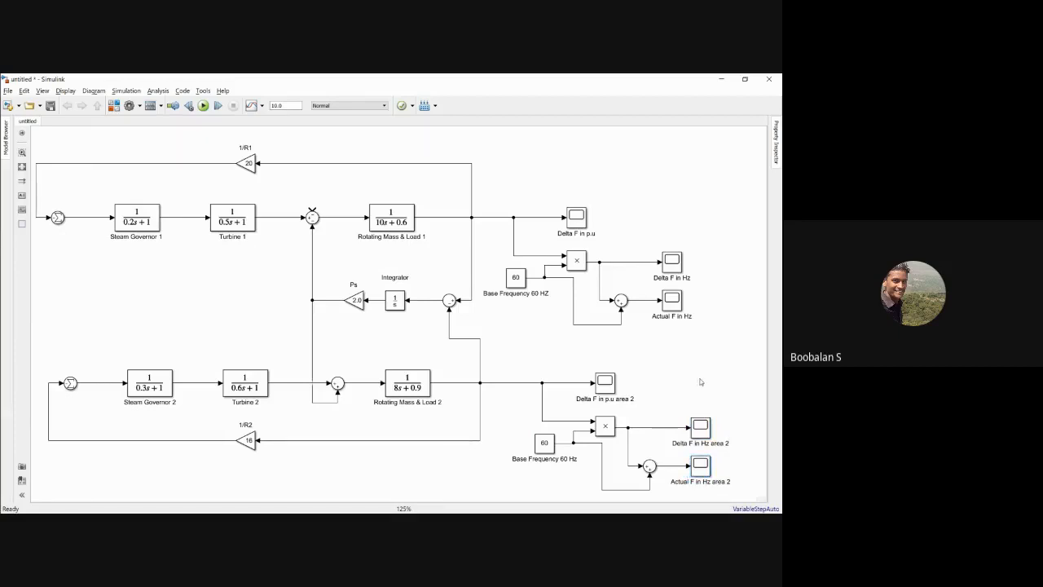
Step: Rename the per-unit scope of the first area as Delta F in p.u area 1
{"action": "left_click", "coordinate": [600, 234]}
{"action": "type", "text": "a"}
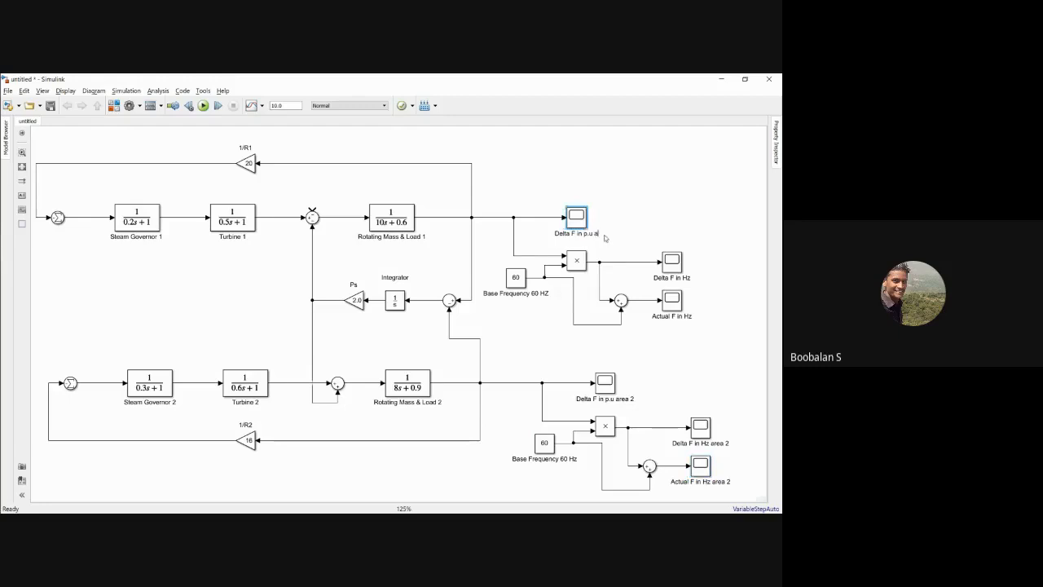
{"action": "type", "text": "rea 1"}
Step: Rename the first area's hertz scopes as Delta F in Hz area 1 and Actual F in Hz area 1
{"action": "left_click", "coordinate": [691, 277]}
{"action": "left_click", "coordinate": [693, 278]}
{"action": "type", "text": "area 1"}
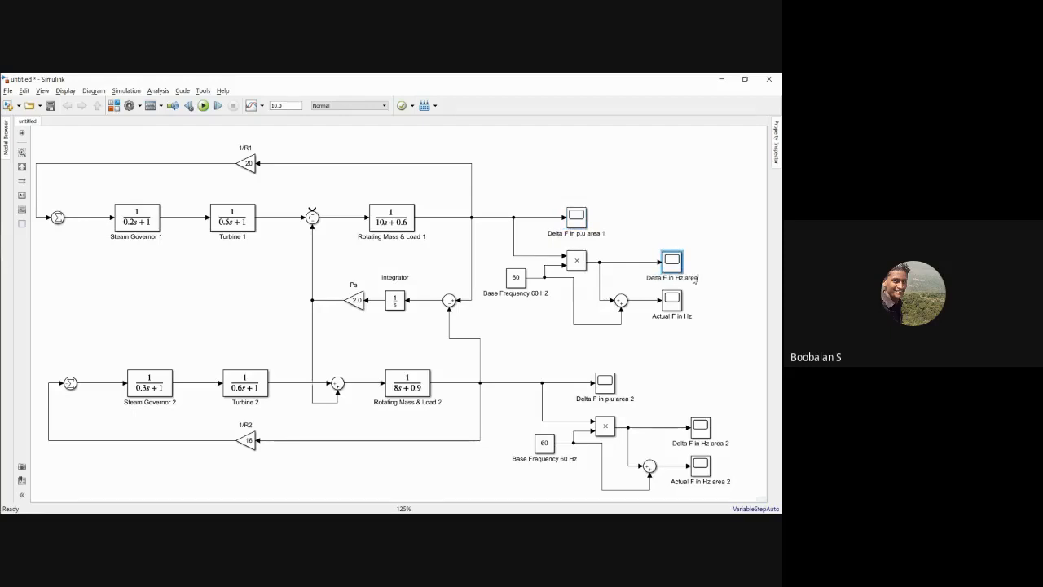
{"action": "left_click", "coordinate": [692, 318]}
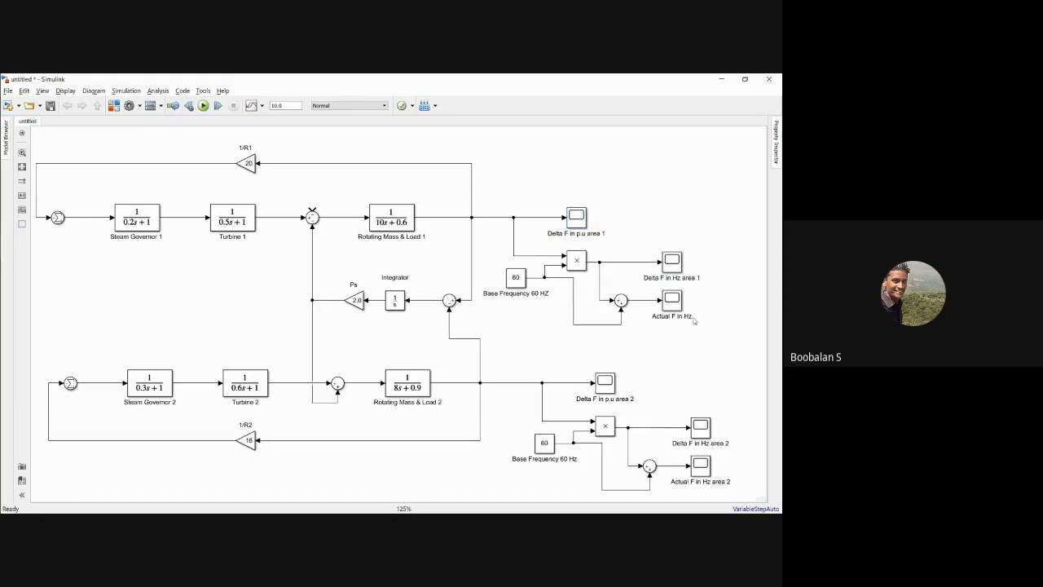
{"action": "type", "text": "area 1"}
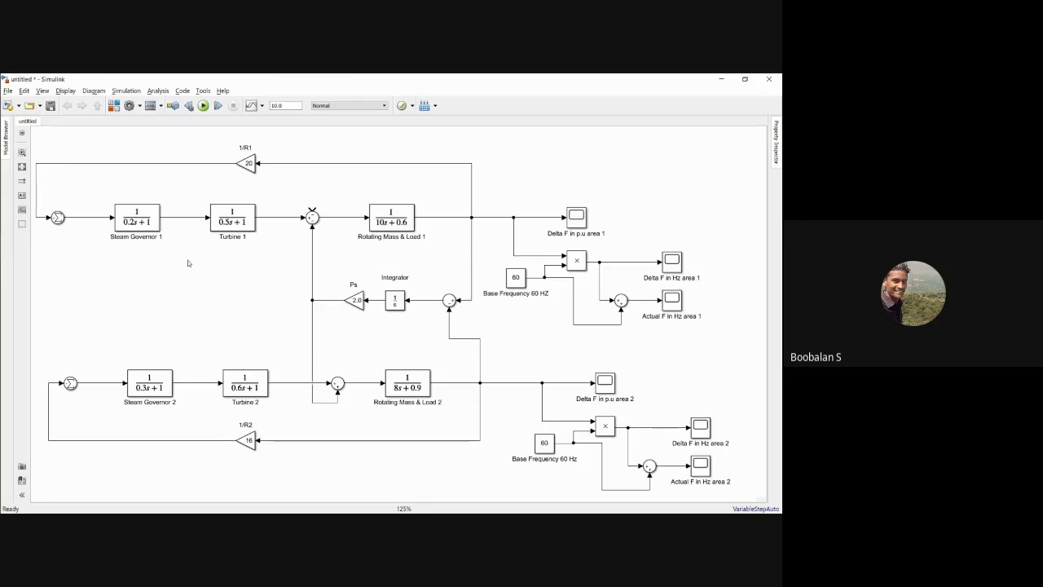
{"action": "left_click_drag", "start_coordinate": [38, 149], "coordinate": [441, 261]}
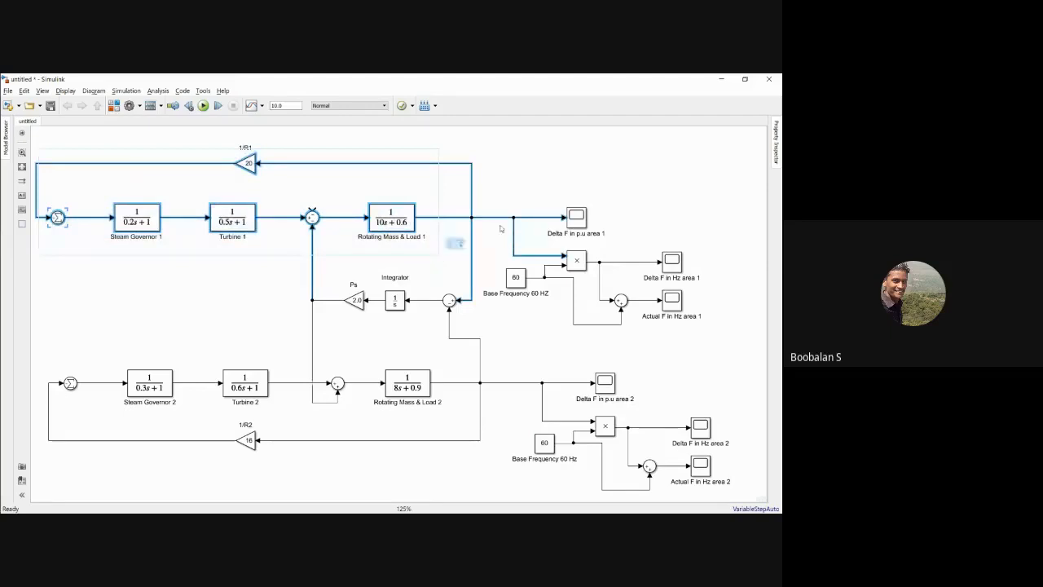
{"action": "left_click", "coordinate": [493, 193]}
{"action": "left_click_drag", "start_coordinate": [499, 187], "coordinate": [706, 315]}
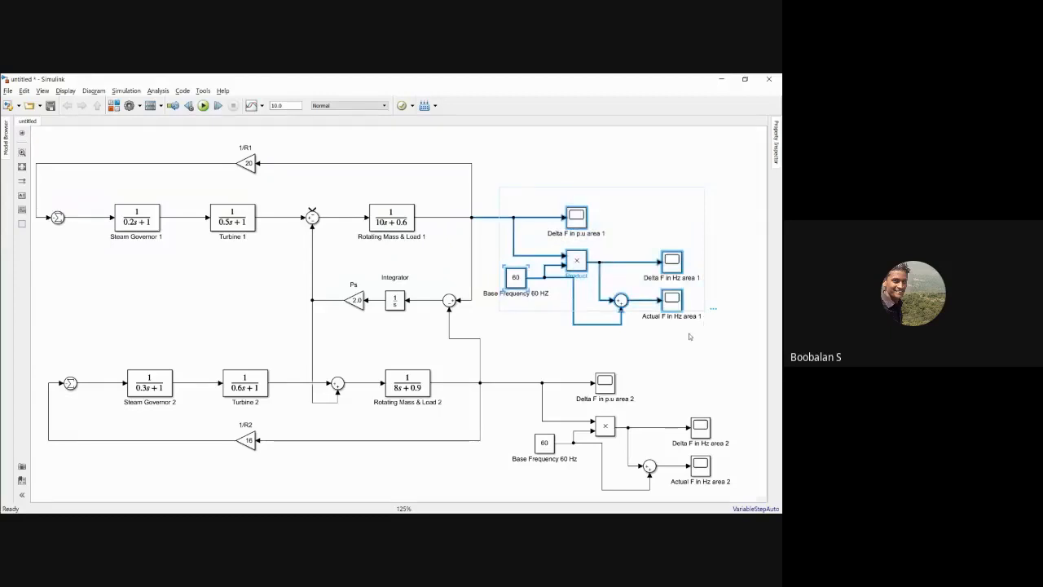
{"action": "left_click", "coordinate": [601, 356]}
{"action": "left_click_drag", "start_coordinate": [58, 363], "coordinate": [481, 461]}
{"action": "left_click_drag", "start_coordinate": [530, 355], "coordinate": [727, 489]}
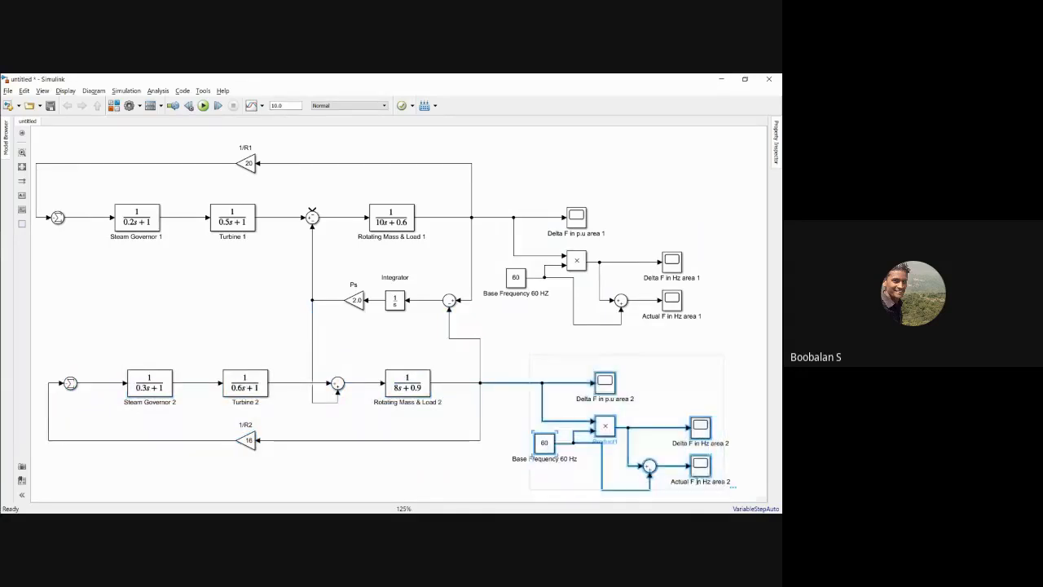
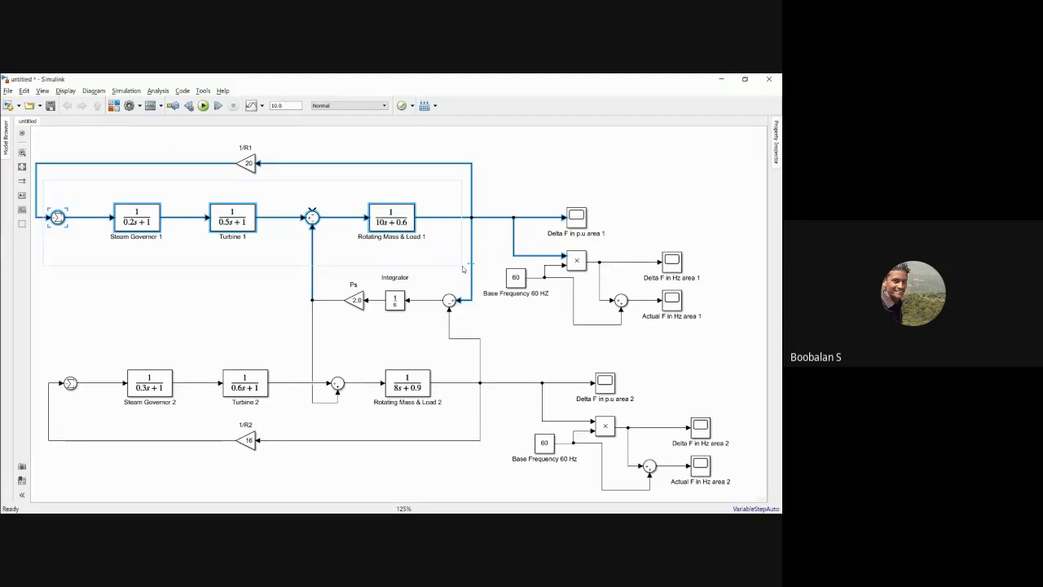
Step: Move the 1/R1 gain block and its feedback line higher above area 1's forward path
{"action": "left_click", "coordinate": [192, 313]}
{"action": "left_click_drag", "start_coordinate": [184, 138], "coordinate": [289, 176]}
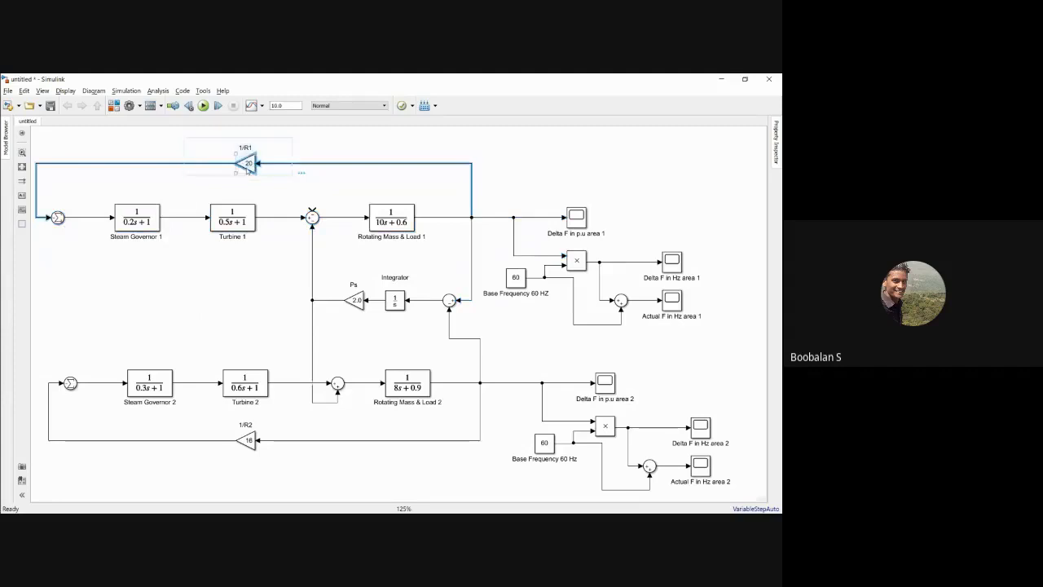
{"action": "left_click", "coordinate": [210, 183]}
{"action": "left_click_drag", "start_coordinate": [220, 137], "coordinate": [295, 184]}
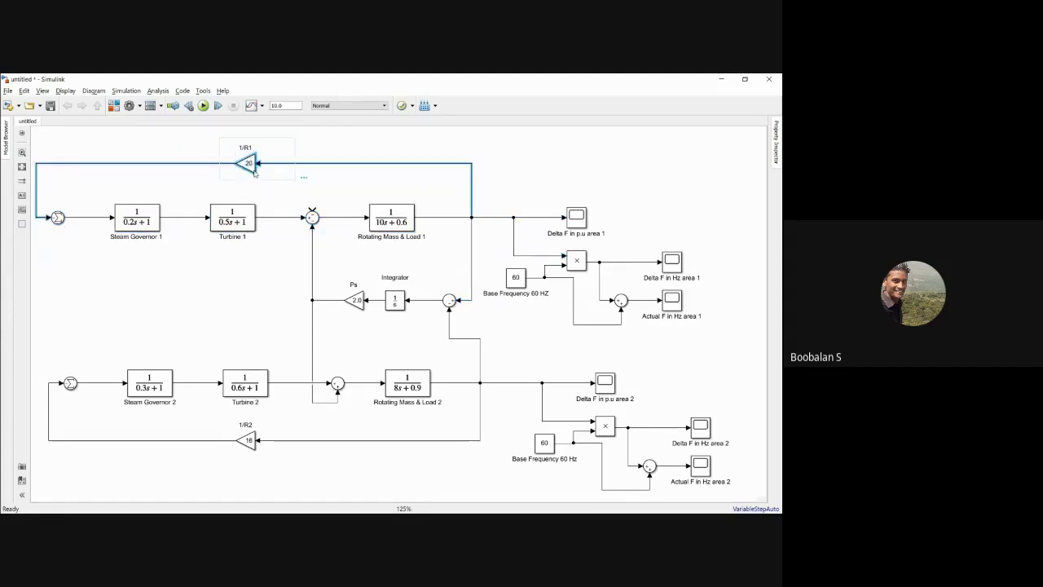
{"action": "left_click", "coordinate": [223, 168]}
{"action": "left_click_drag", "start_coordinate": [205, 148], "coordinate": [255, 150]}
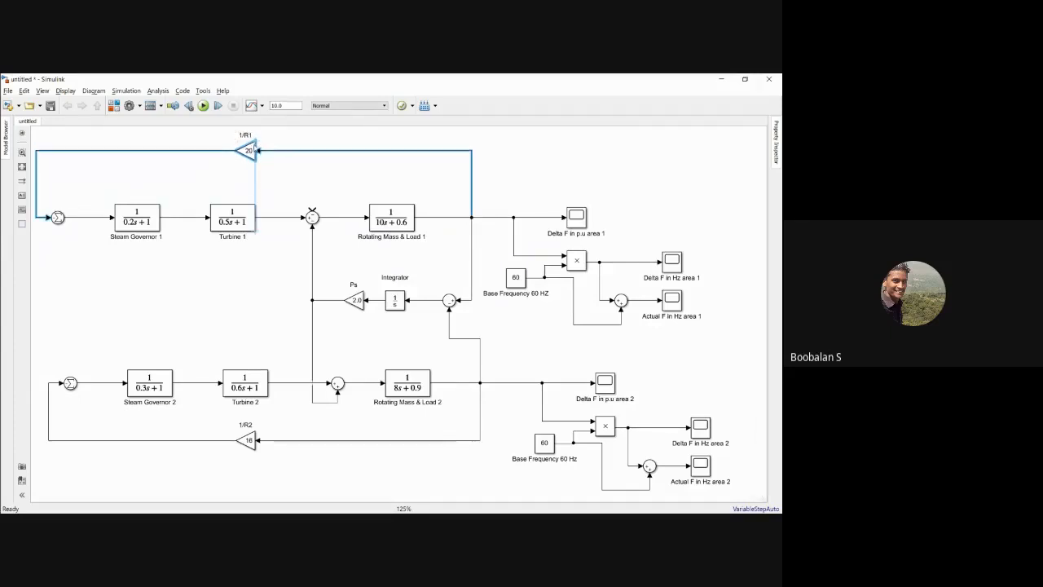
{"action": "left_click", "coordinate": [286, 171]}
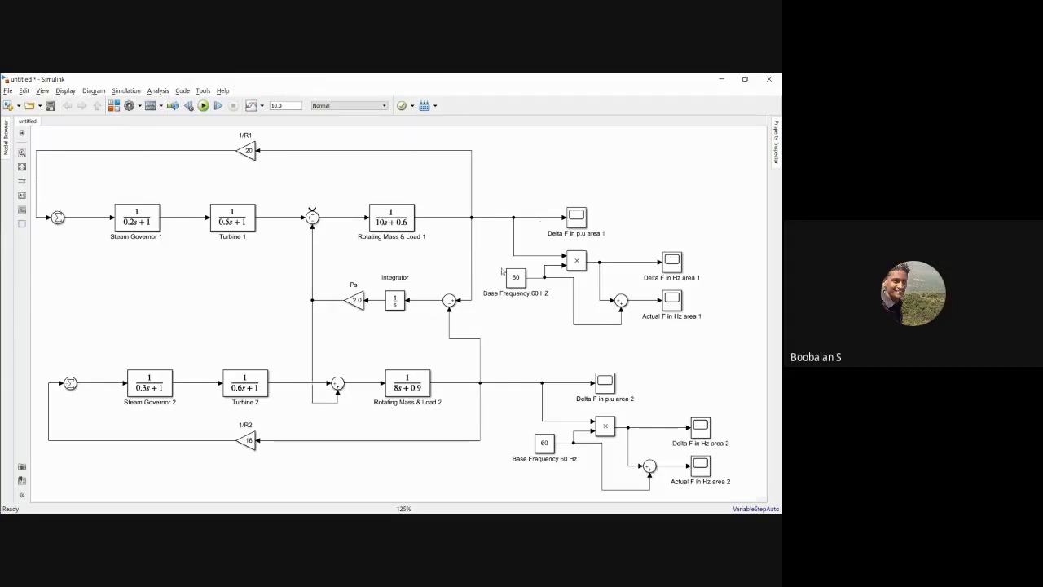
Step: Align area 1's feedback branch with the tie-line sum's branch and shift the feedback line's vertical segment slightly toward the governor sum
{"action": "left_click_drag", "start_coordinate": [473, 252], "coordinate": [475, 251]}
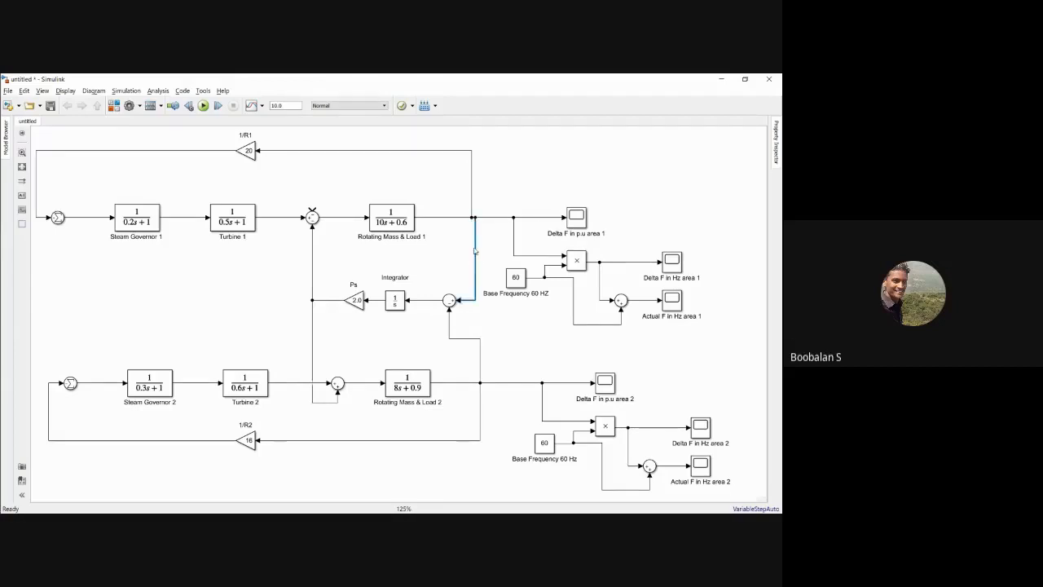
{"action": "left_click_drag", "start_coordinate": [472, 198], "coordinate": [477, 198]}
{"action": "left_click", "coordinate": [489, 194]}
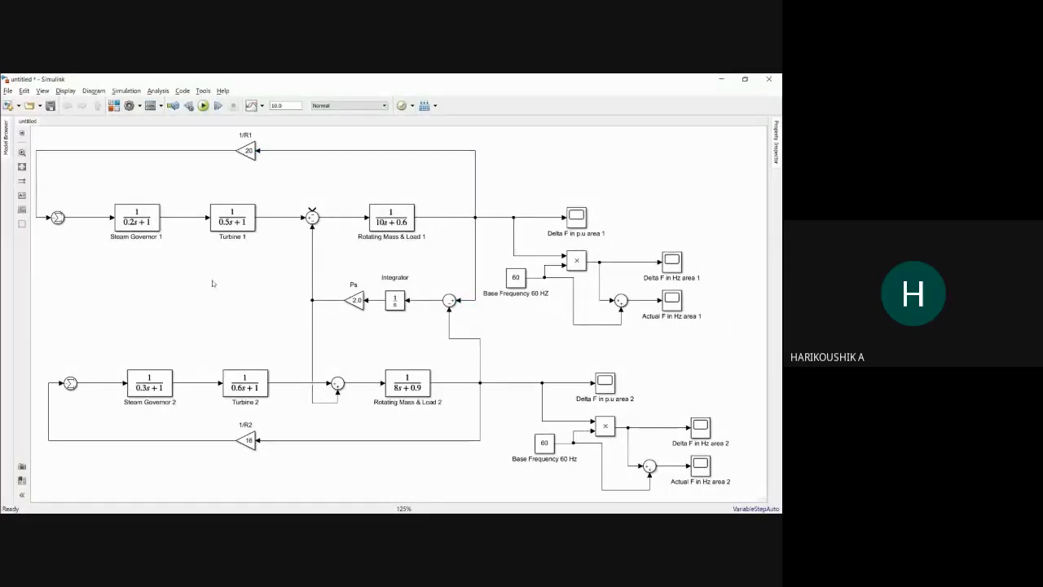
{"action": "left_click", "coordinate": [389, 221]}
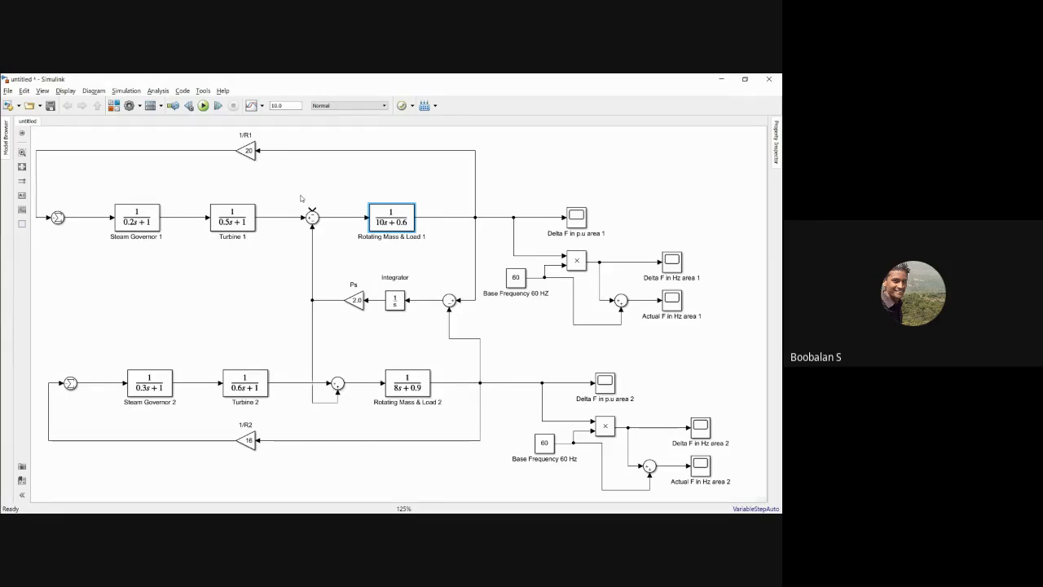
{"action": "left_click", "coordinate": [36, 179]}
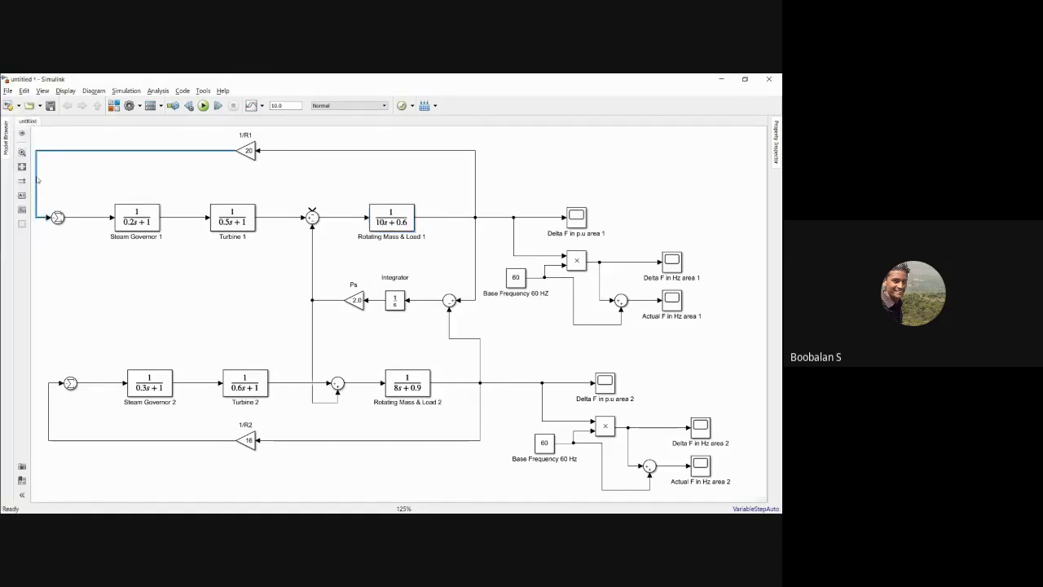
{"action": "left_click_drag", "start_coordinate": [37, 179], "coordinate": [40, 179]}
{"action": "left_click", "coordinate": [70, 188]}
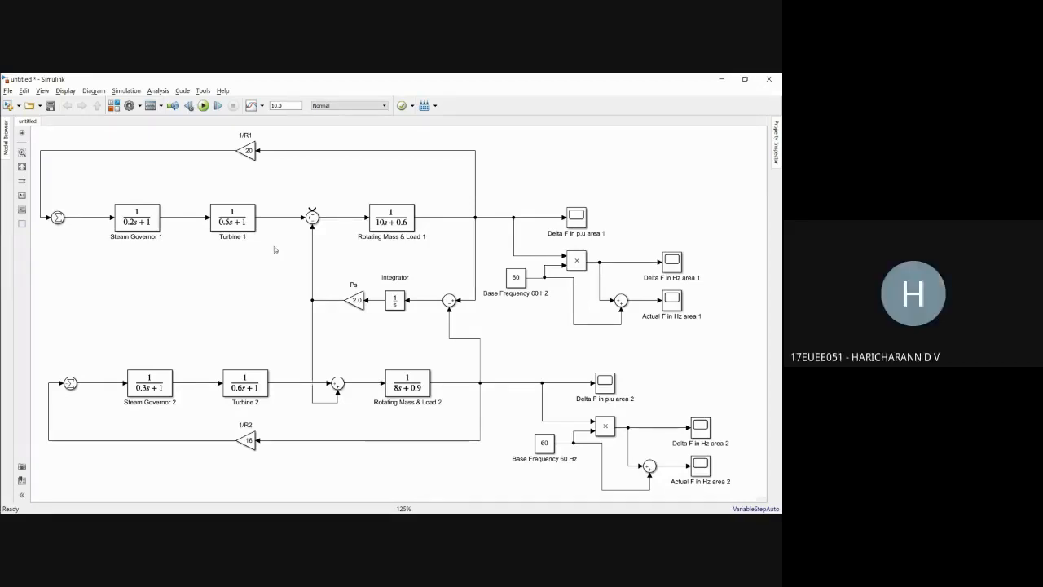
{"action": "left_click_drag", "start_coordinate": [351, 191], "coordinate": [430, 246]}
{"action": "left_click", "coordinate": [385, 216]}
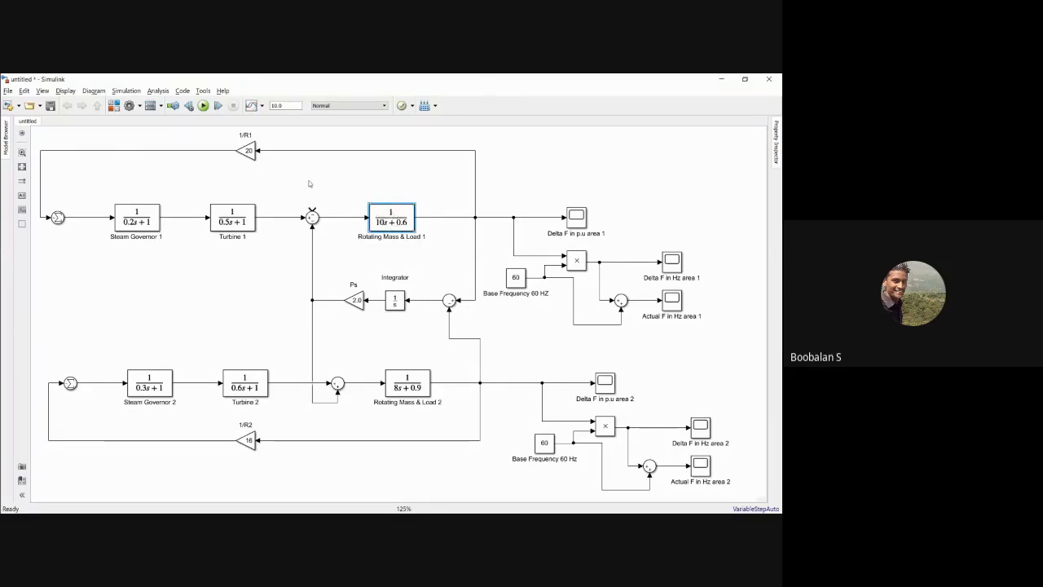
{"action": "left_click_drag", "start_coordinate": [311, 176], "coordinate": [317, 211]}
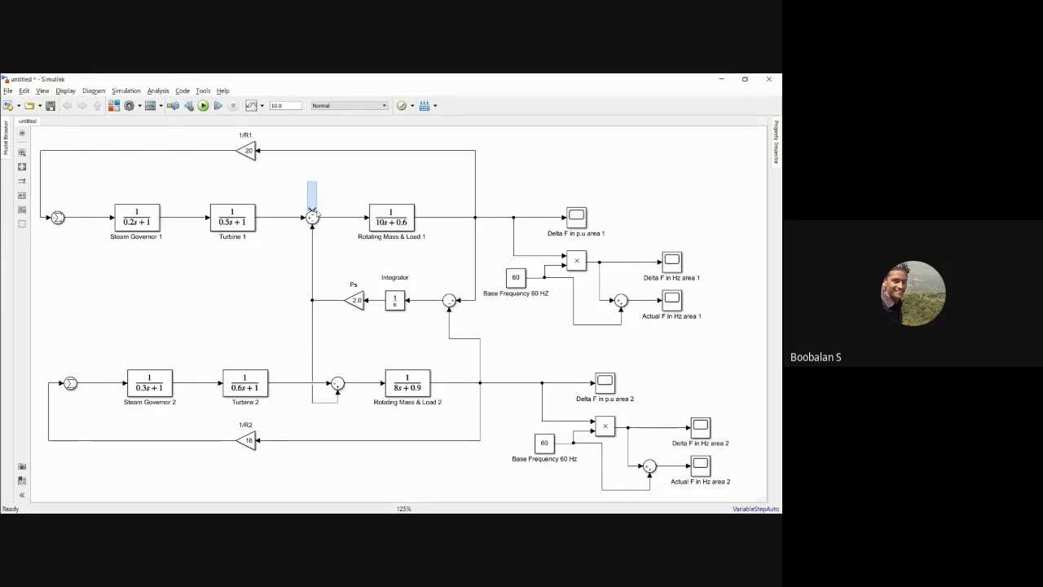
{"action": "left_click_drag", "start_coordinate": [315, 211], "coordinate": [316, 212]}
{"action": "left_click_drag", "start_coordinate": [315, 212], "coordinate": [315, 213]}
Step: Add a Step block from the Sources library above the sum between Turbine 1 and Rotating Mass & Load 1
{"action": "left_click", "coordinate": [114, 110]}
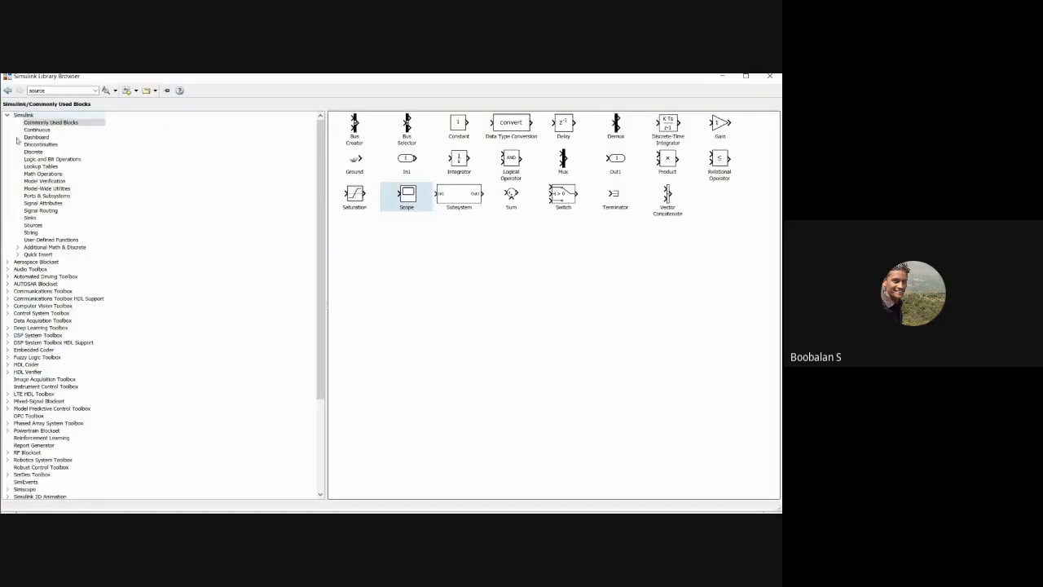
{"action": "left_click", "coordinate": [32, 226]}
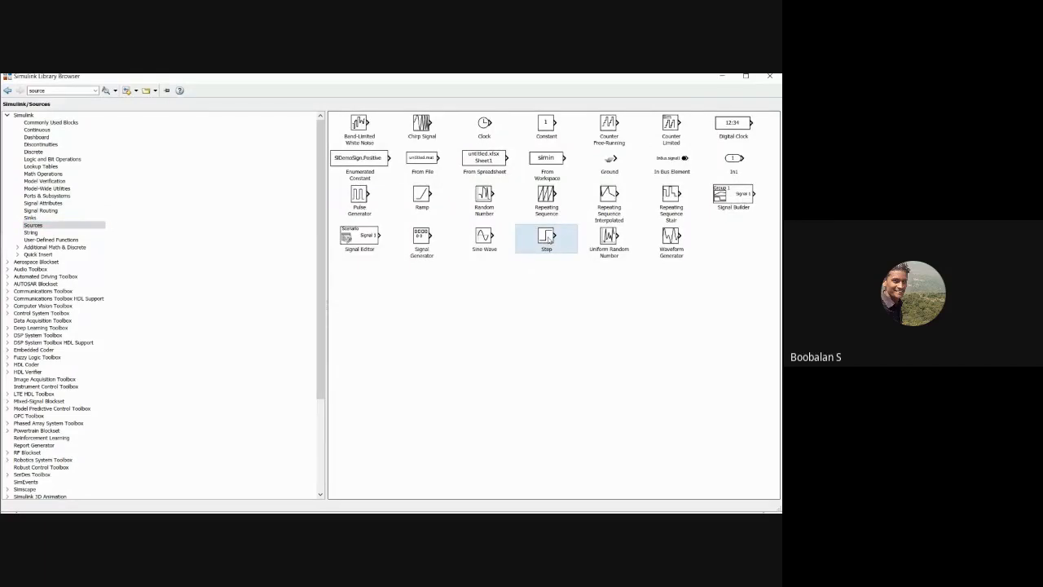
{"action": "right_click", "coordinate": [551, 238]}
{"action": "left_click", "coordinate": [585, 239]}
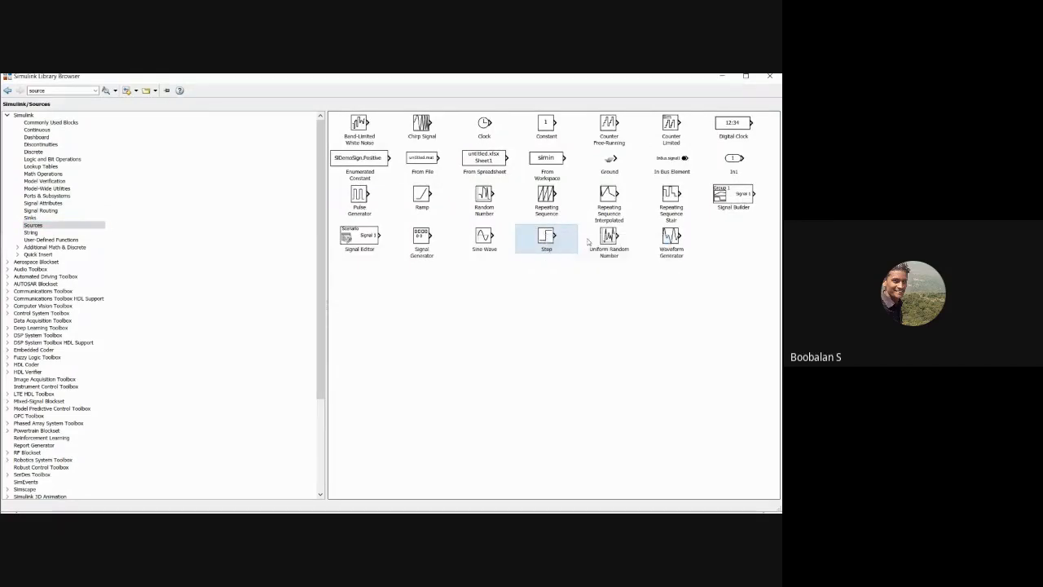
{"action": "left_click", "coordinate": [724, 77]}
{"action": "left_click_drag", "start_coordinate": [396, 303], "coordinate": [275, 186]}
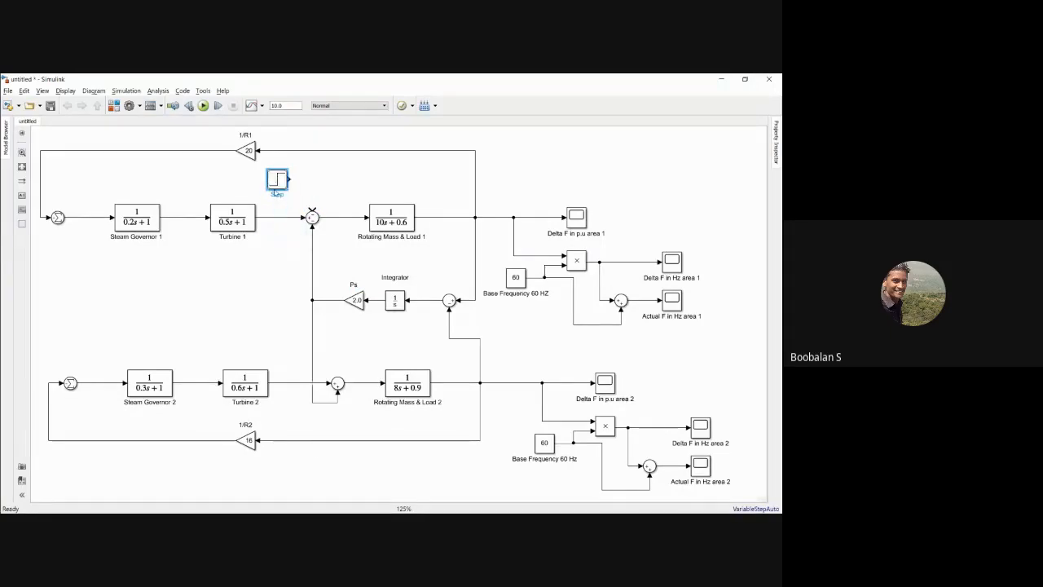
Step: Switch to the Example 12.4 slide, mark the load change and the 1000-MVA base, and write 187.5/1000 beside the table
{"action": "key", "text": "alt+Tab"}
{"action": "key", "text": "alt+Tab"}
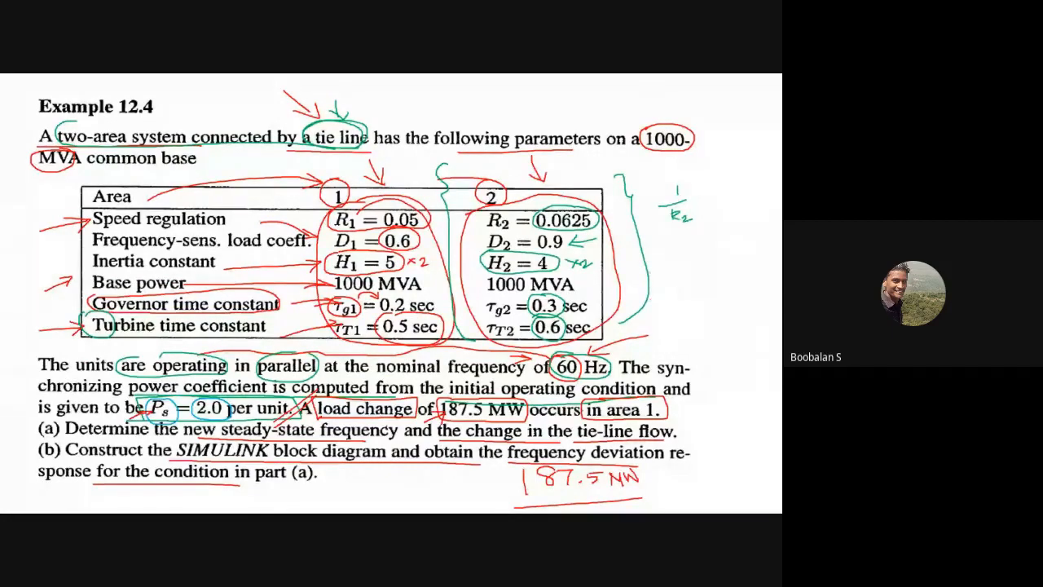
{"action": "mouse_move", "coordinate": [531, 467]}
{"action": "left_mouse_down"}
{"action": "mouse_move", "coordinate": [554, 508]}
{"action": "mouse_move", "coordinate": [642, 482]}
{"action": "mouse_move", "coordinate": [599, 462]}
{"action": "mouse_move", "coordinate": [572, 466]}
{"action": "left_mouse_up"}
{"action": "mouse_move", "coordinate": [661, 259]}
{"action": "left_mouse_down"}
{"action": "mouse_move", "coordinate": [664, 277]}
{"action": "mouse_move", "coordinate": [691, 259]}
{"action": "mouse_move", "coordinate": [686, 276]}
{"action": "mouse_move", "coordinate": [701, 271]}
{"action": "mouse_move", "coordinate": [712, 256]}
{"action": "left_mouse_up"}
{"action": "left_click", "coordinate": [695, 268]}
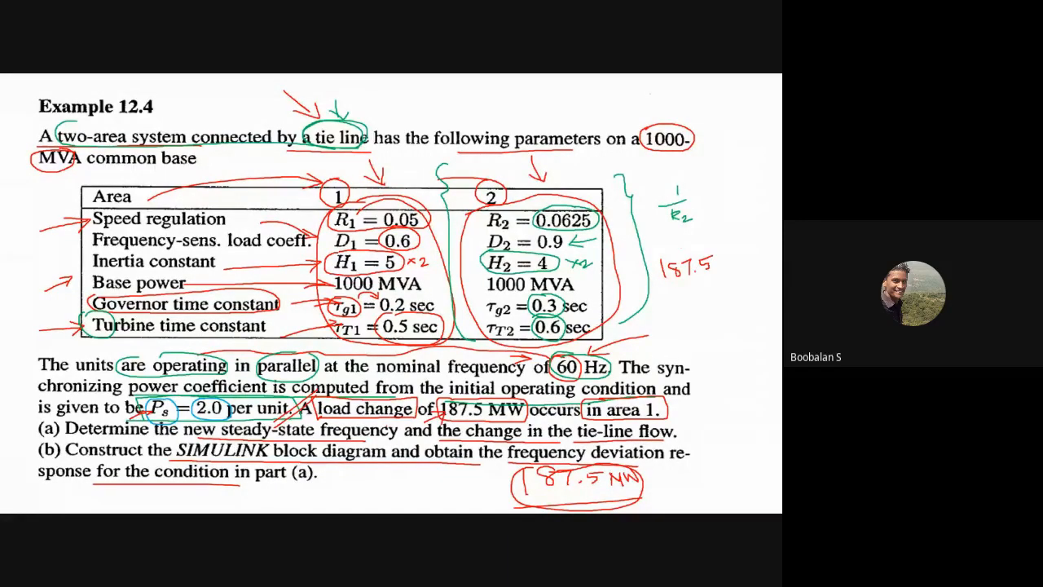
{"action": "left_click_drag", "start_coordinate": [330, 429], "coordinate": [366, 413]}
{"action": "left_click_drag", "start_coordinate": [665, 277], "coordinate": [749, 257]}
{"action": "mouse_move", "coordinate": [656, 95]}
{"action": "left_mouse_down"}
{"action": "mouse_move", "coordinate": [664, 122]}
{"action": "mouse_move", "coordinate": [672, 99]}
{"action": "left_mouse_up"}
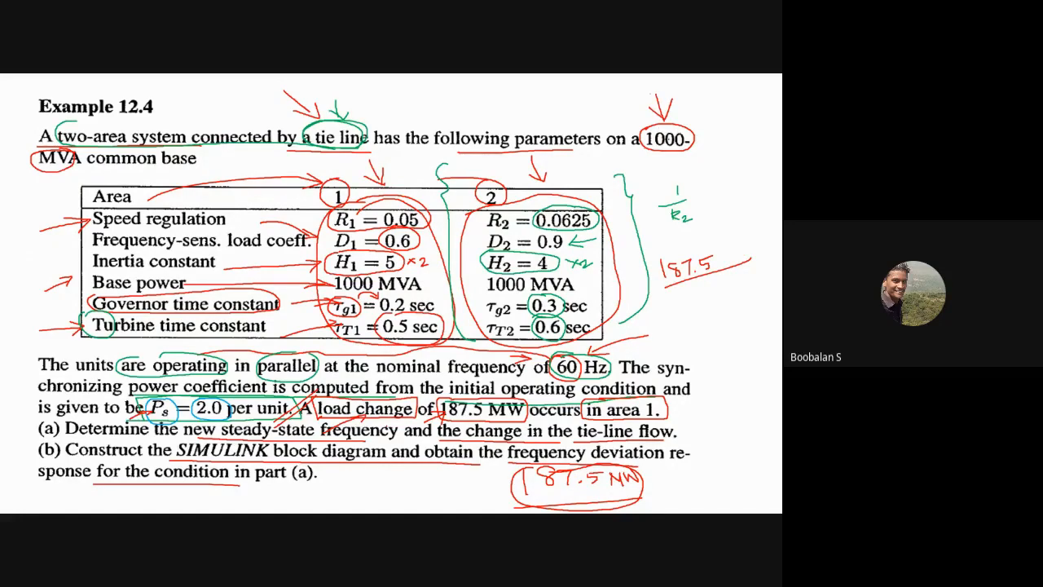
{"action": "left_click_drag", "start_coordinate": [681, 294], "coordinate": [707, 293]}
Step: Calculate the per-unit load change as 187.5/1000 in Calculator
{"action": "key", "text": "alt+Tab"}
{"action": "key", "text": "alt+Tab"}
{"action": "key", "text": "alt+Tab"}
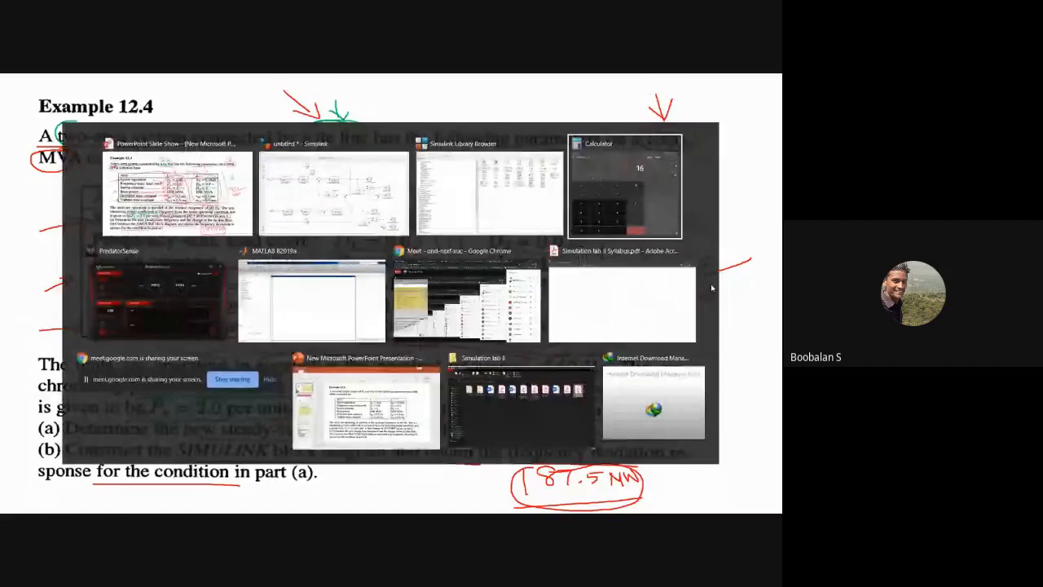
{"action": "left_click", "coordinate": [195, 417]}
{"action": "type", "text": "187.5/1000"}
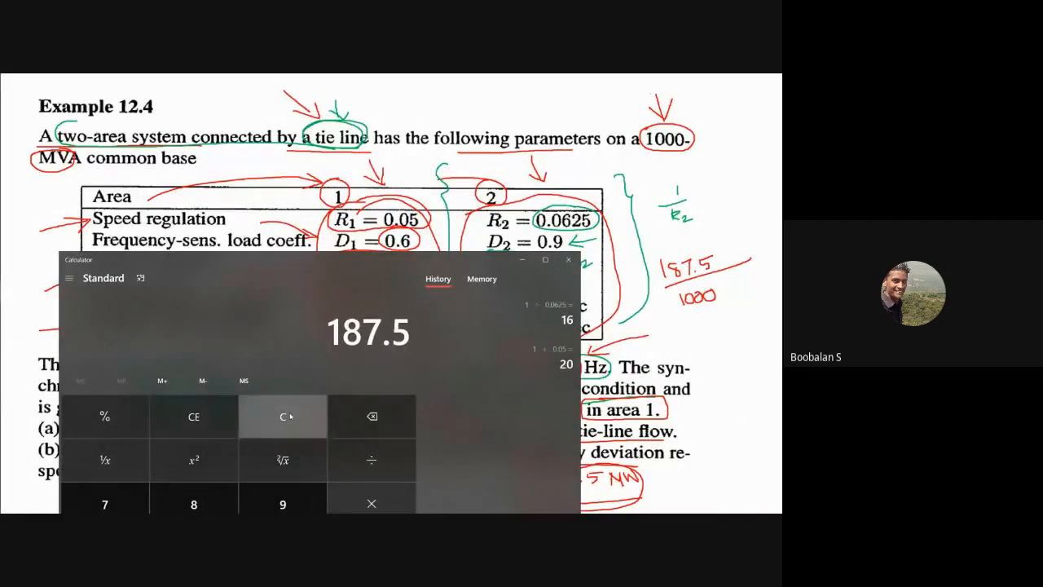
{"action": "key", "text": "Return"}
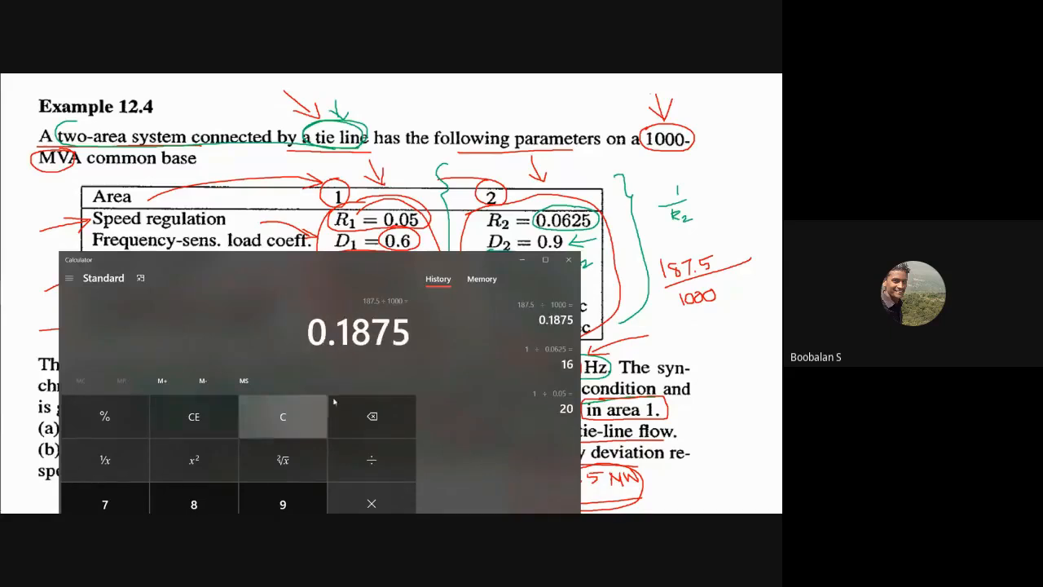
{"action": "left_click", "coordinate": [524, 260]}
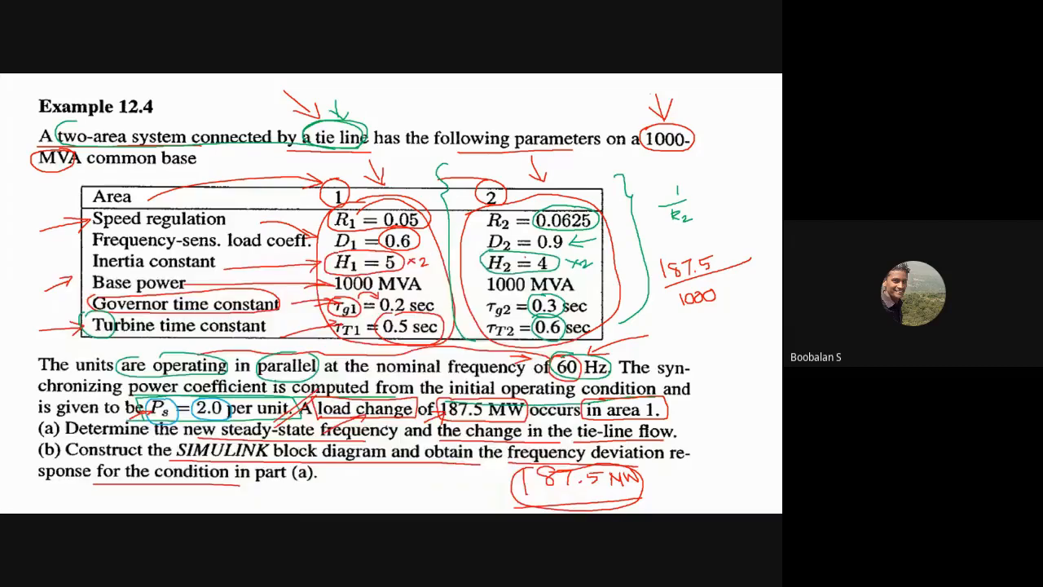
Step: Return to the Simulink model and set the Step block's step time to 100 and its initial and final values to 0.1875
{"action": "key", "text": "alt+Tab"}
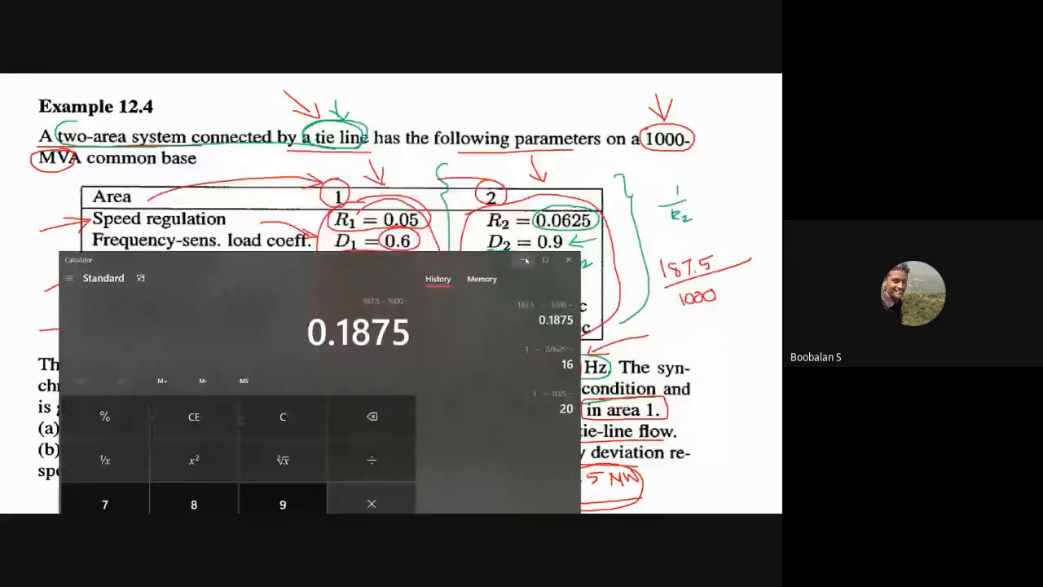
{"action": "key", "text": "alt+Tab"}
{"action": "double_click", "coordinate": [280, 183]}
{"action": "type", "text": "100"}
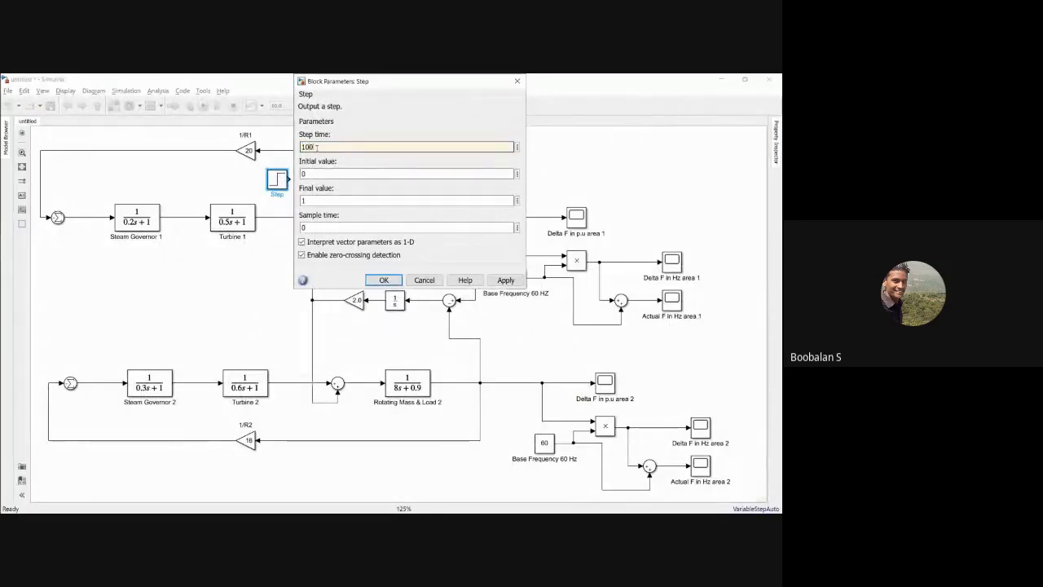
{"action": "double_click", "coordinate": [315, 174]}
{"action": "type", "text": ".1"}
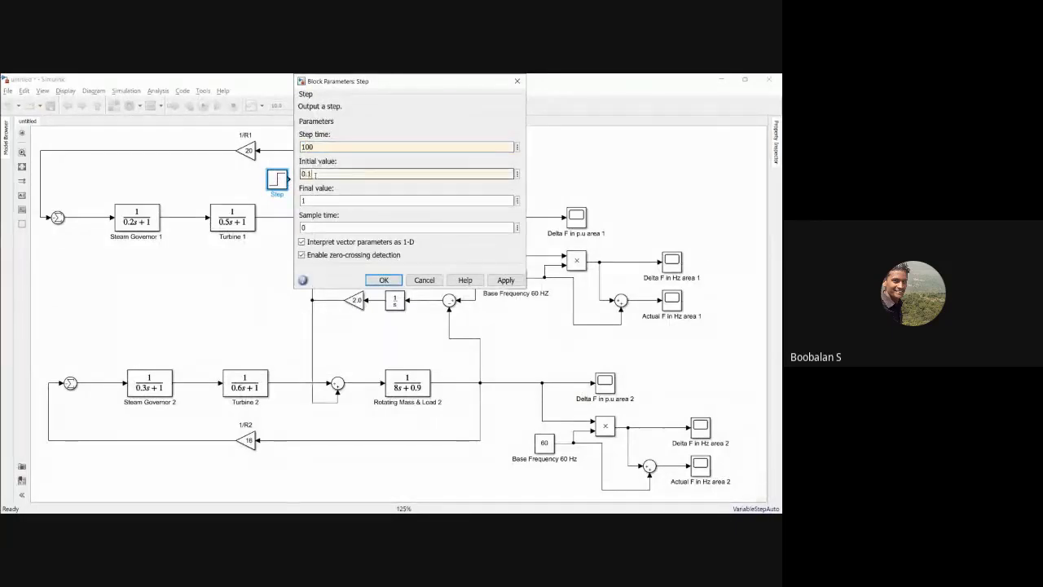
{"action": "type", "text": "875"}
{"action": "double_click", "coordinate": [326, 201]}
{"action": "type", "text": "0.187"}
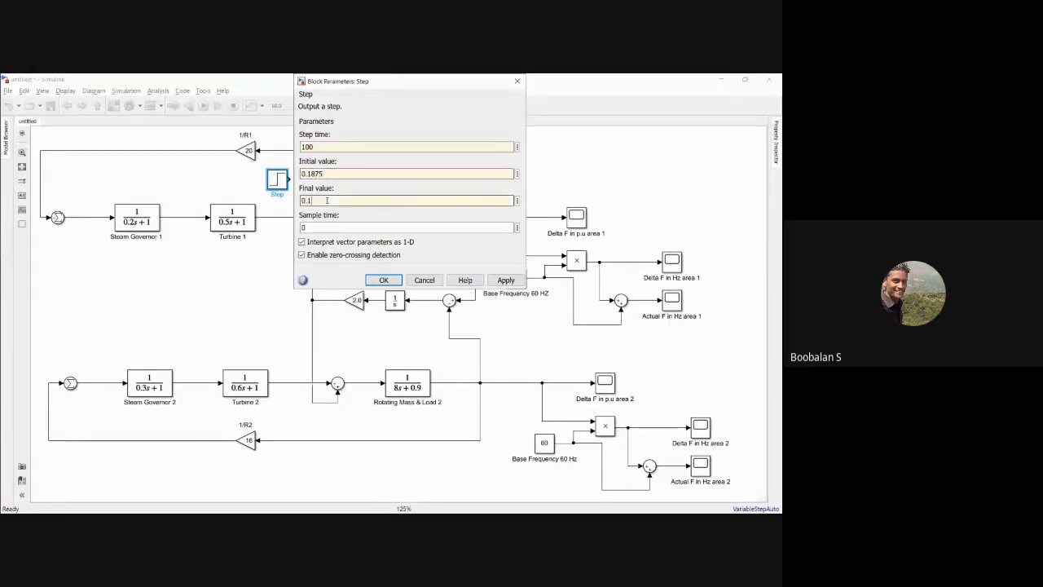
{"action": "type", "text": "5"}
{"action": "left_click", "coordinate": [505, 280]}
{"action": "left_click", "coordinate": [383, 280]}
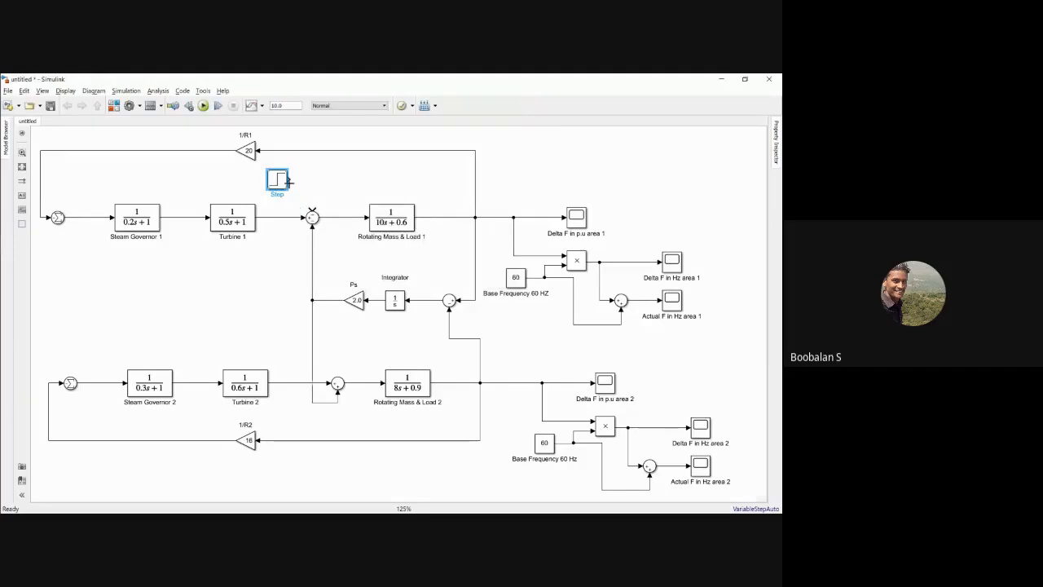
Step: Connect the Step block to the open input of area 1's load sum and rename it Load Changes about 187.5MW/ Base 1000 MVA
{"action": "left_click_drag", "start_coordinate": [291, 178], "coordinate": [312, 211]}
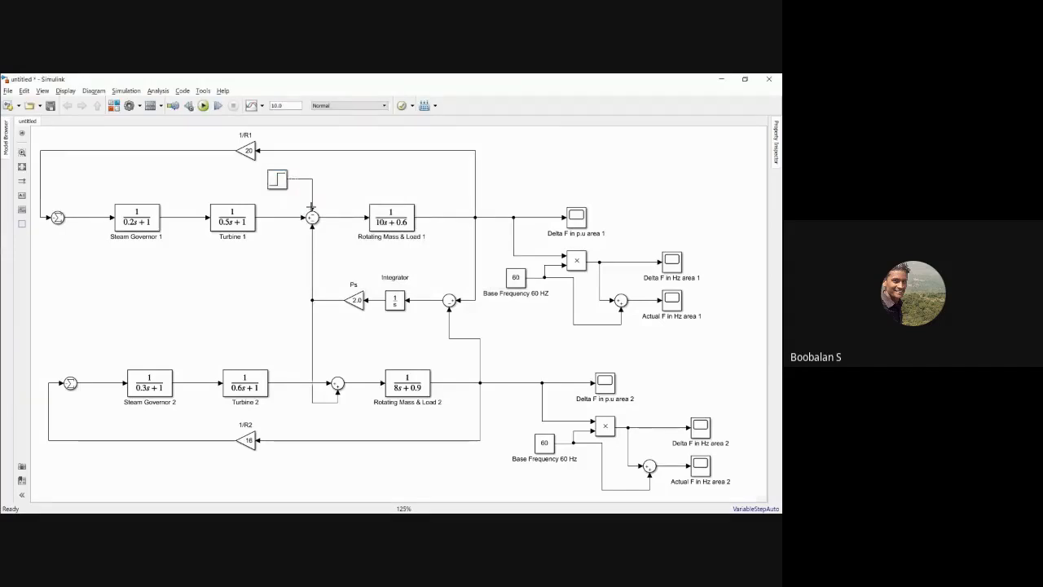
{"action": "left_click", "coordinate": [276, 184]}
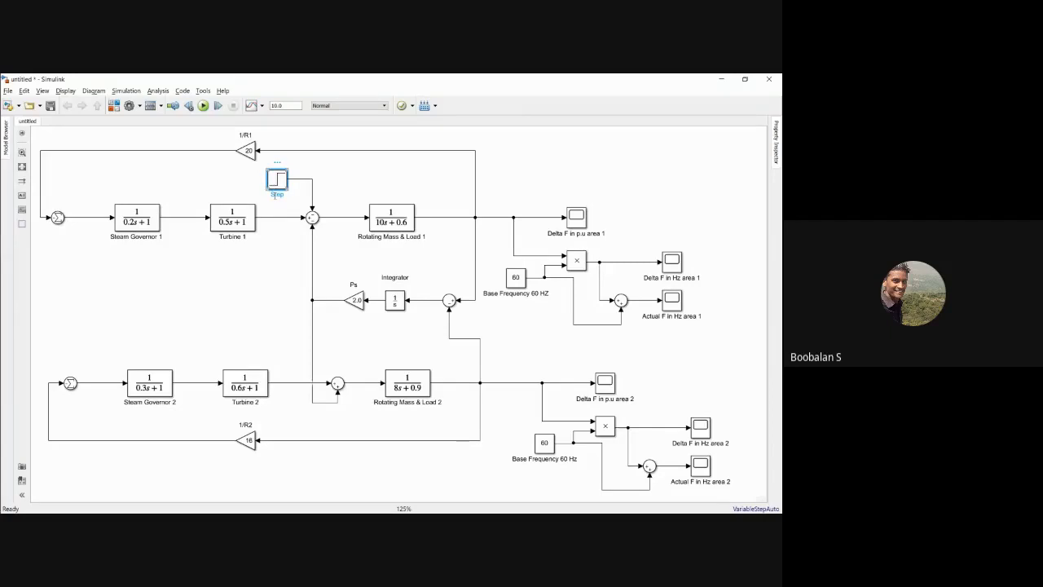
{"action": "key", "text": "ctrl+a"}
{"action": "type", "text": "Load Cha"}
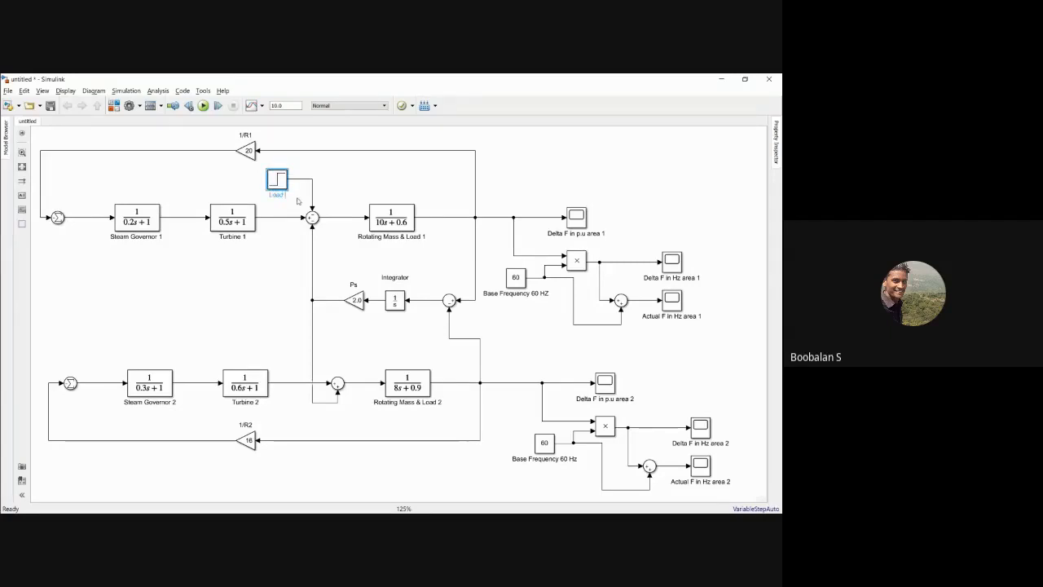
{"action": "type", "text": "nges about 182.5 MW/ 1000 MVA"}
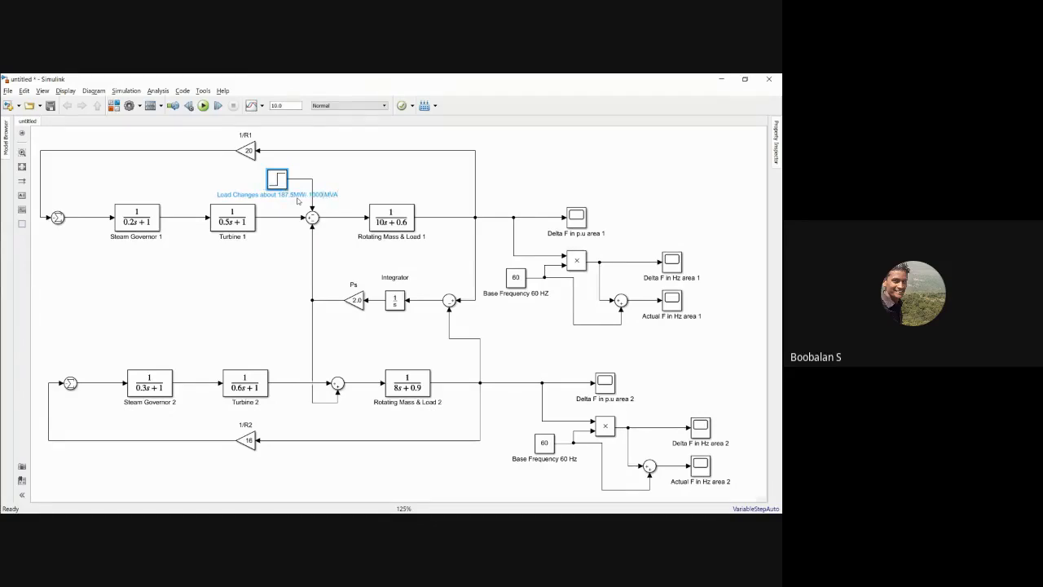
{"action": "type", "text": "Base"}
{"action": "left_click", "coordinate": [298, 201]}
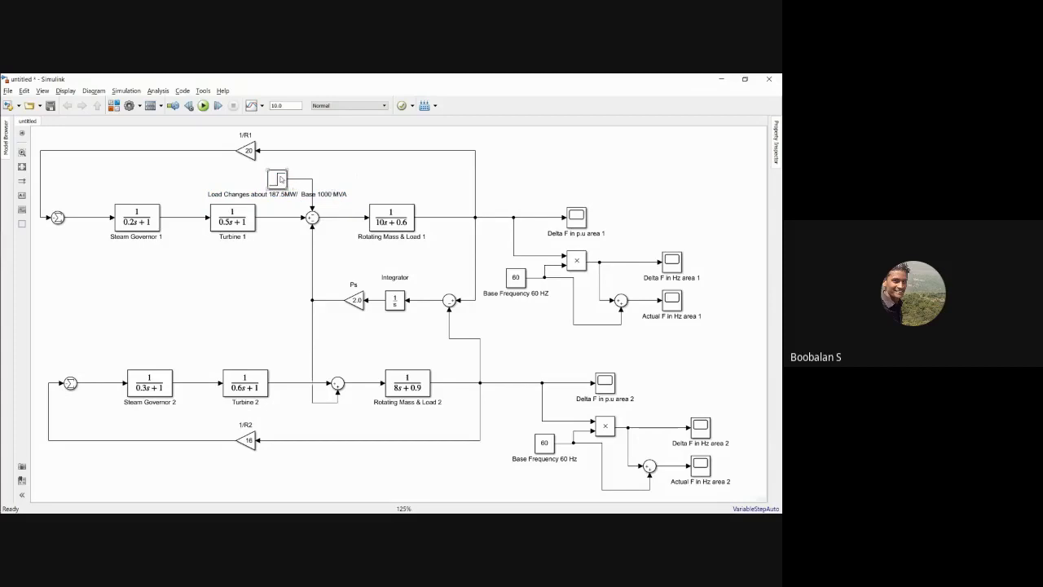
Step: Move the load-change step block slightly higher above area 1's load sum
{"action": "left_click_drag", "start_coordinate": [280, 178], "coordinate": [280, 173]}
{"action": "left_click", "coordinate": [415, 185]}
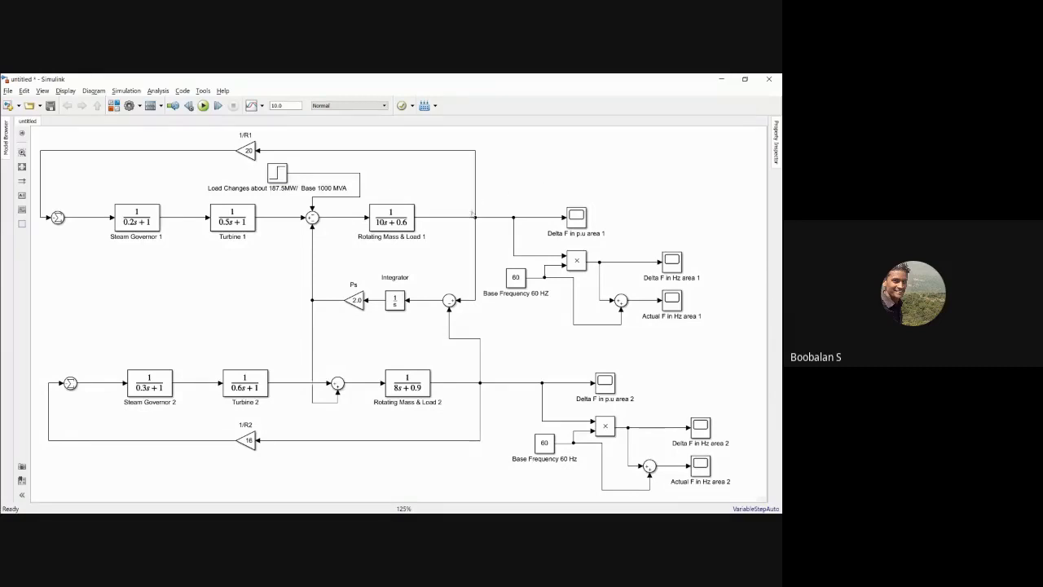
{"action": "double_click", "coordinate": [586, 155]}
{"action": "left_click", "coordinate": [535, 160]}
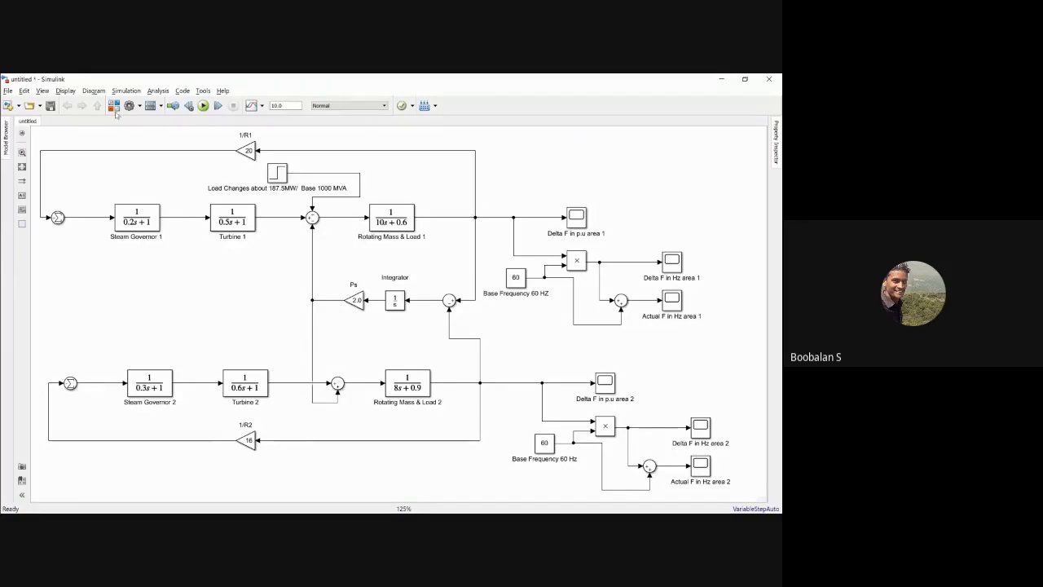
Step: Search the Simulink library for powergui and add the powergui block to the untitled model
{"action": "left_click", "coordinate": [114, 106]}
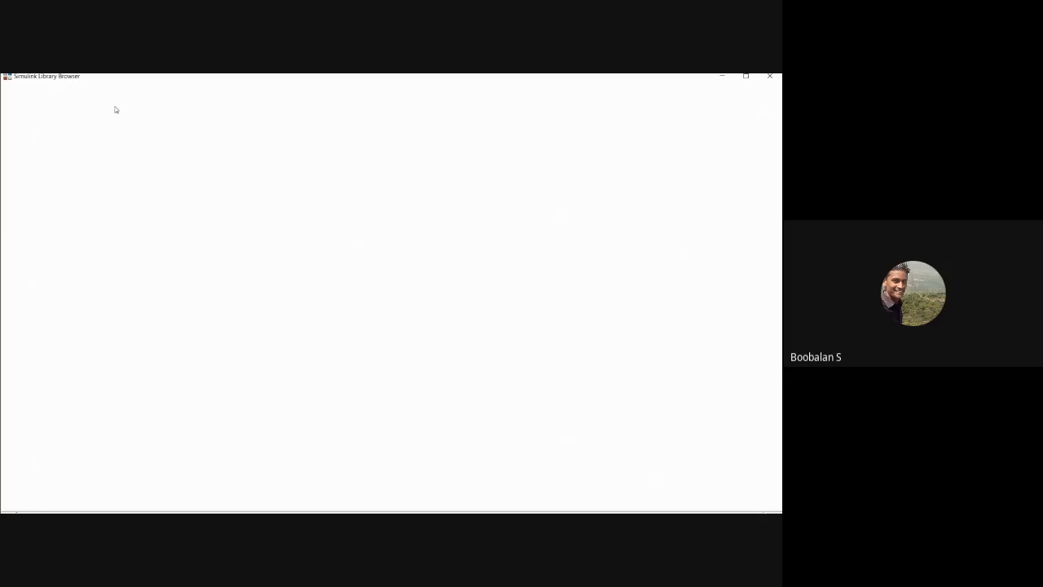
{"action": "double_click", "coordinate": [57, 91]}
{"action": "type", "text": "powergui"}
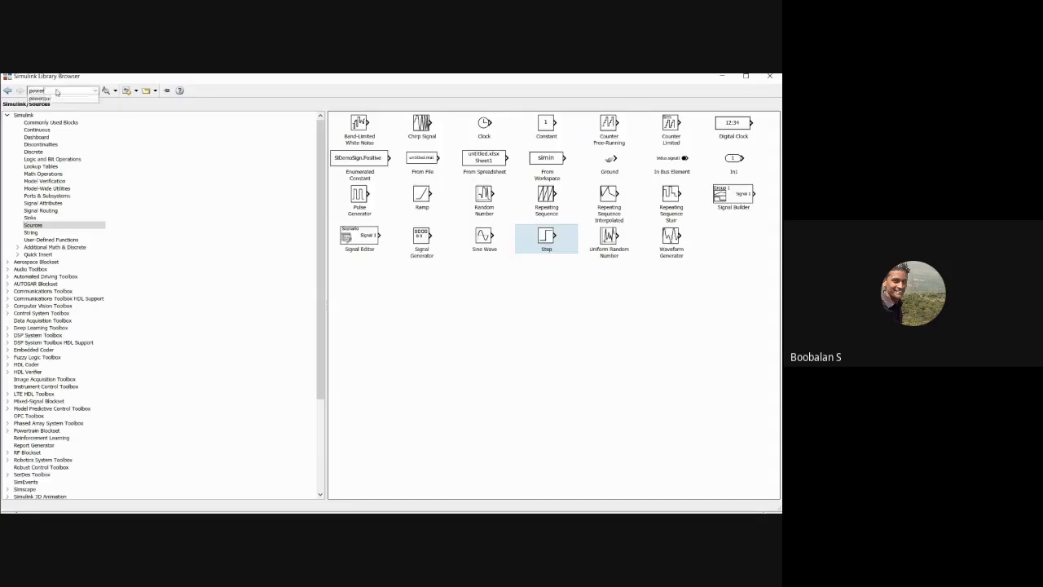
{"action": "left_click", "coordinate": [105, 91]}
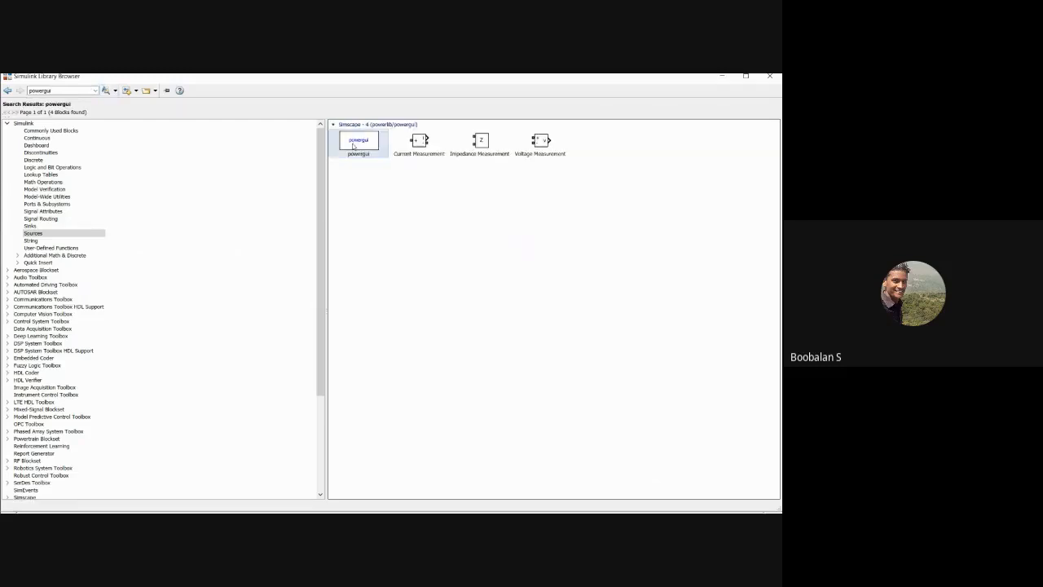
{"action": "right_click", "coordinate": [353, 145]}
{"action": "left_click", "coordinate": [367, 147]}
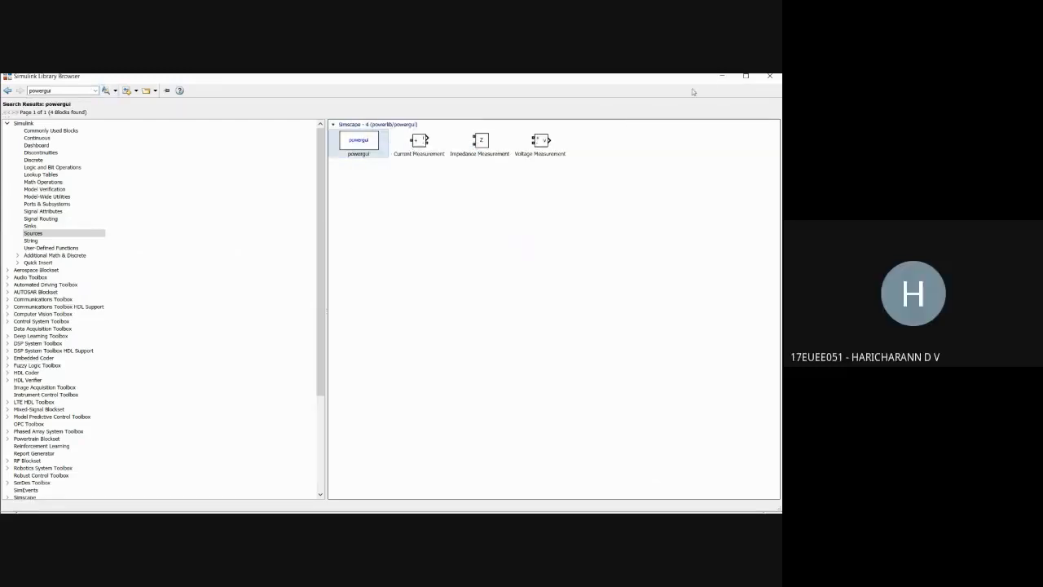
{"action": "left_click", "coordinate": [721, 76]}
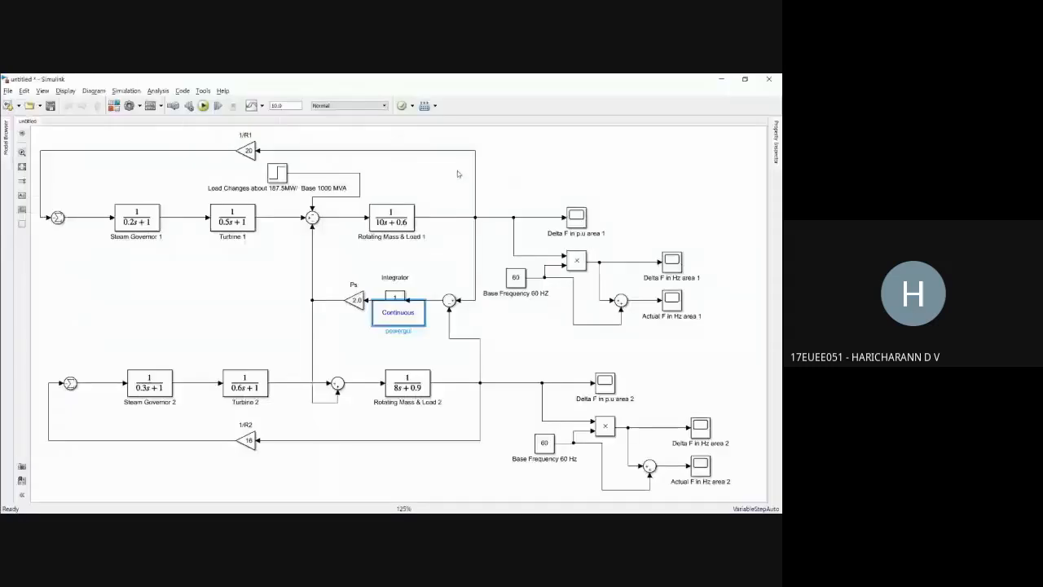
Step: Switch to the Example 12.4 problem statement, mark the load change in area 1, and return to the Simulink model
{"action": "key", "text": "ctrl+s"}
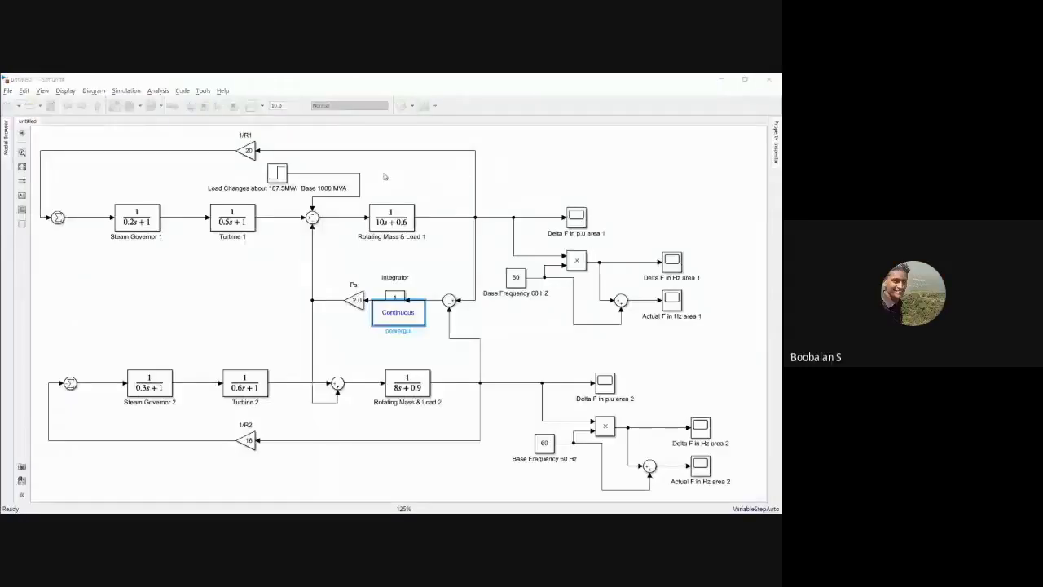
{"action": "key", "text": "alt+Tab"}
{"action": "key", "text": "alt+Tab"}
{"action": "key", "text": "alt+Tab"}
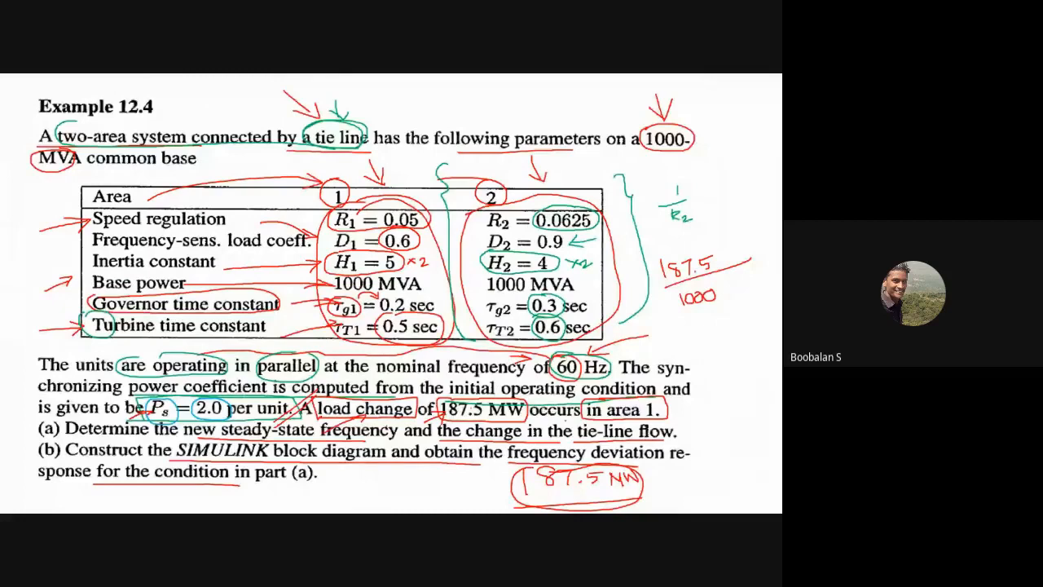
{"action": "mouse_move", "coordinate": [704, 404]}
{"action": "left_mouse_down"}
{"action": "mouse_move", "coordinate": [668, 413]}
{"action": "mouse_move", "coordinate": [678, 415]}
{"action": "left_mouse_up"}
{"action": "key", "text": "alt+Tab"}
{"action": "key", "text": "alt+Tab"}
{"action": "key", "text": "alt+Tab"}
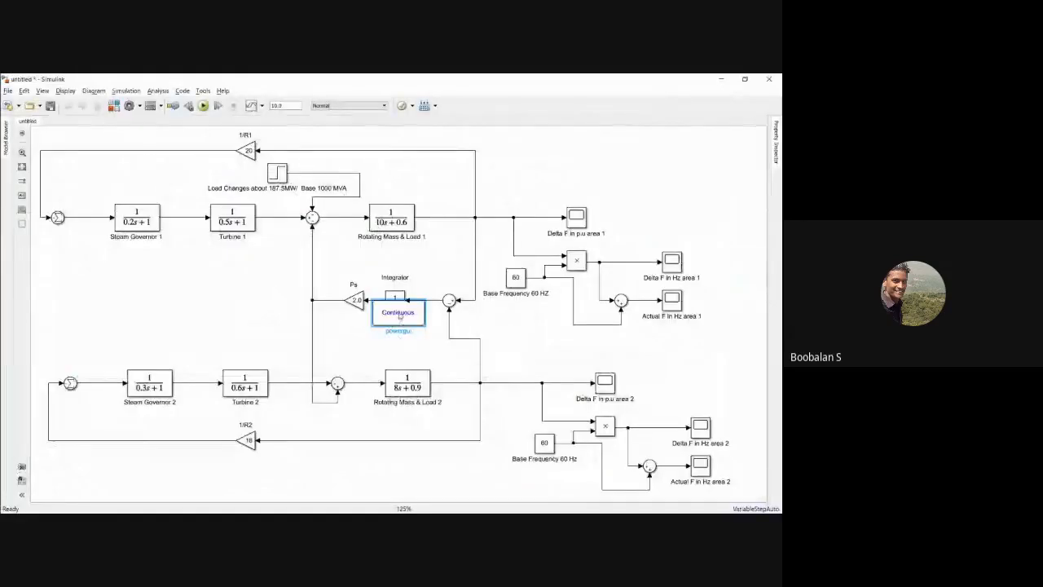
Step: Move the powergui block off the integrator into the empty space above the area 1 scopes
{"action": "left_click_drag", "start_coordinate": [399, 316], "coordinate": [713, 163]}
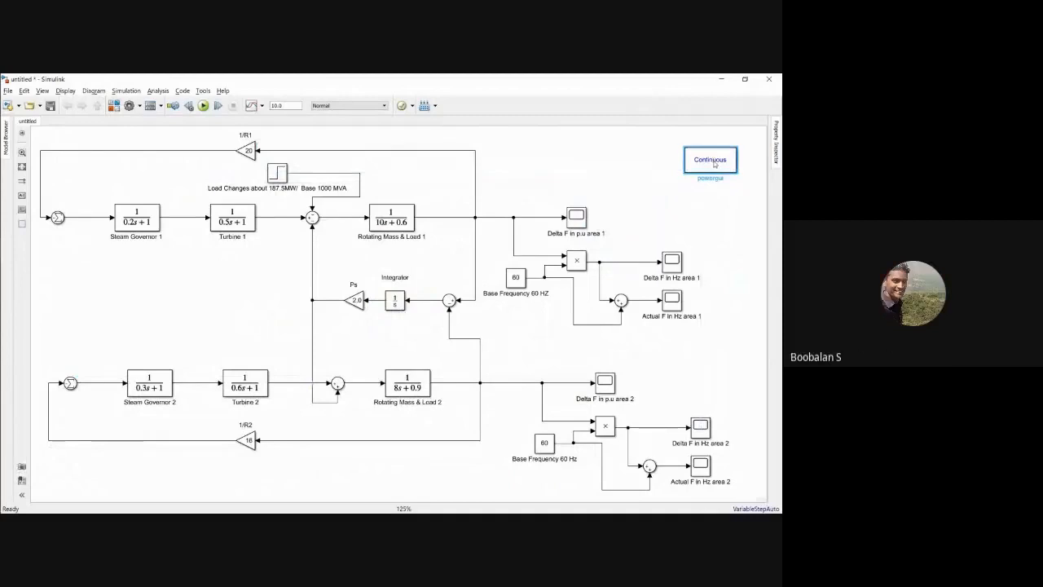
{"action": "left_click", "coordinate": [603, 171]}
{"action": "left_click_drag", "start_coordinate": [699, 163], "coordinate": [699, 152]}
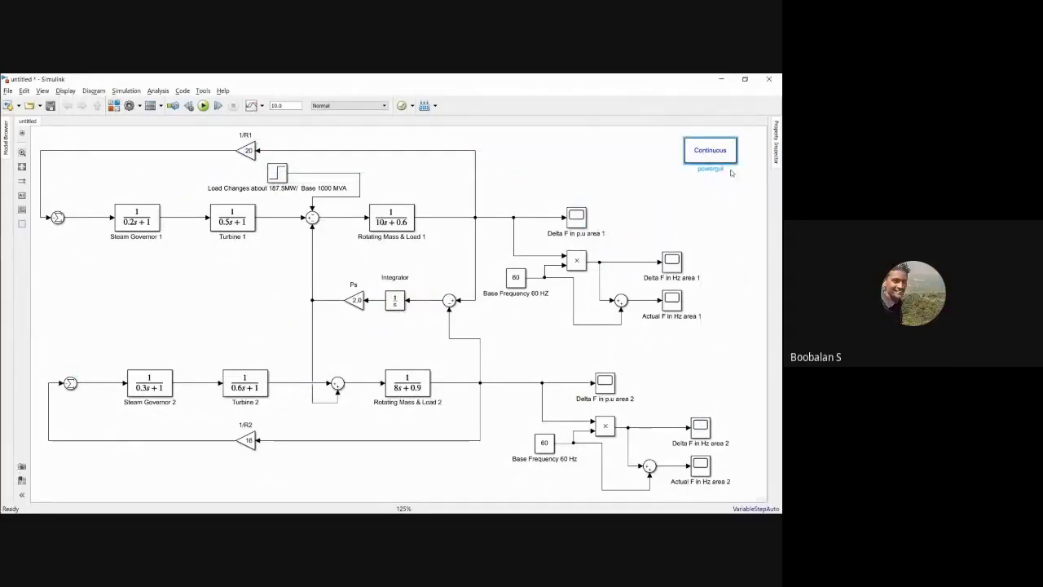
{"action": "left_click", "coordinate": [682, 236]}
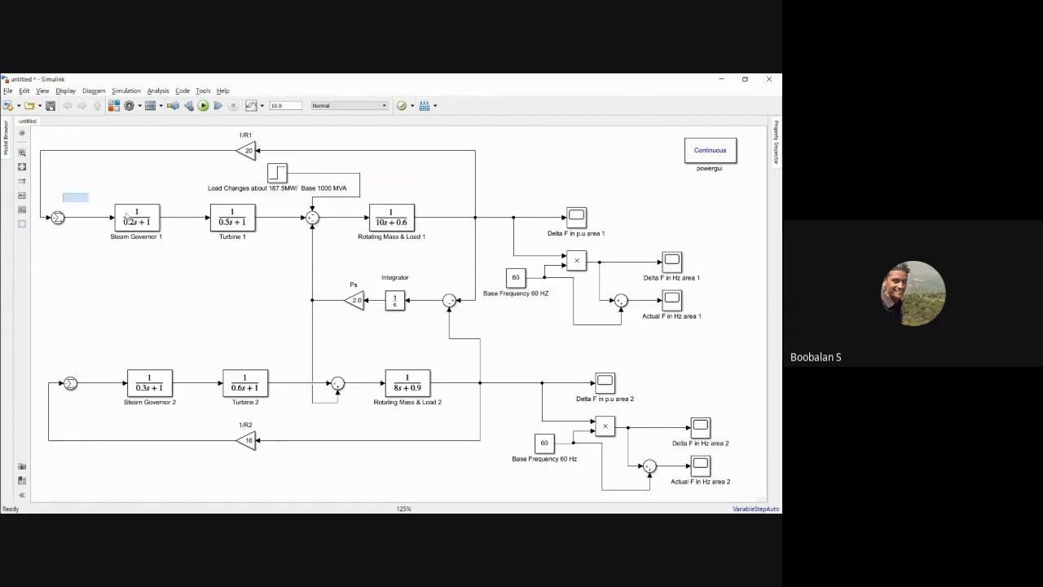
{"action": "left_click_drag", "start_coordinate": [64, 196], "coordinate": [433, 250]}
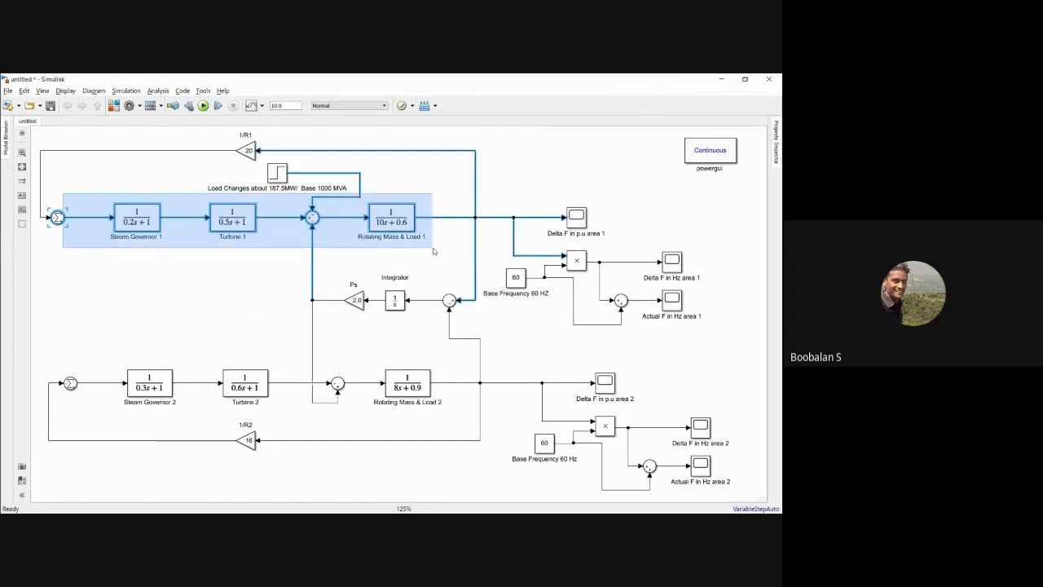
{"action": "left_click_drag", "start_coordinate": [512, 181], "coordinate": [675, 315]}
{"action": "left_click_drag", "start_coordinate": [541, 355], "coordinate": [735, 488]}
{"action": "left_click_drag", "start_coordinate": [76, 195], "coordinate": [450, 266]}
{"action": "left_click_drag", "start_coordinate": [100, 326], "coordinate": [743, 460]}
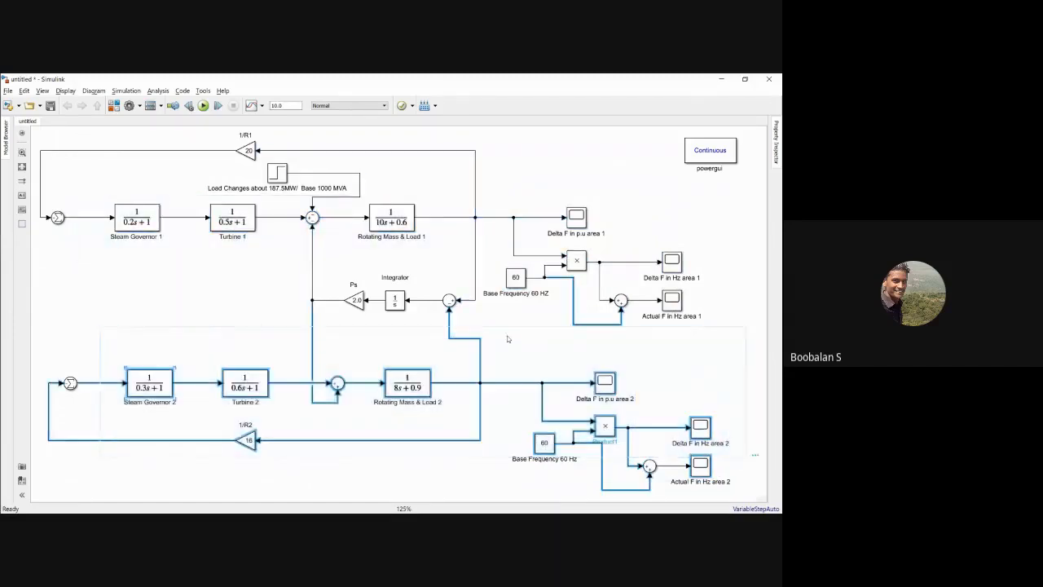
{"action": "left_click", "coordinate": [505, 318]}
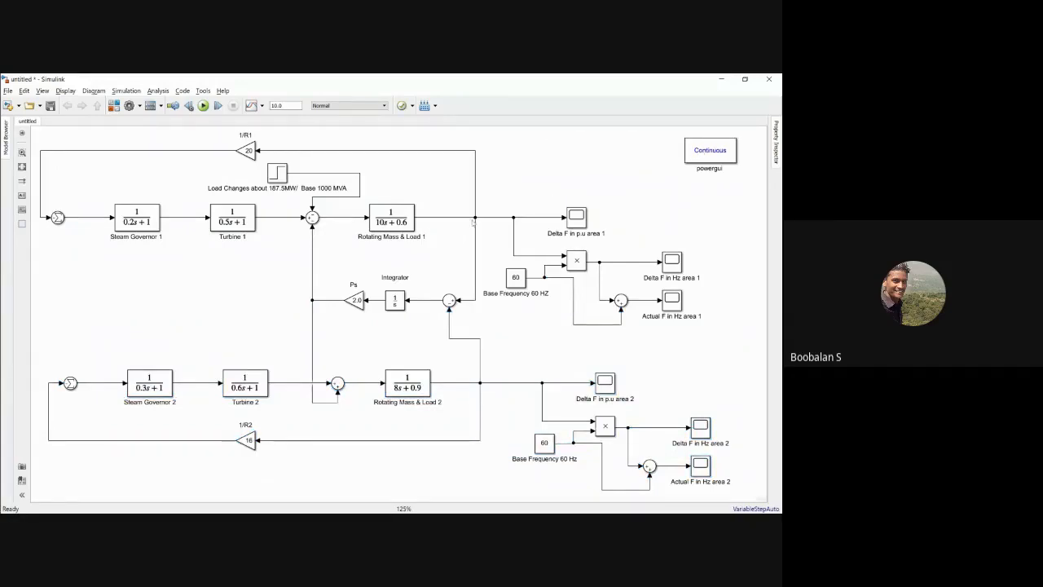
Step: Shift the vertical tie-line and 1/R1 feedback branches from area 1's output slightly to the right so they line up
{"action": "left_click_drag", "start_coordinate": [475, 234], "coordinate": [479, 234]}
{"action": "left_click", "coordinate": [477, 196]}
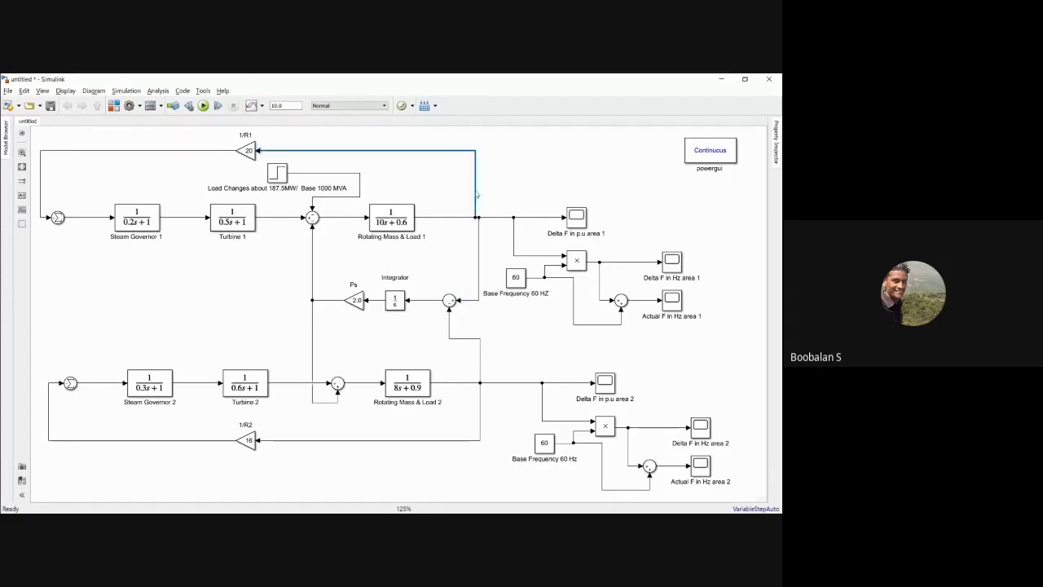
{"action": "left_click_drag", "start_coordinate": [478, 194], "coordinate": [482, 194]}
{"action": "left_click", "coordinate": [497, 183]}
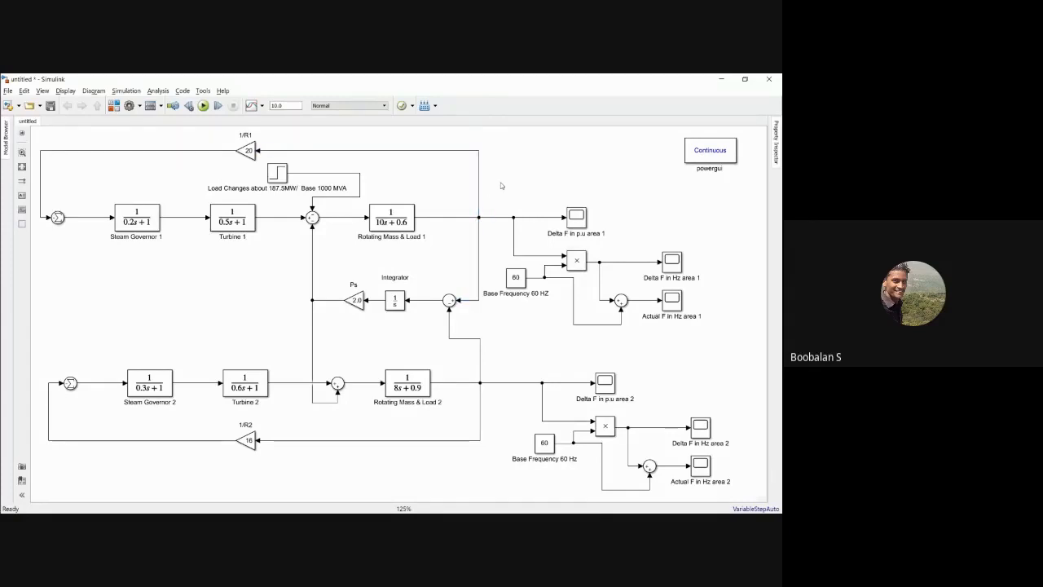
Step: Set the simulation stop time to 20 and run the model
{"action": "double_click", "coordinate": [277, 105]}
{"action": "type", "text": "20"}
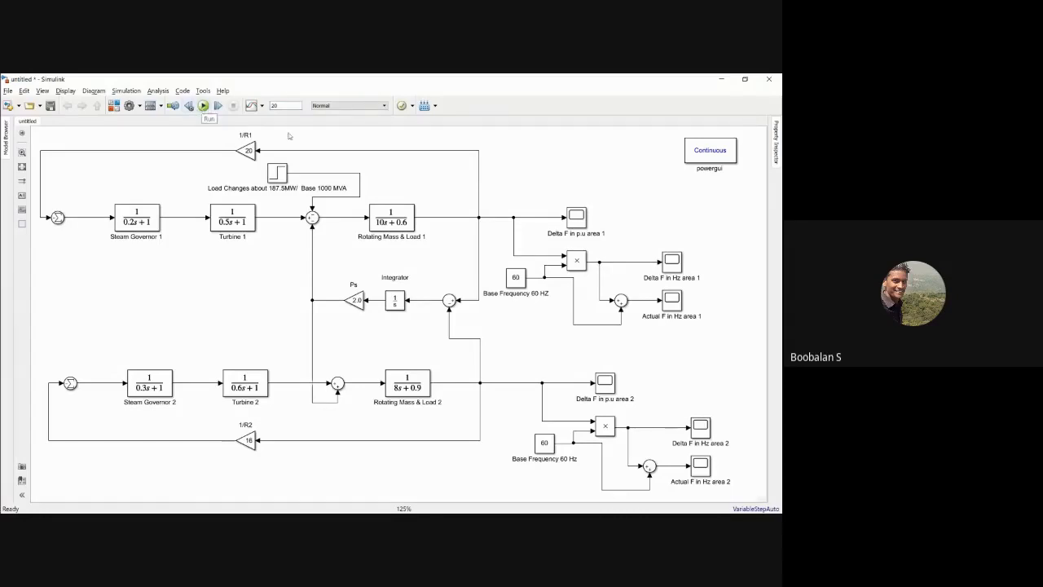
{"action": "left_click", "coordinate": [202, 106]}
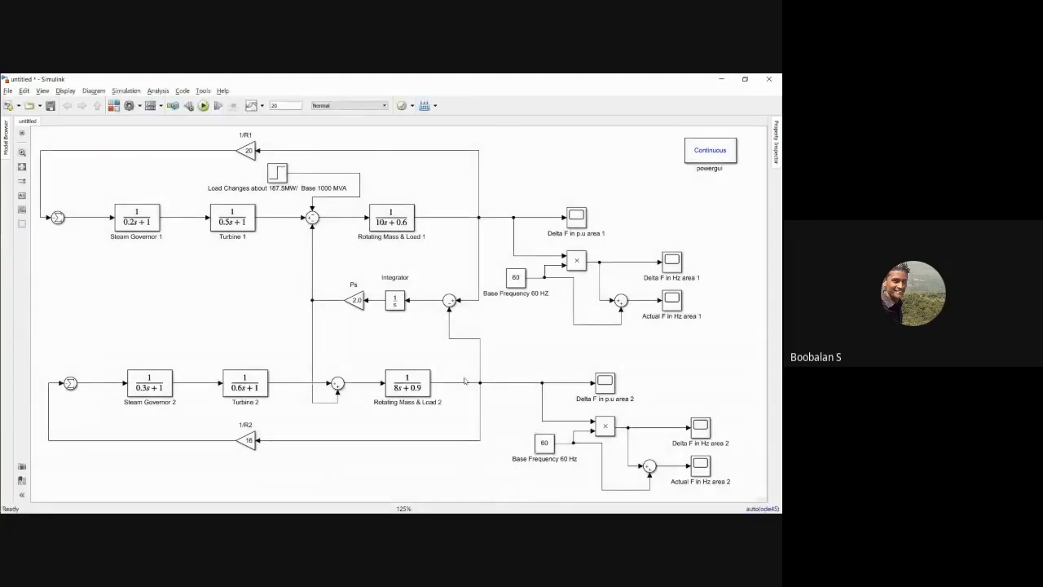
Step: Examine the Delta F in p.u area 1 scope response full screen, zoom vertically on its settled portion, and close the scope
{"action": "left_click", "coordinate": [576, 216]}
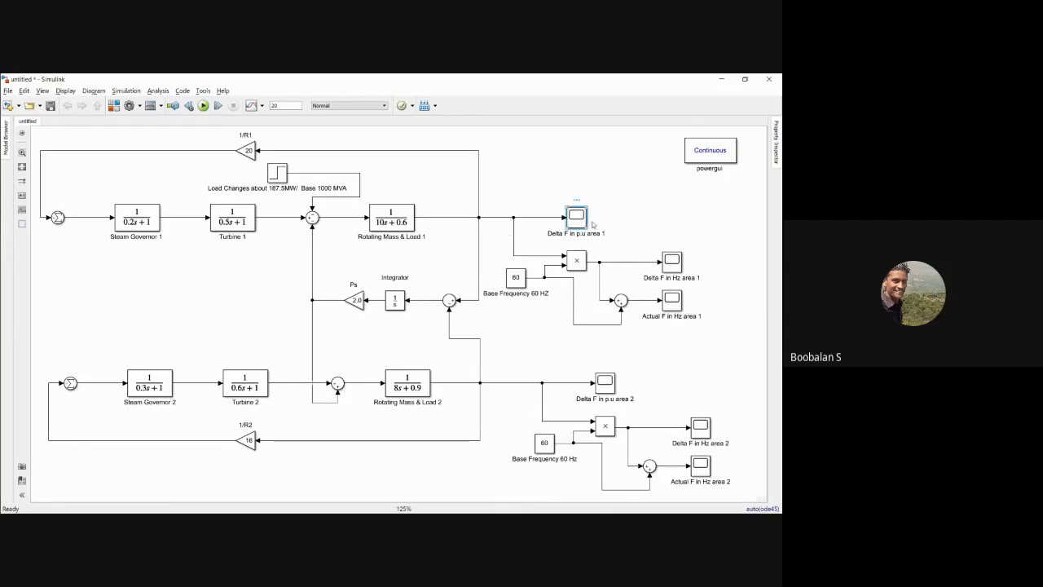
{"action": "double_click", "coordinate": [570, 218]}
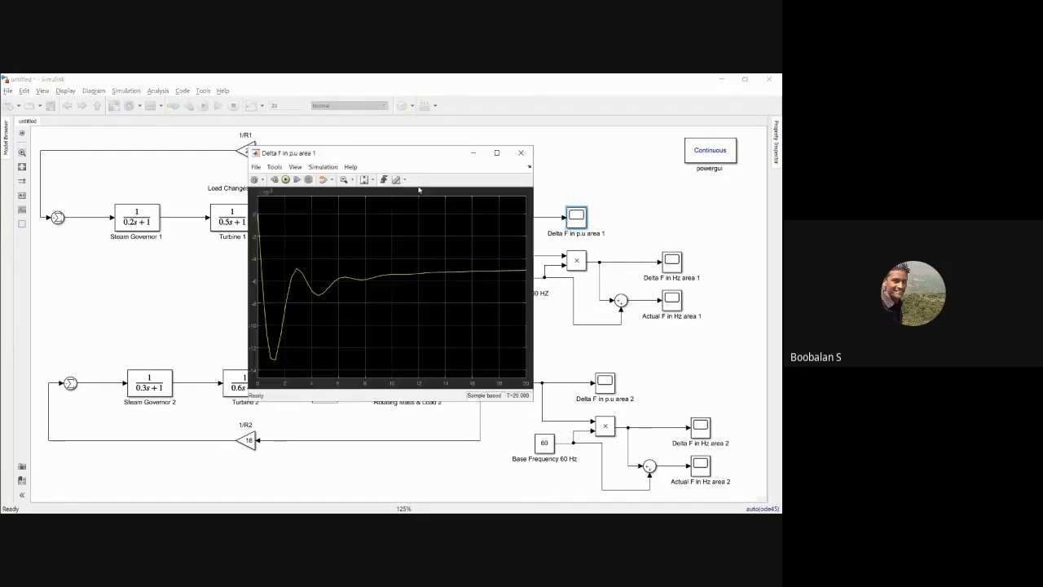
{"action": "left_click", "coordinate": [496, 153]}
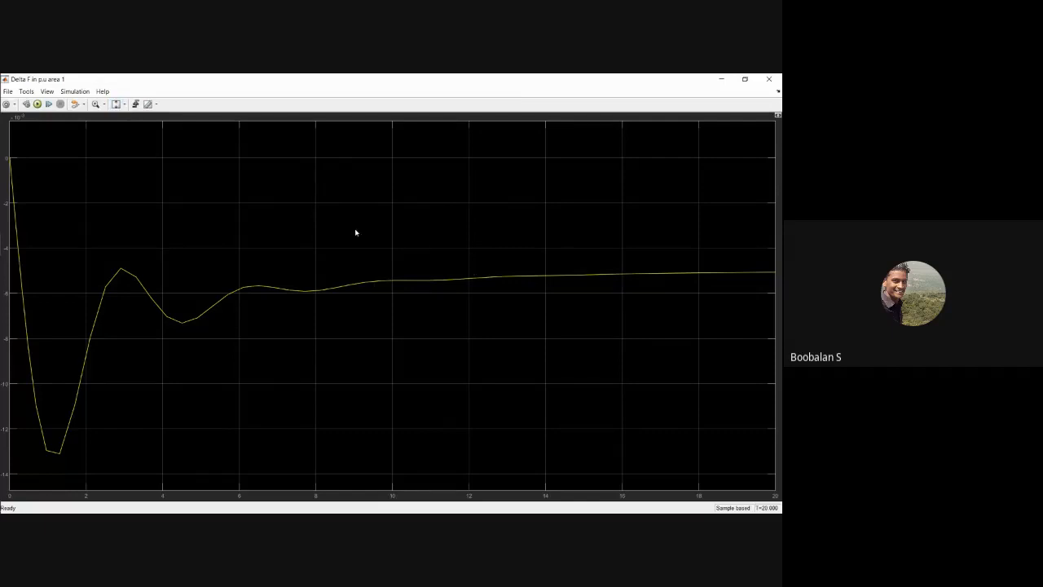
{"action": "left_click", "coordinate": [102, 104]}
{"action": "left_click", "coordinate": [98, 128]}
{"action": "left_click_drag", "start_coordinate": [717, 262], "coordinate": [728, 283]}
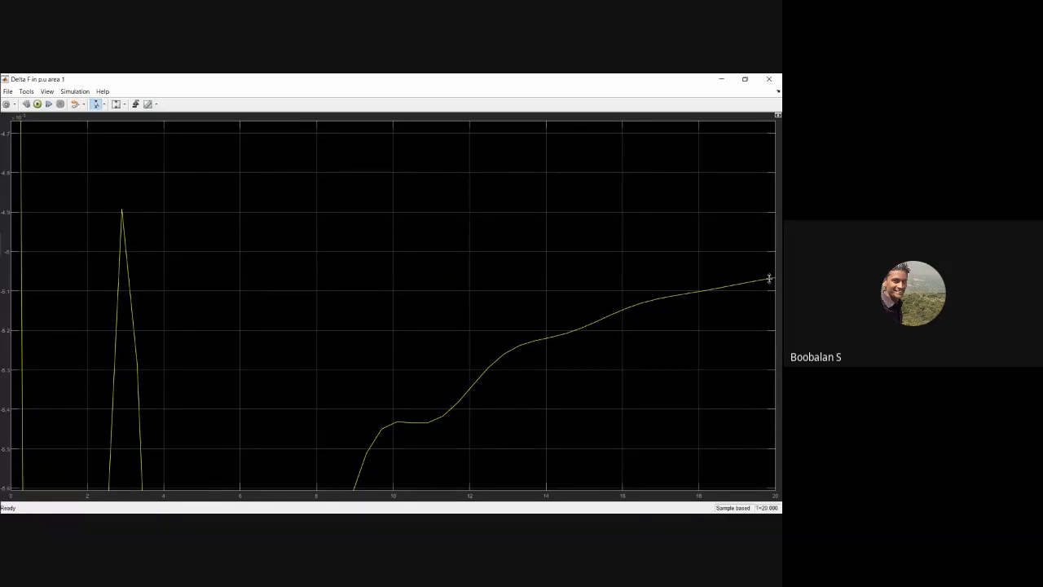
{"action": "left_click", "coordinate": [768, 79]}
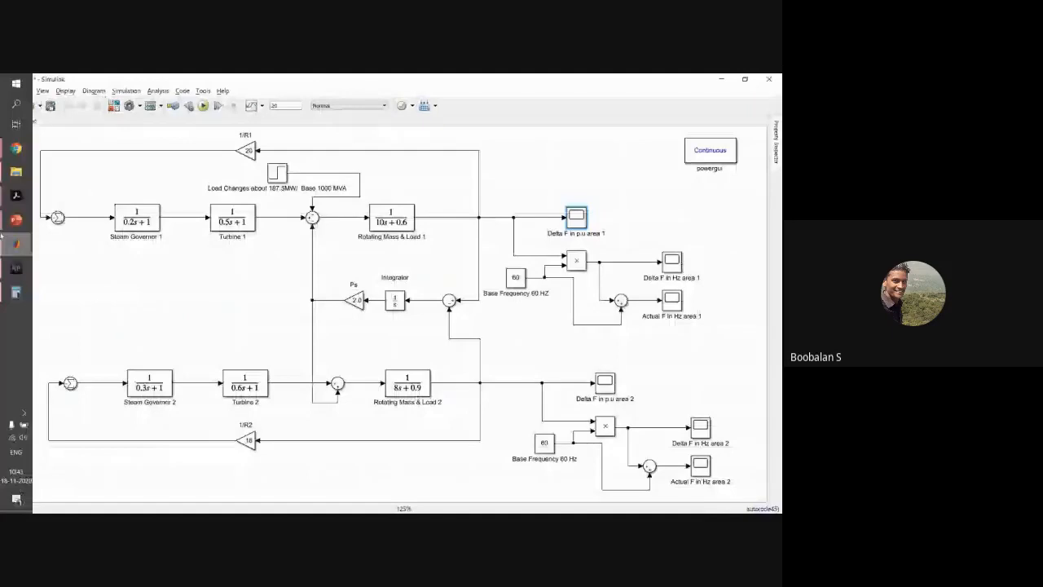
Step: Open the Power System Analysis PDF from the Simulation lab II folder and go to page 550
{"action": "mouse_move", "coordinate": [17, 151]}
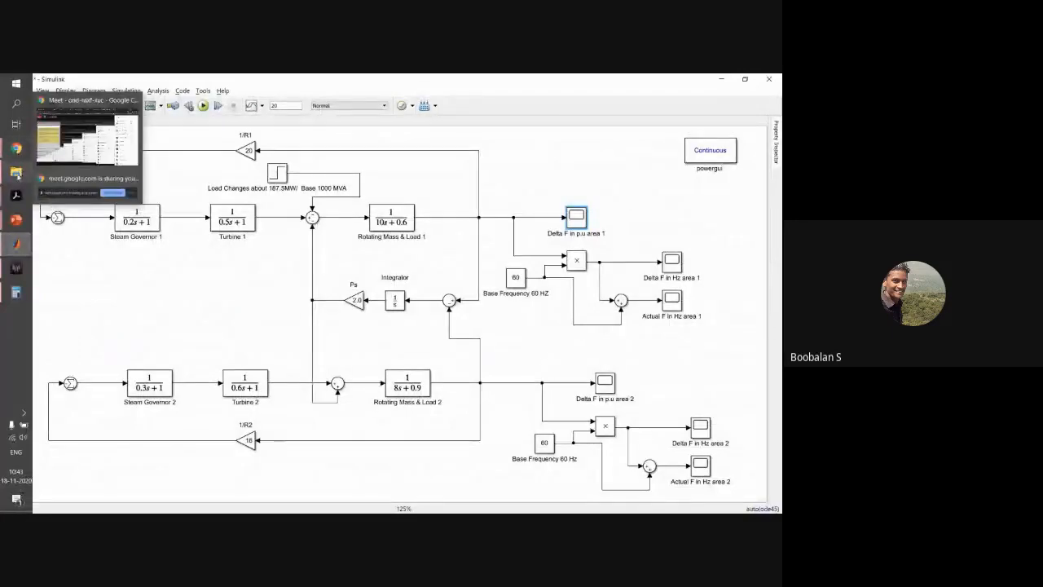
{"action": "left_click", "coordinate": [16, 172]}
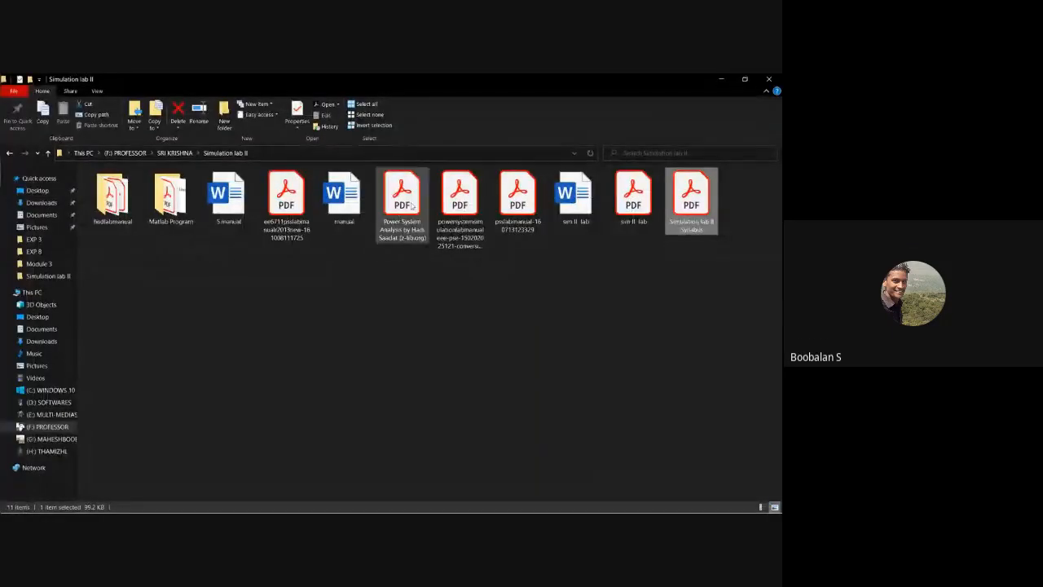
{"action": "left_click", "coordinate": [411, 205]}
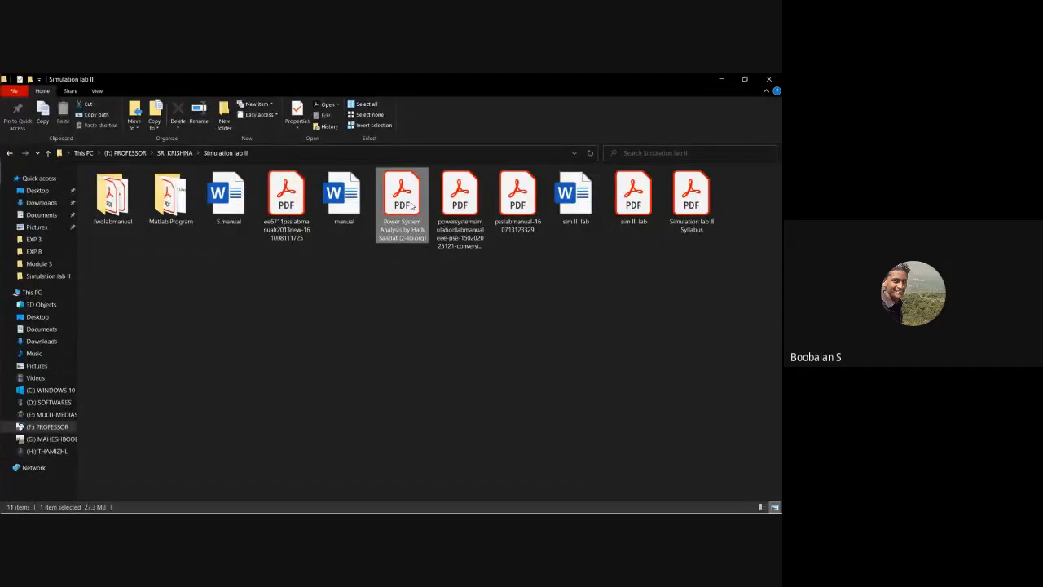
{"action": "double_click", "coordinate": [411, 205]}
{"action": "left_click", "coordinate": [496, 317]}
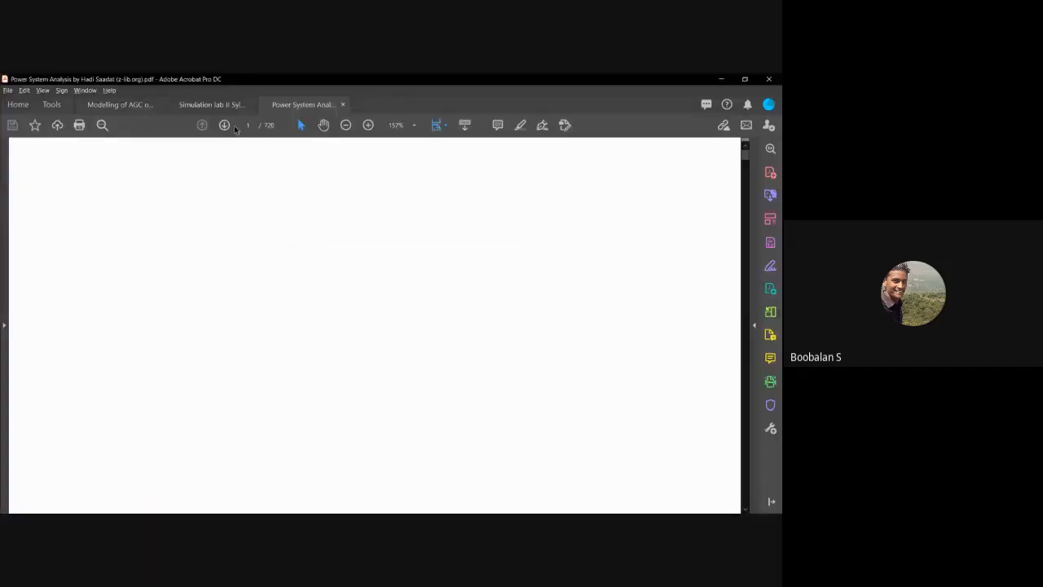
{"action": "type", "text": "550"}
{"action": "key", "text": "Return"}
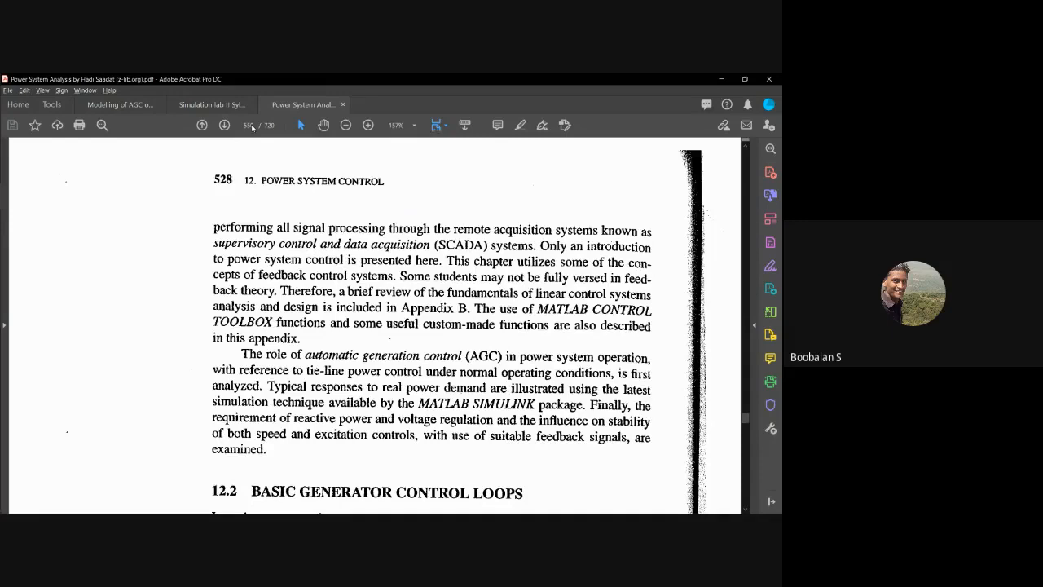
Step: Browse forward through the Power System Control chapter of the textbook to Example 12.4 on the two-area system
{"action": "scroll", "coordinate": [330, 246], "scroll_direction": "down", "scroll_amount": 10}
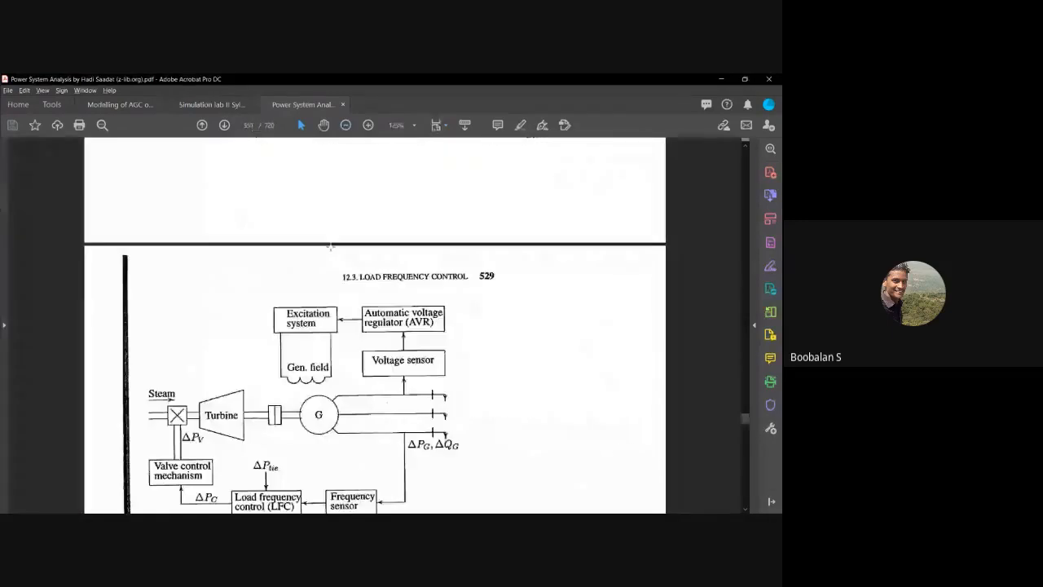
{"action": "scroll", "coordinate": [330, 246], "scroll_direction": "down", "scroll_amount": 10}
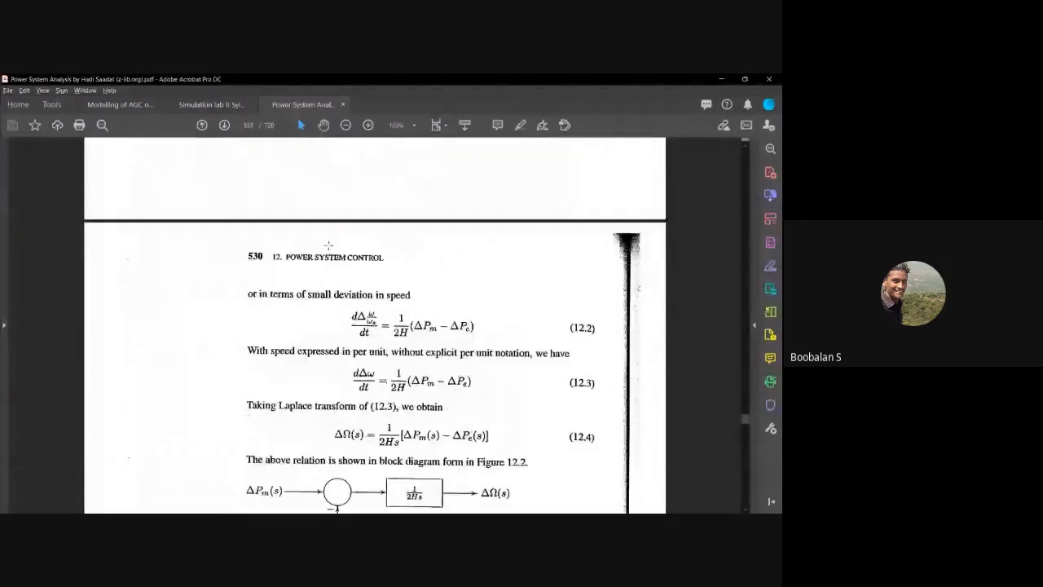
{"action": "scroll", "coordinate": [329, 244], "scroll_direction": "down", "scroll_amount": 5}
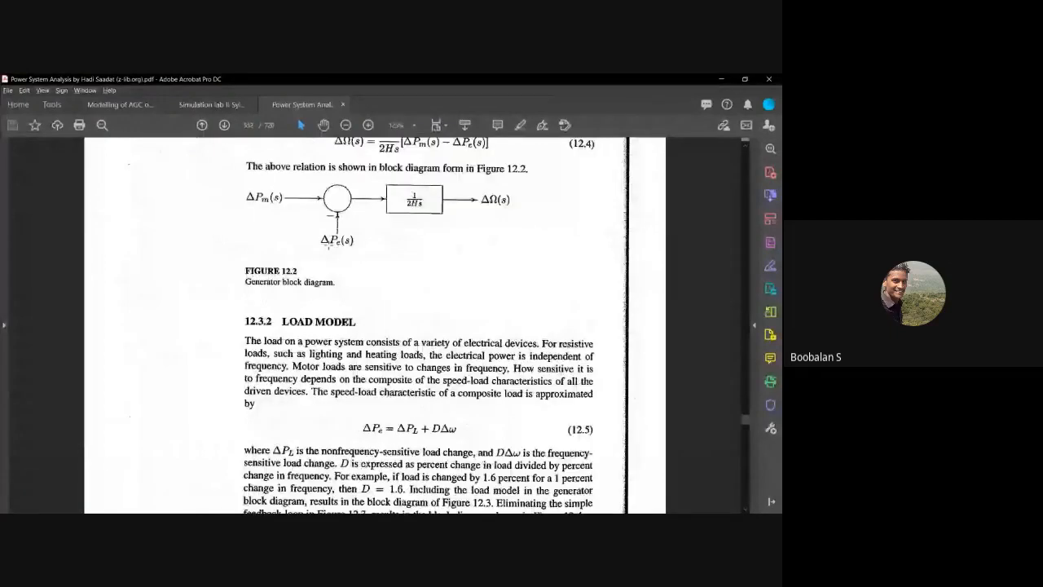
{"action": "scroll", "coordinate": [329, 244], "scroll_direction": "down", "scroll_amount": 10}
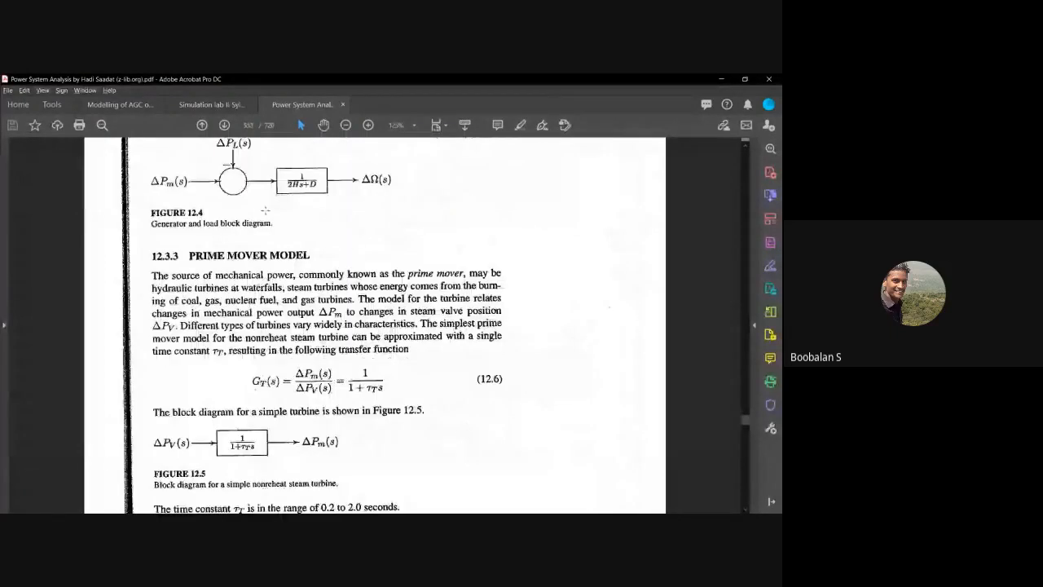
{"action": "left_click", "coordinate": [225, 125]}
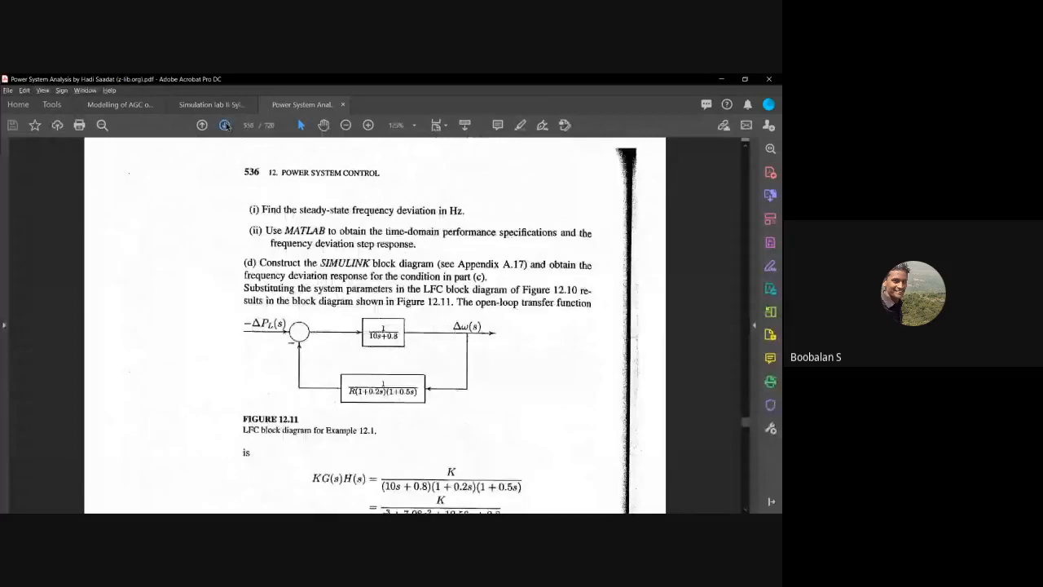
{"action": "scroll", "coordinate": [251, 237], "scroll_direction": "down", "scroll_amount": 10}
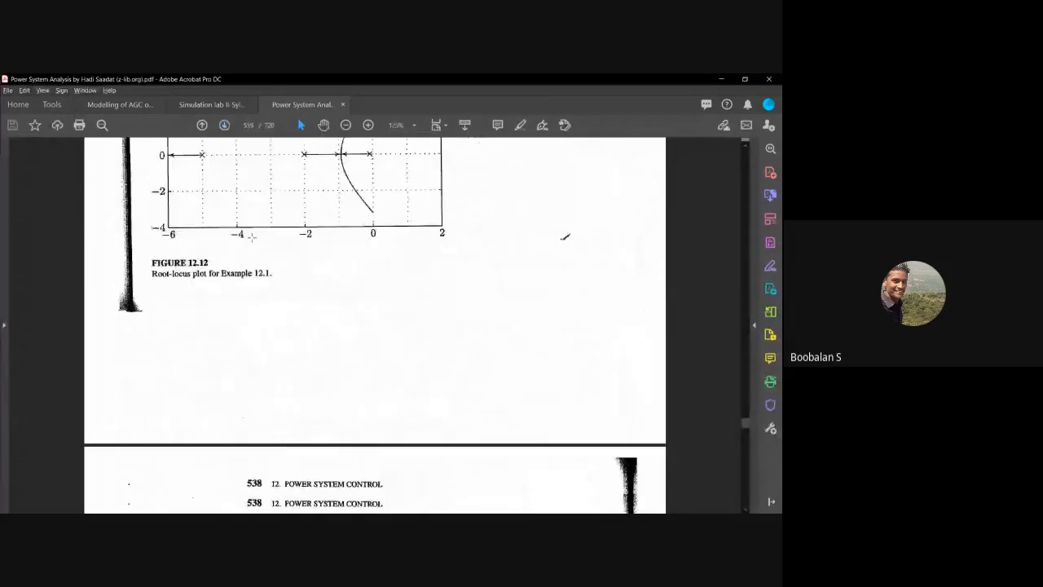
{"action": "scroll", "coordinate": [252, 236], "scroll_direction": "down", "scroll_amount": 15}
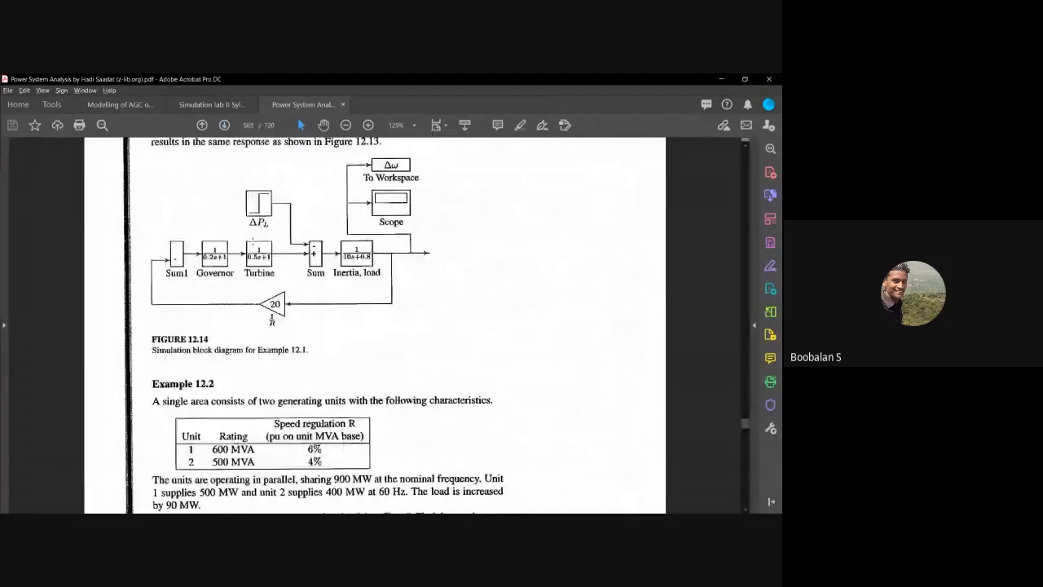
{"action": "scroll", "coordinate": [253, 237], "scroll_direction": "down", "scroll_amount": 10}
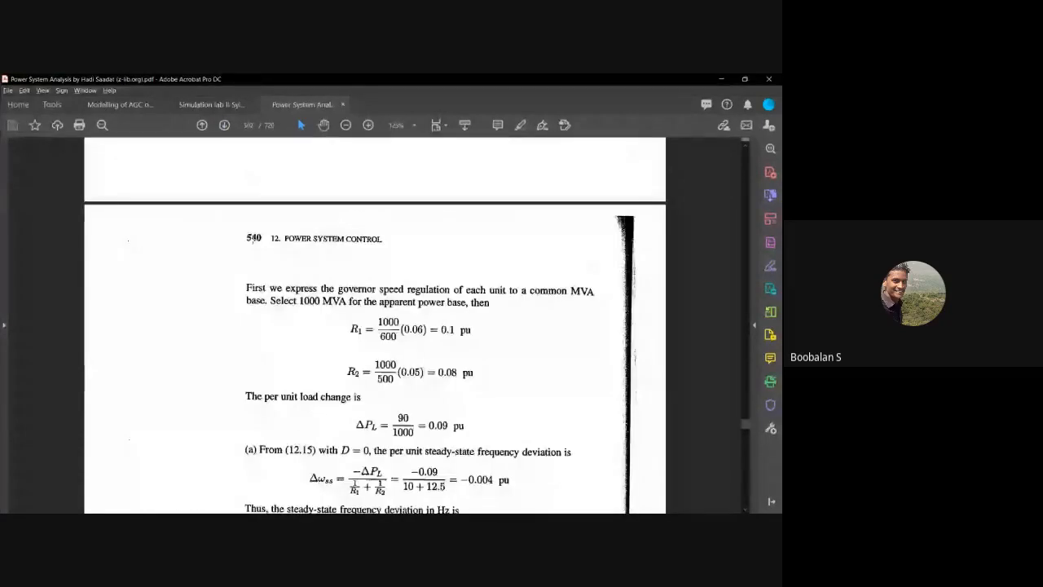
{"action": "scroll", "coordinate": [254, 237], "scroll_direction": "down", "scroll_amount": 20}
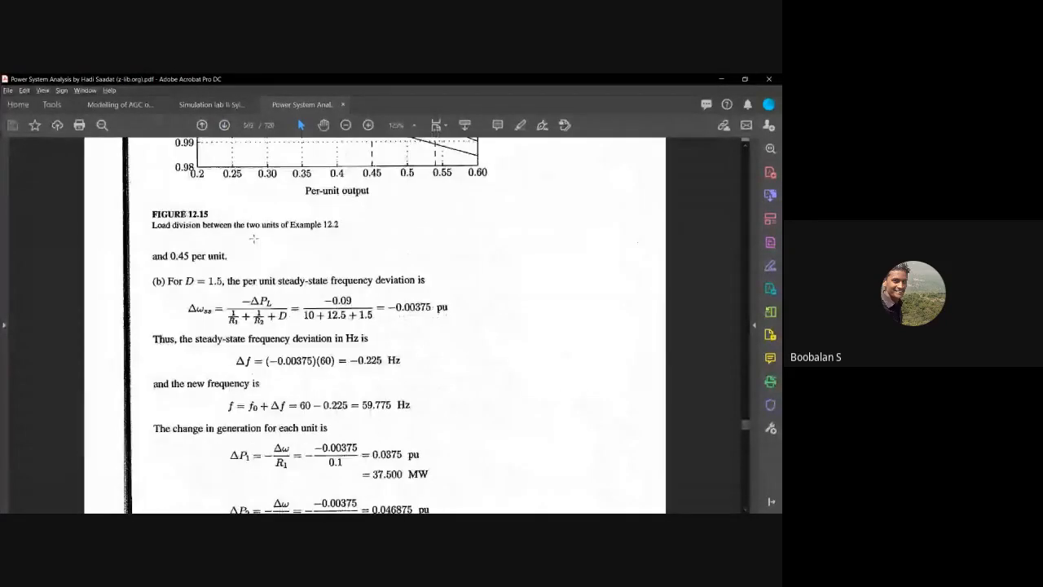
{"action": "scroll", "coordinate": [256, 237], "scroll_direction": "down", "scroll_amount": 8}
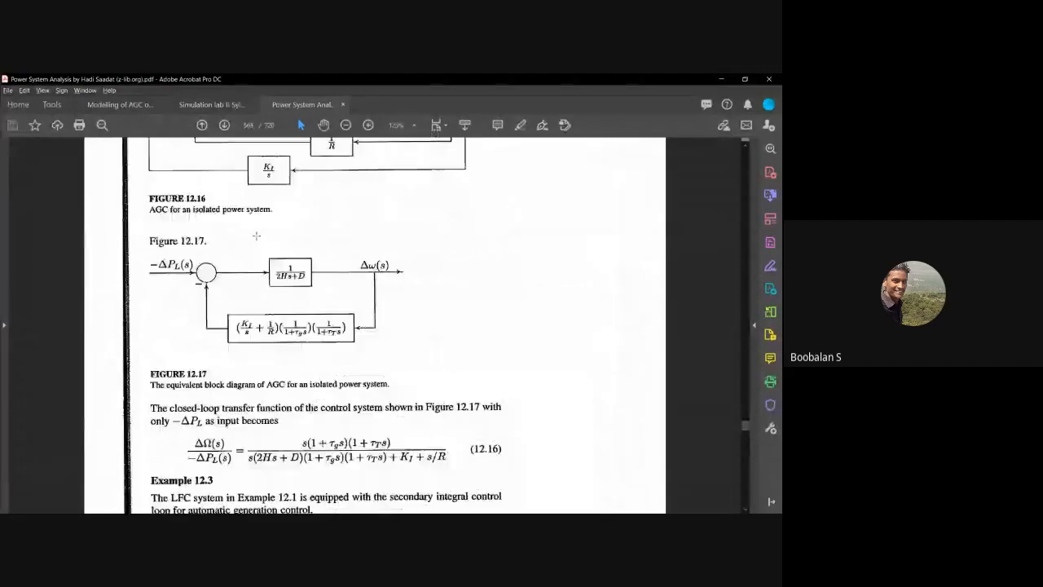
{"action": "scroll", "coordinate": [256, 235], "scroll_direction": "down", "scroll_amount": 4}
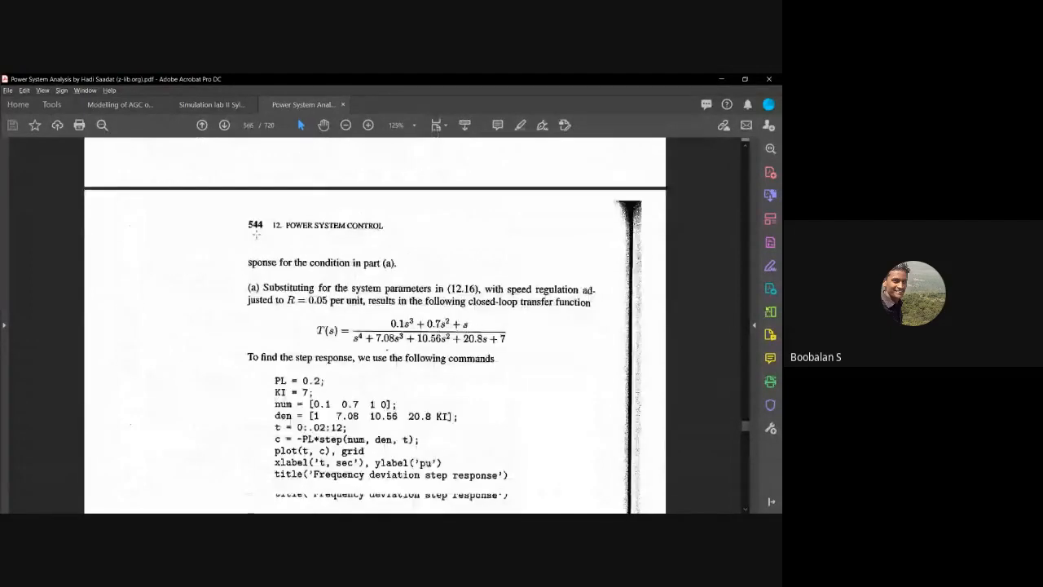
{"action": "scroll", "coordinate": [256, 233], "scroll_direction": "down", "scroll_amount": 10}
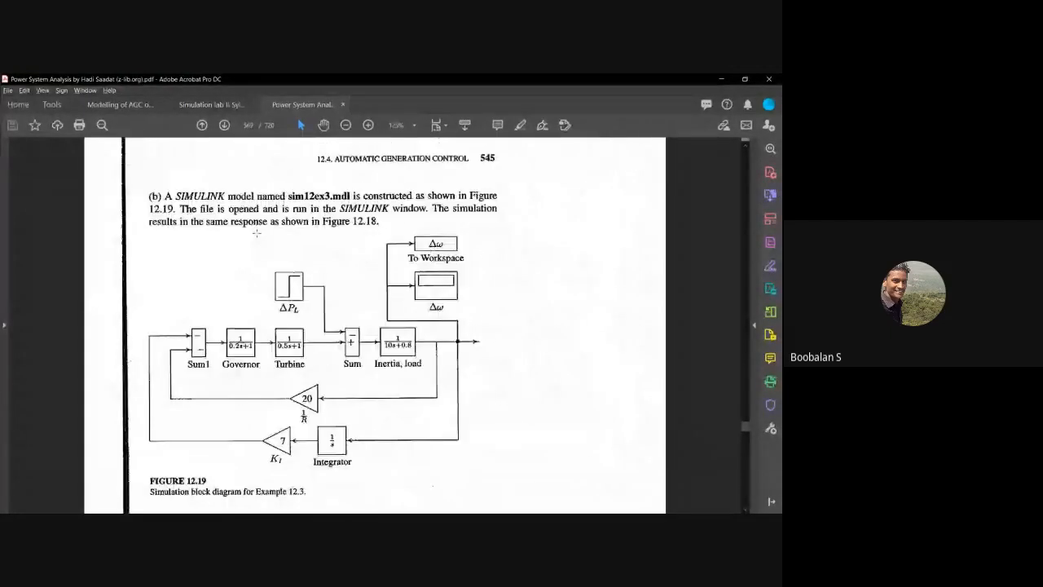
{"action": "scroll", "coordinate": [255, 233], "scroll_direction": "down", "scroll_amount": 20}
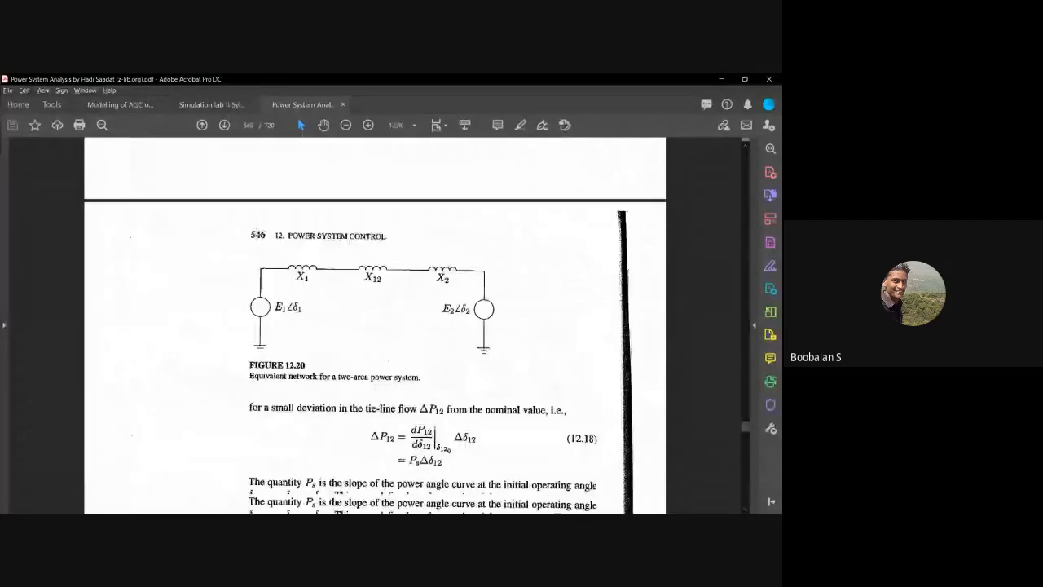
{"action": "scroll", "coordinate": [259, 233], "scroll_direction": "down", "scroll_amount": 20}
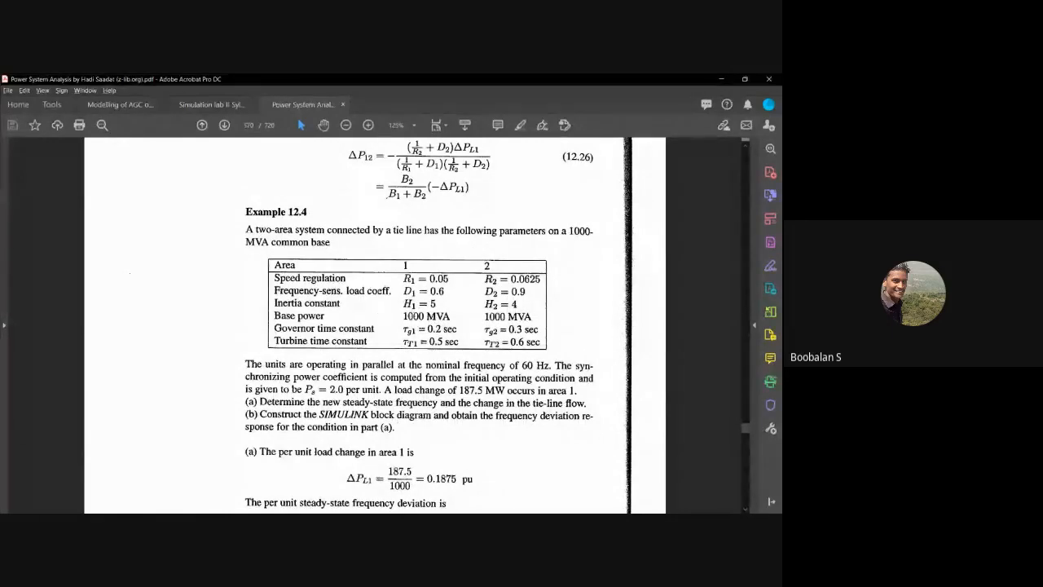
Step: Examine the per-unit steady-state frequency deviation calculated in part (a) of Example 12.4
{"action": "scroll", "coordinate": [414, 317], "scroll_direction": "down", "scroll_amount": 1}
{"action": "scroll", "coordinate": [414, 326], "scroll_direction": "down", "scroll_amount": 3}
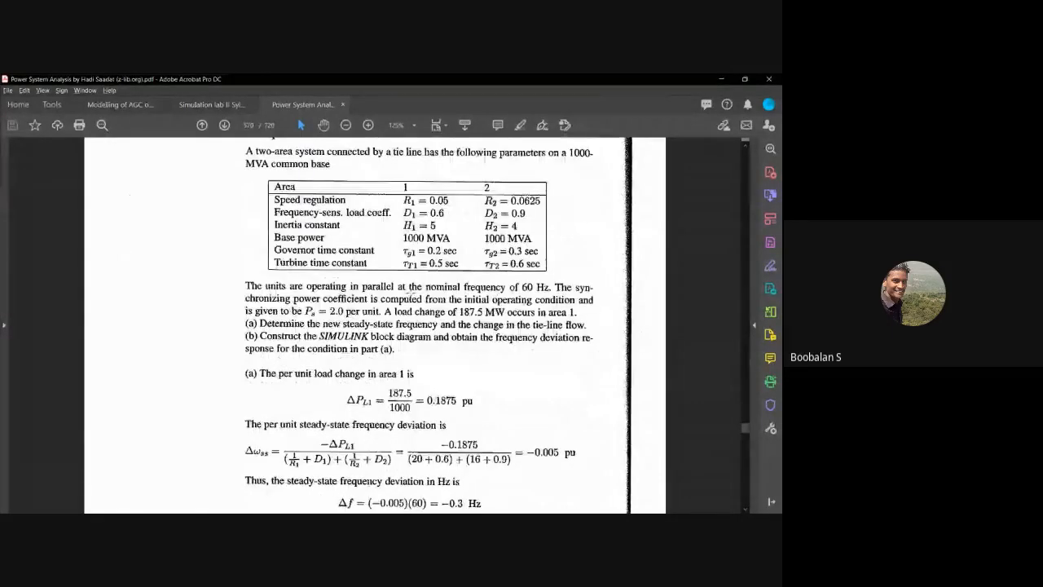
{"action": "scroll", "coordinate": [407, 298], "scroll_direction": "down", "scroll_amount": 3}
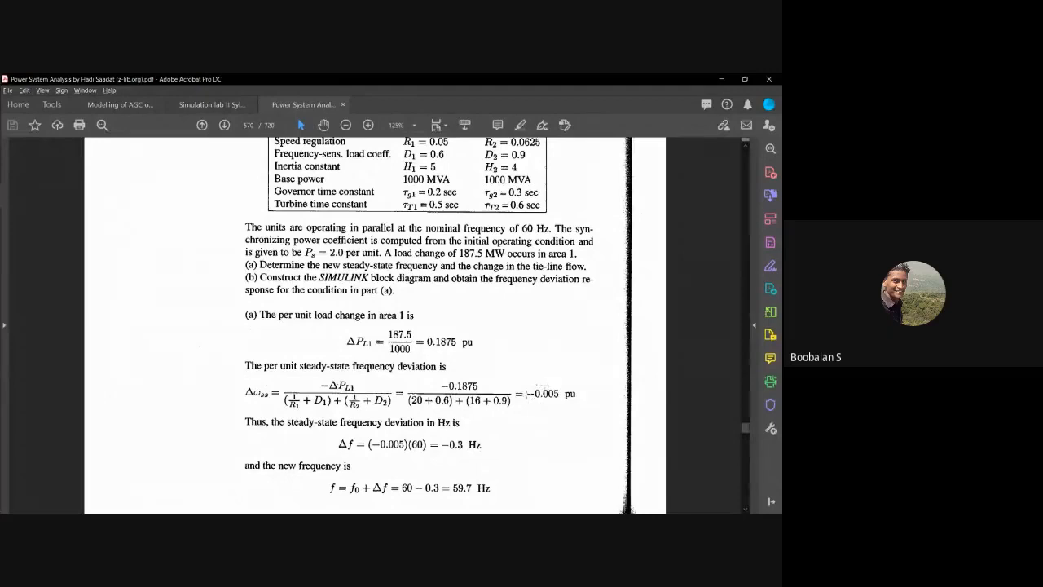
{"action": "left_click_drag", "start_coordinate": [524, 384], "coordinate": [575, 405]}
{"action": "left_click", "coordinate": [544, 421]}
{"action": "left_click_drag", "start_coordinate": [526, 383], "coordinate": [572, 406]}
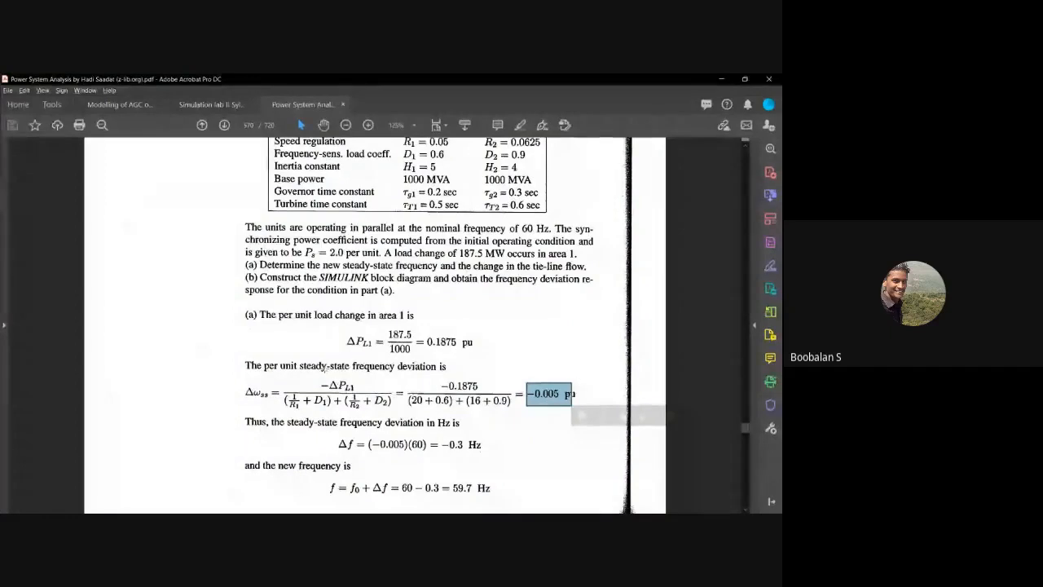
{"action": "left_click_drag", "start_coordinate": [301, 366], "coordinate": [445, 372]}
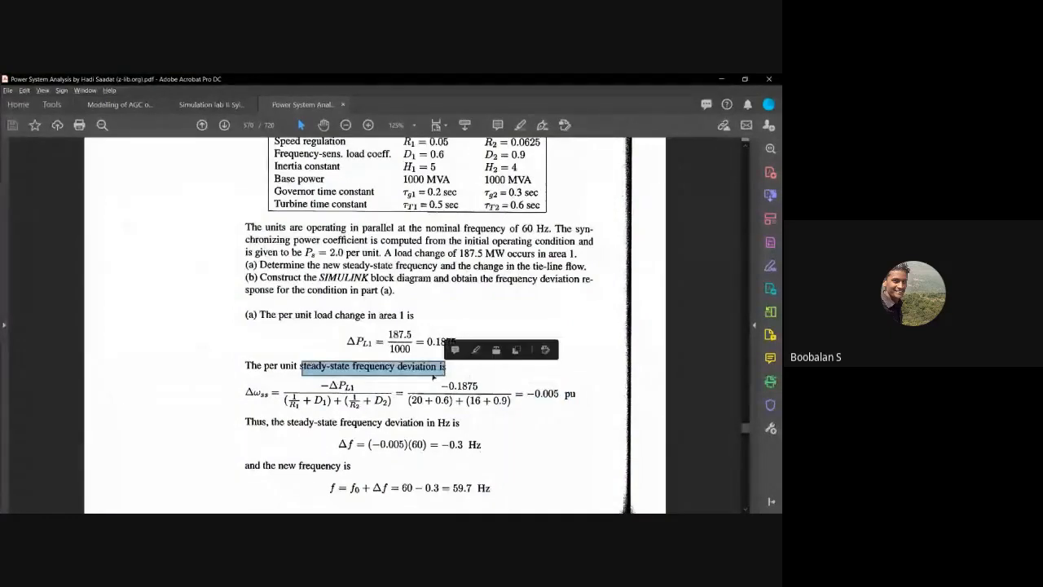
{"action": "key", "text": "ctrl+a"}
{"action": "left_click_drag", "start_coordinate": [527, 389], "coordinate": [574, 396]}
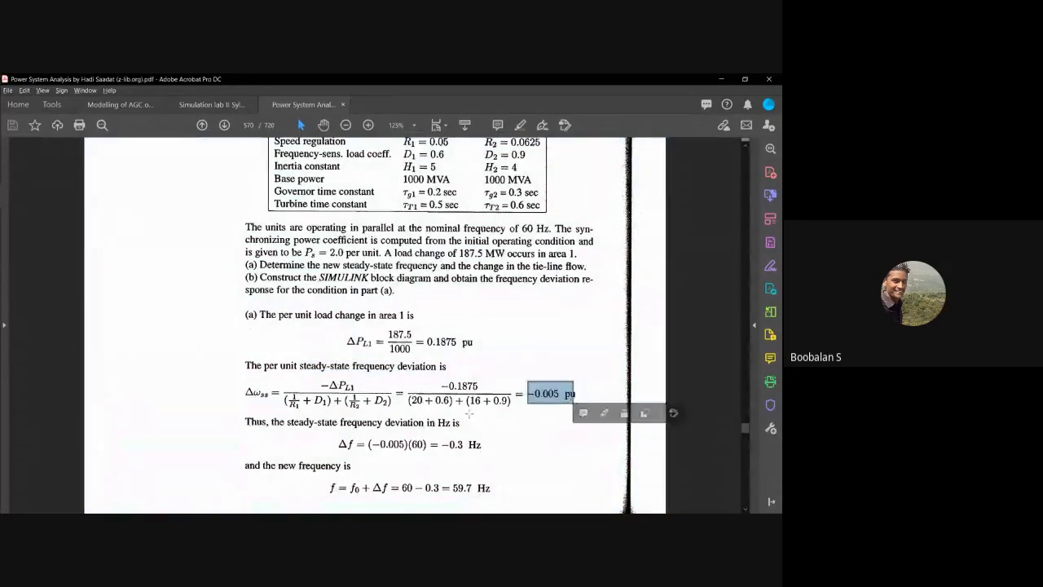
{"action": "key", "text": "alt+Tab"}
{"action": "key", "text": "alt+Tab"}
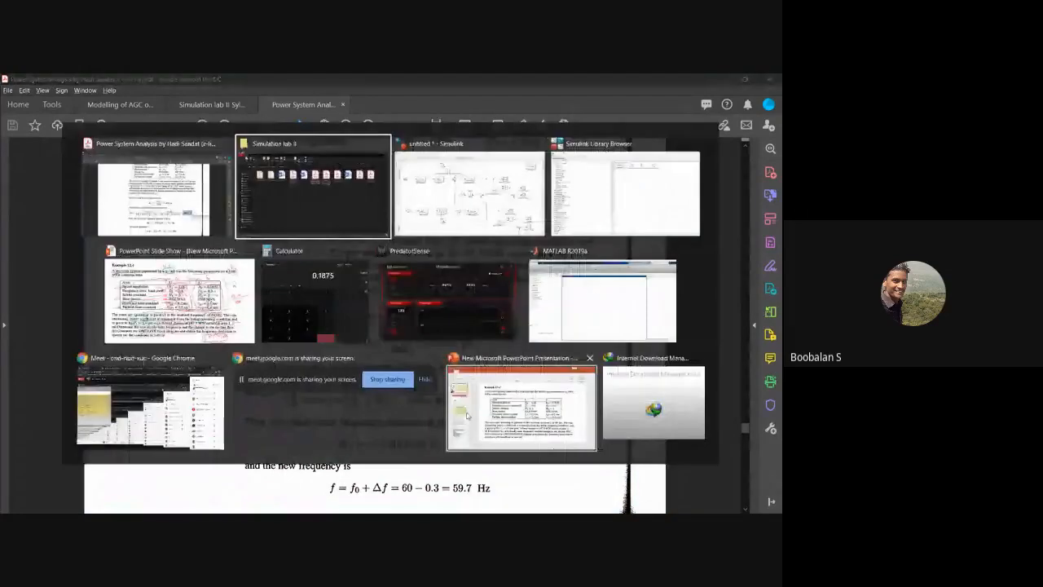
{"action": "key", "text": "Escape"}
Step: Trace the steady-state deviation formula of Example 12.4 through its symbolic terms, the per-unit load change and the area parameters table
{"action": "left_click_drag", "start_coordinate": [238, 383], "coordinate": [365, 413]}
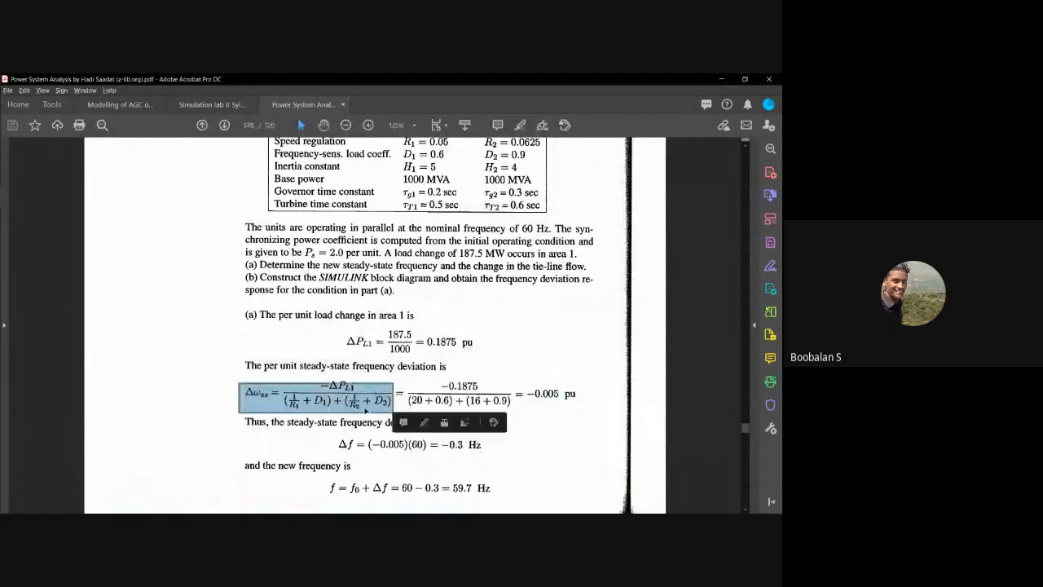
{"action": "left_click", "coordinate": [462, 380]}
{"action": "left_click", "coordinate": [407, 381]}
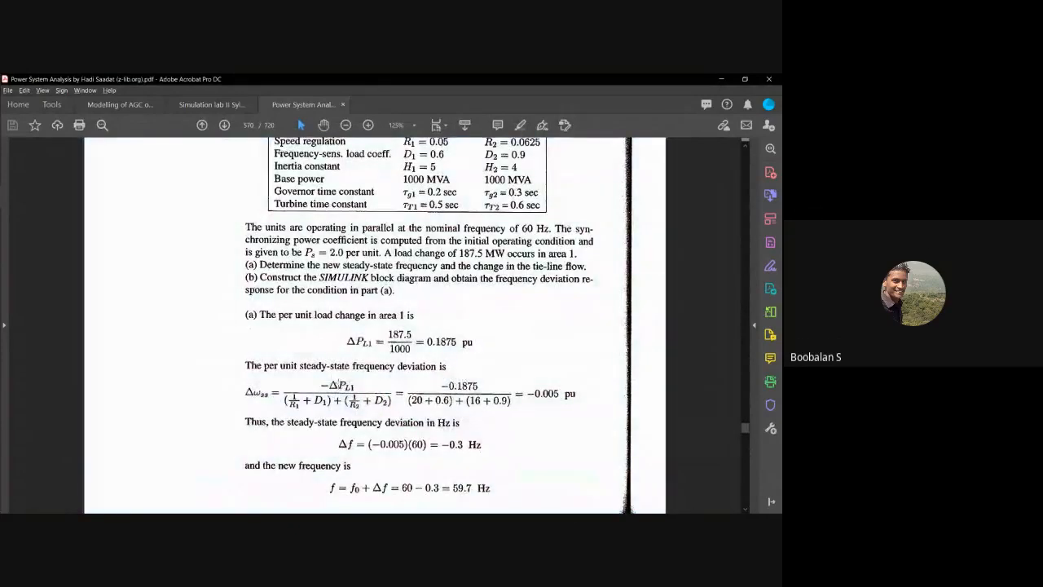
{"action": "left_click_drag", "start_coordinate": [444, 379], "coordinate": [489, 394]}
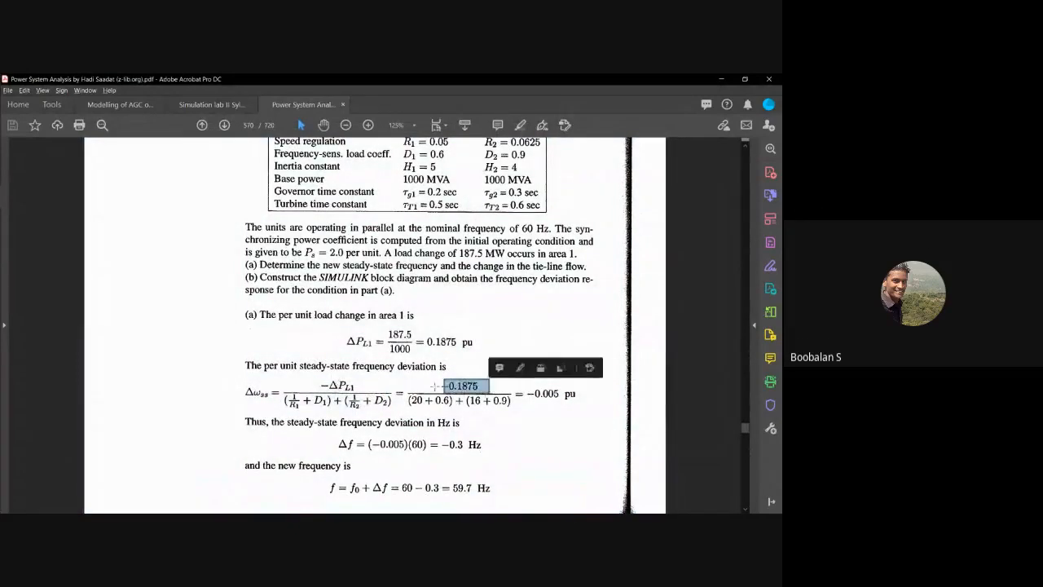
{"action": "left_click_drag", "start_coordinate": [290, 378], "coordinate": [390, 413]}
{"action": "left_click", "coordinate": [411, 388]}
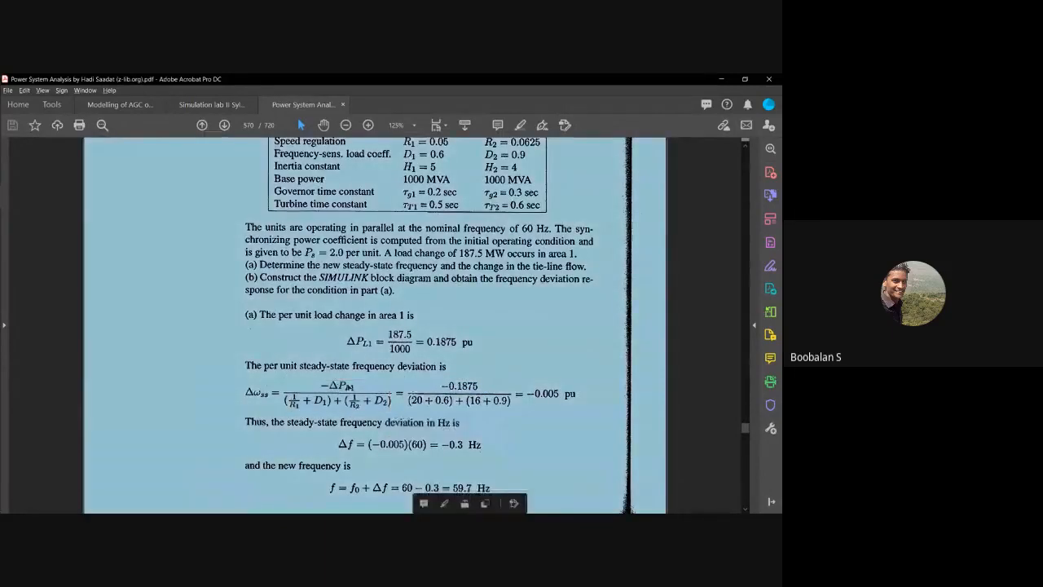
{"action": "left_click", "coordinate": [350, 386]}
{"action": "left_click_drag", "start_coordinate": [440, 384], "coordinate": [486, 388]}
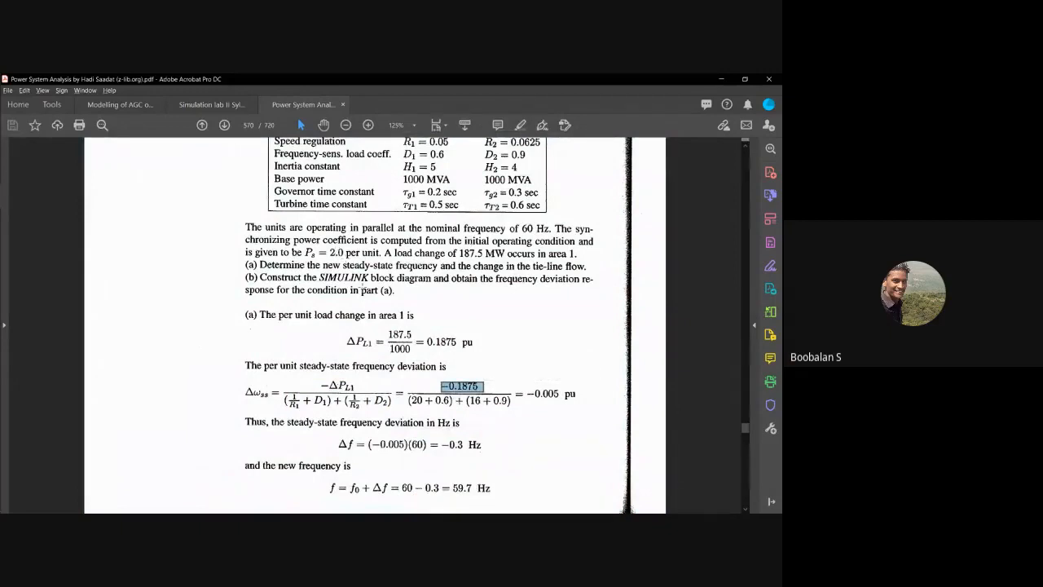
{"action": "left_click_drag", "start_coordinate": [365, 325], "coordinate": [424, 355]}
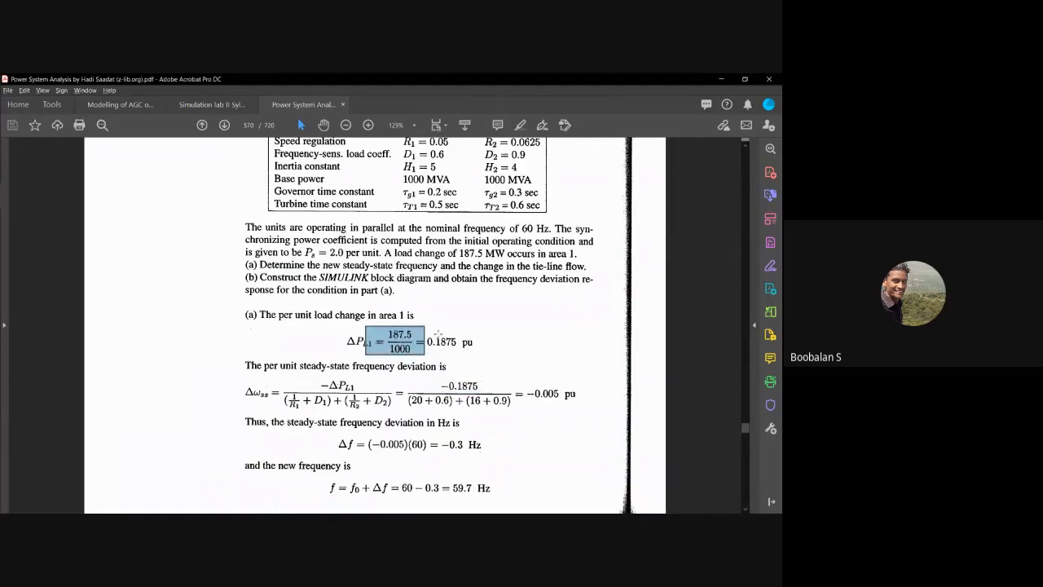
{"action": "left_click", "coordinate": [438, 334]}
{"action": "left_click", "coordinate": [437, 334]}
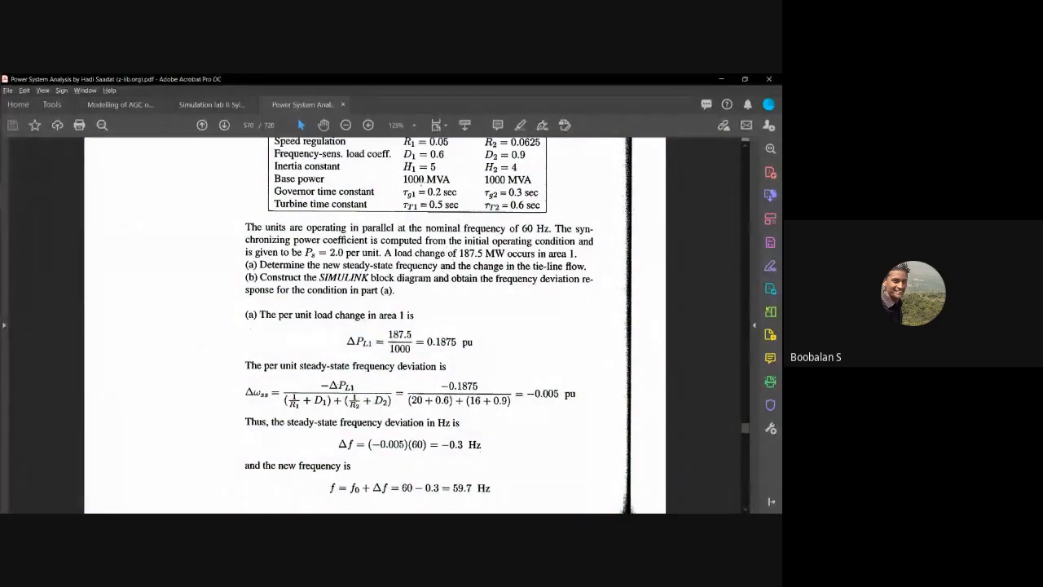
{"action": "left_click_drag", "start_coordinate": [400, 141], "coordinate": [515, 199]}
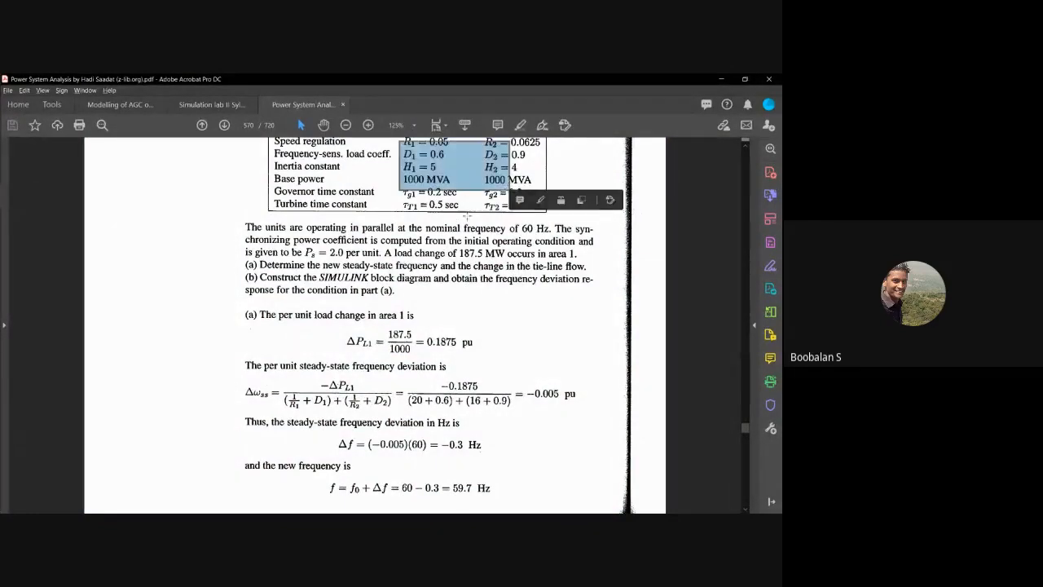
{"action": "left_click", "coordinate": [533, 394]}
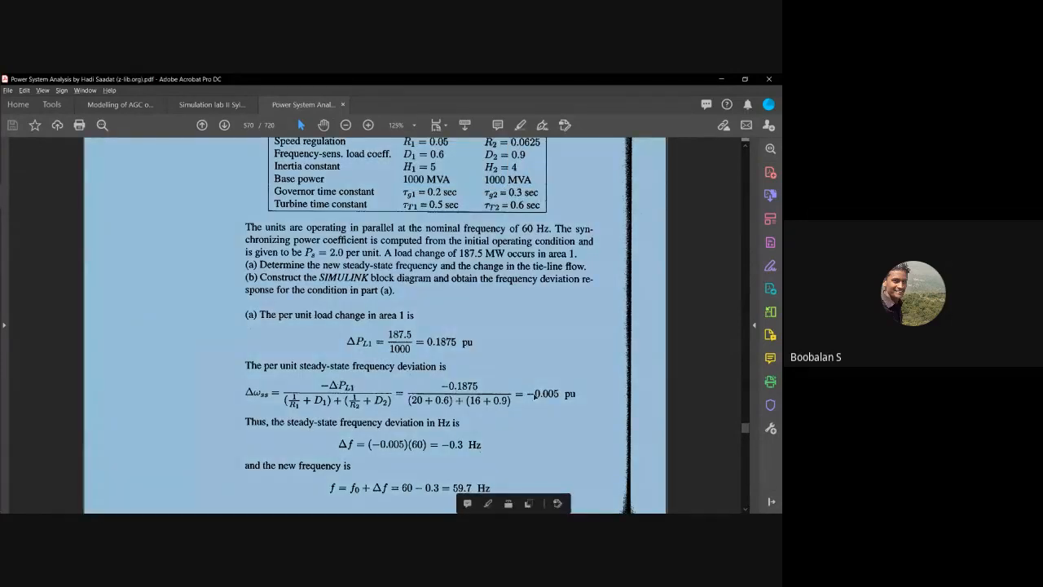
Step: Switch to the Simulink model, examine the Delta F in p.u area 1 scope response with its axes rescaled to fit, and close the scope
{"action": "key", "text": "alt+Tab"}
{"action": "key", "text": "alt+Tab"}
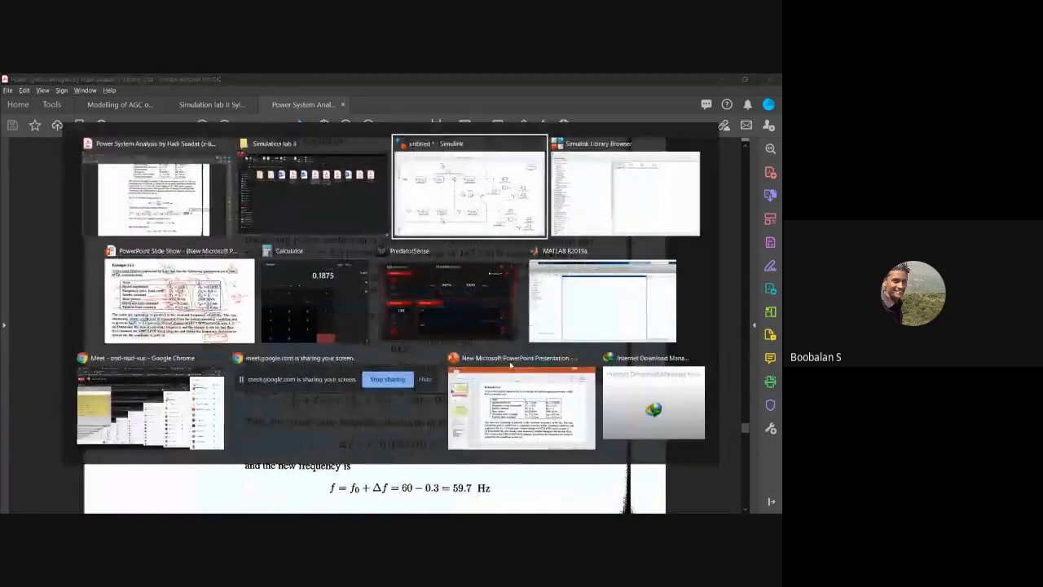
{"action": "double_click", "coordinate": [576, 216]}
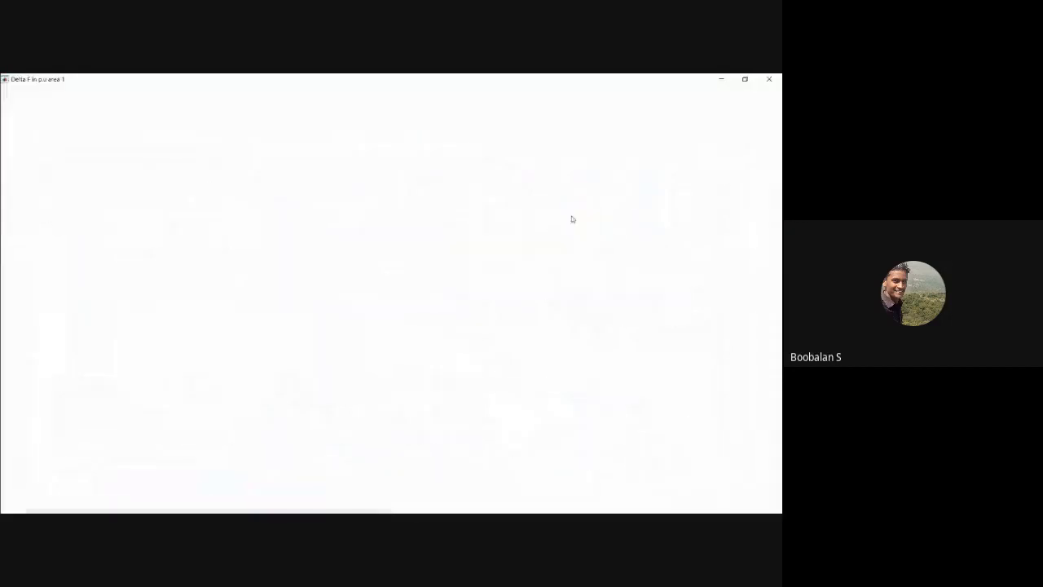
{"action": "left_click", "coordinate": [123, 105]}
{"action": "left_click", "coordinate": [118, 129]}
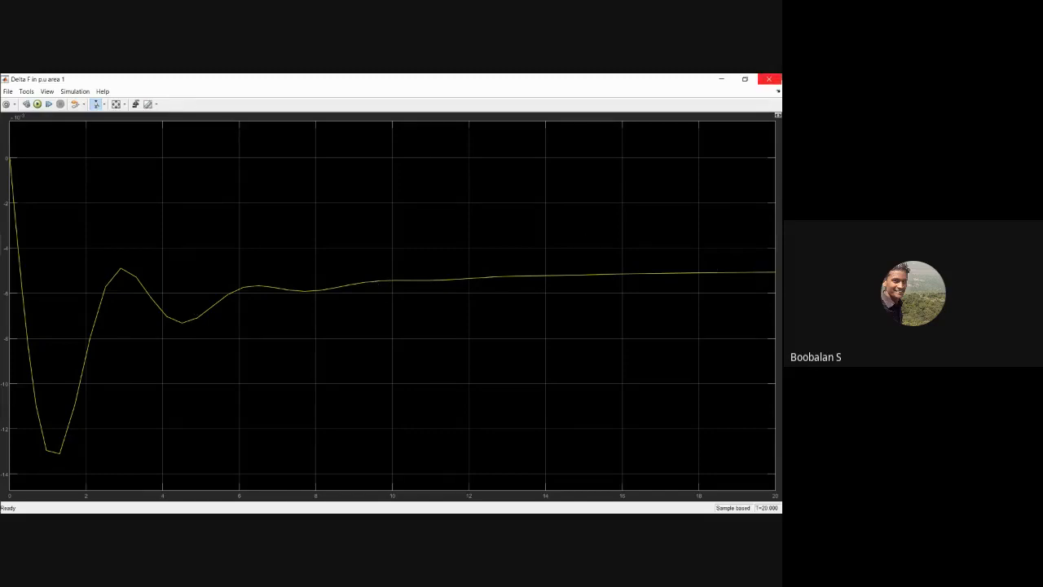
{"action": "left_click", "coordinate": [769, 79]}
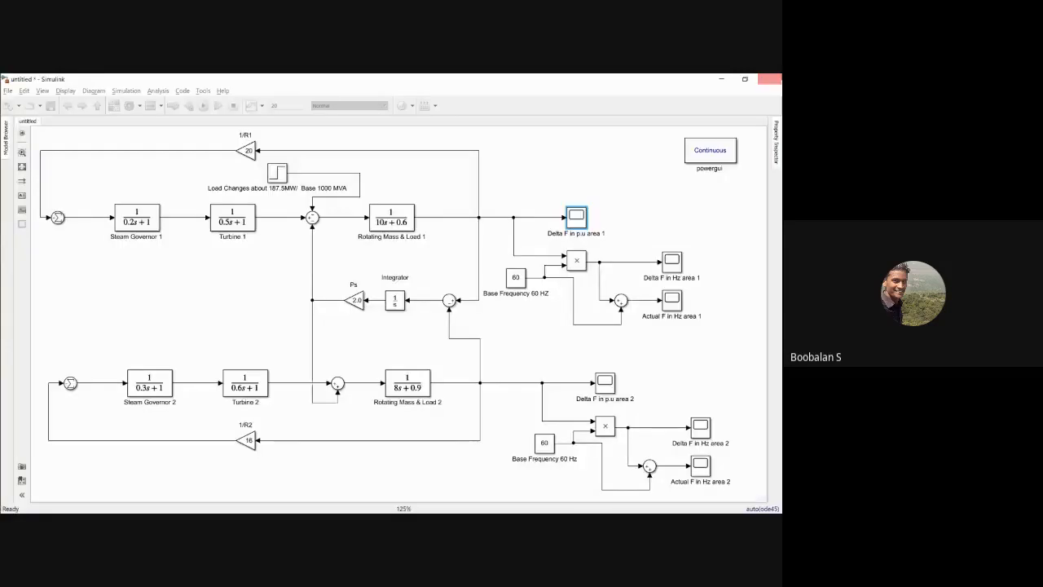
{"action": "left_click", "coordinate": [201, 105]}
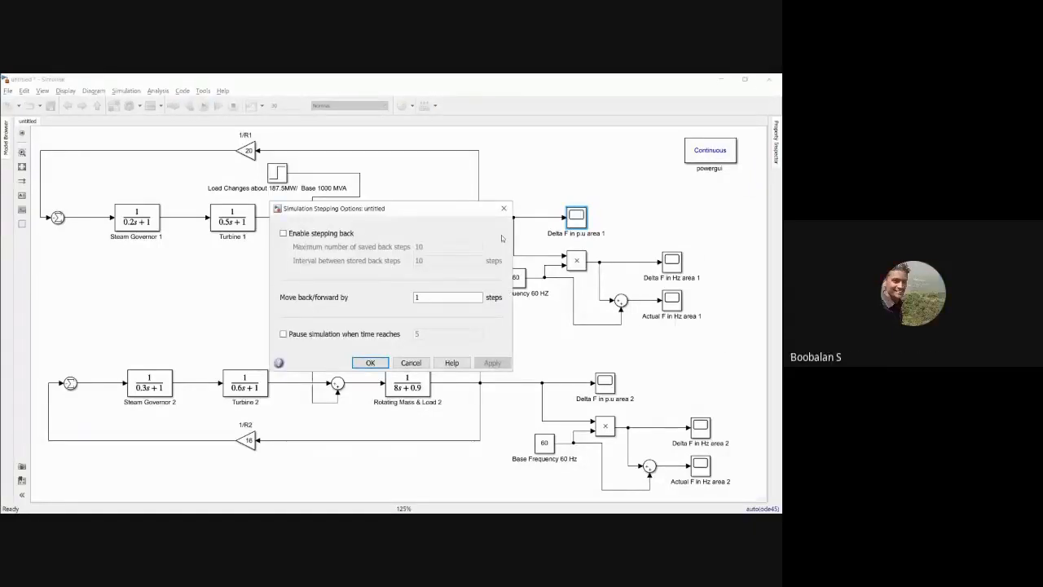
{"action": "left_click", "coordinate": [504, 209]}
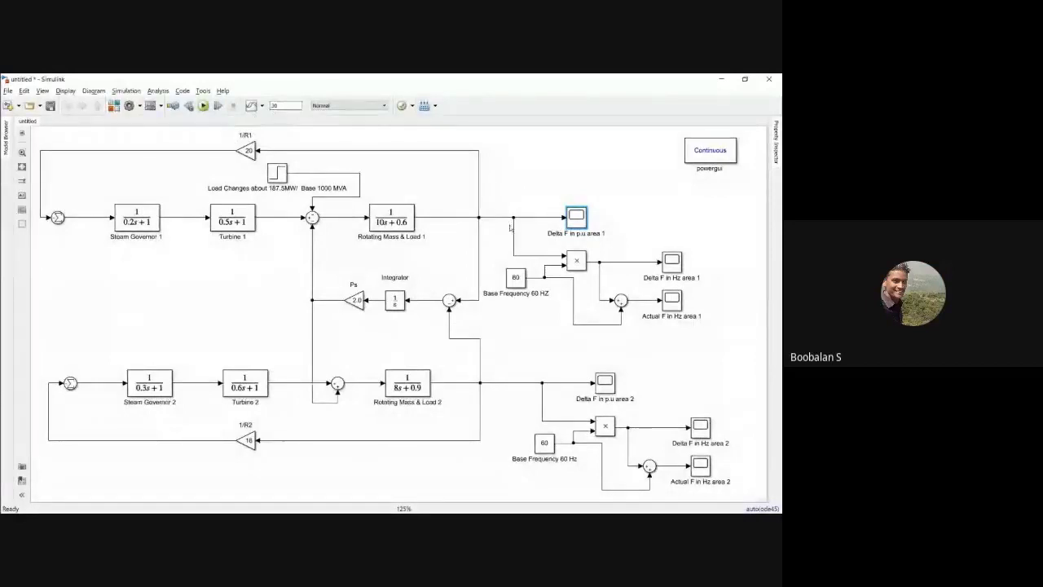
Step: Inspect the settled end of the Delta F in p.u area 1 scope response at close range, then close the scope
{"action": "double_click", "coordinate": [576, 218]}
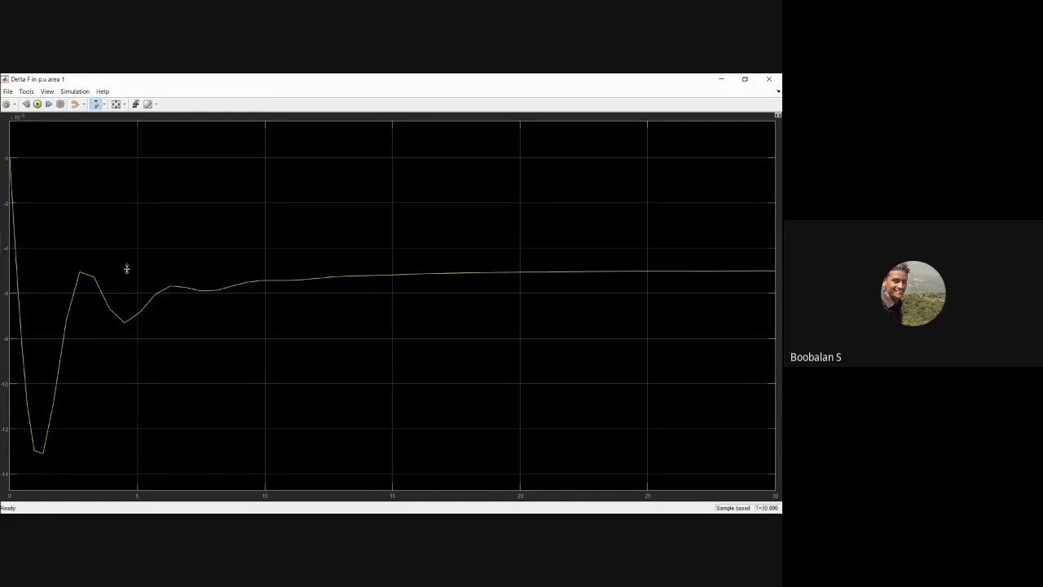
{"action": "left_click_drag", "start_coordinate": [551, 264], "coordinate": [560, 279]}
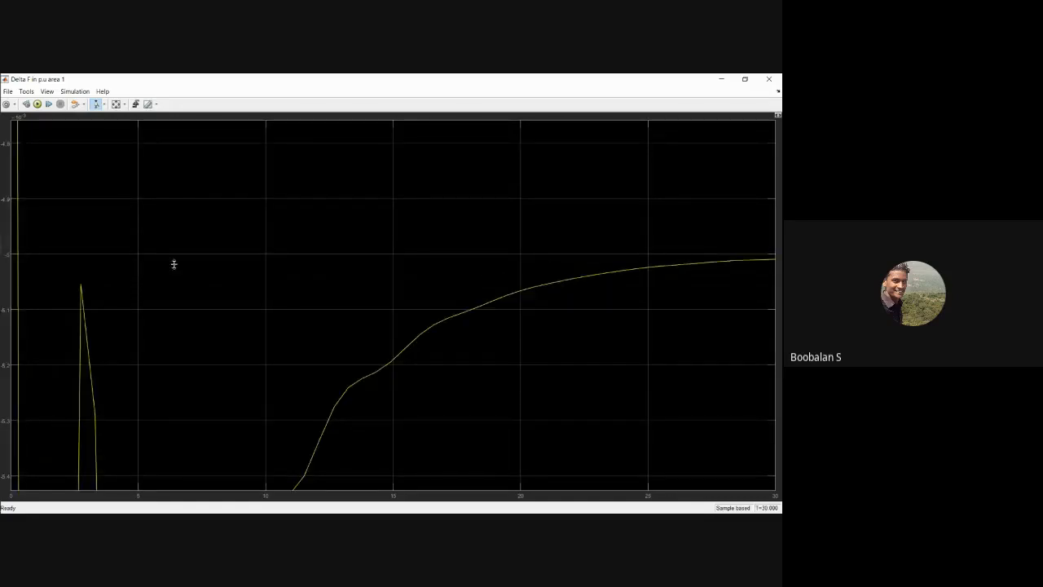
{"action": "mouse_move", "coordinate": [754, 256]}
{"action": "left_mouse_down"}
{"action": "mouse_move", "coordinate": [765, 267]}
{"action": "mouse_move", "coordinate": [748, 270]}
{"action": "left_mouse_up"}
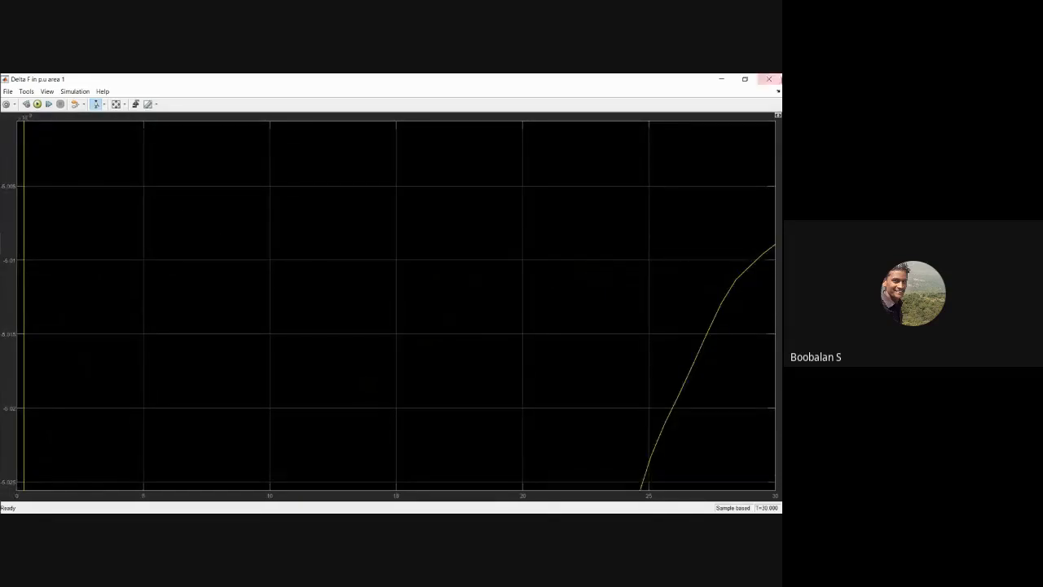
{"action": "left_click", "coordinate": [769, 79]}
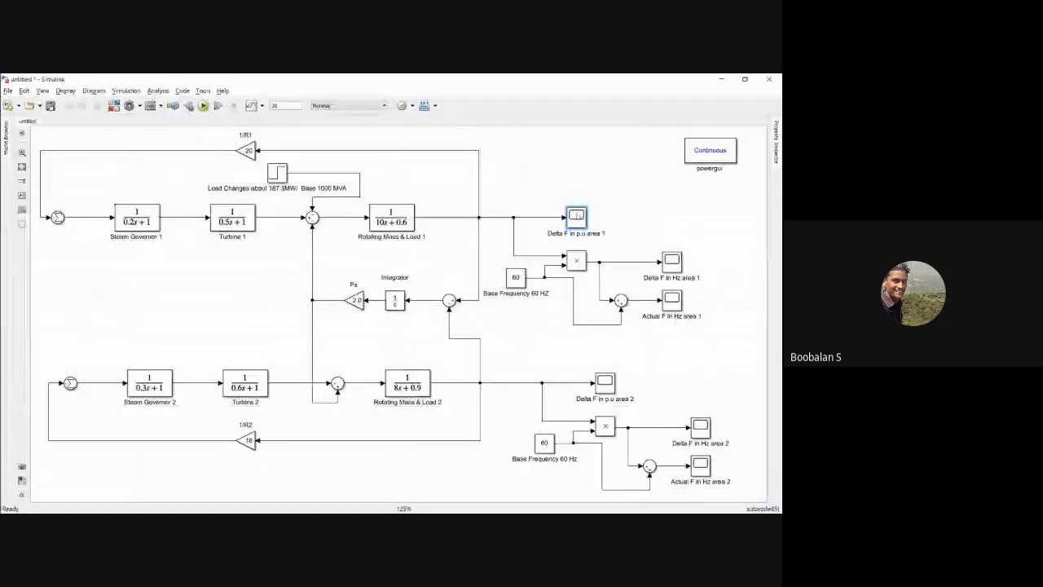
Step: Add a Display block above the Delta F in p.u area 1 scope and connect it to the same area 1 deviation signal
{"action": "double_click", "coordinate": [553, 166]}
{"action": "type", "text": "d"}
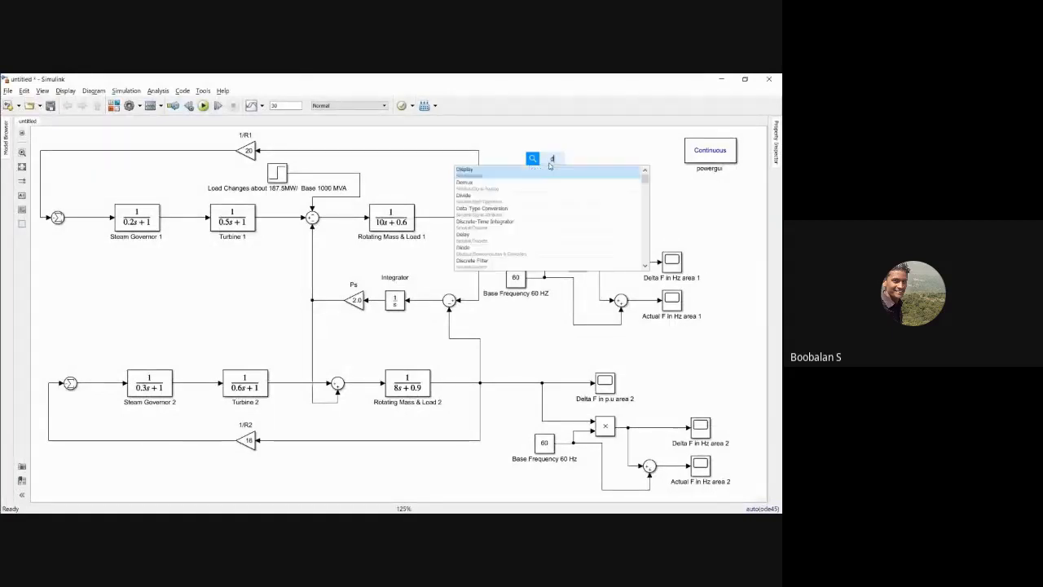
{"action": "type", "text": "isplay"}
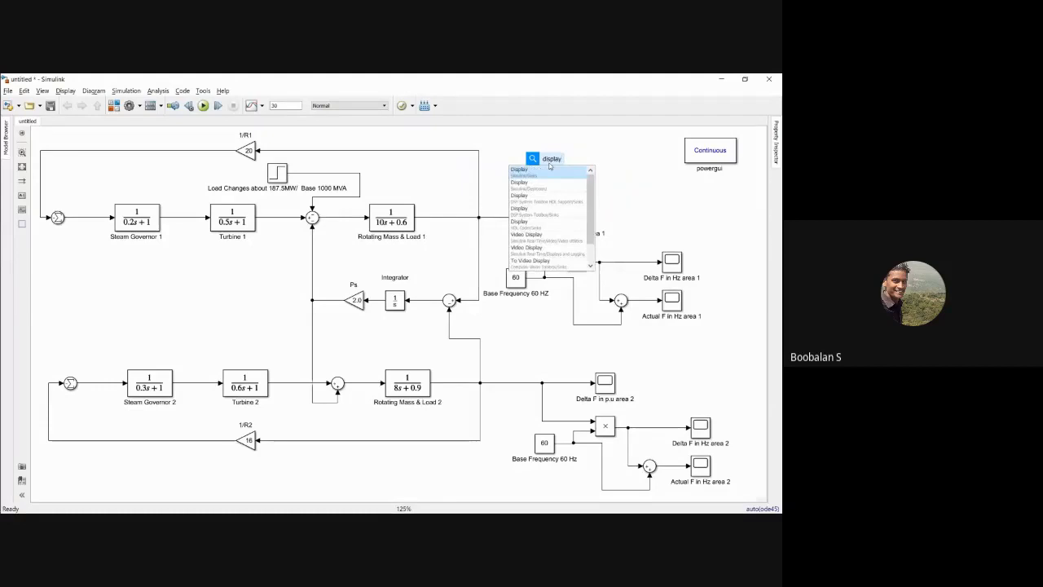
{"action": "left_click", "coordinate": [550, 173]}
{"action": "left_click_drag", "start_coordinate": [526, 169], "coordinate": [513, 217]}
{"action": "left_click_drag", "start_coordinate": [585, 163], "coordinate": [572, 165]}
Step: Label the new display block "Delta F in P.U area 1", reusing the scope's name
{"action": "left_click", "coordinate": [568, 228]}
{"action": "double_click", "coordinate": [564, 234]}
{"action": "key", "text": "ctrl+c"}
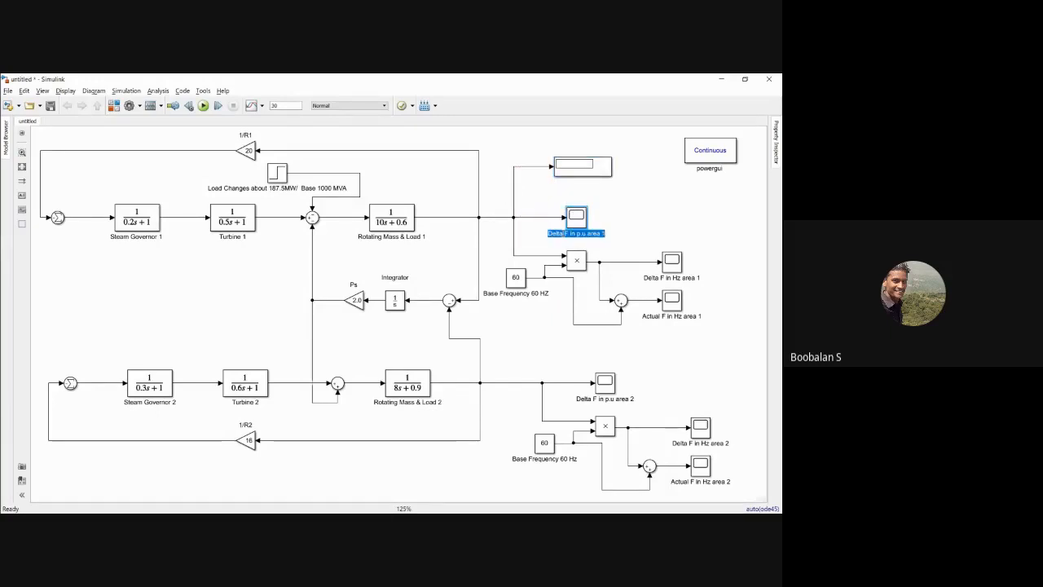
{"action": "left_click", "coordinate": [577, 172]}
{"action": "double_click", "coordinate": [579, 183]}
{"action": "key", "text": "BackSpace"}
{"action": "key", "text": "ctrl+v"}
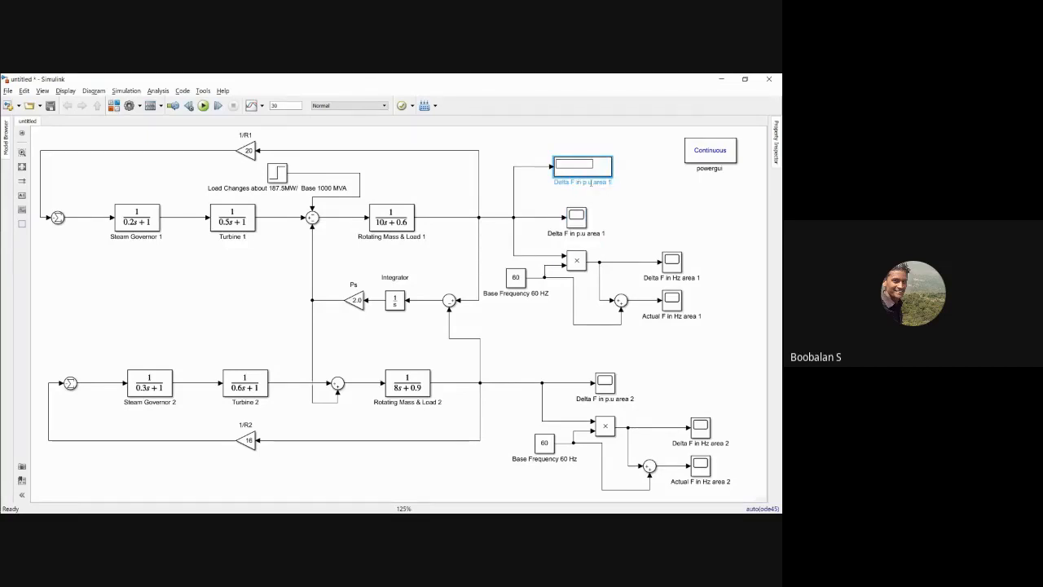
{"action": "key", "text": "BackSpace"}
{"action": "key", "text": "BackSpace"}
{"action": "key", "text": "BackSpace"}
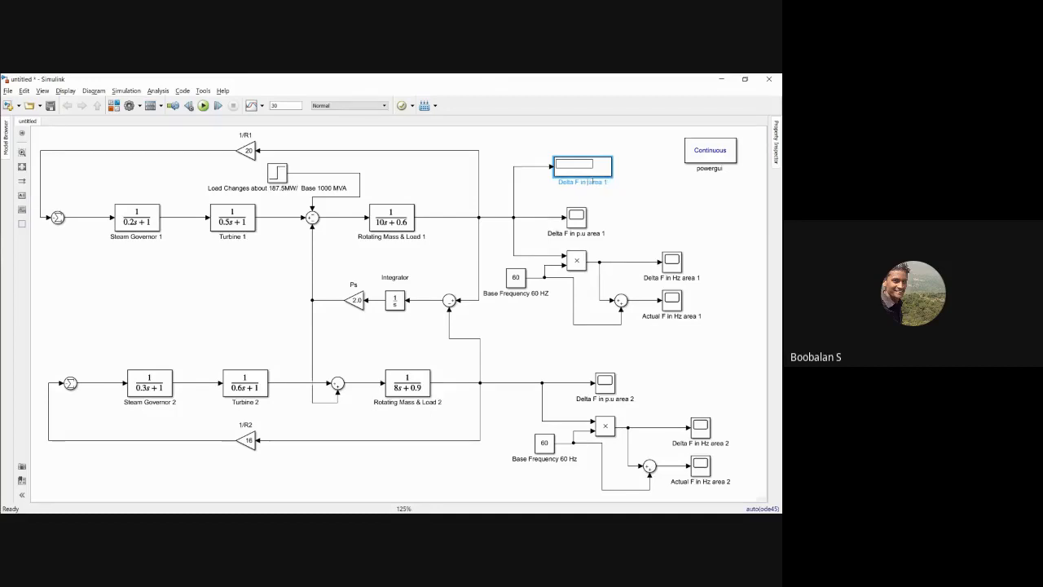
{"action": "type", "text": "P.U"}
{"action": "left_click", "coordinate": [642, 196]}
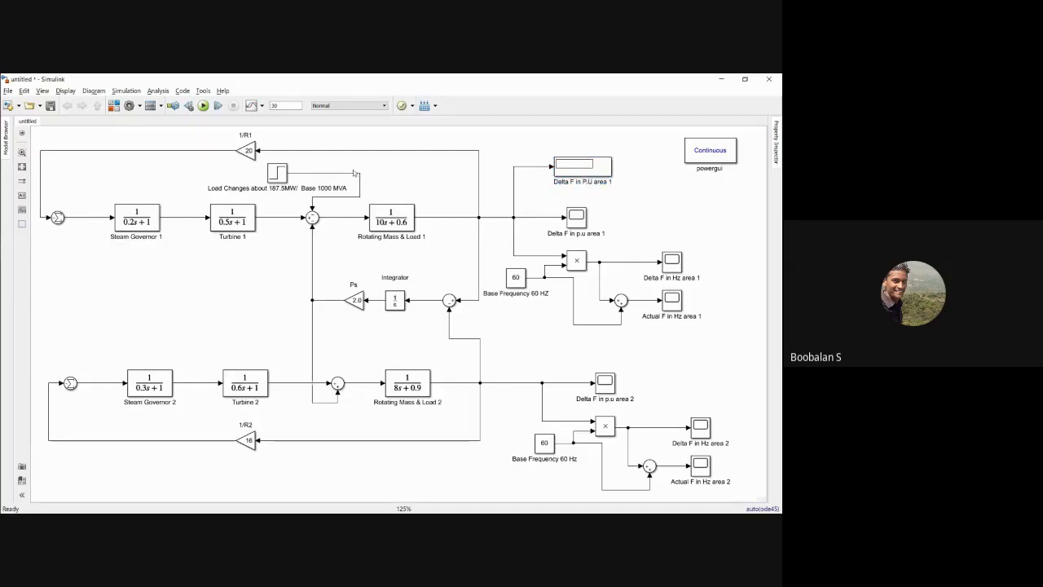
Step: Run the simulation and check the Delta F in P.U area 1 display
{"action": "left_click", "coordinate": [203, 105]}
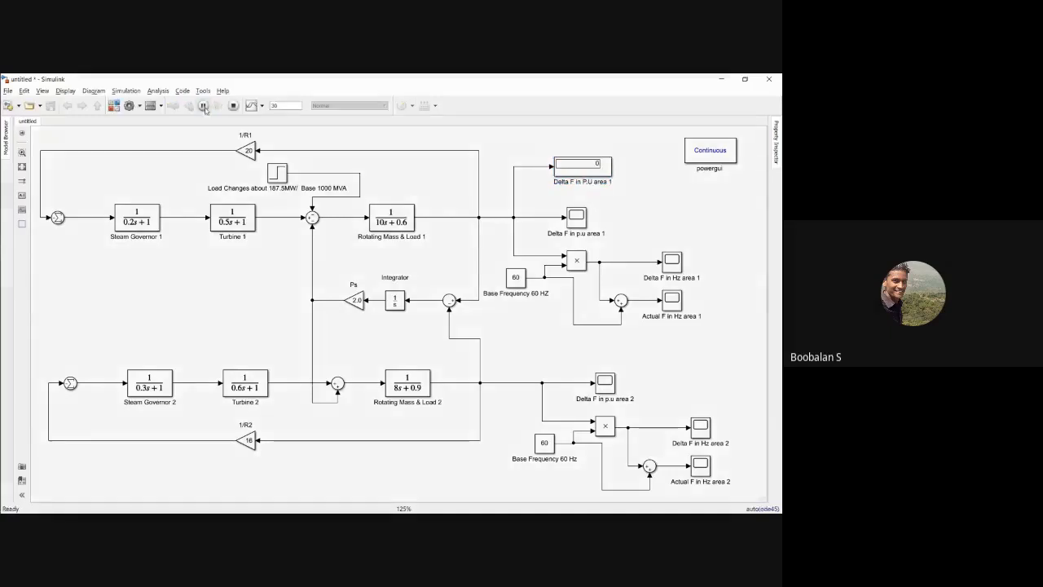
{"action": "left_click", "coordinate": [568, 164]}
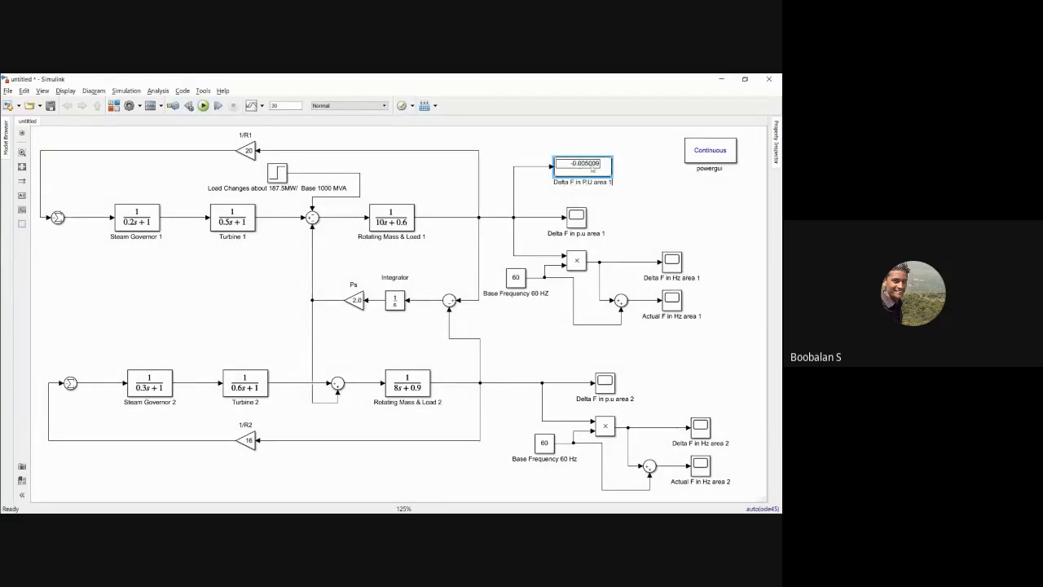
Step: Switch to the textbook PDF and trace the per-unit steady-state frequency deviation formula of Example 12.4 through to its result
{"action": "key", "text": "alt+Tab"}
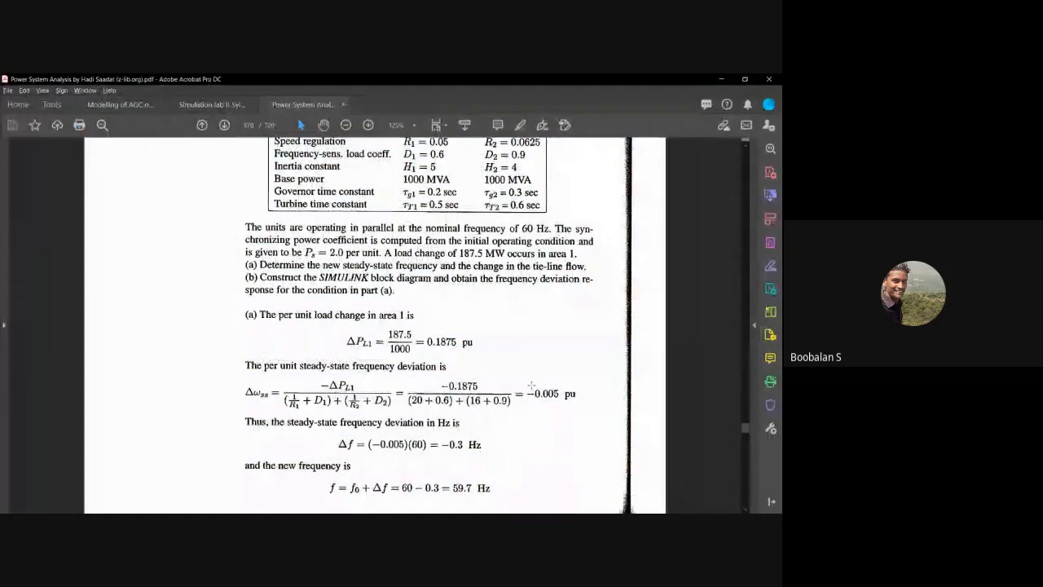
{"action": "left_click_drag", "start_coordinate": [534, 394], "coordinate": [563, 405]}
{"action": "left_click", "coordinate": [474, 374]}
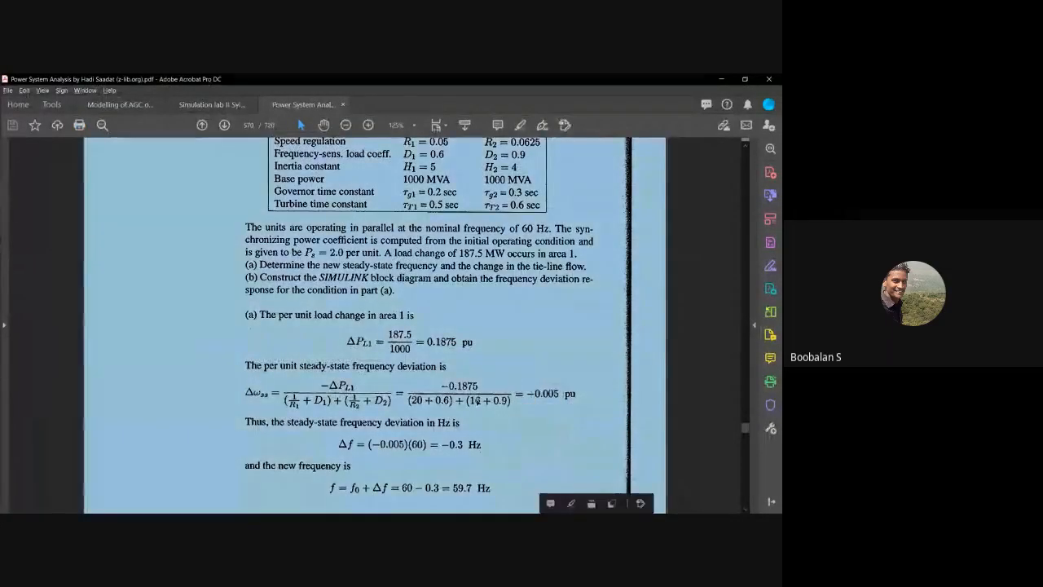
{"action": "left_click", "coordinate": [473, 374]}
{"action": "left_click_drag", "start_coordinate": [289, 384], "coordinate": [376, 408]}
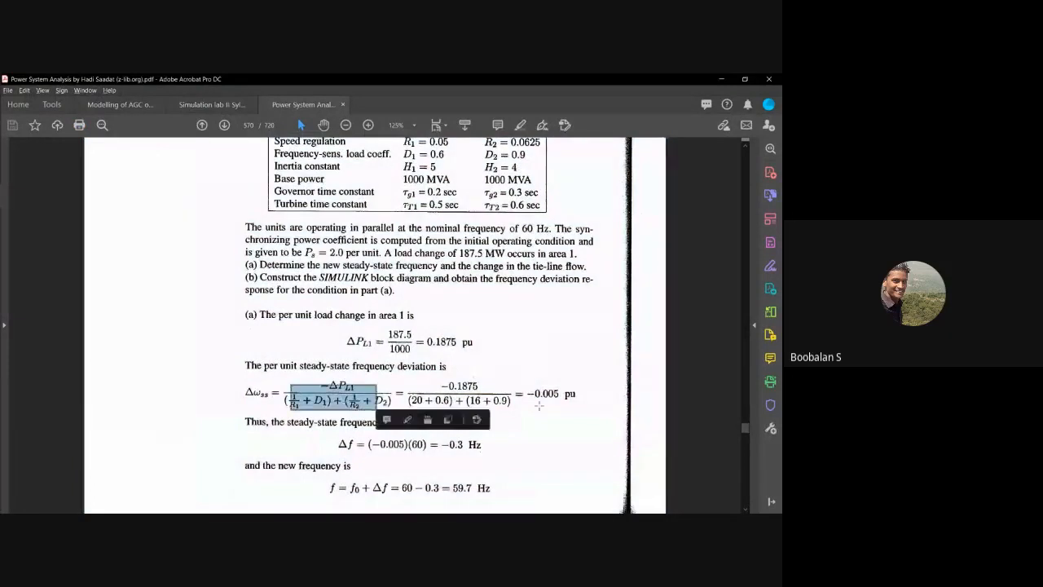
{"action": "left_click_drag", "start_coordinate": [551, 400], "coordinate": [557, 402]}
{"action": "left_click", "coordinate": [478, 388]}
{"action": "left_click", "coordinate": [324, 389]}
{"action": "left_click_drag", "start_coordinate": [289, 379], "coordinate": [391, 408]}
{"action": "left_click", "coordinate": [398, 384]}
{"action": "left_click", "coordinate": [294, 380]}
{"action": "left_click_drag", "start_coordinate": [294, 381], "coordinate": [375, 405]}
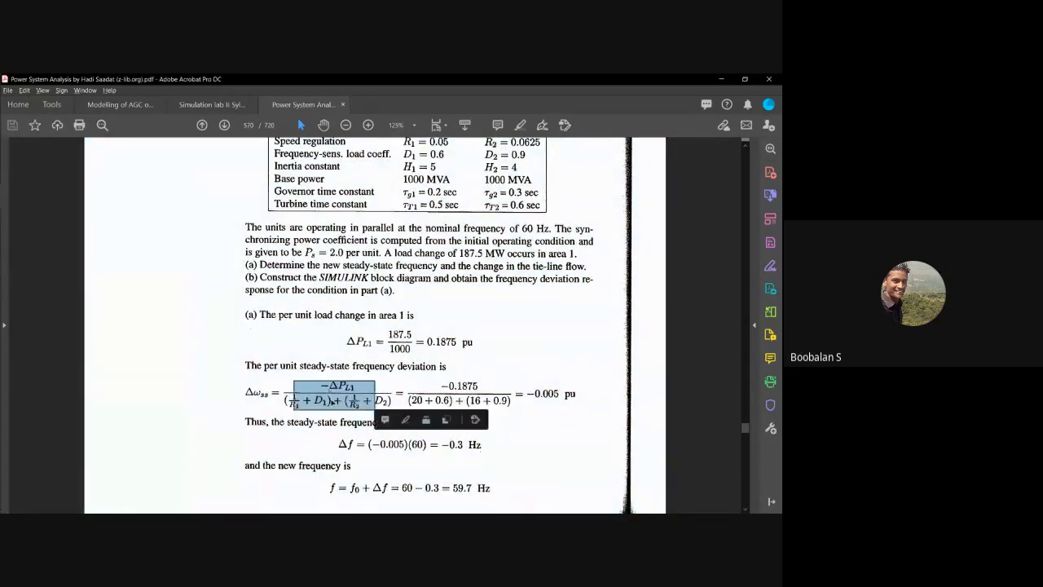
{"action": "left_click", "coordinate": [410, 390]}
{"action": "left_click", "coordinate": [293, 383]}
{"action": "left_click_drag", "start_coordinate": [293, 383], "coordinate": [370, 410]}
{"action": "left_click", "coordinate": [331, 388]}
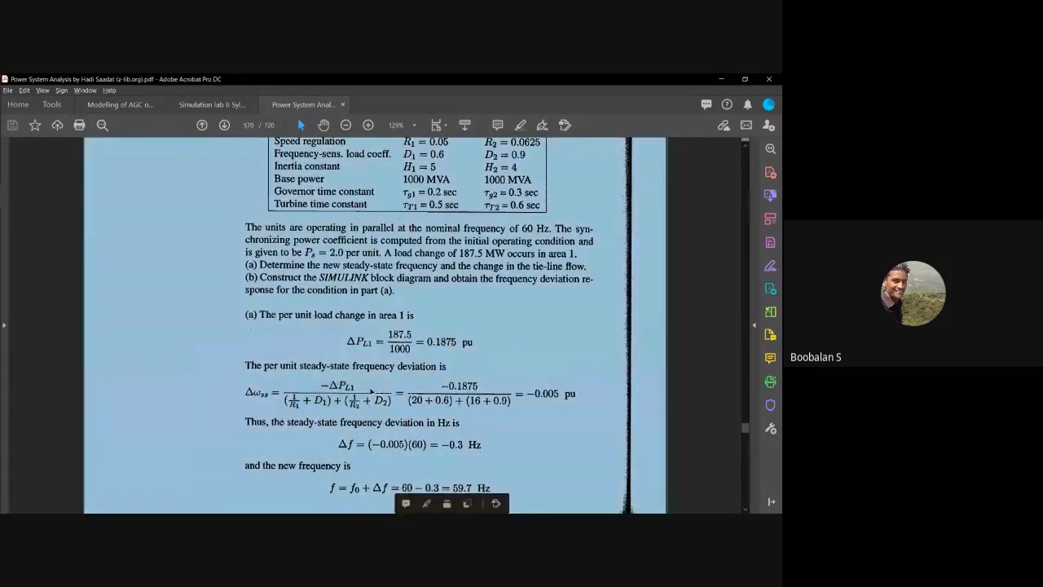
{"action": "left_click", "coordinate": [515, 393]}
{"action": "left_click_drag", "start_coordinate": [528, 384], "coordinate": [558, 401]}
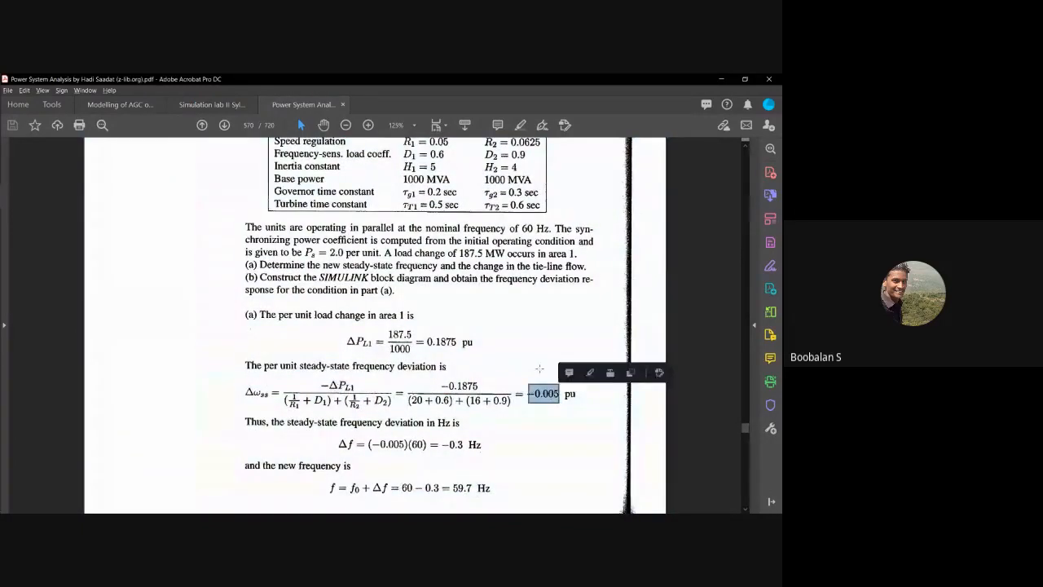
Step: Return to the Simulink model, copy the display above the Delta F in Hz area 1 scope and connect it to that scope's signal
{"action": "key", "text": "alt+Tab"}
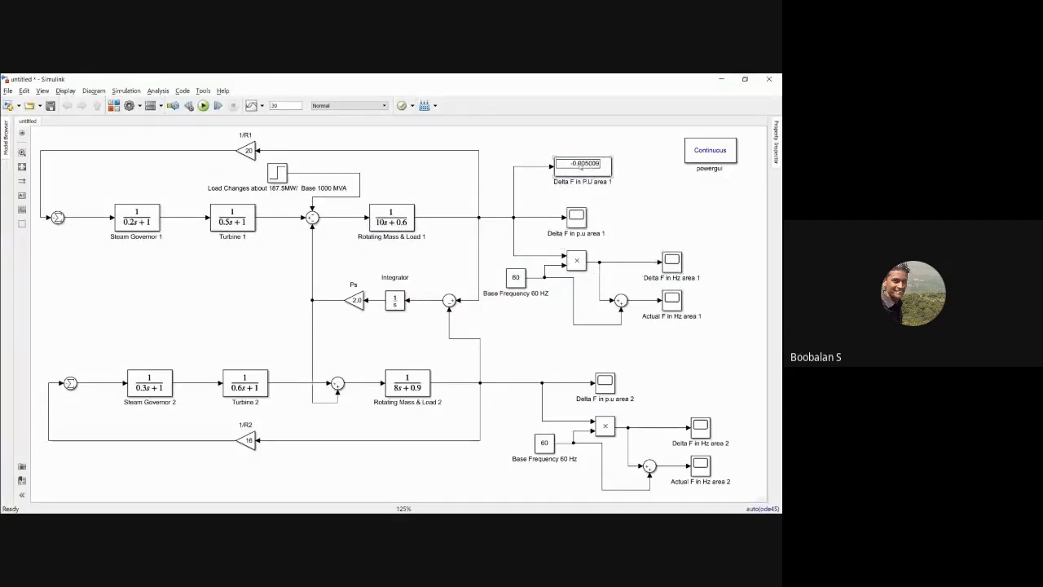
{"action": "left_click_drag", "start_coordinate": [593, 164], "coordinate": [682, 222]}
{"action": "mouse_move", "coordinate": [641, 222]}
{"action": "left_mouse_down"}
{"action": "mouse_move", "coordinate": [613, 246]}
{"action": "mouse_move", "coordinate": [617, 261]}
{"action": "left_mouse_up"}
Step: Rename the copied display as "Delta F in HZ area 1"
{"action": "left_click", "coordinate": [664, 276]}
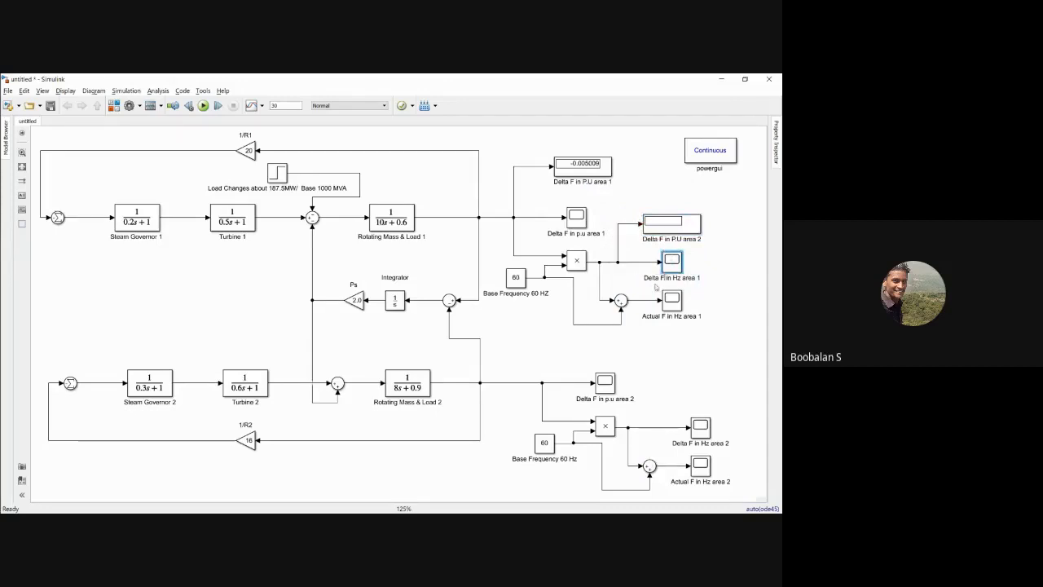
{"action": "key", "text": "ctrl+a"}
{"action": "key", "text": "ctrl+c"}
{"action": "left_click", "coordinate": [662, 237]}
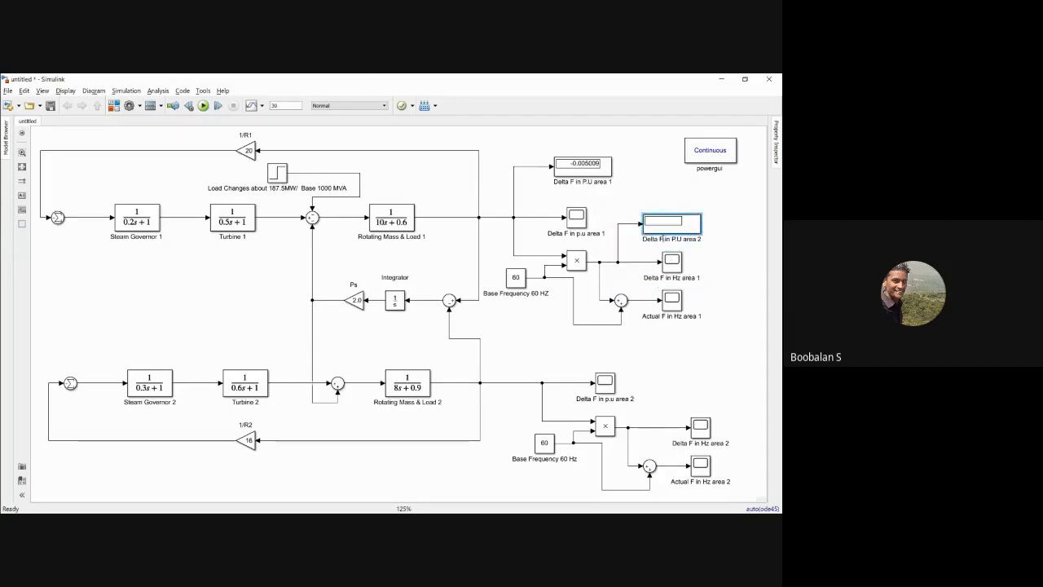
{"action": "key", "text": "ctrl+a"}
{"action": "key", "text": "ctrl+v"}
{"action": "left_click", "coordinate": [646, 197]}
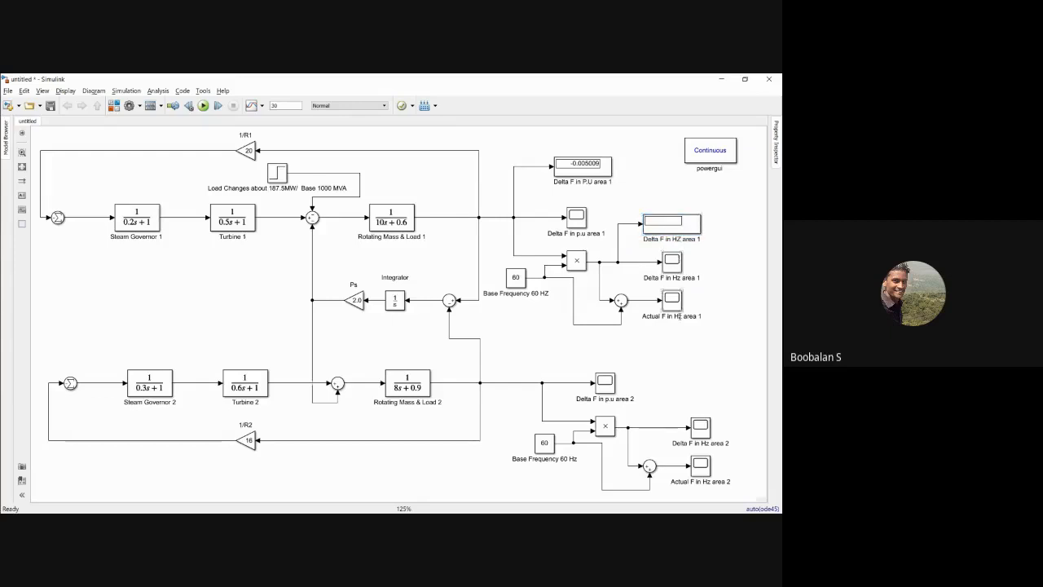
Step: Copy the display below the Actual F in Hz area 1 scope, connect it to that scope's signal and name it "Actual F in HZ area 1"
{"action": "left_click_drag", "start_coordinate": [674, 230], "coordinate": [635, 300]}
{"action": "double_click", "coordinate": [681, 349]}
{"action": "left_click", "coordinate": [680, 349]}
{"action": "key", "text": "BackSpace"}
{"action": "key", "text": "BackSpace"}
{"action": "key", "text": "BackSpace"}
{"action": "key", "text": "BackSpace"}
{"action": "key", "text": "BackSpace"}
{"action": "type", "text": "Act"}
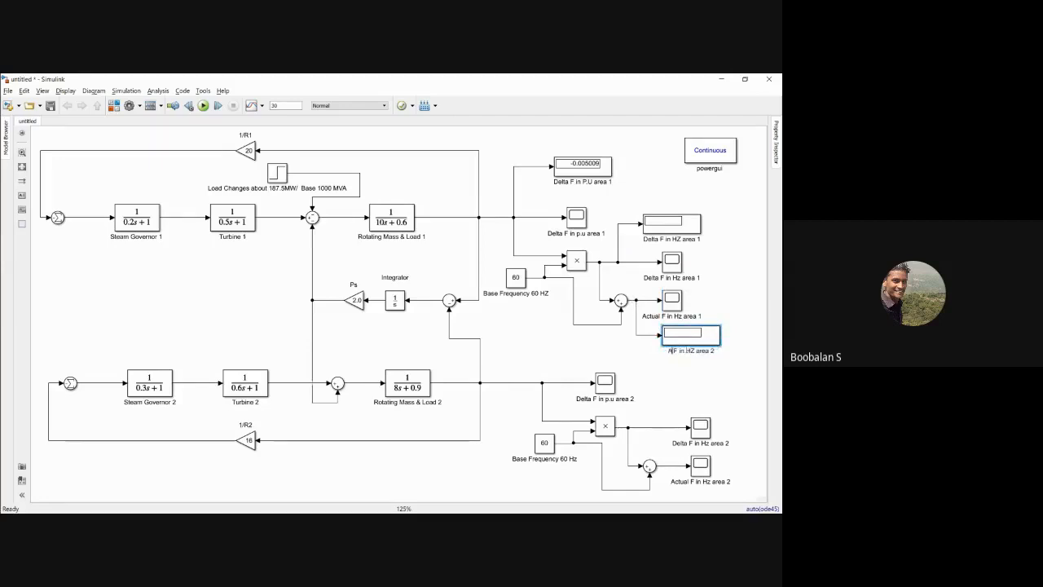
{"action": "type", "text": "ual"}
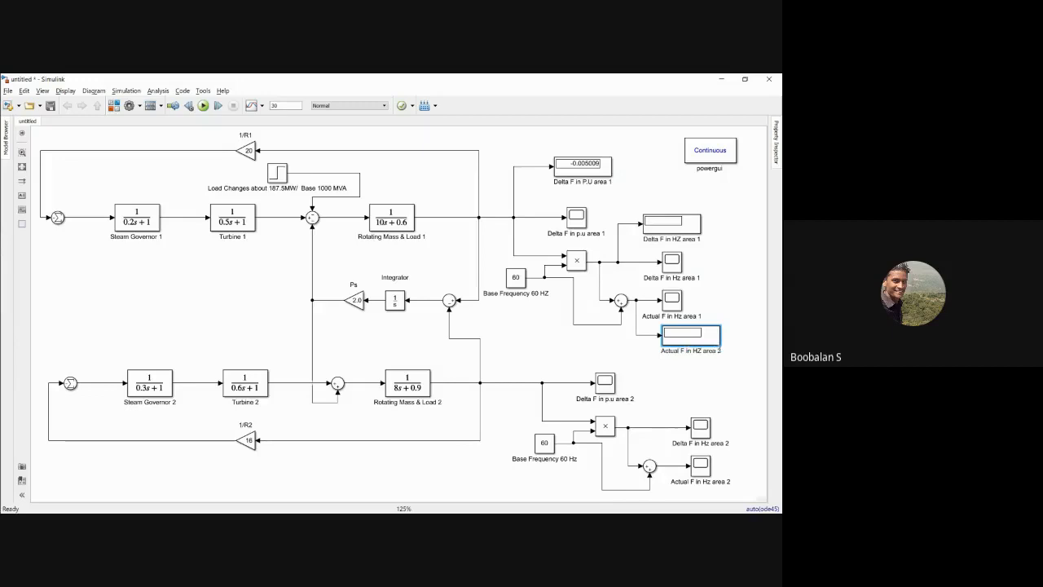
{"action": "key", "text": "BackSpace"}
{"action": "type", "text": "1"}
{"action": "left_click", "coordinate": [683, 374]}
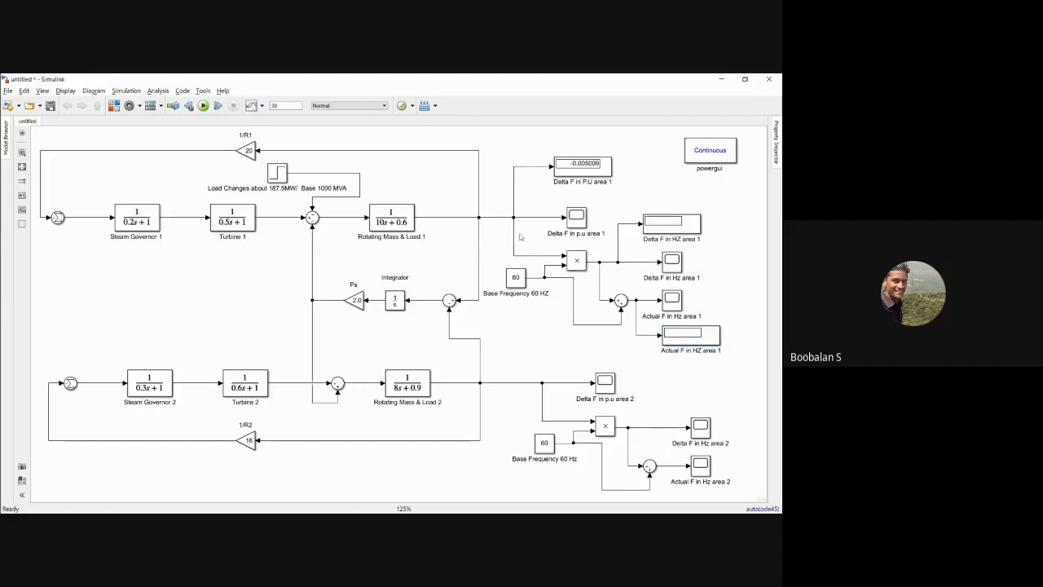
Step: Run the simulation and check the Delta F in HZ and Actual F in HZ displays of area 1
{"action": "left_click", "coordinate": [203, 107]}
{"action": "left_click", "coordinate": [672, 225]}
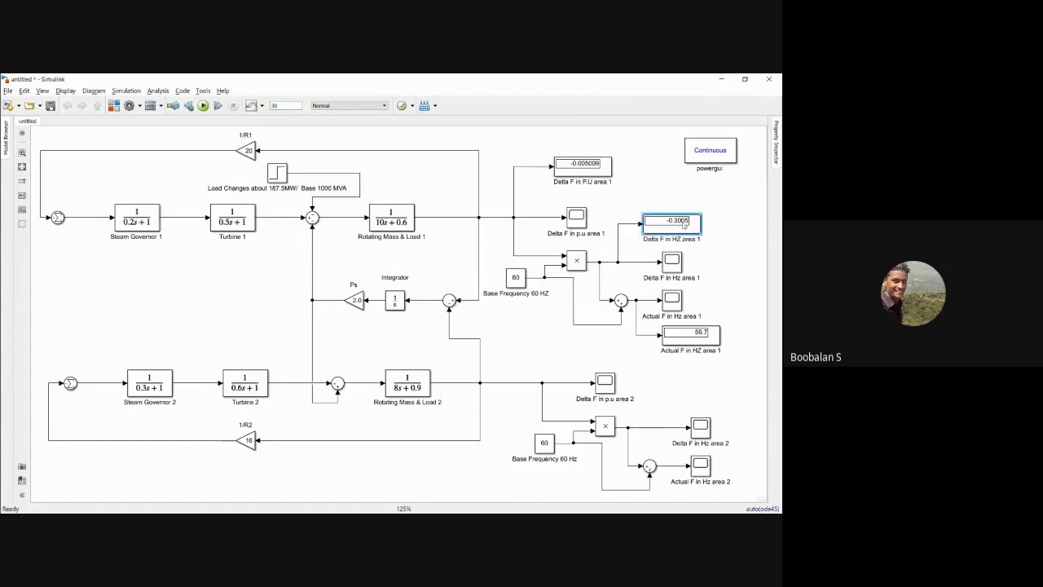
{"action": "left_click", "coordinate": [674, 334]}
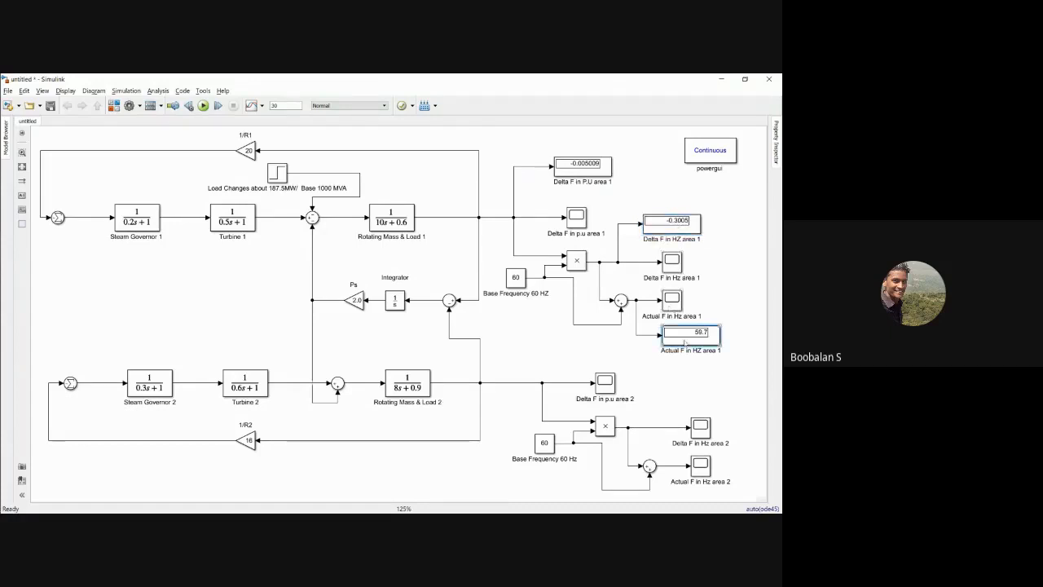
{"action": "left_click", "coordinate": [673, 368]}
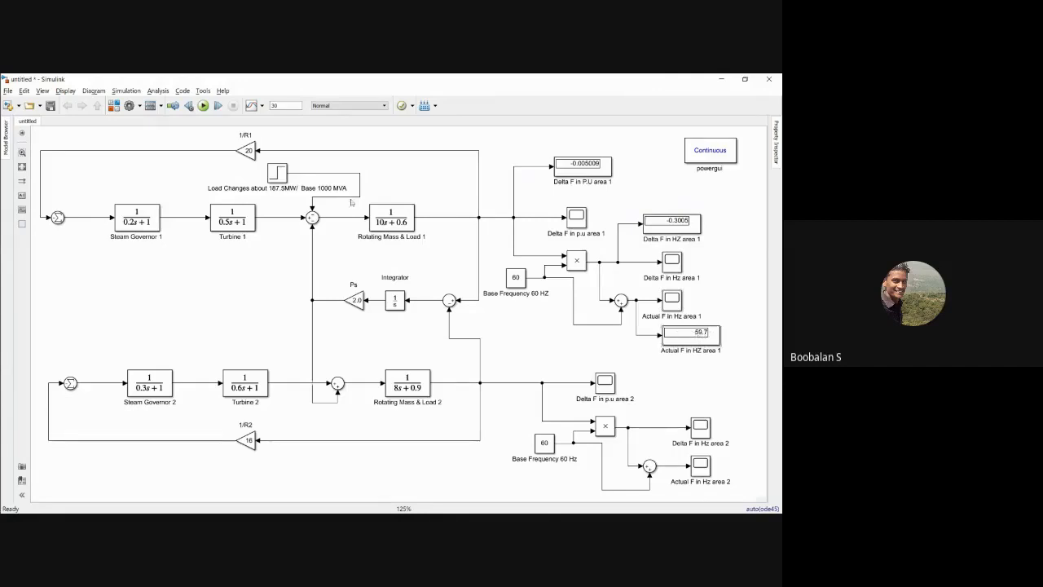
{"action": "left_click", "coordinate": [680, 335]}
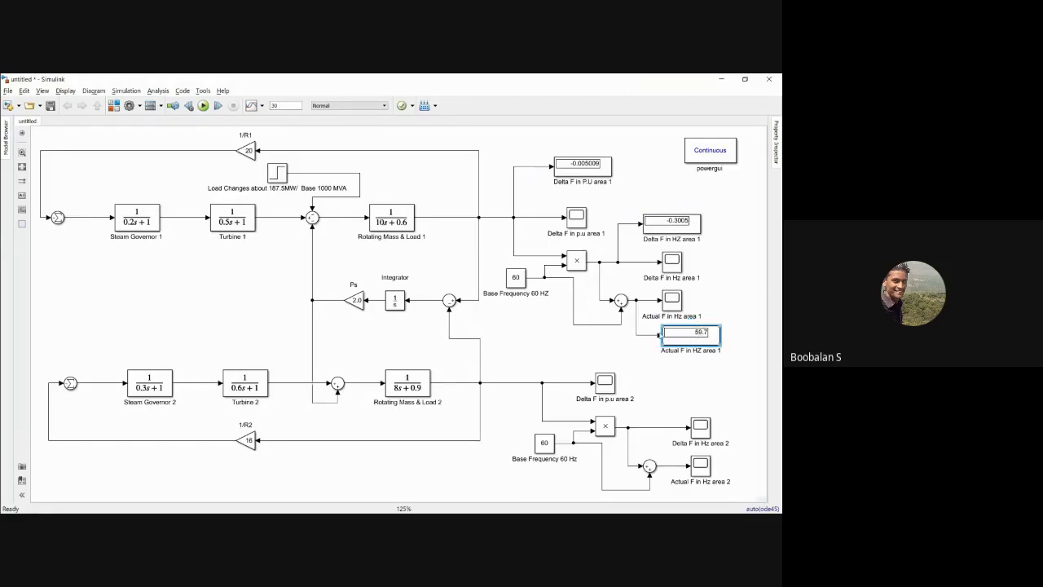
Step: Compare the area 1 display readings with the frequency deviation and new frequency calculated in Example 12.4 of the textbook
{"action": "key", "text": "alt+Tab"}
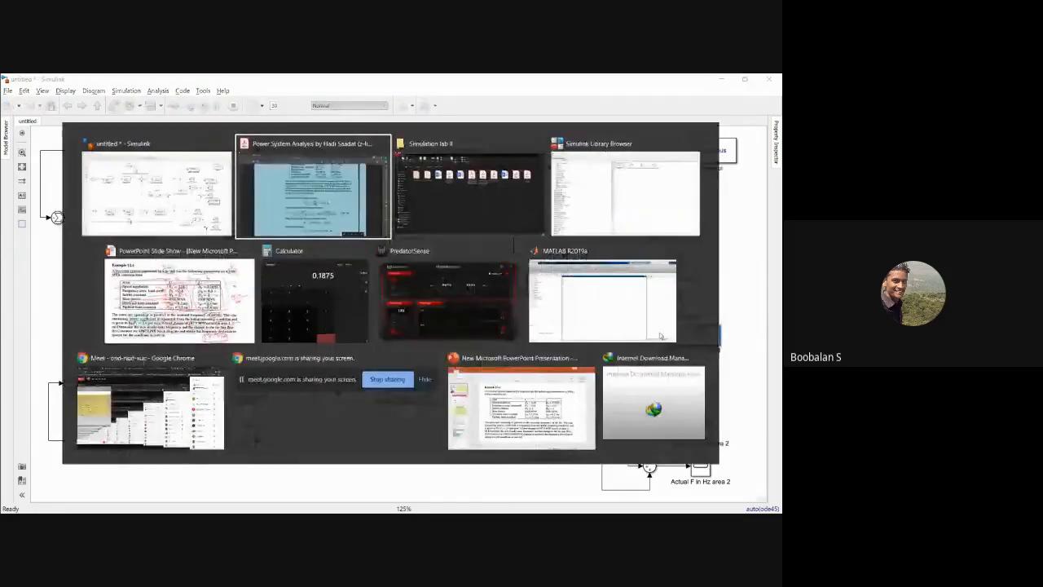
{"action": "key", "text": "alt+Tab"}
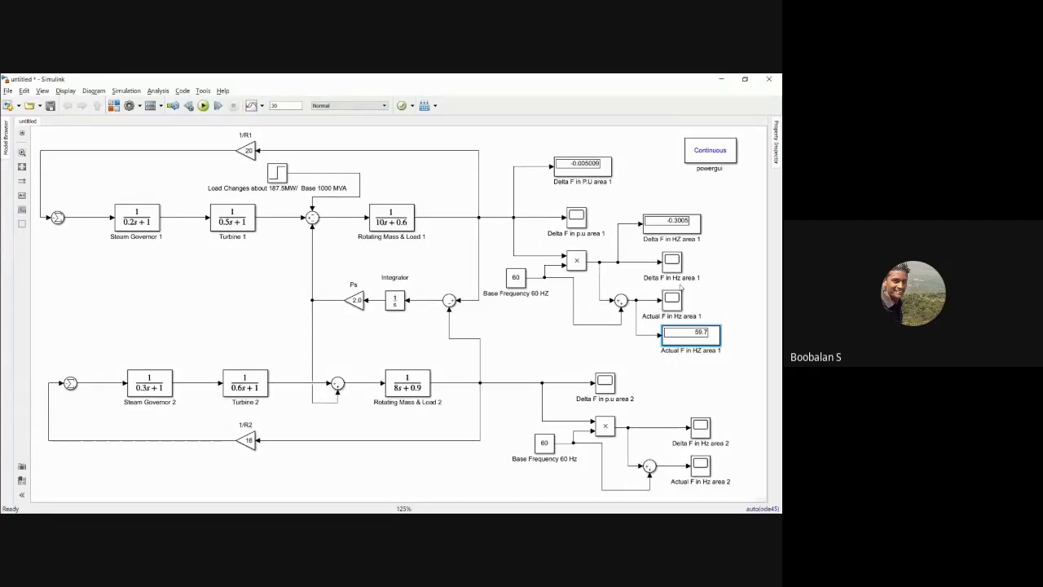
{"action": "key", "text": "alt+Tab"}
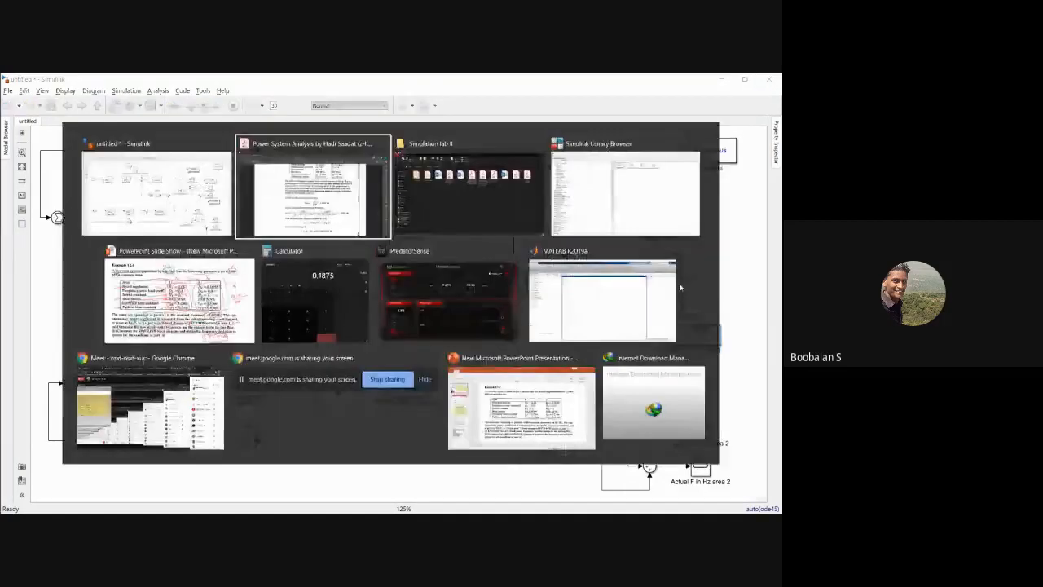
Step: Switch to the Google Meet call in Chrome to view the participant list
{"action": "key", "text": "alt+Tab"}
{"action": "key", "text": "Tab"}
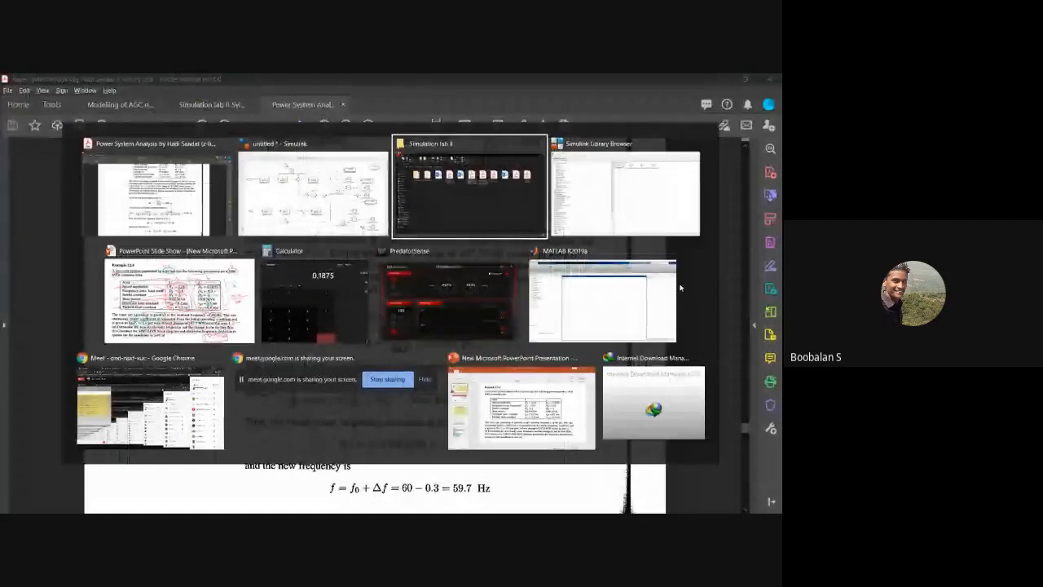
{"action": "key", "text": "Tab"}
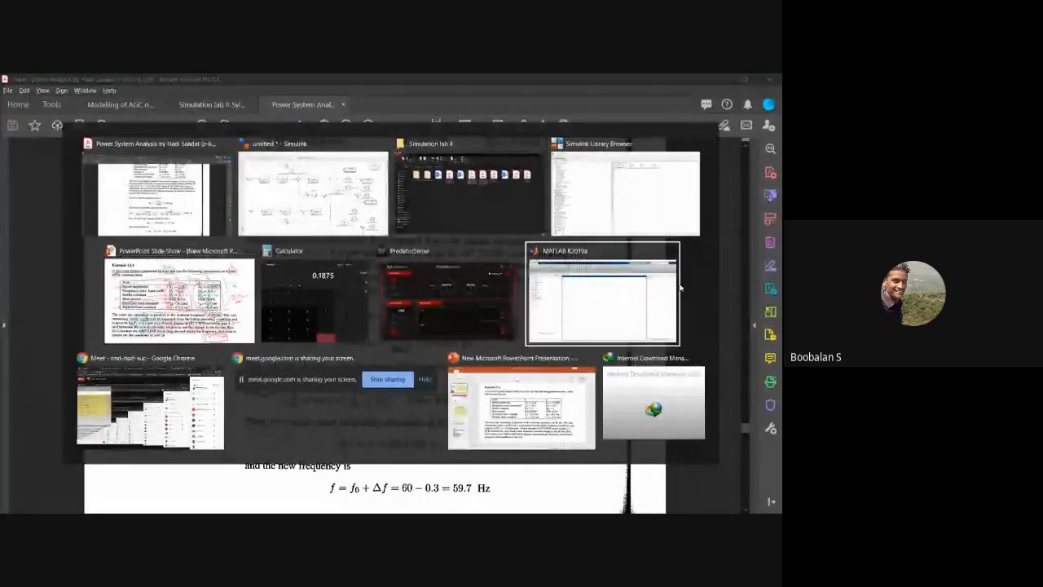
{"action": "key", "text": "Tab"}
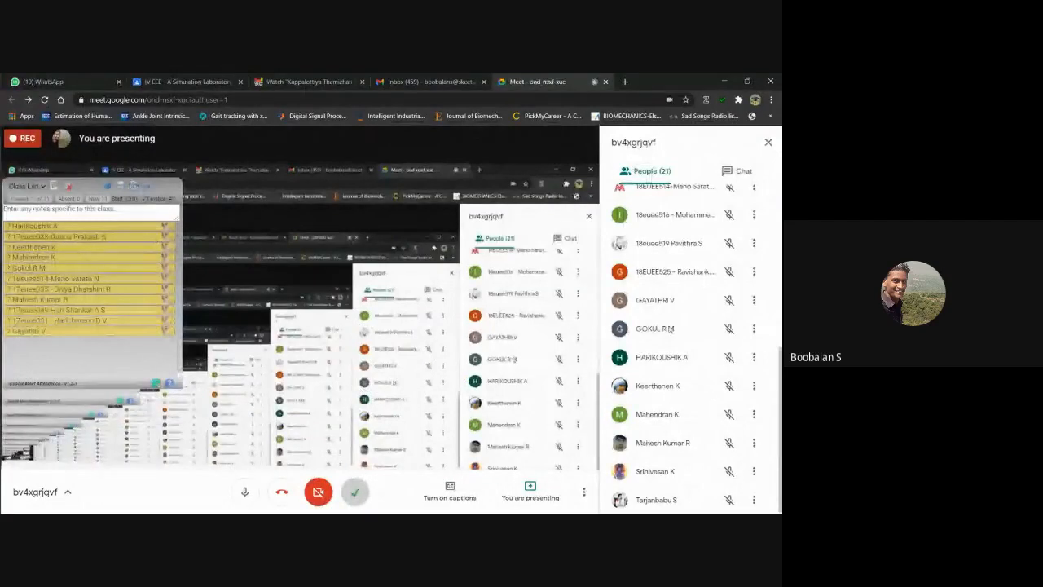
Step: Look through the participant list of the Meet call and return to the Simulink model
{"action": "scroll", "coordinate": [669, 329], "scroll_direction": "up", "scroll_amount": 4}
{"action": "scroll", "coordinate": [672, 328], "scroll_direction": "down", "scroll_amount": 4}
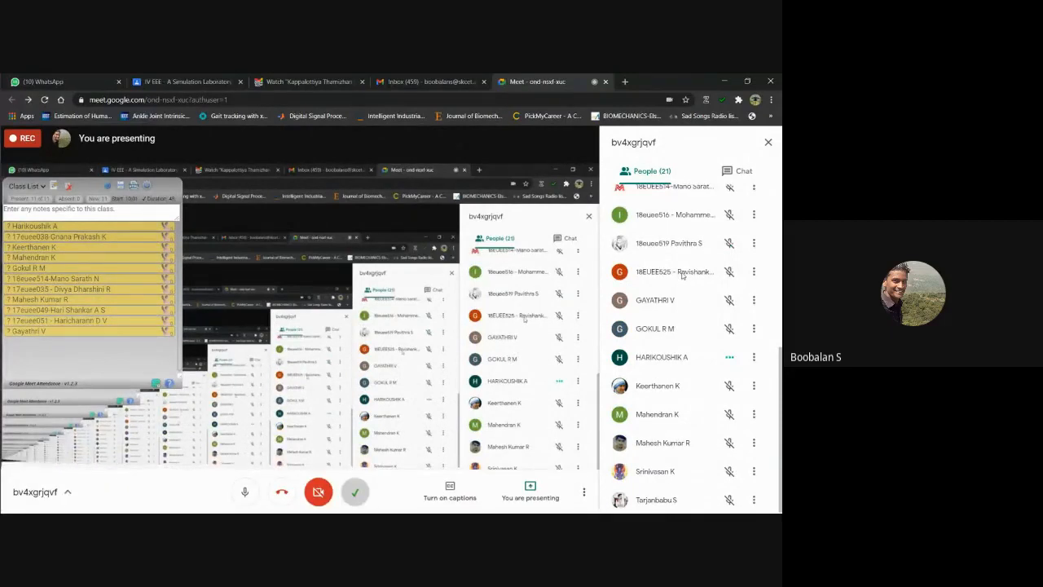
{"action": "scroll", "coordinate": [683, 275], "scroll_direction": "up", "scroll_amount": 3}
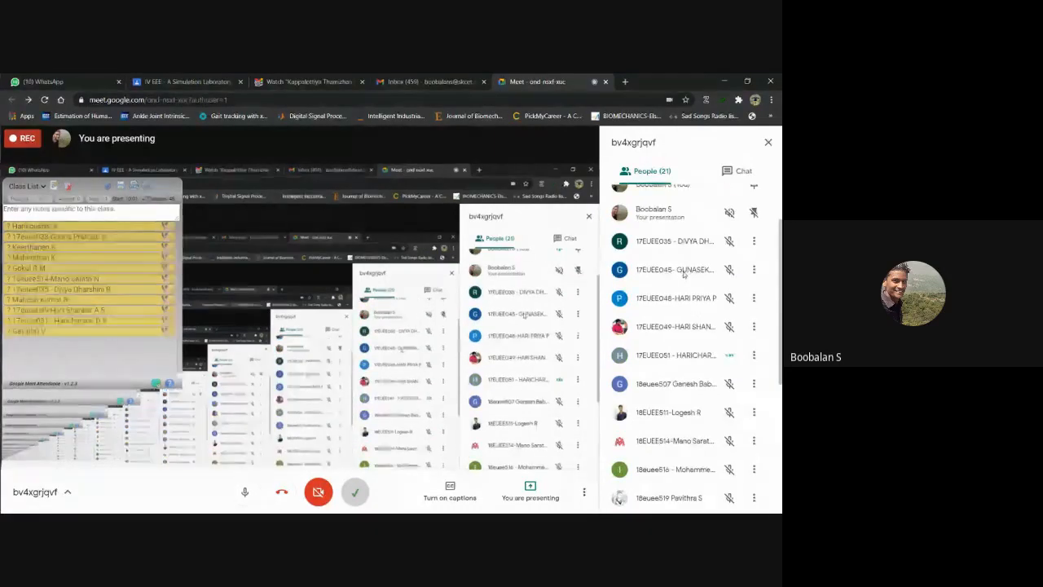
{"action": "scroll", "coordinate": [701, 254], "scroll_direction": "up", "scroll_amount": 2}
{"action": "scroll", "coordinate": [676, 251], "scroll_direction": "down", "scroll_amount": 4}
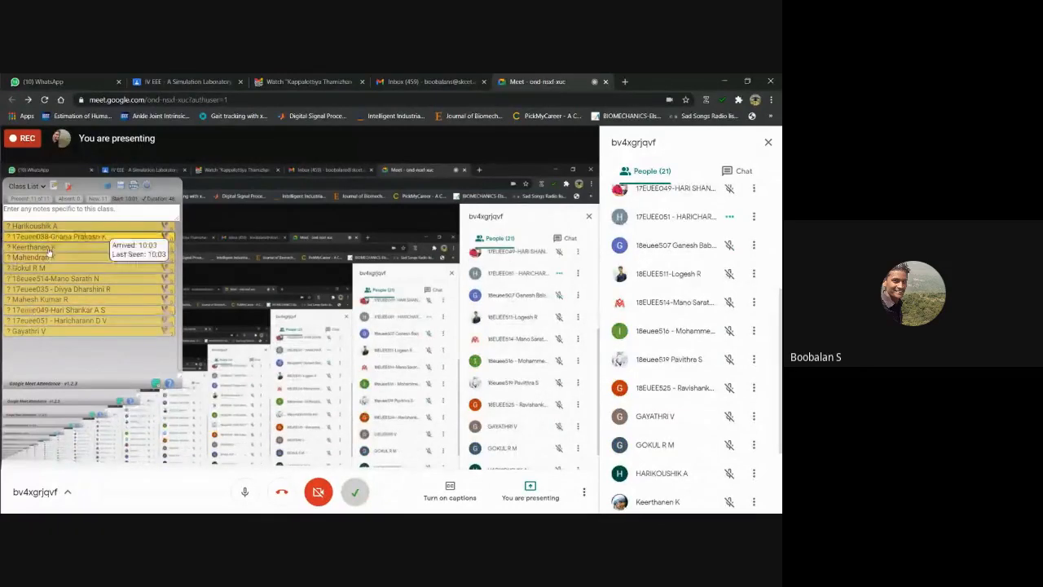
{"action": "left_click", "coordinate": [723, 80]}
{"action": "left_click", "coordinate": [722, 79]}
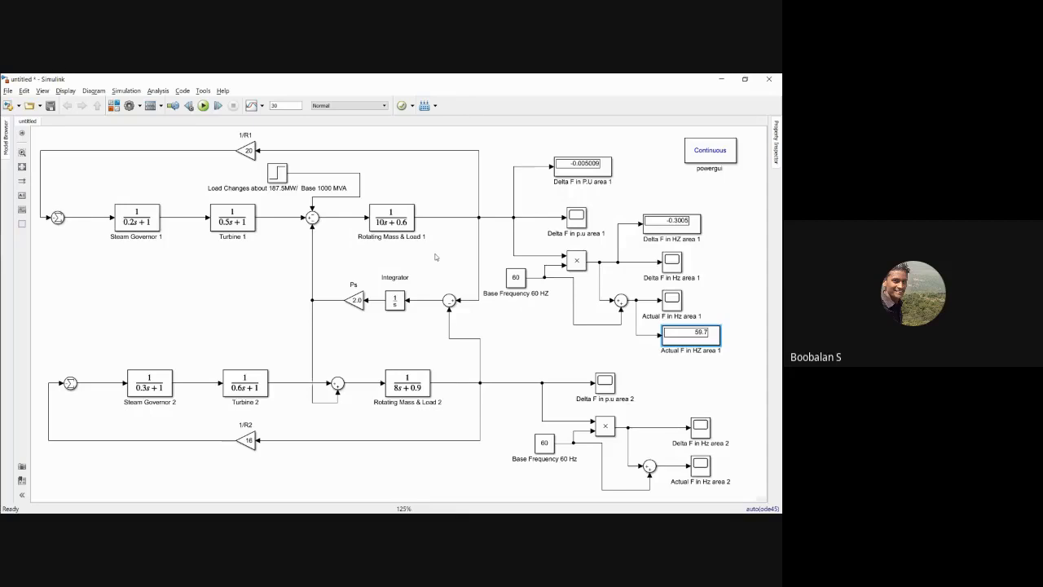
{"action": "left_click", "coordinate": [532, 339]}
{"action": "key", "text": "alt+Tab"}
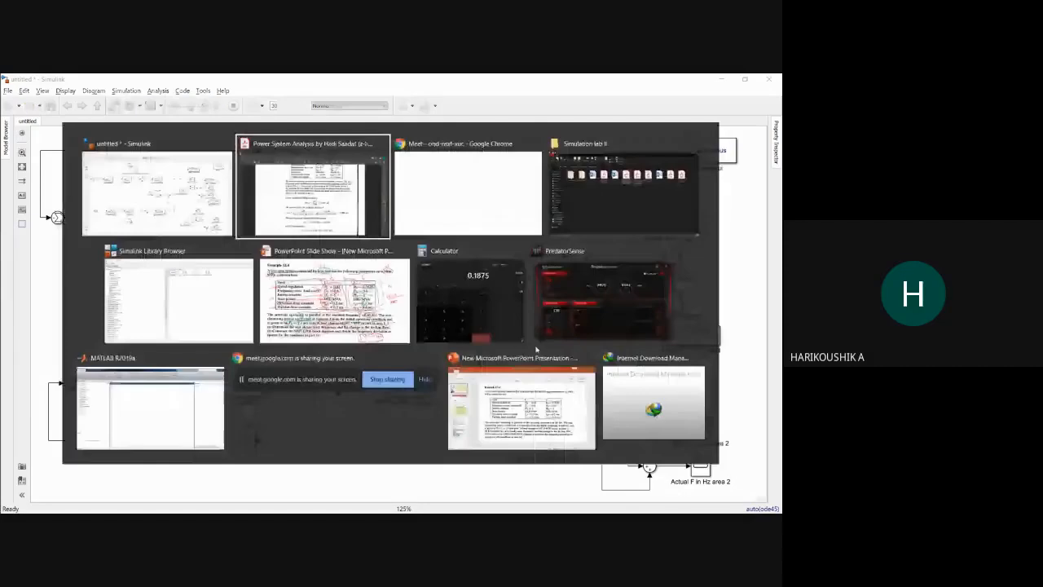
{"action": "key", "text": "alt+Tab"}
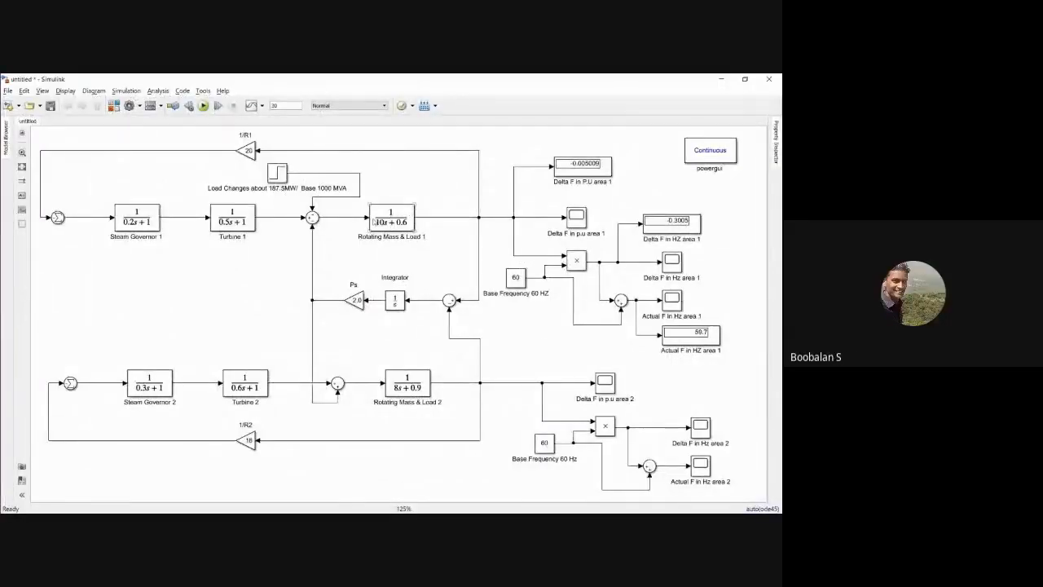
{"action": "left_click", "coordinate": [392, 221]}
{"action": "left_click", "coordinate": [392, 221]}
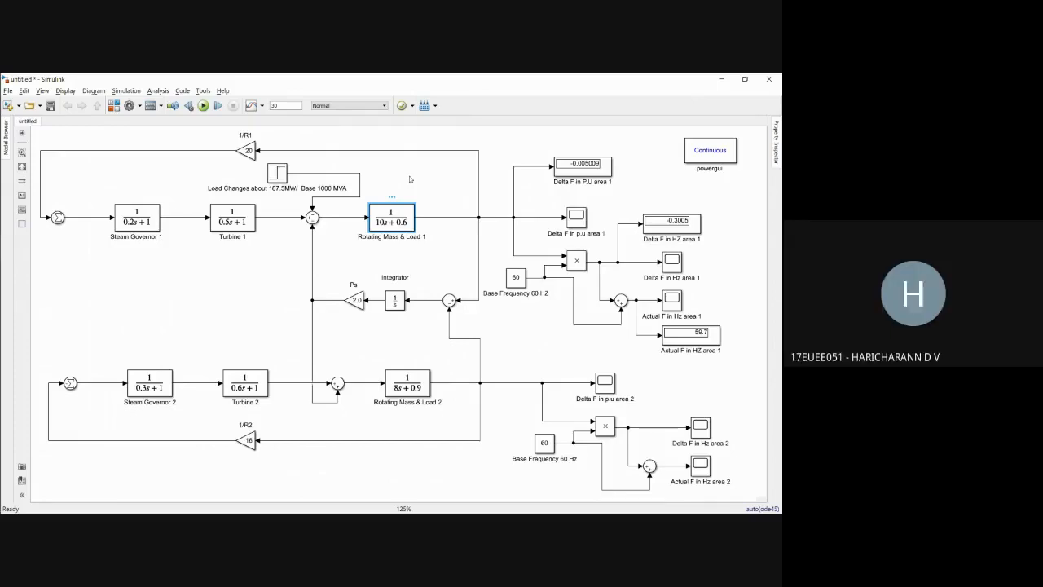
Step: Set the load change step block's initial and final values to 0, then run the simulation and check the area 1 displays
{"action": "left_click", "coordinate": [277, 173]}
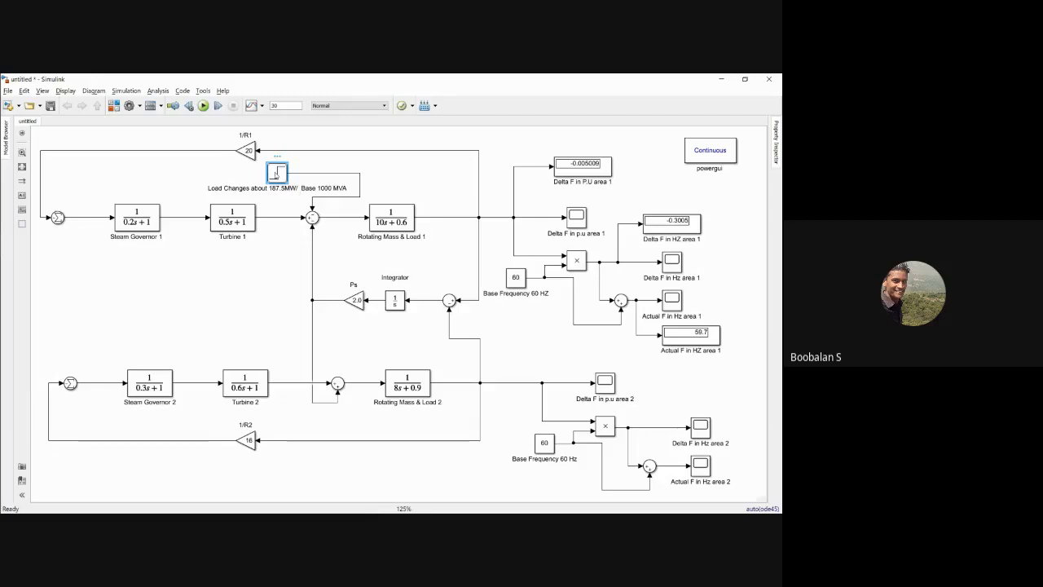
{"action": "double_click", "coordinate": [277, 173]}
{"action": "double_click", "coordinate": [326, 173]}
{"action": "type", "text": "0"}
{"action": "double_click", "coordinate": [332, 199]}
{"action": "type", "text": "0"}
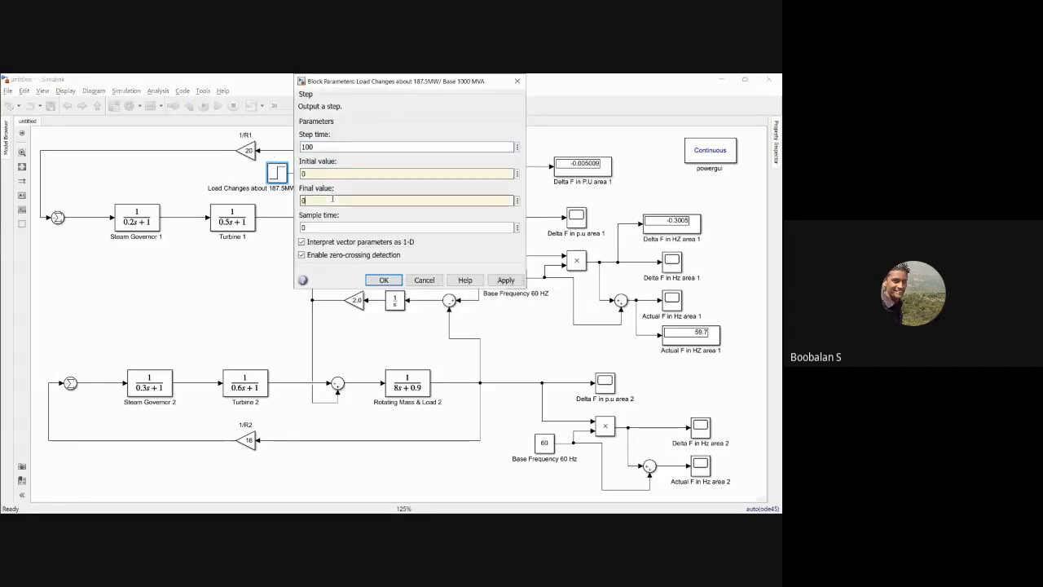
{"action": "left_click", "coordinate": [505, 279]}
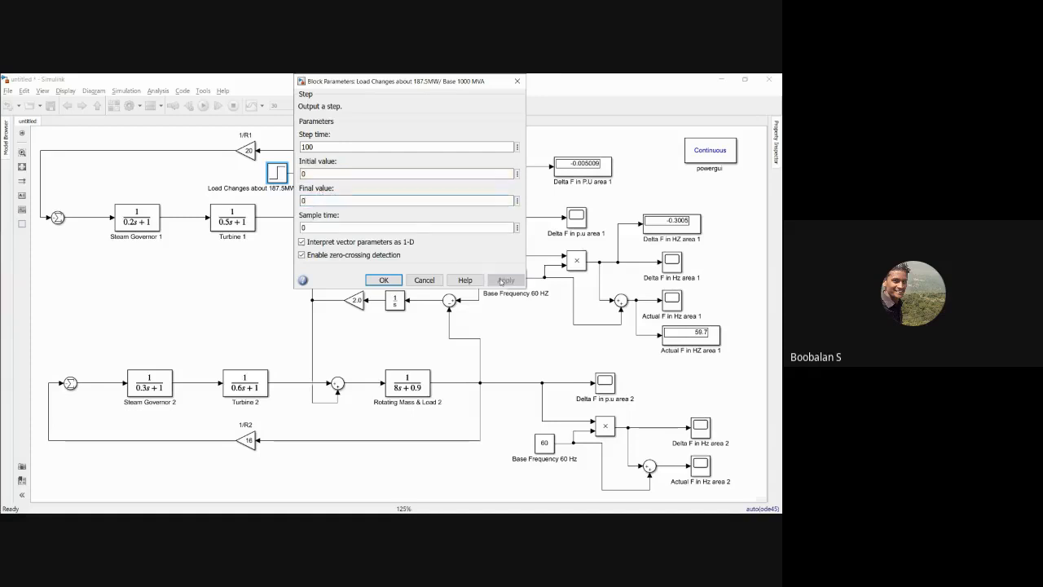
{"action": "left_click", "coordinate": [384, 279]}
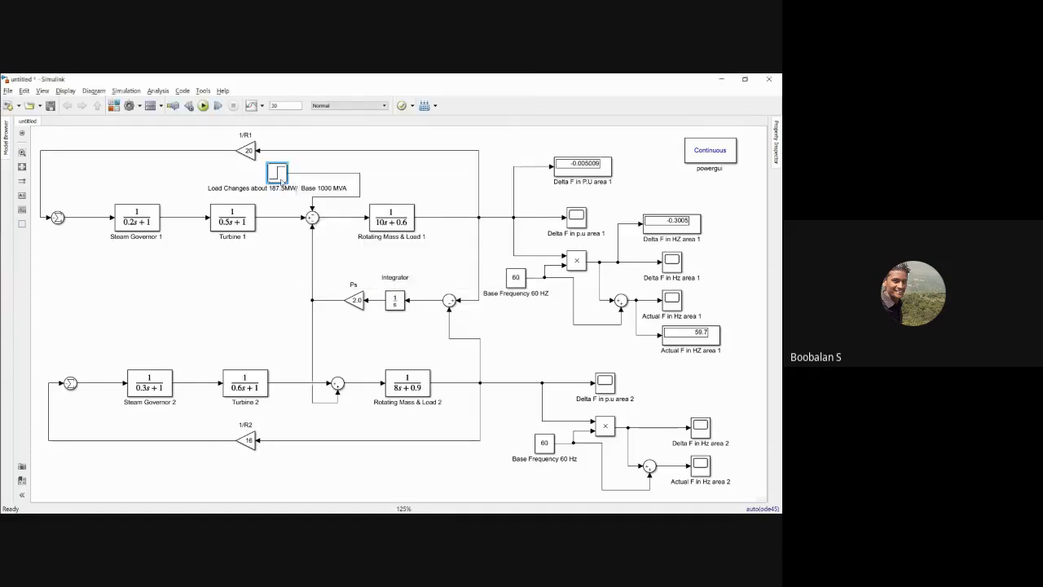
{"action": "double_click", "coordinate": [278, 175]}
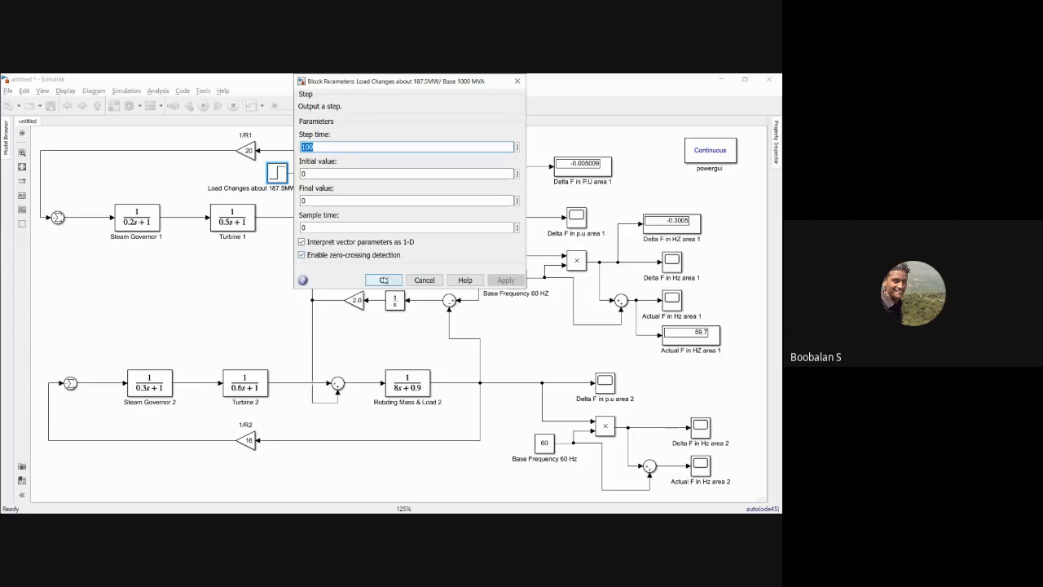
{"action": "left_click", "coordinate": [383, 280]}
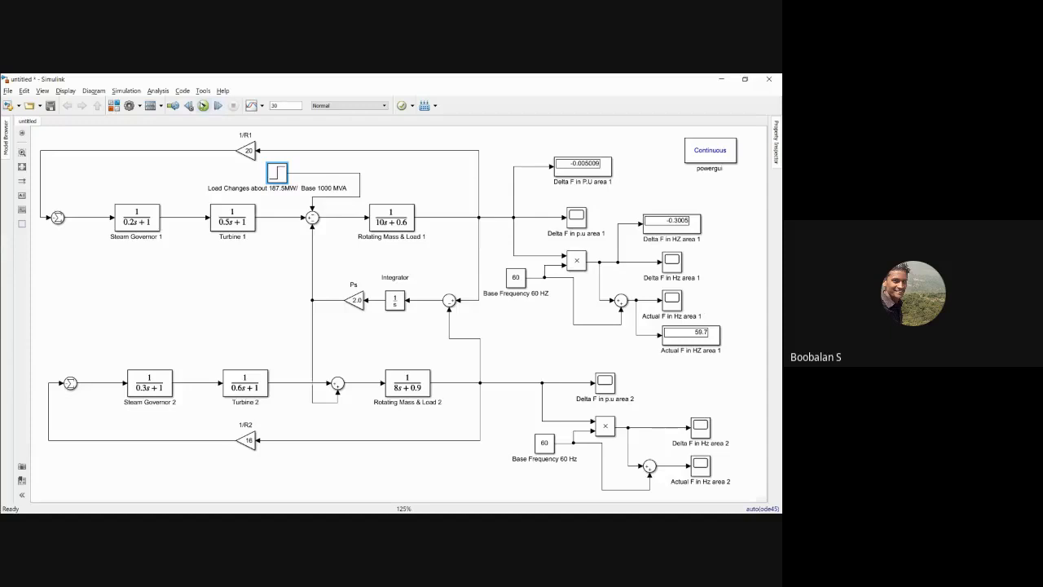
{"action": "left_click", "coordinate": [203, 106]}
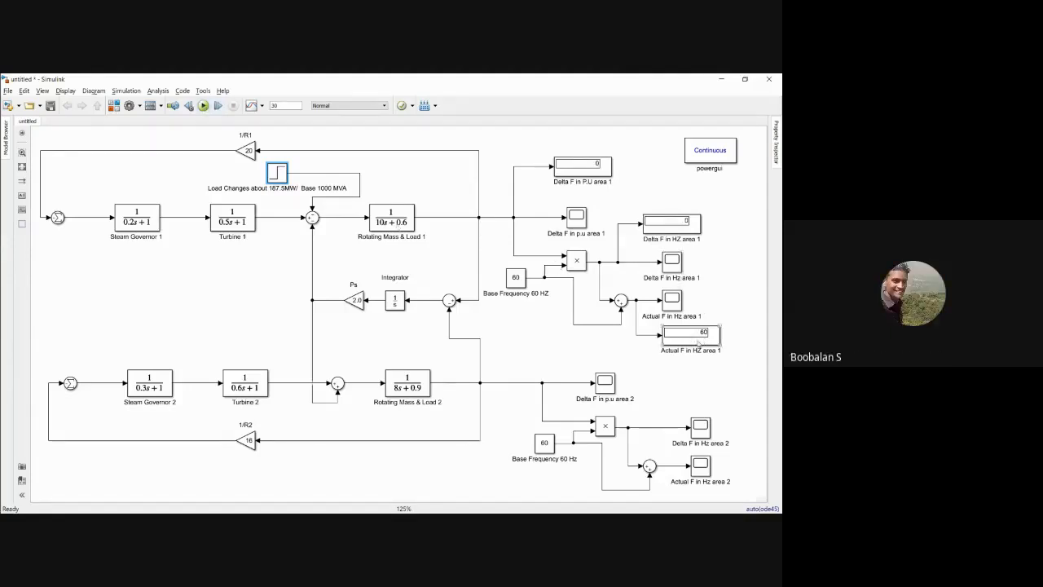
{"action": "left_click", "coordinate": [687, 363]}
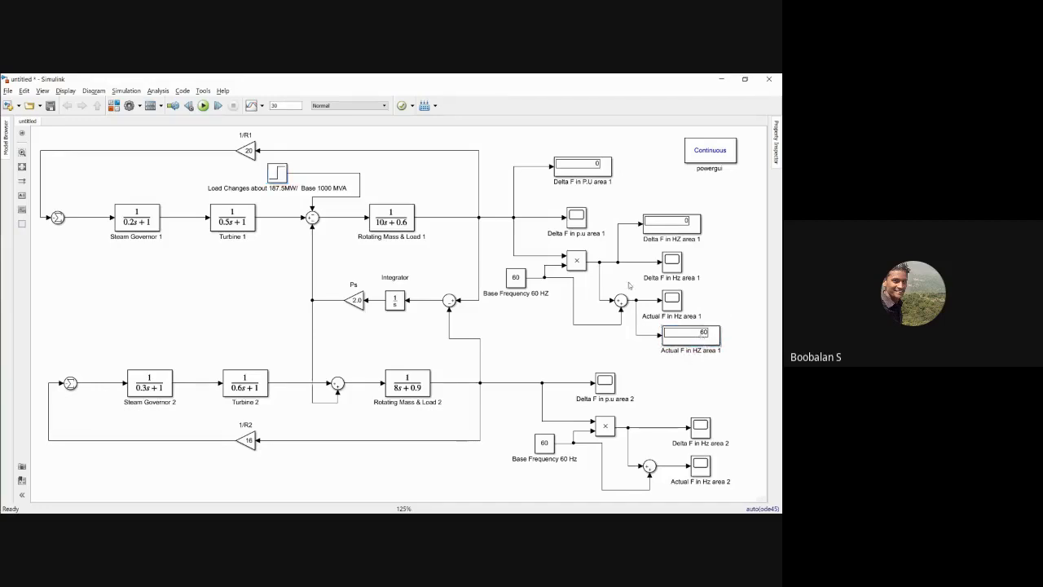
Step: Set the load change step block's initial and final values to 0.1875 and run the simulation
{"action": "double_click", "coordinate": [278, 174]}
{"action": "left_click", "coordinate": [312, 172]}
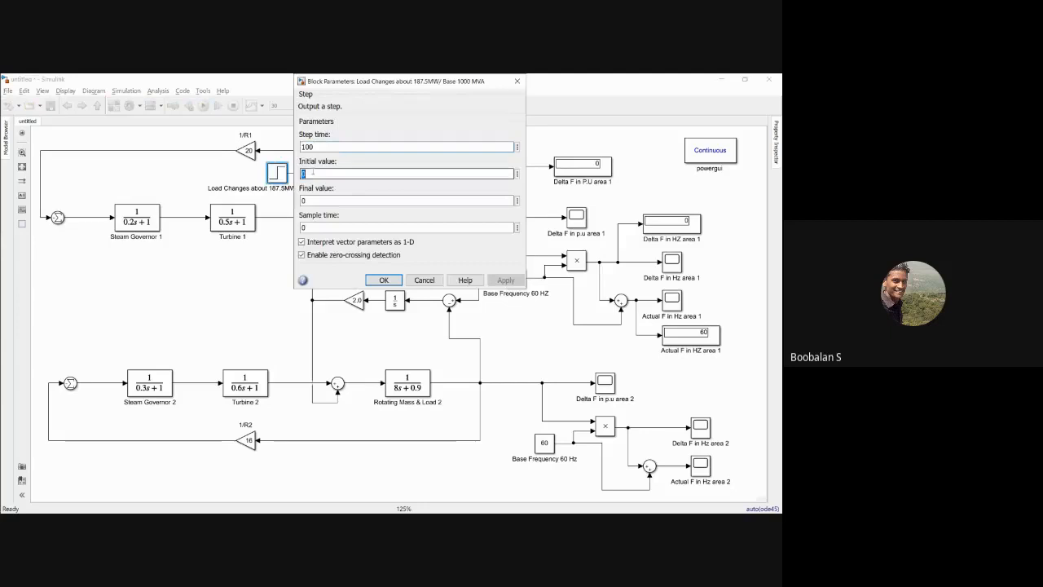
{"action": "type", "text": ".187"}
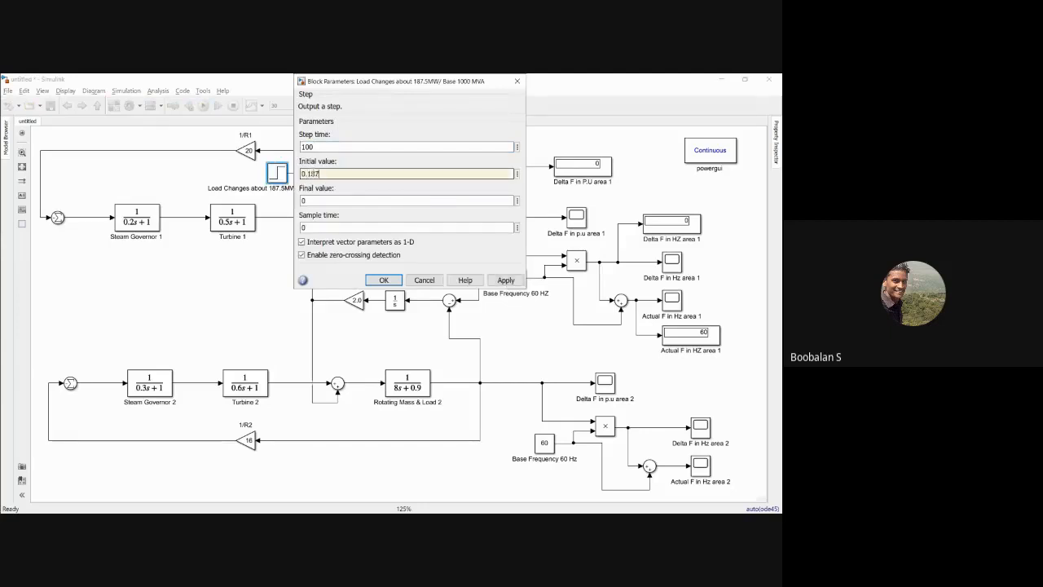
{"action": "type", "text": "5"}
{"action": "double_click", "coordinate": [312, 200]}
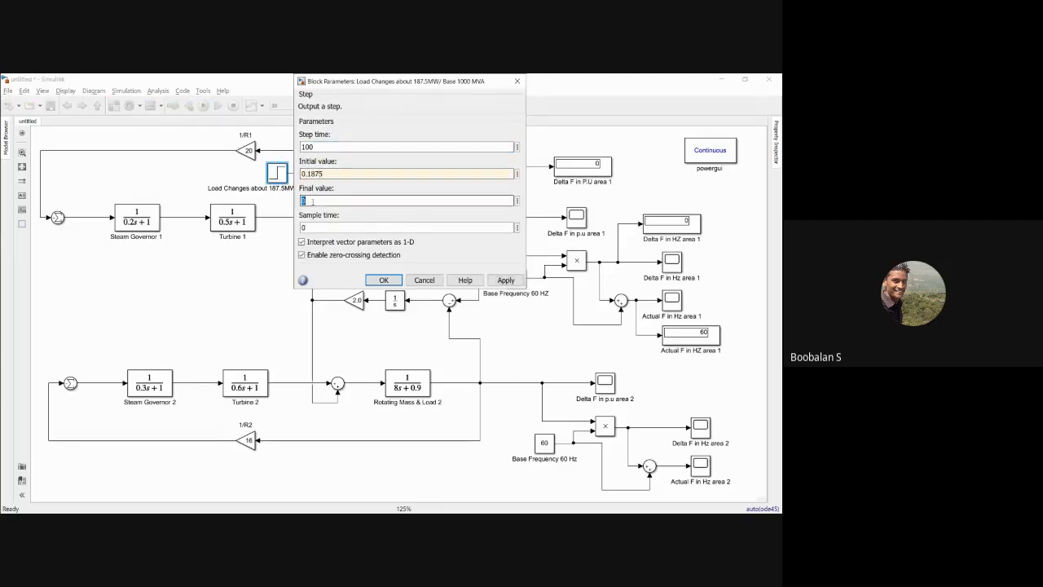
{"action": "type", "text": "0.1875"}
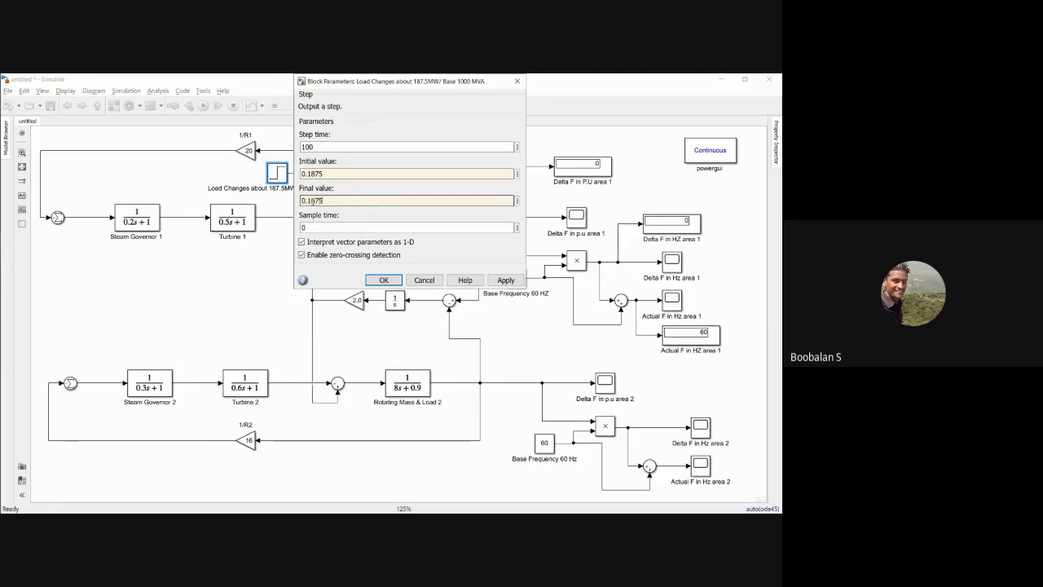
{"action": "left_click", "coordinate": [505, 280]}
{"action": "left_click", "coordinate": [383, 280]}
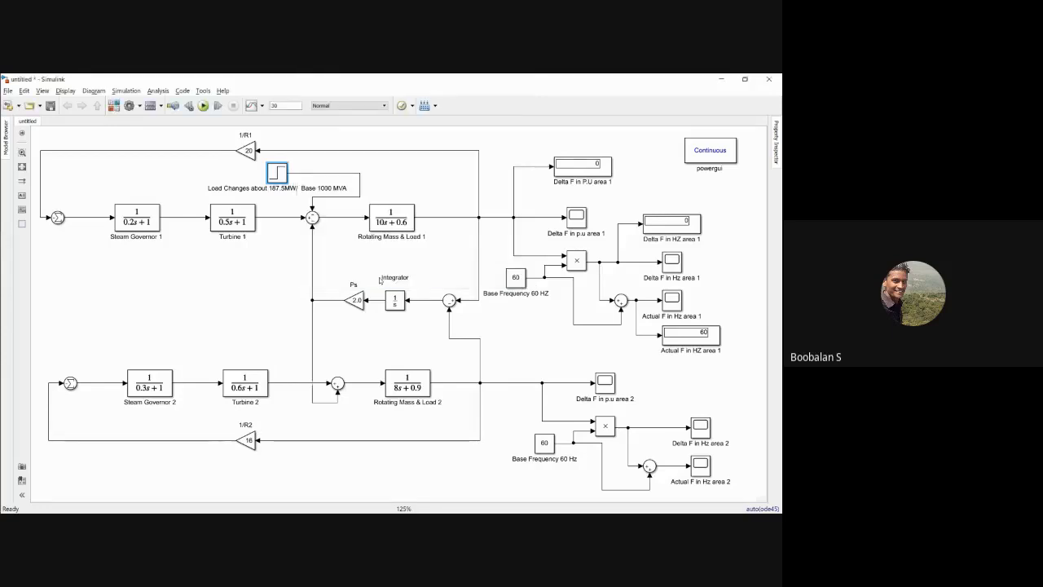
{"action": "left_click", "coordinate": [203, 105]}
Step: Switch to Calculator and divide 300 by 1000 to get the per-unit load change, then return to the model
{"action": "key", "text": "alt+Tab"}
{"action": "key", "text": "alt+Tab"}
{"action": "key", "text": "alt+Tab"}
{"action": "key", "text": "alt+Tab"}
{"action": "key", "text": "alt+Tab"}
{"action": "key", "text": "alt+Tab"}
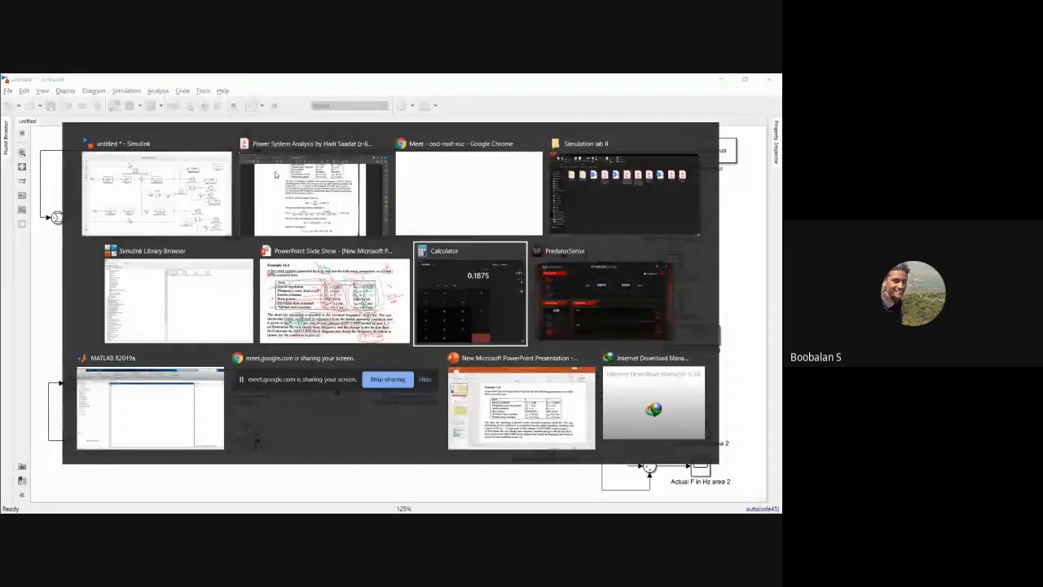
{"action": "left_click", "coordinate": [218, 412]}
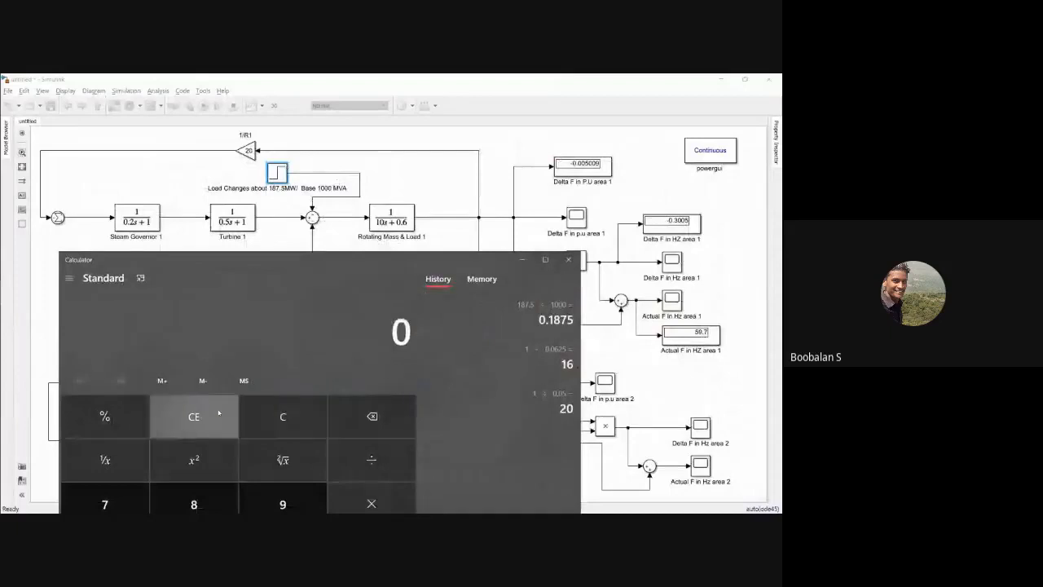
{"action": "type", "text": "300 + 1,000"}
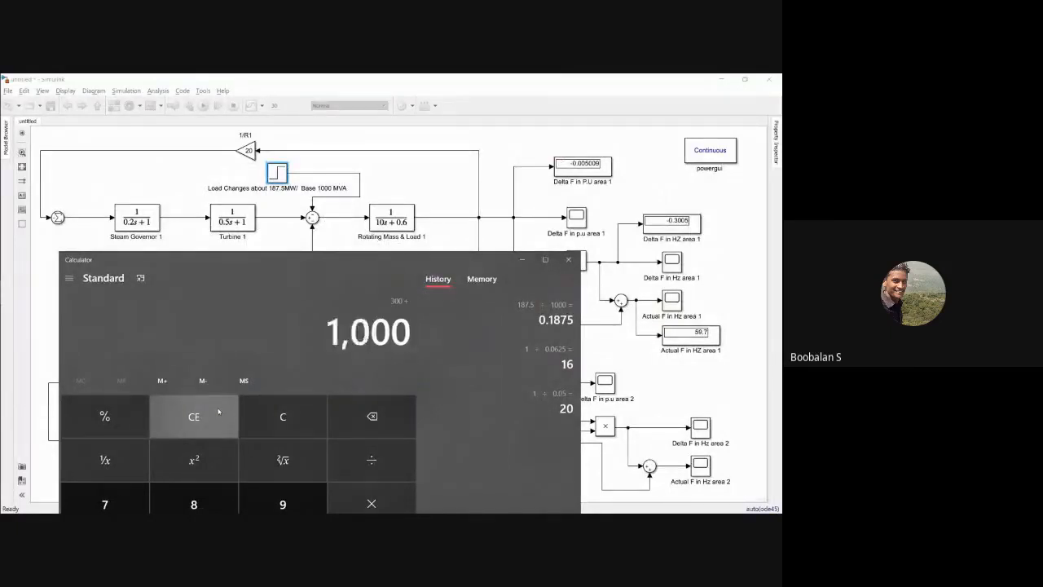
{"action": "key", "text": "Return"}
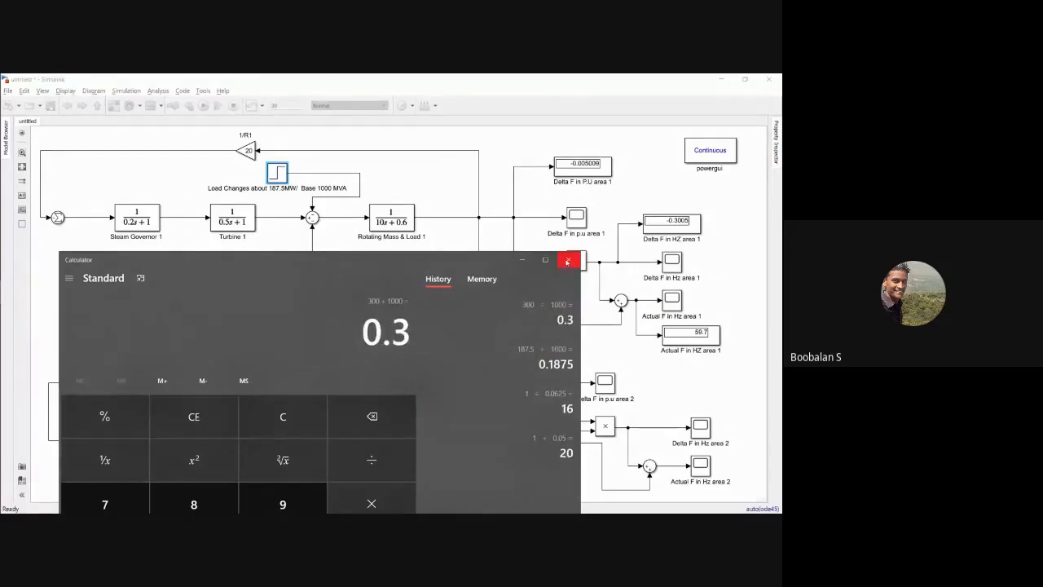
{"action": "left_click", "coordinate": [300, 198]}
Step: Set the load change step block's initial and final values to 0.3
{"action": "double_click", "coordinate": [277, 172]}
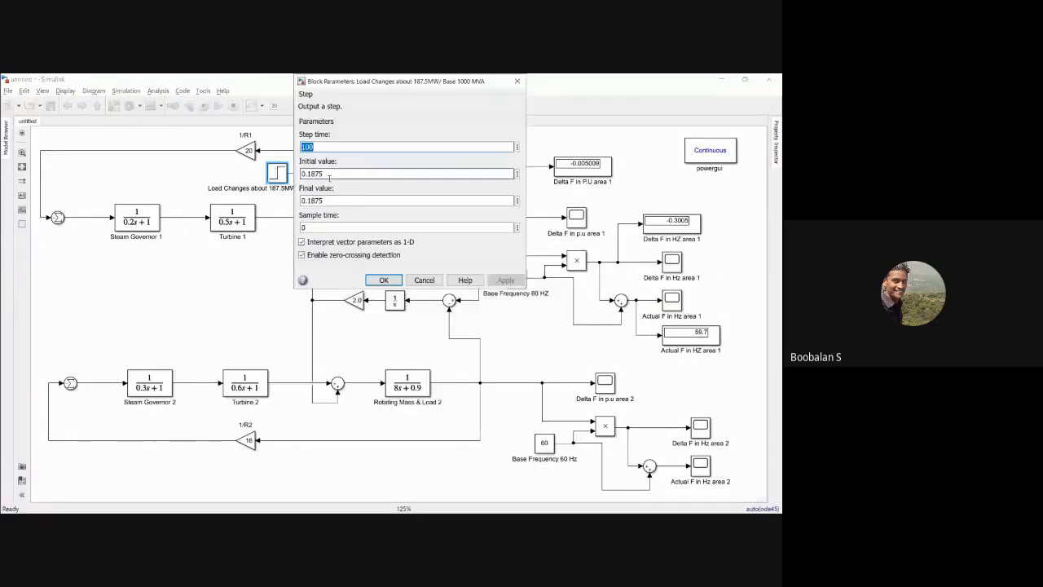
{"action": "left_click_drag", "start_coordinate": [300, 174], "coordinate": [326, 173]}
{"action": "type", "text": "0.3"}
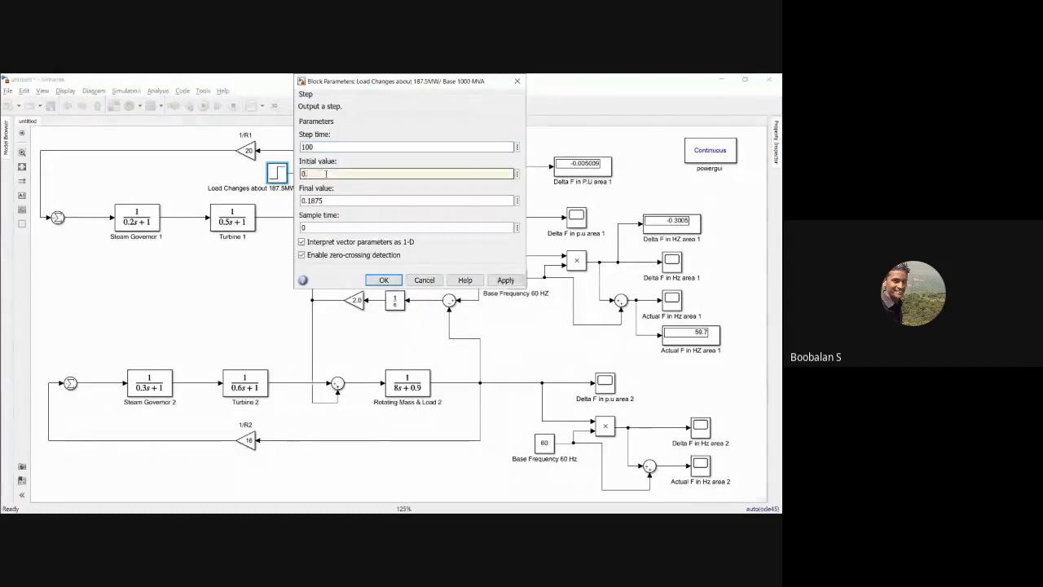
{"action": "double_click", "coordinate": [327, 200]}
{"action": "type", "text": "0.3"}
{"action": "left_click", "coordinate": [500, 281]}
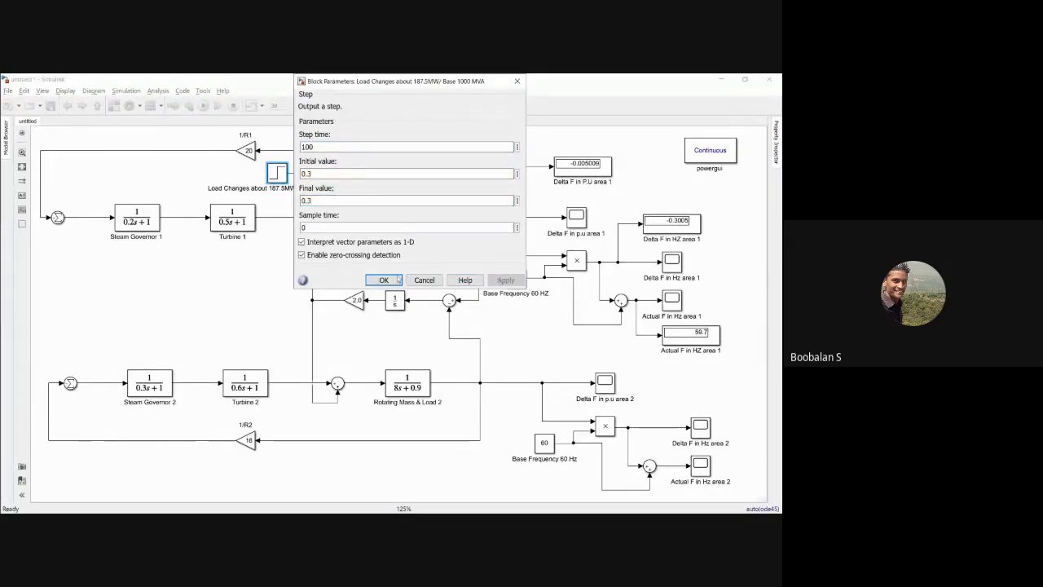
{"action": "left_click", "coordinate": [380, 280]}
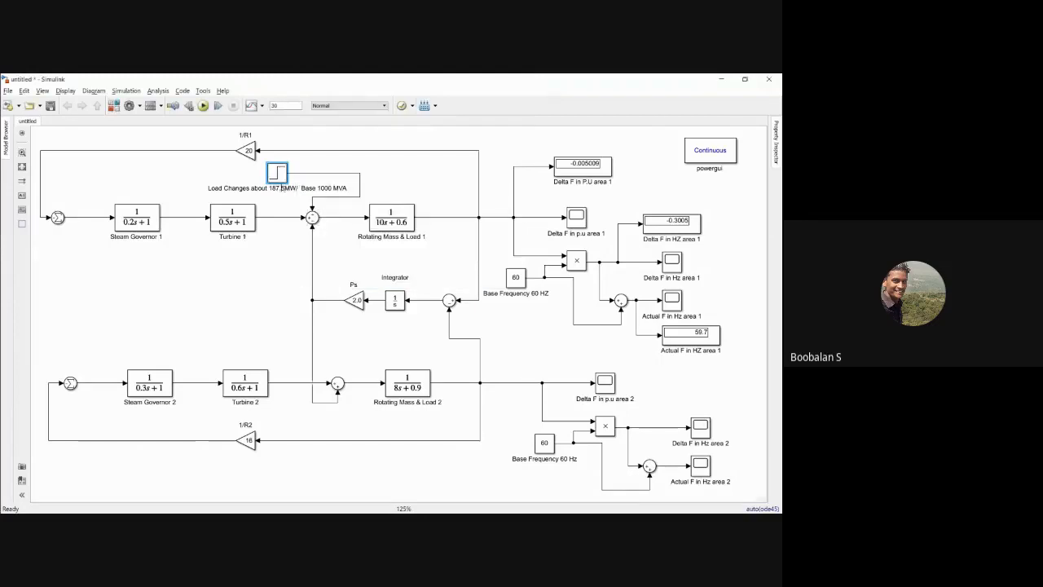
Step: Rename the load change step block as "Load Changes about 300 MW / Base 1000 MVA"
{"action": "key", "text": "BackSpace"}
{"action": "key", "text": "BackSpace"}
{"action": "key", "text": "BackSpace"}
{"action": "key", "text": "BackSpace"}
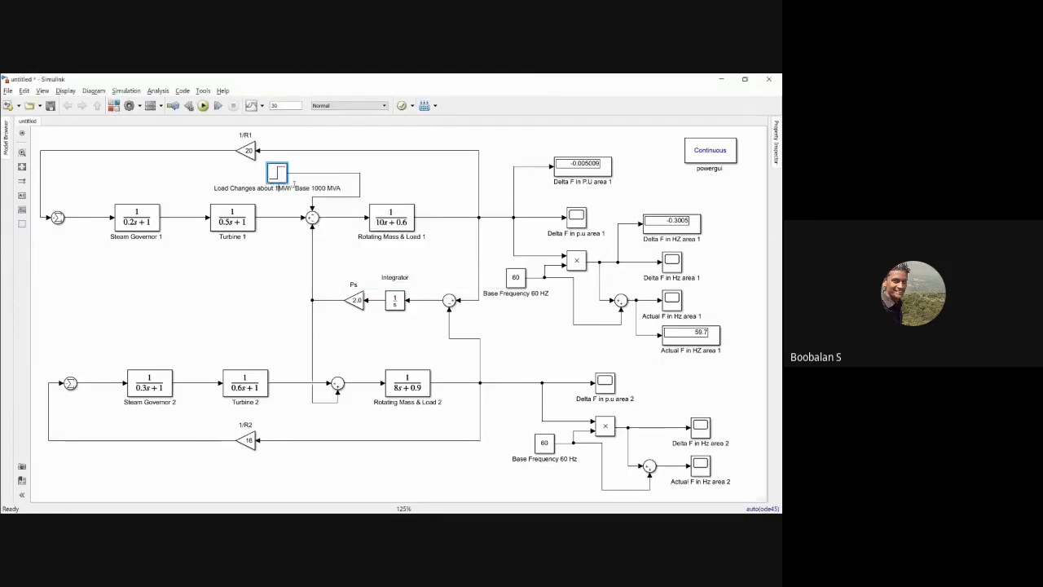
{"action": "key", "text": "BackSpace"}
{"action": "type", "text": "300"}
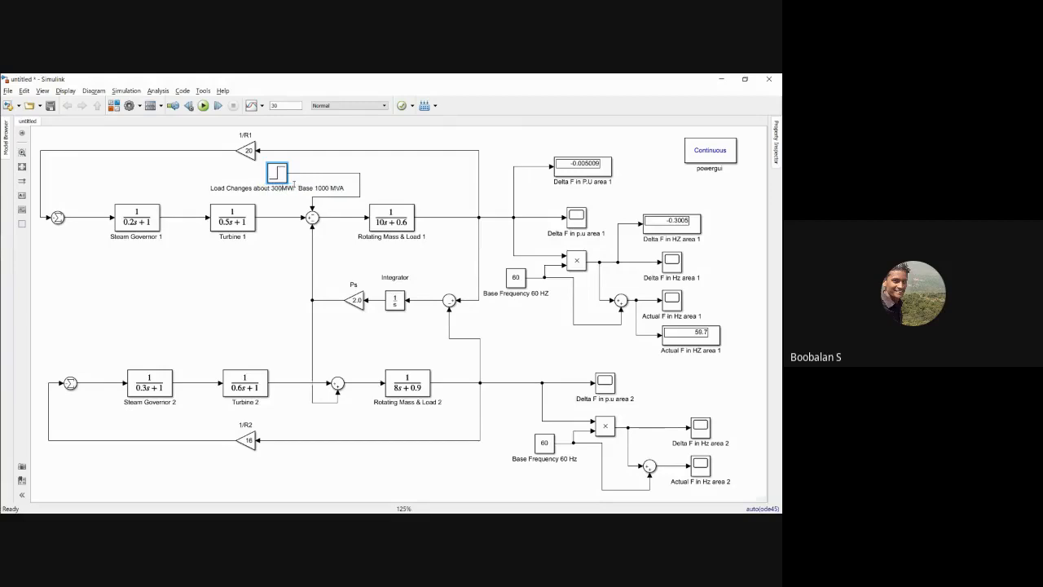
{"action": "left_click", "coordinate": [264, 236]}
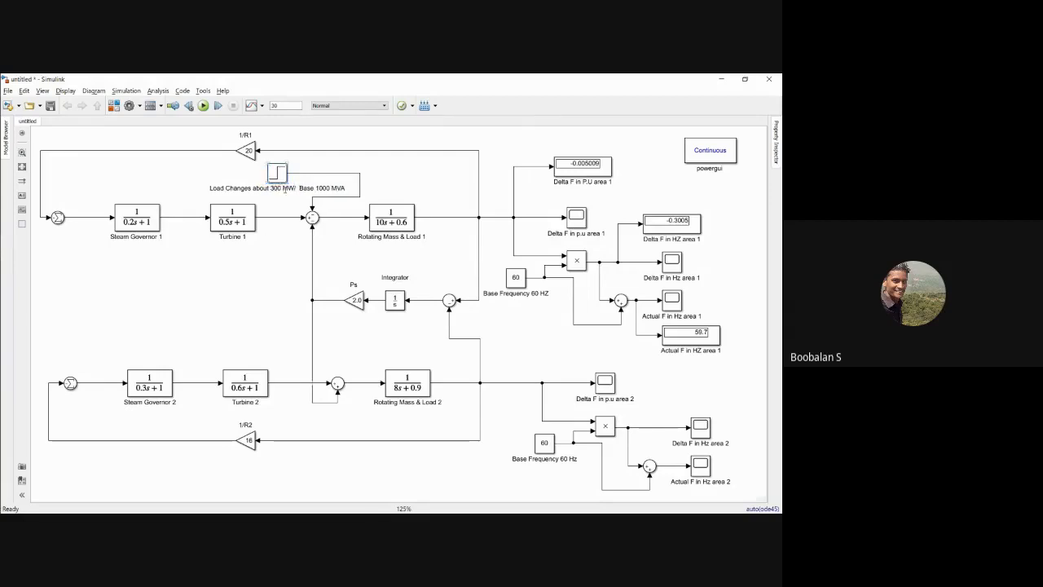
{"action": "left_click", "coordinate": [294, 189]}
{"action": "left_click", "coordinate": [275, 263]}
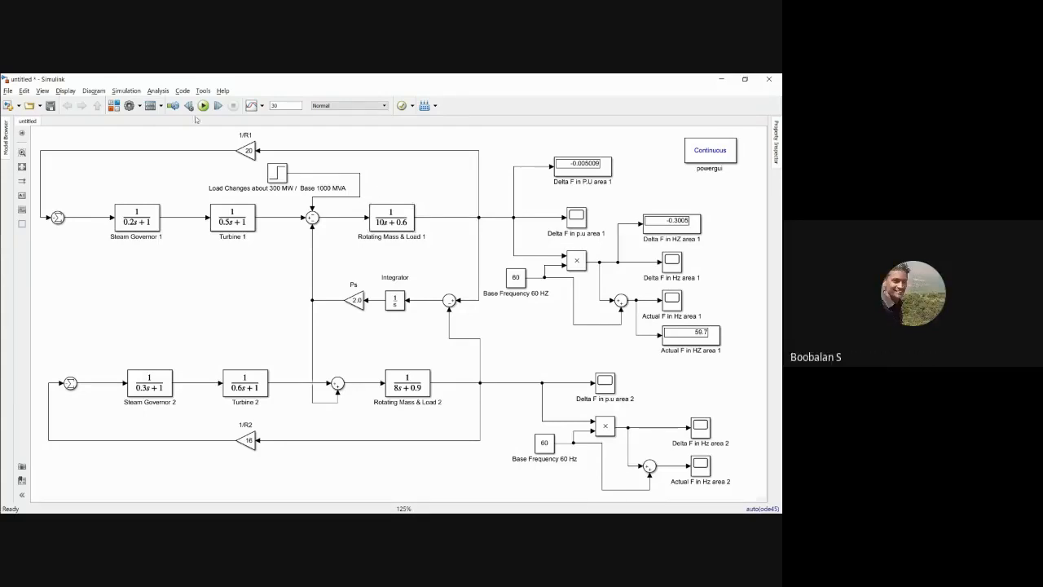
Step: Run the simulation and check the Delta F and Actual F displays of area 1
{"action": "left_click", "coordinate": [203, 105]}
{"action": "left_click_drag", "start_coordinate": [508, 164], "coordinate": [553, 232]}
{"action": "left_click_drag", "start_coordinate": [594, 283], "coordinate": [701, 369]}
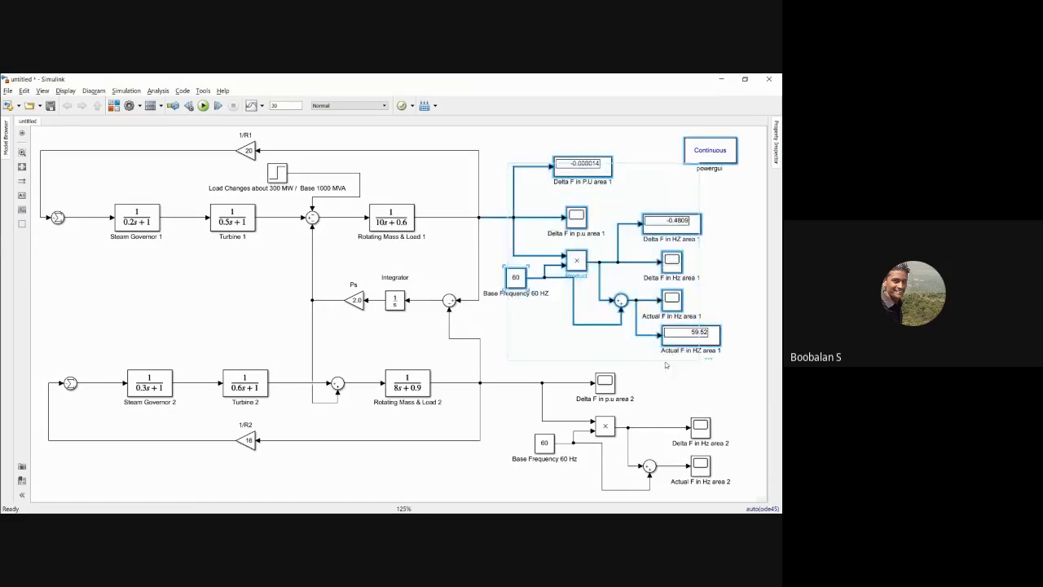
Step: Delete area 2's output blocks: the three scopes, the product, the sum and the 60 Hz base frequency constant
{"action": "left_click", "coordinate": [523, 371]}
{"action": "left_click_drag", "start_coordinate": [524, 360], "coordinate": [712, 487]}
{"action": "key", "text": "Delete"}
{"action": "left_click_drag", "start_coordinate": [512, 150], "coordinate": [699, 343]}
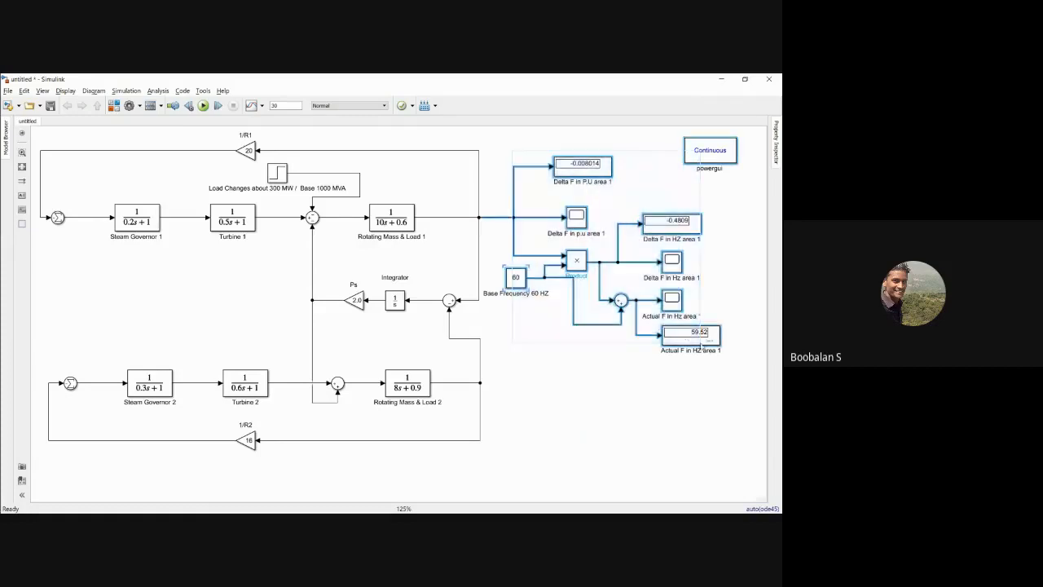
{"action": "left_click", "coordinate": [694, 340]}
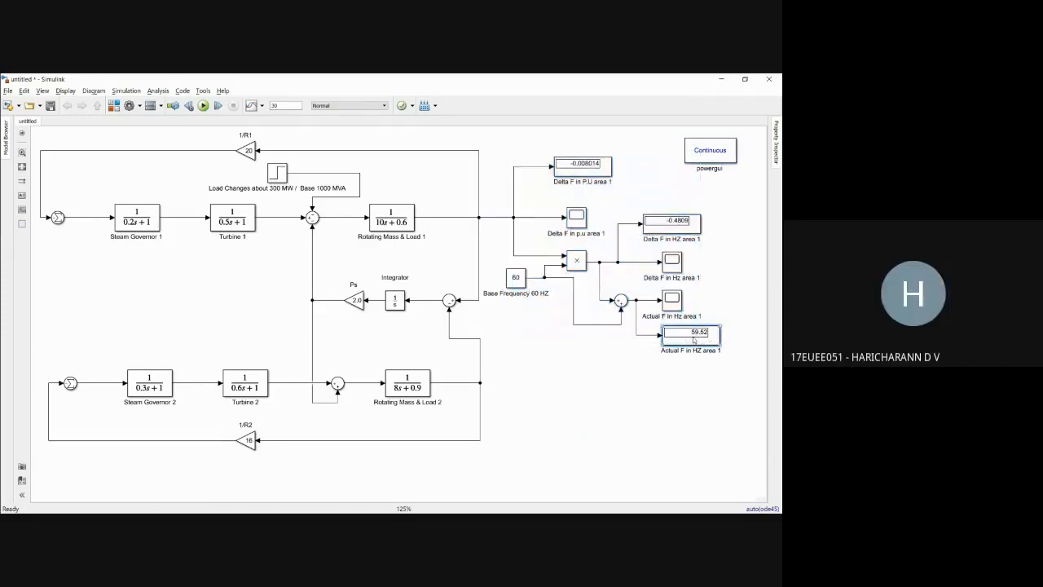
{"action": "left_click", "coordinate": [654, 379]}
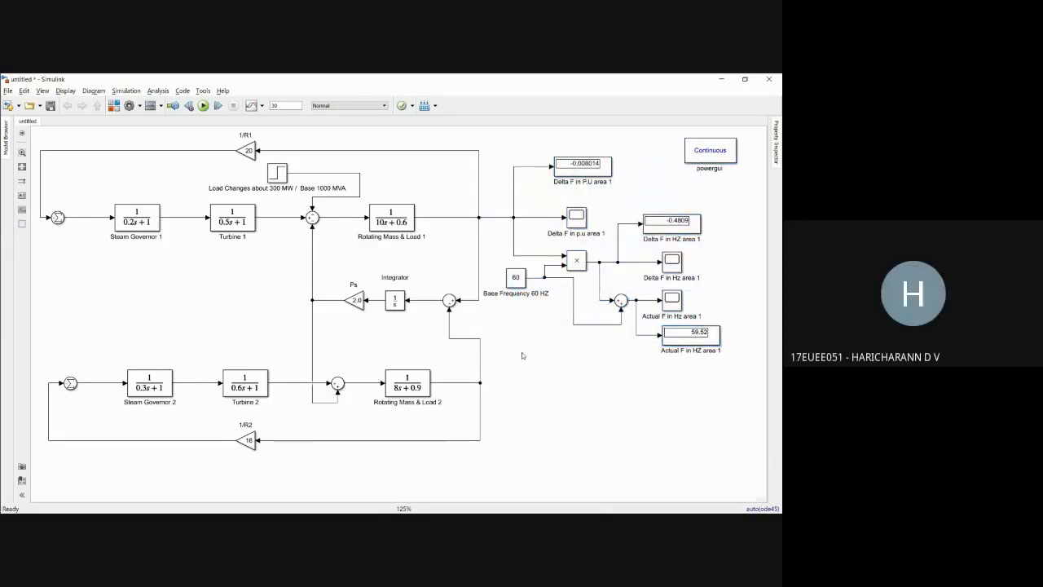
{"action": "left_click_drag", "start_coordinate": [525, 357], "coordinate": [652, 207]}
{"action": "left_click_drag", "start_coordinate": [649, 193], "coordinate": [654, 175]}
{"action": "left_click", "coordinate": [677, 375]}
{"action": "left_click_drag", "start_coordinate": [679, 367], "coordinate": [532, 168]}
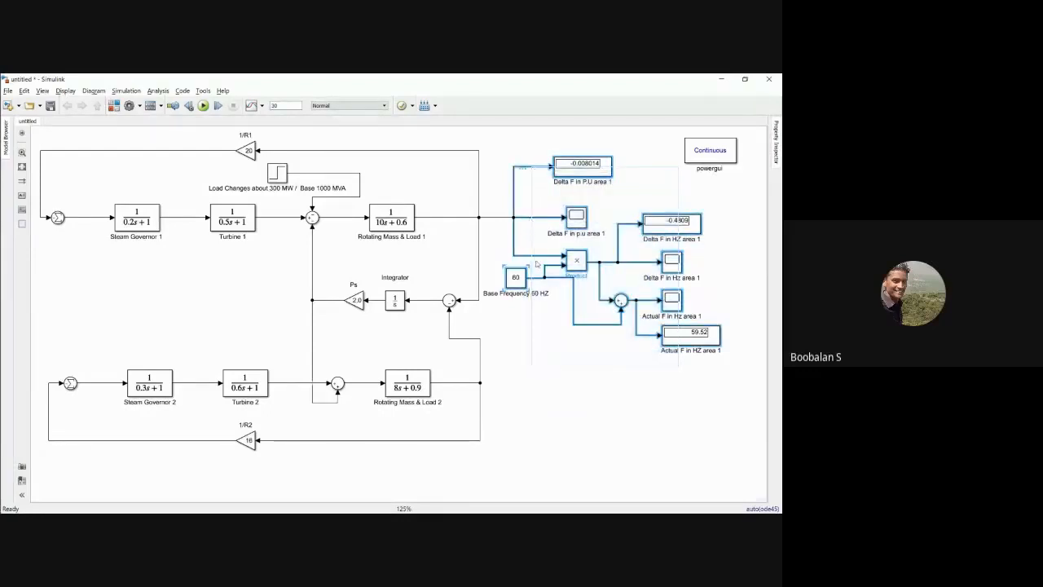
{"action": "left_click", "coordinate": [509, 368]}
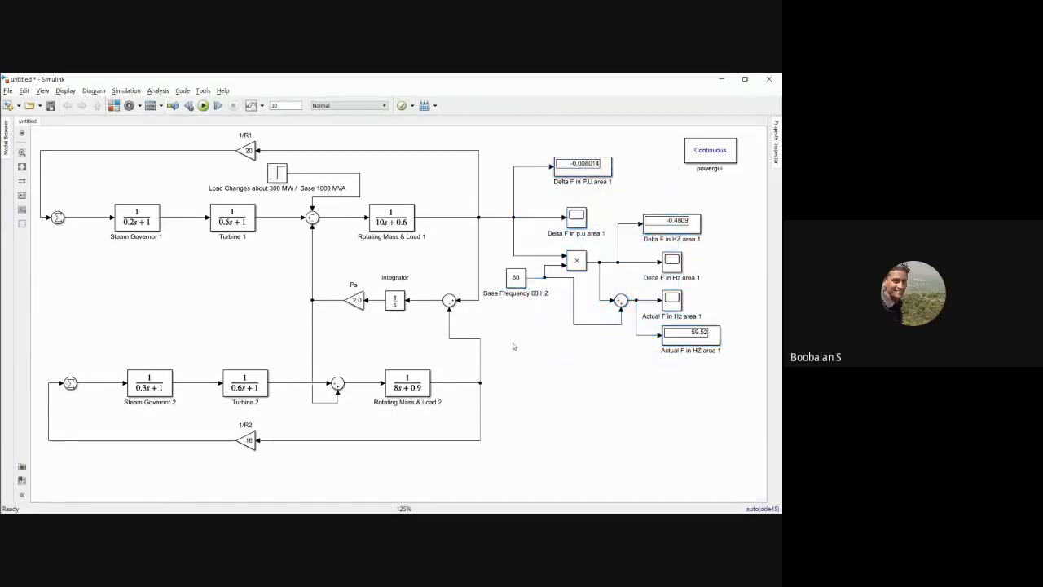
{"action": "left_click_drag", "start_coordinate": [665, 371], "coordinate": [529, 166]}
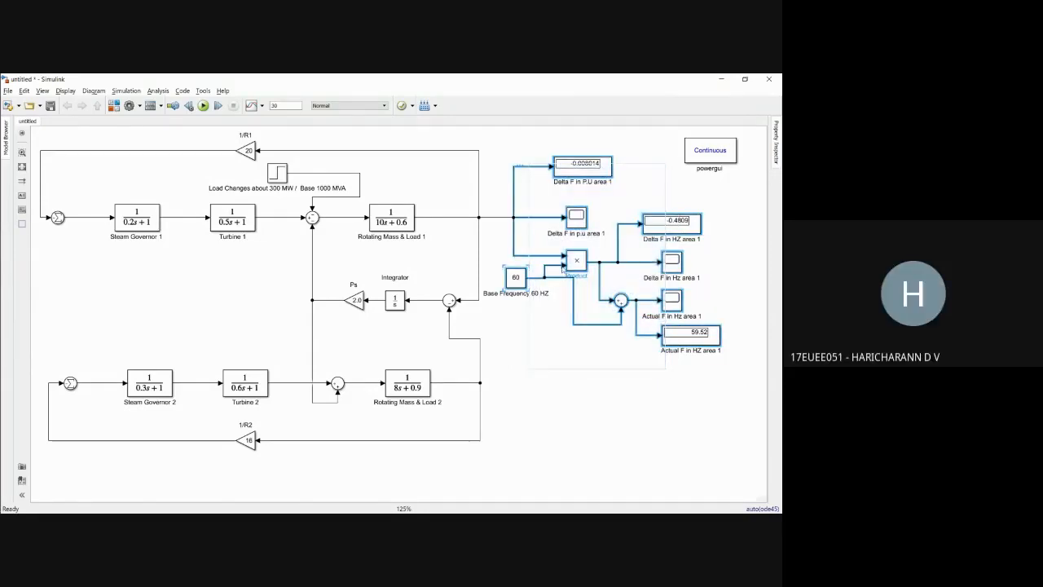
Step: Reroute the line from area 1's 60 Hz base frequency constant to its sum closer to the constant
{"action": "left_click", "coordinate": [568, 315]}
{"action": "left_click_drag", "start_coordinate": [573, 294], "coordinate": [559, 303]}
{"action": "left_click", "coordinate": [569, 350]}
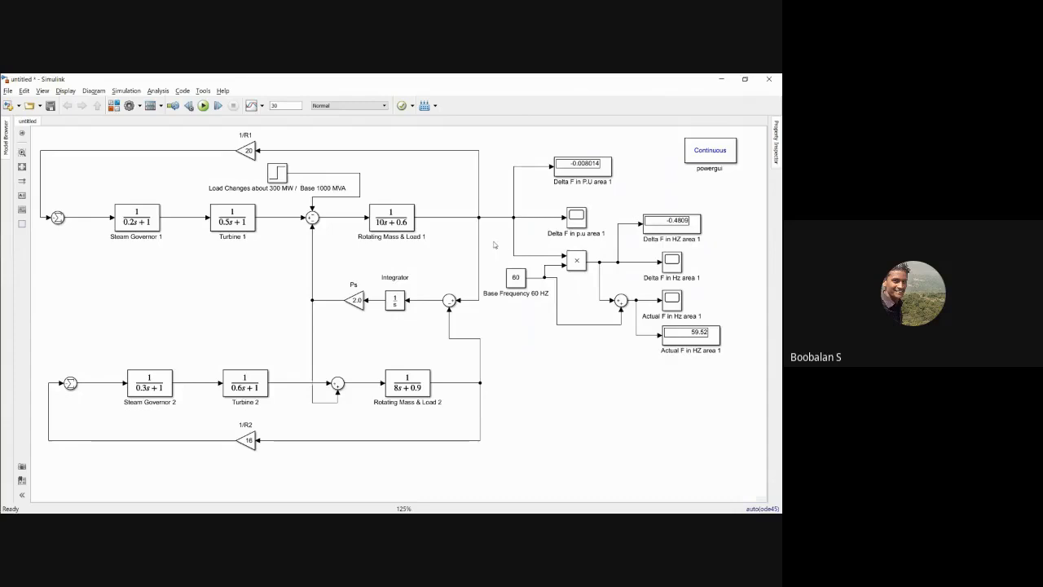
Step: Copy area 1's whole group of displays, scopes, product, sum and 60 Hz constant and place it beside Rotating Mass & Load 2
{"action": "left_click_drag", "start_coordinate": [500, 152], "coordinate": [669, 343]}
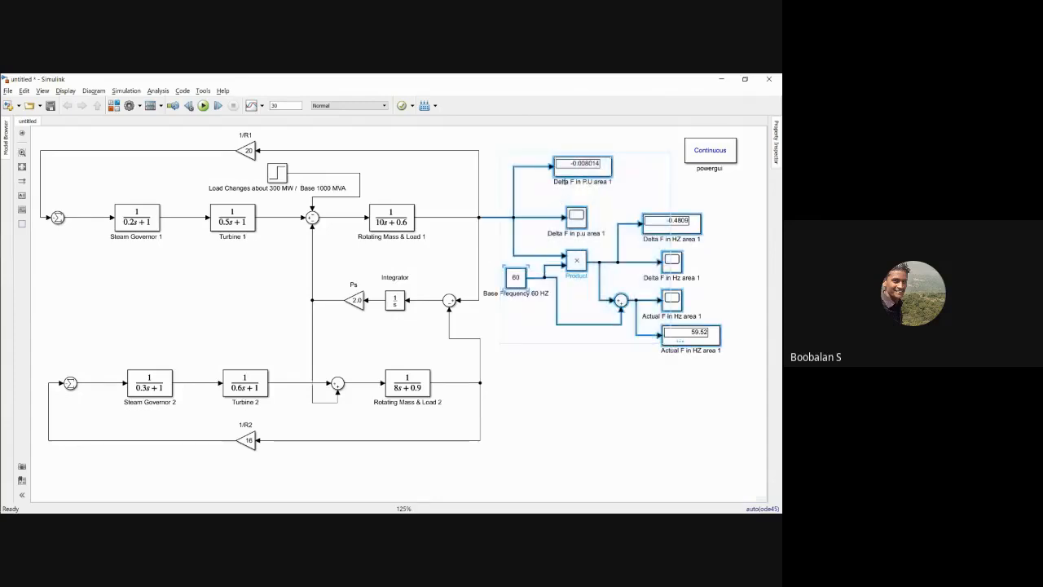
{"action": "left_click_drag", "start_coordinate": [559, 199], "coordinate": [586, 355]}
{"action": "scroll", "coordinate": [636, 326], "scroll_direction": "down", "scroll_amount": 1}
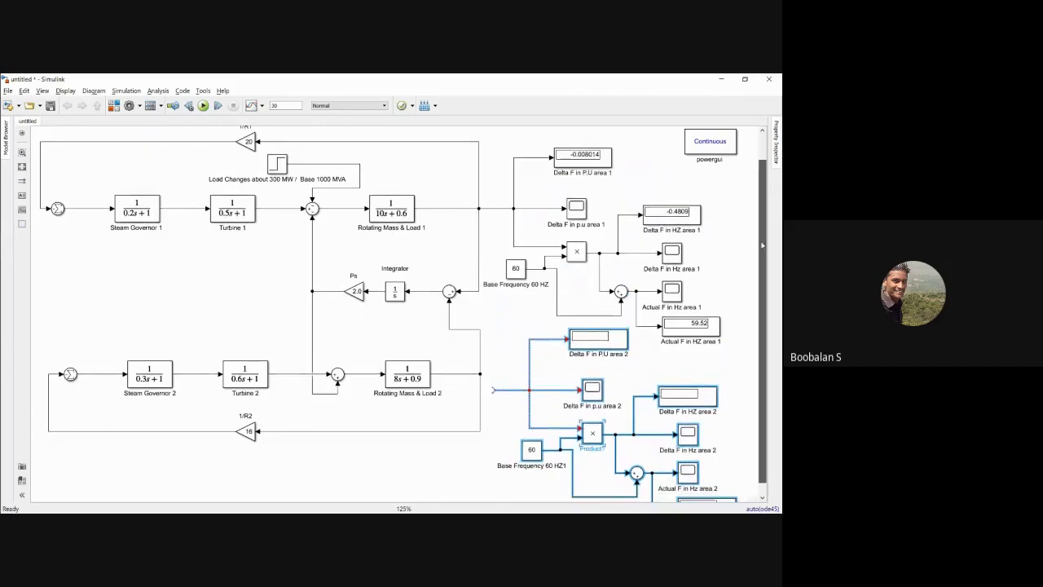
Step: Connect the copied output group's open input line to the output of Rotating Mass & Load 2
{"action": "left_click", "coordinate": [501, 373]}
{"action": "left_click_drag", "start_coordinate": [493, 359], "coordinate": [481, 343]}
{"action": "left_click", "coordinate": [498, 335]}
{"action": "left_click", "coordinate": [495, 344]}
{"action": "left_click", "coordinate": [495, 347]}
{"action": "left_click_drag", "start_coordinate": [489, 346], "coordinate": [498, 344]}
{"action": "left_click", "coordinate": [491, 328]}
{"action": "left_click", "coordinate": [482, 341]}
{"action": "left_click", "coordinate": [496, 329]}
{"action": "left_click", "coordinate": [490, 344]}
{"action": "left_click_drag", "start_coordinate": [489, 344], "coordinate": [488, 347]}
{"action": "left_click", "coordinate": [497, 318]}
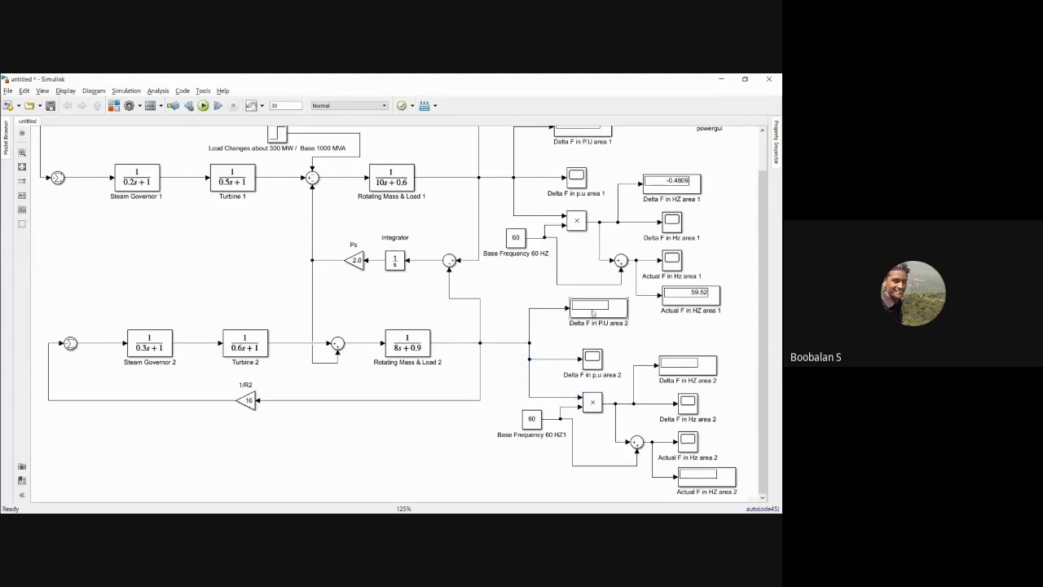
Step: Reposition area 2's Delta F in p.u. display and scope, 60 Hz constant and product closer to their branch line
{"action": "left_click_drag", "start_coordinate": [593, 312], "coordinate": [586, 319]}
{"action": "left_click", "coordinate": [658, 324]}
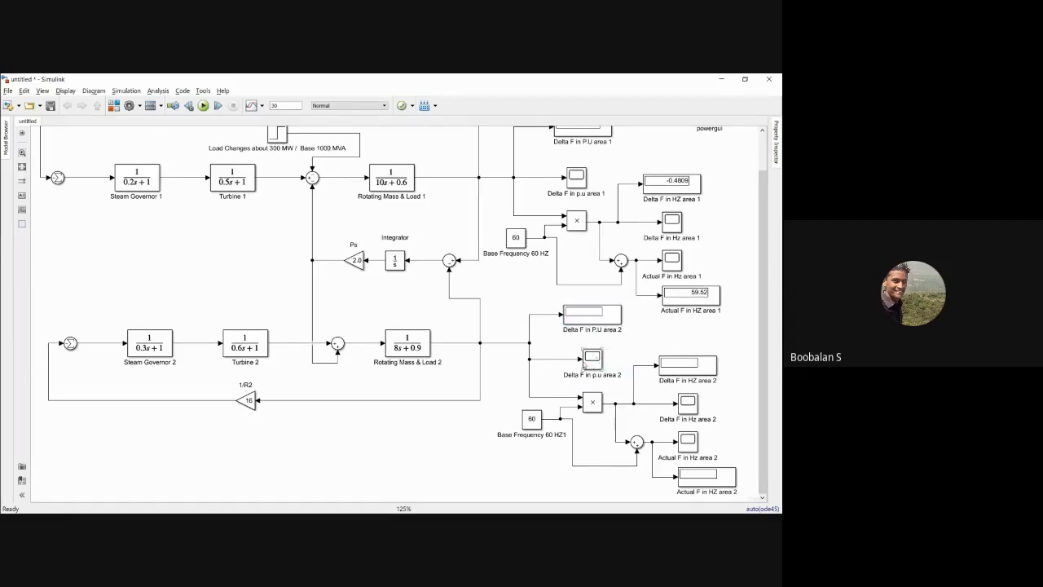
{"action": "left_click_drag", "start_coordinate": [588, 363], "coordinate": [582, 356]}
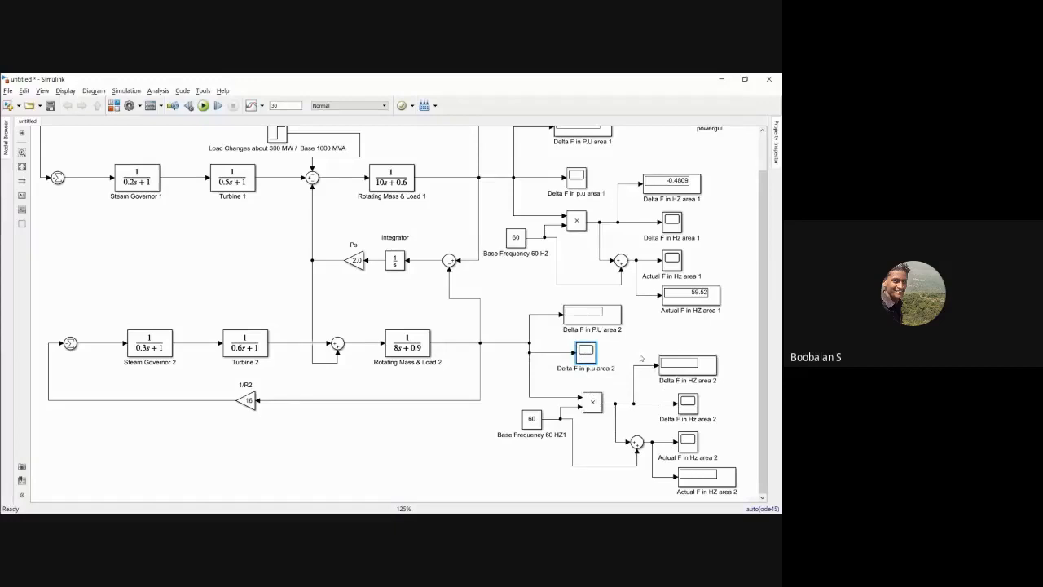
{"action": "left_click", "coordinate": [533, 419]}
{"action": "mouse_move", "coordinate": [537, 421]}
{"action": "left_mouse_down"}
{"action": "mouse_move", "coordinate": [531, 414]}
{"action": "mouse_move", "coordinate": [536, 422]}
{"action": "left_mouse_up"}
{"action": "left_click_drag", "start_coordinate": [511, 381], "coordinate": [606, 440]}
{"action": "left_click_drag", "start_coordinate": [586, 406], "coordinate": [579, 396]}
{"action": "left_click", "coordinate": [619, 457]}
{"action": "left_click_drag", "start_coordinate": [606, 429], "coordinate": [636, 438]}
{"action": "mouse_move", "coordinate": [659, 356]}
{"action": "left_mouse_down"}
{"action": "mouse_move", "coordinate": [698, 400]}
{"action": "mouse_move", "coordinate": [664, 377]}
{"action": "mouse_move", "coordinate": [674, 356]}
{"action": "left_mouse_up"}
{"action": "left_click", "coordinate": [643, 359]}
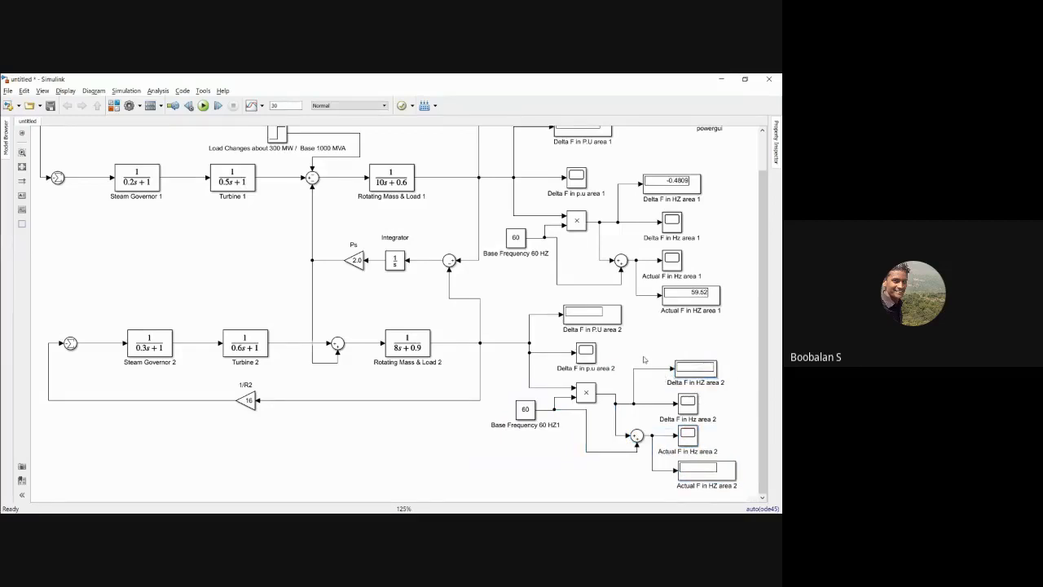
{"action": "key", "text": "ctrl+z"}
{"action": "key", "text": "ctrl+z"}
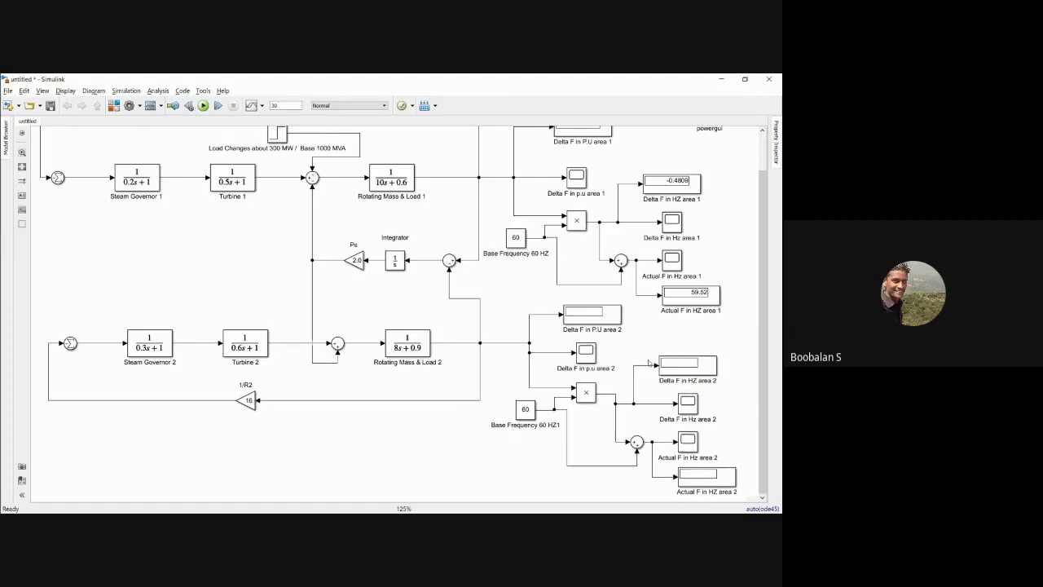
Step: Narrow area 2's Delta F in HZ and Actual F in HZ display blocks
{"action": "left_click", "coordinate": [715, 372]}
{"action": "left_click_drag", "start_coordinate": [715, 371], "coordinate": [705, 373]}
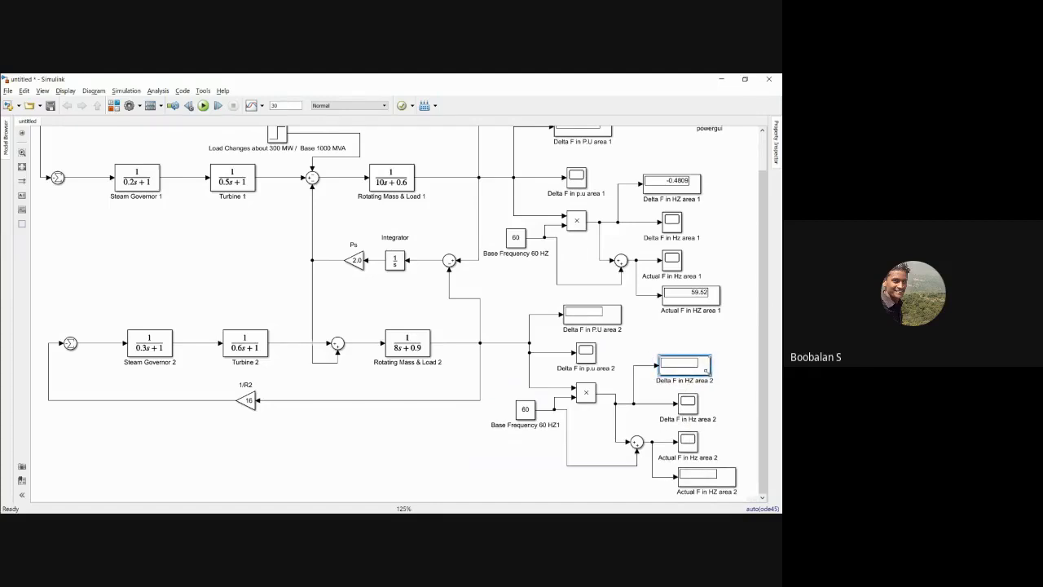
{"action": "left_click", "coordinate": [728, 480]}
{"action": "left_click_drag", "start_coordinate": [735, 487], "coordinate": [720, 482]}
Step: Move area 2's sum, Hz scopes and Hz displays together, up and closer to the product
{"action": "left_click_drag", "start_coordinate": [622, 351], "coordinate": [709, 480]}
{"action": "mouse_move", "coordinate": [687, 440]}
{"action": "left_mouse_down"}
{"action": "mouse_move", "coordinate": [690, 427]}
{"action": "mouse_move", "coordinate": [681, 426]}
{"action": "left_mouse_up"}
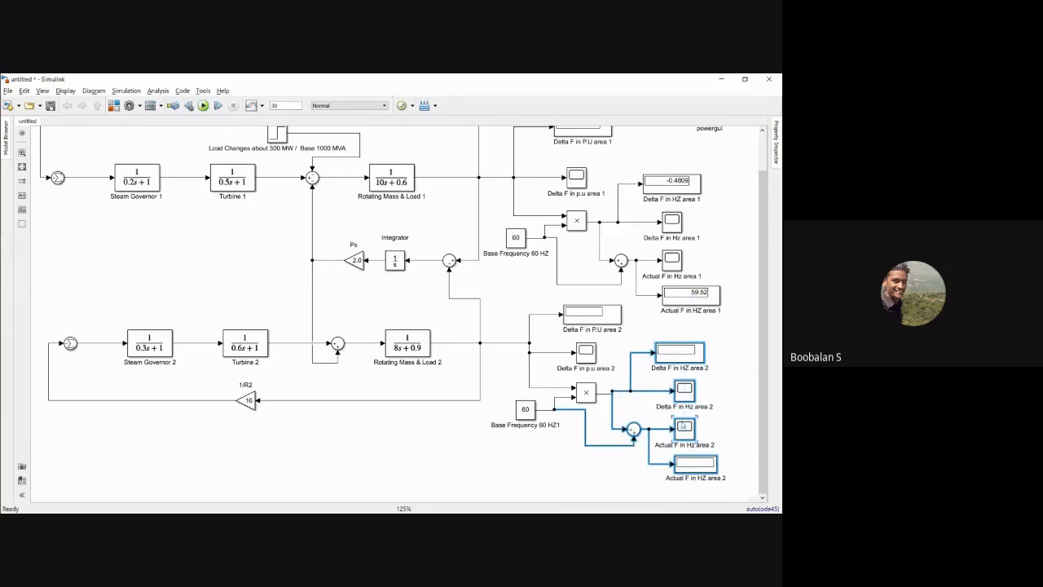
{"action": "left_click", "coordinate": [733, 416]}
{"action": "left_click", "coordinate": [590, 394]}
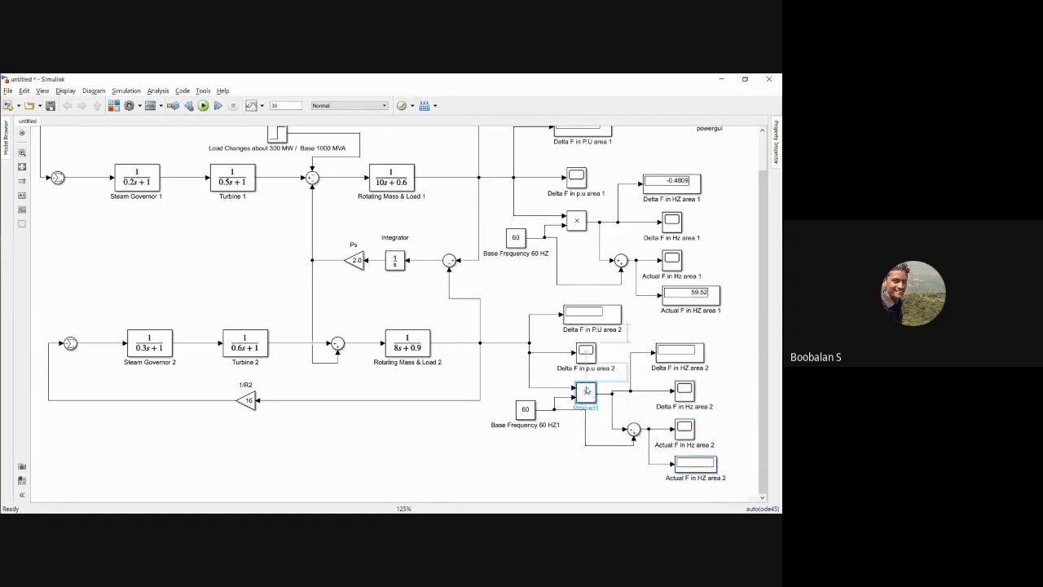
{"action": "left_click", "coordinate": [626, 423]}
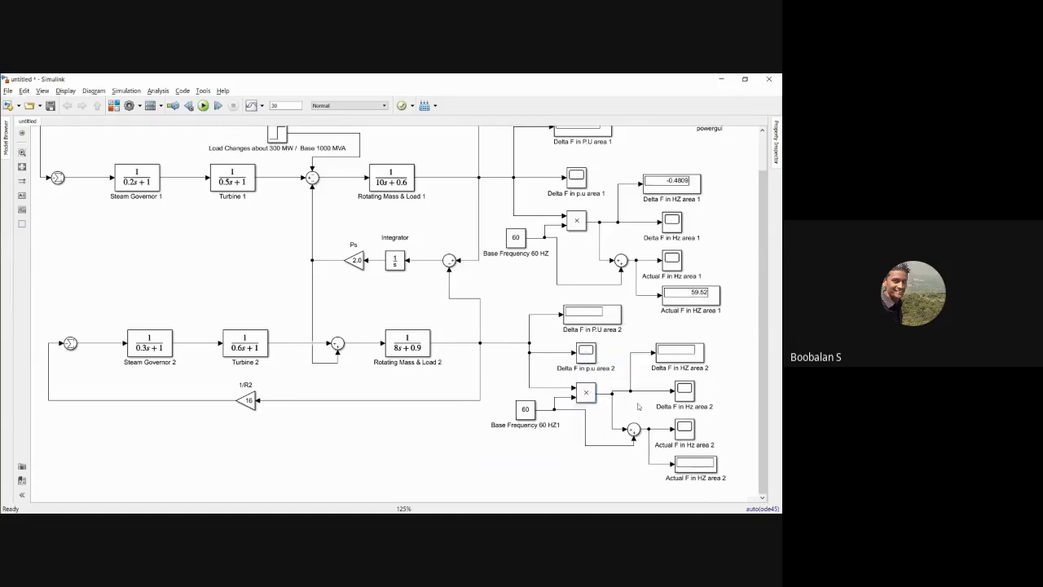
Step: Fit the whole model in view and run the simulation with both areas' output blocks connected
{"action": "left_click_drag", "start_coordinate": [759, 301], "coordinate": [760, 273]}
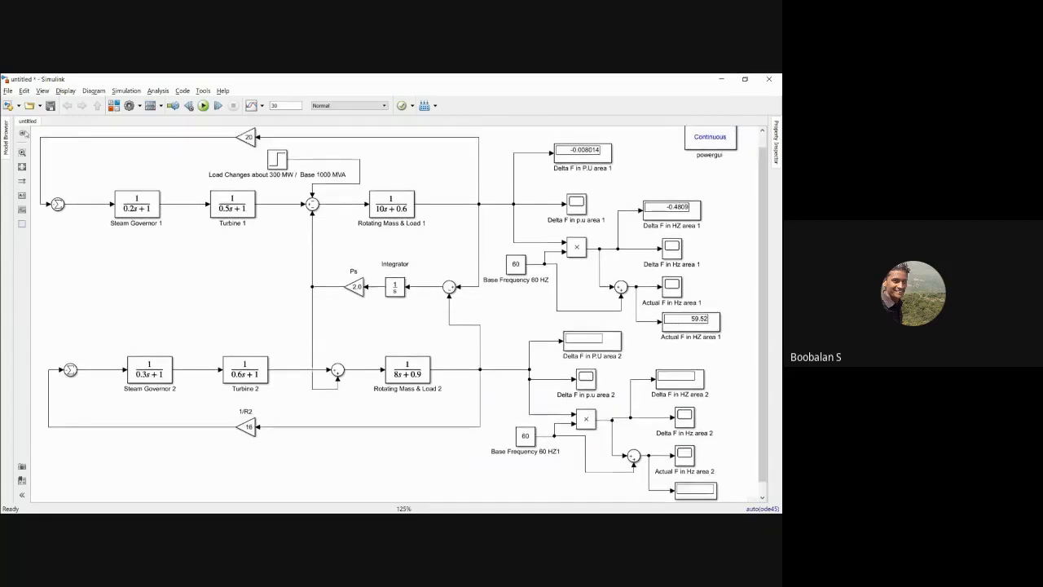
{"action": "key", "text": "space"}
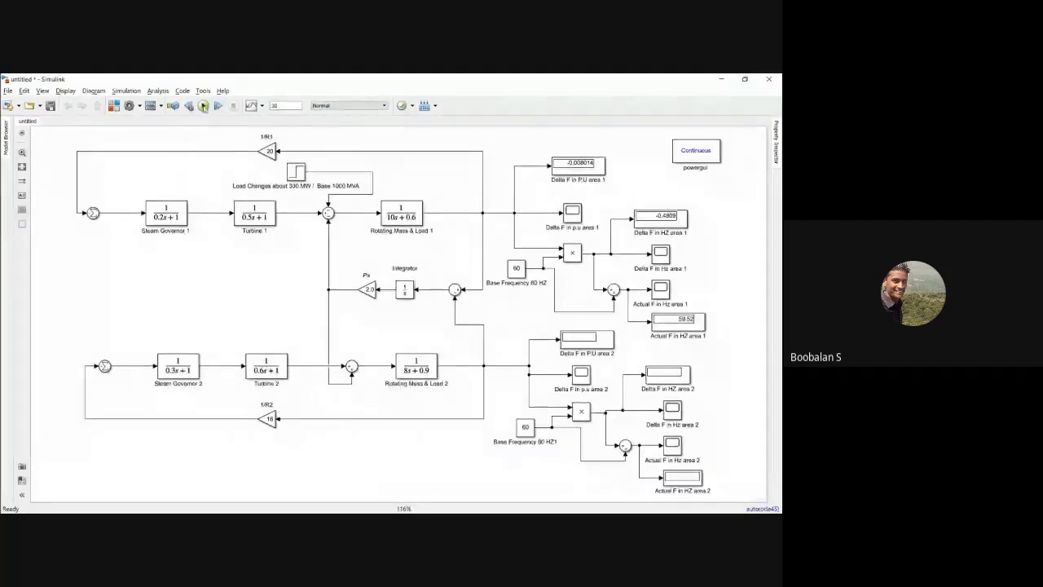
{"action": "left_click", "coordinate": [203, 106]}
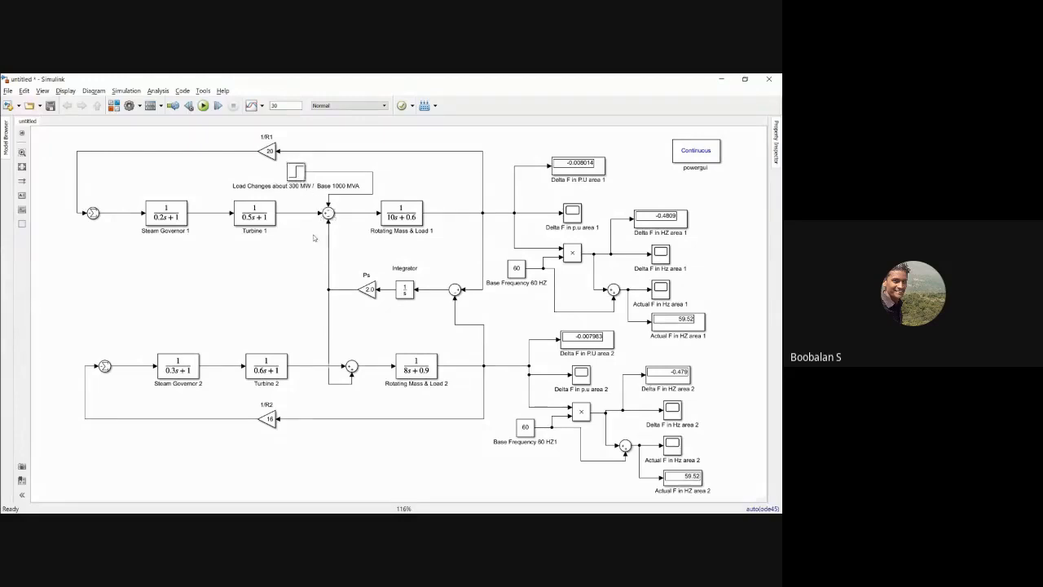
Step: Examine area 1's loop with its load change block and check its Delta F and Actual F displays in Hz
{"action": "left_click_drag", "start_coordinate": [105, 162], "coordinate": [444, 242]}
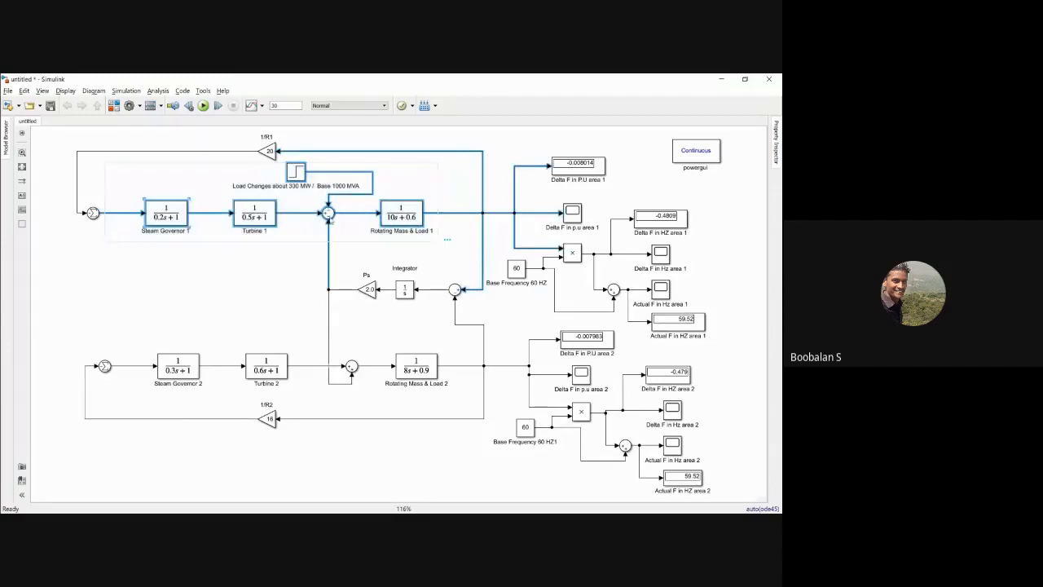
{"action": "left_click_drag", "start_coordinate": [615, 201], "coordinate": [698, 238]}
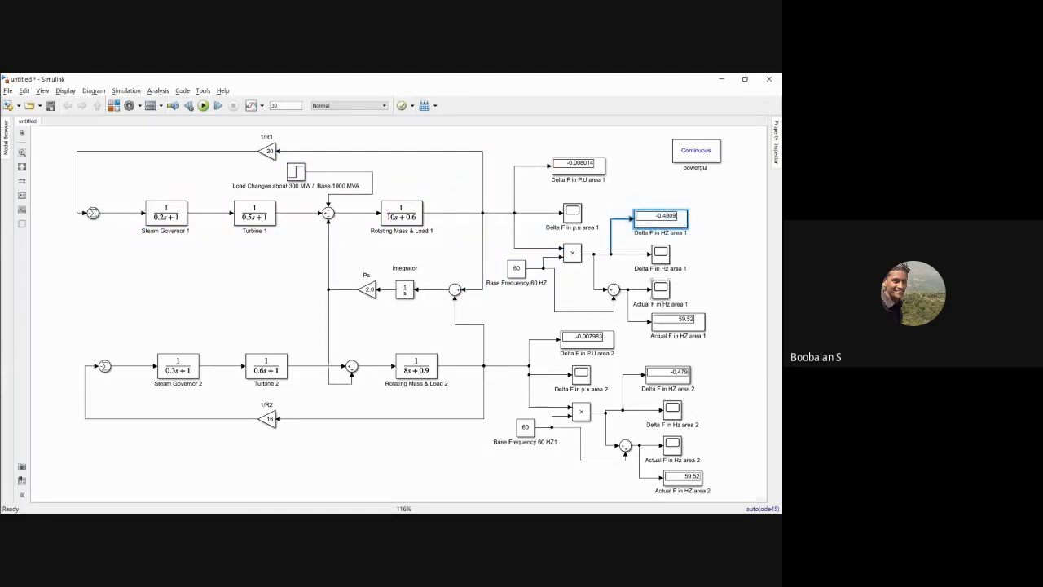
{"action": "left_click", "coordinate": [711, 302]}
{"action": "left_click_drag", "start_coordinate": [617, 310], "coordinate": [708, 330]}
{"action": "left_click", "coordinate": [709, 331]}
{"action": "left_click", "coordinate": [678, 325]}
{"action": "left_click", "coordinate": [701, 284]}
{"action": "left_click", "coordinate": [664, 325]}
{"action": "left_click_drag", "start_coordinate": [266, 171], "coordinate": [327, 184]}
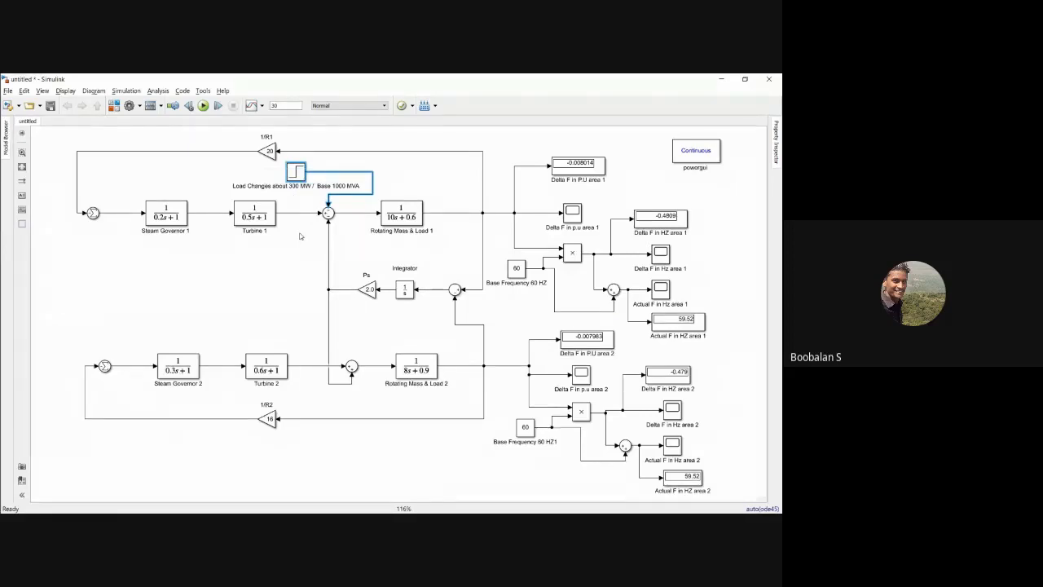
{"action": "left_click_drag", "start_coordinate": [112, 165], "coordinate": [454, 239]}
{"action": "left_click", "coordinate": [454, 258]}
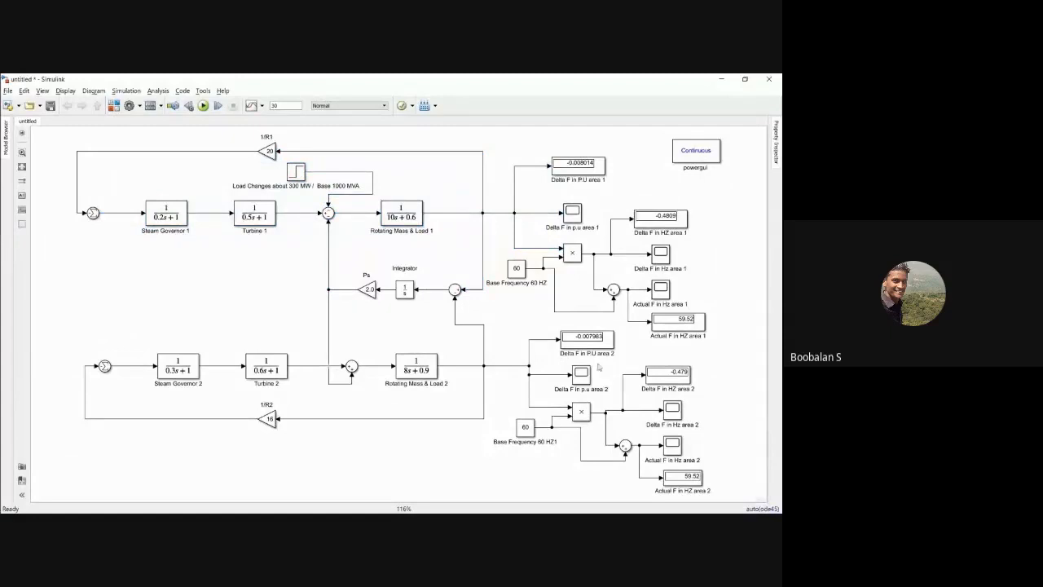
Step: Check area 2's output group, especially its Delta F and Actual F displays in Hz
{"action": "left_click_drag", "start_coordinate": [503, 352], "coordinate": [699, 484]}
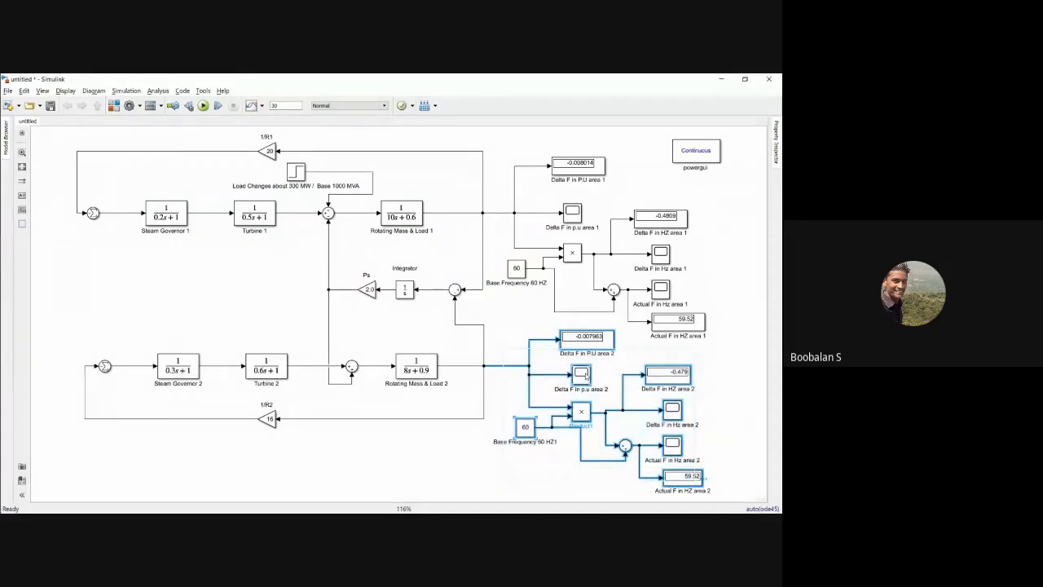
{"action": "left_click", "coordinate": [720, 377]}
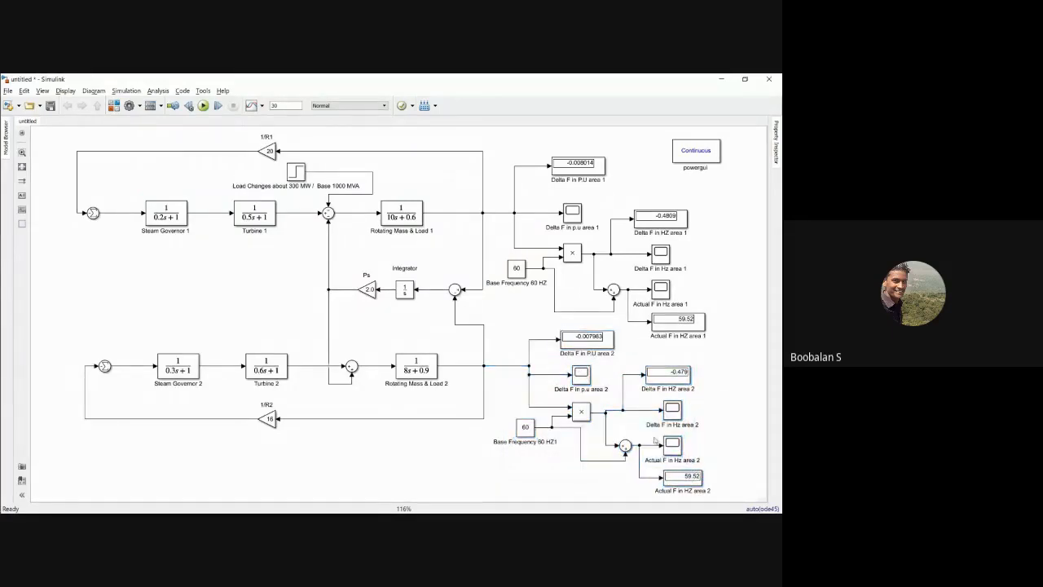
{"action": "left_click", "coordinate": [678, 481]}
{"action": "left_click", "coordinate": [669, 377]}
{"action": "left_click", "coordinate": [712, 376]}
{"action": "left_click", "coordinate": [669, 376]}
{"action": "left_click", "coordinate": [673, 477]}
Step: Compare the governor, turbine and rotating mass blocks of area 1 with those of area 2
{"action": "left_click_drag", "start_coordinate": [275, 161], "coordinate": [374, 231]}
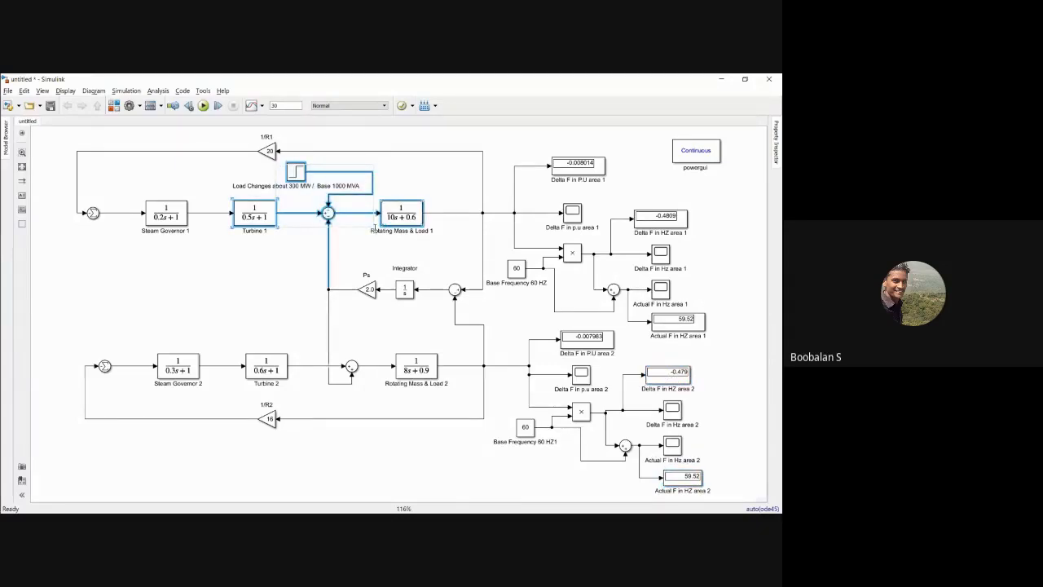
{"action": "left_click", "coordinate": [458, 188]}
{"action": "left_click", "coordinate": [493, 211]}
{"action": "left_click", "coordinate": [389, 209]}
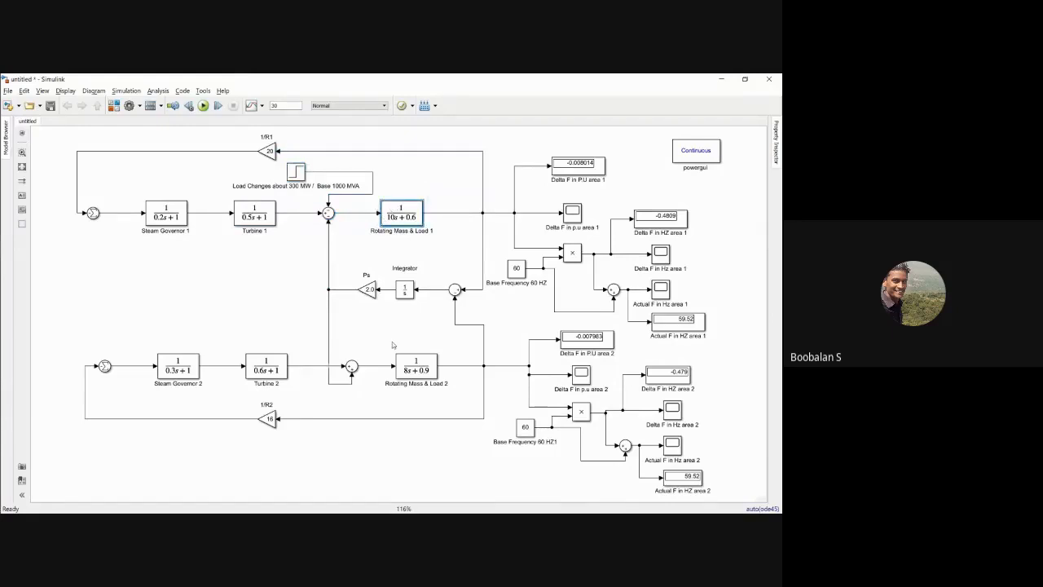
{"action": "left_click", "coordinate": [425, 375]}
{"action": "left_click_drag", "start_coordinate": [130, 335], "coordinate": [440, 386]}
{"action": "left_click_drag", "start_coordinate": [147, 192], "coordinate": [453, 256]}
{"action": "left_click", "coordinate": [440, 181]}
{"action": "left_click_drag", "start_coordinate": [157, 185], "coordinate": [435, 184]}
{"action": "left_click", "coordinate": [445, 182]}
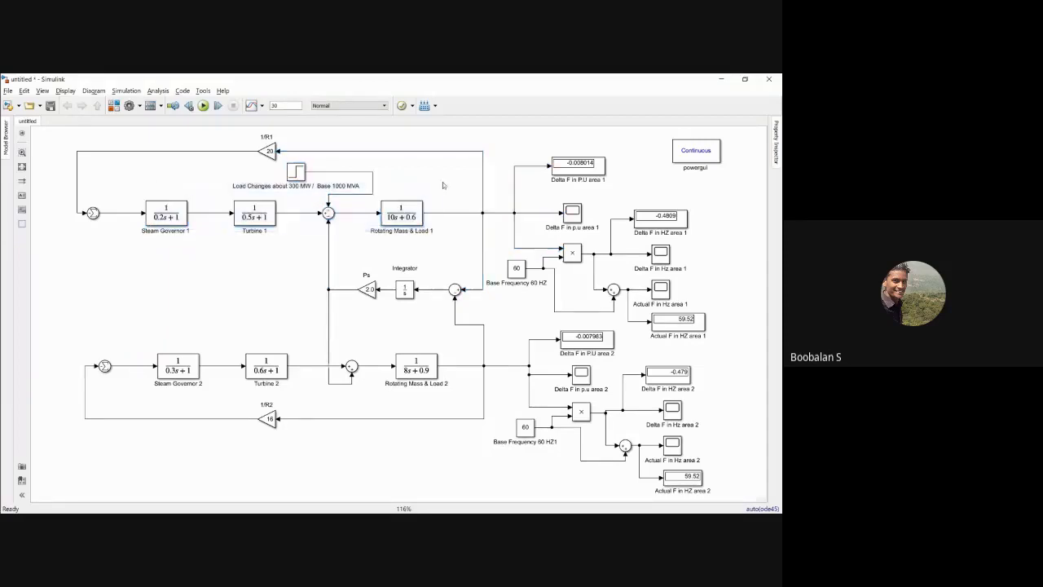
{"action": "left_click", "coordinate": [399, 216]}
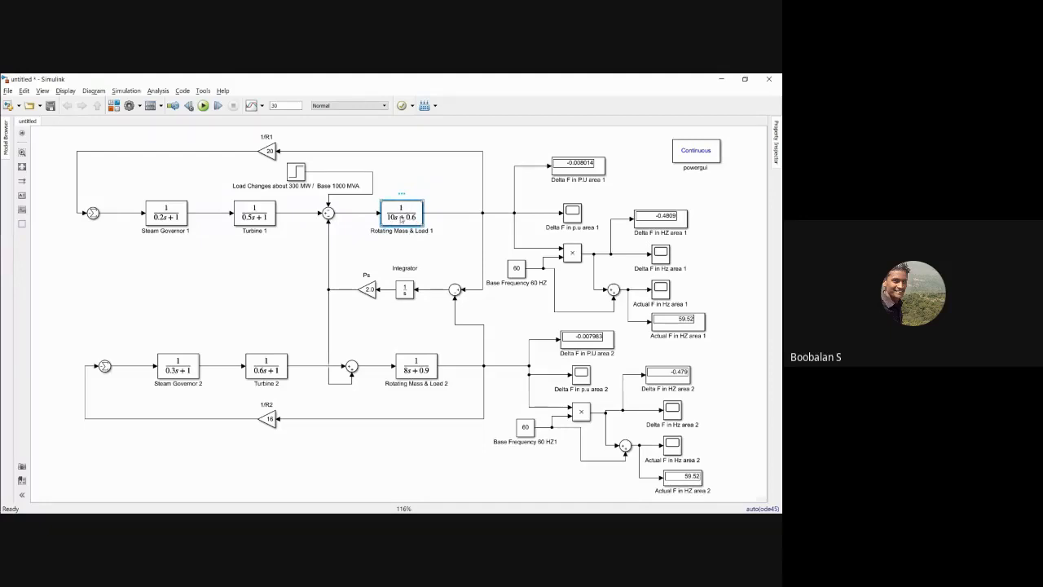
{"action": "left_click_drag", "start_coordinate": [148, 193], "coordinate": [426, 237]}
{"action": "left_click", "coordinate": [400, 354]}
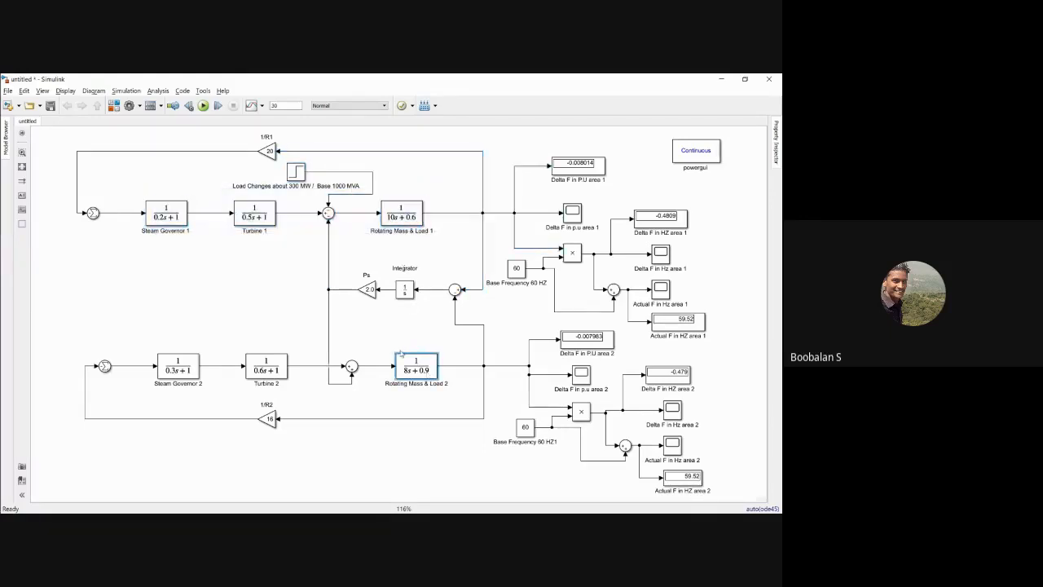
{"action": "left_click_drag", "start_coordinate": [114, 347], "coordinate": [462, 401]}
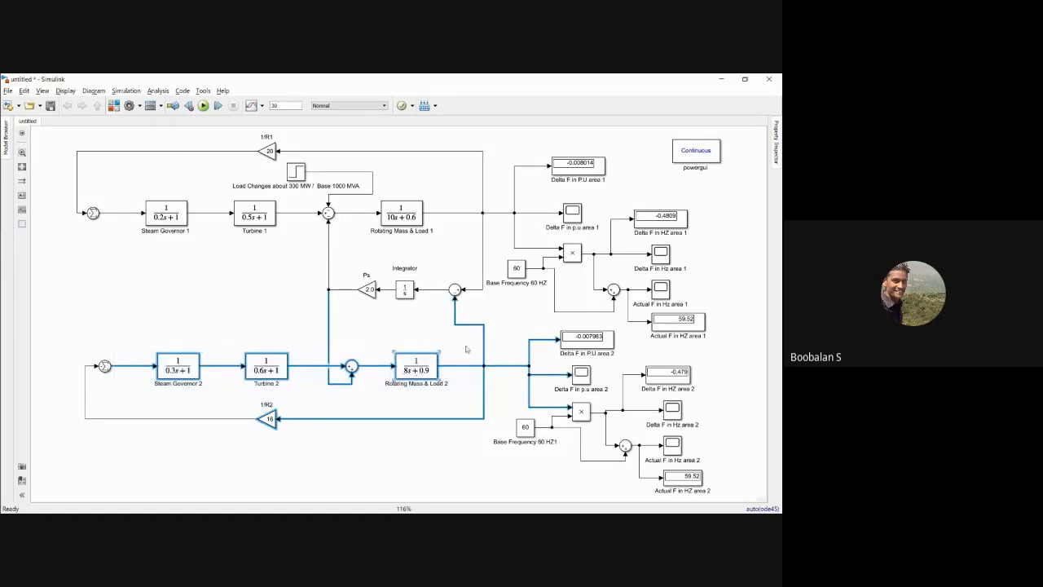
{"action": "left_click", "coordinate": [468, 349]}
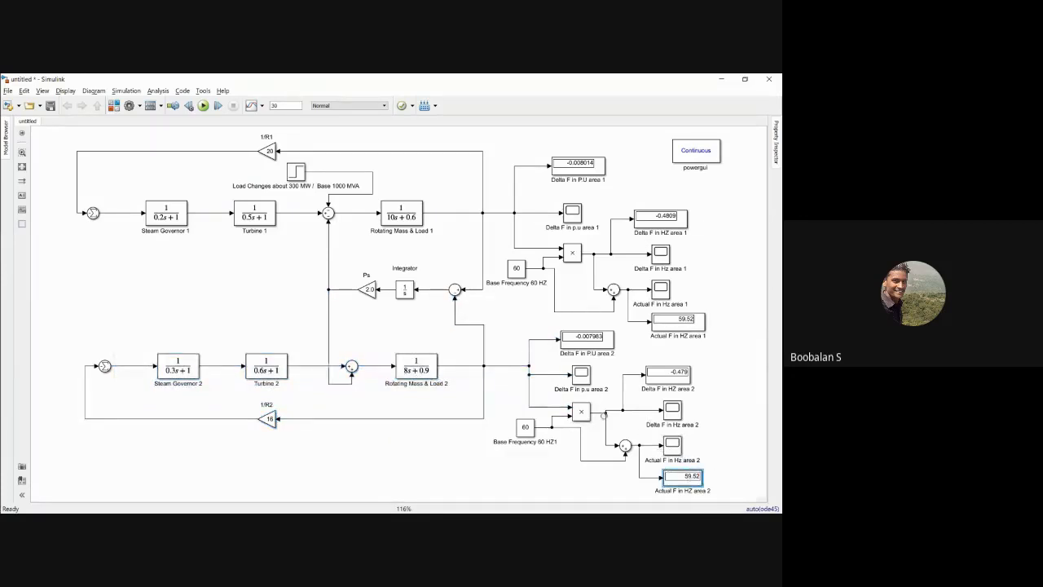
Step: Examine how the load change in area 1 affects both control loops and their frequency outputs
{"action": "left_click", "coordinate": [410, 369]}
{"action": "left_click", "coordinate": [364, 327]}
{"action": "left_click_drag", "start_coordinate": [116, 340], "coordinate": [449, 415]}
{"action": "left_click", "coordinate": [371, 326]}
{"action": "left_click_drag", "start_coordinate": [197, 168], "coordinate": [373, 228]}
{"action": "left_click", "coordinate": [404, 167]}
{"action": "left_click", "coordinate": [417, 229]}
{"action": "left_click", "coordinate": [291, 171]}
{"action": "left_click", "coordinate": [307, 229]}
{"action": "left_click_drag", "start_coordinate": [184, 185], "coordinate": [417, 216]}
{"action": "left_click", "coordinate": [431, 180]}
{"action": "left_click_drag", "start_coordinate": [547, 197], "coordinate": [694, 311]}
{"action": "left_click", "coordinate": [723, 271]}
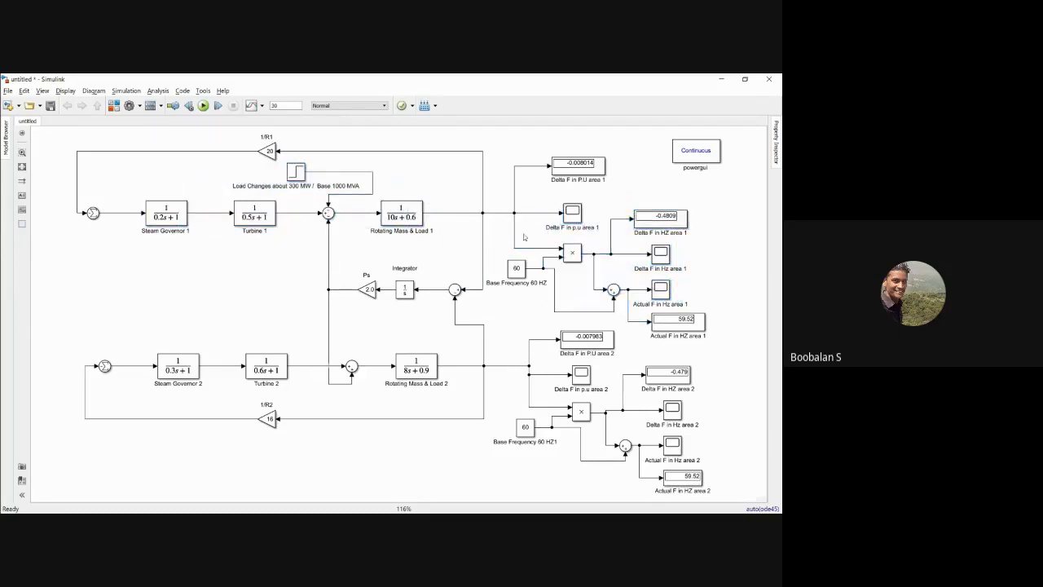
{"action": "left_click", "coordinate": [287, 173]}
{"action": "left_click", "coordinate": [289, 256]}
{"action": "left_click_drag", "start_coordinate": [105, 328], "coordinate": [655, 458]}
{"action": "left_click", "coordinate": [167, 338]}
{"action": "left_click_drag", "start_coordinate": [107, 335], "coordinate": [576, 455]}
{"action": "left_click", "coordinate": [226, 336]}
{"action": "left_click_drag", "start_coordinate": [272, 333], "coordinate": [460, 379]}
{"action": "left_click", "coordinate": [238, 342]}
{"action": "left_click_drag", "start_coordinate": [373, 339], "coordinate": [458, 386]}
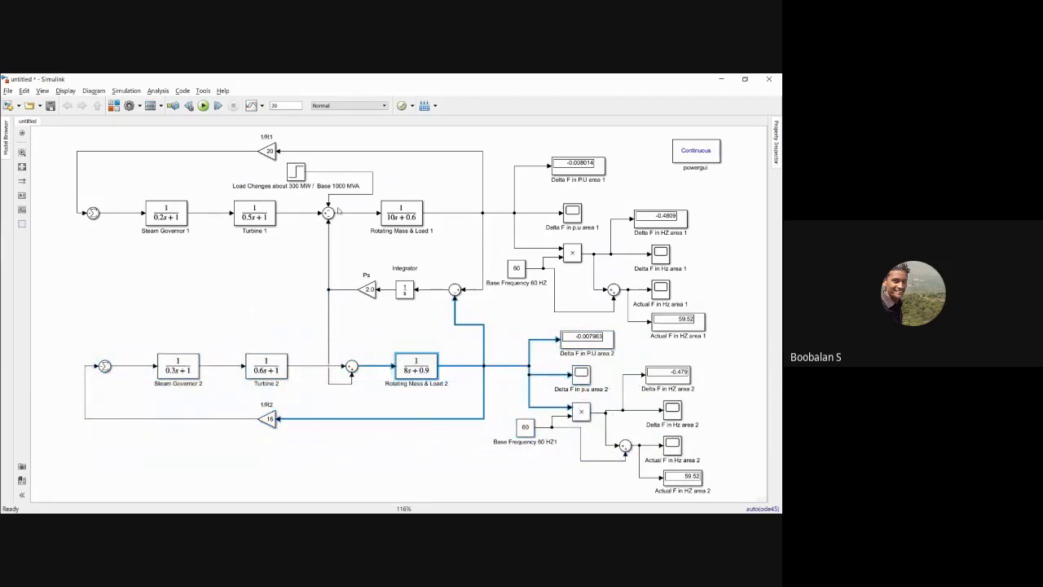
Step: Examine the load change block against Rotating Mass & Load 2 and area 2's output blocks
{"action": "left_click", "coordinate": [296, 174]}
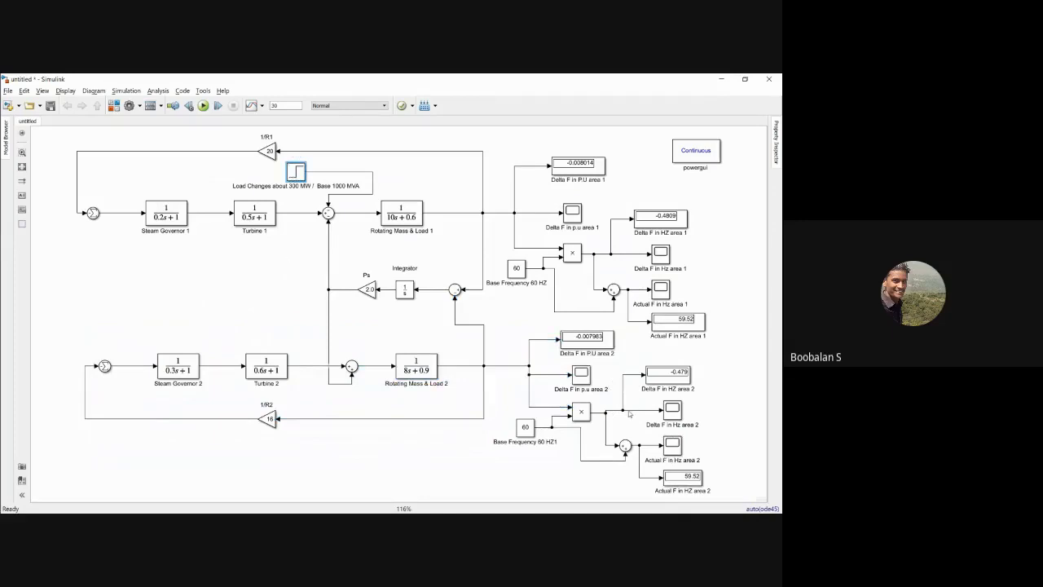
{"action": "left_click_drag", "start_coordinate": [381, 335], "coordinate": [704, 482]}
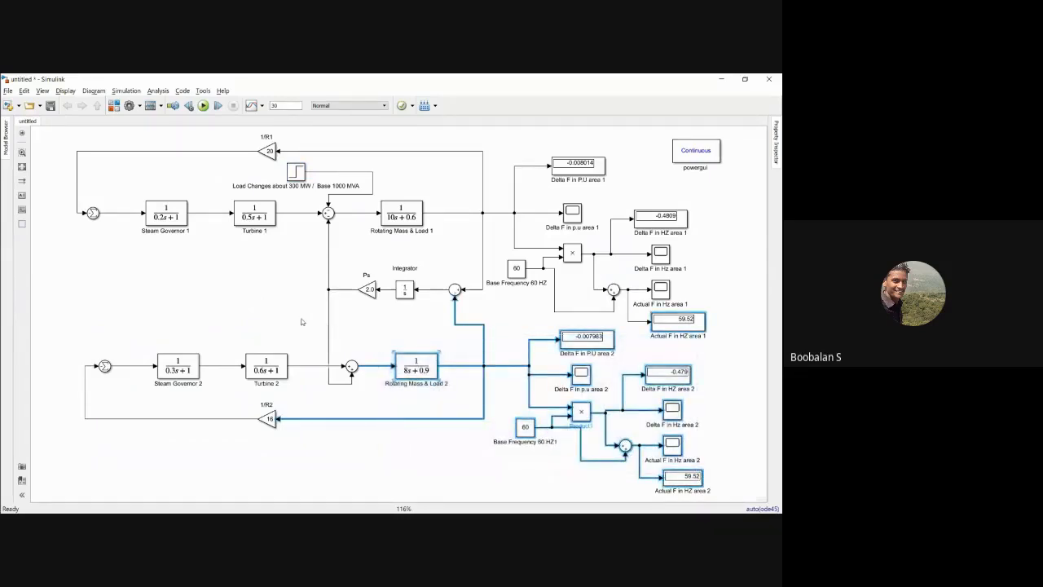
{"action": "left_click", "coordinate": [304, 317]}
{"action": "left_click_drag", "start_coordinate": [360, 327], "coordinate": [705, 481]}
{"action": "left_click_drag", "start_coordinate": [373, 335], "coordinate": [396, 355]}
{"action": "left_click", "coordinate": [354, 325]}
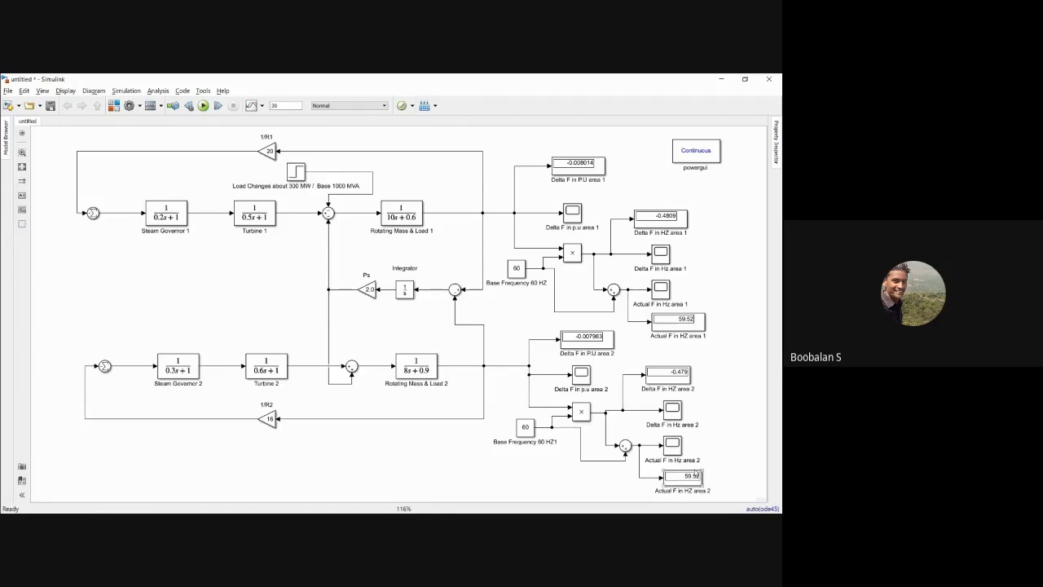
Step: Review both areas' loops and area 2's outputs, and switch to the Power System Analysis PDF with the example's frequency solution
{"action": "left_click_drag", "start_coordinate": [83, 176], "coordinate": [435, 265]}
{"action": "left_click", "coordinate": [456, 199]}
{"action": "left_click_drag", "start_coordinate": [104, 341], "coordinate": [503, 422]}
{"action": "left_click", "coordinate": [507, 317]}
{"action": "left_click_drag", "start_coordinate": [313, 247], "coordinate": [340, 303]}
{"action": "left_click", "coordinate": [399, 328]}
{"action": "left_click_drag", "start_coordinate": [492, 312], "coordinate": [629, 455]}
{"action": "left_click", "coordinate": [483, 307]}
{"action": "key", "text": "alt+Tab"}
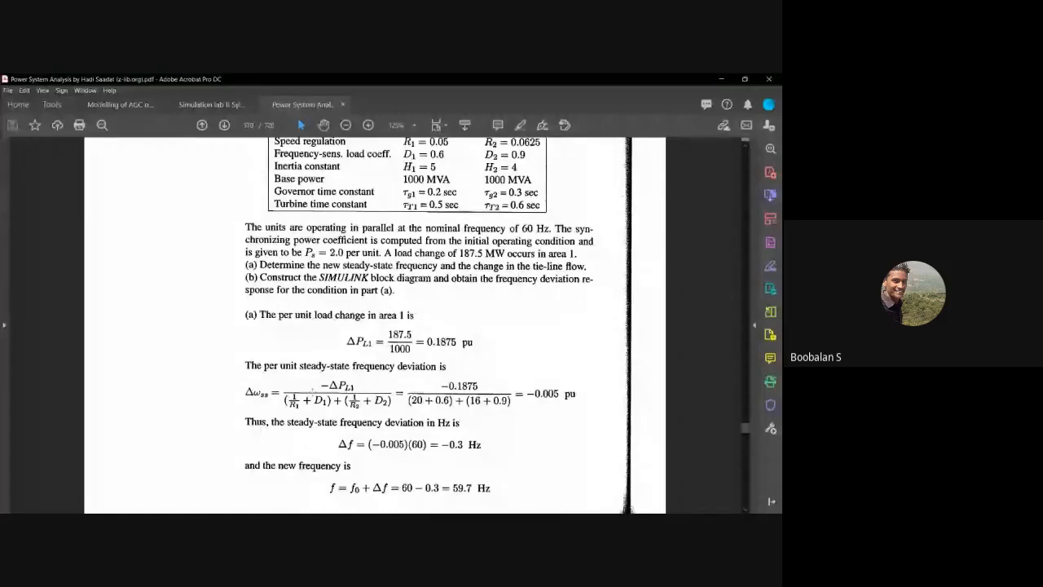
Step: Examine part (a) of the example's solution: per-unit load change, steady-state frequency deviation in per unit and Hz, and the new frequency
{"action": "left_click_drag", "start_coordinate": [231, 313], "coordinate": [572, 500]}
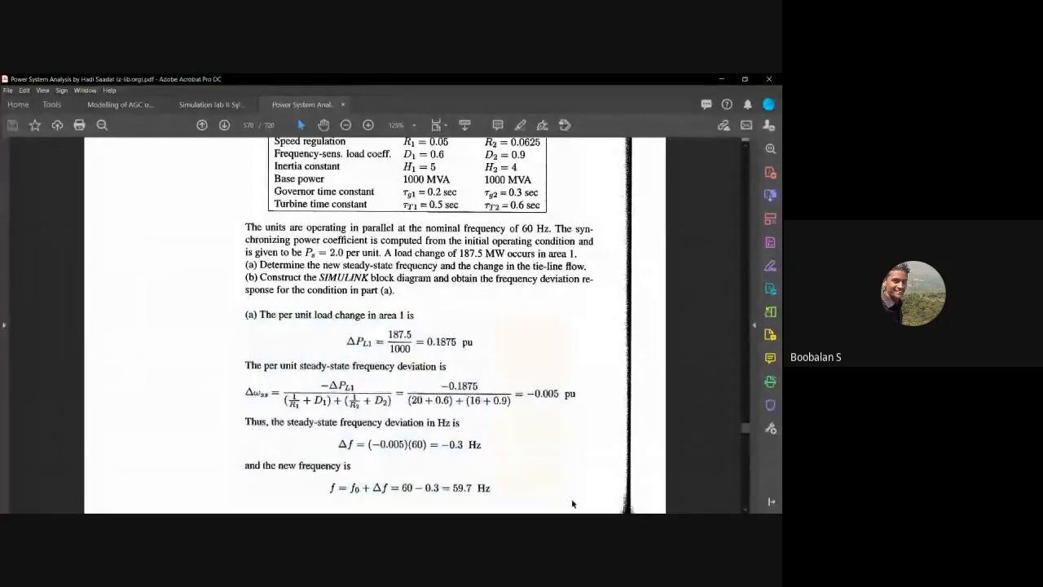
{"action": "left_click", "coordinate": [506, 356]}
{"action": "left_click_drag", "start_coordinate": [422, 334], "coordinate": [467, 353]}
{"action": "key", "text": "ctrl+a"}
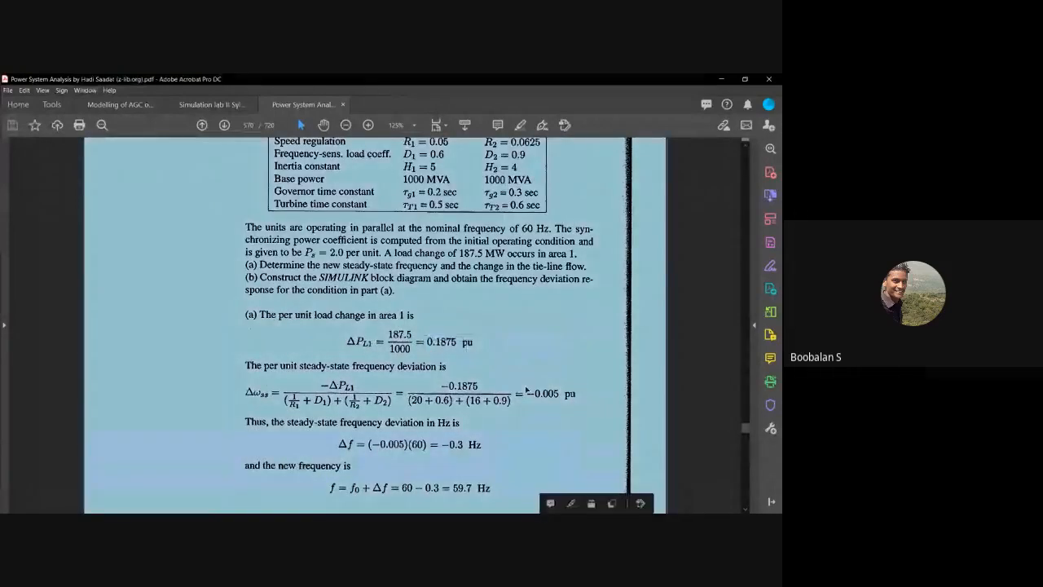
{"action": "left_click_drag", "start_coordinate": [525, 391], "coordinate": [551, 397]}
{"action": "key", "text": "ctrl+a"}
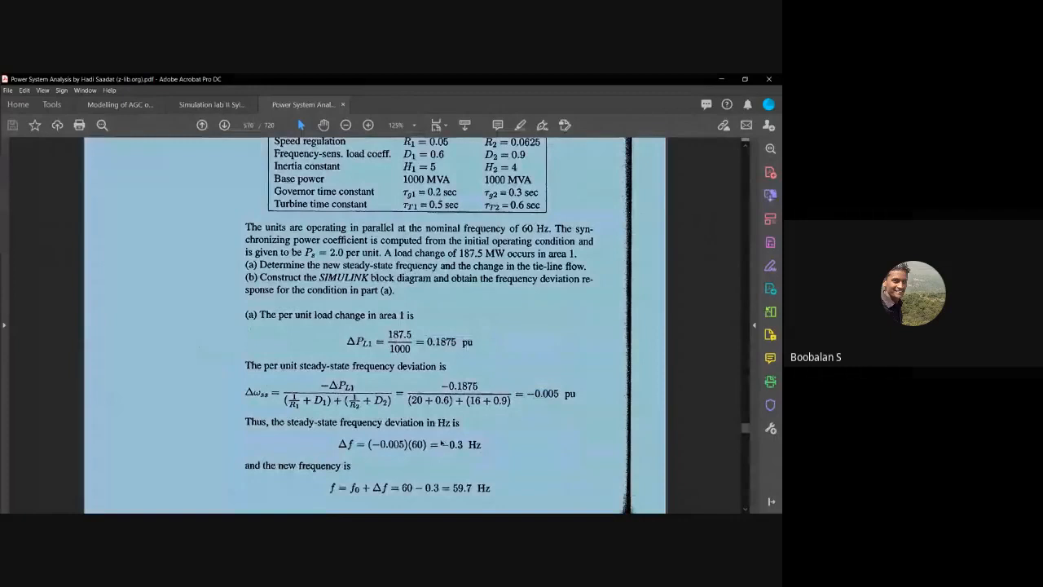
{"action": "left_click_drag", "start_coordinate": [441, 442], "coordinate": [466, 447]}
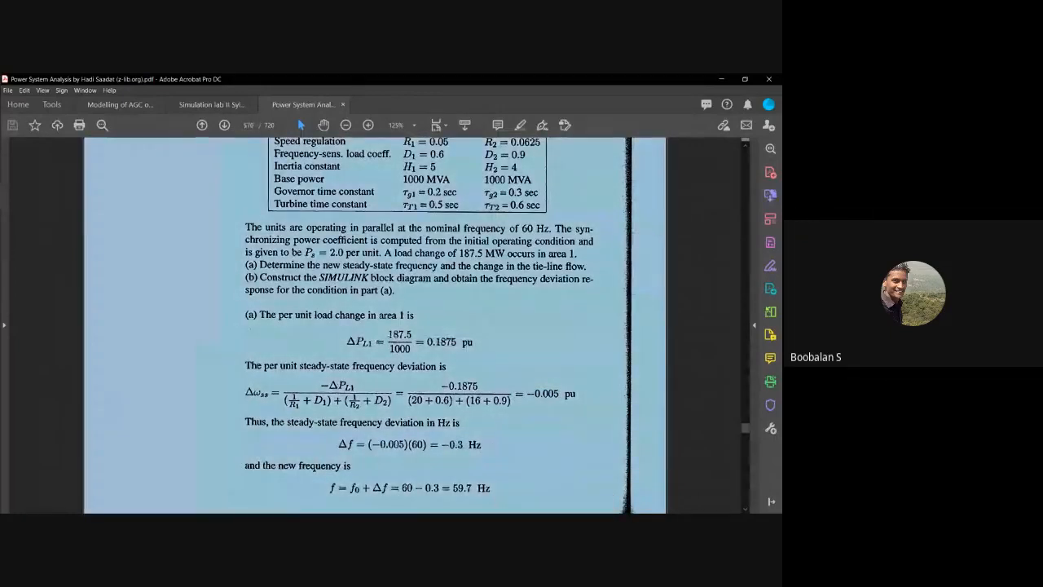
{"action": "left_click_drag", "start_coordinate": [384, 329], "coordinate": [417, 343]}
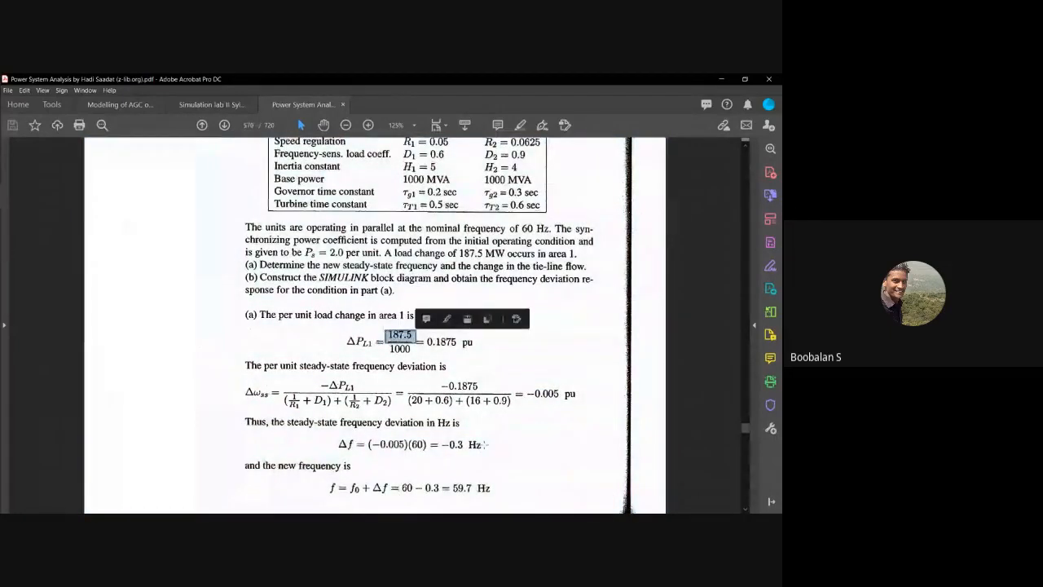
{"action": "left_click", "coordinate": [481, 445]}
{"action": "left_click", "coordinate": [451, 482]}
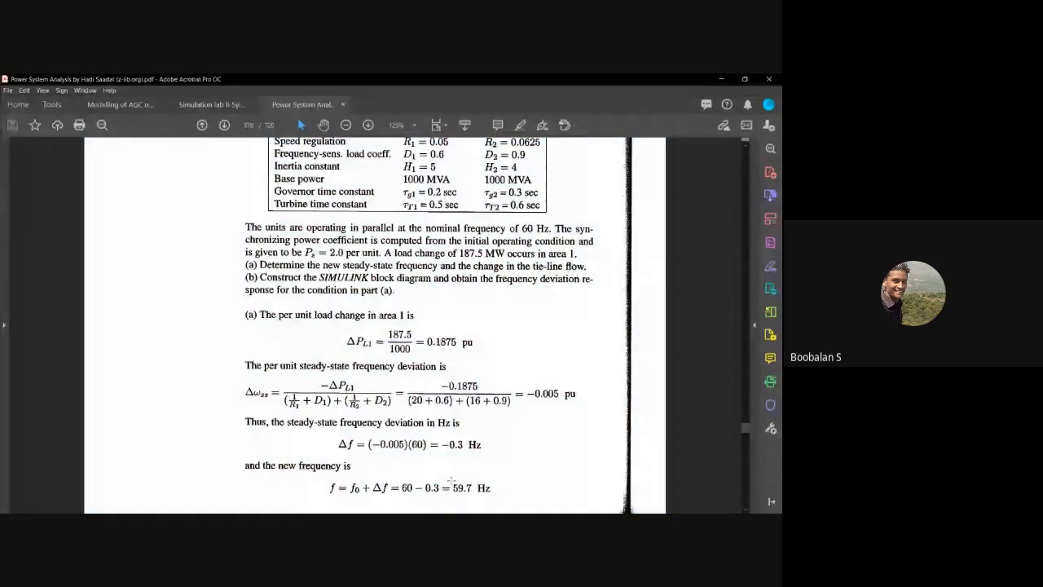
{"action": "left_click_drag", "start_coordinate": [451, 482], "coordinate": [482, 494]}
{"action": "left_click", "coordinate": [476, 436]}
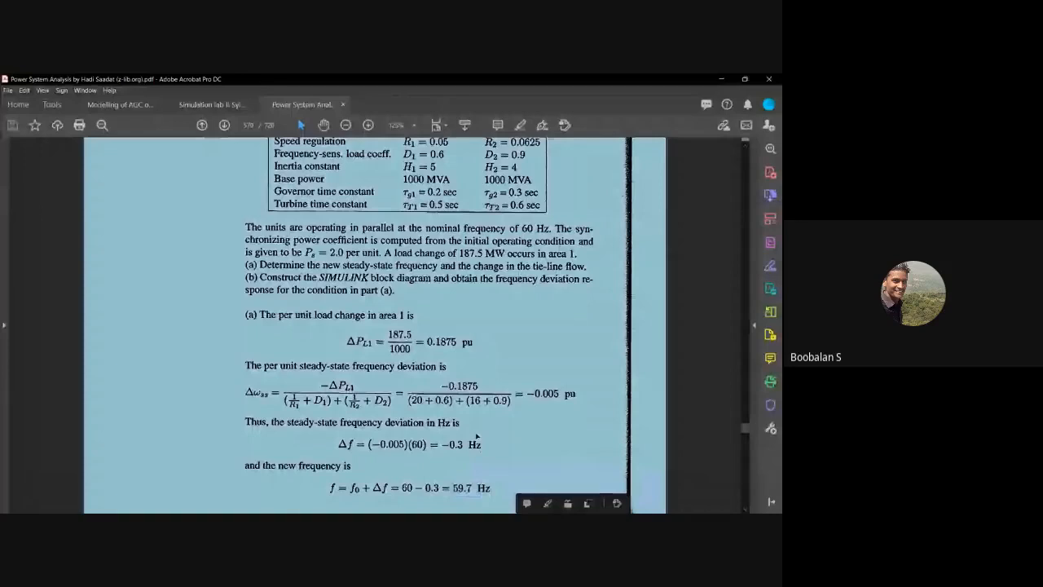
Step: Switch to the slide presentation and go past the two-area Simulink diagrams to the slide on tie line bias control and area control error
{"action": "key", "text": "alt+Tab"}
{"action": "left_click_drag", "start_coordinate": [63, 157], "coordinate": [472, 420]}
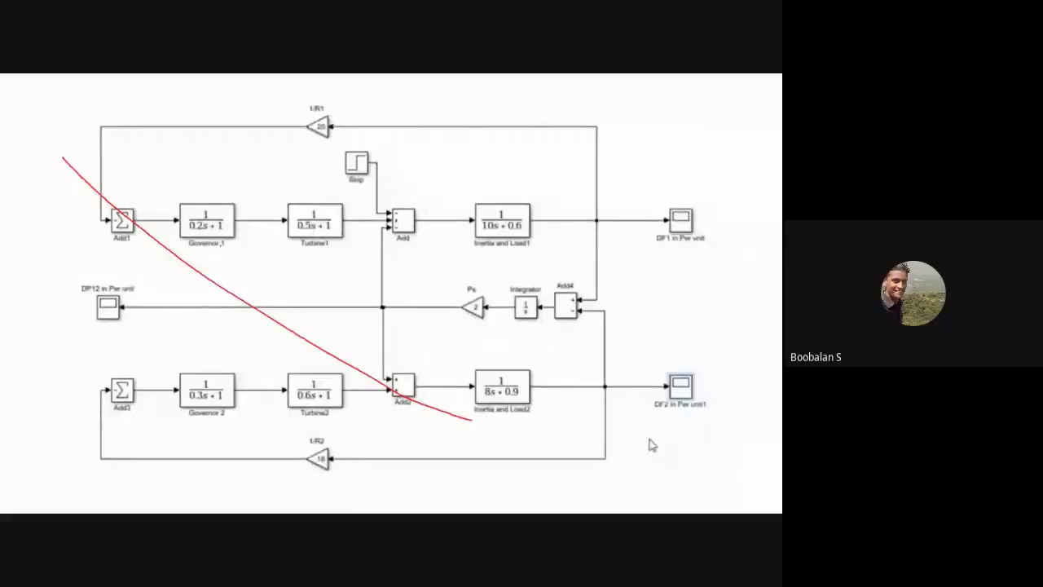
{"action": "key", "text": "Right"}
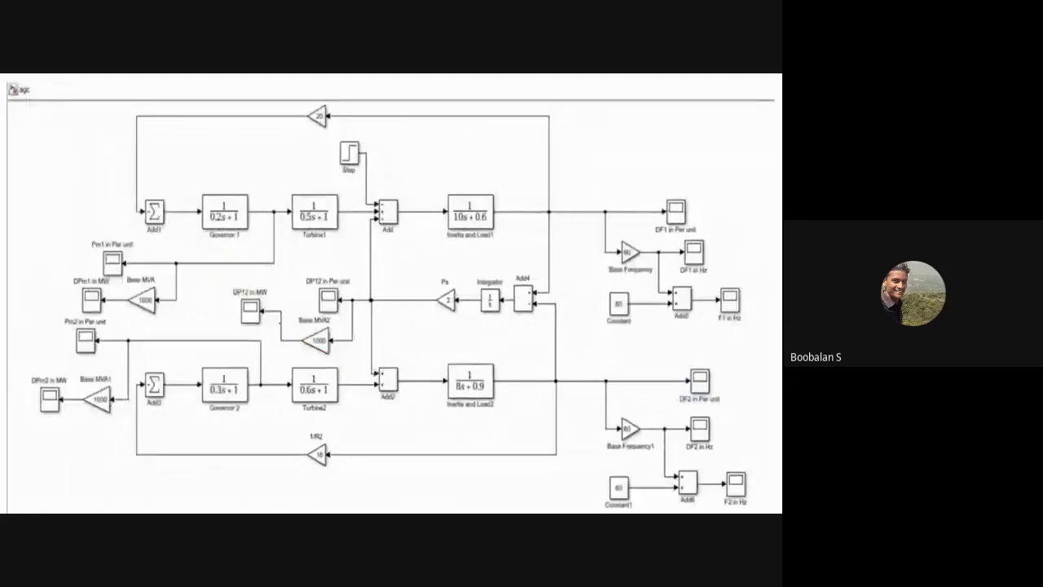
{"action": "key", "text": "Right"}
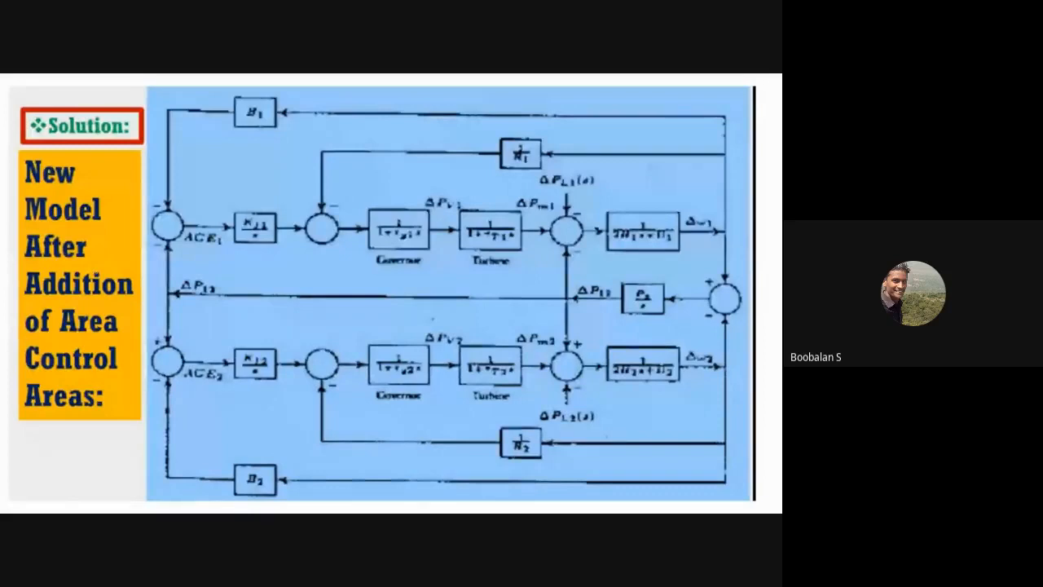
{"action": "key", "text": "Left"}
{"action": "key", "text": "Left"}
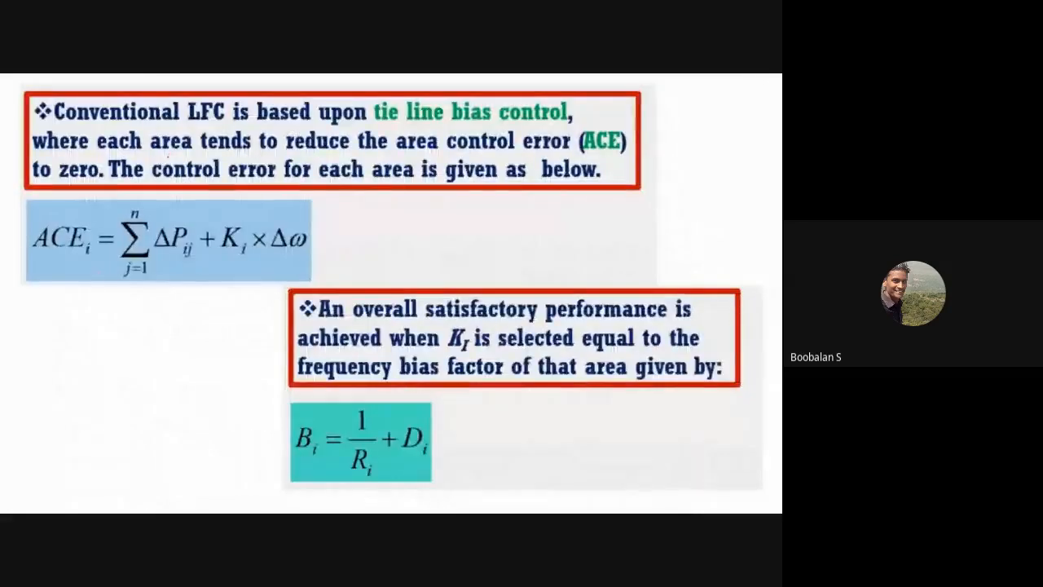
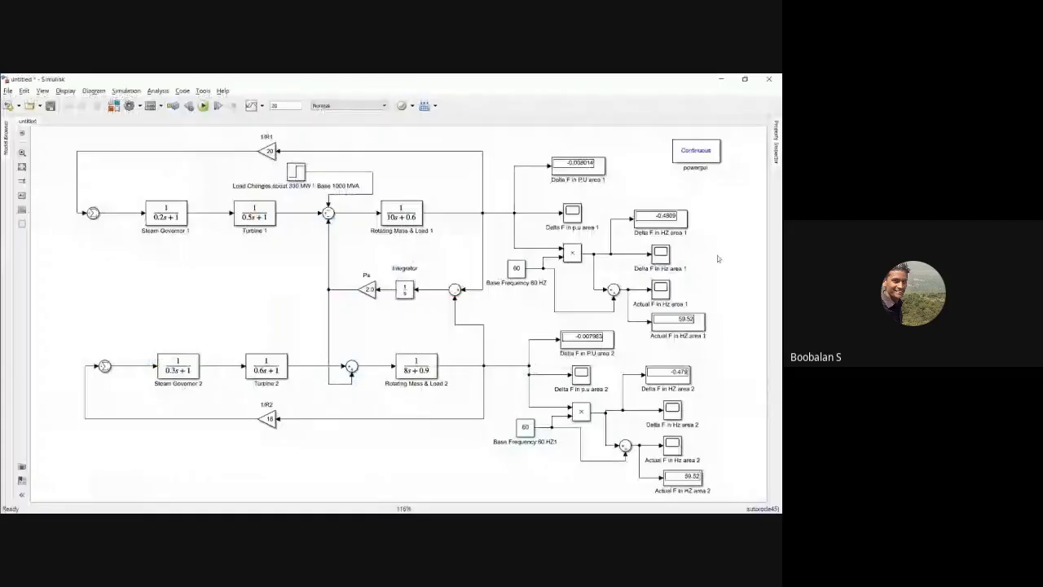
Step: Shift both areas' frequency output blocks and the powergui block away from the control loops to widen the gap
{"action": "left_click_drag", "start_coordinate": [513, 146], "coordinate": [706, 482]}
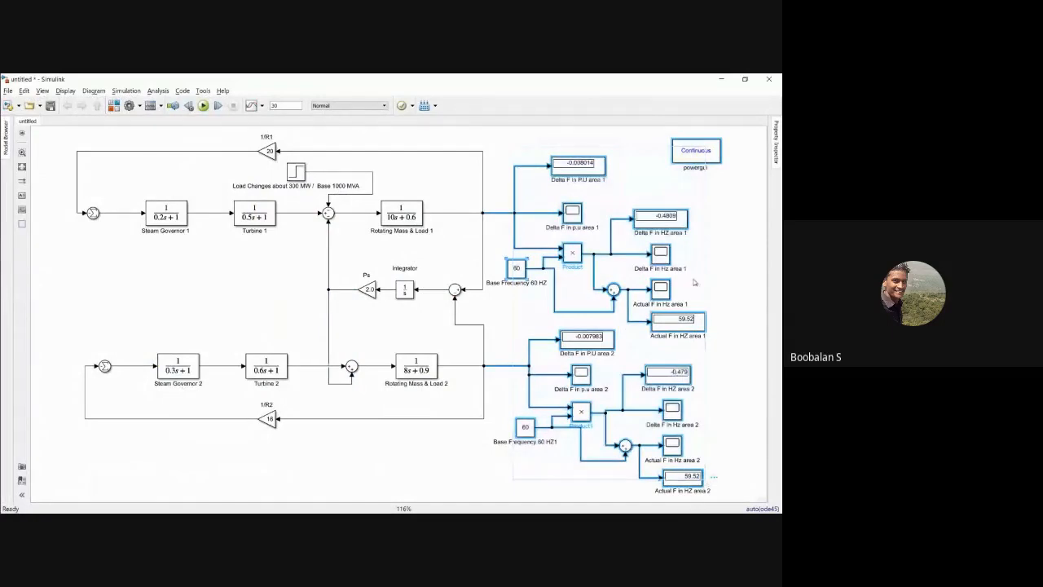
{"action": "left_click_drag", "start_coordinate": [584, 260], "coordinate": [620, 254]}
{"action": "left_click", "coordinate": [442, 167]}
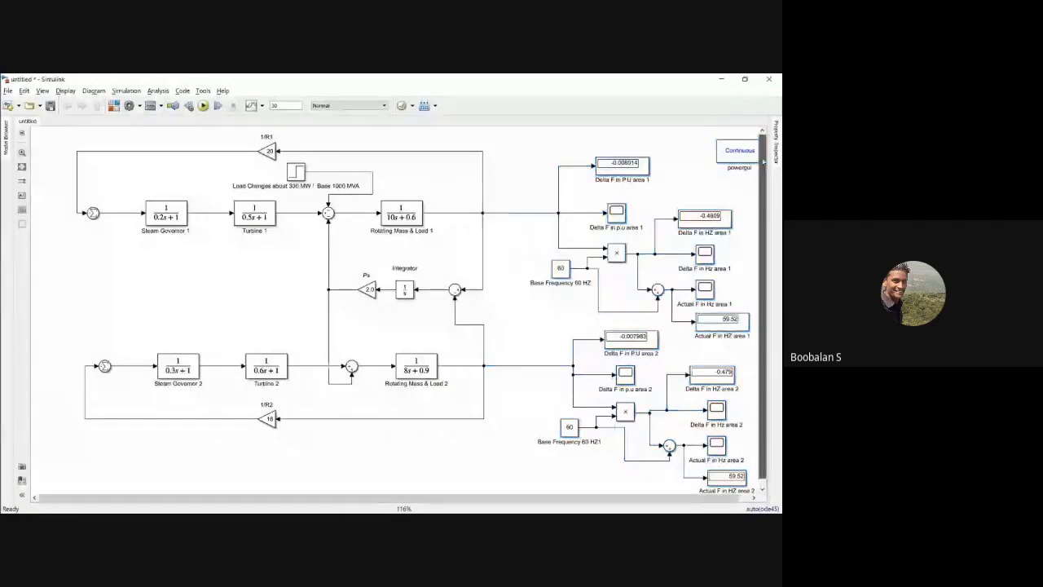
Step: Add a Gain block from the Commonly Used Blocks library above the 1/R1 gain and rotate it 180 degrees
{"action": "left_click", "coordinate": [269, 151]}
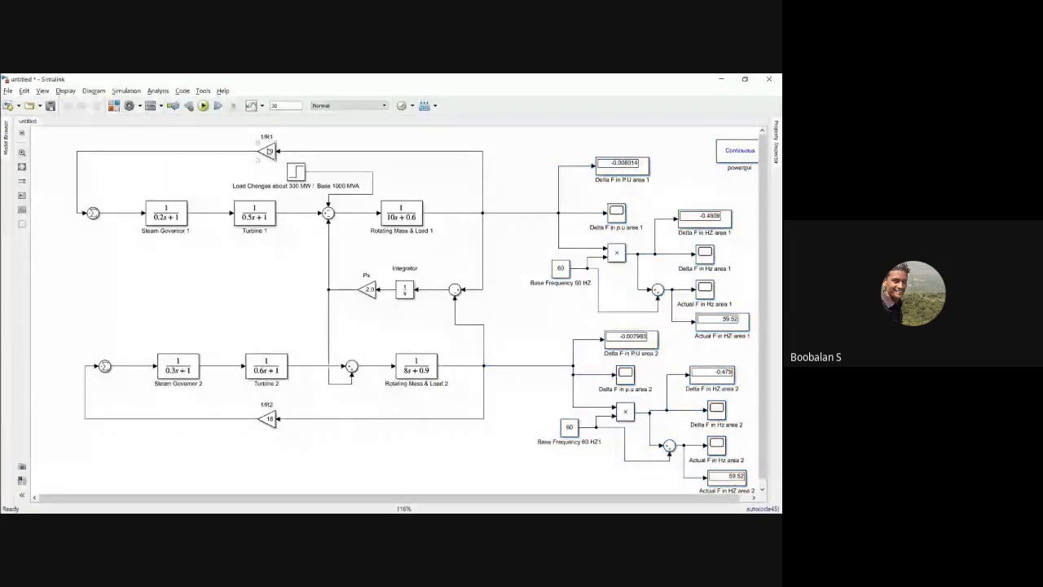
{"action": "left_click", "coordinate": [114, 105]}
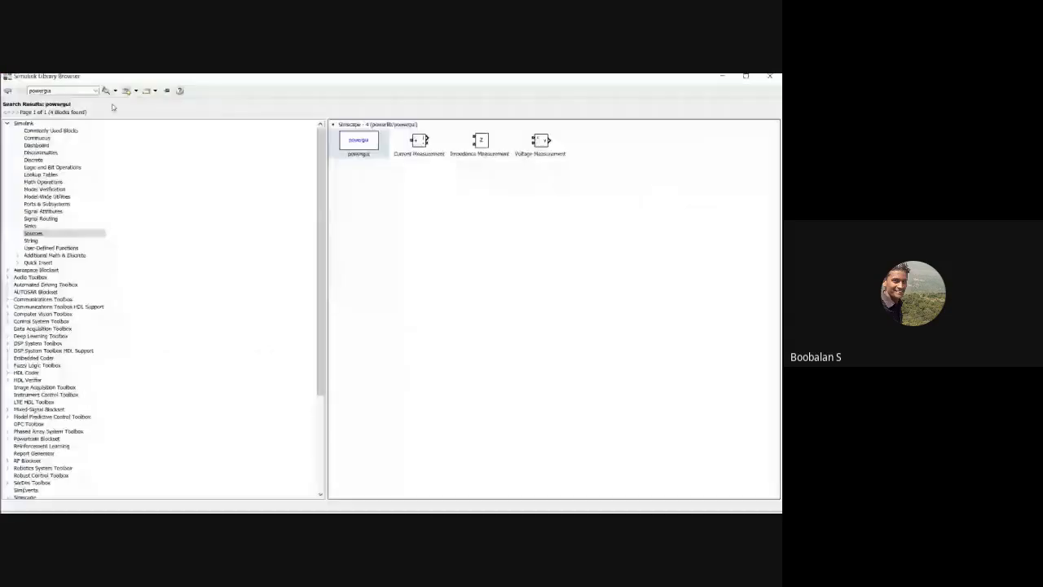
{"action": "left_click", "coordinate": [51, 123]}
{"action": "left_click", "coordinate": [720, 123]}
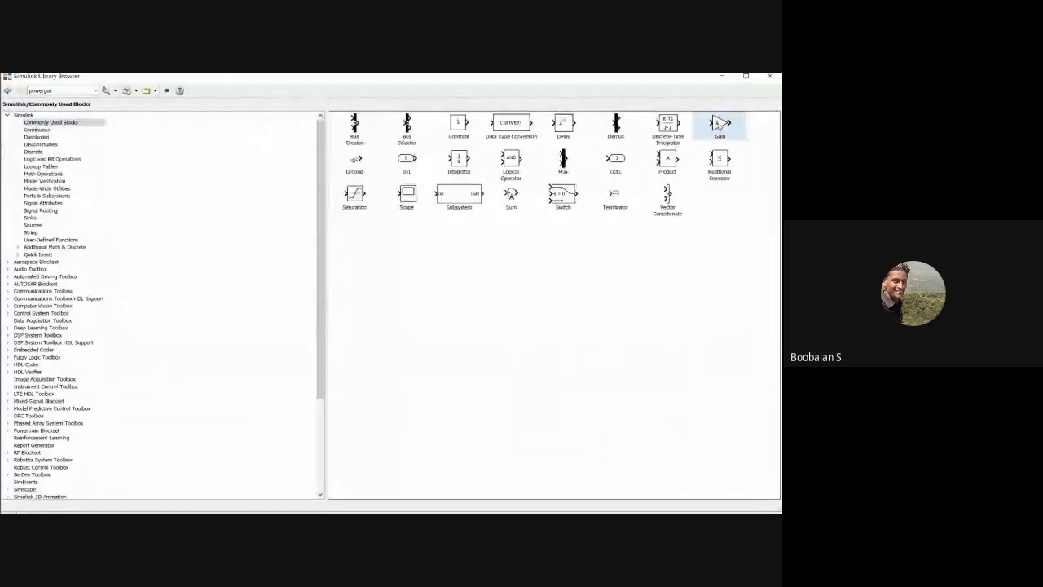
{"action": "left_click", "coordinate": [723, 78]}
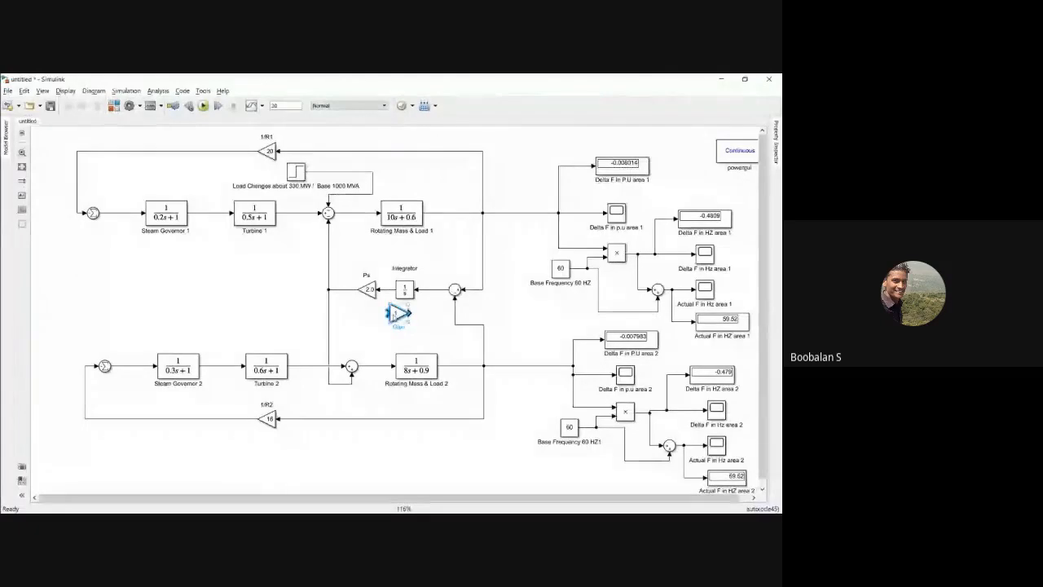
{"action": "left_click_drag", "start_coordinate": [385, 252], "coordinate": [270, 174]}
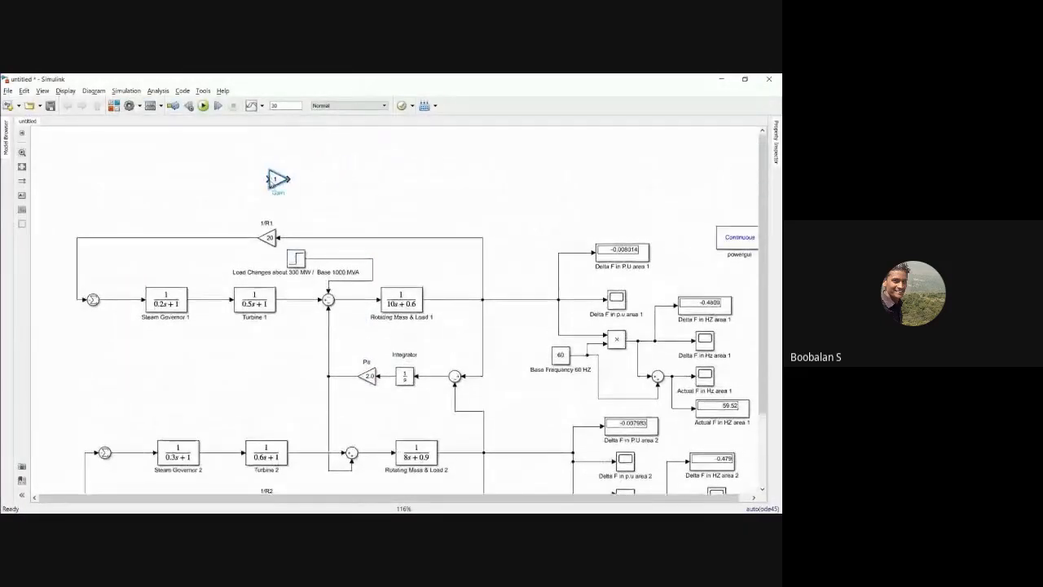
{"action": "key", "text": "ctrl+r"}
{"action": "key", "text": "ctrl+r"}
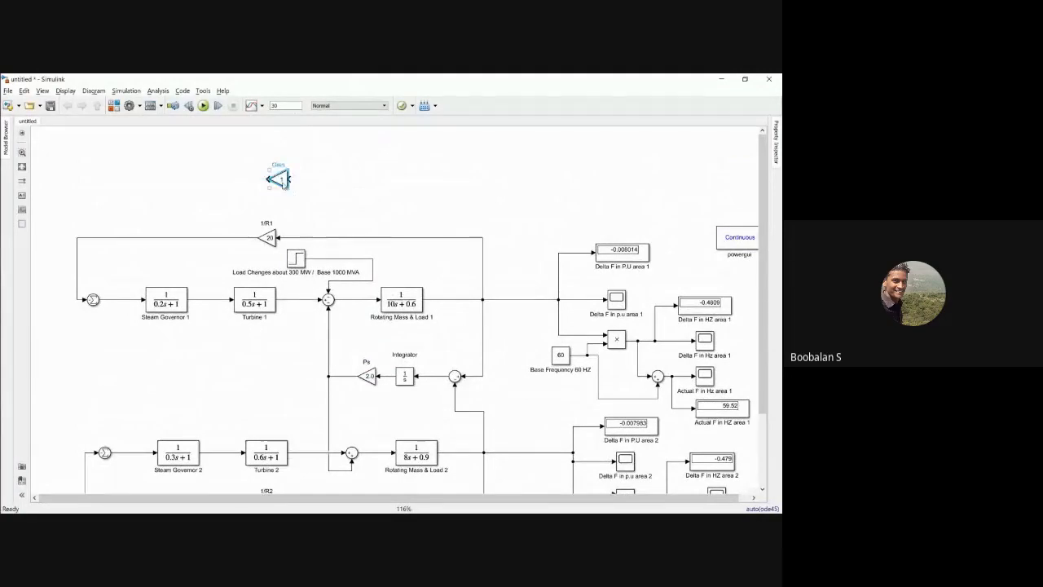
{"action": "left_click_drag", "start_coordinate": [282, 179], "coordinate": [264, 179]}
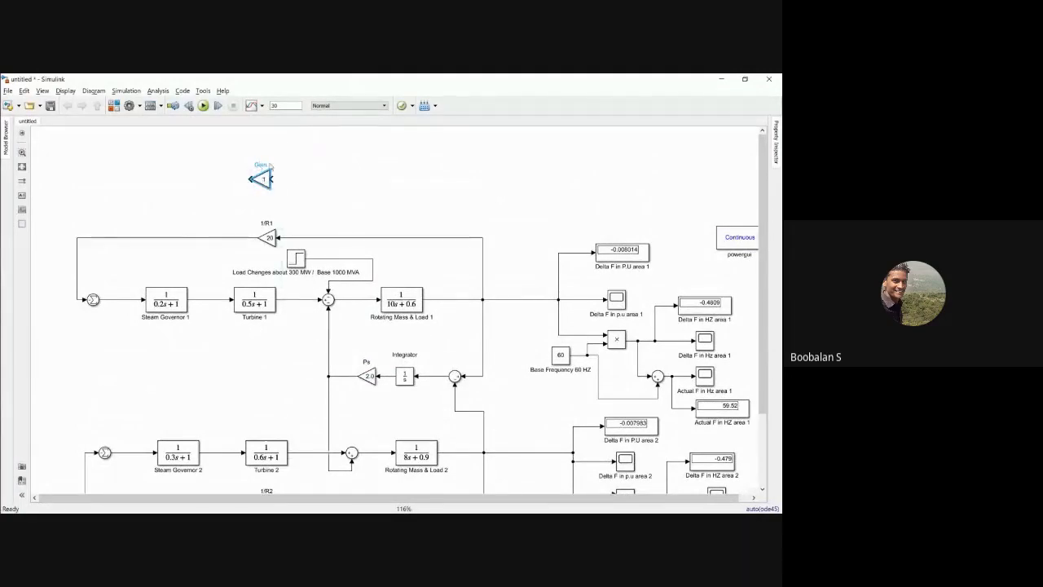
Step: Name the new gain block B1 and move the 1/R1 gain with its feedback line slightly higher
{"action": "type", "text": "B1"}
{"action": "left_click", "coordinate": [263, 182]}
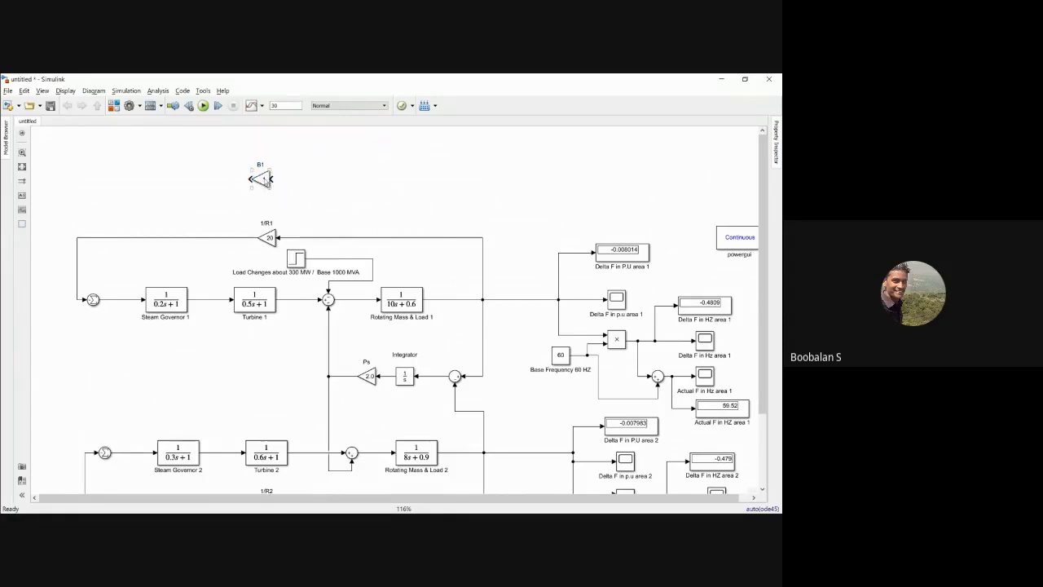
{"action": "left_click_drag", "start_coordinate": [268, 237], "coordinate": [269, 226]}
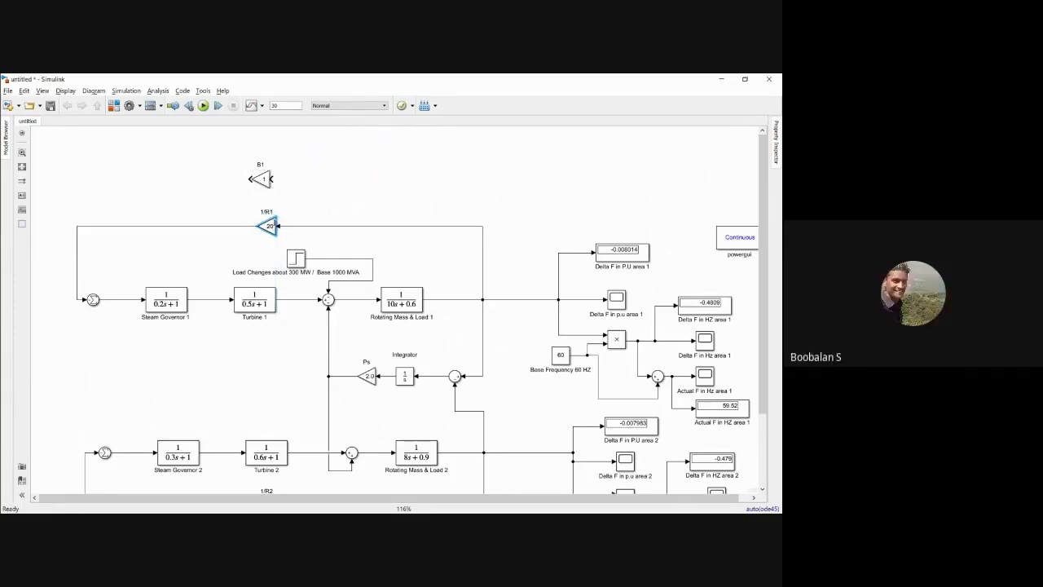
Step: Set B1's gain to 20.6 and connect its input to area 1's frequency feedback line
{"action": "left_click", "coordinate": [262, 179]}
{"action": "double_click", "coordinate": [263, 178]}
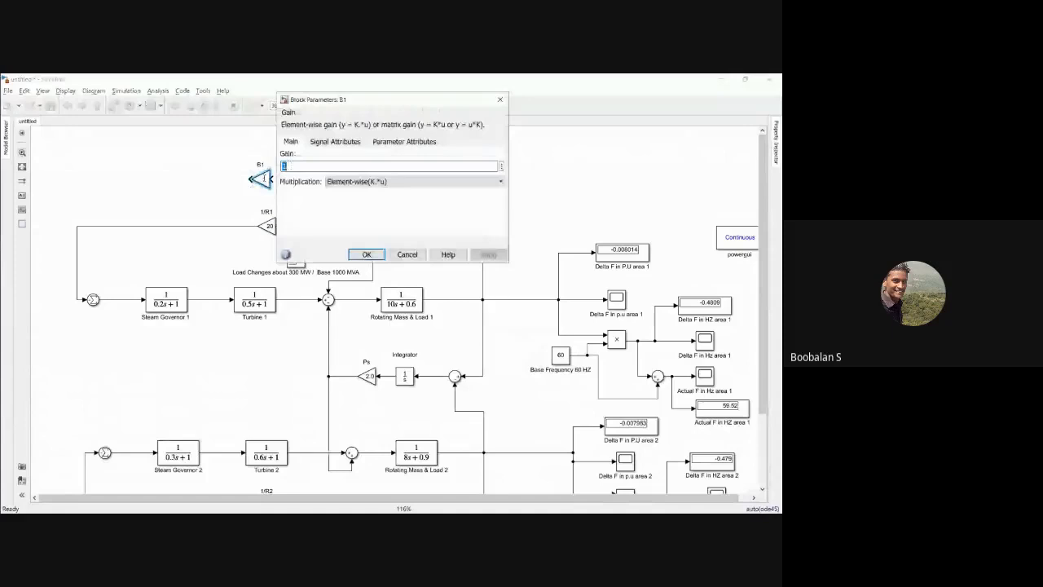
{"action": "type", "text": "20.6"}
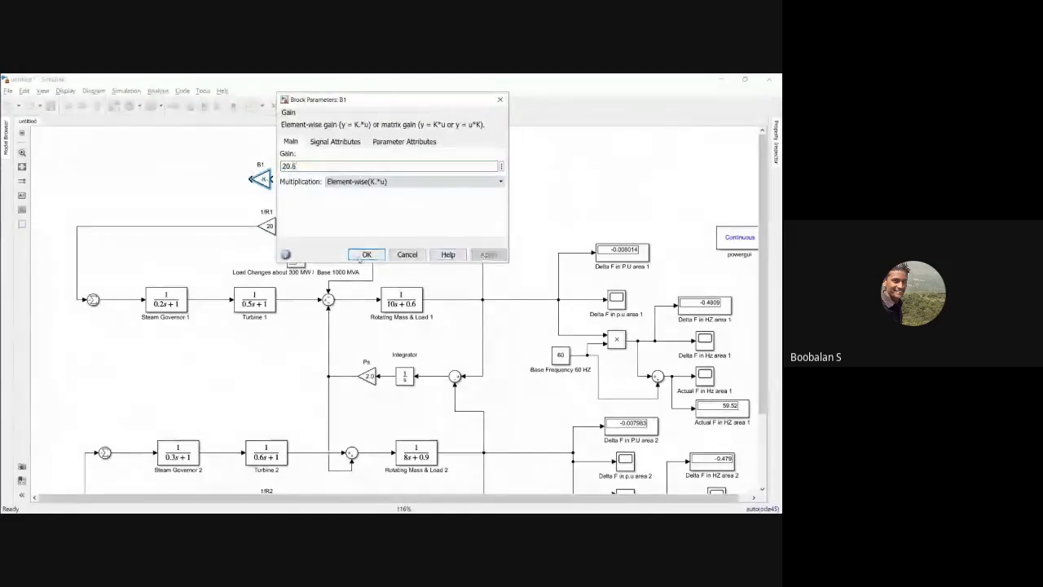
{"action": "left_click", "coordinate": [367, 254]}
{"action": "left_click_drag", "start_coordinate": [260, 183], "coordinate": [482, 226]}
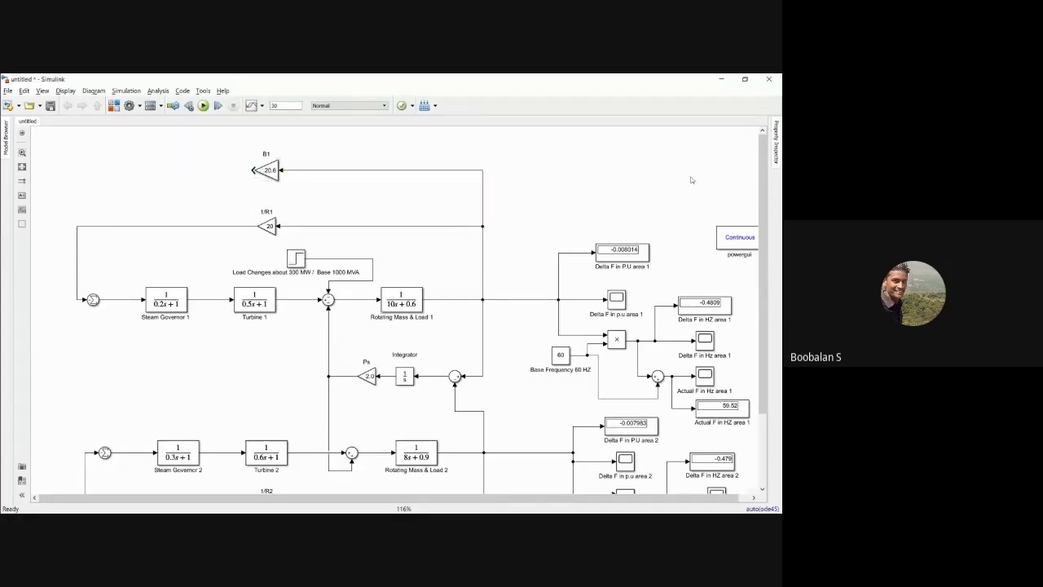
Step: Duplicate the 1/R2 gain block just below the original and rename the copy B2
{"action": "scroll", "coordinate": [690, 179], "scroll_direction": "down", "scroll_amount": 4}
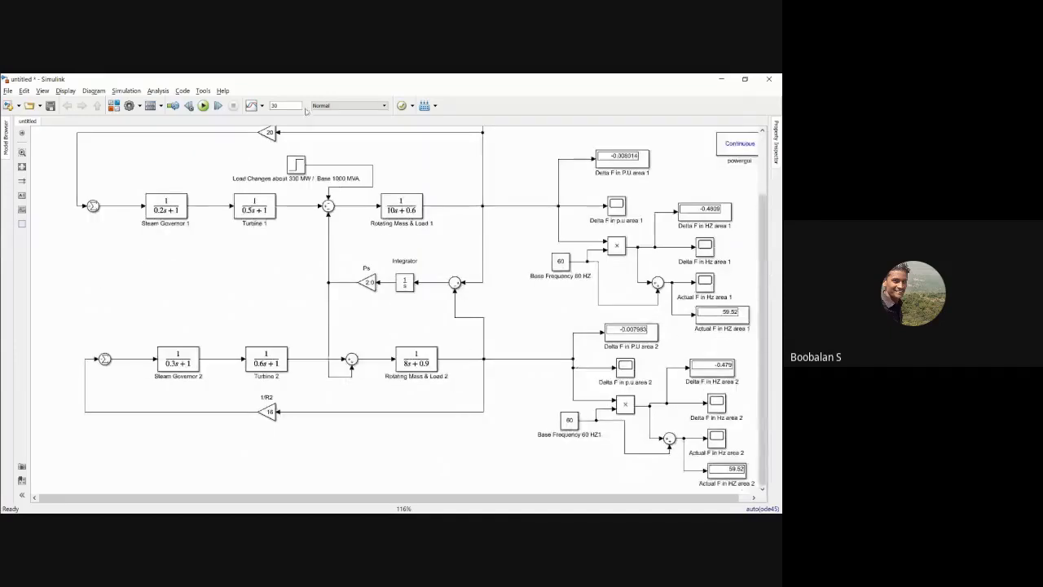
{"action": "left_click", "coordinate": [269, 411]}
{"action": "left_click_drag", "start_coordinate": [269, 412], "coordinate": [268, 459]}
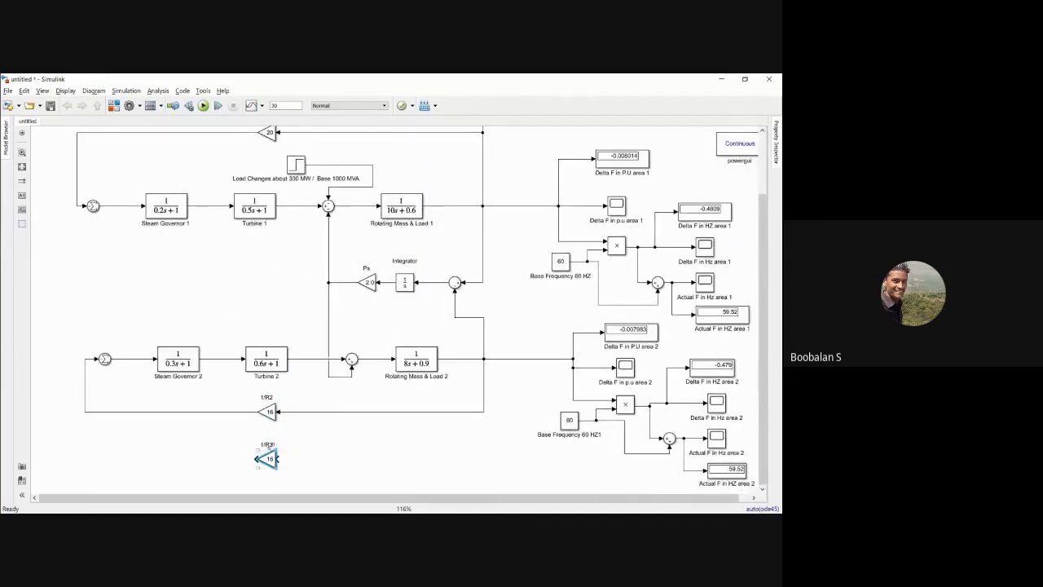
{"action": "key", "text": "ctrl+a"}
{"action": "key", "text": "BackSpace"}
{"action": "type", "text": "B2"}
Step: Set B2's gain to 16.9 and connect its input to area 2's frequency feedback line
{"action": "double_click", "coordinate": [266, 459]}
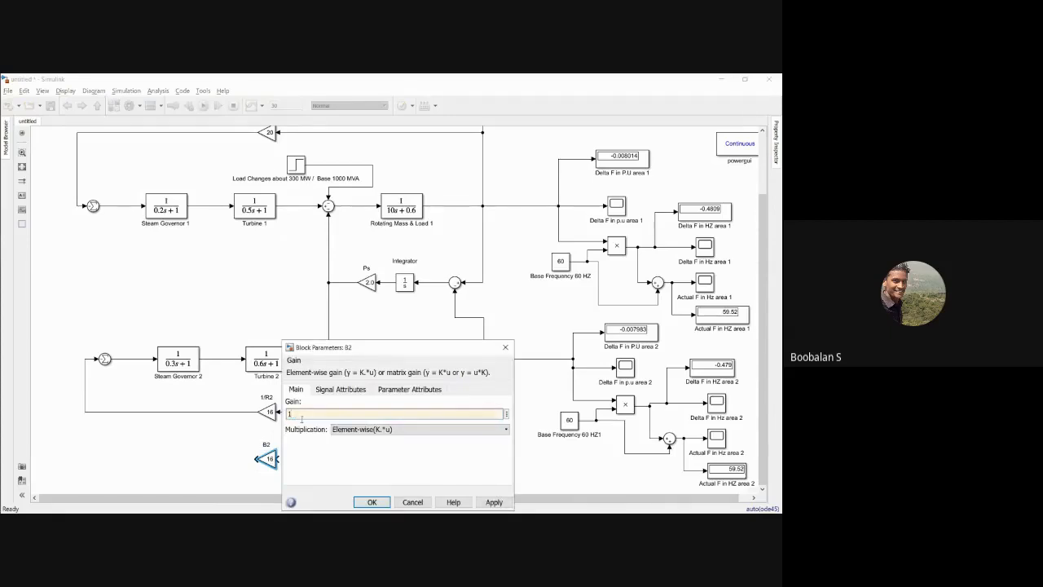
{"action": "type", "text": "6.9"}
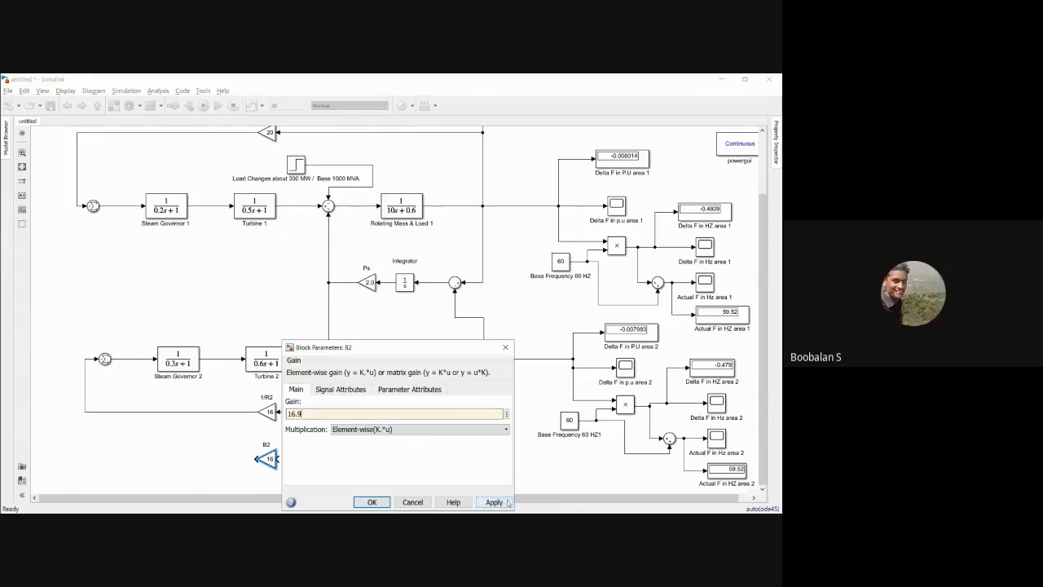
{"action": "left_click", "coordinate": [372, 501]}
{"action": "left_click", "coordinate": [348, 460]}
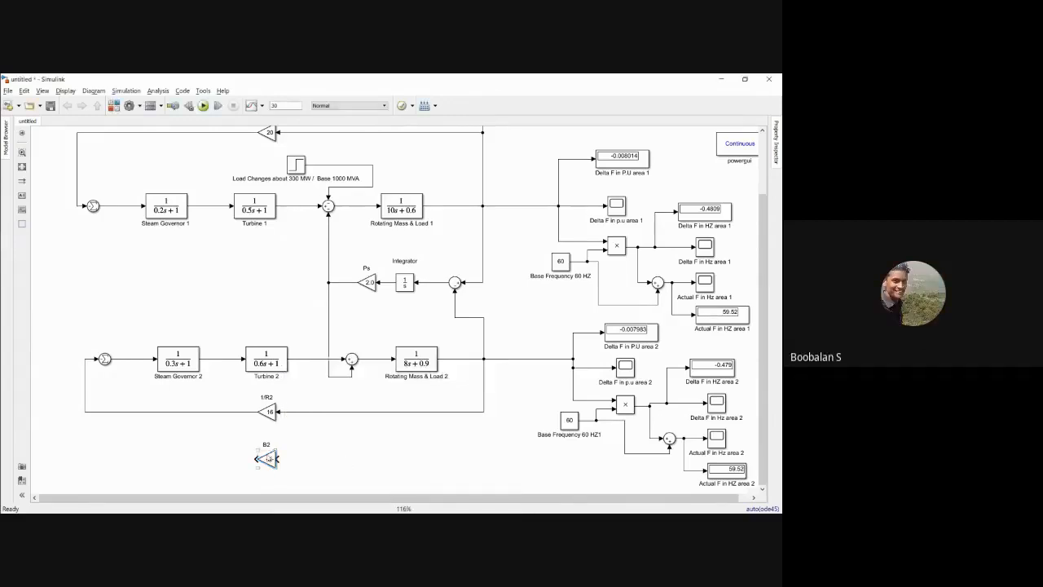
{"action": "left_click_drag", "start_coordinate": [275, 465], "coordinate": [270, 465]}
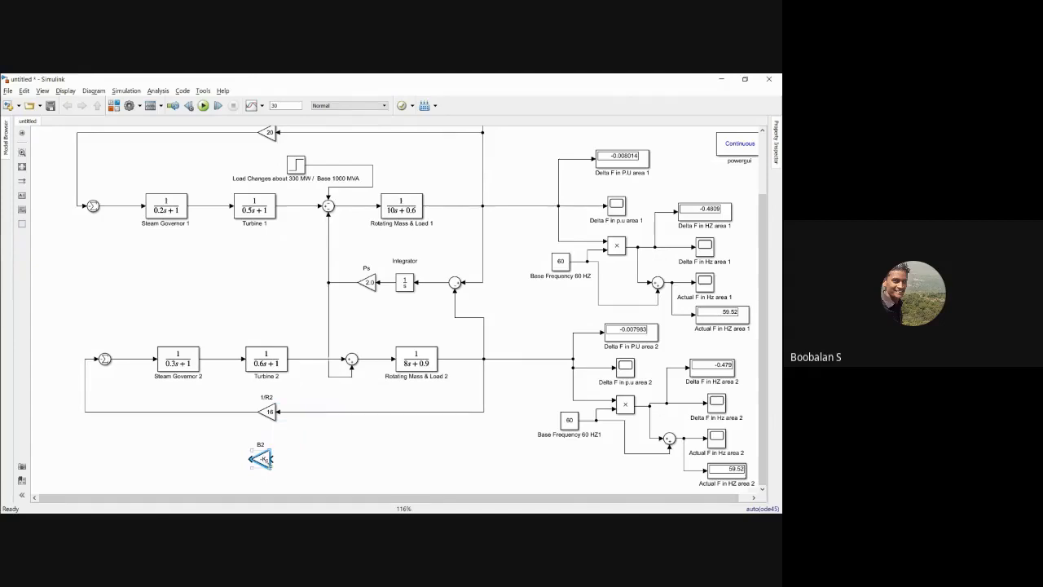
{"action": "left_click_drag", "start_coordinate": [279, 462], "coordinate": [484, 412]}
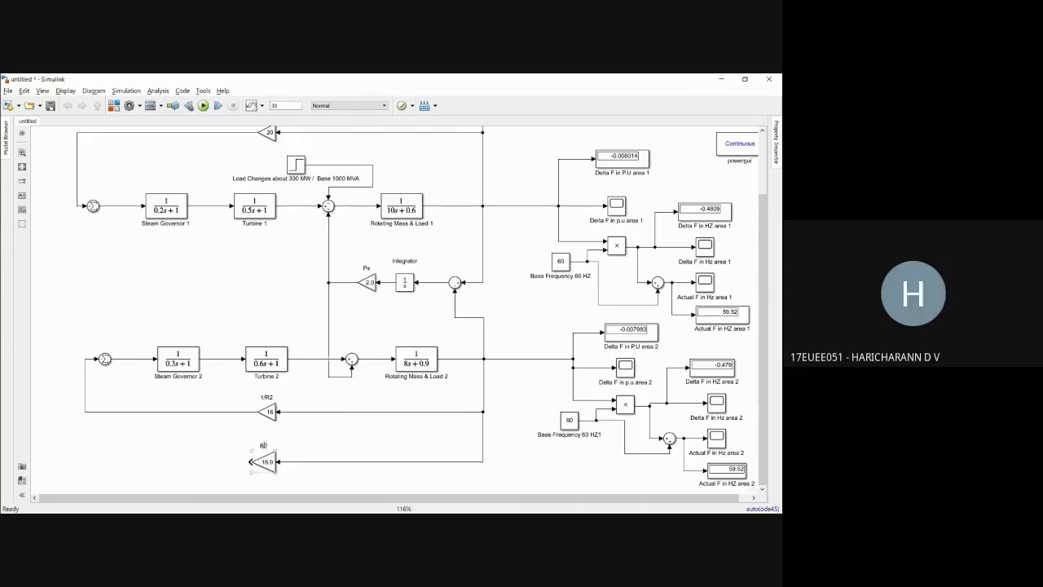
{"action": "left_click", "coordinate": [322, 440]}
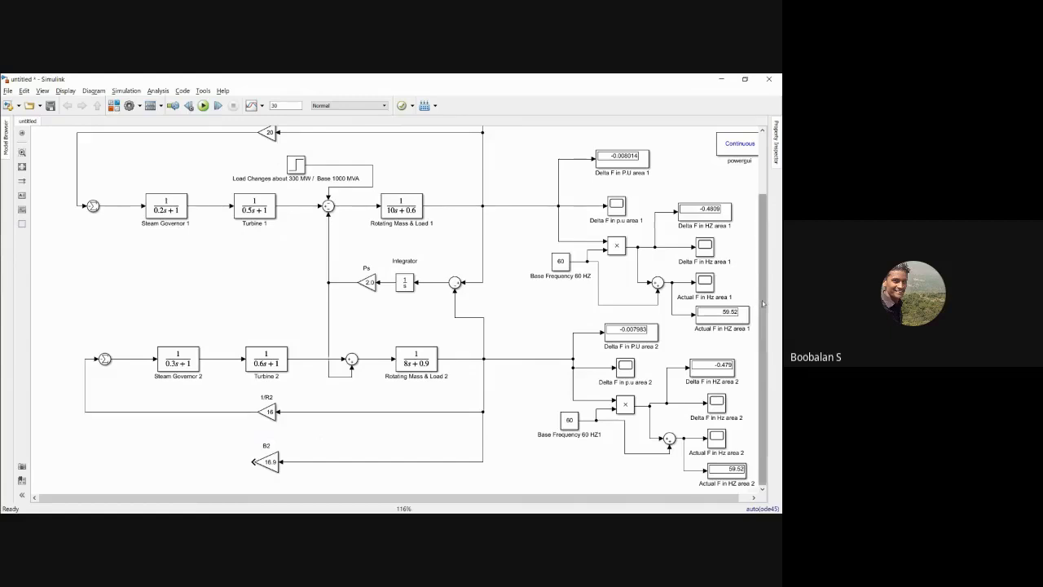
Step: Switch to the slide with the new area control model and mark the ACE summing junctions and area 1's input signs
{"action": "left_click_drag", "start_coordinate": [762, 308], "coordinate": [770, 242]}
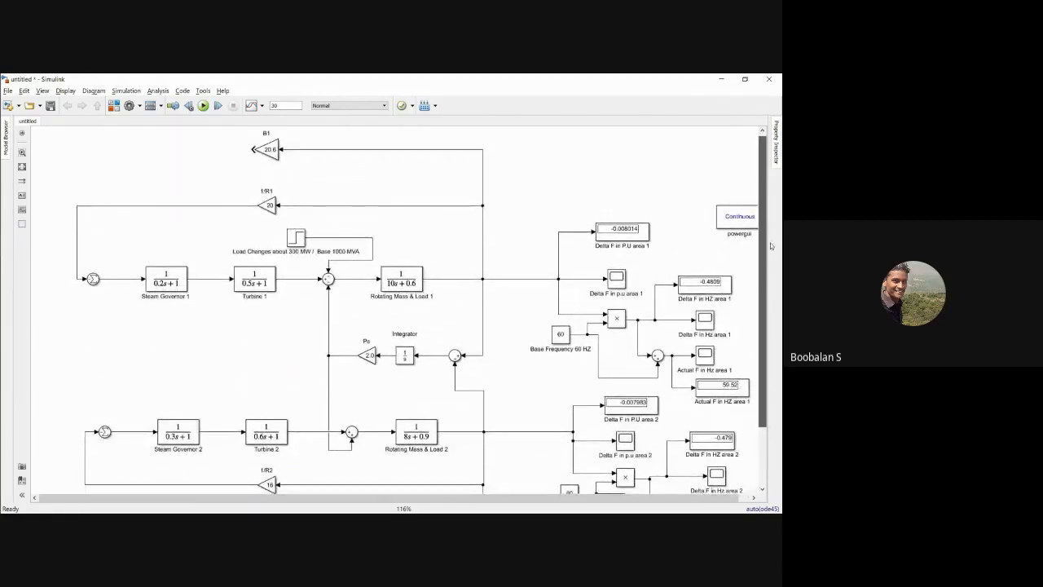
{"action": "left_click_drag", "start_coordinate": [770, 242], "coordinate": [778, 203]}
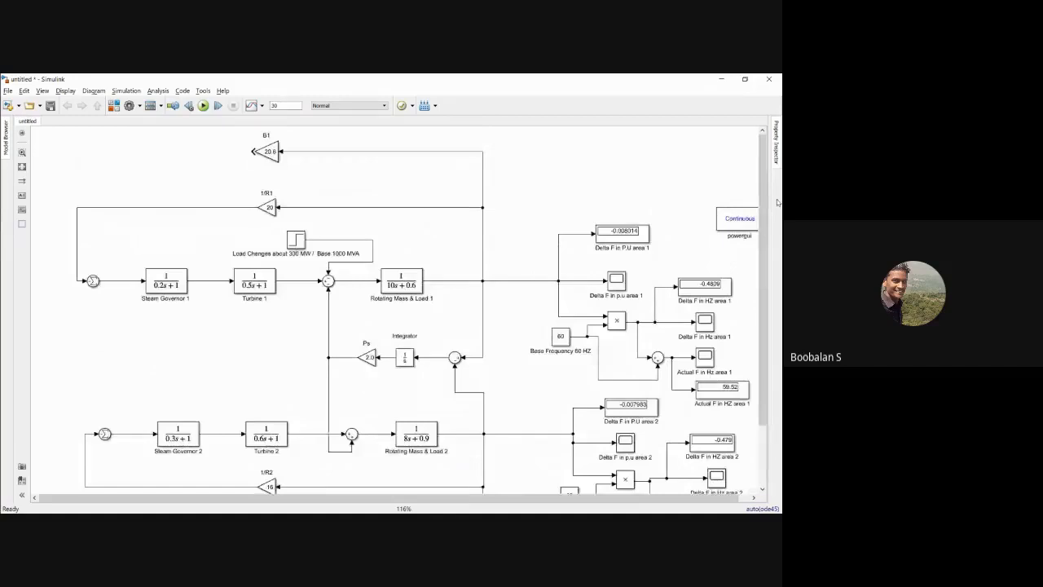
{"action": "key", "text": "alt+Tab"}
{"action": "key", "text": "Tab"}
{"action": "key", "text": "Tab"}
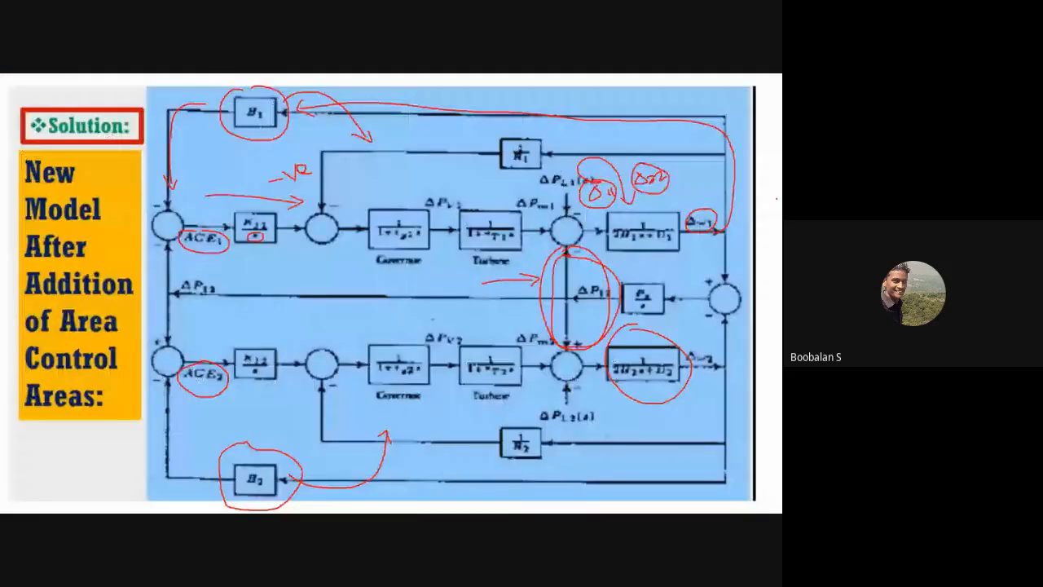
{"action": "mouse_move", "coordinate": [196, 181]}
{"action": "left_mouse_down"}
{"action": "mouse_move", "coordinate": [181, 206]}
{"action": "mouse_move", "coordinate": [191, 204]}
{"action": "left_mouse_up"}
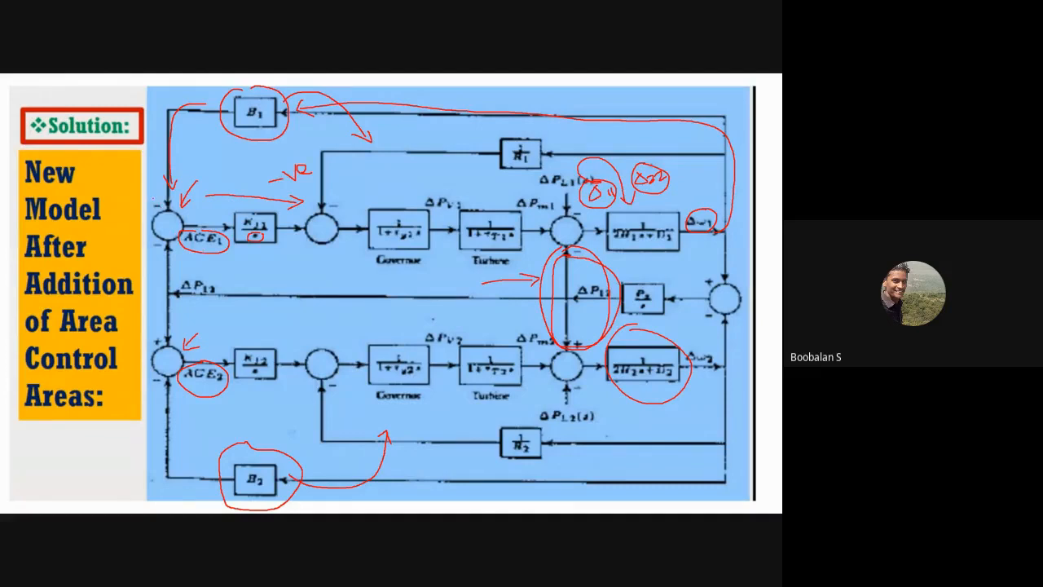
{"action": "left_click_drag", "start_coordinate": [158, 243], "coordinate": [164, 244]}
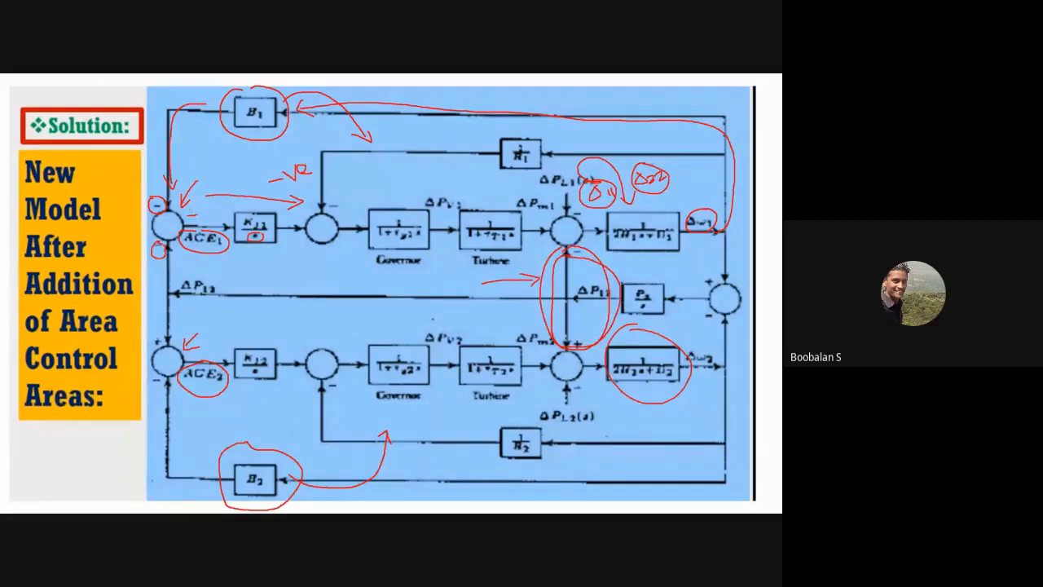
Step: Return to the Simulink model and place a Sum block from Commonly Used Blocks ahead of area 1's governor summing junction
{"action": "key", "text": "alt+Tab"}
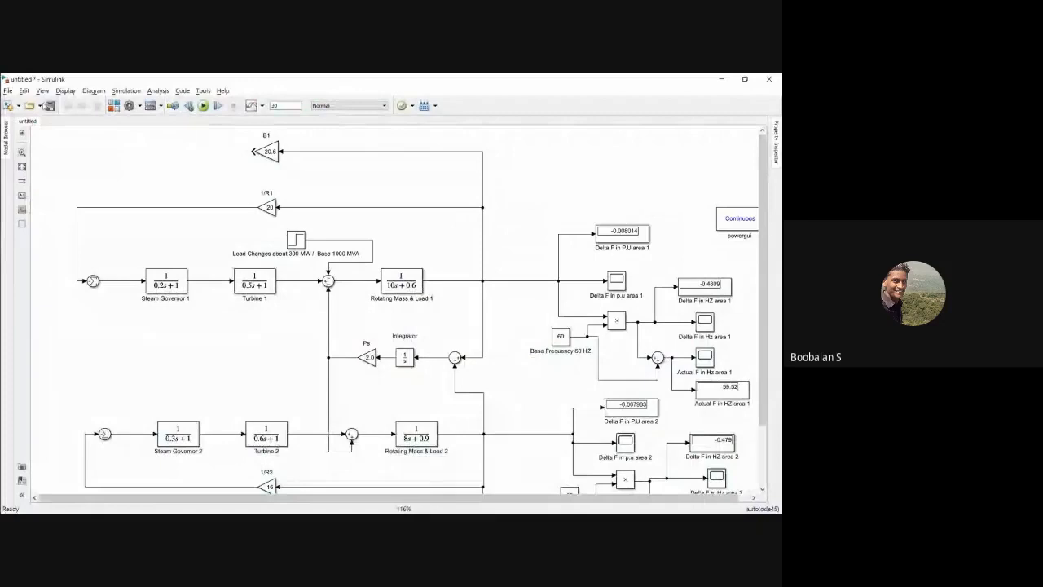
{"action": "left_click", "coordinate": [114, 106]}
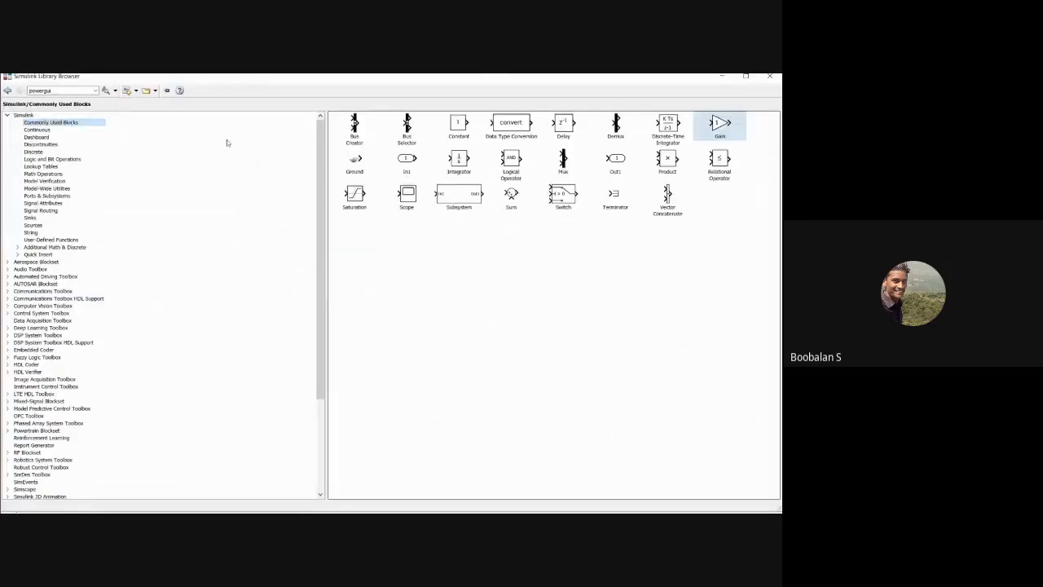
{"action": "right_click", "coordinate": [516, 193]}
{"action": "left_click", "coordinate": [530, 199]}
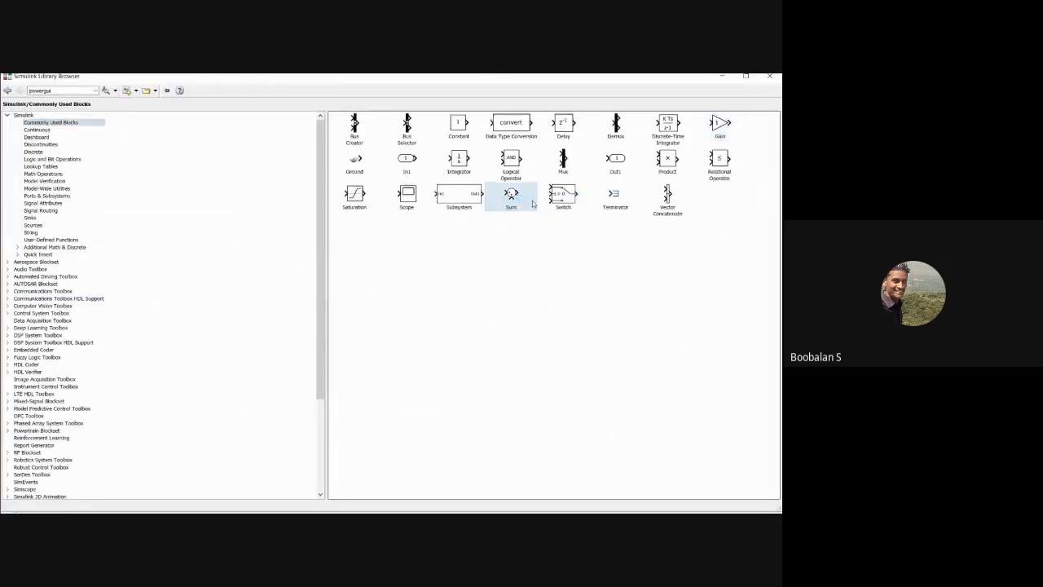
{"action": "left_click", "coordinate": [722, 76]}
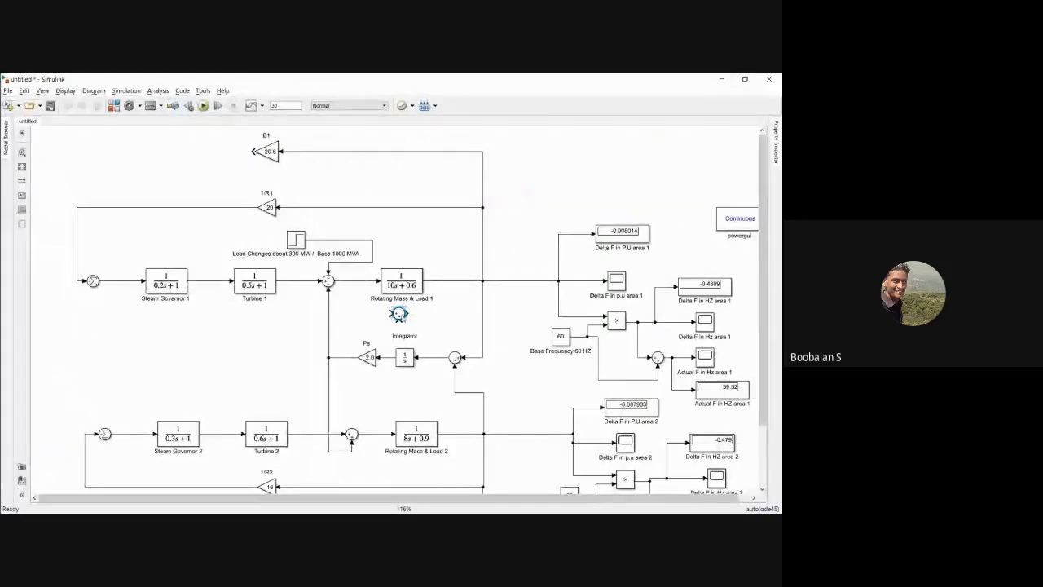
{"action": "left_click_drag", "start_coordinate": [72, 347], "coordinate": [96, 281]}
Step: Edit the list of signs of area 1's new Sum block and connect B1's output to its upper input
{"action": "double_click", "coordinate": [95, 281]}
{"action": "double_click", "coordinate": [129, 294]}
{"action": "key", "text": "BackSpace"}
{"action": "key", "text": "Return"}
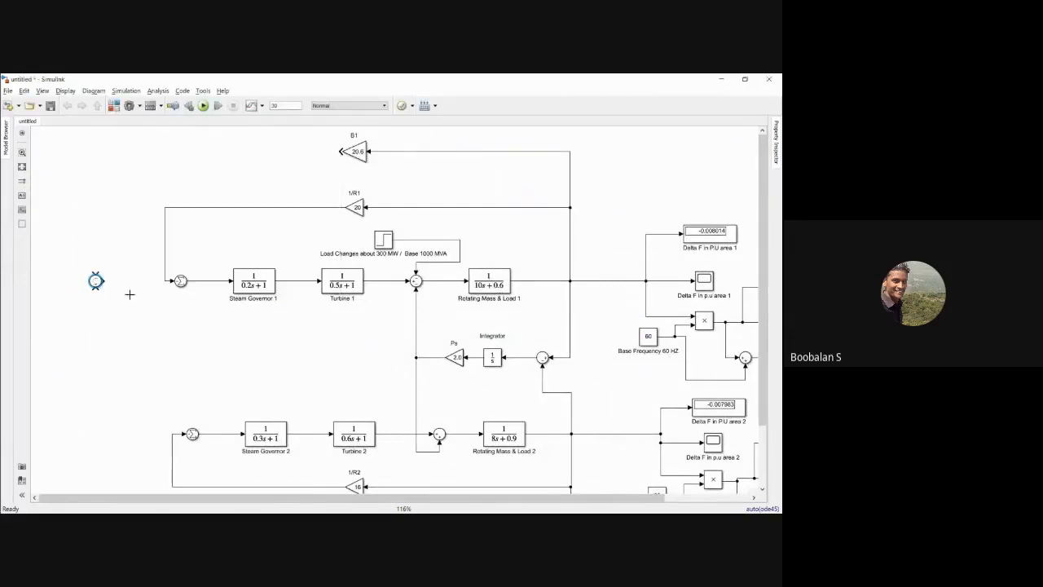
{"action": "left_click_drag", "start_coordinate": [95, 275], "coordinate": [339, 150]}
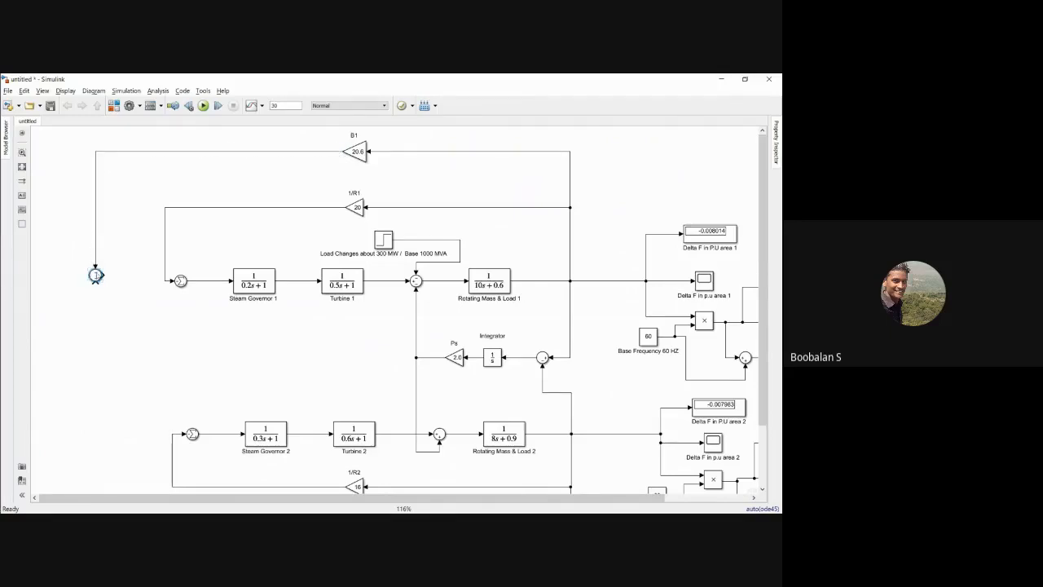
Step: Switch back to the new model slide and check the signs and inputs of both ACE summing junctions
{"action": "key", "text": "alt+Tab"}
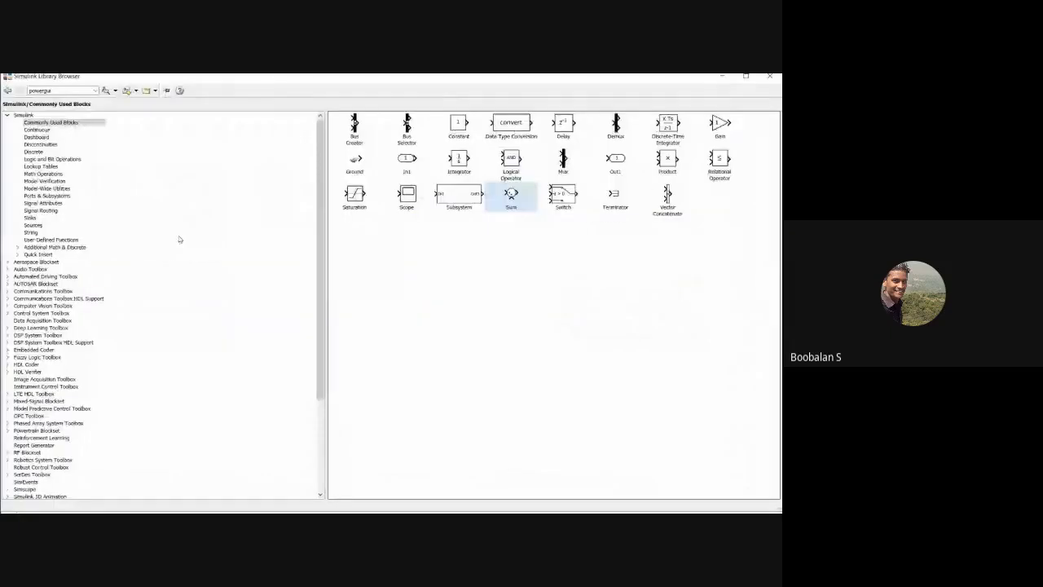
{"action": "key", "text": "alt+Tab"}
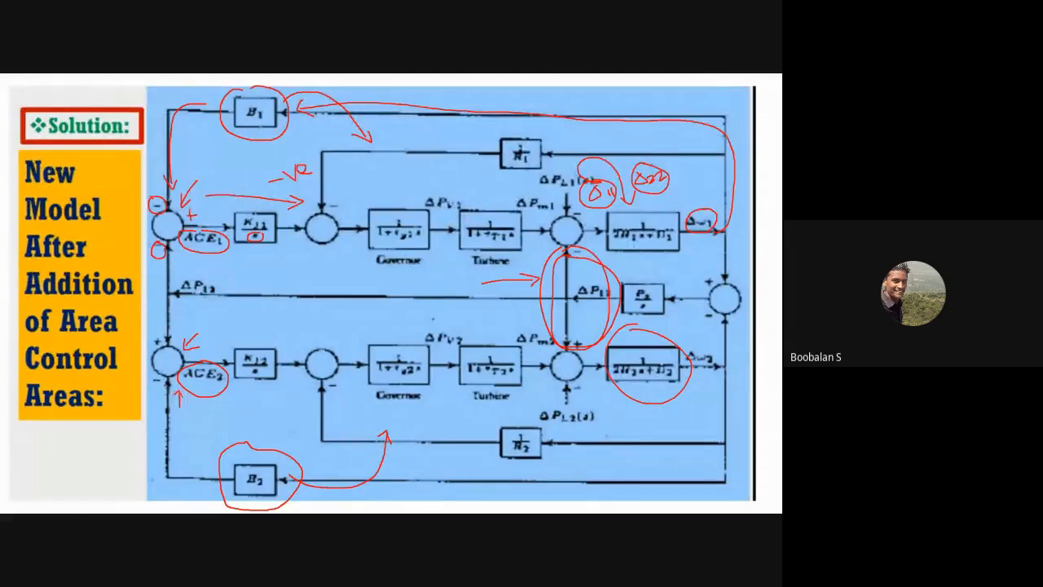
Step: Return to Simulink, add another Sum block from Commonly Used Blocks and place it ahead of area 2's governor summing junction
{"action": "key", "text": "alt+Tab"}
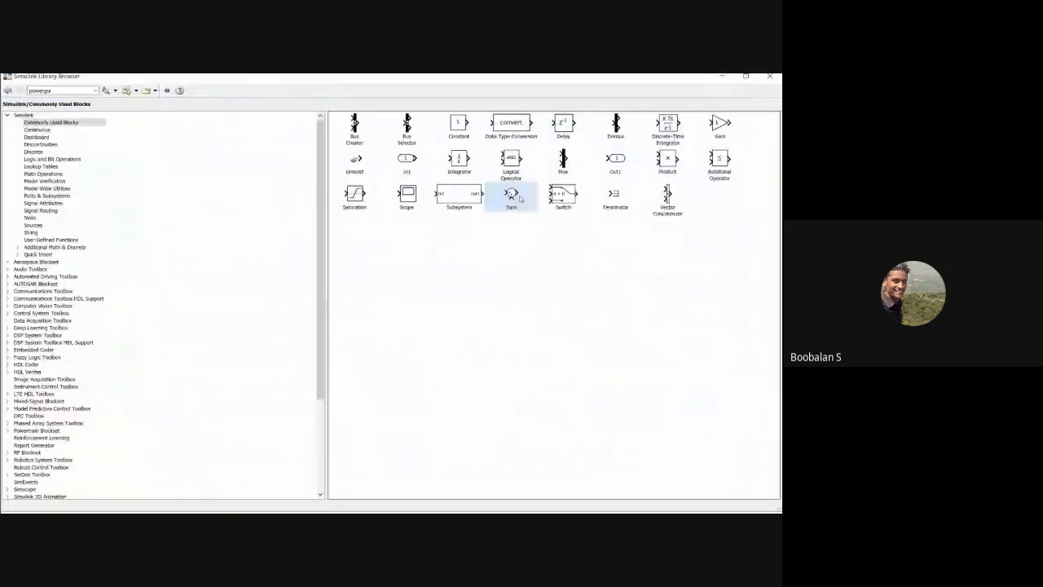
{"action": "right_click", "coordinate": [519, 198]}
{"action": "left_click", "coordinate": [531, 201]}
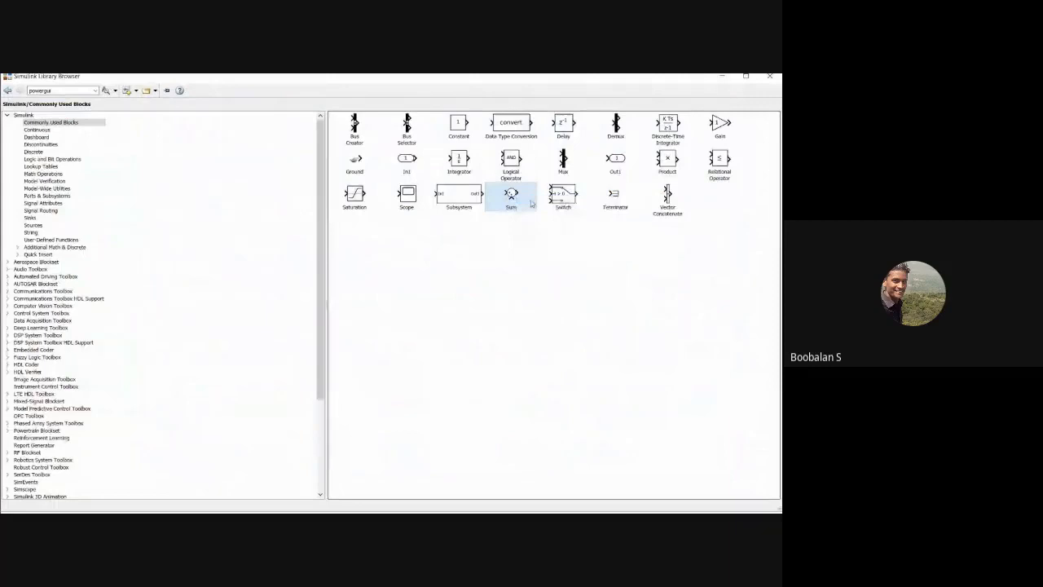
{"action": "left_click", "coordinate": [723, 76]}
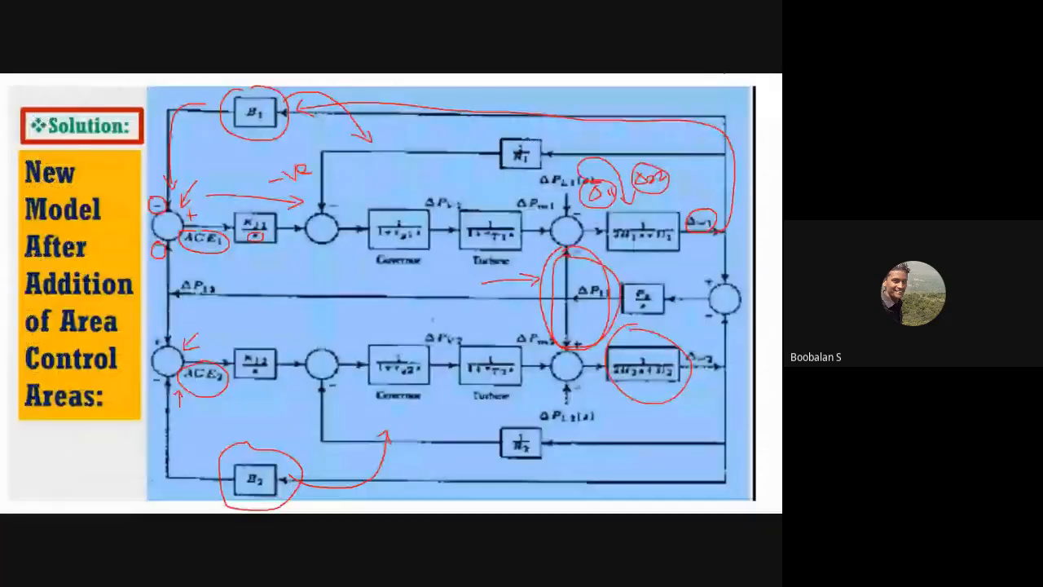
{"action": "key", "text": "alt+Tab"}
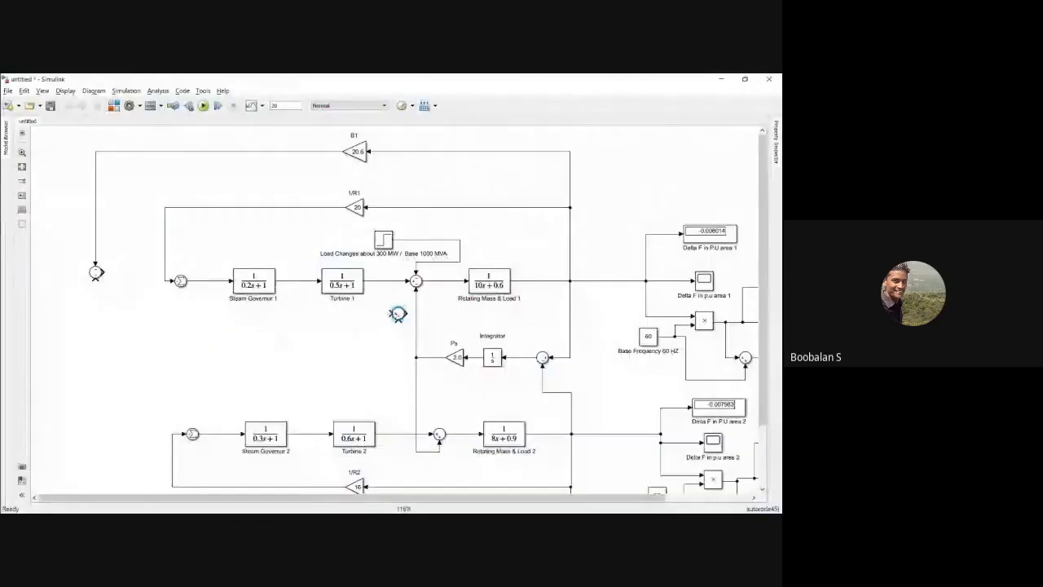
{"action": "left_click_drag", "start_coordinate": [131, 365], "coordinate": [81, 368]}
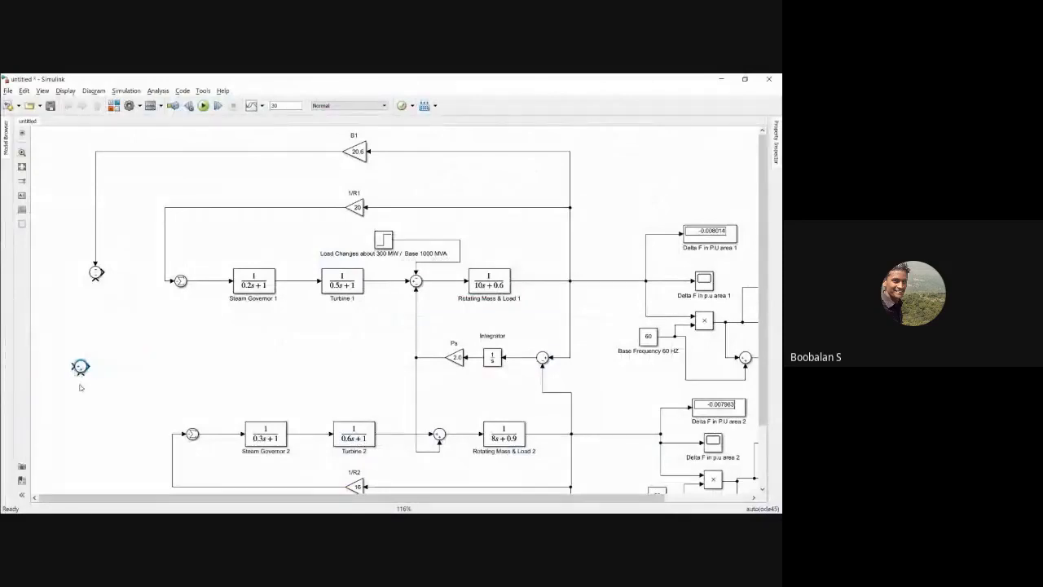
Step: Set the list of signs of area 2's new Sum block to +- and connect B2's output to its lower input
{"action": "double_click", "coordinate": [80, 367]}
{"action": "double_click", "coordinate": [117, 377]}
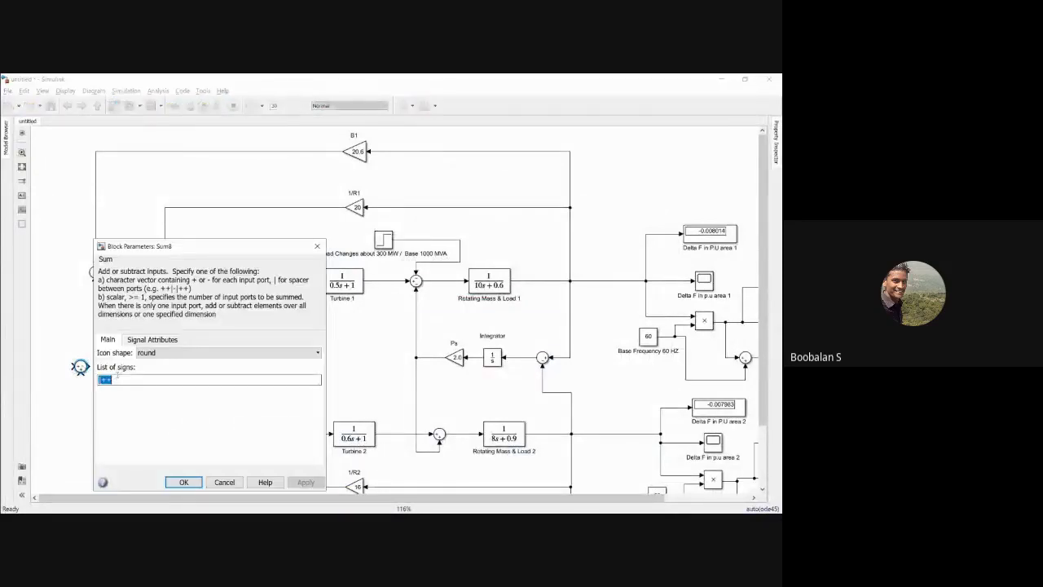
{"action": "type", "text": "+--"}
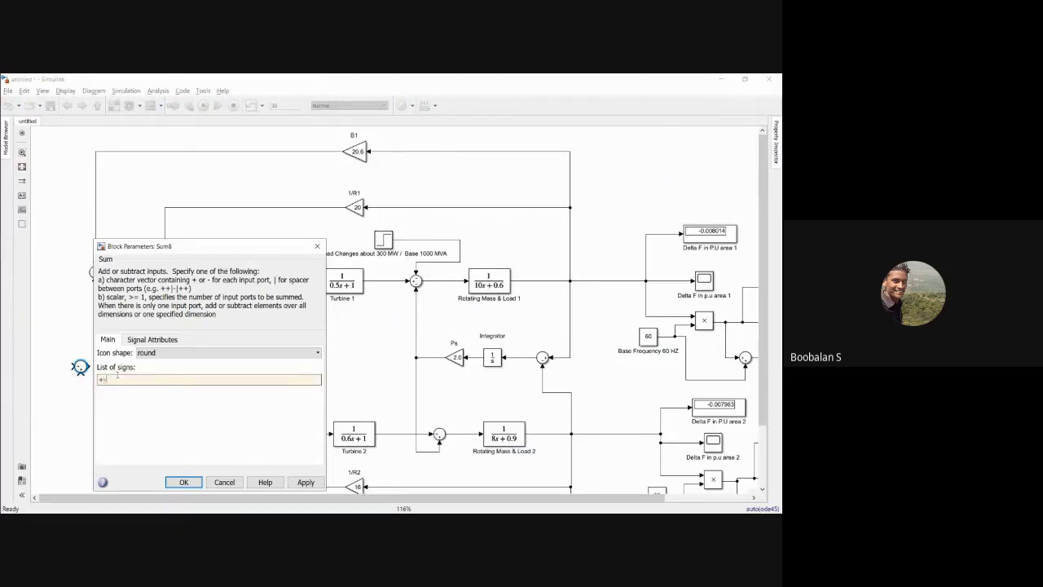
{"action": "key", "text": "Return"}
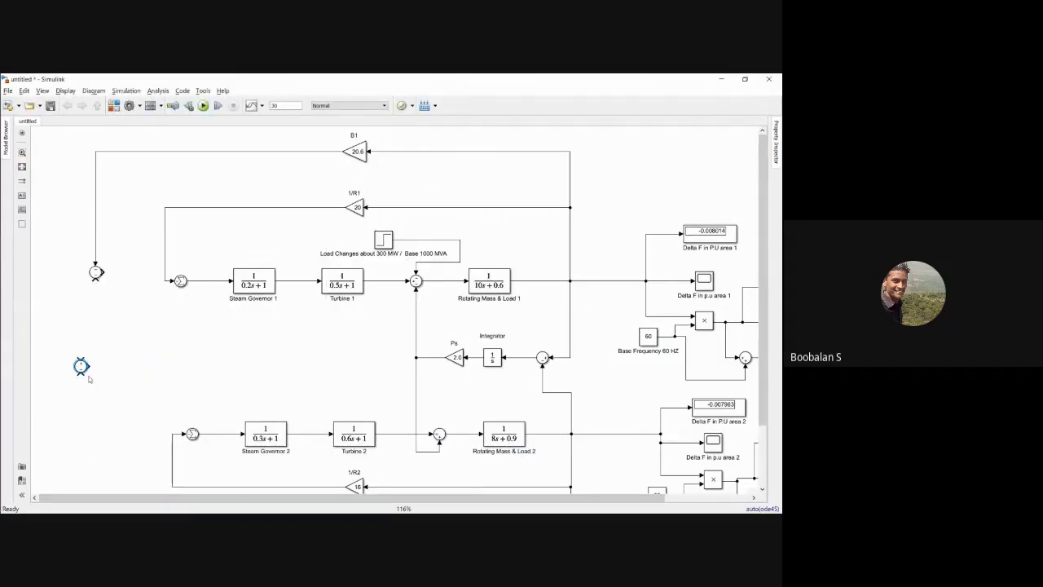
{"action": "left_click_drag", "start_coordinate": [80, 369], "coordinate": [341, 443]}
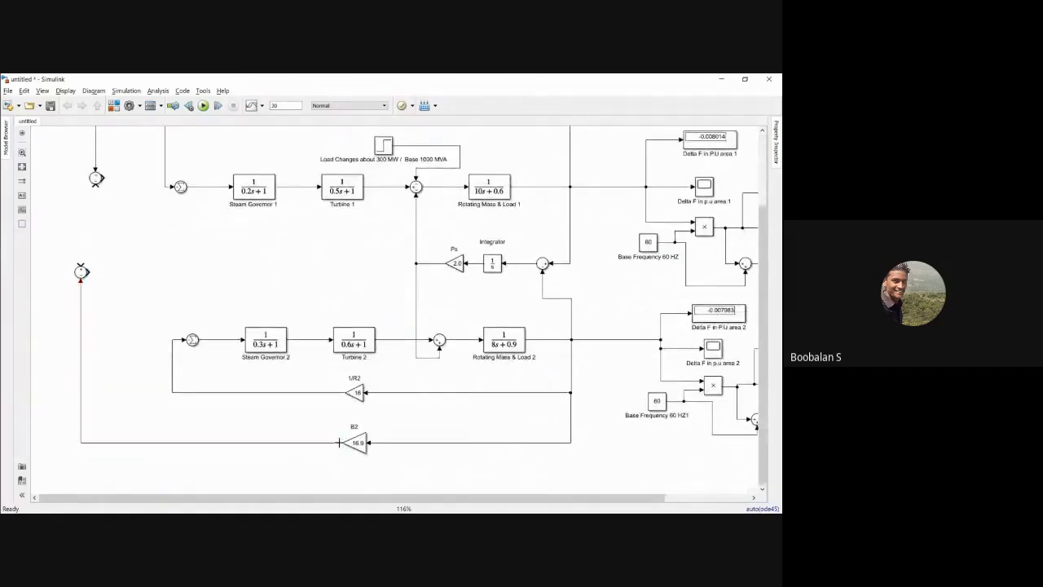
{"action": "left_click_drag", "start_coordinate": [81, 272], "coordinate": [97, 340]}
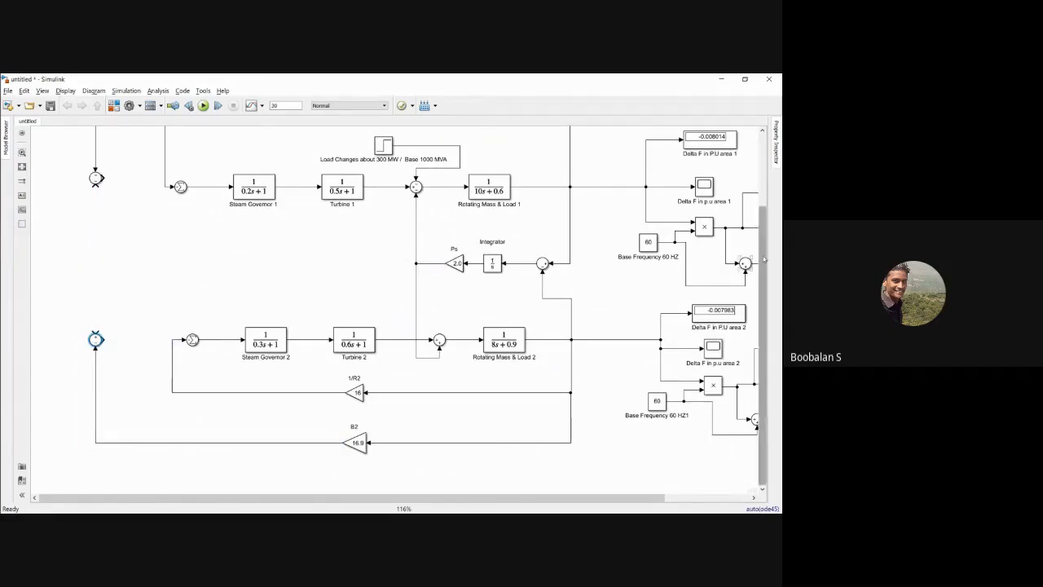
Step: Compact the layout by moving B2 and 1/R2 up and the load step, 1/R1 and B1 down, closer to their areas
{"action": "mouse_move", "coordinate": [766, 246]}
{"action": "left_mouse_down"}
{"action": "mouse_move", "coordinate": [765, 190]}
{"action": "mouse_move", "coordinate": [777, 250]}
{"action": "left_mouse_up"}
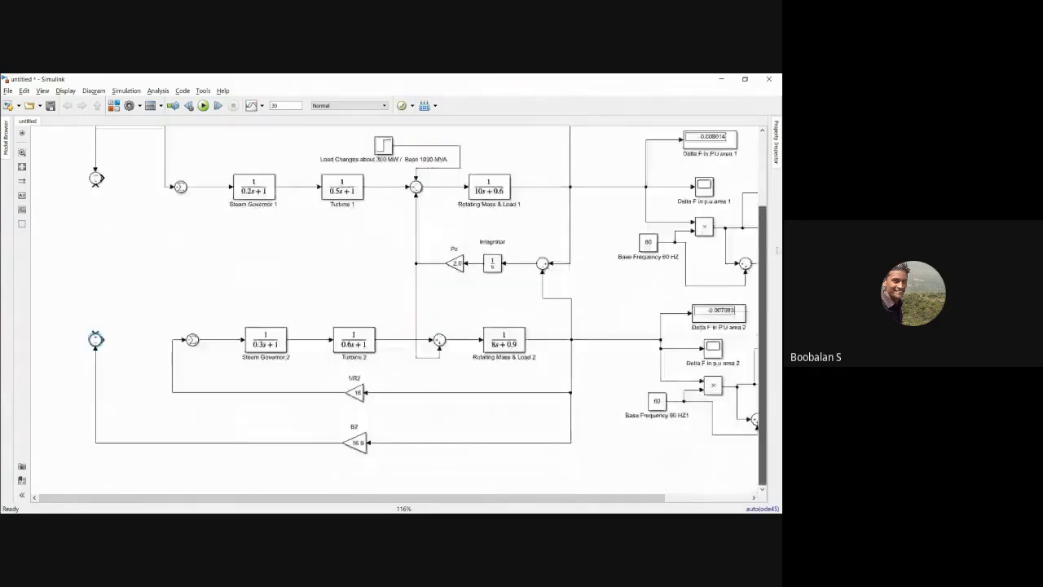
{"action": "left_click_drag", "start_coordinate": [359, 442], "coordinate": [357, 383]}
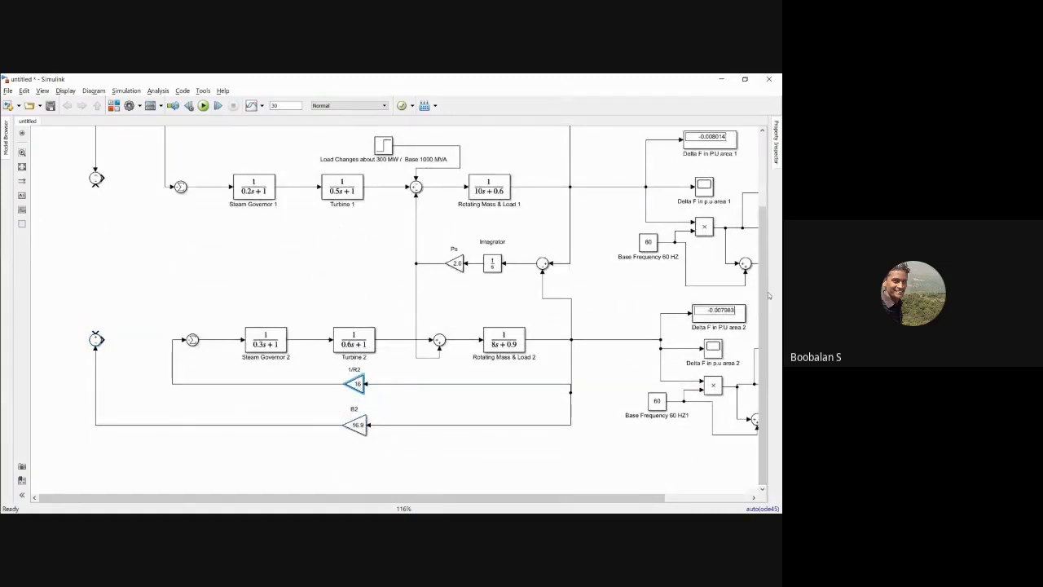
{"action": "left_click_drag", "start_coordinate": [765, 292], "coordinate": [764, 239]}
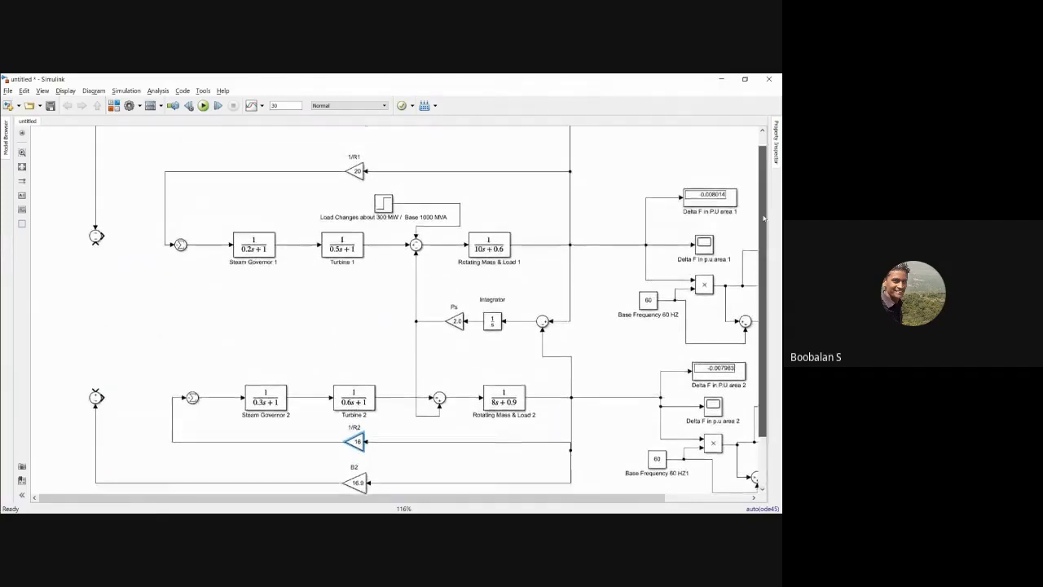
{"action": "scroll", "coordinate": [644, 237], "scroll_direction": "up", "scroll_amount": 2}
{"action": "left_click", "coordinate": [383, 239]}
{"action": "left_click_drag", "start_coordinate": [384, 239], "coordinate": [383, 244]}
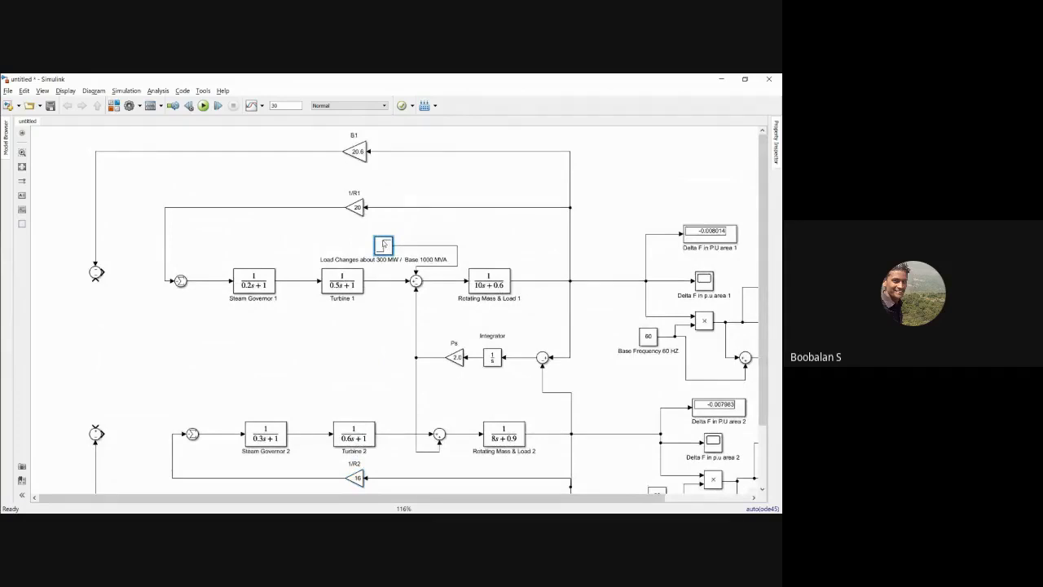
{"action": "left_click_drag", "start_coordinate": [358, 208], "coordinate": [359, 226]}
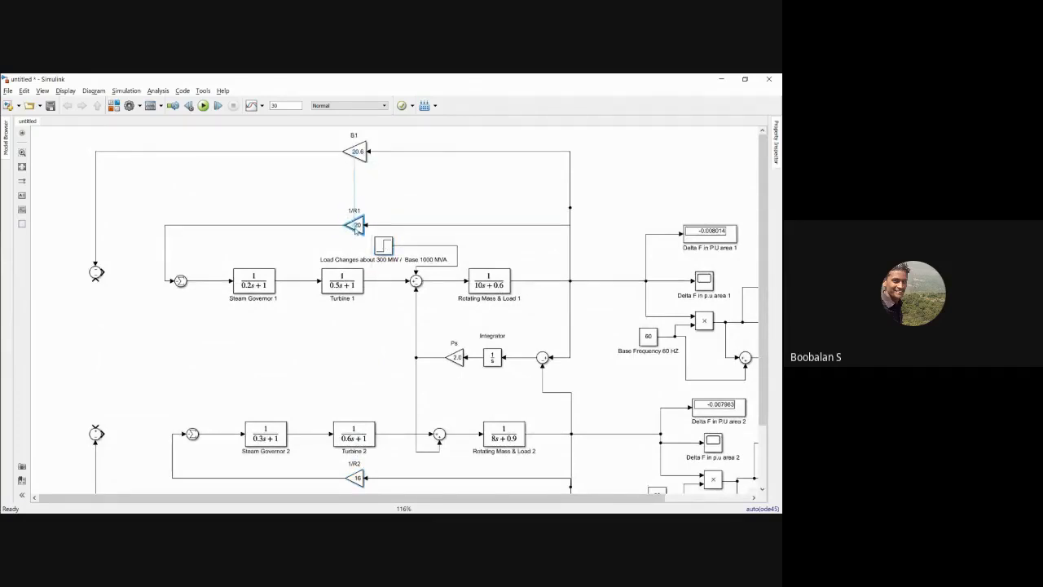
{"action": "left_click_drag", "start_coordinate": [354, 154], "coordinate": [360, 211]}
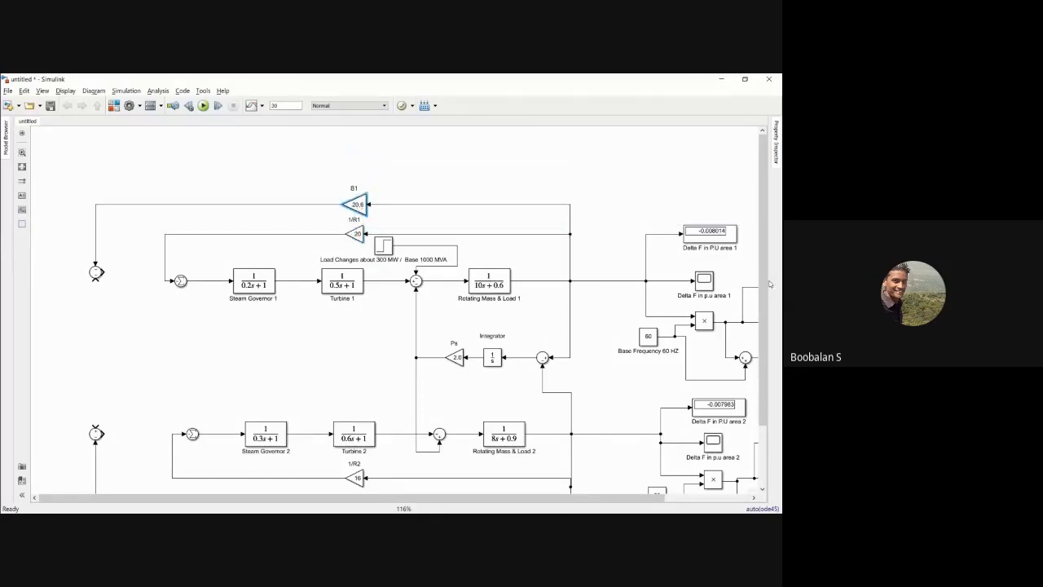
{"action": "left_click_drag", "start_coordinate": [761, 272], "coordinate": [762, 320]}
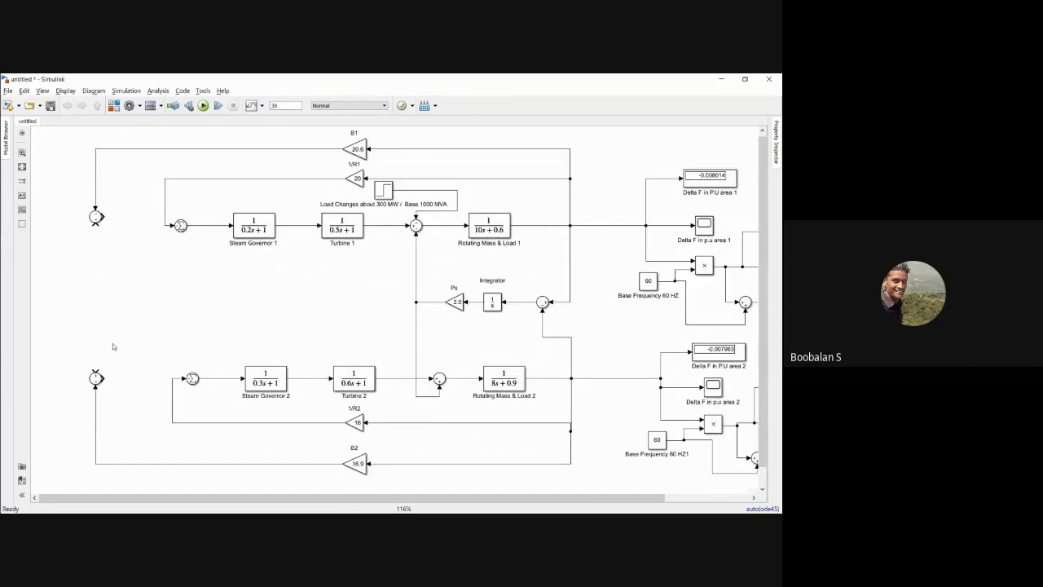
Step: Switch to the new model slide and mark the ΔP12 tie line and the inputs it feeds on both ACE summing junctions
{"action": "key", "text": "alt+Tab"}
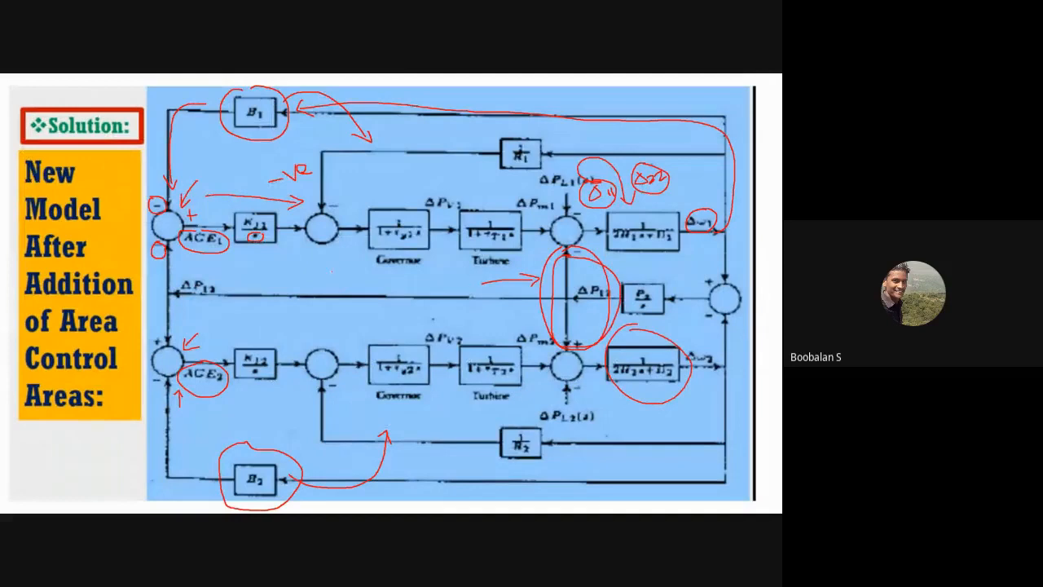
{"action": "mouse_move", "coordinate": [165, 241]}
{"action": "left_mouse_down"}
{"action": "mouse_move", "coordinate": [158, 259]}
{"action": "mouse_move", "coordinate": [167, 237]}
{"action": "left_mouse_up"}
{"action": "left_click_drag", "start_coordinate": [150, 342], "coordinate": [175, 341]}
{"action": "left_click_drag", "start_coordinate": [487, 285], "coordinate": [215, 282]}
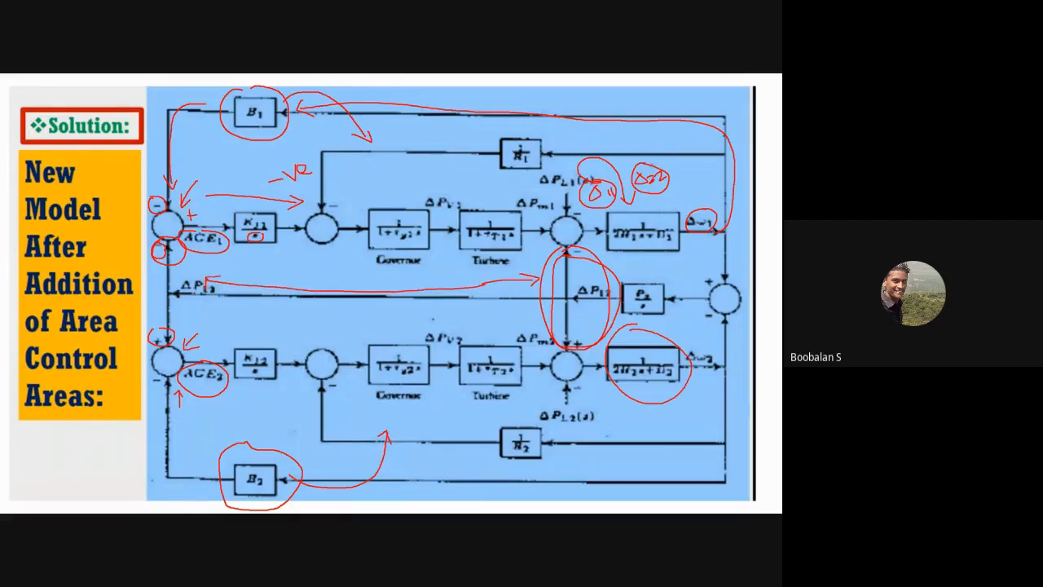
{"action": "left_click_drag", "start_coordinate": [171, 299], "coordinate": [230, 269]}
Step: Return to Simulink and connect the Ps tie line signal to area 1's lower ACE input and area 2's upper ACE input
{"action": "key", "text": "alt+Tab"}
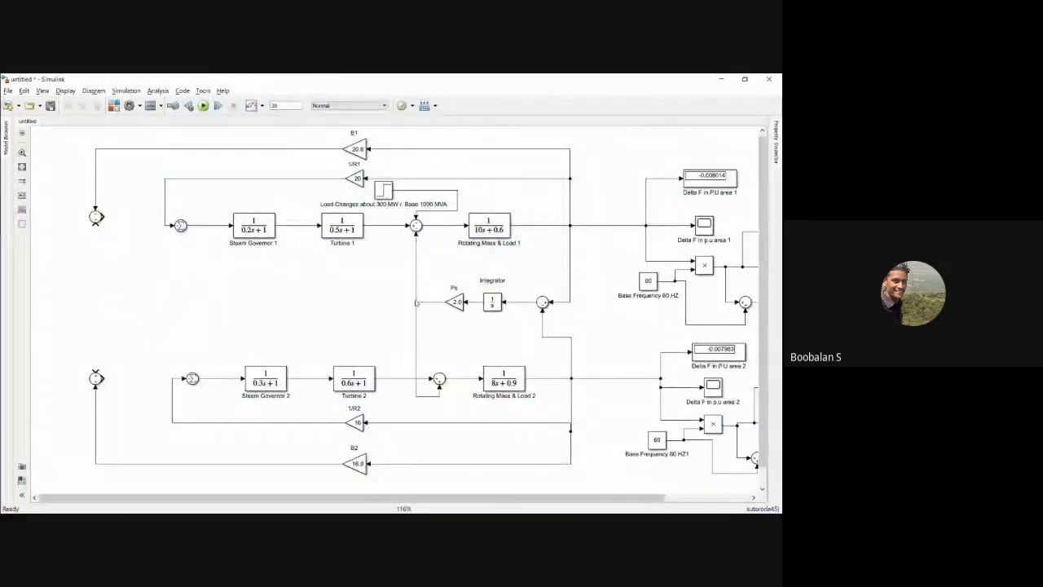
{"action": "mouse_move", "coordinate": [414, 301]}
{"action": "left_mouse_down"}
{"action": "mouse_move", "coordinate": [334, 304]}
{"action": "mouse_move", "coordinate": [414, 303]}
{"action": "left_mouse_up"}
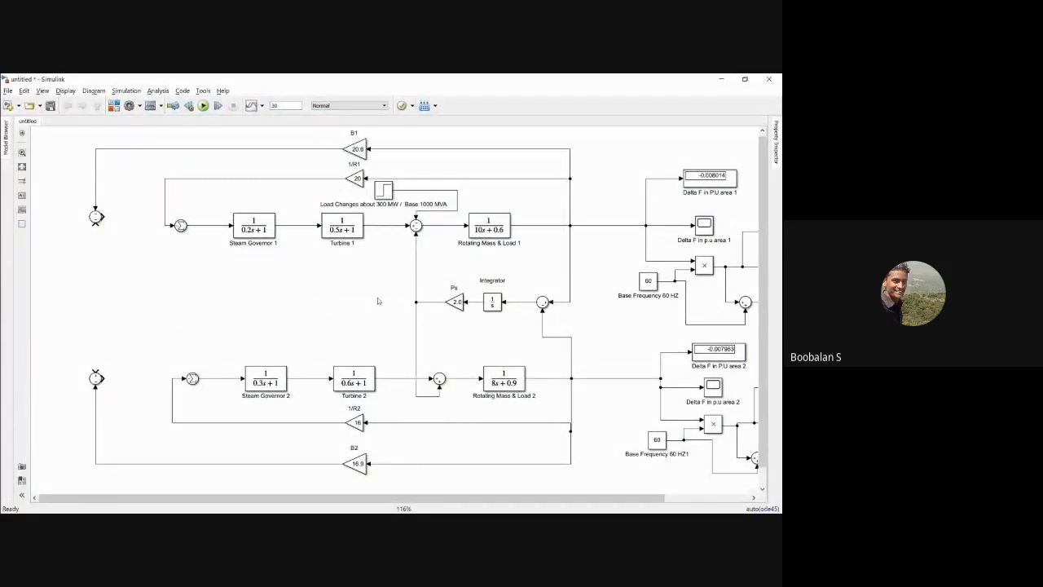
{"action": "left_click_drag", "start_coordinate": [95, 225], "coordinate": [415, 303]}
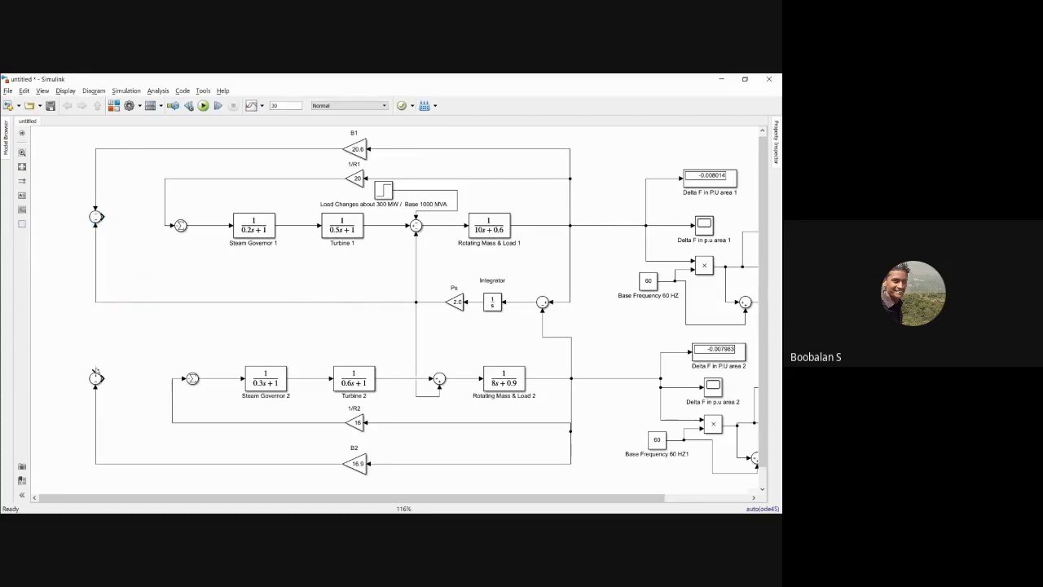
{"action": "left_click_drag", "start_coordinate": [95, 371], "coordinate": [96, 302]}
Step: Trace the ΔP12 path to both ACE junctions on the slide and compare it with the Simulink wiring
{"action": "key", "text": "alt+Tab"}
{"action": "mouse_move", "coordinate": [532, 282]}
{"action": "left_mouse_down"}
{"action": "mouse_move", "coordinate": [306, 283]}
{"action": "mouse_move", "coordinate": [180, 251]}
{"action": "left_mouse_up"}
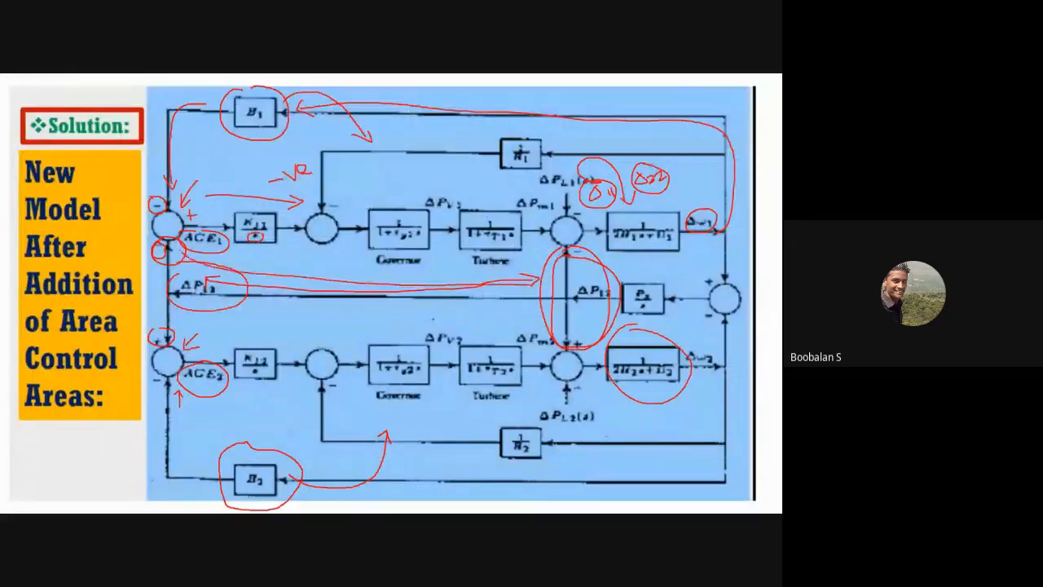
{"action": "left_click_drag", "start_coordinate": [157, 285], "coordinate": [152, 326]}
{"action": "key", "text": "alt+Tab"}
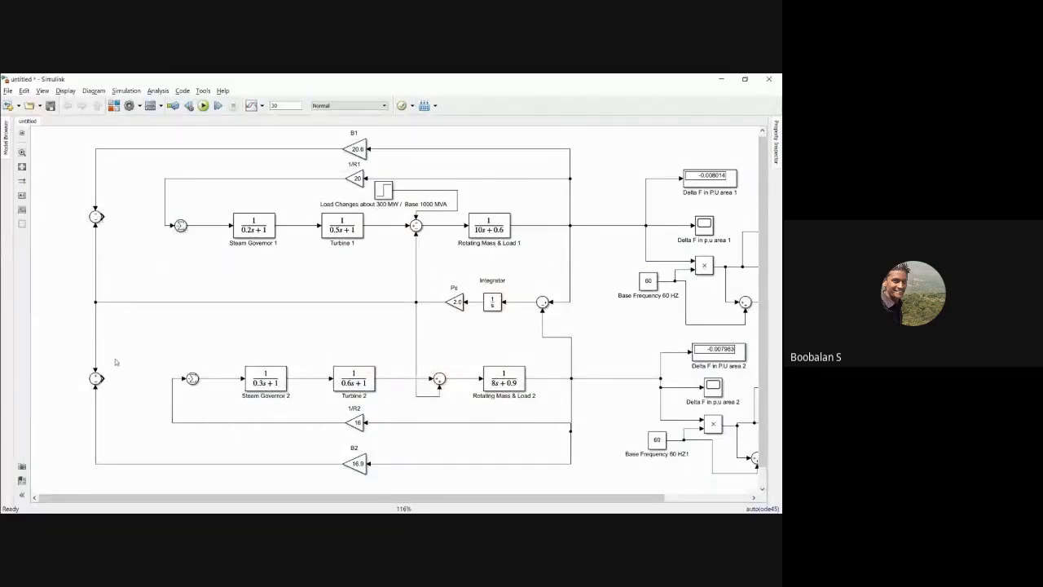
Step: Switch to the new model slide, circle both integral controller blocks after the ACE junctions and annotate their gain and 1/s factors
{"action": "key", "text": "alt+Tab"}
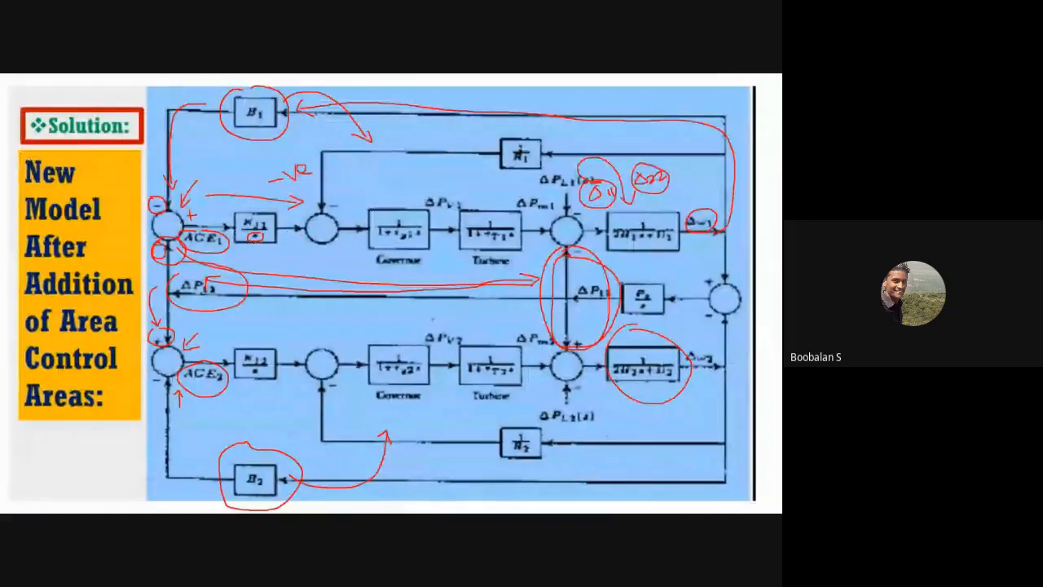
{"action": "mouse_move", "coordinate": [241, 179]}
{"action": "left_mouse_down"}
{"action": "mouse_move", "coordinate": [223, 241]}
{"action": "mouse_move", "coordinate": [250, 261]}
{"action": "mouse_move", "coordinate": [290, 198]}
{"action": "mouse_move", "coordinate": [236, 174]}
{"action": "left_mouse_up"}
{"action": "mouse_move", "coordinate": [246, 329]}
{"action": "left_mouse_down"}
{"action": "mouse_move", "coordinate": [228, 384]}
{"action": "mouse_move", "coordinate": [294, 342]}
{"action": "mouse_move", "coordinate": [243, 329]}
{"action": "left_mouse_up"}
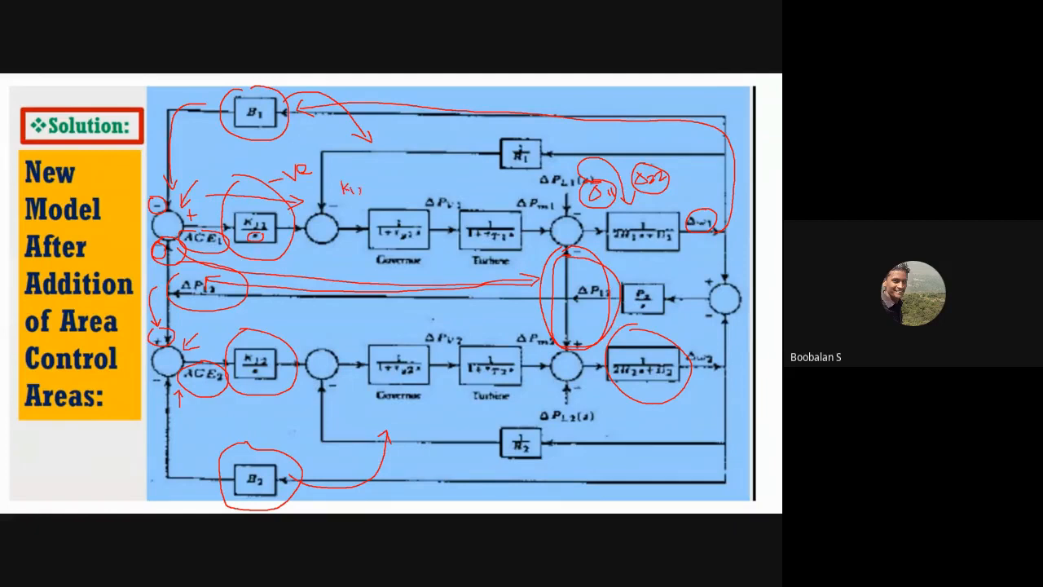
{"action": "mouse_move", "coordinate": [285, 322]}
{"action": "left_mouse_down"}
{"action": "mouse_move", "coordinate": [314, 328]}
{"action": "mouse_move", "coordinate": [292, 339]}
{"action": "left_mouse_up"}
{"action": "left_click_drag", "start_coordinate": [350, 199], "coordinate": [365, 194]}
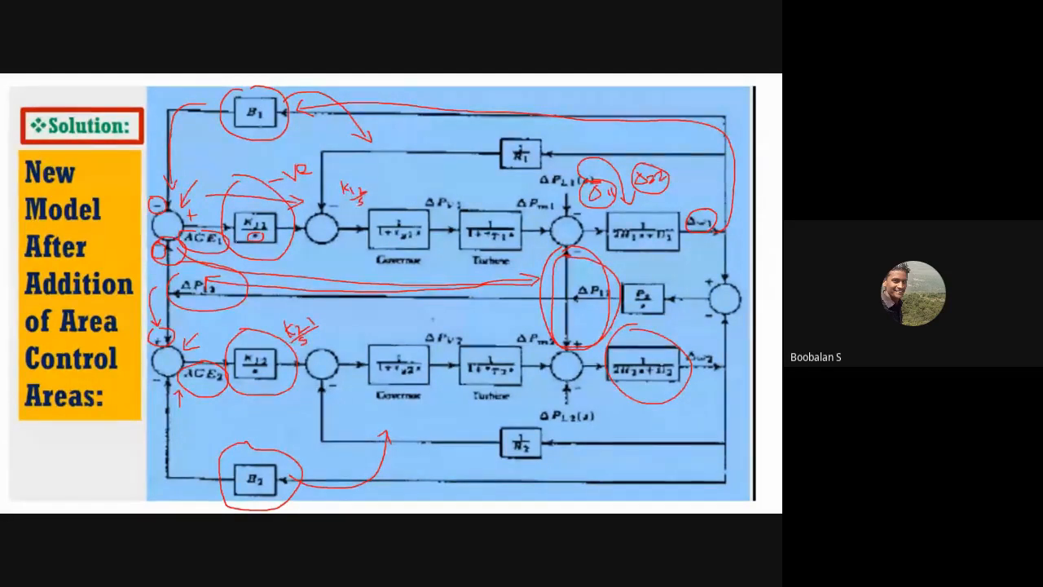
Step: Return to Simulink and shift both governor summing junctions closer to their steam governors to make room for the controllers
{"action": "key", "text": "alt+Tab"}
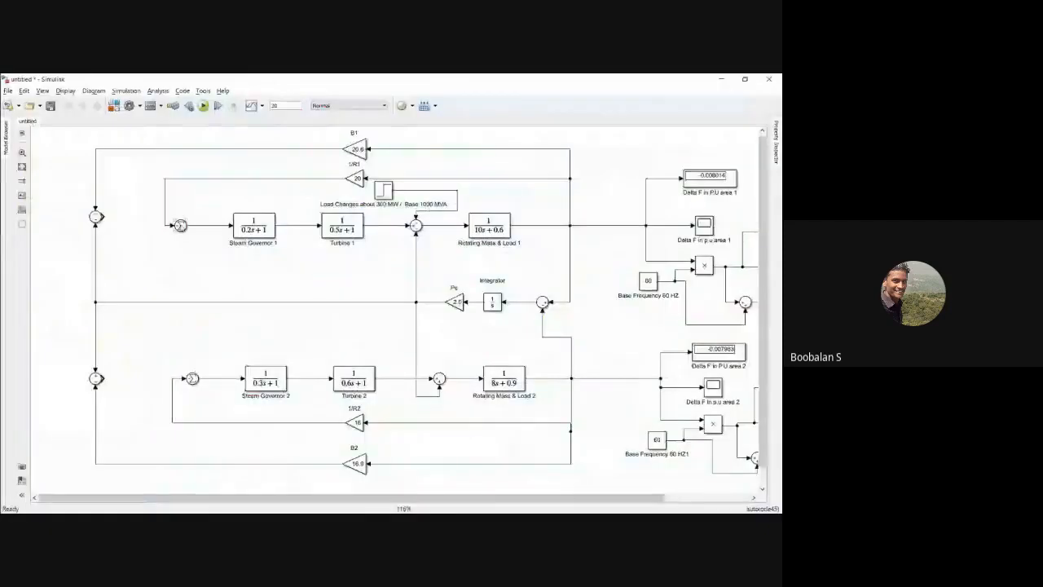
{"action": "left_click_drag", "start_coordinate": [151, 196], "coordinate": [189, 233]}
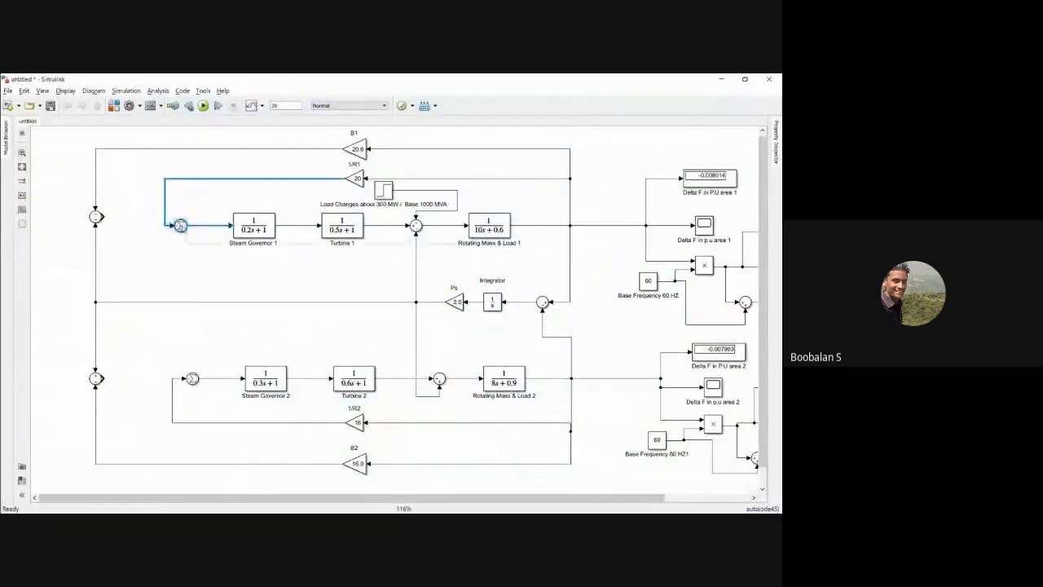
{"action": "left_click_drag", "start_coordinate": [165, 363], "coordinate": [203, 396]}
{"action": "mouse_move", "coordinate": [193, 378]}
{"action": "left_mouse_down"}
{"action": "mouse_move", "coordinate": [205, 378]}
{"action": "mouse_move", "coordinate": [185, 387]}
{"action": "left_mouse_up"}
{"action": "left_click", "coordinate": [170, 355]}
{"action": "left_click_drag", "start_coordinate": [172, 206], "coordinate": [177, 206]}
{"action": "left_click", "coordinate": [152, 198]}
Step: Add a Gain block from Commonly Used Blocks to the model
{"action": "left_click", "coordinate": [114, 106]}
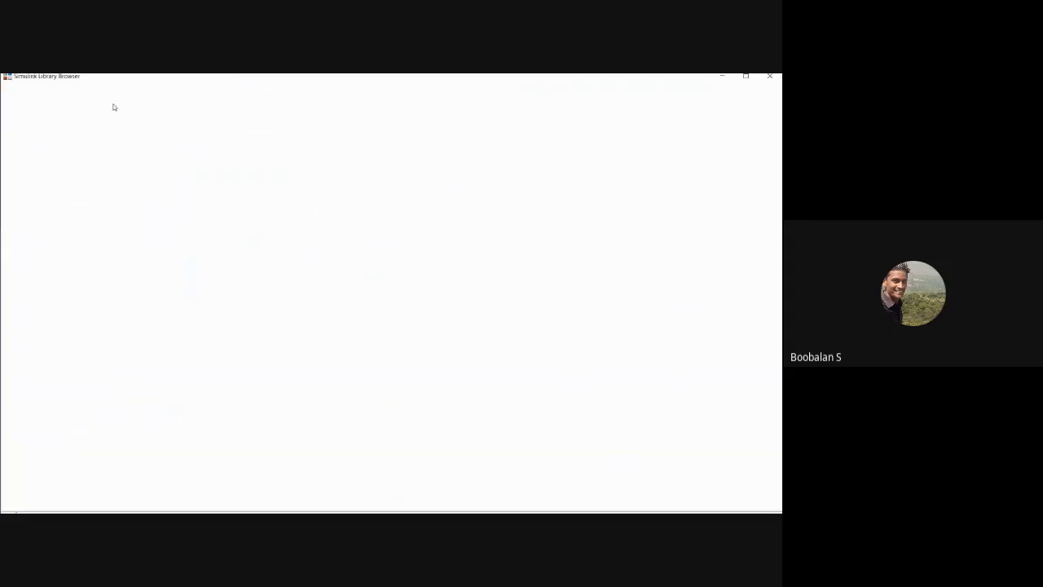
{"action": "right_click", "coordinate": [716, 121]}
{"action": "left_click", "coordinate": [712, 130]}
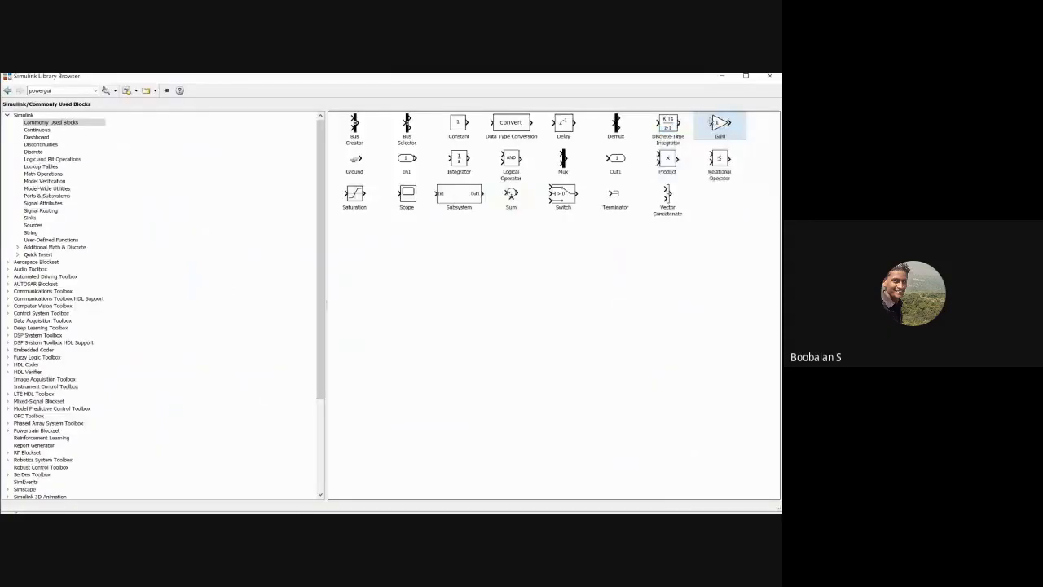
{"action": "left_click", "coordinate": [720, 76]}
{"action": "key", "text": "ctrl+i"}
{"action": "left_click_drag", "start_coordinate": [397, 312], "coordinate": [357, 303]}
{"action": "left_click_drag", "start_coordinate": [267, 302], "coordinate": [268, 281]}
{"action": "key", "text": "ctrl+z"}
{"action": "key", "text": "ctrl+z"}
Step: Place the new Gain block after area 1's ACE summing junction and rename it K12
{"action": "left_click_drag", "start_coordinate": [392, 318], "coordinate": [130, 220]}
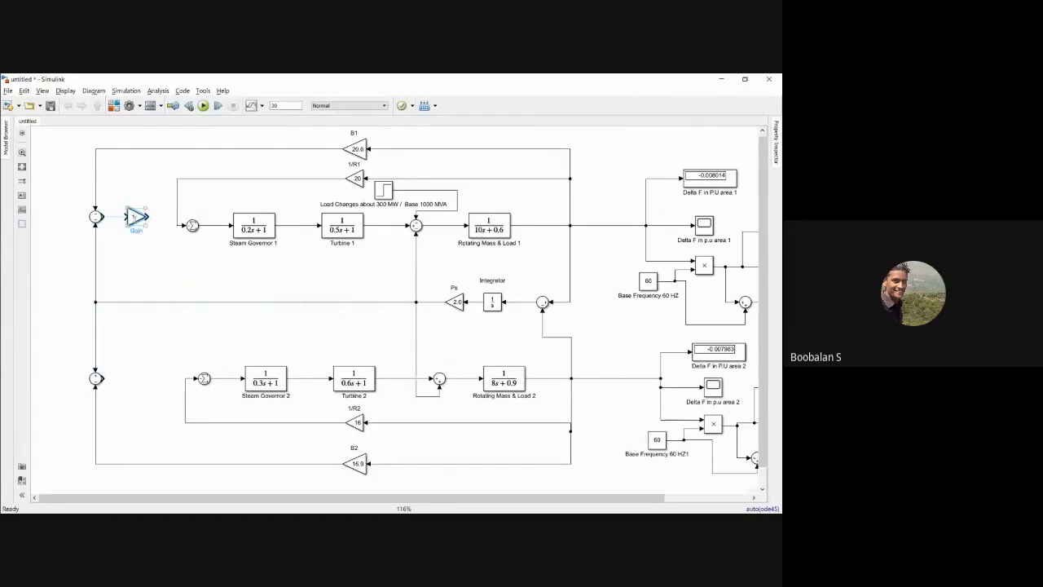
{"action": "double_click", "coordinate": [154, 229]}
{"action": "key", "text": "BackSpace"}
Step: Move both ACE summing junctions farther from the governors and put K12 directly after area 1's junction, connected to its output
{"action": "left_click", "coordinate": [95, 219]}
{"action": "left_click_drag", "start_coordinate": [95, 218], "coordinate": [67, 218]}
{"action": "left_click", "coordinate": [96, 378]}
{"action": "left_click_drag", "start_coordinate": [96, 378], "coordinate": [67, 378]}
{"action": "left_click", "coordinate": [99, 279]}
{"action": "left_click", "coordinate": [135, 216]}
{"action": "left_click_drag", "start_coordinate": [135, 216], "coordinate": [93, 217]}
{"action": "left_click", "coordinate": [110, 195]}
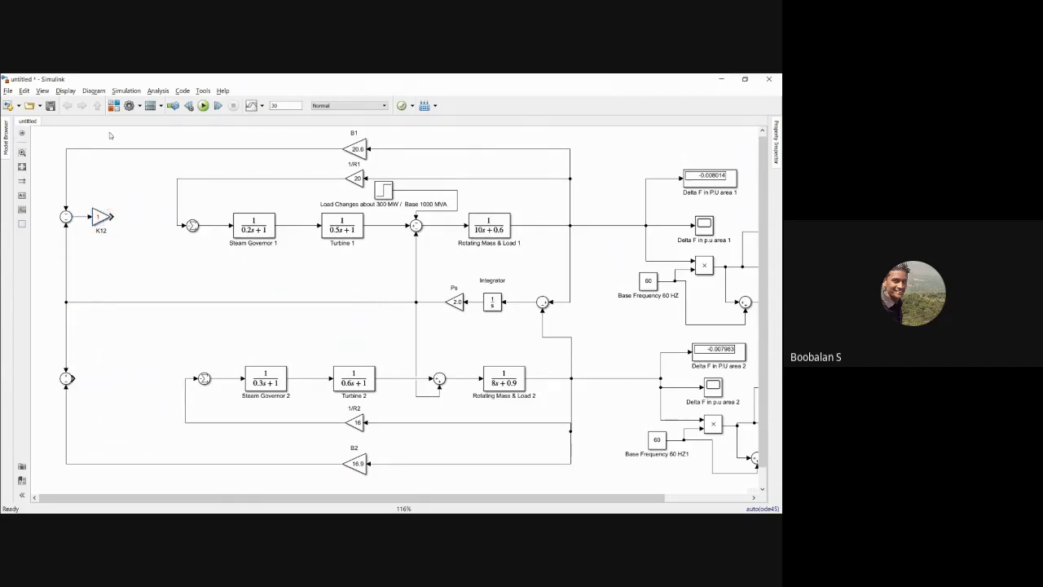
Step: Add an Integrator block from the Continuous library and place it directly after K12, connected to the gain's output
{"action": "left_click", "coordinate": [113, 105]}
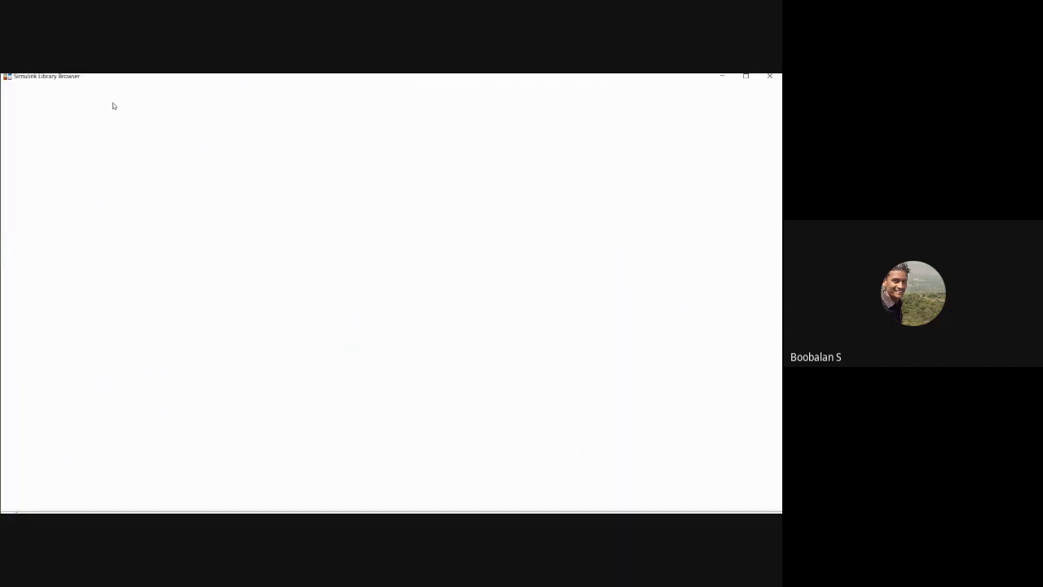
{"action": "left_click", "coordinate": [37, 129]}
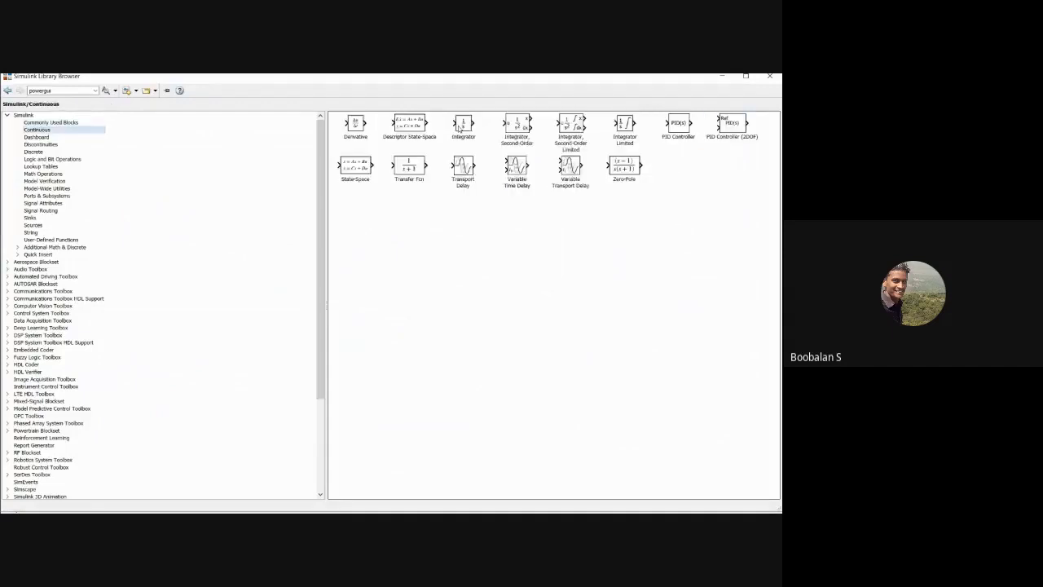
{"action": "right_click", "coordinate": [474, 124]}
{"action": "left_click", "coordinate": [483, 129]}
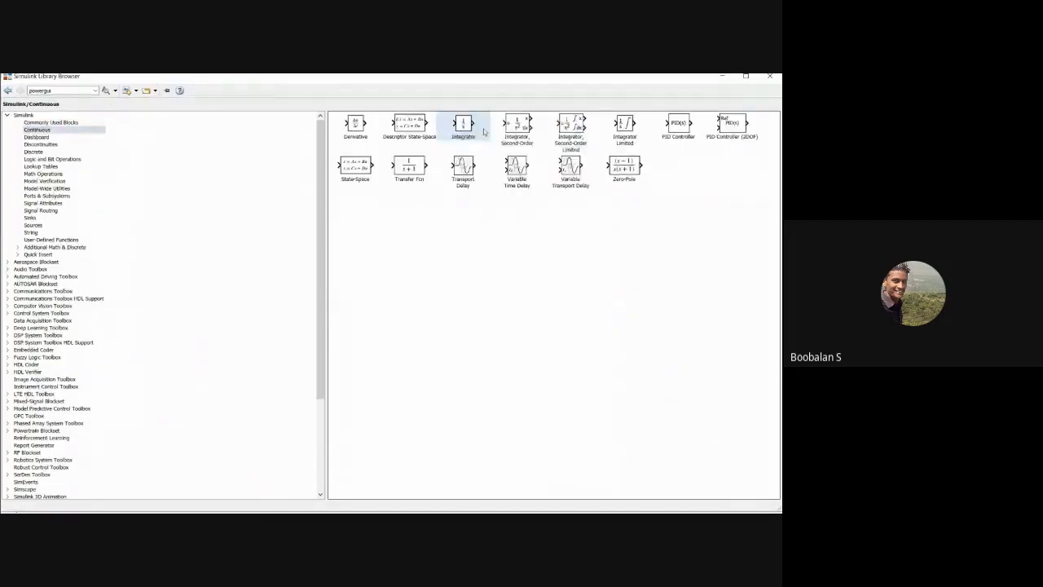
{"action": "left_click", "coordinate": [721, 75]}
{"action": "left_click_drag", "start_coordinate": [398, 317], "coordinate": [130, 216]}
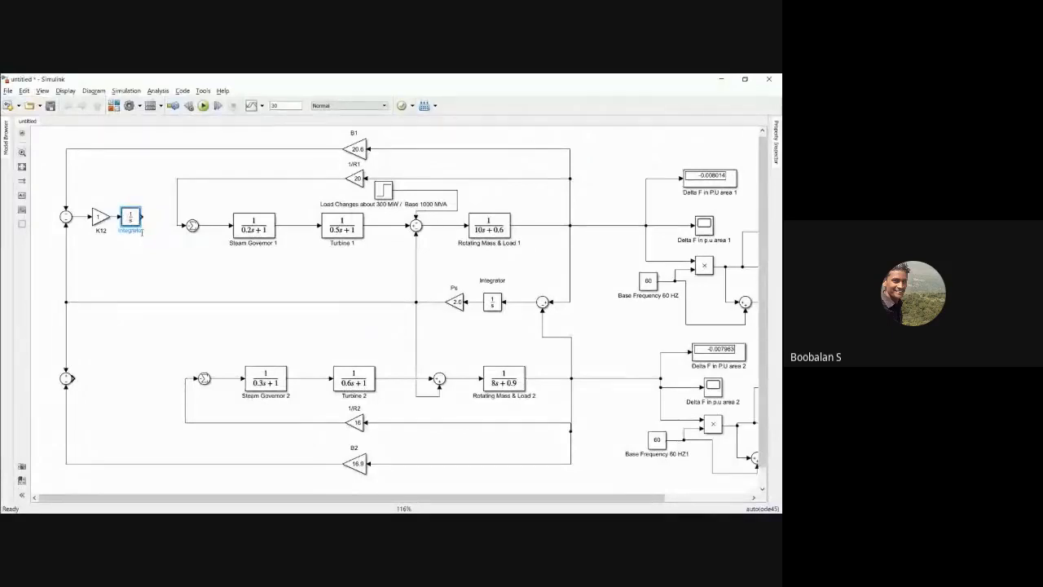
Step: Rename the new block after K12 as Integrator
{"action": "left_click", "coordinate": [144, 230]}
{"action": "key", "text": "BackSpace"}
{"action": "left_click", "coordinate": [158, 232]}
{"action": "left_click", "coordinate": [164, 213]}
Step: Switch to the PowerPoint solution slide and mark the plus sign of the controller input at area 1's governor summing junction
{"action": "key", "text": "alt+Tab"}
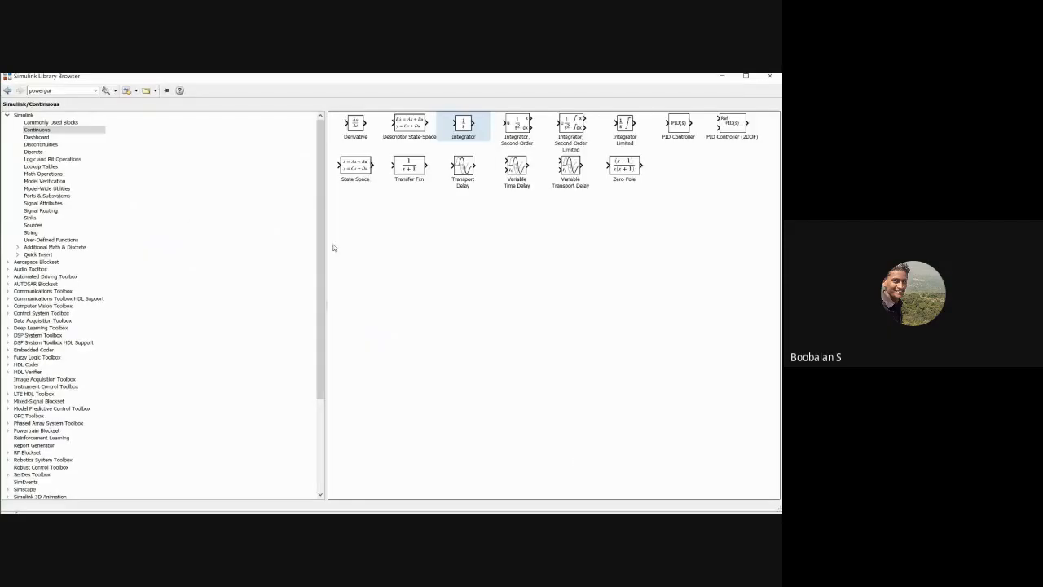
{"action": "key", "text": "alt+Tab"}
{"action": "left_click_drag", "start_coordinate": [301, 217], "coordinate": [310, 217]}
{"action": "left_click_drag", "start_coordinate": [304, 213], "coordinate": [305, 222]}
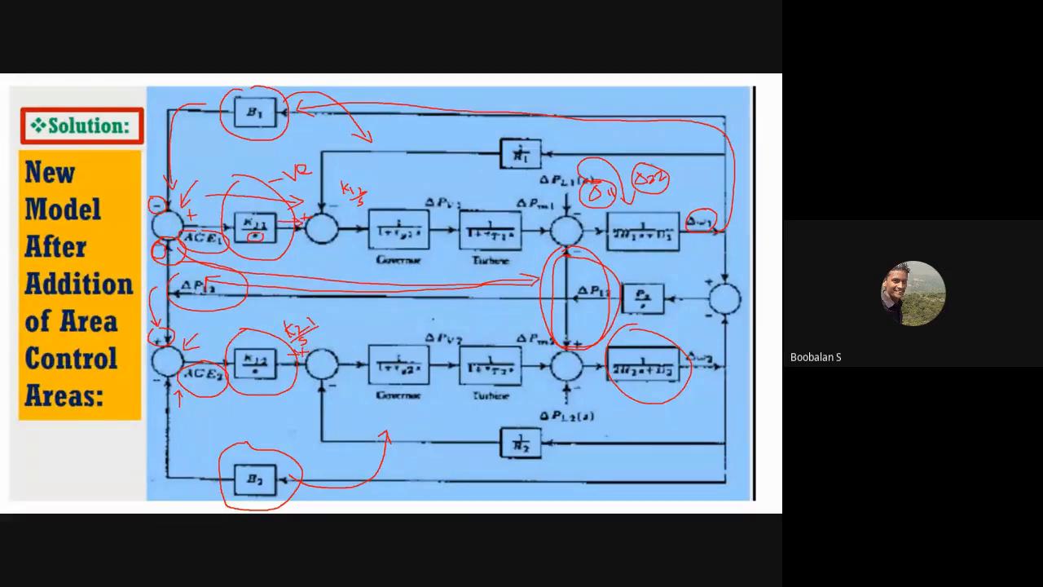
{"action": "key", "text": "alt+Tab"}
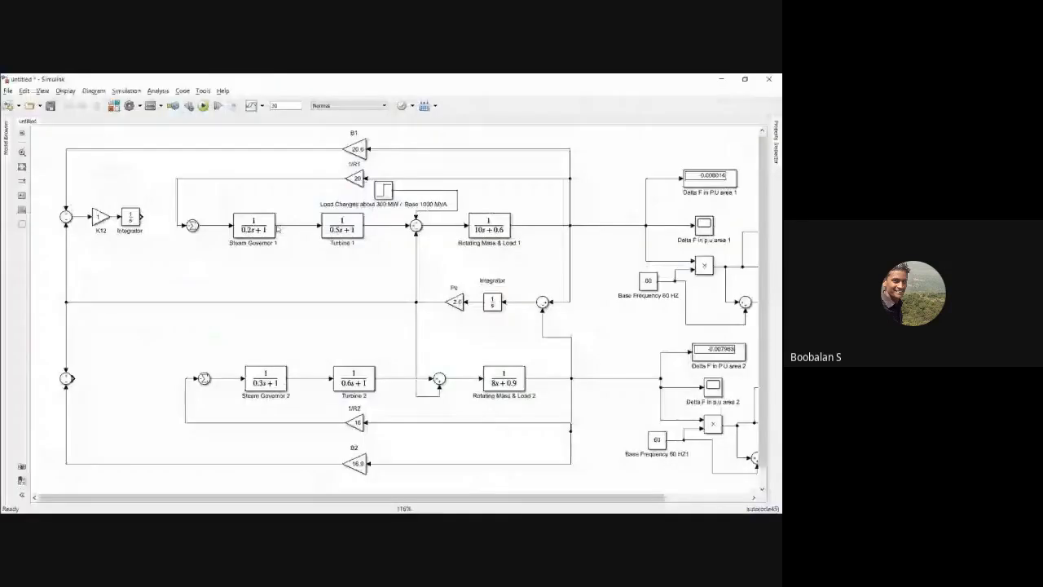
Step: Delete the feedback lines from 1/R1 and 1/R2 and give area 1's governor summing junction two inputs, the first sign being minus
{"action": "left_click", "coordinate": [177, 209]}
{"action": "key", "text": "Delete"}
{"action": "double_click", "coordinate": [192, 225]}
{"action": "left_click", "coordinate": [214, 237]}
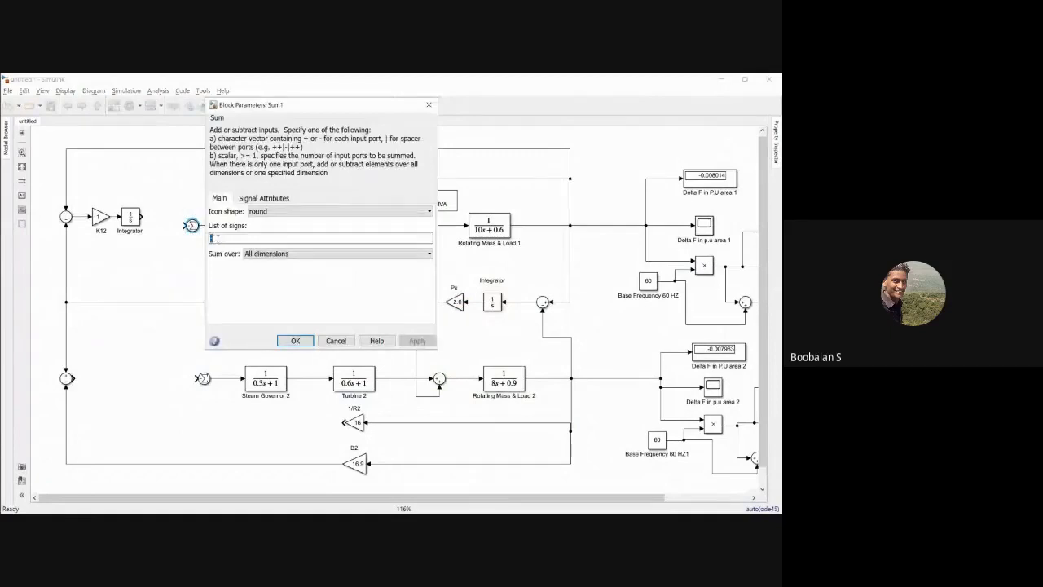
{"action": "key", "text": "Return"}
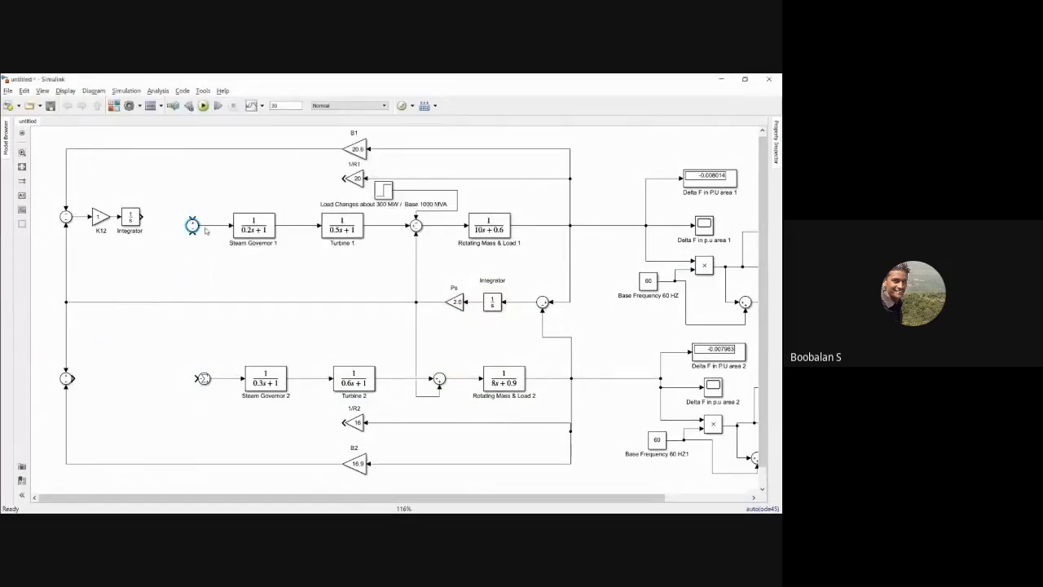
{"action": "double_click", "coordinate": [192, 225]}
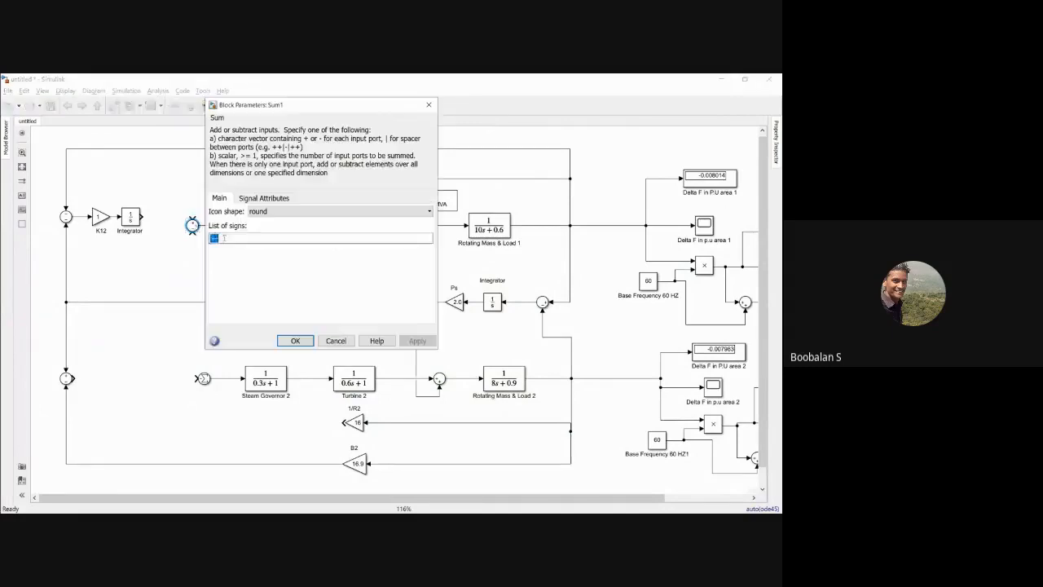
{"action": "type", "text": "--"}
{"action": "key", "text": "Return"}
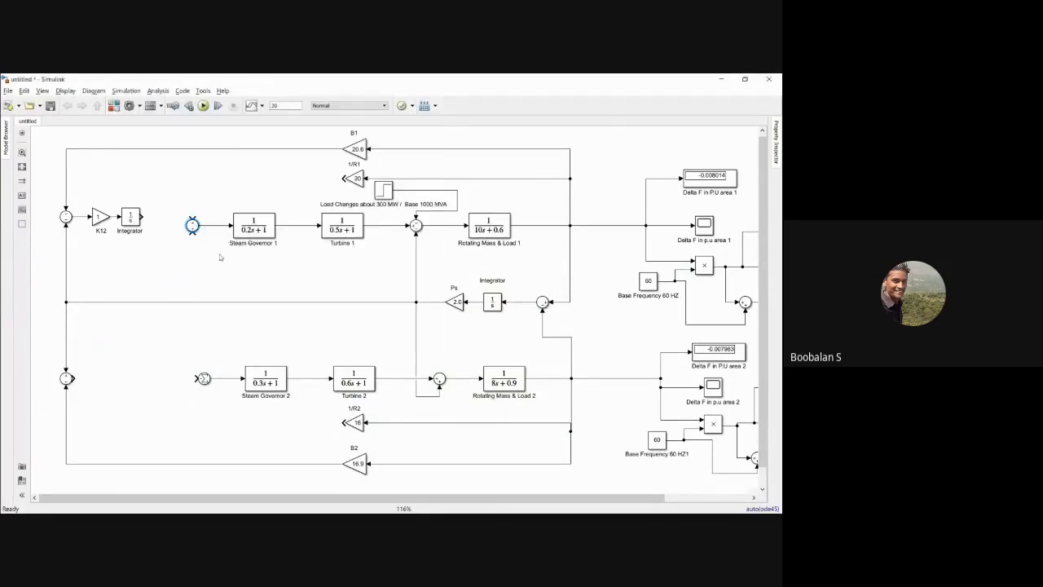
Step: Give area 2's governor summing junction two inputs, with minus as the first sign
{"action": "left_click", "coordinate": [204, 379]}
{"action": "double_click", "coordinate": [202, 378]}
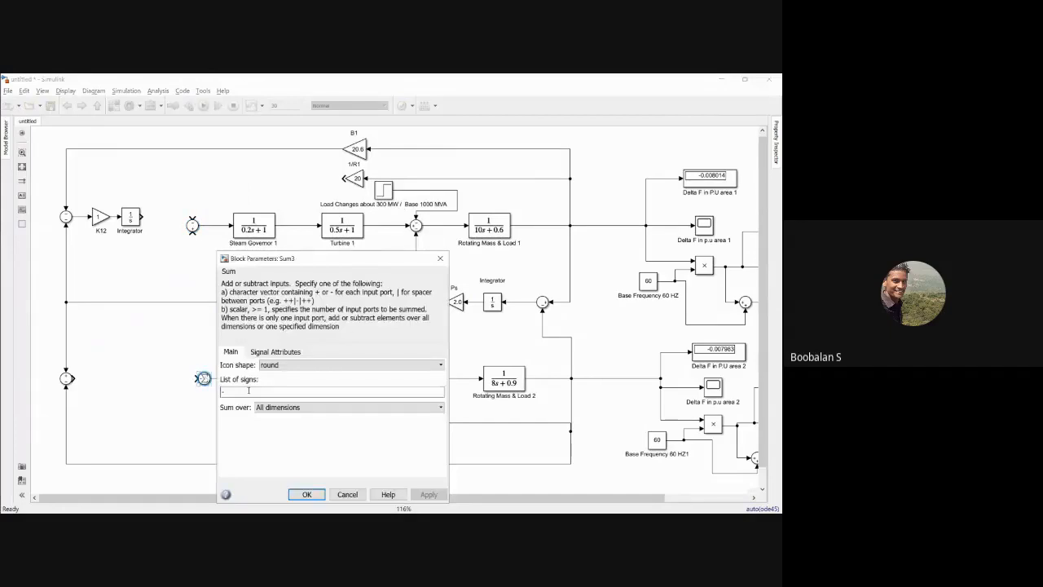
{"action": "type", "text": "--"}
{"action": "key", "text": "Return"}
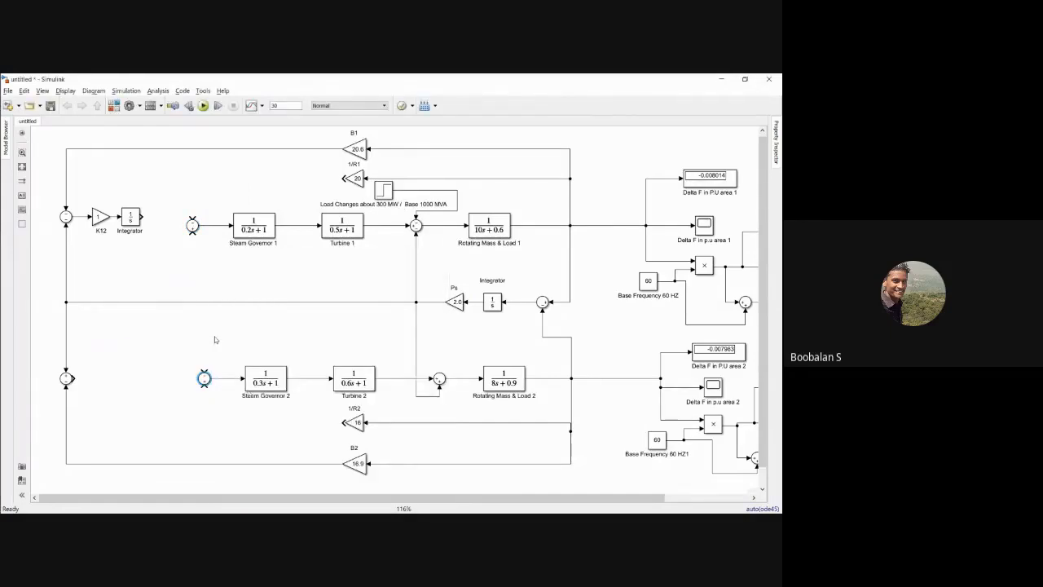
Step: Switch to the PowerPoint slide with the simulation diagram and trace the feedback and controller inputs into area 1's governor summing junction
{"action": "key", "text": "alt+Tab"}
{"action": "key", "text": "alt+Tab"}
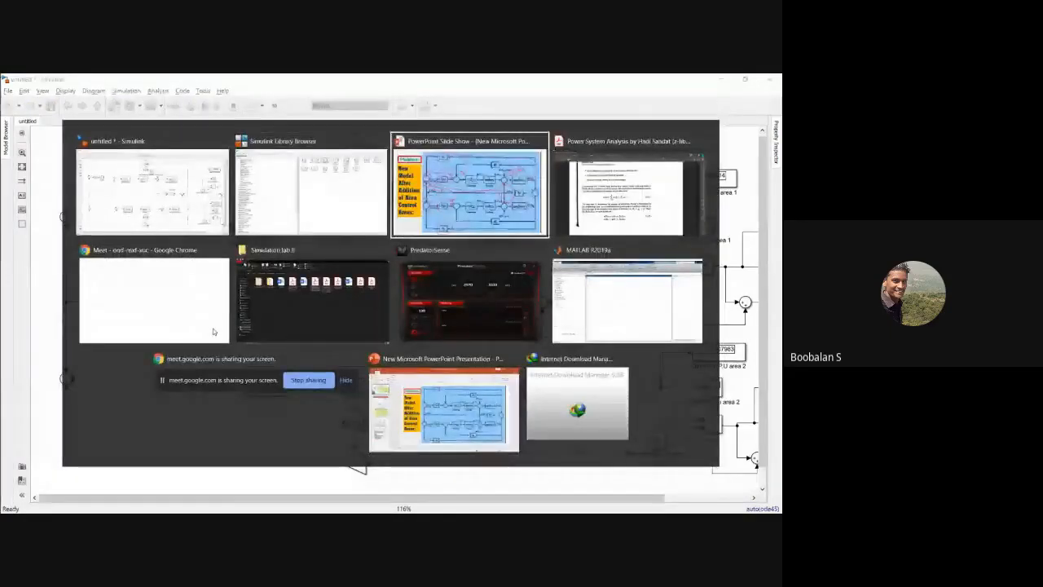
{"action": "key", "text": "Right"}
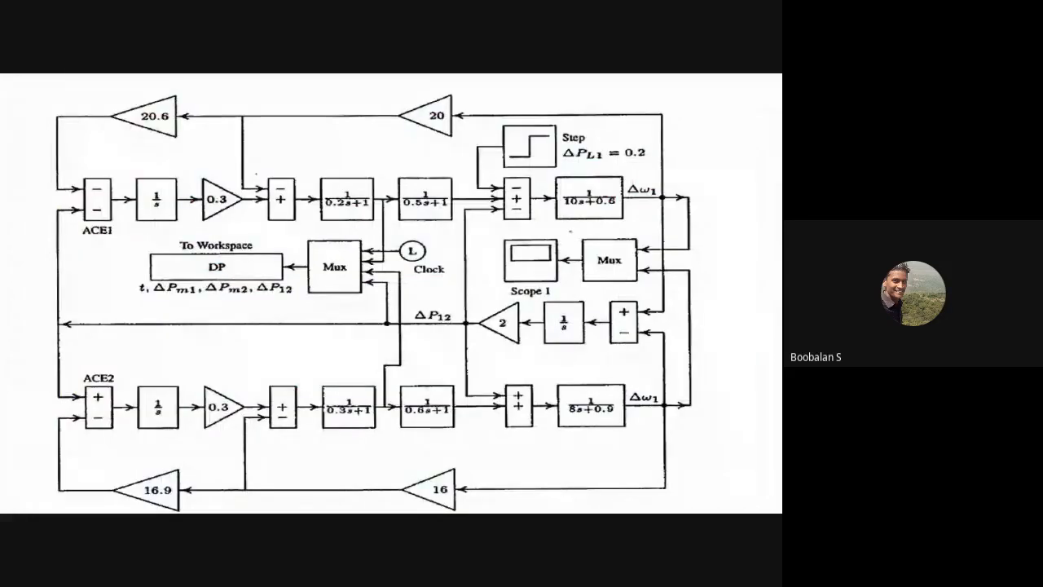
{"action": "mouse_move", "coordinate": [397, 120]}
{"action": "left_mouse_down"}
{"action": "mouse_move", "coordinate": [278, 134]}
{"action": "mouse_move", "coordinate": [267, 171]}
{"action": "left_mouse_up"}
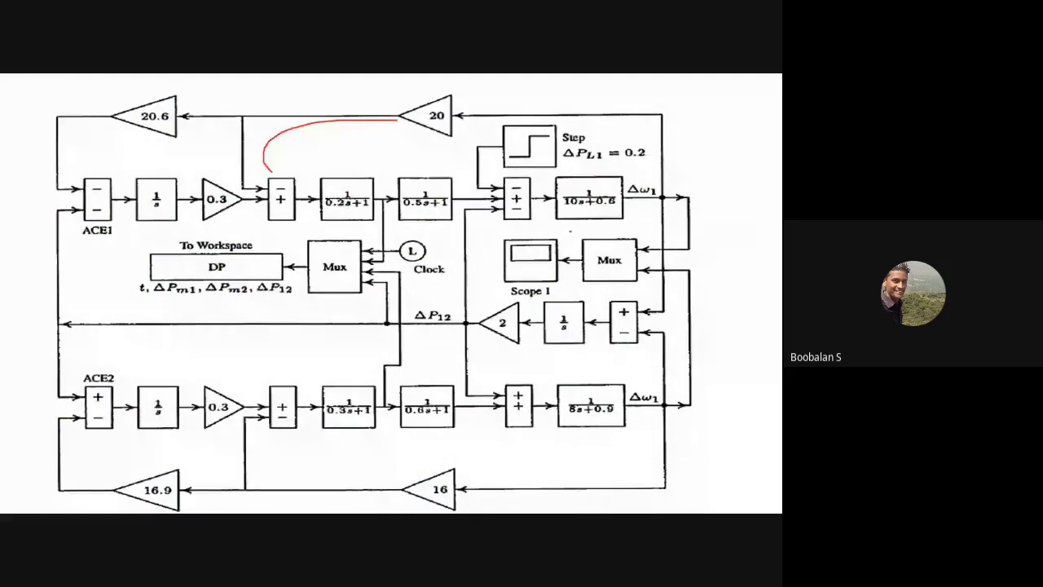
{"action": "mouse_move", "coordinate": [129, 137]}
{"action": "left_mouse_down"}
{"action": "mouse_move", "coordinate": [102, 136]}
{"action": "mouse_move", "coordinate": [122, 174]}
{"action": "mouse_move", "coordinate": [186, 189]}
{"action": "left_mouse_up"}
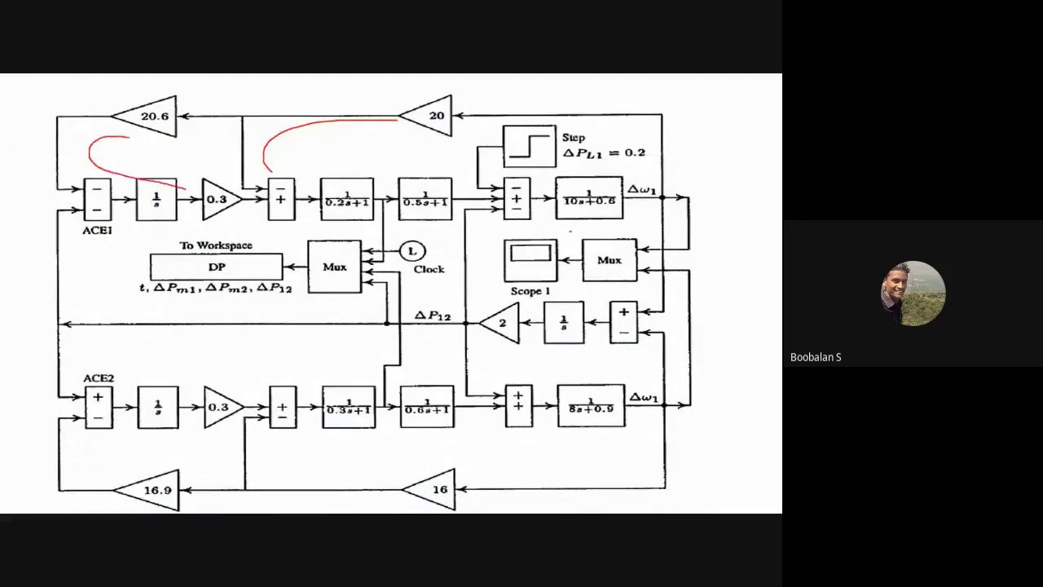
{"action": "left_click_drag", "start_coordinate": [286, 193], "coordinate": [280, 192]}
Step: Return to Simulink, connect 1/R1 to the upper input of area 1's governor summing junction, and move 1/R2 closer to area 2's junction
{"action": "key", "text": "alt+Tab"}
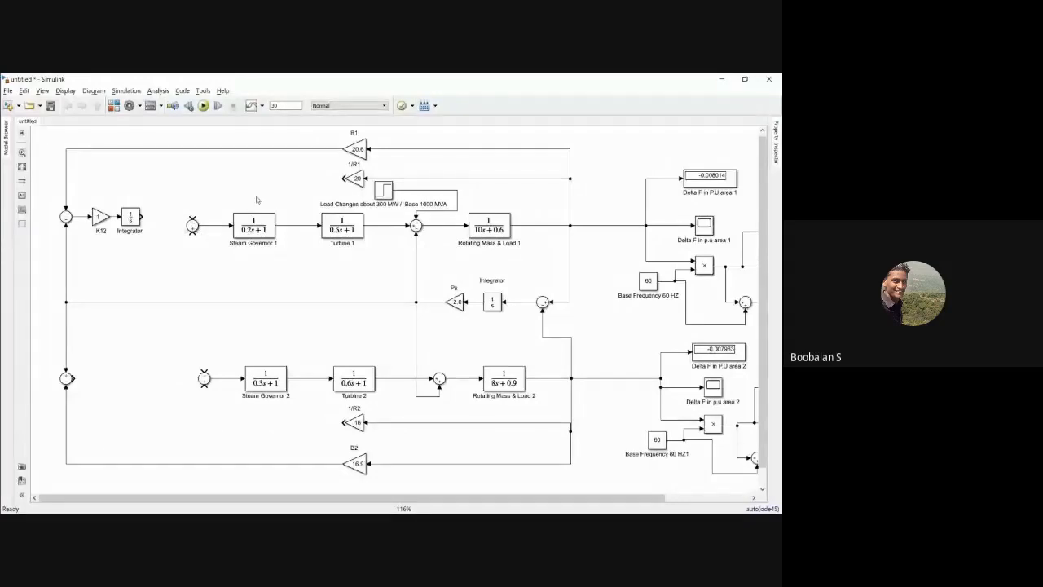
{"action": "mouse_move", "coordinate": [348, 177]}
{"action": "left_mouse_down"}
{"action": "mouse_move", "coordinate": [197, 205]}
{"action": "mouse_move", "coordinate": [191, 216]}
{"action": "left_mouse_up"}
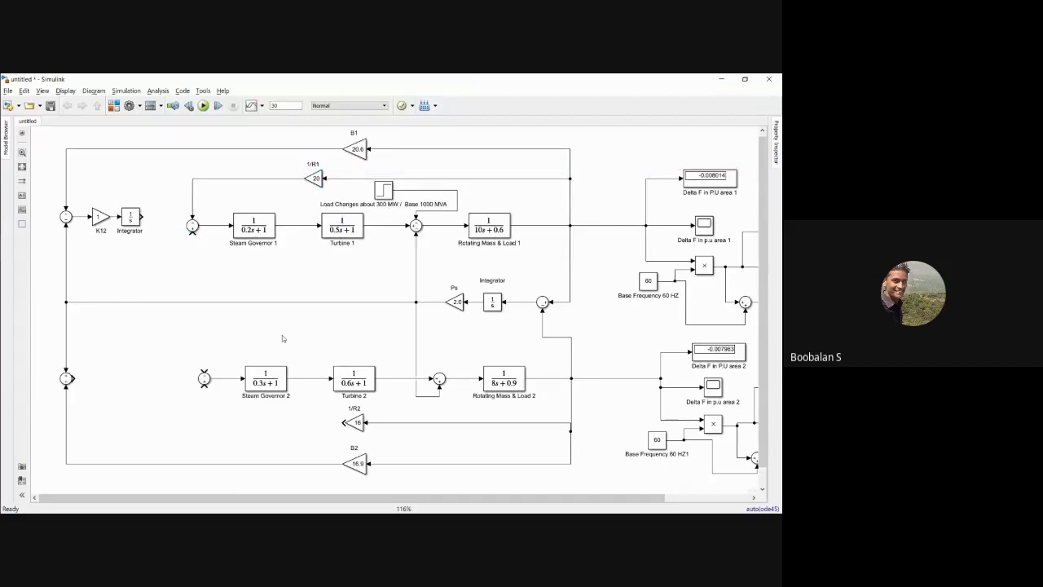
{"action": "left_click_drag", "start_coordinate": [362, 428], "coordinate": [286, 423]}
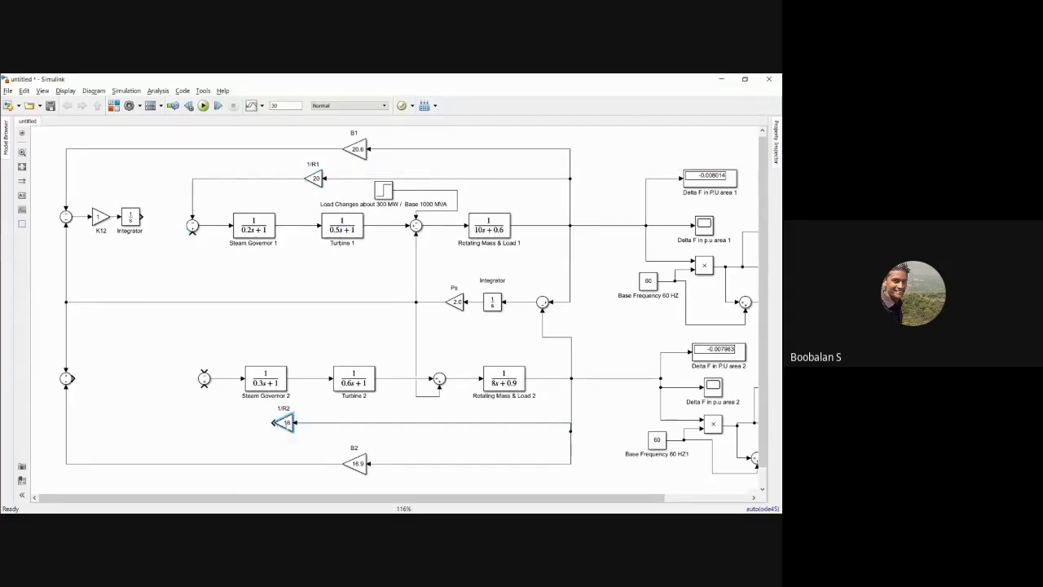
Step: Make plus the first sign of area 2's governor summing junction, matching the reference diagram, and connect 1/R2 to its lower input
{"action": "key", "text": "alt+Tab"}
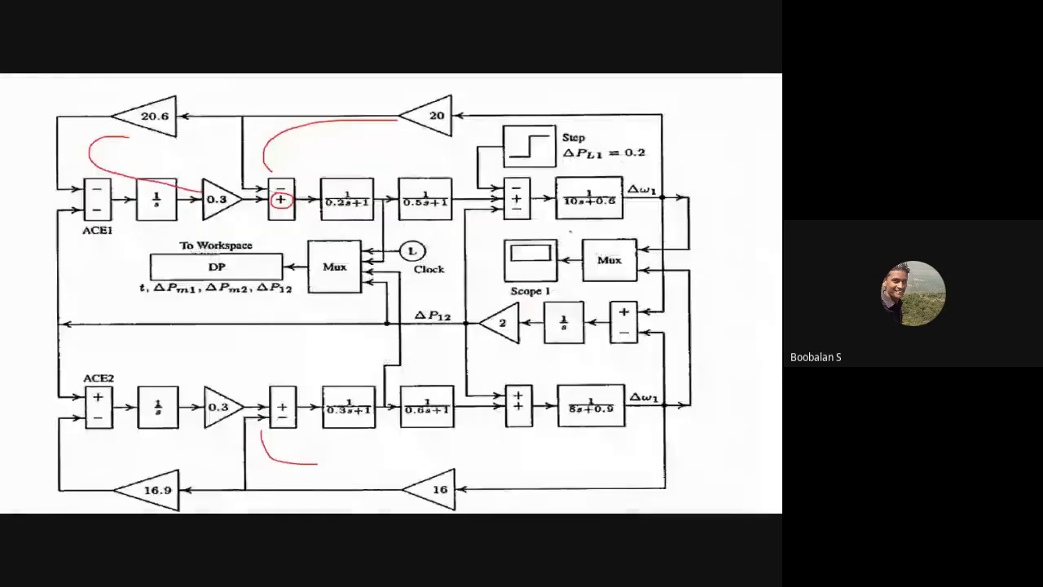
{"action": "key", "text": "alt+Tab"}
{"action": "double_click", "coordinate": [204, 379]}
{"action": "double_click", "coordinate": [237, 392]}
{"action": "type", "text": "+"}
{"action": "key", "text": "Return"}
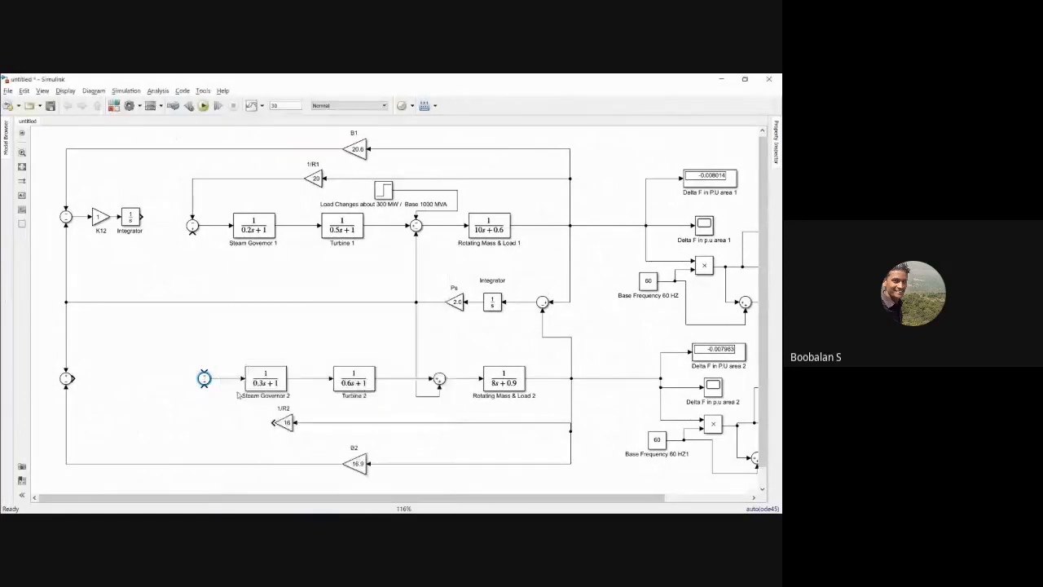
{"action": "left_click_drag", "start_coordinate": [275, 422], "coordinate": [203, 386]}
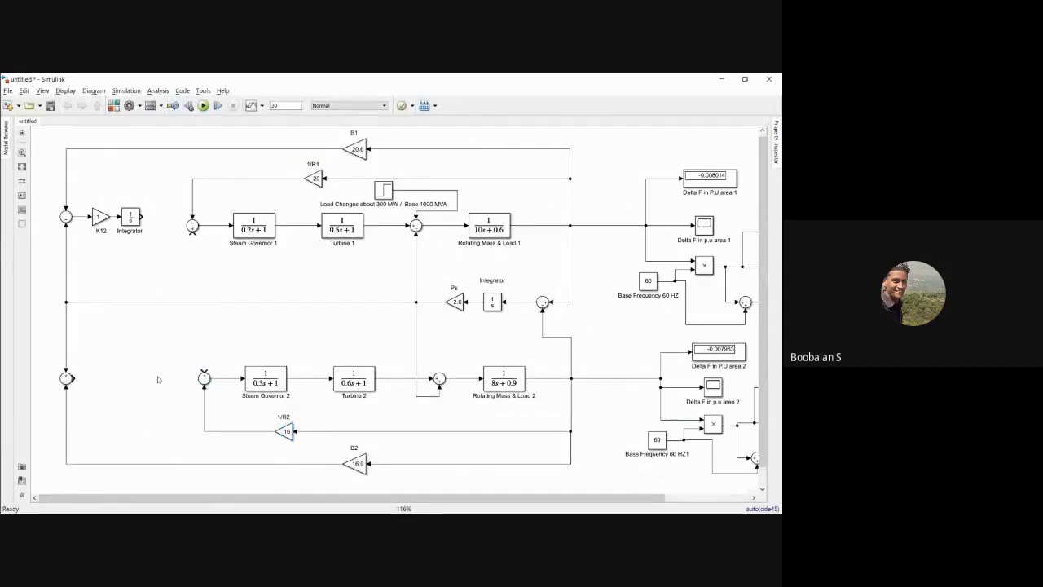
Step: Connect area 1's integrator output to its governor summing junction and copy K12 with the integrator into area 2
{"action": "left_click_drag", "start_coordinate": [192, 233], "coordinate": [144, 217]}
{"action": "left_click_drag", "start_coordinate": [85, 197], "coordinate": [129, 328]}
{"action": "left_click_drag", "start_coordinate": [129, 359], "coordinate": [130, 363]}
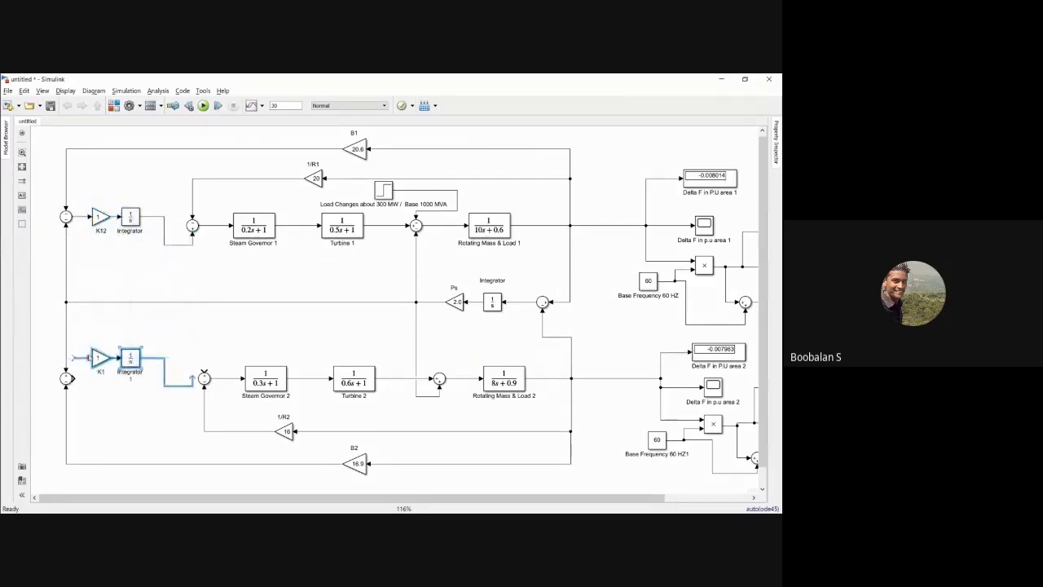
Step: Delete the unconnected input and output lines copied with area 2's gain and integrator
{"action": "left_click", "coordinate": [85, 342]}
{"action": "key", "text": "Delete"}
{"action": "left_click", "coordinate": [150, 360]}
{"action": "key", "text": "Delete"}
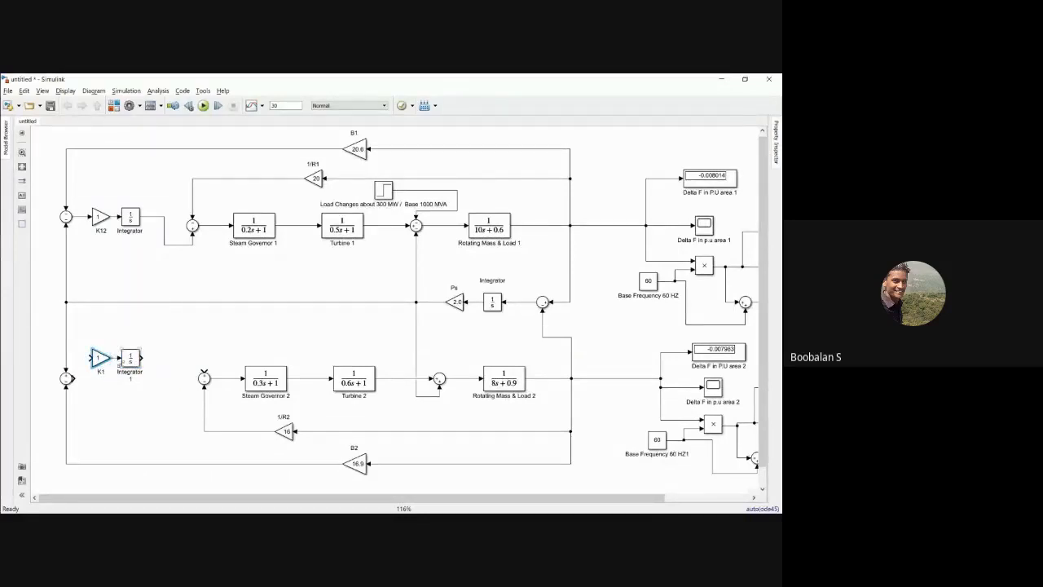
Step: Rename the copied blocks K21 and Integrator 2, and connect them in line between area 2's ACE and governor summing junctions
{"action": "type", "text": "1"}
{"action": "left_click", "coordinate": [135, 392]}
{"action": "left_click_drag", "start_coordinate": [131, 359], "coordinate": [141, 360]}
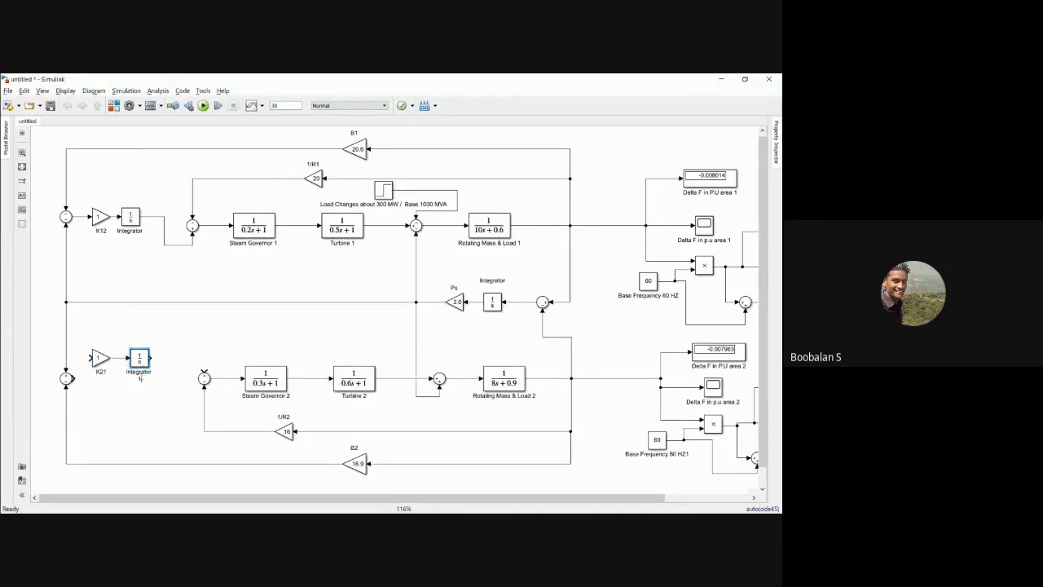
{"action": "left_click", "coordinate": [102, 388]}
{"action": "mouse_move", "coordinate": [90, 345]}
{"action": "left_mouse_down"}
{"action": "mouse_move", "coordinate": [134, 372]}
{"action": "mouse_move", "coordinate": [120, 390]}
{"action": "mouse_move", "coordinate": [101, 382]}
{"action": "mouse_move", "coordinate": [156, 379]}
{"action": "mouse_move", "coordinate": [187, 358]}
{"action": "mouse_move", "coordinate": [204, 368]}
{"action": "left_mouse_up"}
{"action": "left_click", "coordinate": [98, 355]}
Step: Compare the PowerPoint reference diagram with the Simulink model, examining both areas' governor and turbine chains and controller blocks
{"action": "key", "text": "alt+Tab"}
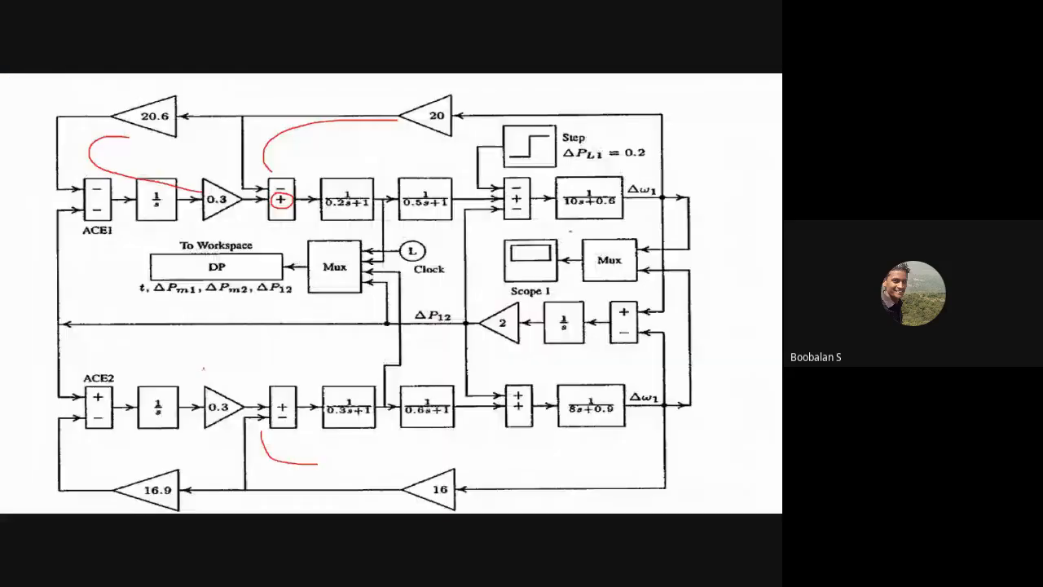
{"action": "mouse_move", "coordinate": [222, 393]}
{"action": "left_mouse_down"}
{"action": "mouse_move", "coordinate": [262, 398]}
{"action": "mouse_move", "coordinate": [265, 389]}
{"action": "left_mouse_up"}
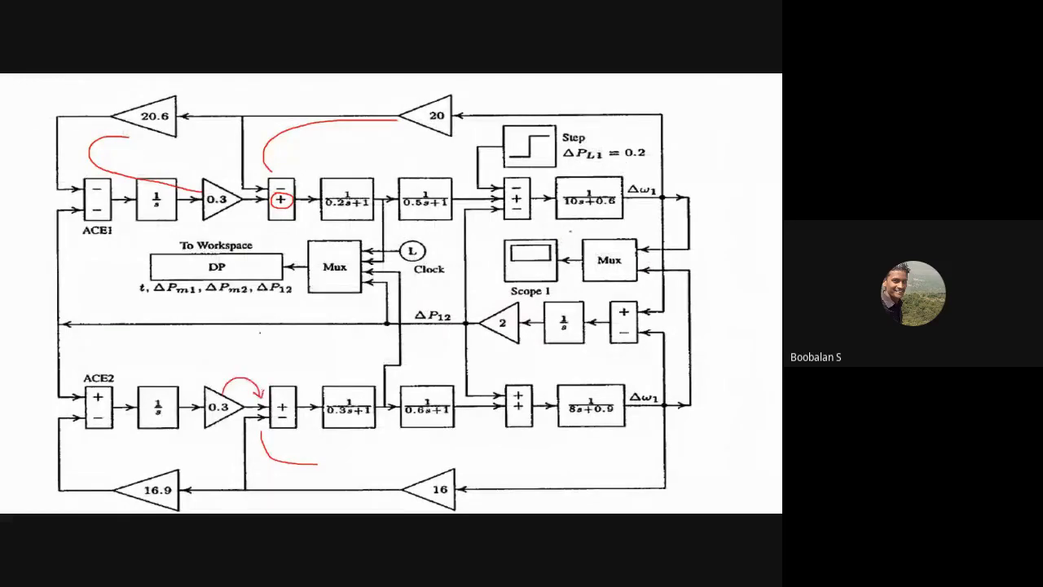
{"action": "key", "text": "alt+Tab"}
{"action": "key", "text": "alt+Tab"}
{"action": "mouse_move", "coordinate": [195, 168]}
{"action": "left_mouse_down"}
{"action": "mouse_move", "coordinate": [396, 242]}
{"action": "mouse_move", "coordinate": [497, 241]}
{"action": "left_mouse_up"}
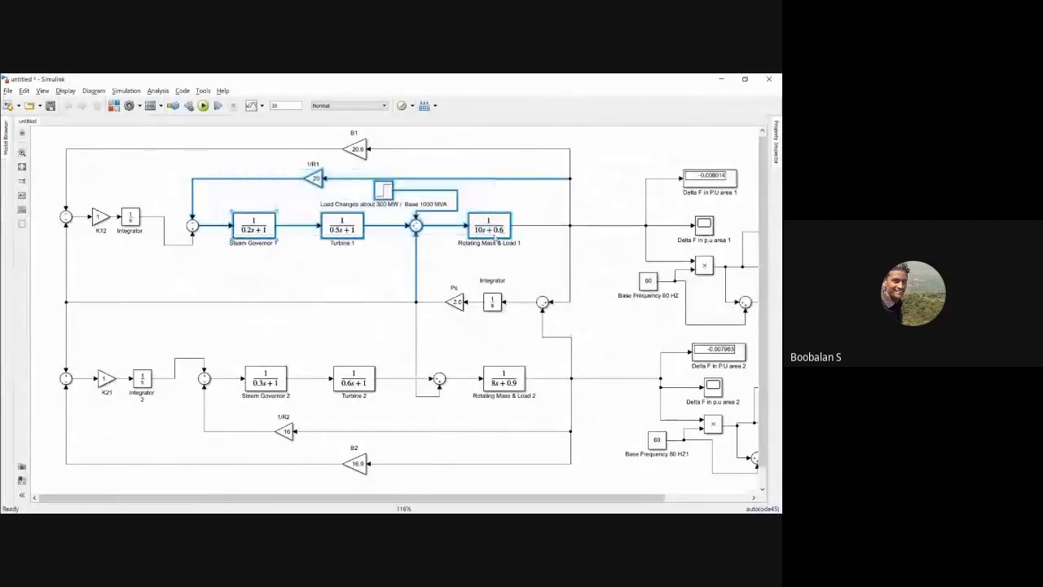
{"action": "left_click_drag", "start_coordinate": [224, 361], "coordinate": [419, 417]}
{"action": "left_click", "coordinate": [195, 313]}
{"action": "left_click_drag", "start_coordinate": [71, 357], "coordinate": [166, 404]}
{"action": "left_click_drag", "start_coordinate": [87, 197], "coordinate": [154, 242]}
{"action": "key", "text": "alt+Tab"}
Step: Inspect both ACE summing junctions, checking the list of signs and signal attributes of area 2's junction
{"action": "left_click", "coordinate": [66, 217]}
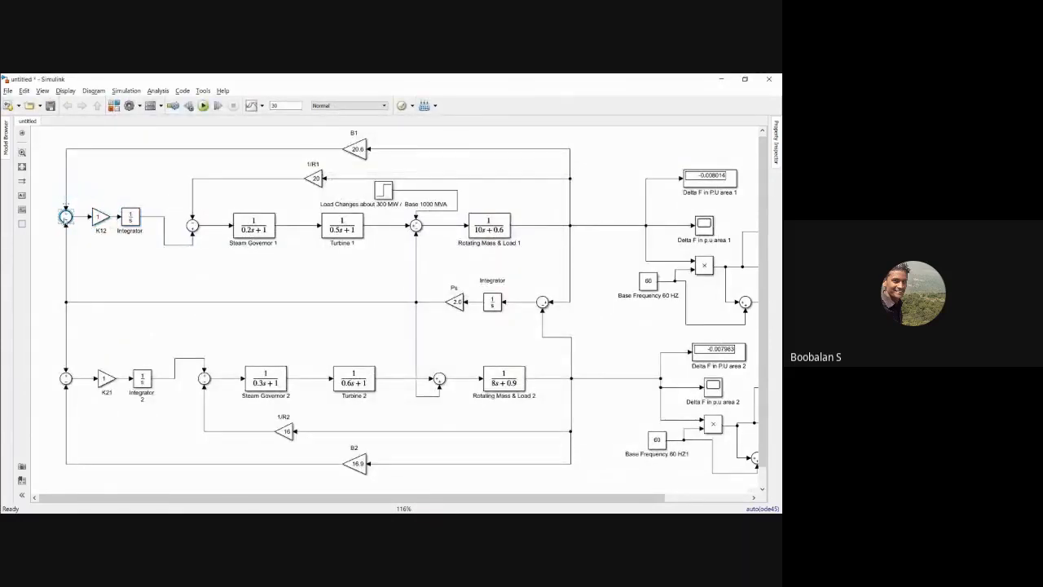
{"action": "left_click", "coordinate": [66, 377]}
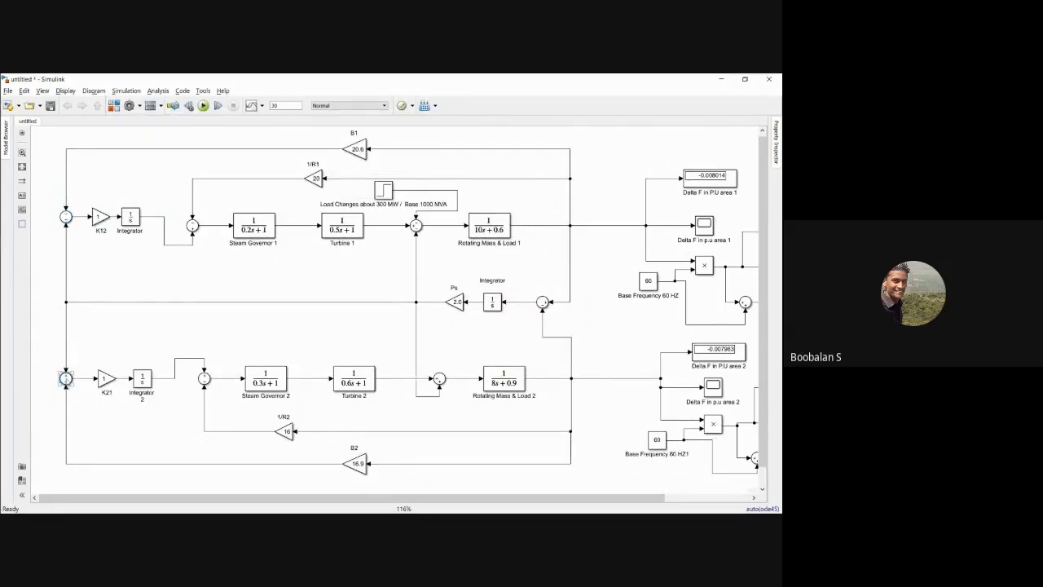
{"action": "left_click", "coordinate": [66, 394]}
{"action": "left_click", "coordinate": [66, 379]}
{"action": "left_click", "coordinate": [70, 390]}
{"action": "left_click", "coordinate": [65, 390]}
{"action": "left_click", "coordinate": [78, 405]}
{"action": "left_click", "coordinate": [67, 378]}
{"action": "double_click", "coordinate": [66, 378]}
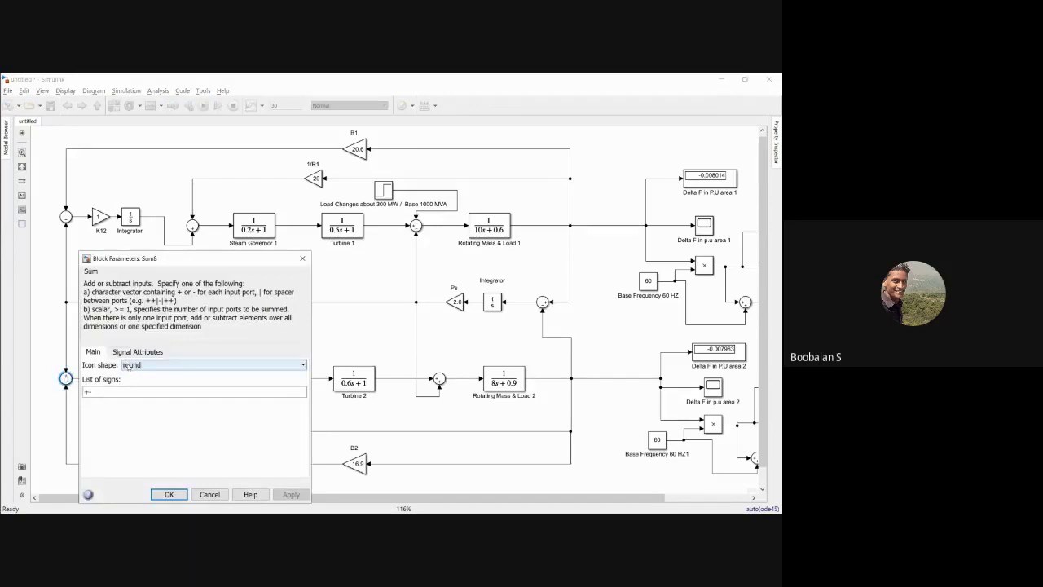
{"action": "left_click", "coordinate": [127, 353]}
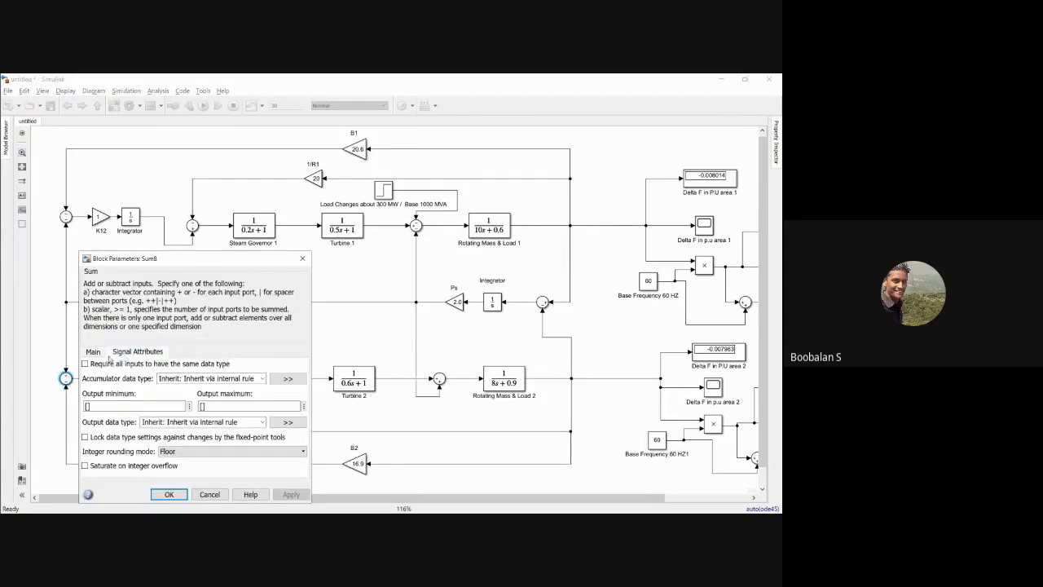
{"action": "left_click", "coordinate": [95, 352]}
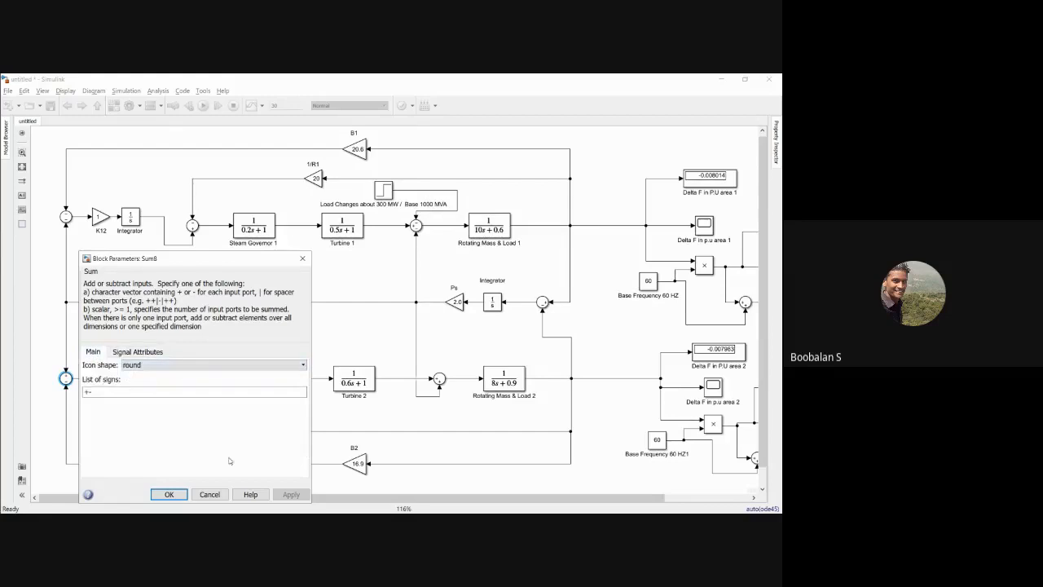
{"action": "left_click", "coordinate": [169, 494]}
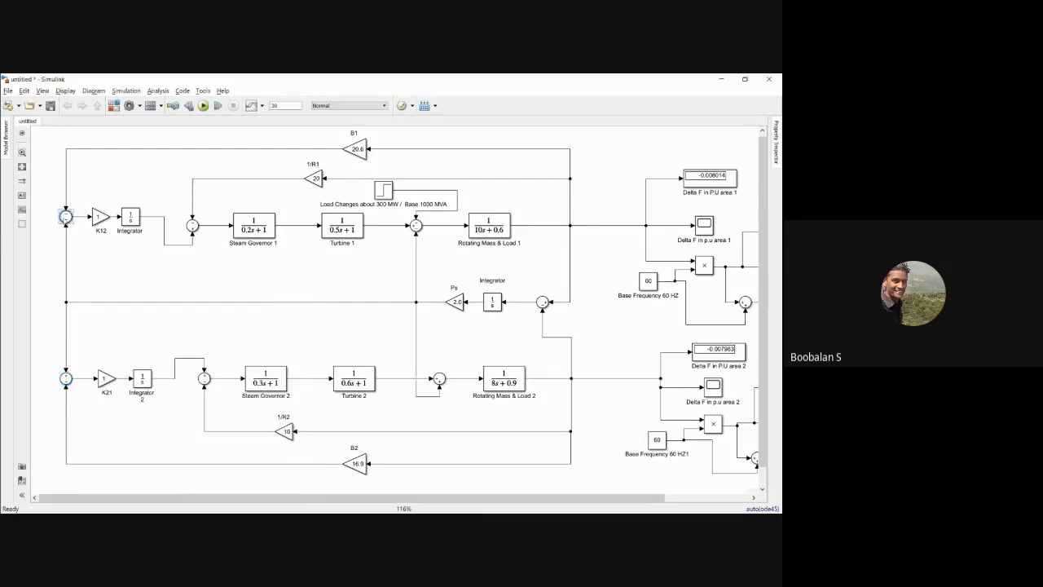
Step: Show the block name of area 1's ACE summing junction and rename it ACE 1
{"action": "left_click", "coordinate": [66, 216]}
{"action": "left_click", "coordinate": [67, 219]}
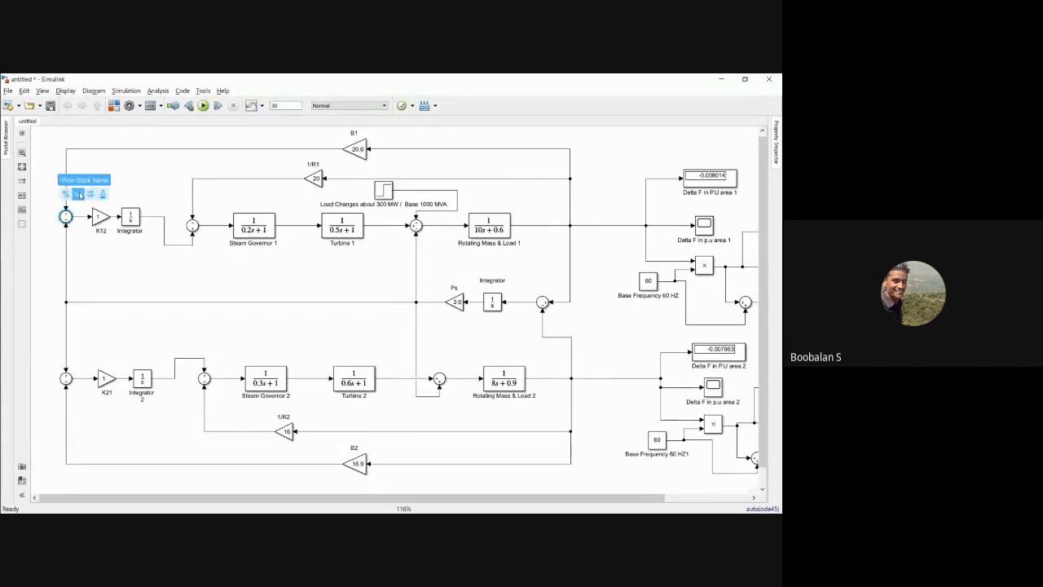
{"action": "left_click", "coordinate": [79, 194]}
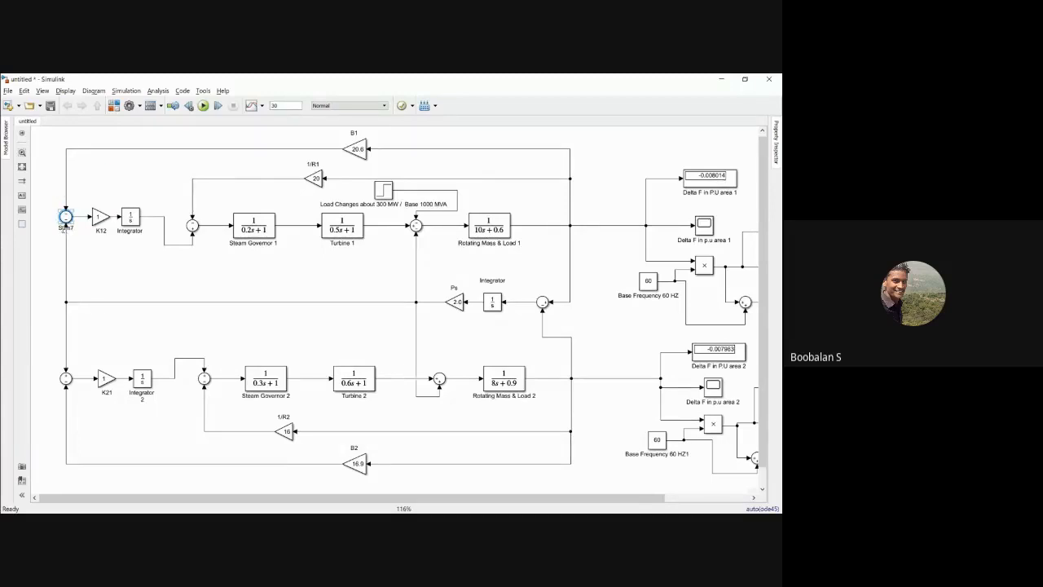
{"action": "key", "text": "BackSpace"}
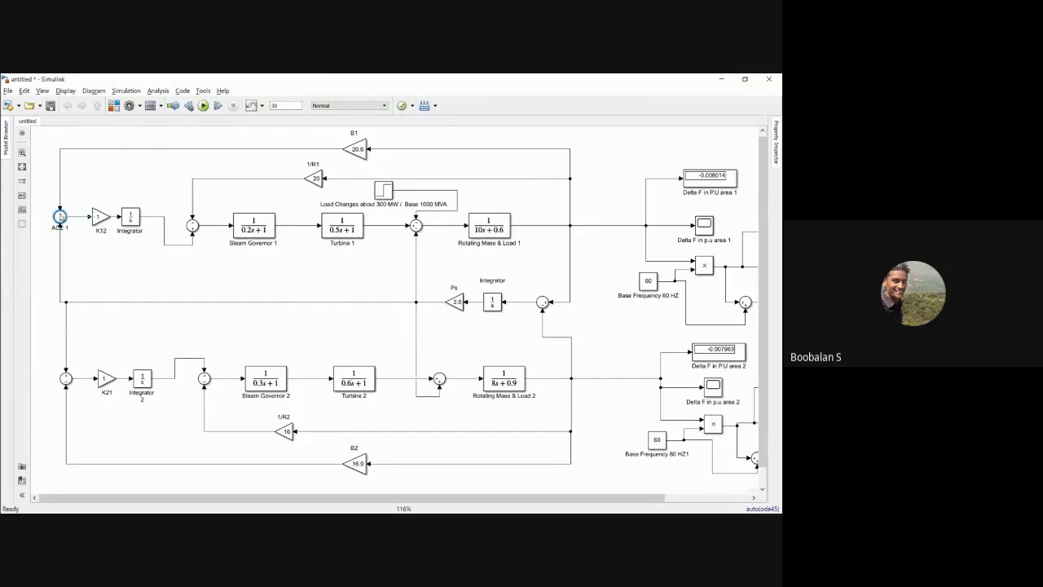
Step: Show the block name of area 2's ACE summing junction and rename it ACE 2
{"action": "left_click", "coordinate": [65, 378]}
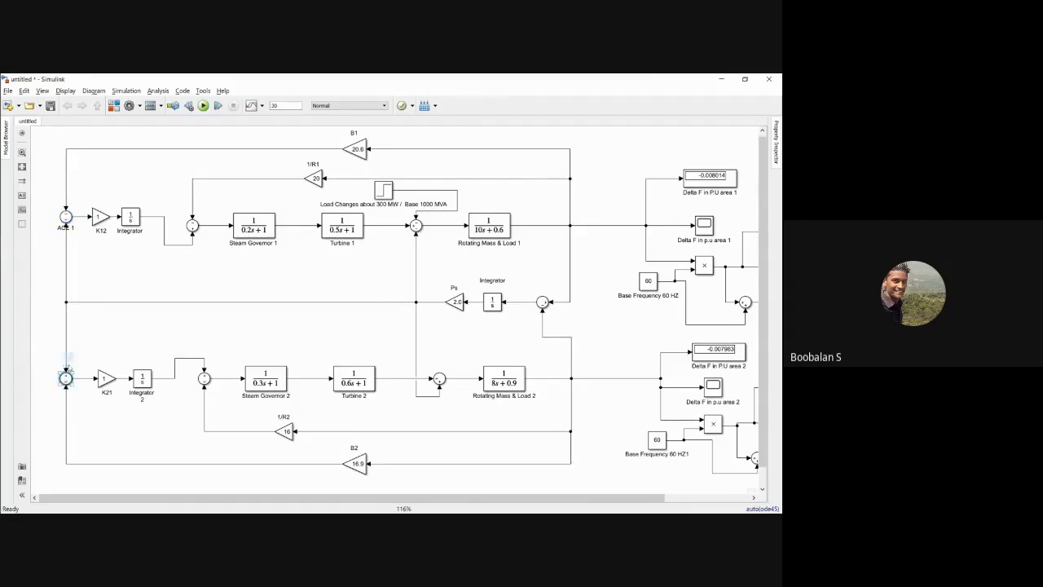
{"action": "left_click", "coordinate": [78, 356]}
{"action": "left_click", "coordinate": [88, 396]}
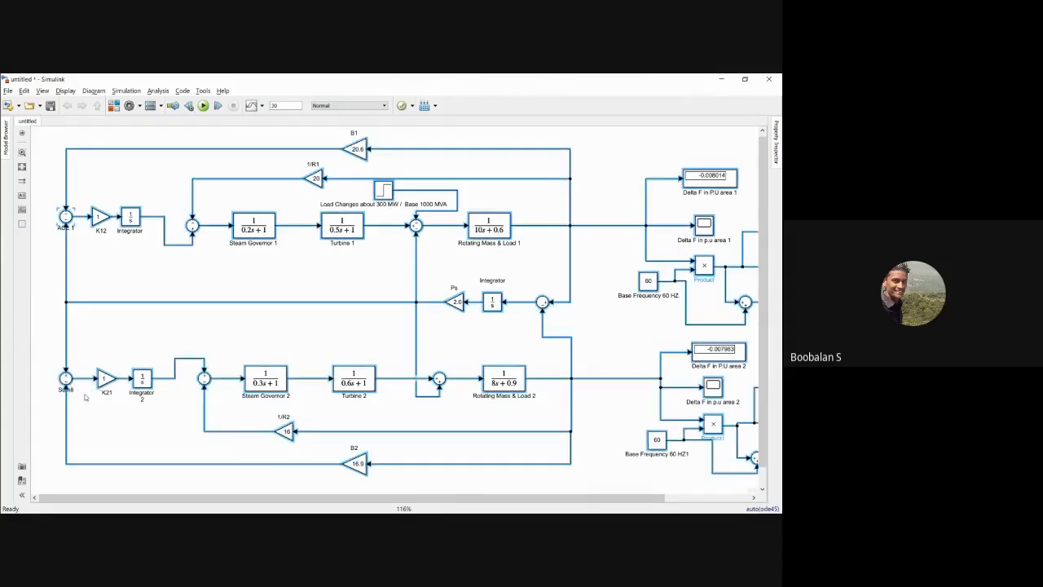
{"action": "type", "text": "ACE"}
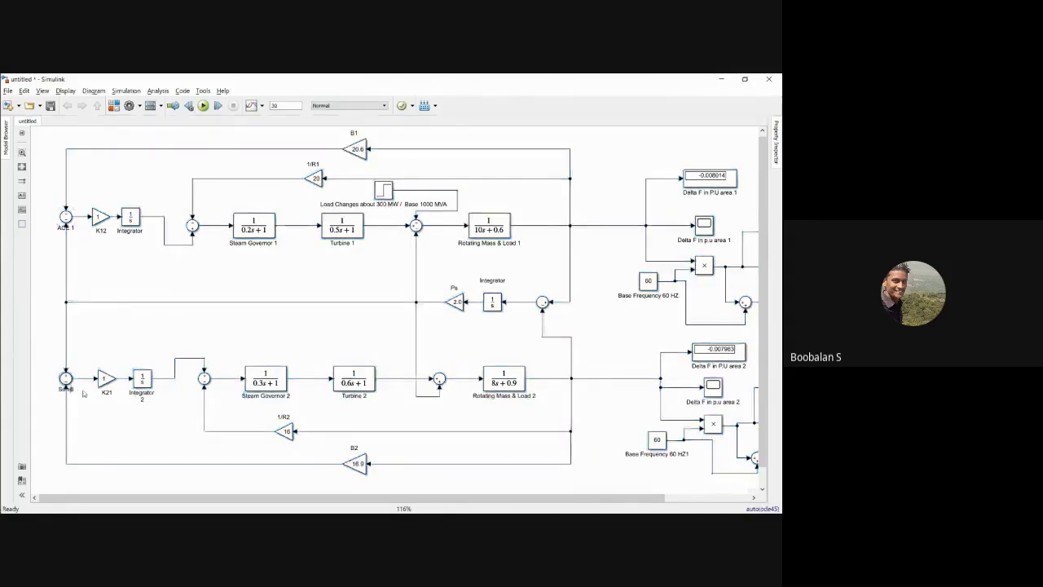
{"action": "type", "text": " 2"}
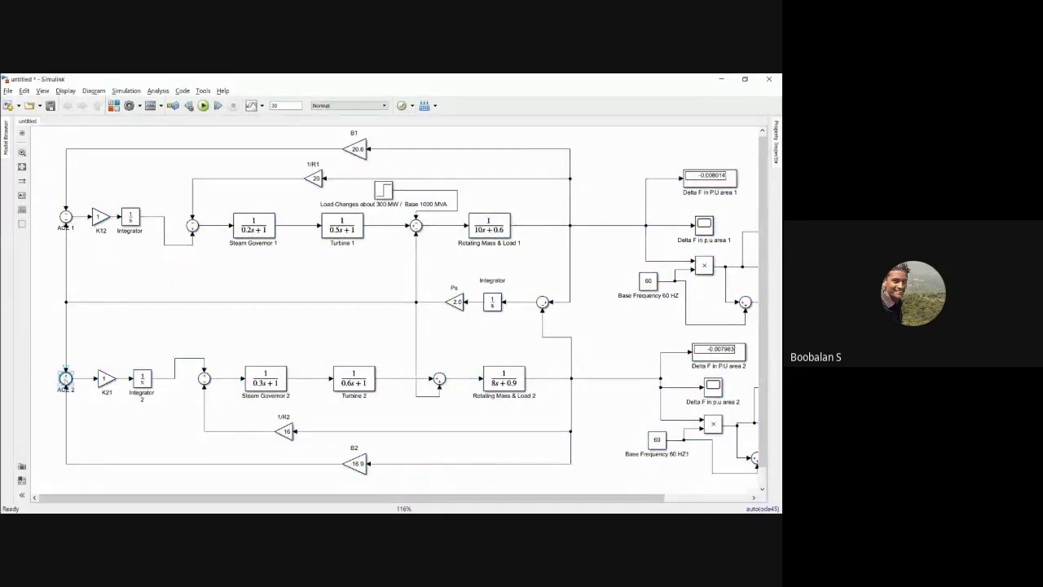
Step: Change the ACE 2 sum block's icon shape to rectangular
{"action": "double_click", "coordinate": [65, 377]}
{"action": "left_click", "coordinate": [132, 366]}
{"action": "left_click", "coordinate": [137, 375]}
{"action": "left_click", "coordinate": [285, 492]}
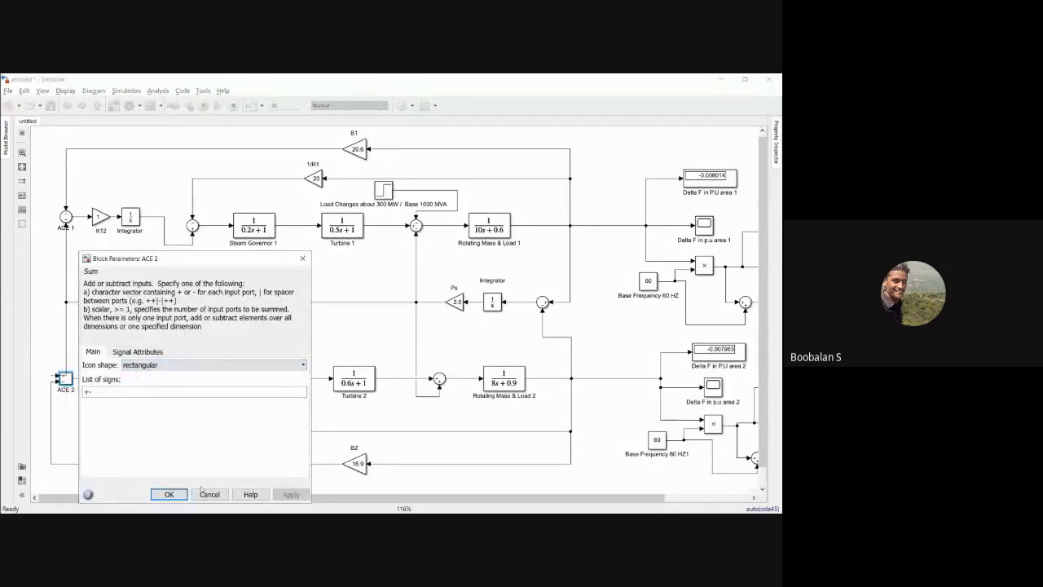
{"action": "left_click", "coordinate": [169, 494]}
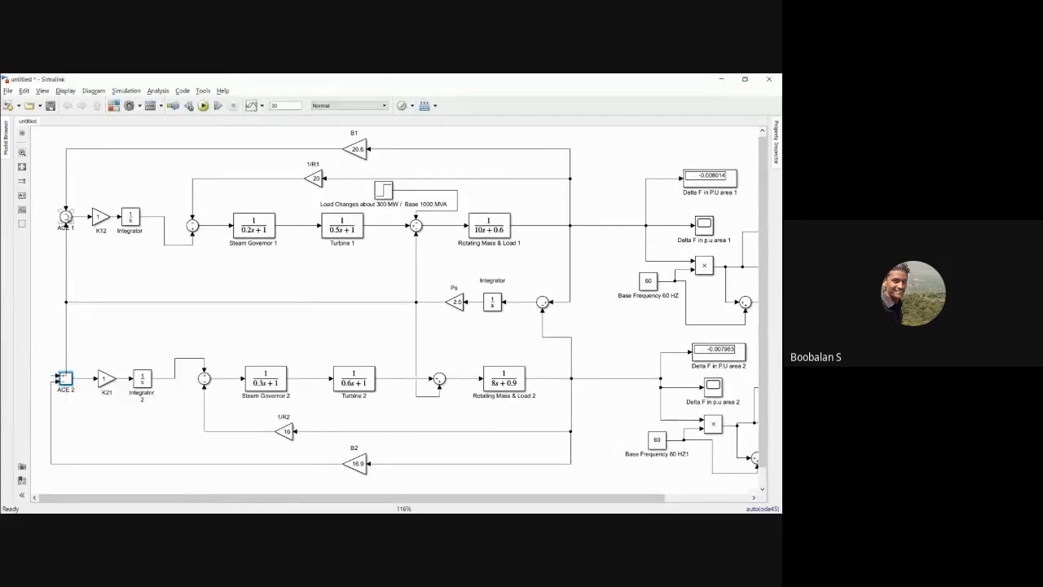
Step: Change the ACE 1 sum block's icon shape to rectangular
{"action": "left_click", "coordinate": [65, 217]}
{"action": "double_click", "coordinate": [65, 217]}
{"action": "left_click", "coordinate": [211, 202]}
{"action": "left_click", "coordinate": [163, 216]}
{"action": "left_click", "coordinate": [290, 333]}
{"action": "left_click", "coordinate": [165, 331]}
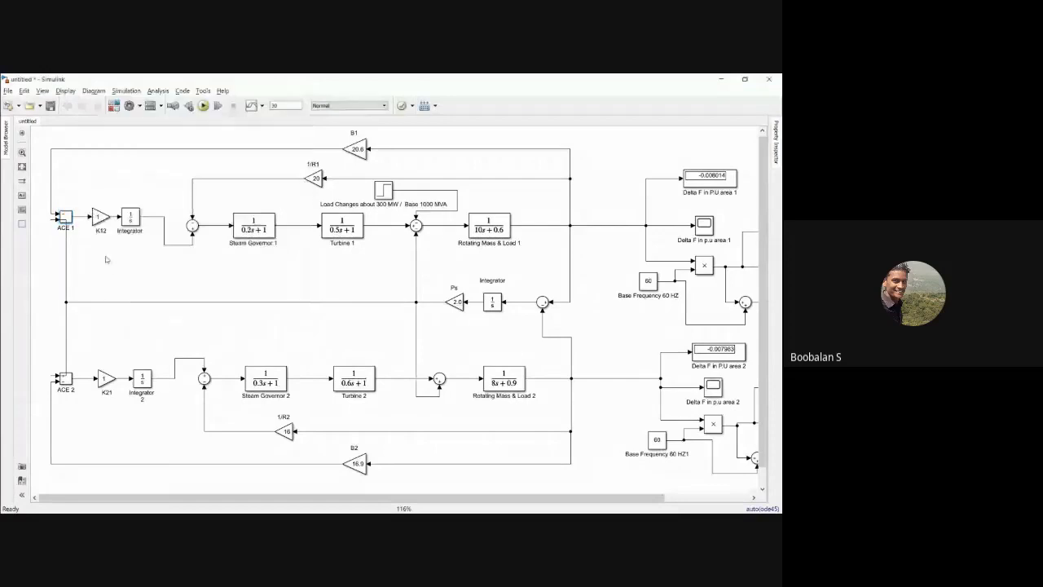
Step: Reroute the tie-line branches and the B1 and B2 feedback lines so they run clear of the ACE blocks on their input side
{"action": "left_click_drag", "start_coordinate": [66, 249], "coordinate": [45, 250]}
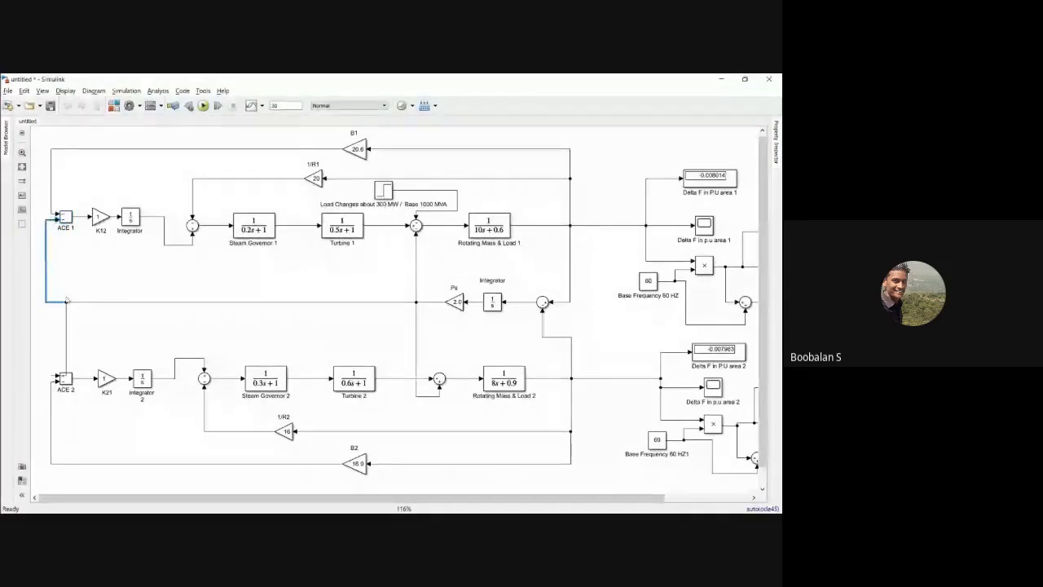
{"action": "left_click_drag", "start_coordinate": [66, 321], "coordinate": [46, 322]}
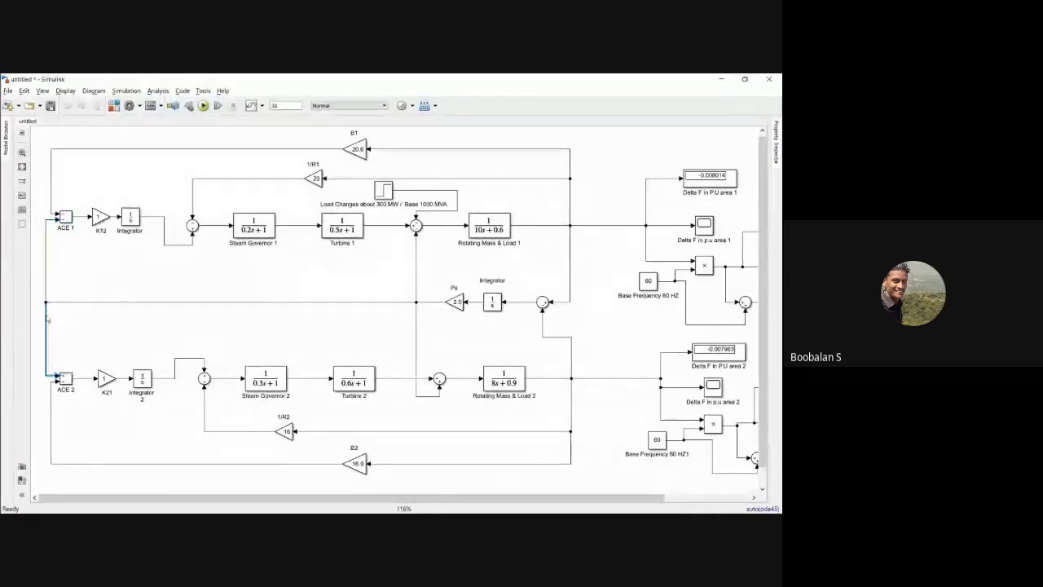
{"action": "left_click_drag", "start_coordinate": [50, 400], "coordinate": [45, 400]}
{"action": "left_click", "coordinate": [65, 378]}
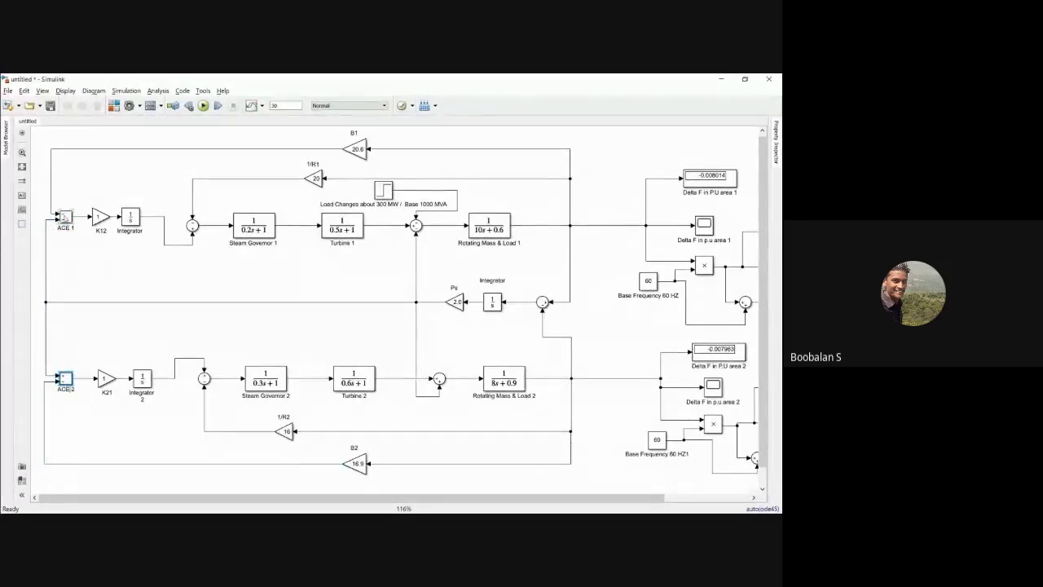
{"action": "left_click_drag", "start_coordinate": [51, 204], "coordinate": [46, 204]}
Step: Expand the ACE 1 block's name to Area Control Error 1
{"action": "left_click", "coordinate": [66, 244]}
{"action": "left_click", "coordinate": [63, 232]}
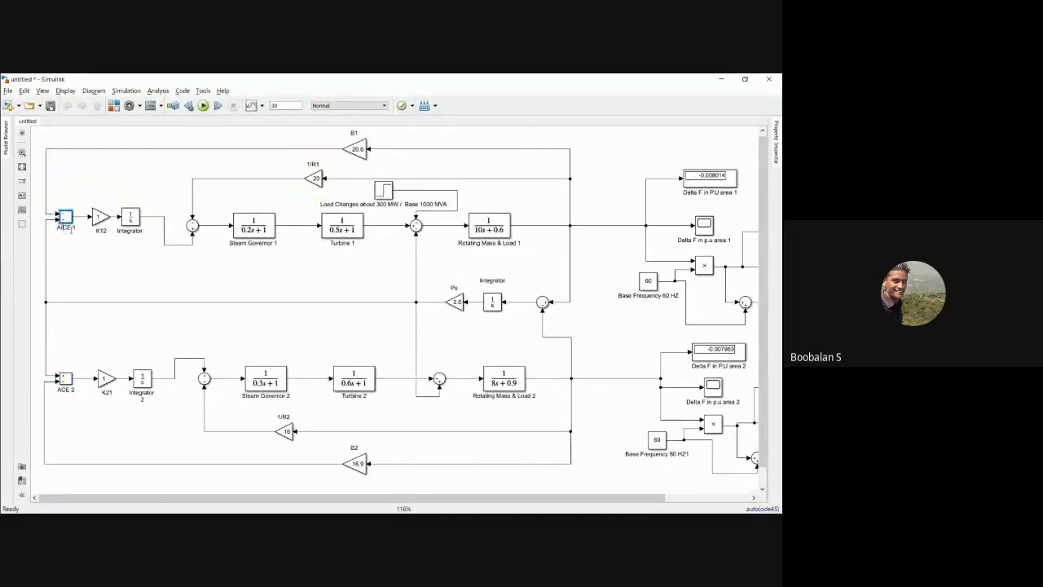
{"action": "type", "text": "rea"}
{"action": "key", "text": "Right"}
{"action": "type", "text": "ontrol"}
{"action": "key", "text": "Right"}
{"action": "type", "text": "rror"}
{"action": "left_click", "coordinate": [91, 348]}
Step: Expand the ACE 2 block's name to Area Control Error 2
{"action": "left_click", "coordinate": [68, 377]}
{"action": "left_click", "coordinate": [61, 388]}
{"action": "type", "text": "rea Control Error"}
{"action": "left_click", "coordinate": [97, 424]}
Step: Shift both areas' frequency measurement blocks and powergui closer to the rotating mass outputs, and fit the whole model to the view
{"action": "left_click_drag", "start_coordinate": [627, 158], "coordinate": [742, 497]}
{"action": "left_click_drag", "start_coordinate": [709, 380], "coordinate": [657, 379]}
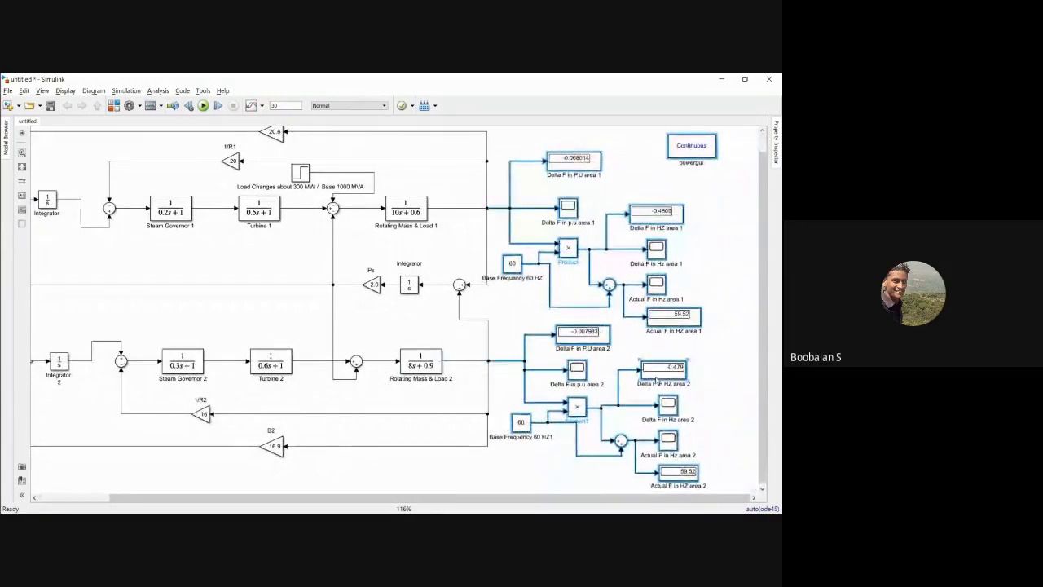
{"action": "left_click", "coordinate": [476, 466]}
{"action": "left_click_drag", "start_coordinate": [438, 499], "coordinate": [385, 500]}
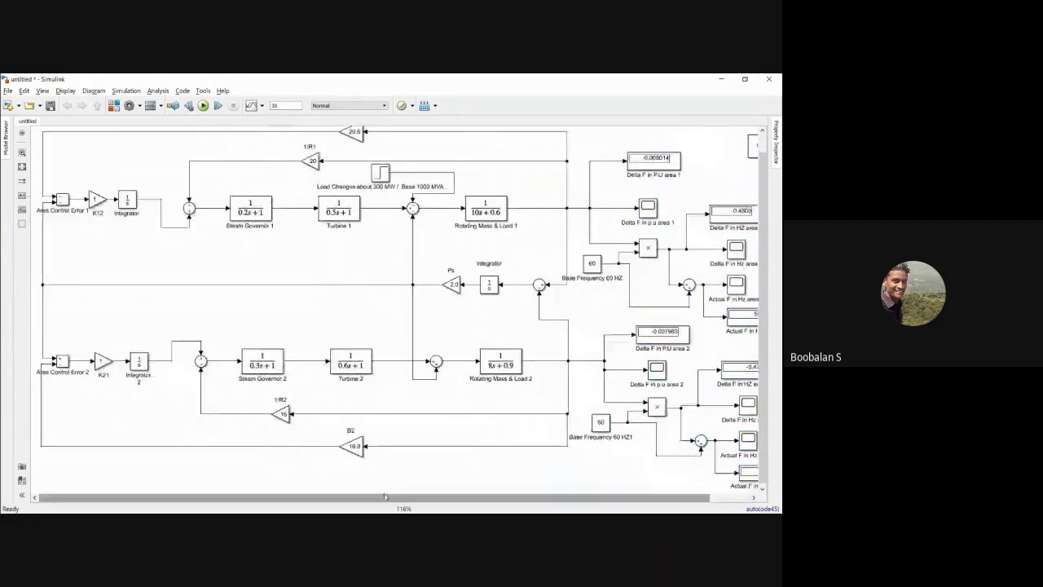
{"action": "left_click", "coordinate": [22, 167]}
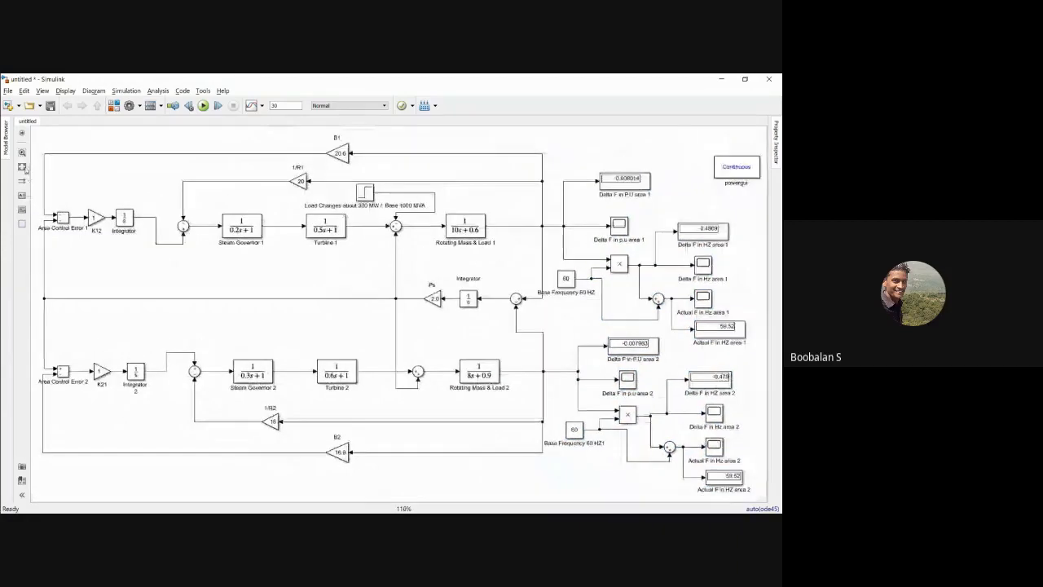
Step: Set the K12 gain to 0.3
{"action": "double_click", "coordinate": [95, 217]}
{"action": "type", "text": "0.3"}
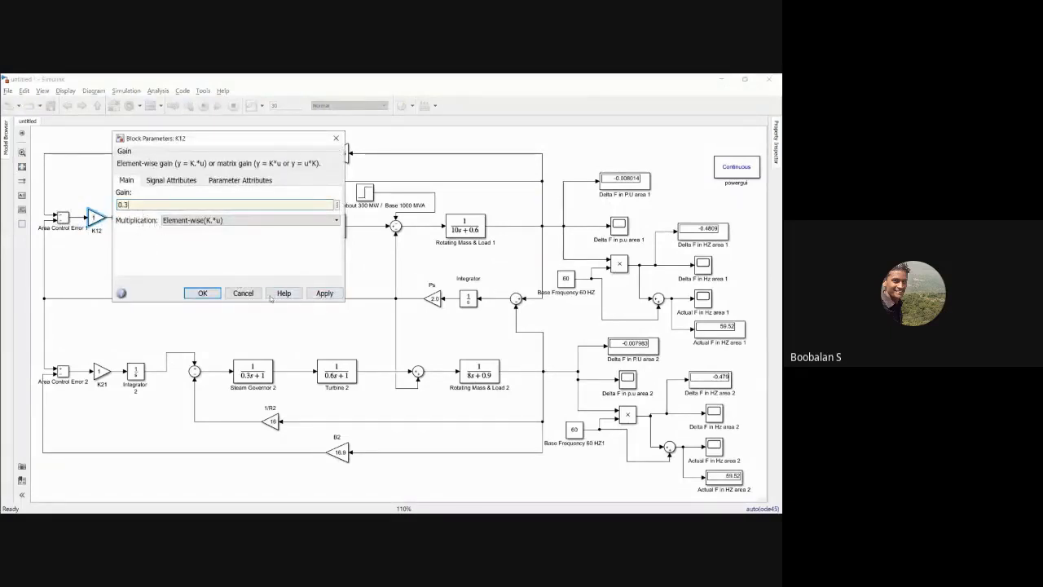
{"action": "left_click", "coordinate": [314, 294]}
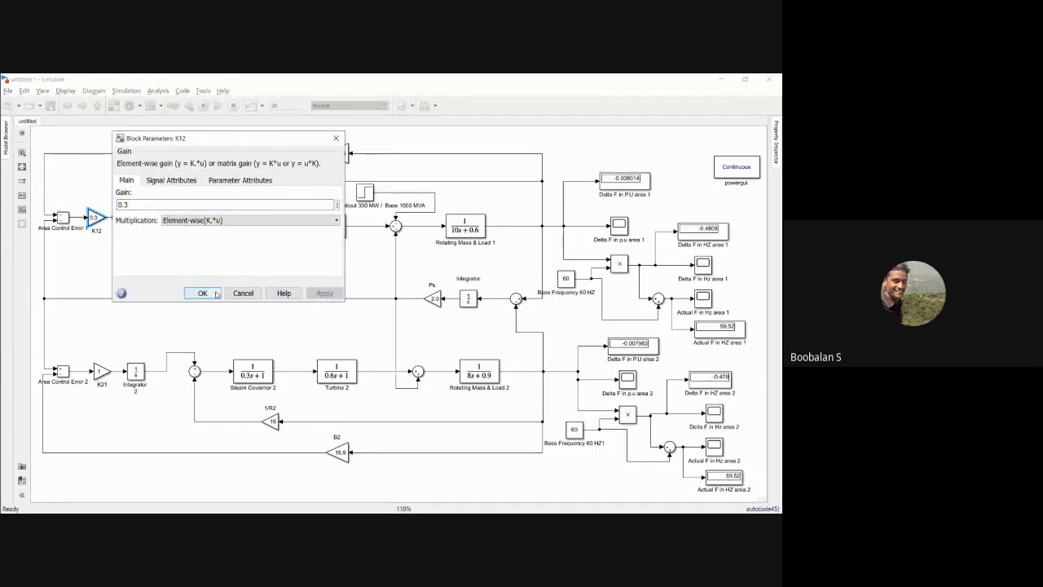
{"action": "left_click", "coordinate": [202, 292]}
Step: Set the K21 gain to 0.3
{"action": "left_click", "coordinate": [101, 371]}
{"action": "double_click", "coordinate": [101, 371]}
{"action": "type", "text": "0.3"}
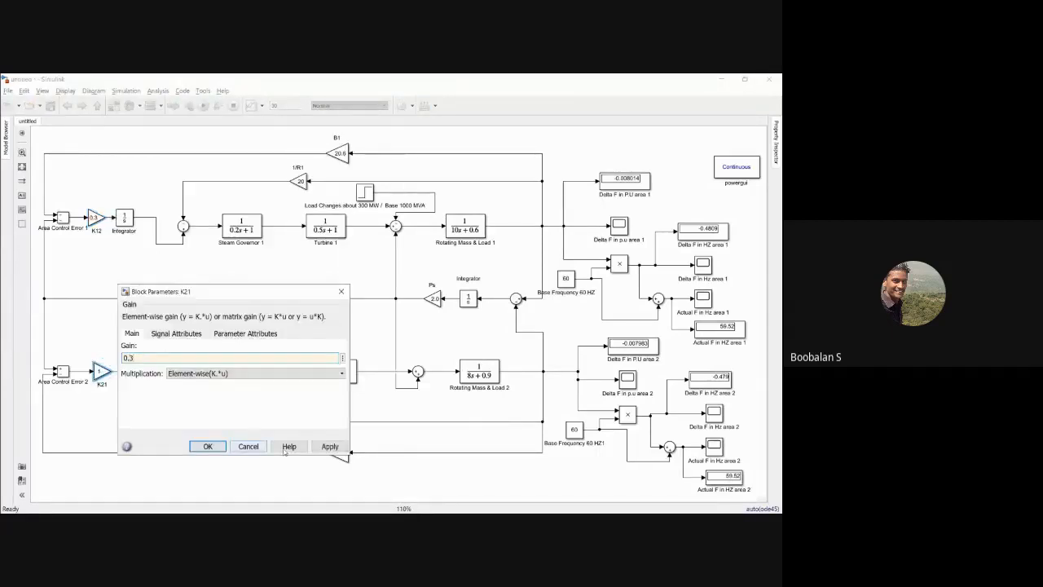
{"action": "left_click", "coordinate": [329, 446]}
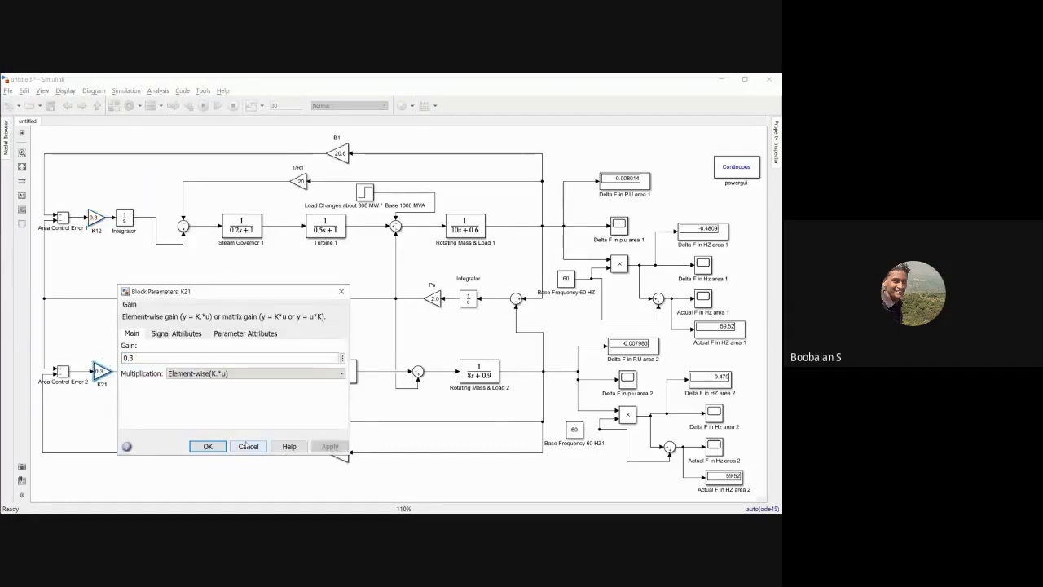
{"action": "left_click", "coordinate": [207, 446]}
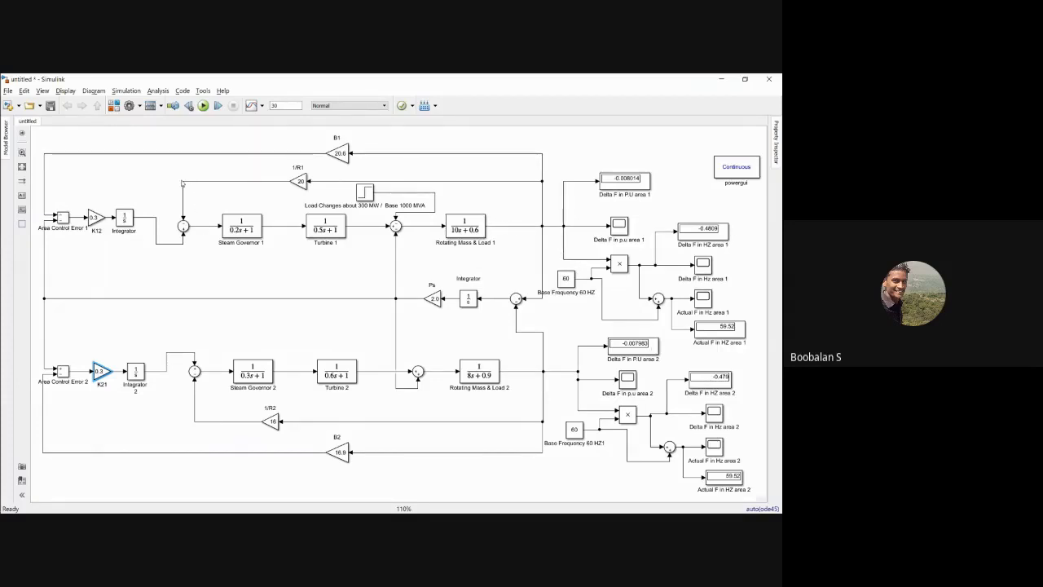
Step: Examine area 1's primary loop and its signal path from B1, K12 and the integrator through governor, turbine and rotating mass
{"action": "left_click_drag", "start_coordinate": [180, 180], "coordinate": [492, 253]}
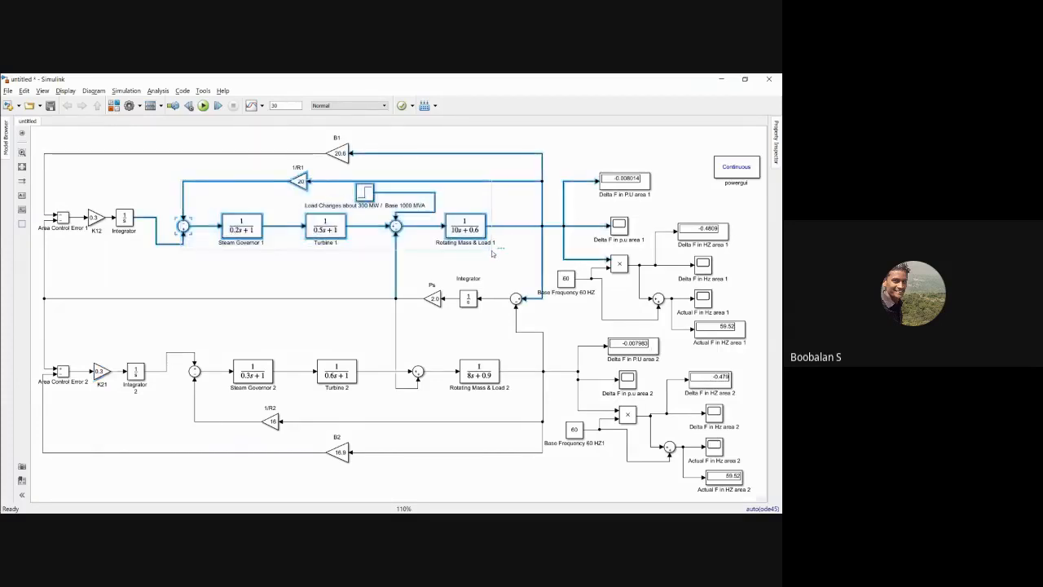
{"action": "left_click", "coordinate": [313, 260]}
{"action": "left_click_drag", "start_coordinate": [220, 189], "coordinate": [474, 255]}
{"action": "left_click", "coordinate": [333, 259]}
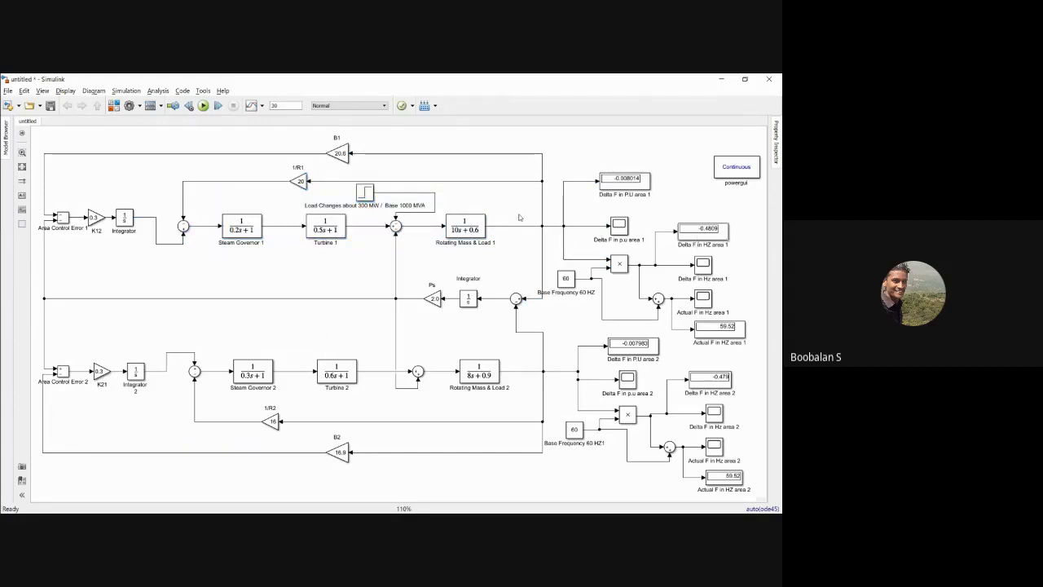
{"action": "left_click", "coordinate": [338, 152]}
{"action": "left_click", "coordinate": [96, 217]}
{"action": "left_click", "coordinate": [123, 219]}
{"action": "left_click", "coordinate": [235, 231]}
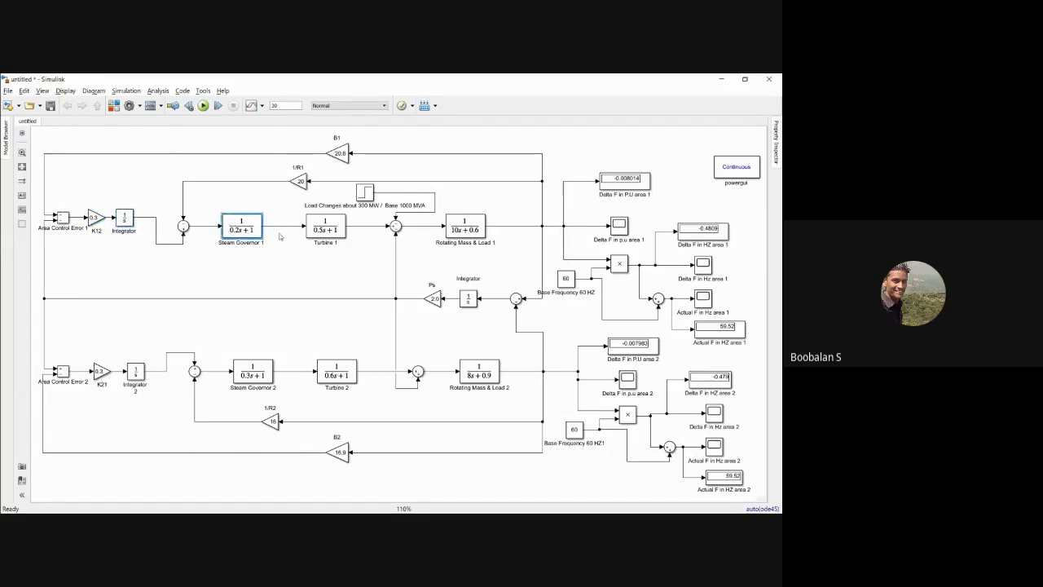
{"action": "left_click", "coordinate": [266, 262]}
{"action": "left_click", "coordinate": [326, 233]}
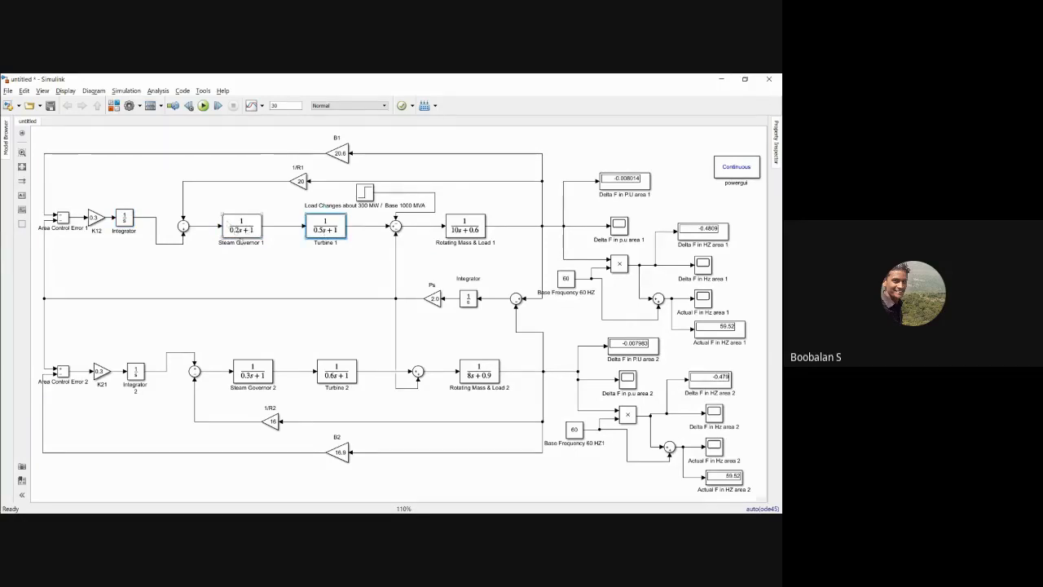
{"action": "left_click", "coordinate": [236, 234]}
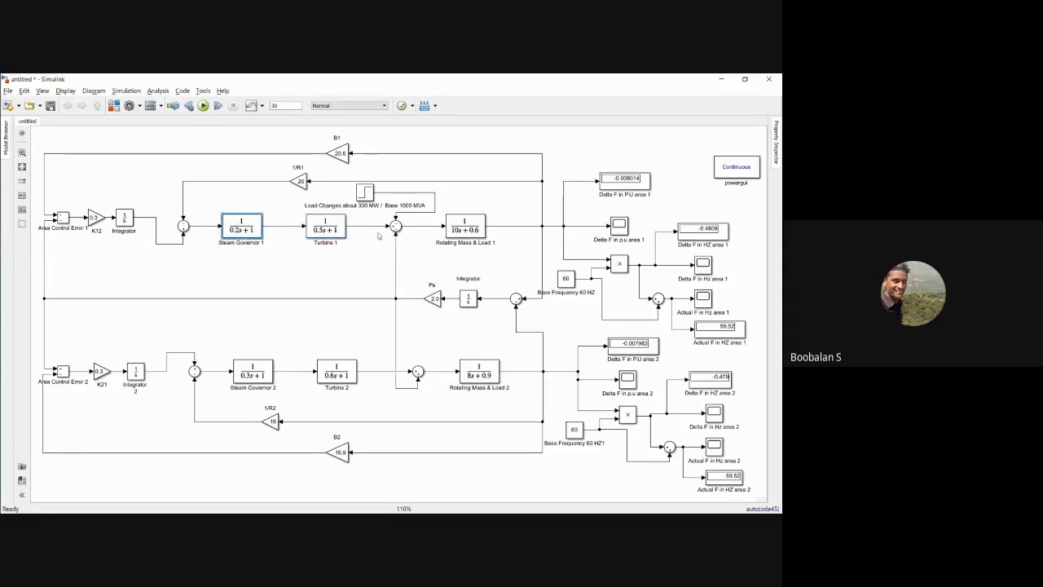
{"action": "left_click", "coordinate": [465, 230]}
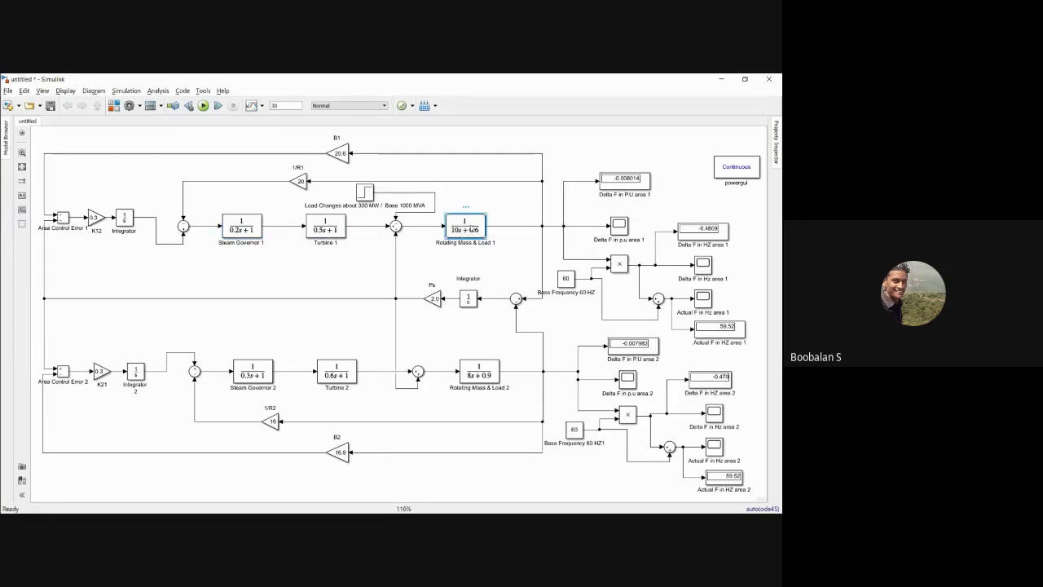
{"action": "left_click", "coordinate": [247, 225]}
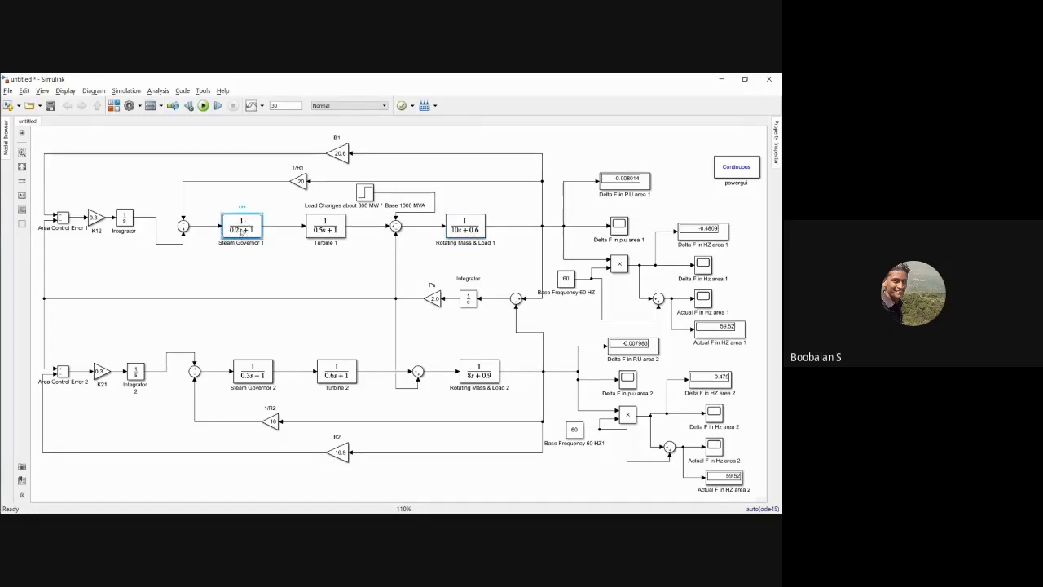
Step: Review area 1's supplementary control path: the Area Control Error 1, K12 and integrator blocks, the B1 feedback and the steam governor
{"action": "left_click_drag", "start_coordinate": [81, 204], "coordinate": [140, 242]}
{"action": "left_click", "coordinate": [130, 179]}
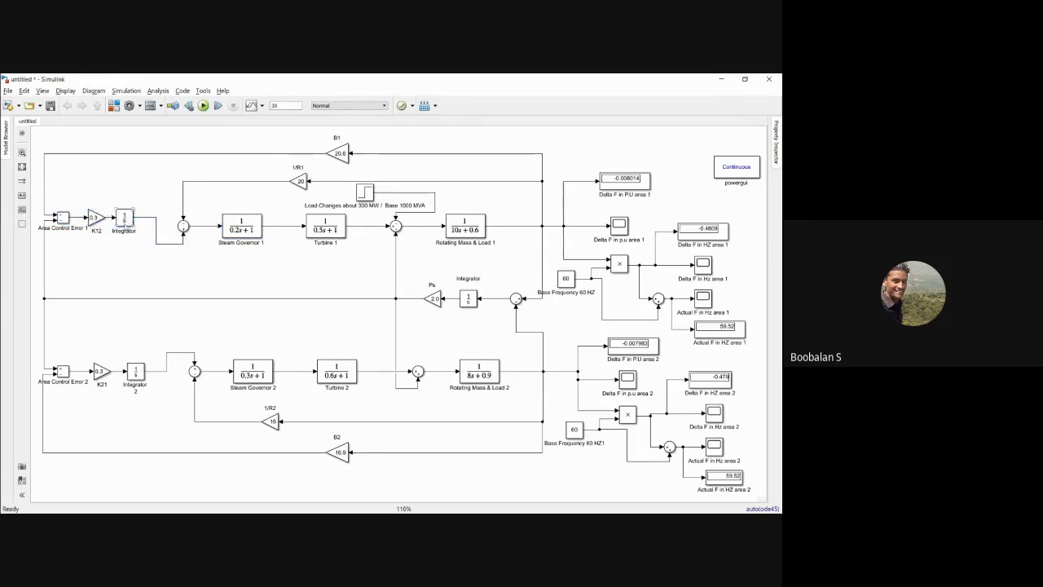
{"action": "left_click_drag", "start_coordinate": [79, 198], "coordinate": [132, 234]}
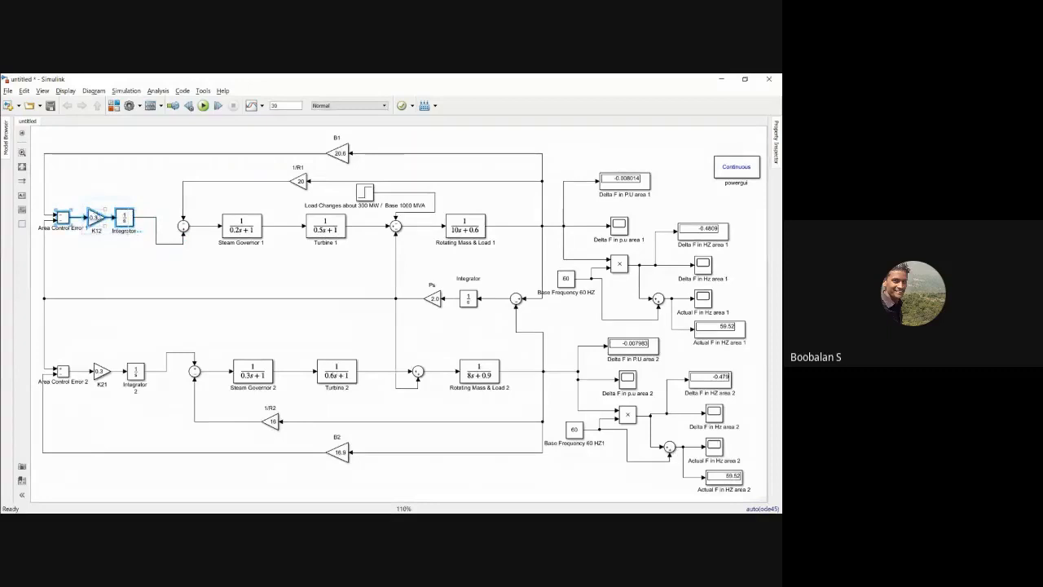
{"action": "left_click", "coordinate": [114, 188]}
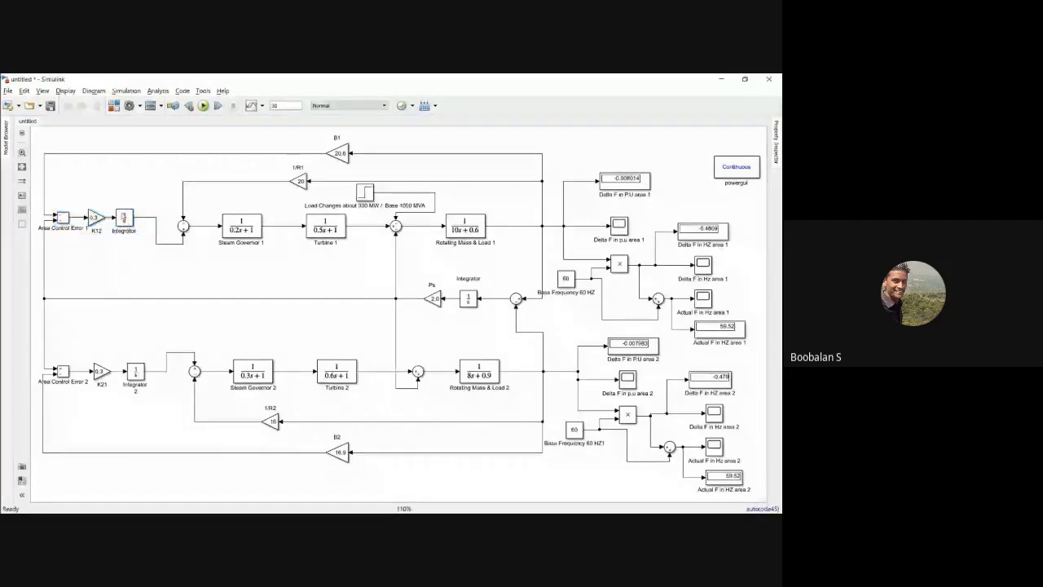
{"action": "left_click", "coordinate": [236, 232]}
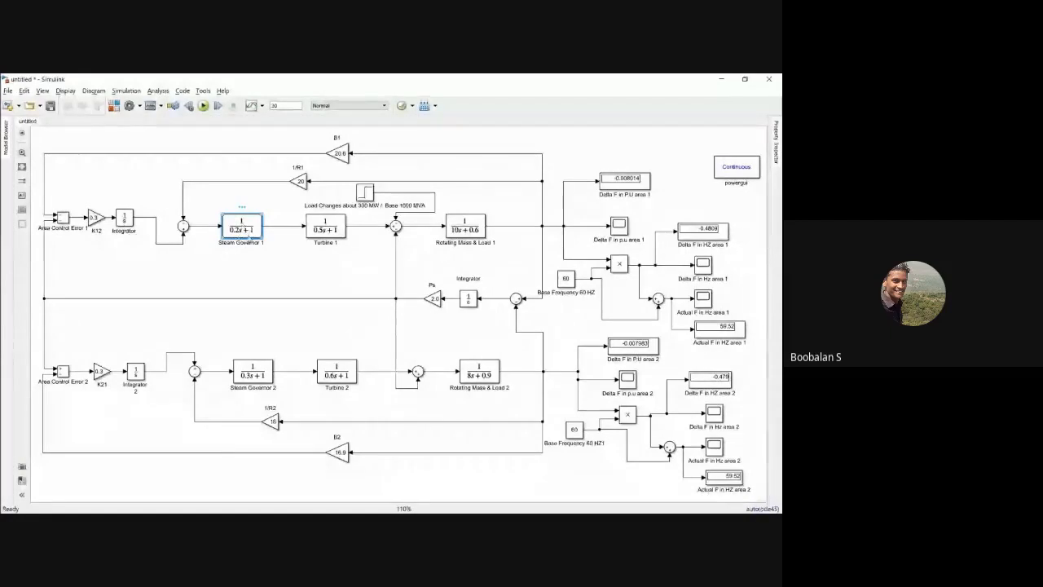
{"action": "left_click", "coordinate": [338, 152]}
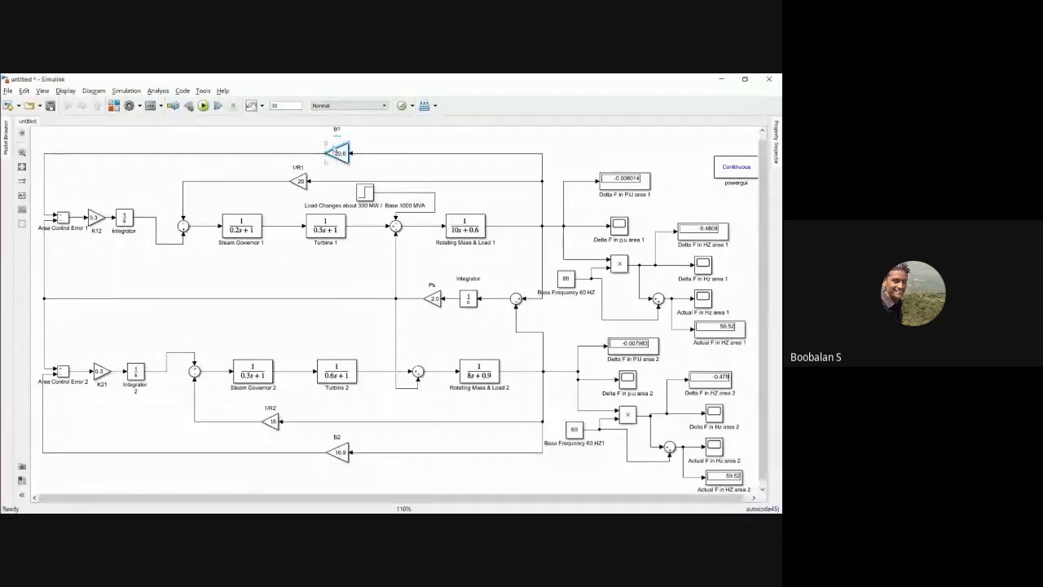
{"action": "left_click", "coordinate": [232, 227]}
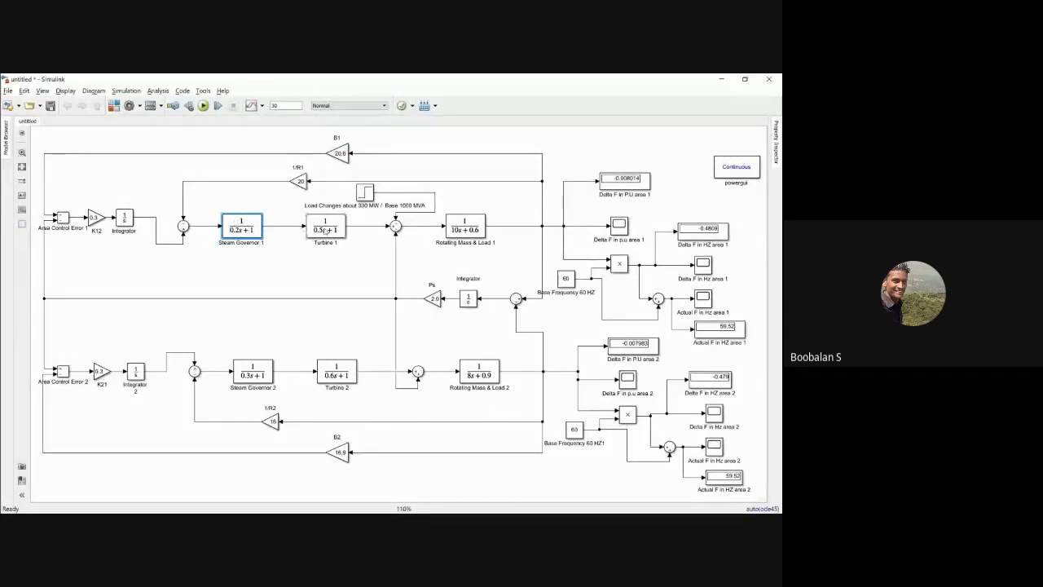
Step: Examine the area 1 load change block, the ACE, gain and integrator blocks of both areas, and area 2's frequency output blocks
{"action": "left_click", "coordinate": [364, 193]}
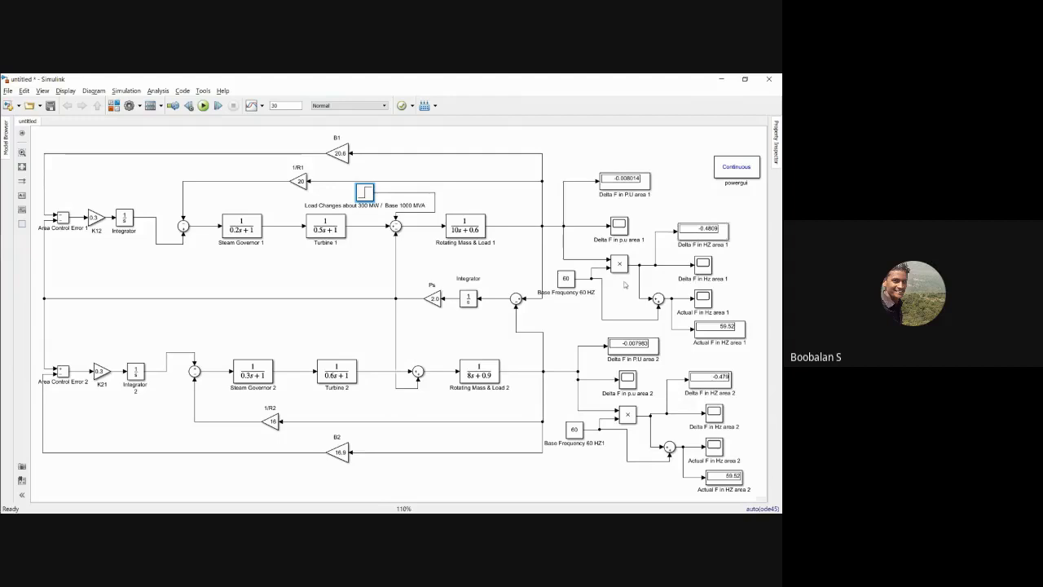
{"action": "left_click_drag", "start_coordinate": [565, 281], "coordinate": [568, 282]}
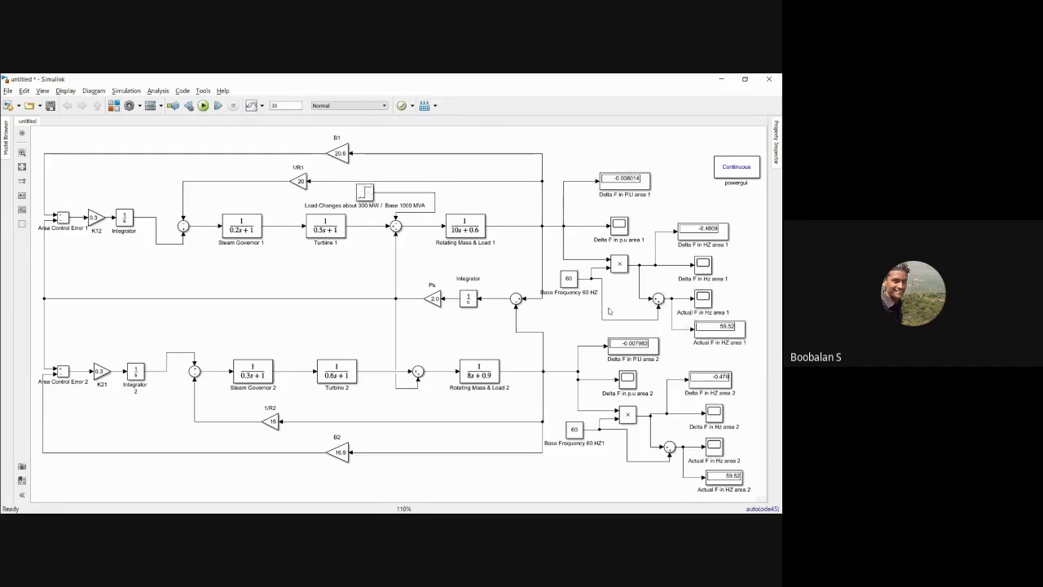
{"action": "left_click_drag", "start_coordinate": [68, 191], "coordinate": [130, 243]}
{"action": "left_click", "coordinate": [79, 260]}
{"action": "left_click_drag", "start_coordinate": [53, 350], "coordinate": [143, 400]}
{"action": "left_click", "coordinate": [136, 407]}
{"action": "left_click_drag", "start_coordinate": [565, 346], "coordinate": [713, 465]}
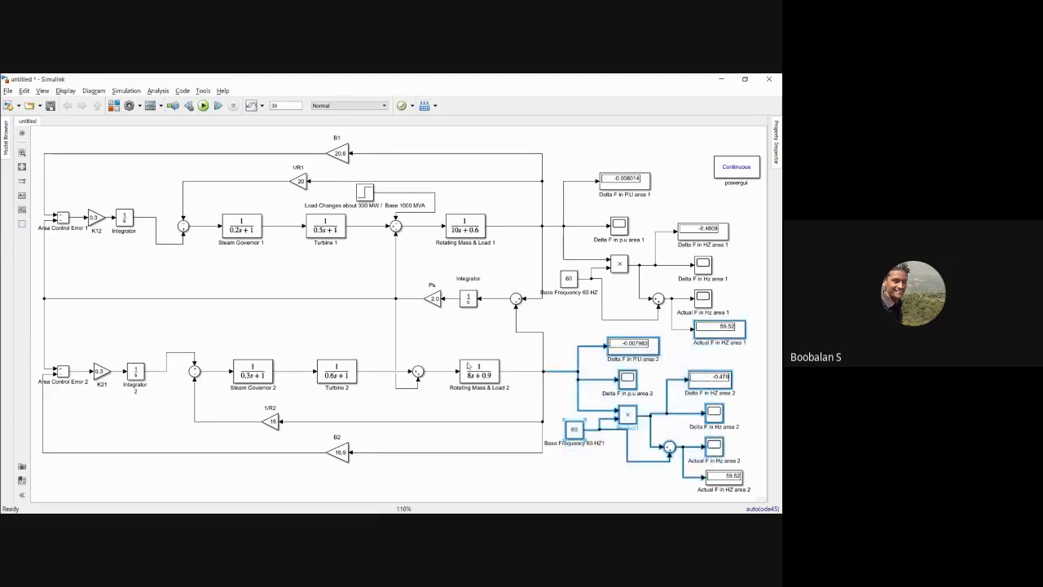
{"action": "left_click", "coordinate": [469, 366]}
{"action": "left_click", "coordinate": [425, 350]}
{"action": "left_click_drag", "start_coordinate": [49, 350], "coordinate": [145, 397]}
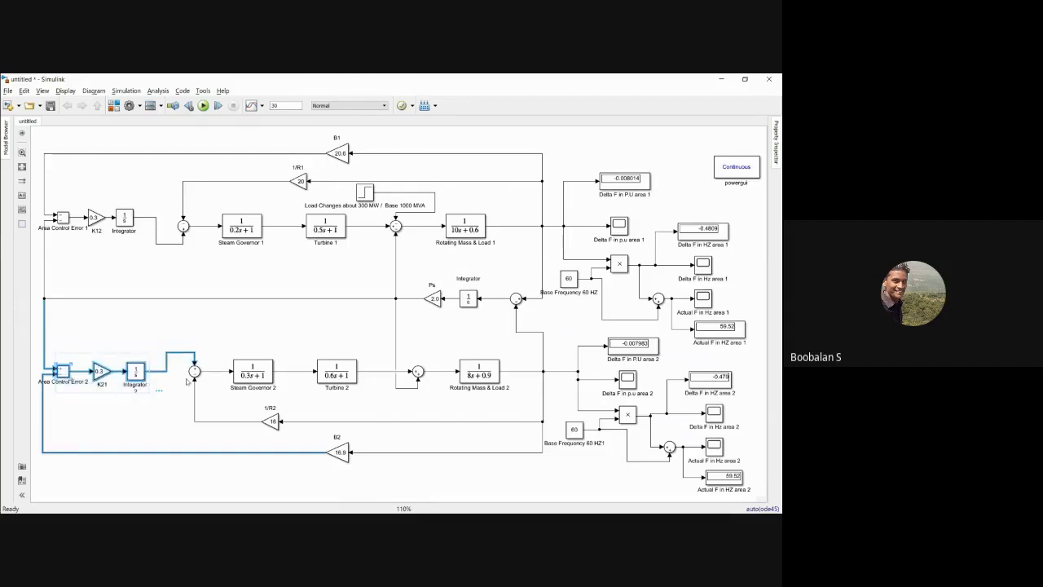
Step: Compare area 1's governor, turbine and rotating mass loop with area 2's loop, its supplementary control blocks and frequency outputs
{"action": "left_click", "coordinate": [313, 259]}
{"action": "left_click", "coordinate": [368, 193]}
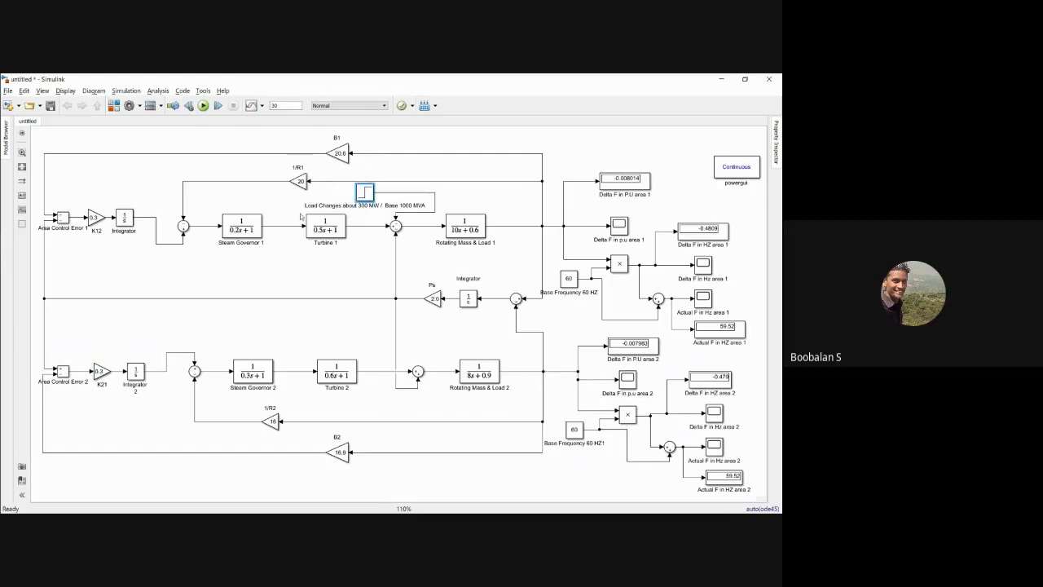
{"action": "left_click_drag", "start_coordinate": [209, 183], "coordinate": [487, 266]}
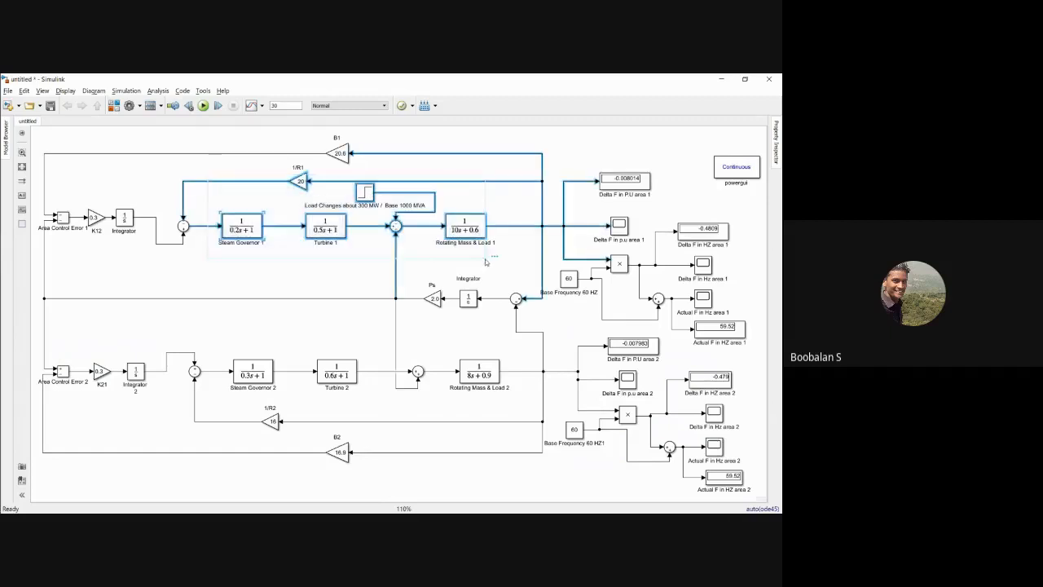
{"action": "left_click", "coordinate": [297, 348]}
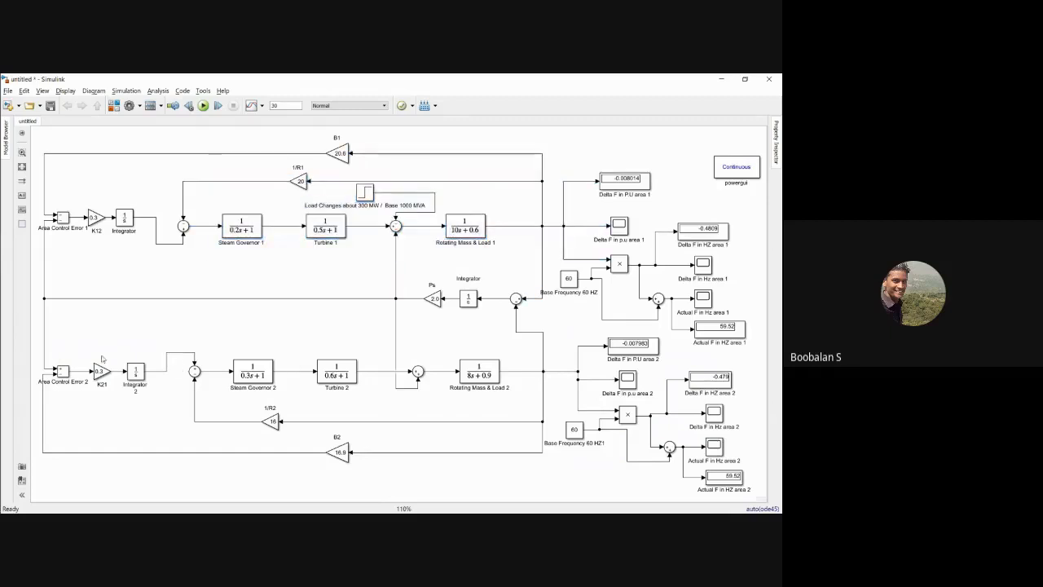
{"action": "left_click_drag", "start_coordinate": [93, 352], "coordinate": [509, 442]}
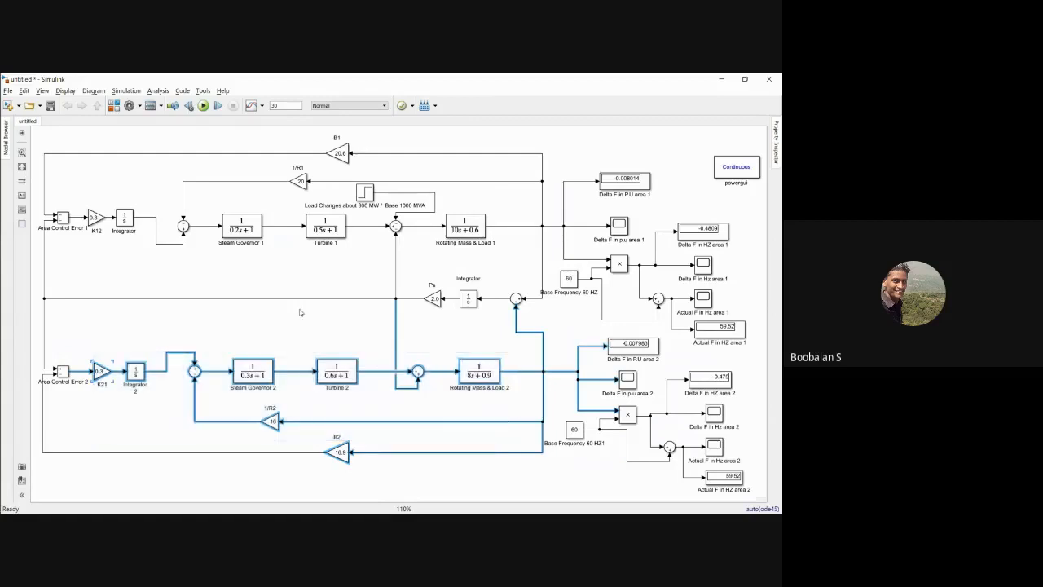
{"action": "left_click", "coordinate": [300, 312]}
{"action": "left_click_drag", "start_coordinate": [59, 351], "coordinate": [160, 405]}
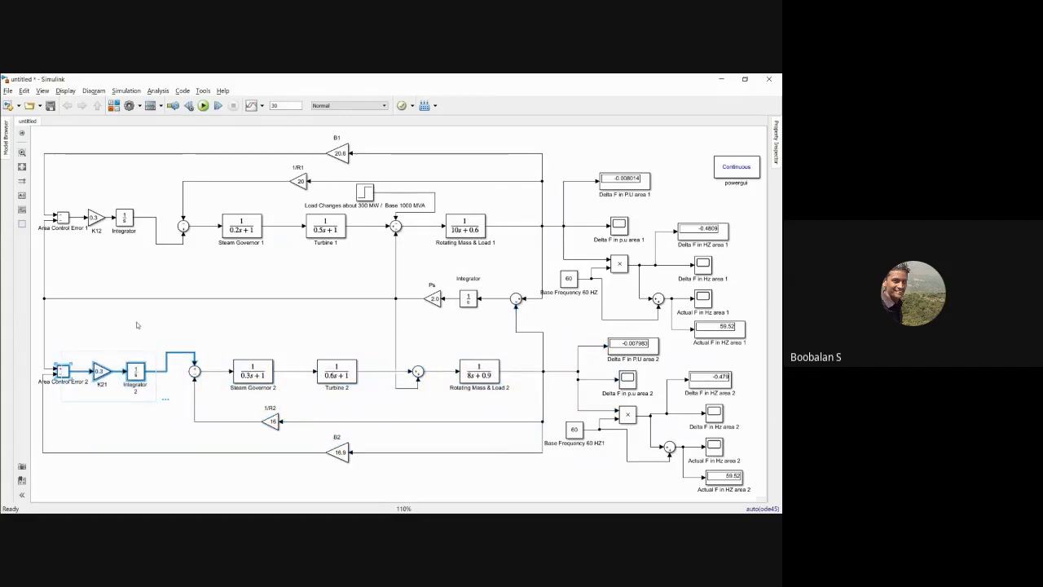
{"action": "left_click", "coordinate": [449, 429]}
{"action": "left_click_drag", "start_coordinate": [573, 339], "coordinate": [702, 472]}
{"action": "left_click", "coordinate": [436, 376]}
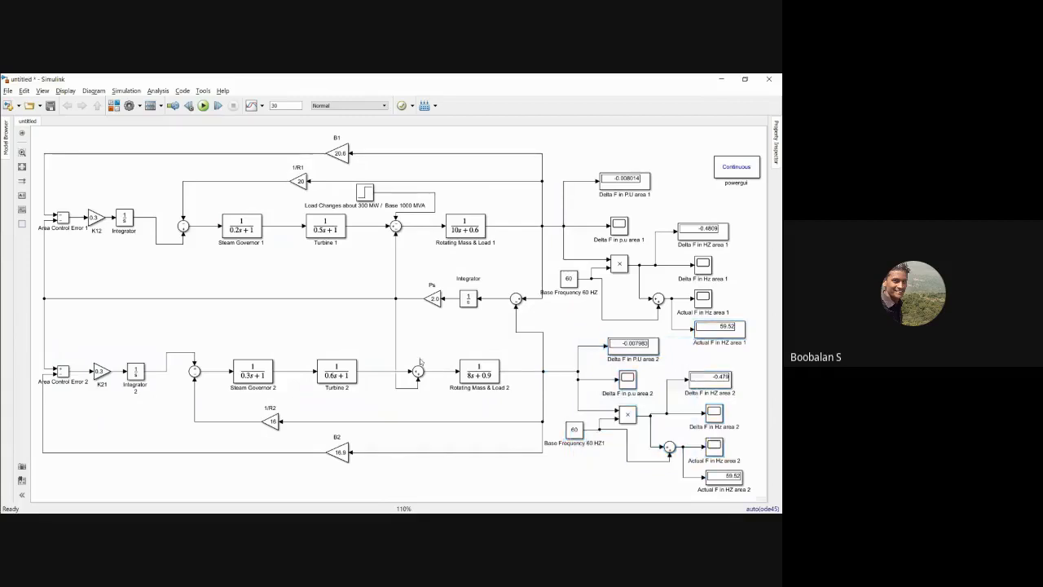
{"action": "left_click_drag", "start_coordinate": [207, 350], "coordinate": [477, 429]}
{"action": "left_click", "coordinate": [286, 319]}
Step: Run the simulation and check the actual frequency displays in Hz for area 1 and area 2
{"action": "left_click", "coordinate": [203, 106]}
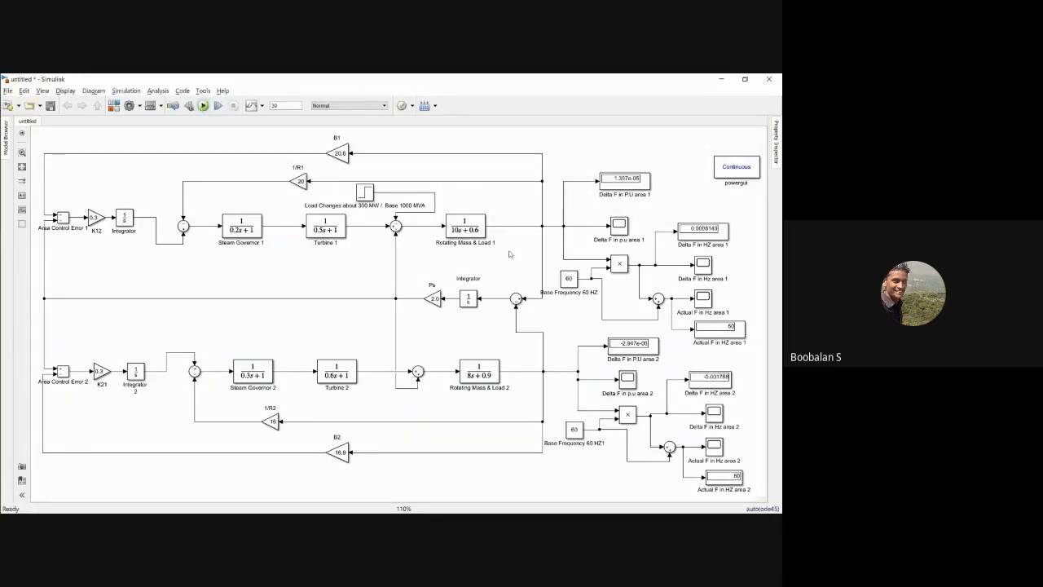
{"action": "left_click_drag", "start_coordinate": [448, 201], "coordinate": [490, 245]}
{"action": "left_click", "coordinate": [710, 327]}
{"action": "left_click", "coordinate": [714, 328]}
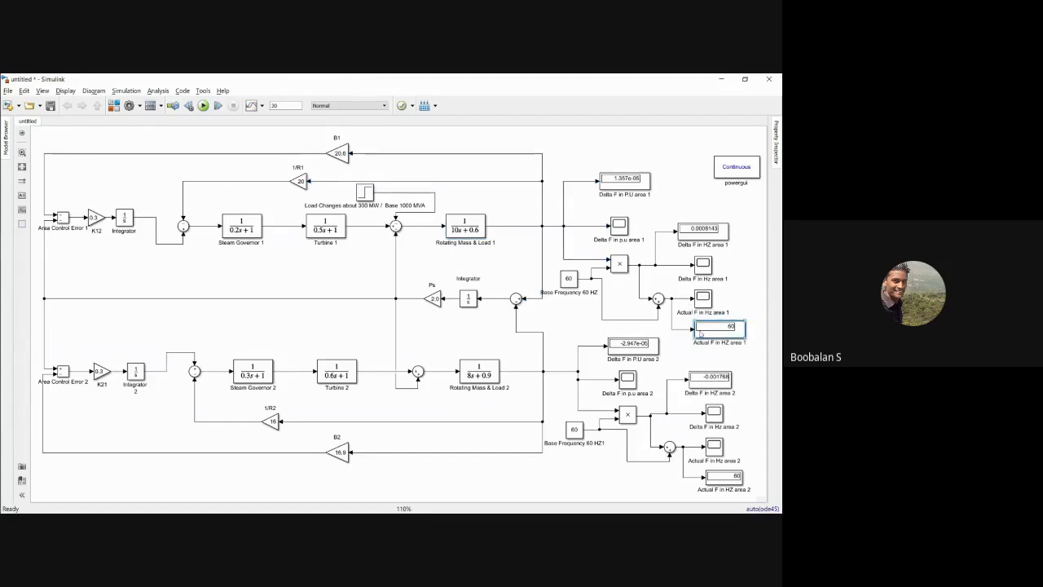
{"action": "left_click", "coordinate": [721, 481]}
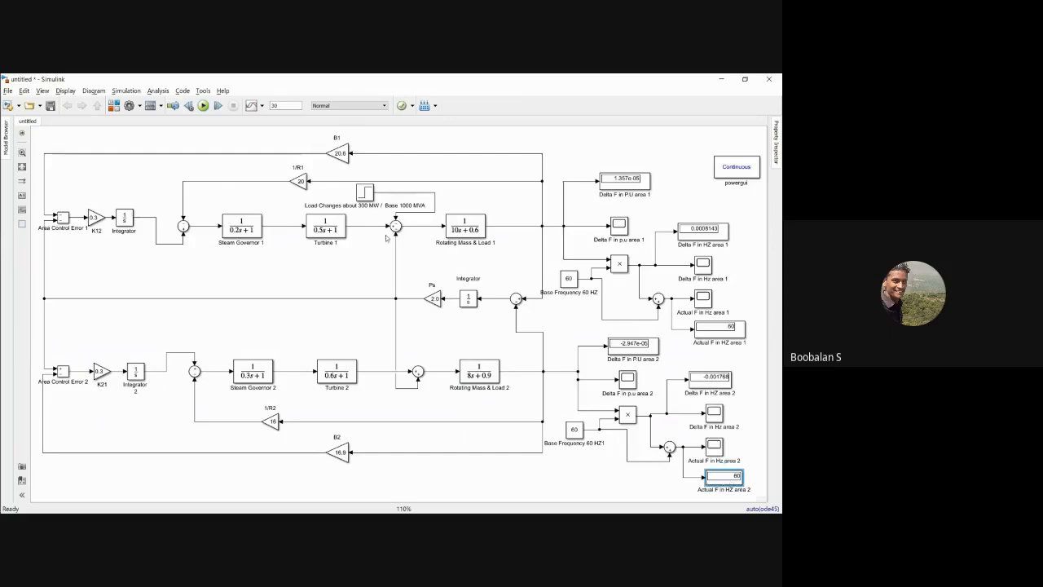
Step: Set the area 1 load change step's initial and final values to 0.5 and rerun the simulation
{"action": "left_click", "coordinate": [368, 194]}
{"action": "double_click", "coordinate": [367, 194]}
{"action": "double_click", "coordinate": [390, 183]}
{"action": "left_click", "coordinate": [405, 182]}
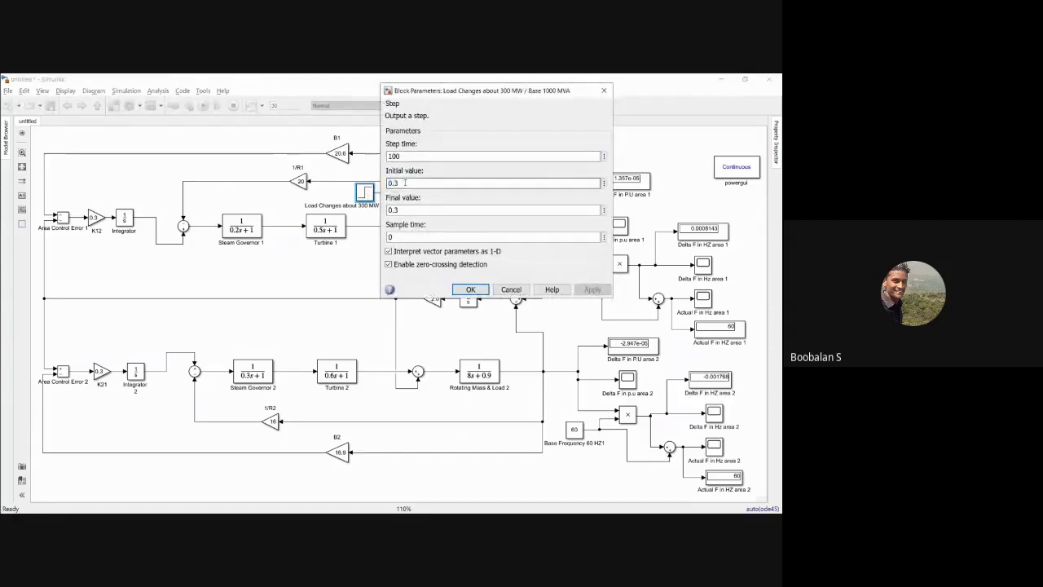
{"action": "key", "text": "BackSpace"}
{"action": "type", "text": "5"}
{"action": "key", "text": "Tab"}
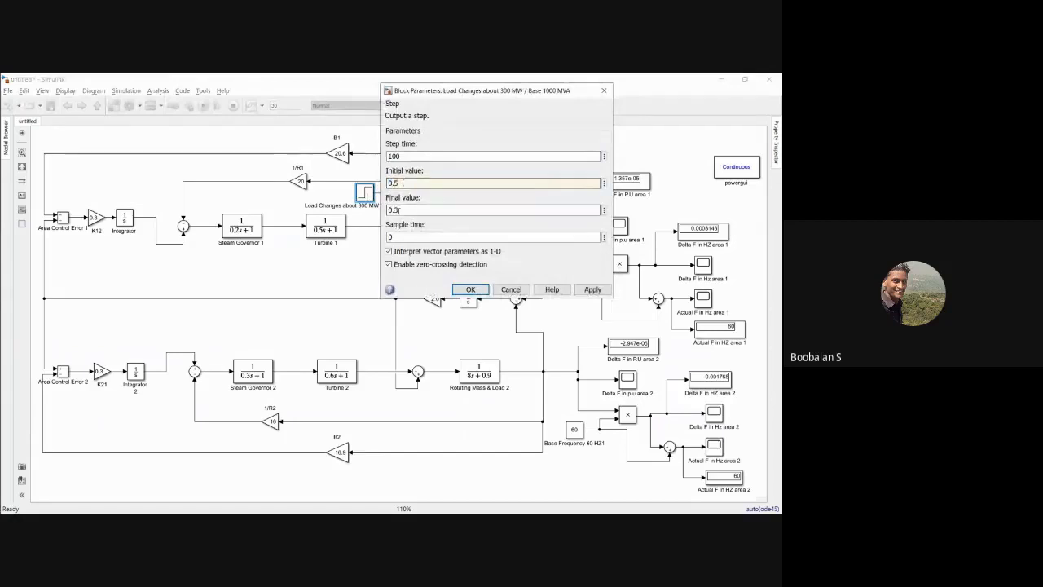
{"action": "left_click", "coordinate": [397, 210]}
{"action": "key", "text": "BackSpace"}
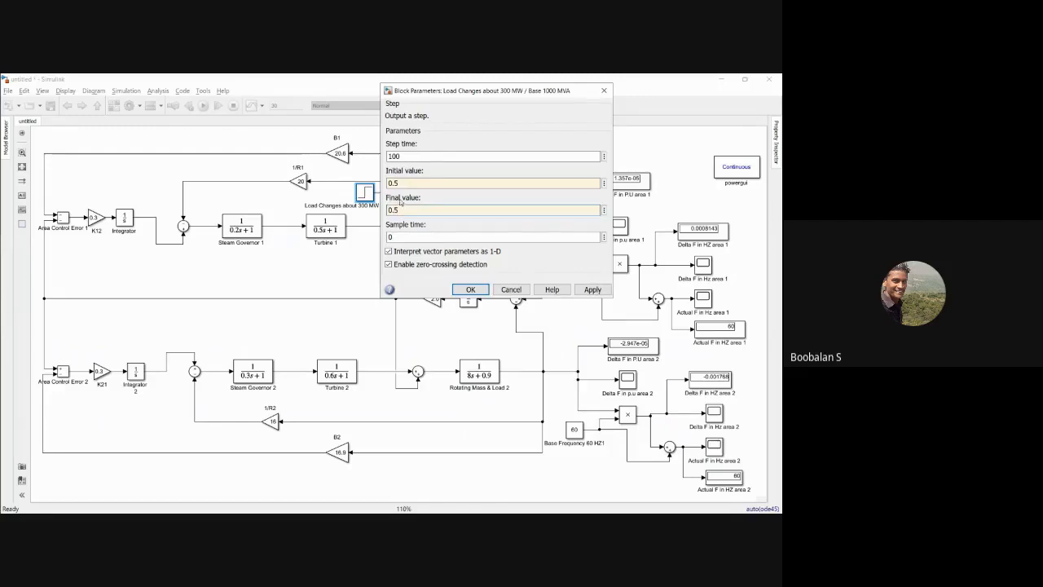
{"action": "left_click", "coordinate": [592, 290]}
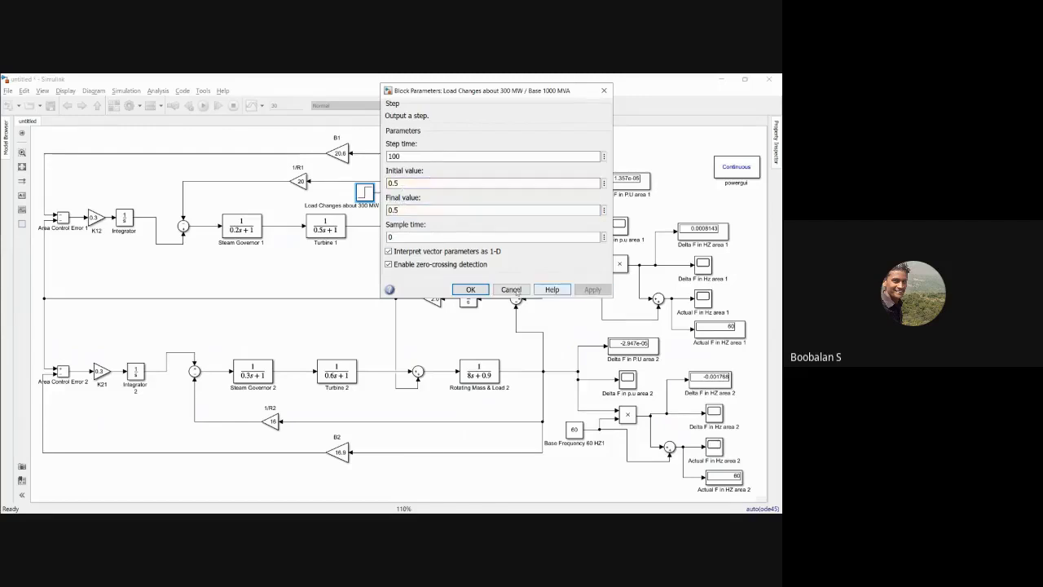
{"action": "left_click", "coordinate": [471, 290]}
{"action": "left_click", "coordinate": [203, 106]}
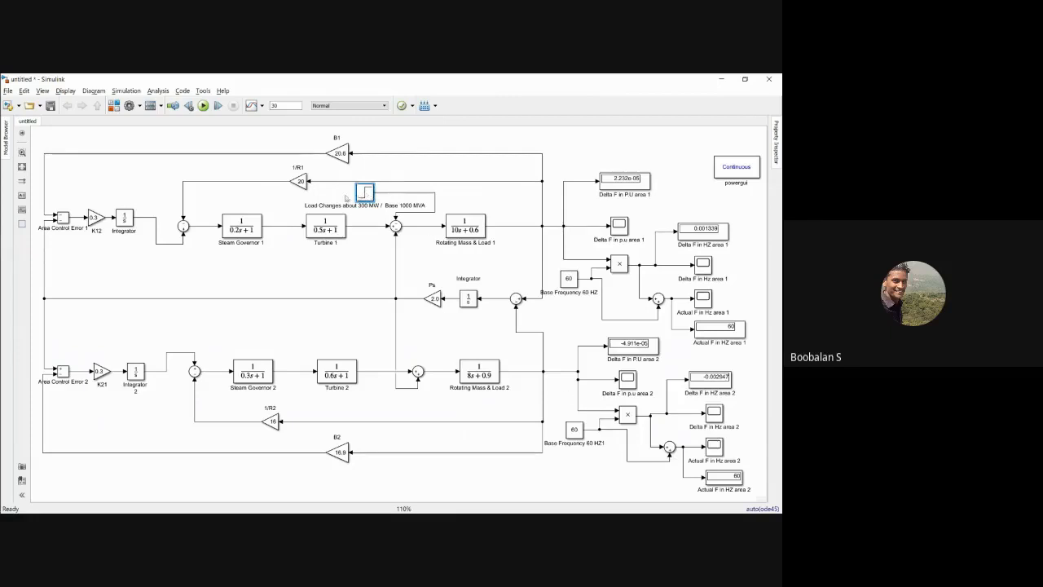
Step: Set the load change step's initial and final values to 0 and rerun the simulation
{"action": "double_click", "coordinate": [364, 192]}
{"action": "left_click", "coordinate": [403, 184]}
{"action": "double_click", "coordinate": [408, 211]}
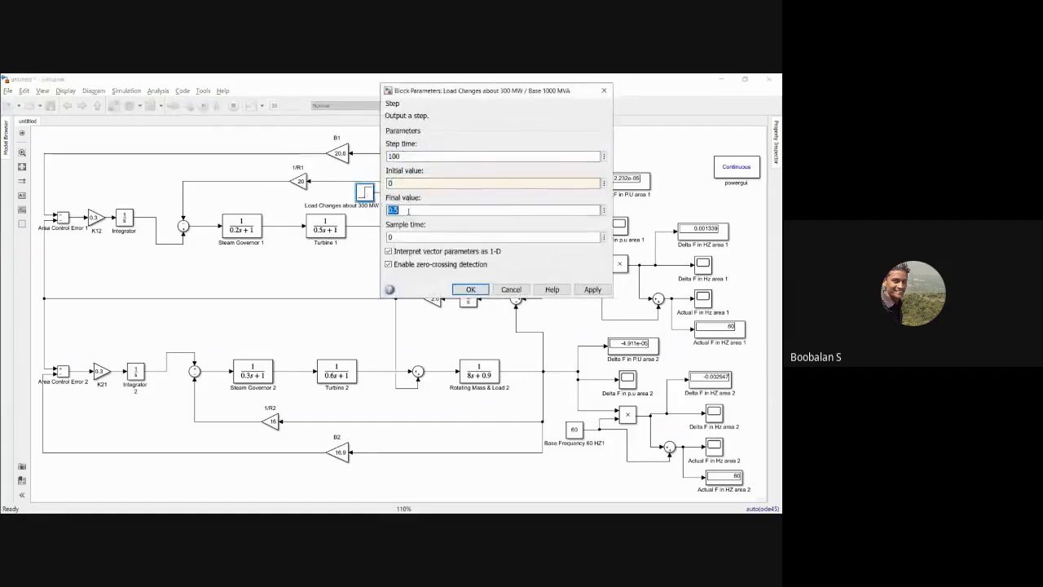
{"action": "type", "text": "10"}
{"action": "key", "text": "Return"}
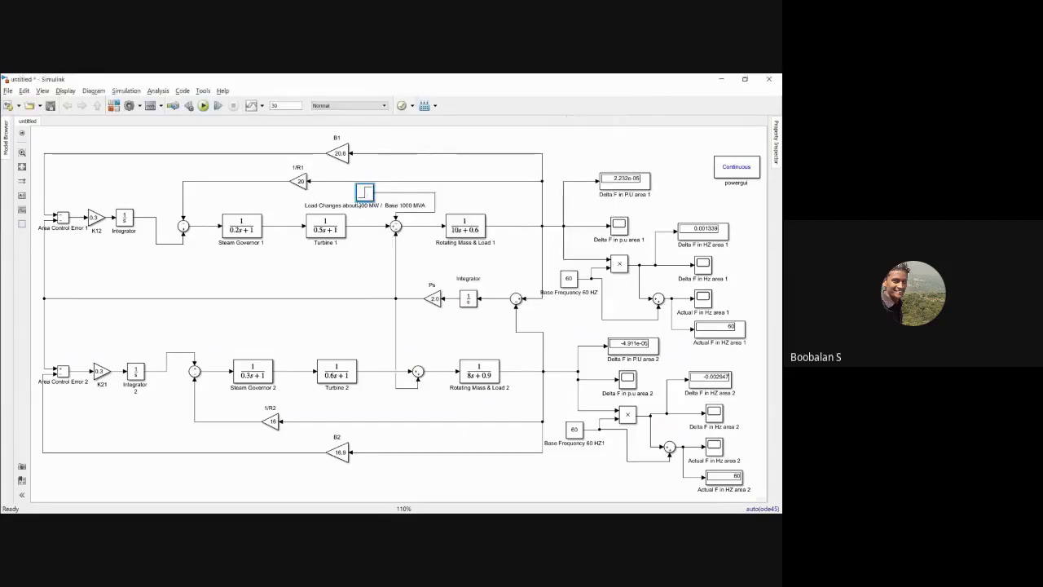
{"action": "left_click", "coordinate": [470, 289]}
{"action": "left_click", "coordinate": [204, 106]}
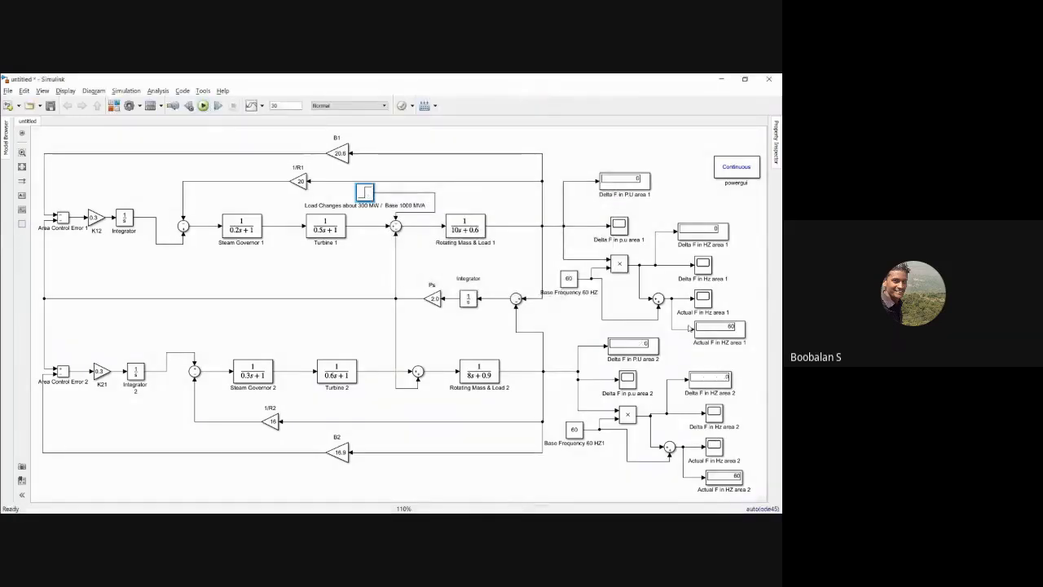
Step: Set the load change step's initial and final values to 0.1875 and rerun the simulation
{"action": "double_click", "coordinate": [368, 194]}
{"action": "double_click", "coordinate": [397, 182]}
{"action": "type", "text": "0.1875"}
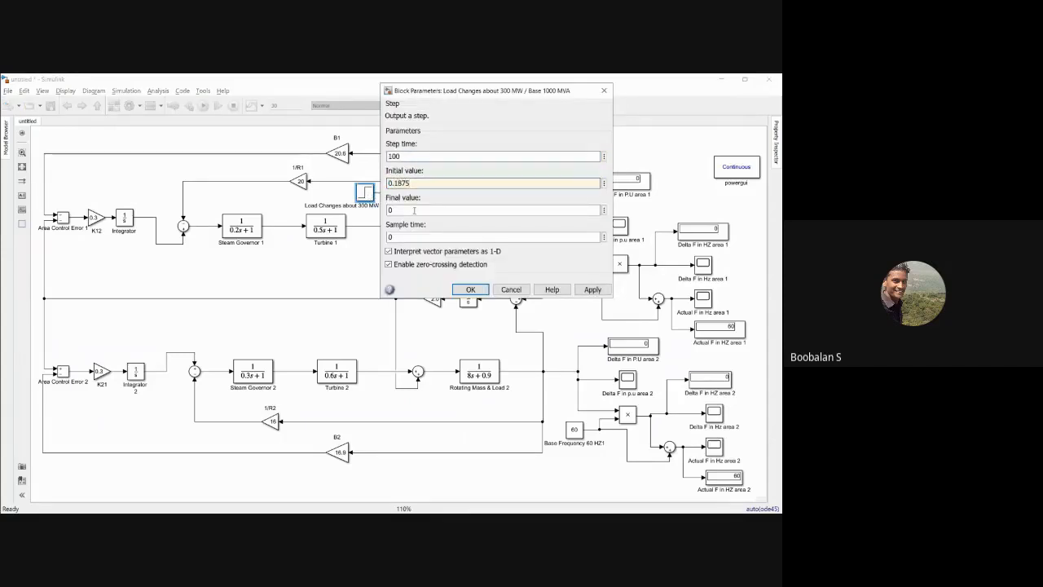
{"action": "double_click", "coordinate": [400, 208]}
{"action": "type", "text": "0.1875"}
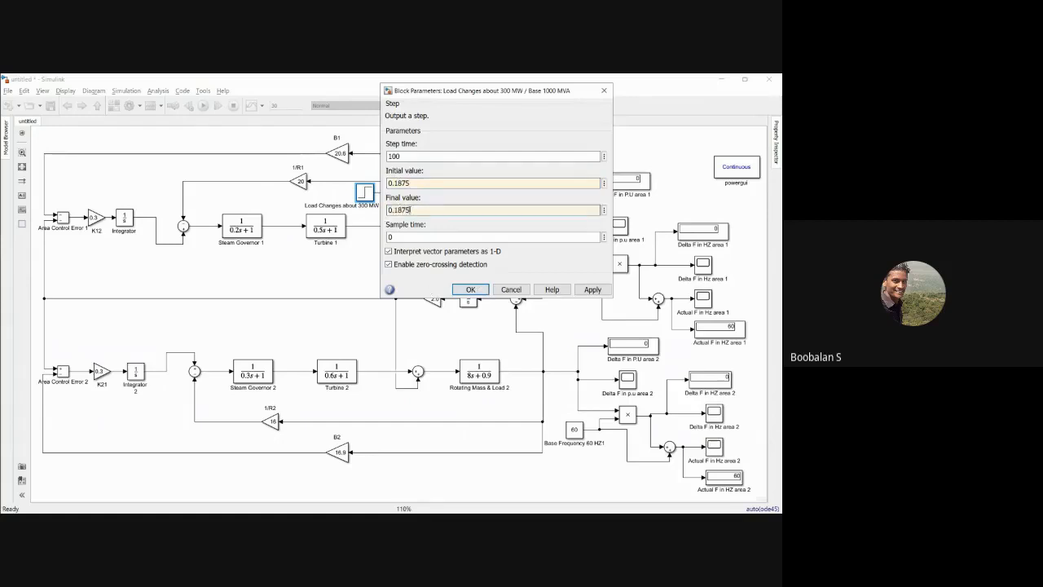
{"action": "left_click", "coordinate": [592, 289]}
{"action": "left_click", "coordinate": [471, 289]}
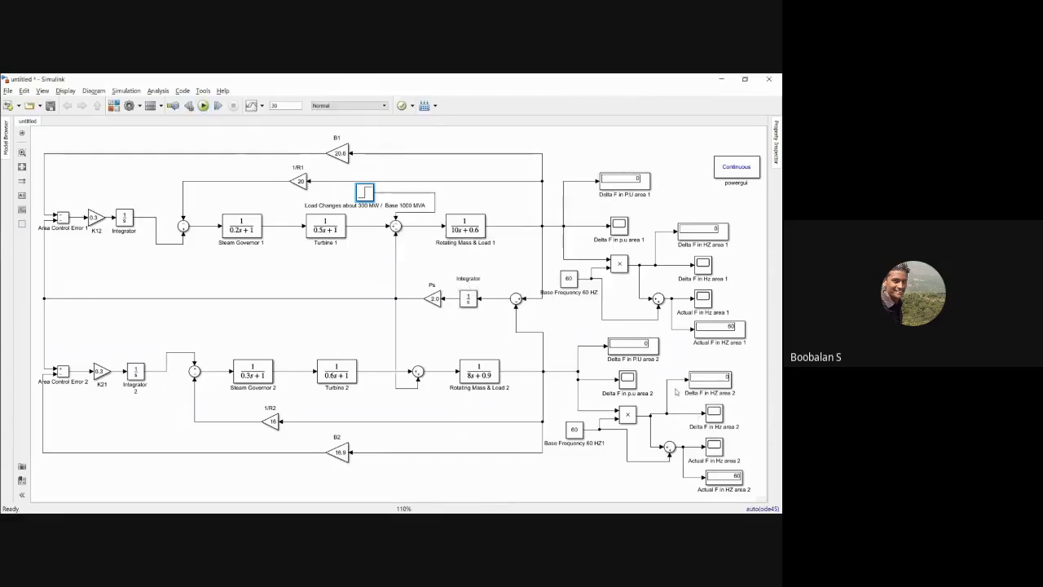
{"action": "left_click", "coordinate": [203, 106]}
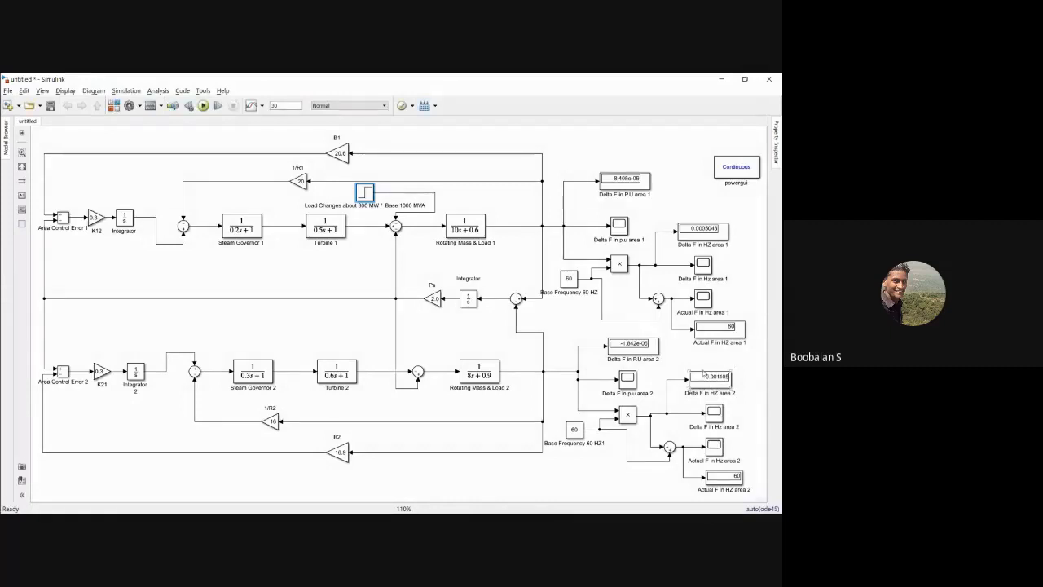
Step: Review the supplementary controllers of both areas, focusing on area 1's K12 gain and integrator
{"action": "left_click_drag", "start_coordinate": [52, 200], "coordinate": [137, 252]}
{"action": "left_click_drag", "start_coordinate": [58, 344], "coordinate": [160, 408]}
{"action": "left_click", "coordinate": [154, 329]}
{"action": "left_click_drag", "start_coordinate": [74, 193], "coordinate": [143, 242]}
{"action": "left_click", "coordinate": [139, 184]}
{"action": "left_click_drag", "start_coordinate": [82, 196], "coordinate": [145, 242]}
{"action": "left_click", "coordinate": [145, 188]}
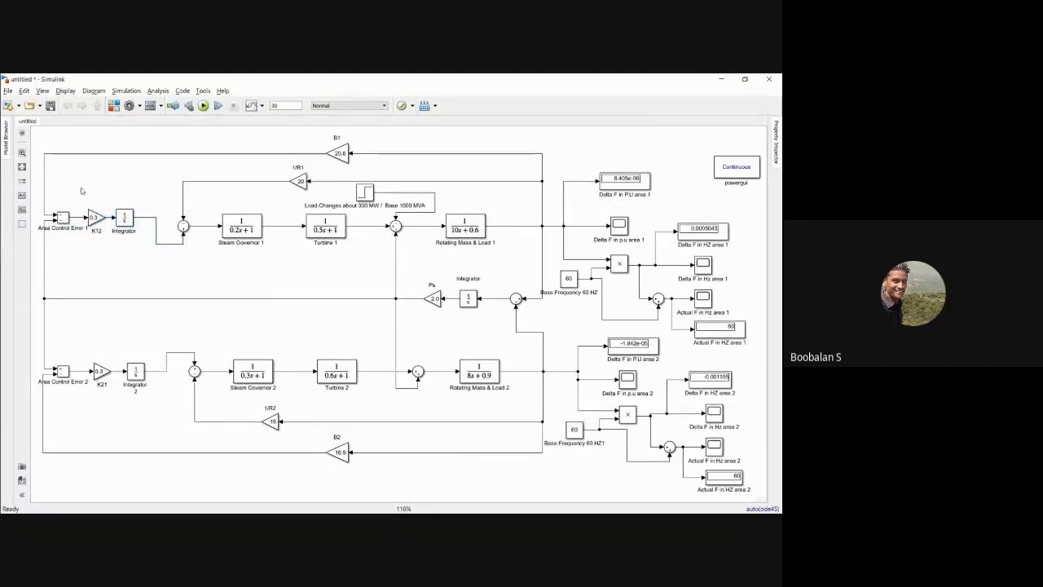
{"action": "left_click_drag", "start_coordinate": [80, 188], "coordinate": [141, 238]}
{"action": "left_click", "coordinate": [134, 259]}
{"action": "left_click_drag", "start_coordinate": [85, 200], "coordinate": [131, 244]}
{"action": "left_click", "coordinate": [150, 271]}
Step: Create a new blank model and maximize its window
{"action": "left_click", "coordinate": [8, 105]}
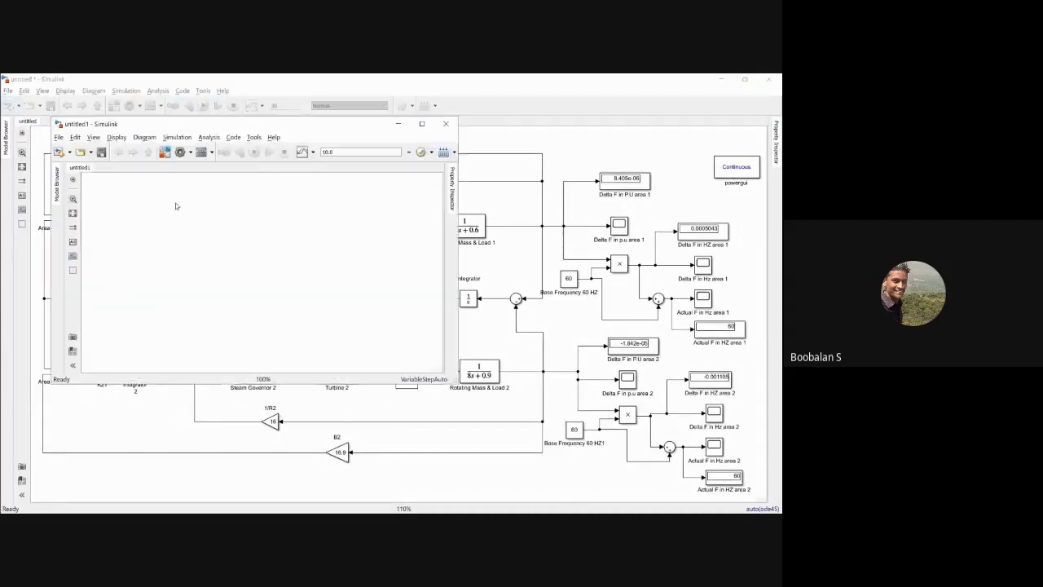
{"action": "left_click", "coordinate": [421, 123]}
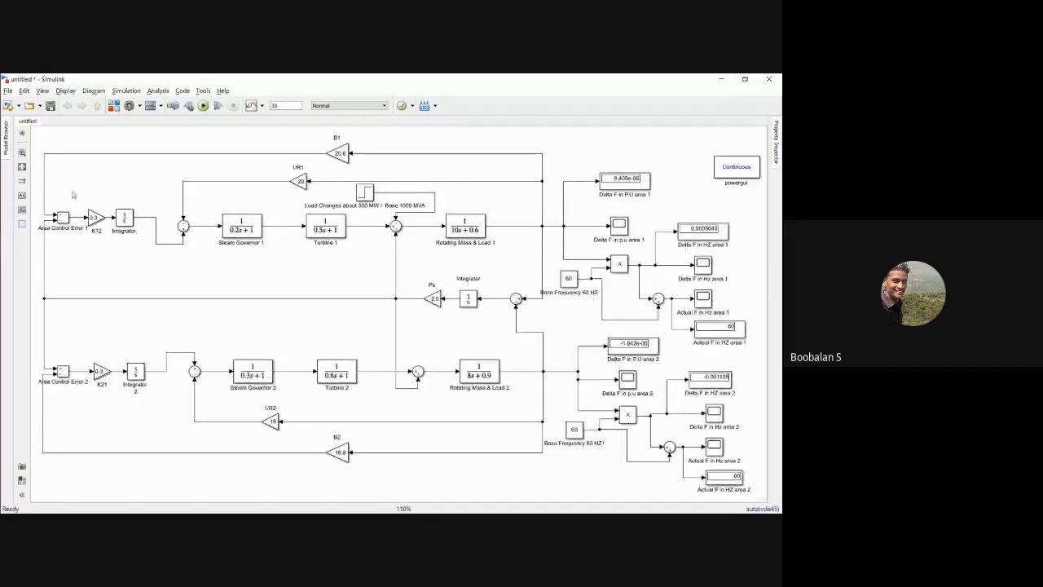
Step: Examine the gain and integrator pairs, K12 in area 1 and K21 in area 2, in the two-area model
{"action": "left_click_drag", "start_coordinate": [71, 192], "coordinate": [139, 242]}
{"action": "left_click", "coordinate": [114, 242]}
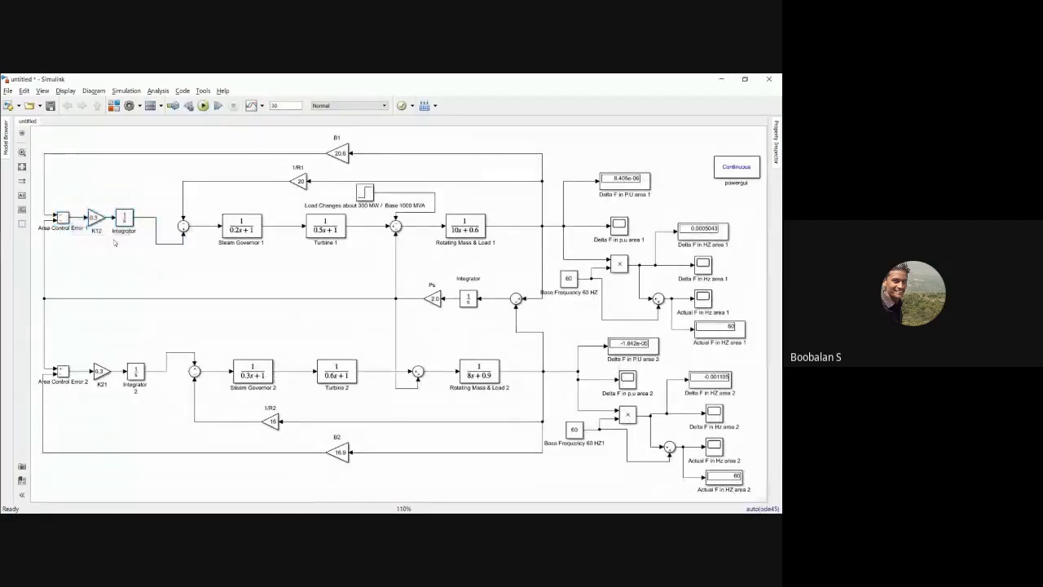
{"action": "left_click_drag", "start_coordinate": [86, 196], "coordinate": [143, 248]}
{"action": "left_click", "coordinate": [135, 310]}
{"action": "left_click_drag", "start_coordinate": [86, 356], "coordinate": [148, 389]}
{"action": "left_click", "coordinate": [123, 317]}
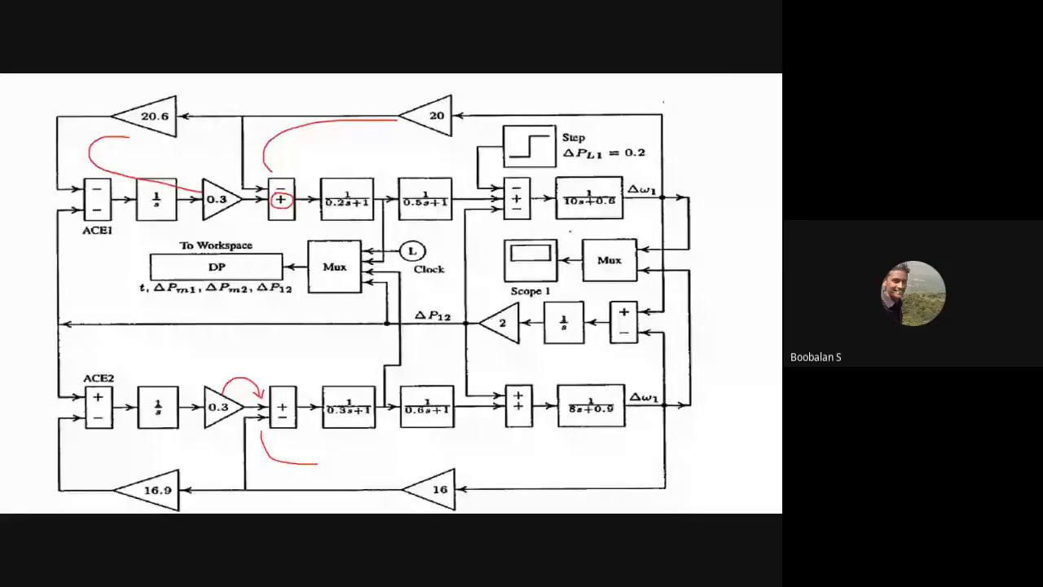
Step: Switch to the blank model and add a PID Controller block from the Continuous library
{"action": "key", "text": "alt+Tab"}
{"action": "mouse_move", "coordinate": [2, 207]}
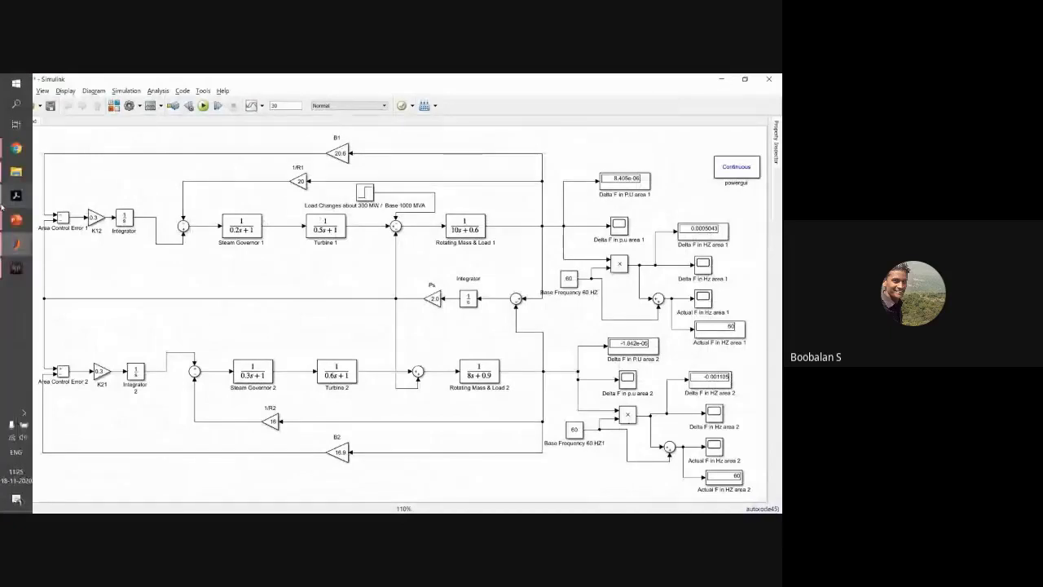
{"action": "mouse_move", "coordinate": [16, 244]}
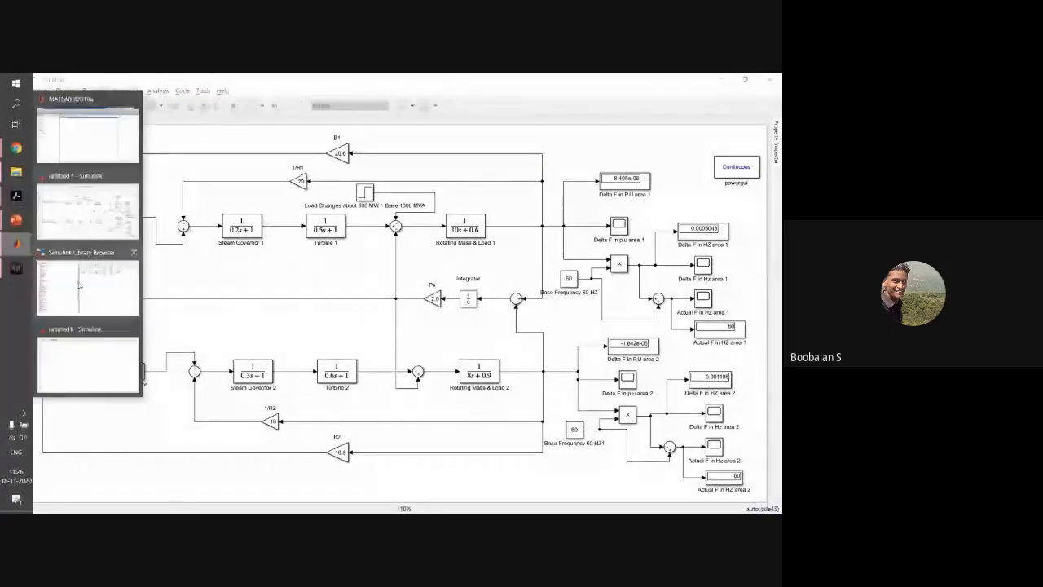
{"action": "left_click", "coordinate": [87, 362]}
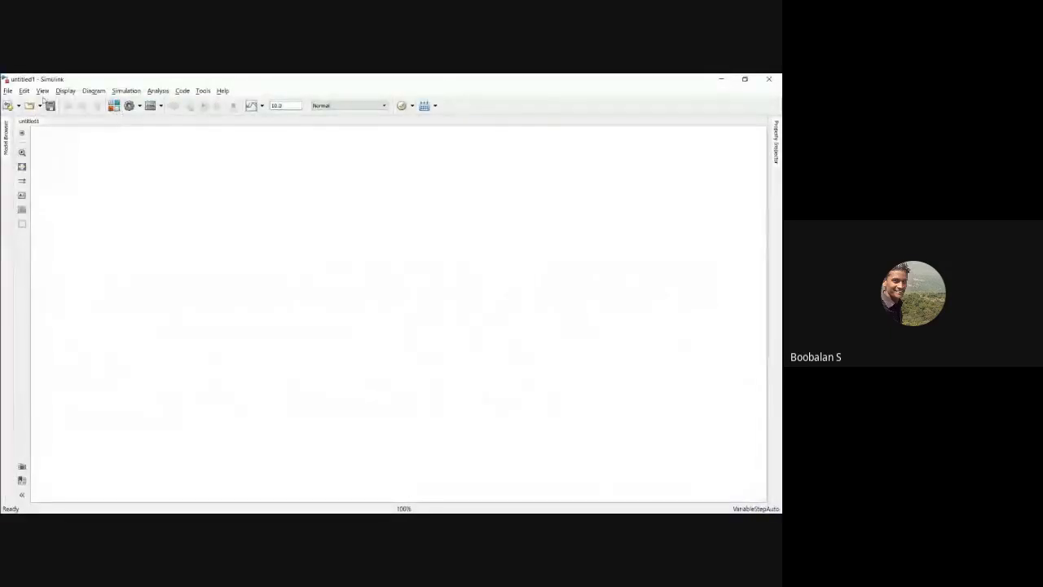
{"action": "left_click", "coordinate": [113, 105]}
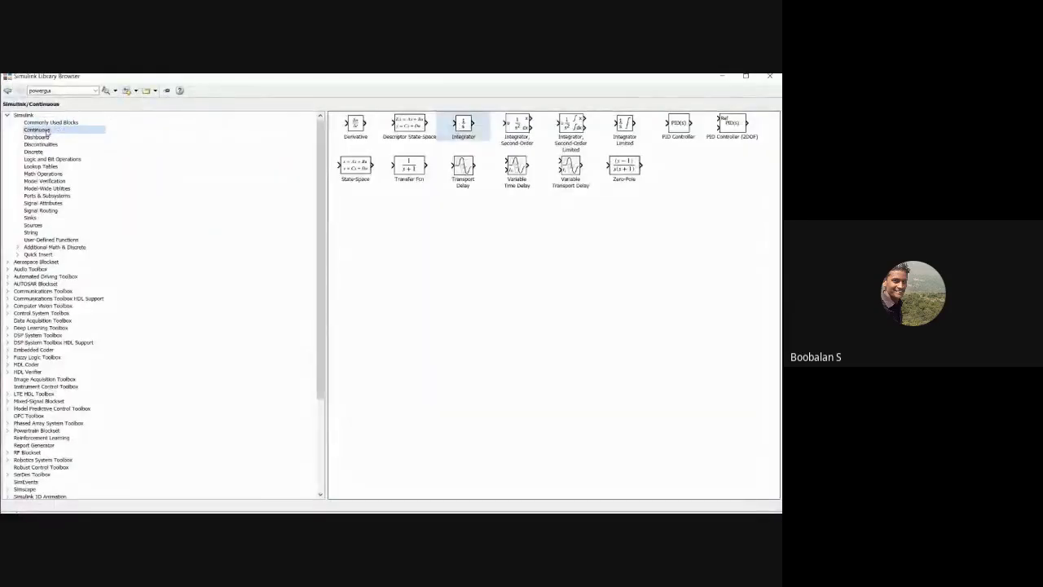
{"action": "right_click", "coordinate": [678, 130]}
{"action": "left_click", "coordinate": [686, 136]}
{"action": "left_click", "coordinate": [723, 77]}
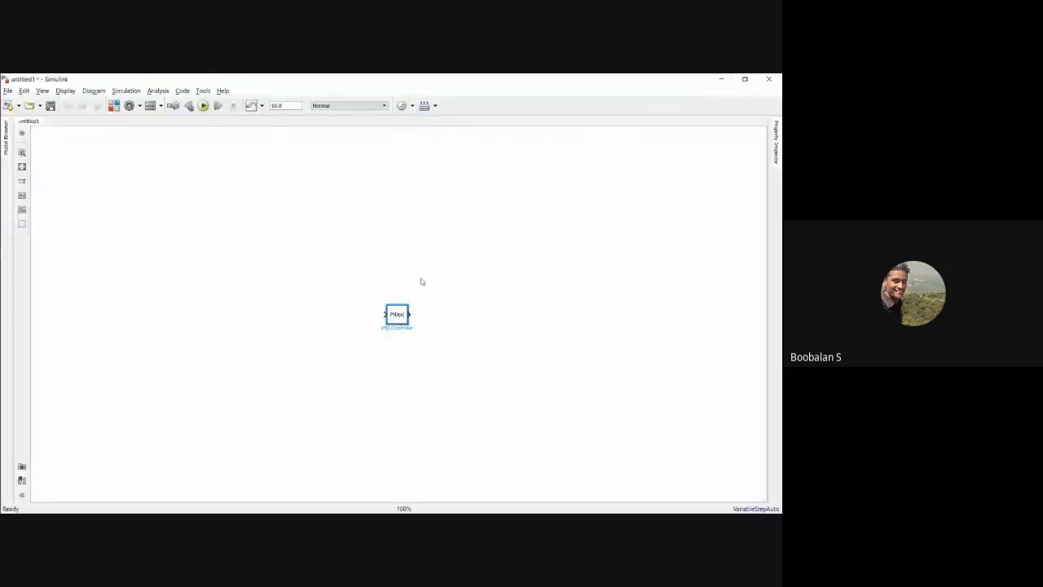
Step: Inspect the PID Controller block's parameters and place the block in the upper-left corner of the canvas
{"action": "left_click_drag", "start_coordinate": [394, 312], "coordinate": [308, 239]}
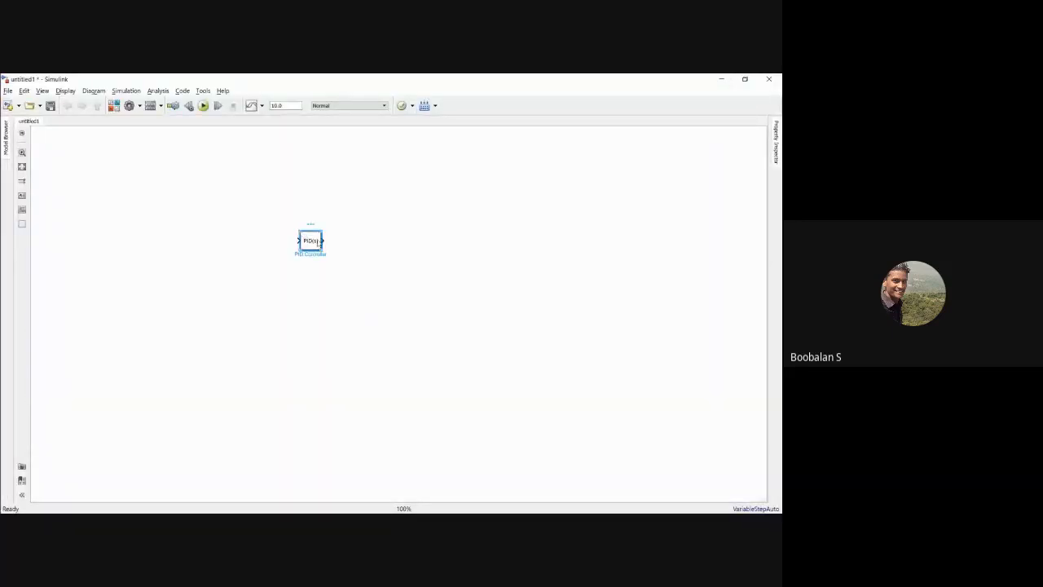
{"action": "double_click", "coordinate": [312, 242]}
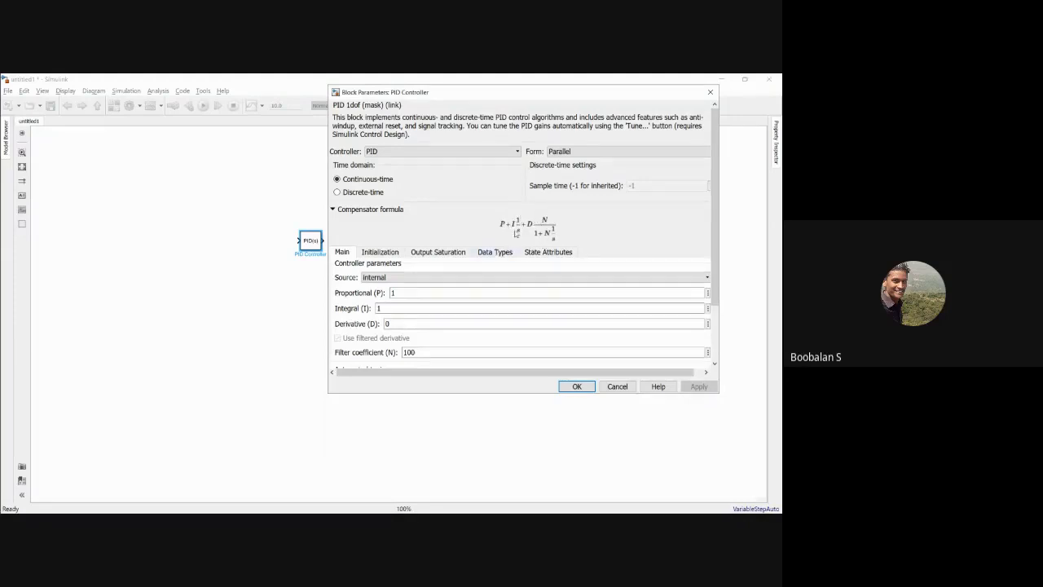
{"action": "left_click", "coordinate": [710, 93]}
{"action": "left_click_drag", "start_coordinate": [311, 244], "coordinate": [113, 169]}
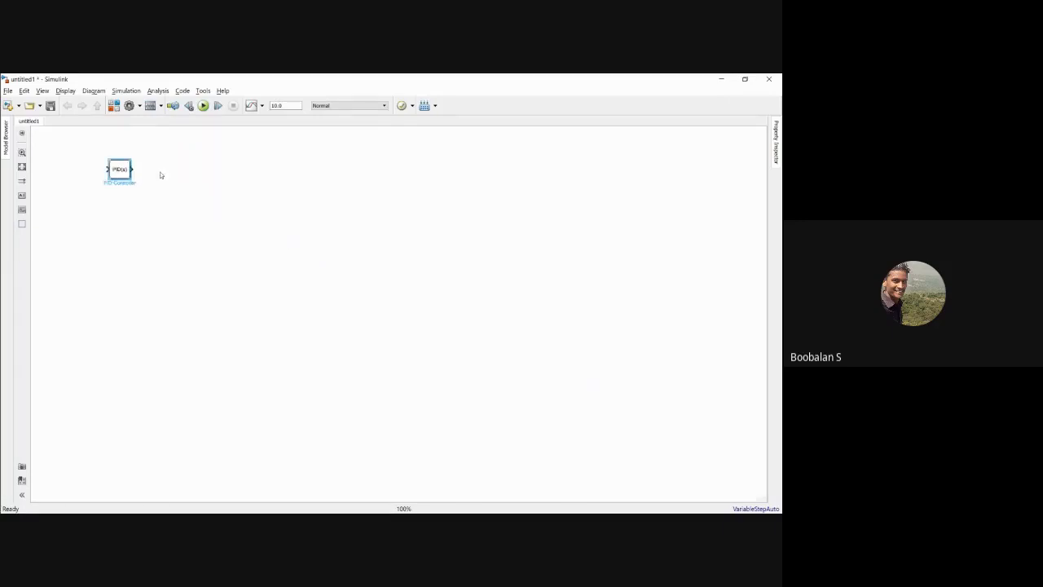
Step: Add three Gain blocks from the Commonly Used Blocks library and stack them vertically mid-canvas
{"action": "left_click", "coordinate": [113, 105]}
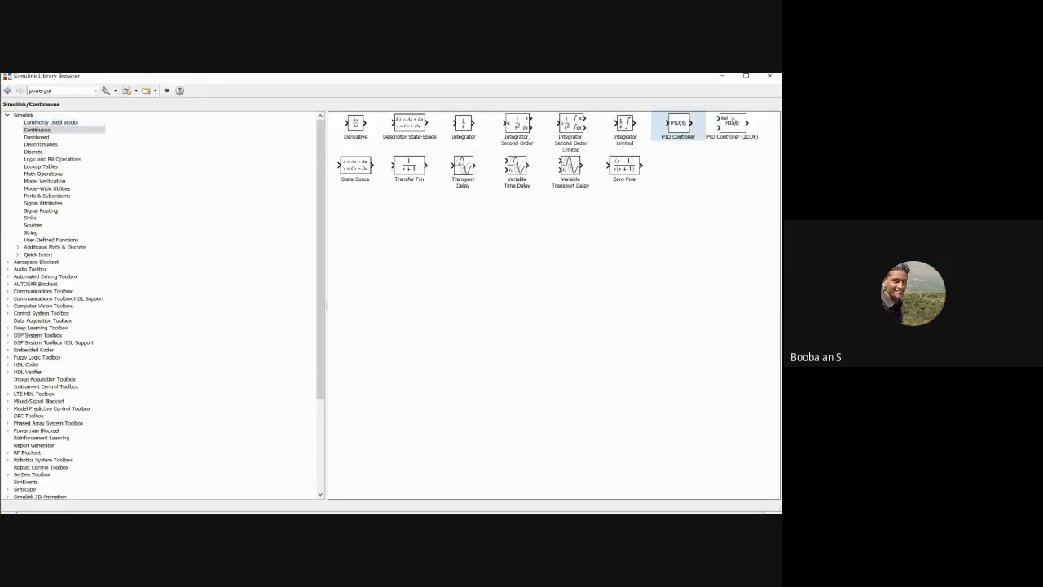
{"action": "left_click", "coordinate": [58, 122]}
{"action": "right_click", "coordinate": [715, 127]}
{"action": "left_click", "coordinate": [713, 129]}
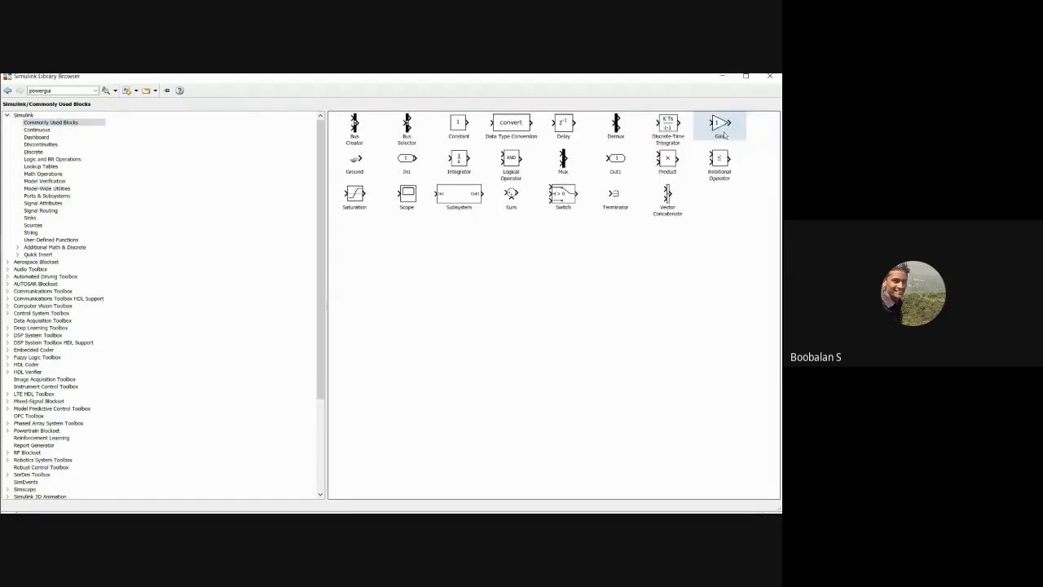
{"action": "left_click", "coordinate": [721, 76]}
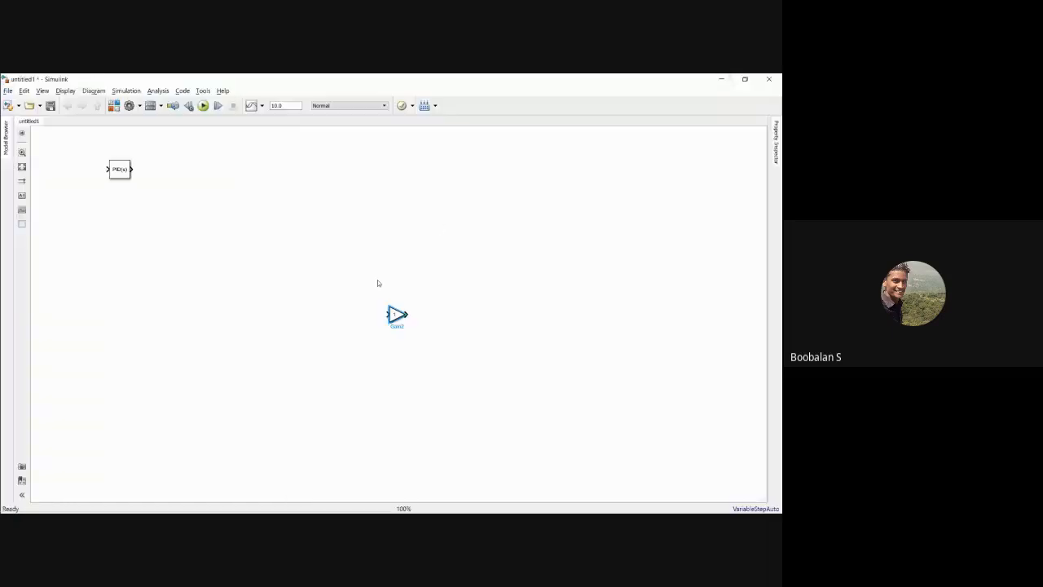
{"action": "left_click_drag", "start_coordinate": [398, 315], "coordinate": [390, 251]}
{"action": "left_click_drag", "start_coordinate": [397, 315], "coordinate": [331, 215]}
{"action": "left_click", "coordinate": [397, 315]}
{"action": "left_click_drag", "start_coordinate": [381, 244], "coordinate": [336, 274]}
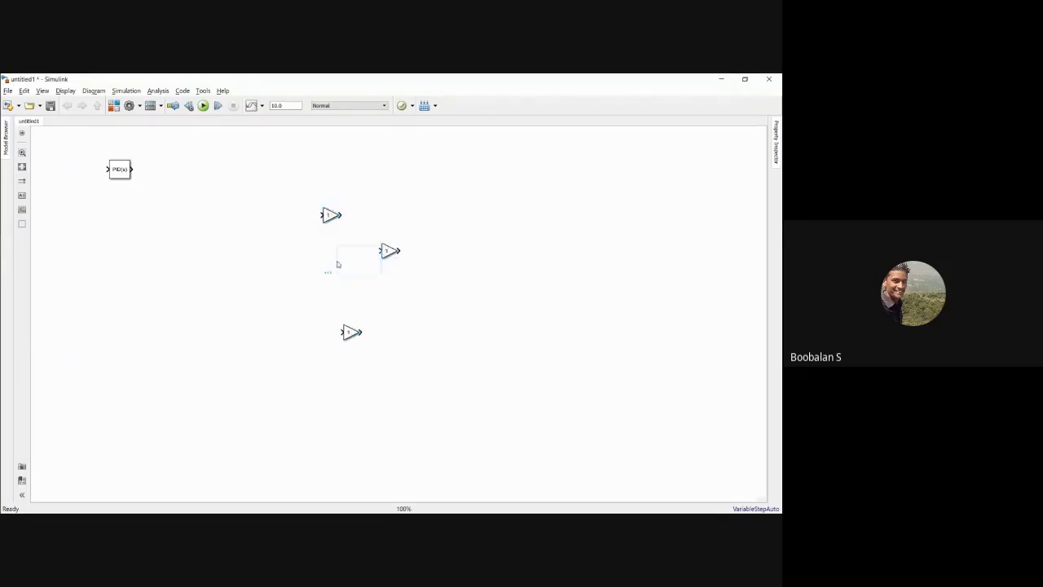
{"action": "left_click_drag", "start_coordinate": [397, 255], "coordinate": [352, 277]}
{"action": "left_click_drag", "start_coordinate": [331, 215], "coordinate": [377, 219]}
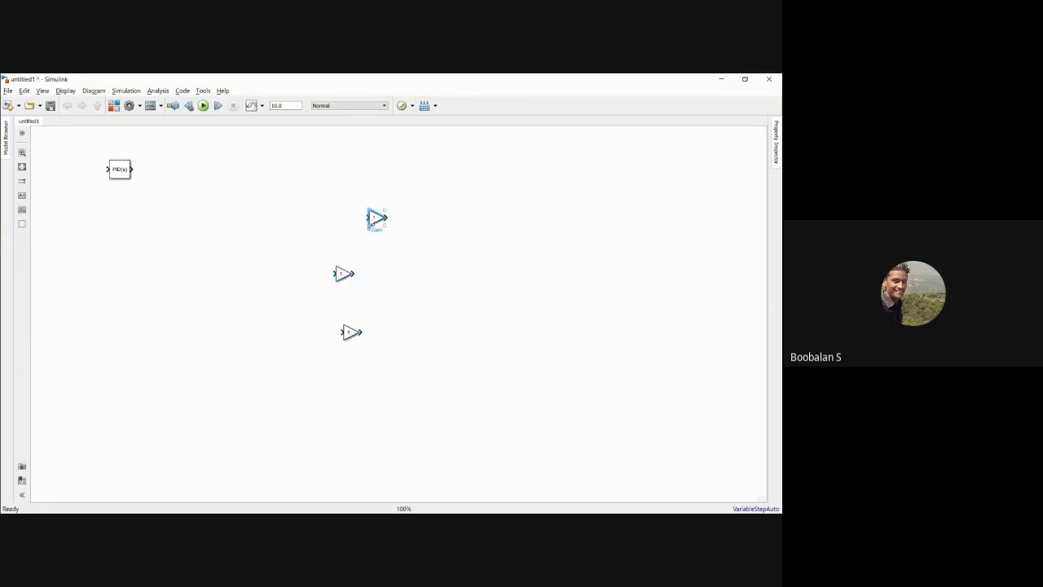
Step: Name the three Gain blocks Proportional, Integral gain and derivative gain from top to bottom, shifting the lower two into line
{"action": "double_click", "coordinate": [392, 230]}
{"action": "type", "text": "Proportional"}
{"action": "left_click", "coordinate": [413, 276]}
{"action": "left_click_drag", "start_coordinate": [342, 277], "coordinate": [383, 277]}
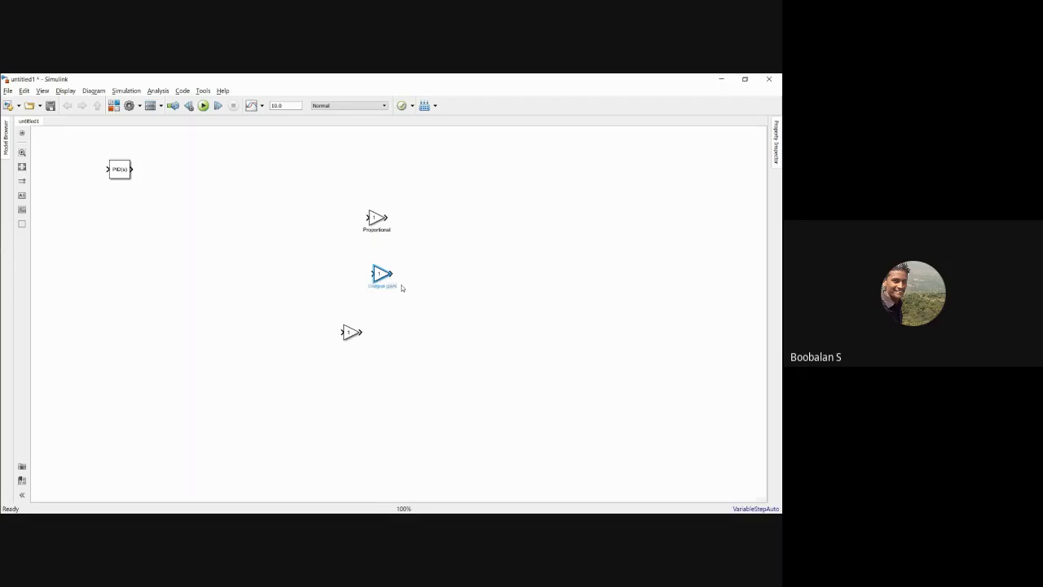
{"action": "left_click", "coordinate": [402, 348]}
{"action": "left_click_drag", "start_coordinate": [353, 339], "coordinate": [388, 345]}
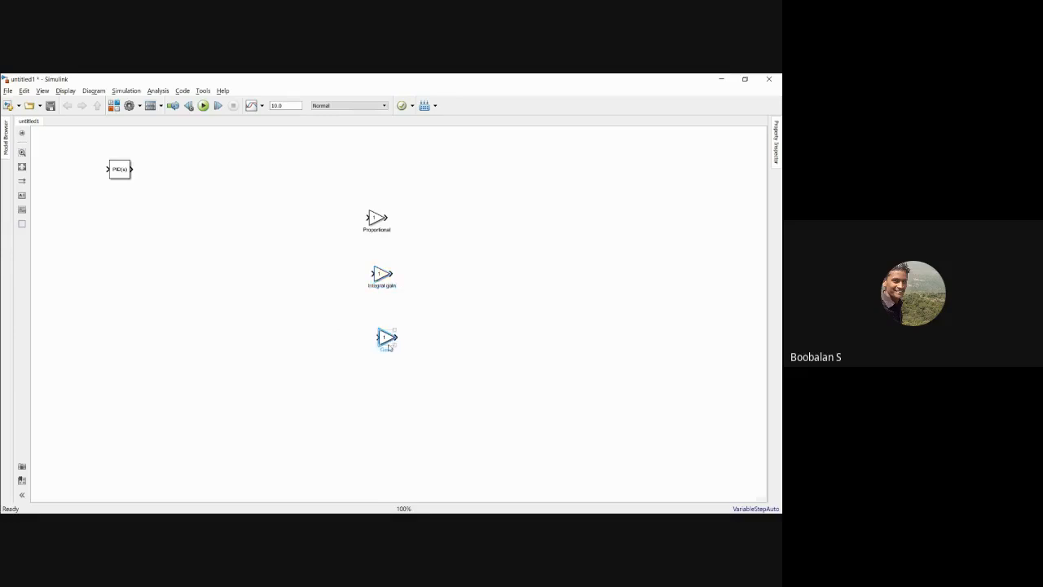
{"action": "double_click", "coordinate": [397, 349]}
{"action": "type", "text": "derivative gain"}
Step: Extend the uppermost Gain block's name to "Proportional gain"
{"action": "left_click", "coordinate": [391, 229]}
{"action": "left_click", "coordinate": [391, 230]}
{"action": "type", "text": "gain"}
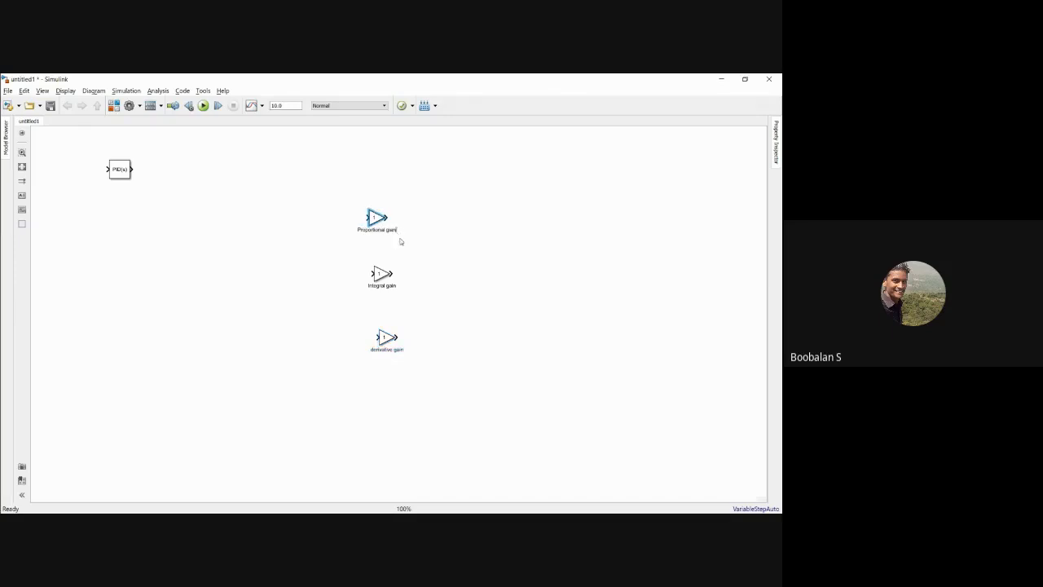
{"action": "key", "text": "BackSpace"}
{"action": "key", "text": "BackSpace"}
{"action": "key", "text": "BackSpace"}
{"action": "type", "text": "ain"}
{"action": "left_click", "coordinate": [459, 271]}
Step: Bring the PID Controller block fully into view and align the integral and derivative gains beneath the proportional gain
{"action": "scroll", "coordinate": [459, 271], "scroll_direction": "up", "scroll_amount": 1}
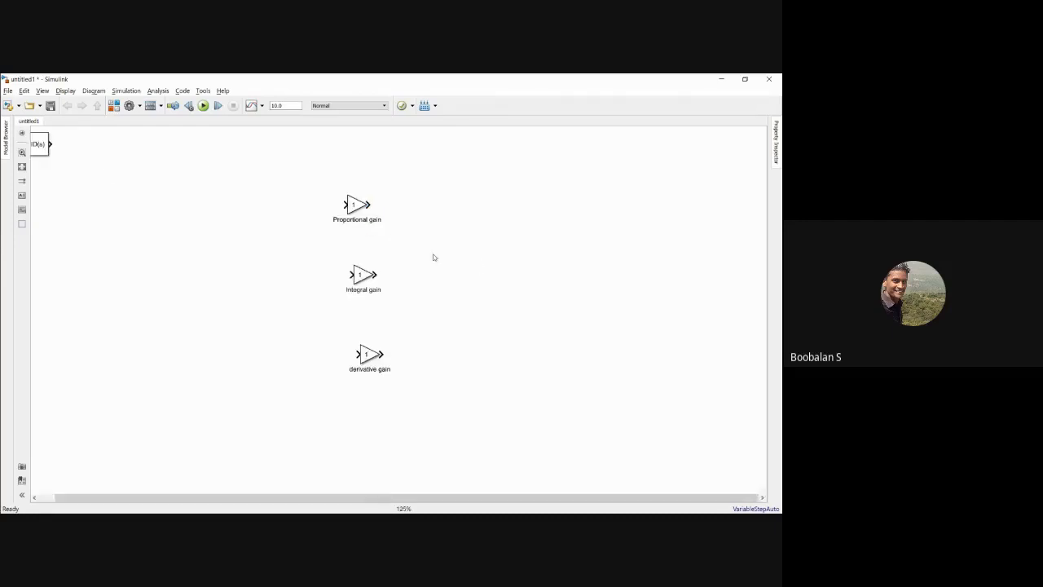
{"action": "left_click_drag", "start_coordinate": [49, 149], "coordinate": [111, 173]}
{"action": "left_click", "coordinate": [261, 203]}
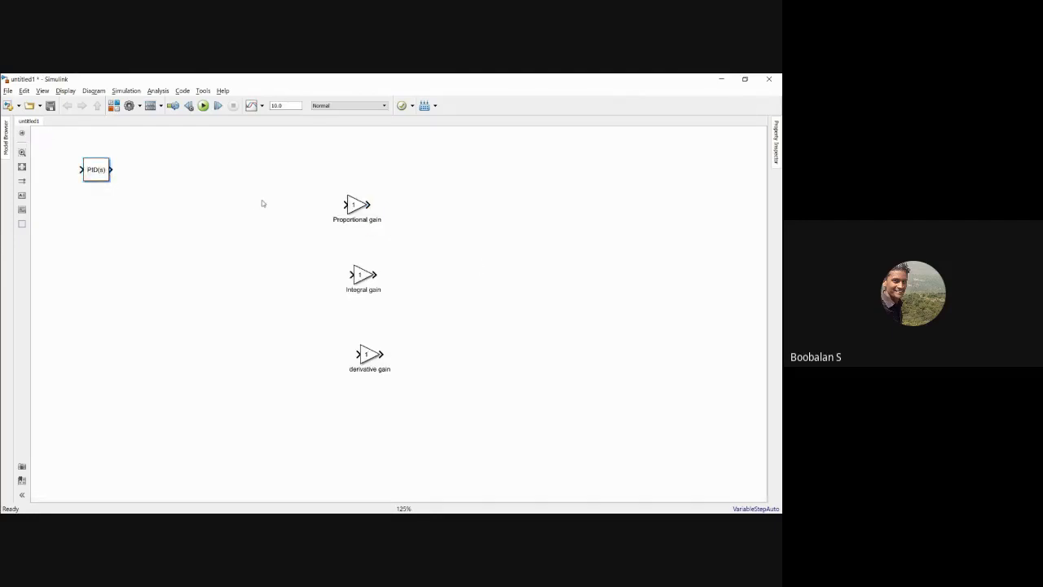
{"action": "left_click_drag", "start_coordinate": [361, 279], "coordinate": [347, 278]}
{"action": "left_click_drag", "start_coordinate": [371, 355], "coordinate": [358, 355]}
{"action": "left_click", "coordinate": [353, 286]}
{"action": "left_click_drag", "start_coordinate": [353, 285], "coordinate": [359, 285]}
{"action": "left_click", "coordinate": [276, 281]}
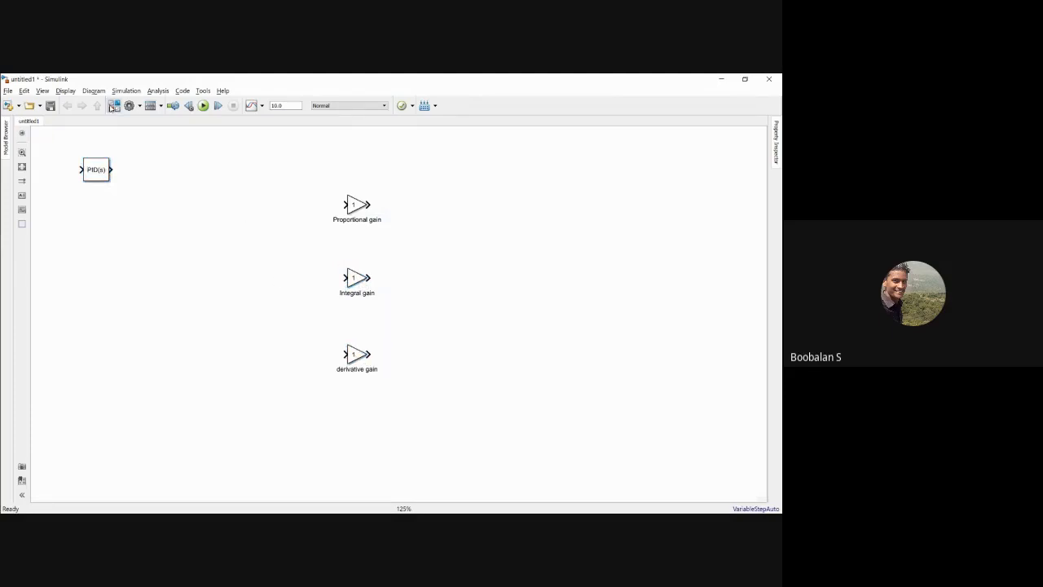
Step: Add an Integrator block and a Derivative block from the Continuous library to the model
{"action": "left_click", "coordinate": [113, 106]}
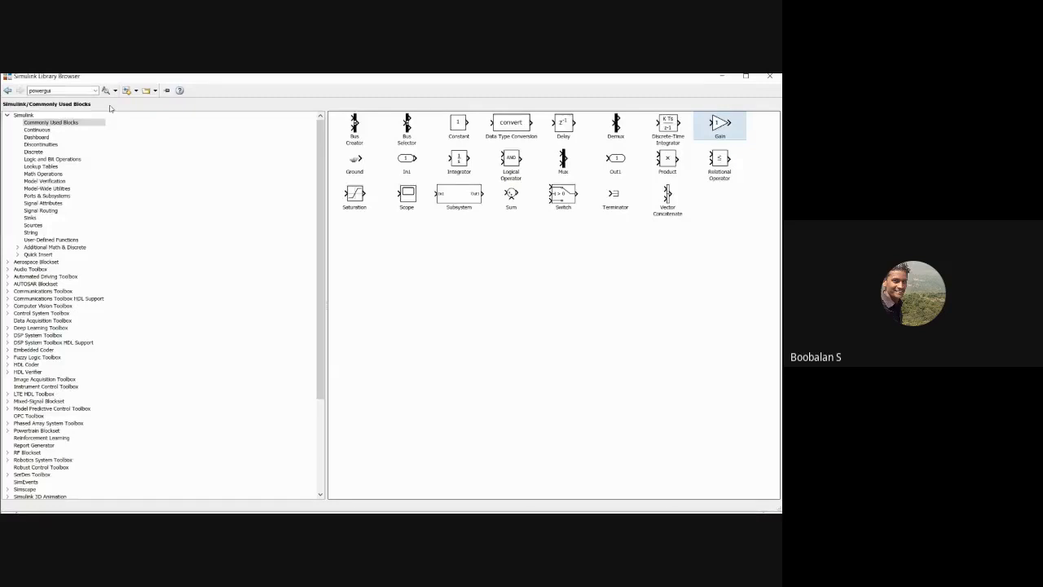
{"action": "key", "text": "Down"}
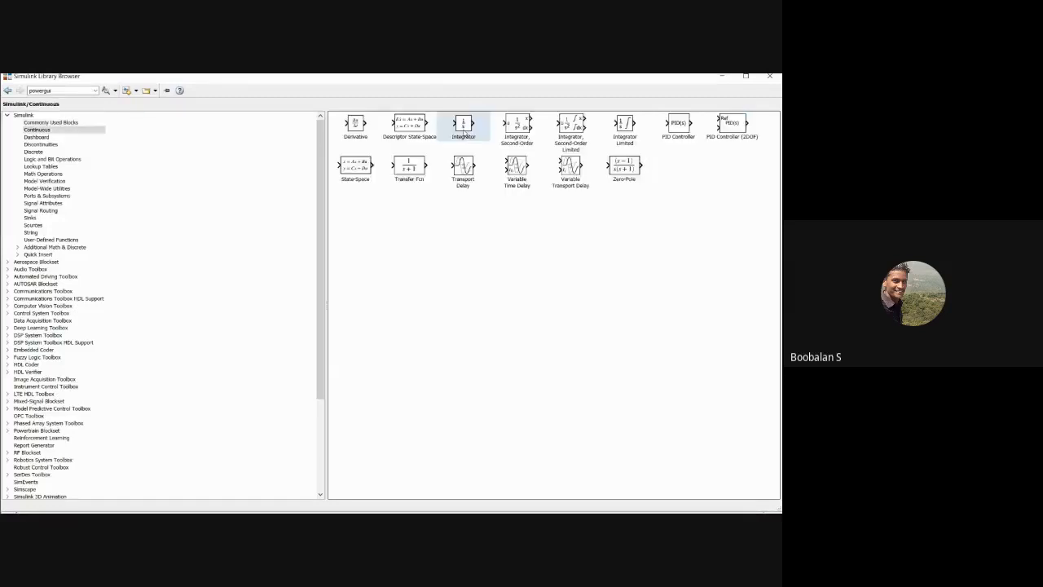
{"action": "right_click", "coordinate": [464, 130]}
{"action": "left_click", "coordinate": [487, 135]}
{"action": "right_click", "coordinate": [357, 126]}
{"action": "left_click", "coordinate": [380, 133]}
{"action": "left_click", "coordinate": [723, 77]}
Step: Place the Integrator after the integral gain and the Derivative after the derivative gain, connecting each pair
{"action": "left_click_drag", "start_coordinate": [401, 316], "coordinate": [414, 277]}
{"action": "left_click", "coordinate": [381, 279]}
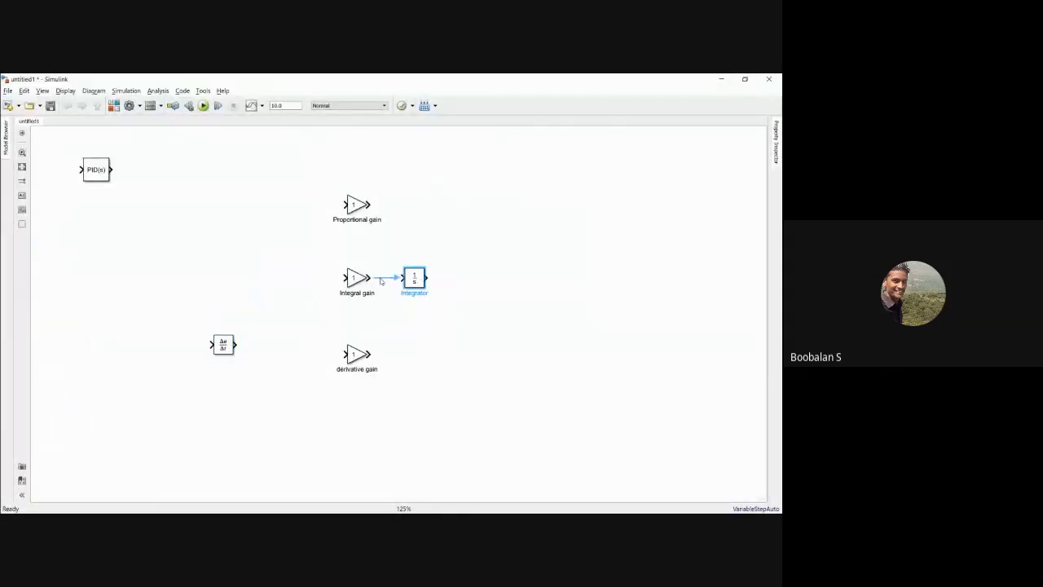
{"action": "left_click_drag", "start_coordinate": [228, 343], "coordinate": [420, 354]}
{"action": "left_click", "coordinate": [386, 354]}
{"action": "left_click", "coordinate": [351, 316]}
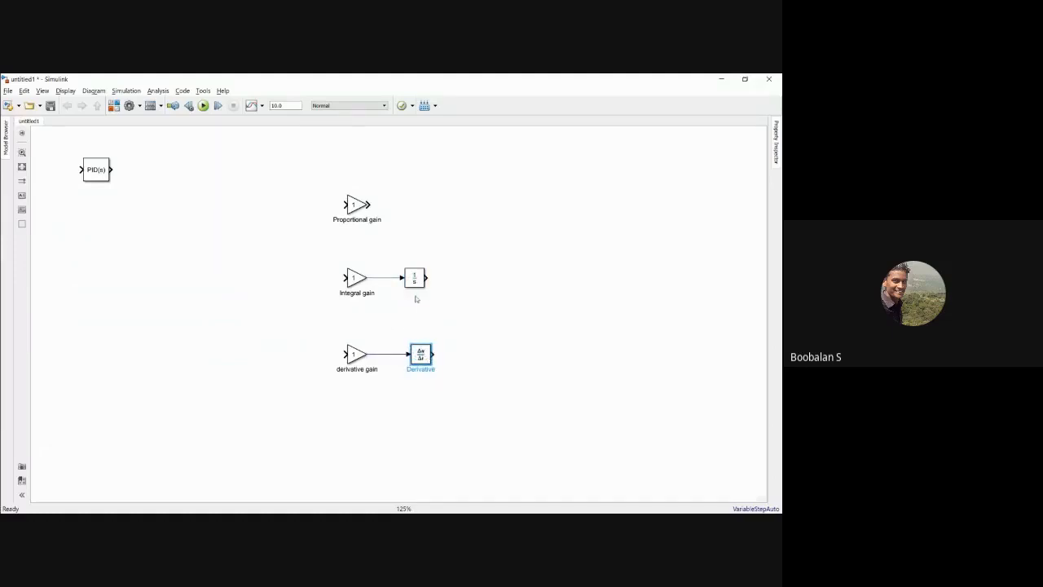
{"action": "left_click", "coordinate": [355, 205]}
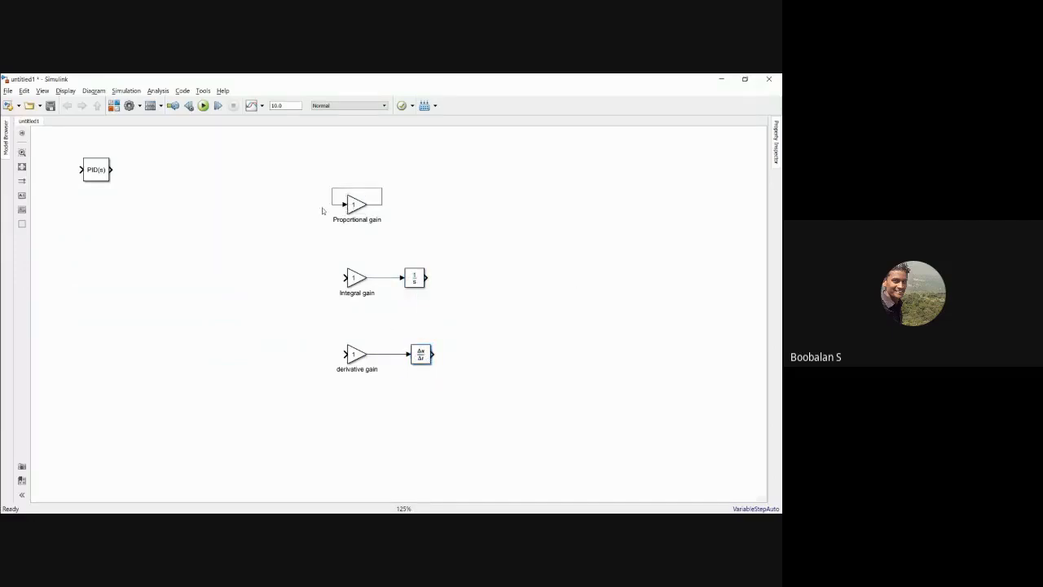
Step: Add a Sum block beyond the three gain branches and set its list of signs to +++
{"action": "left_click", "coordinate": [567, 239]}
{"action": "double_click", "coordinate": [567, 240]}
{"action": "type", "text": "s"}
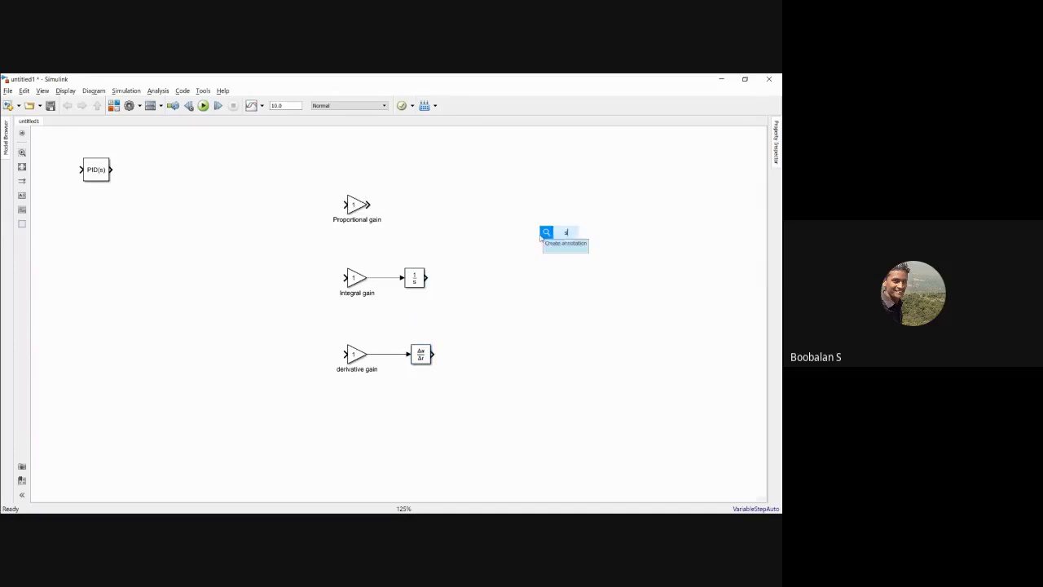
{"action": "type", "text": "um"}
{"action": "key", "text": "Return"}
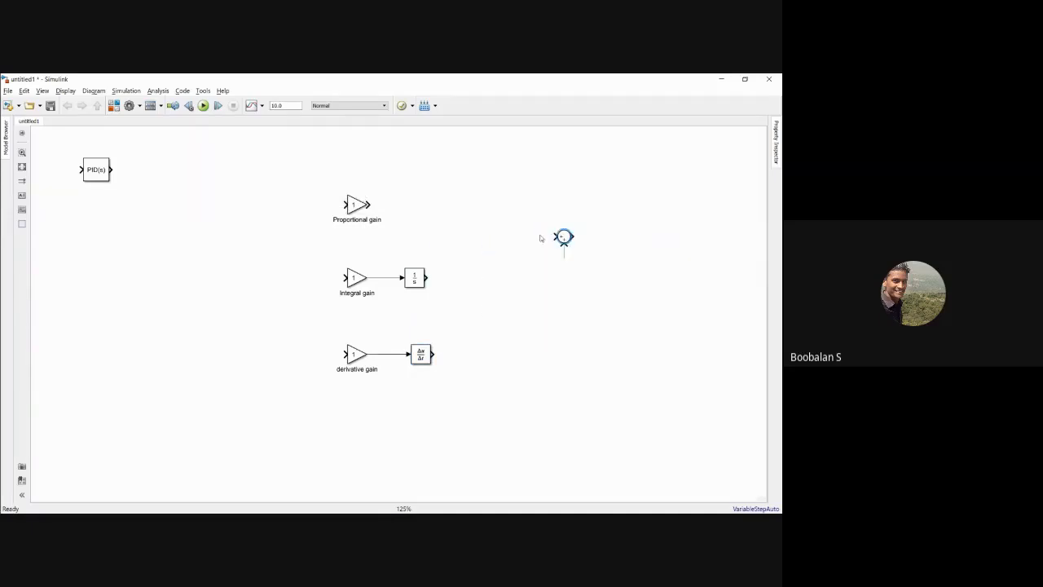
{"action": "double_click", "coordinate": [563, 237]}
{"action": "double_click", "coordinate": [375, 250]}
{"action": "type", "text": "+++"}
{"action": "key", "text": "Return"}
Step: Wire the proportional, integral and derivative branches into the Sum block, and draw open input lines to the three gains
{"action": "left_click_drag", "start_coordinate": [562, 228], "coordinate": [369, 204]}
{"action": "left_click_drag", "start_coordinate": [426, 278], "coordinate": [554, 236]}
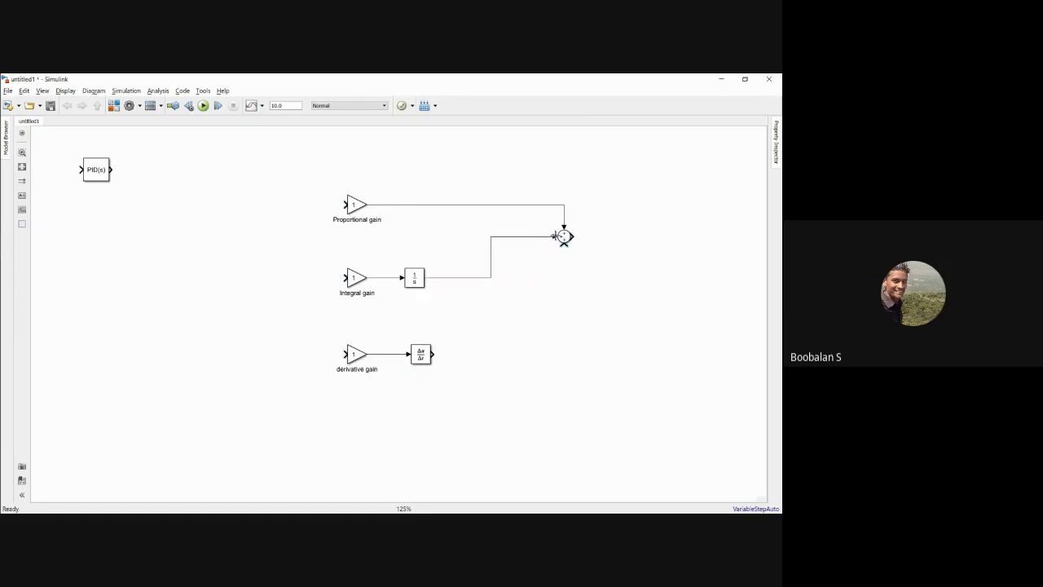
{"action": "mouse_move", "coordinate": [432, 353]}
{"action": "left_mouse_down"}
{"action": "mouse_move", "coordinate": [470, 350]}
{"action": "mouse_move", "coordinate": [561, 302]}
{"action": "mouse_move", "coordinate": [563, 245]}
{"action": "mouse_move", "coordinate": [634, 236]}
{"action": "left_mouse_up"}
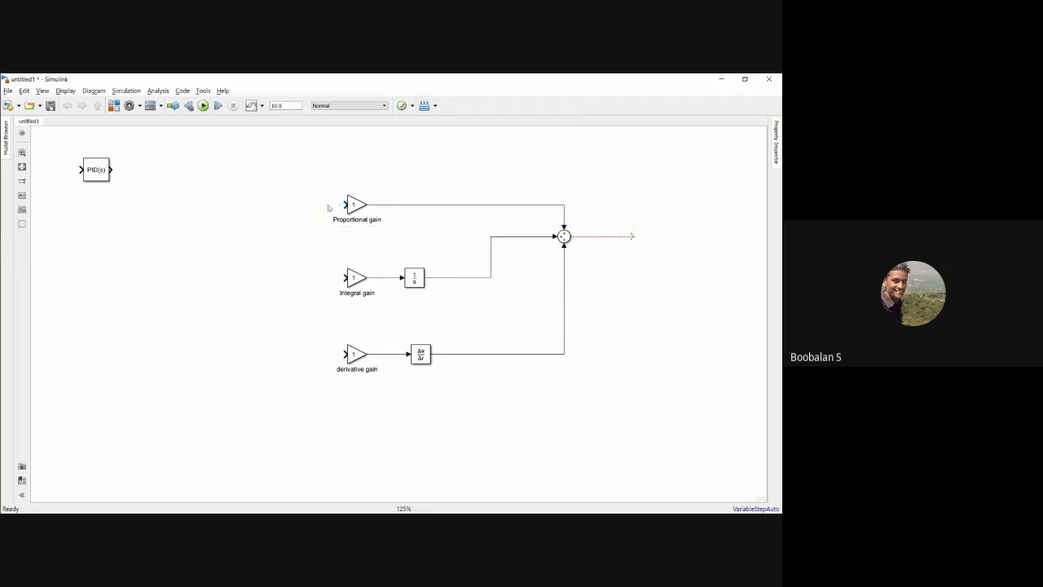
{"action": "left_click_drag", "start_coordinate": [342, 204], "coordinate": [256, 203]}
{"action": "left_click_drag", "start_coordinate": [343, 277], "coordinate": [253, 274]}
{"action": "left_click_drag", "start_coordinate": [345, 353], "coordinate": [245, 348]}
Step: Examine the proportional gain, the integral gain with its integrator, and the derivative gain with its derivative block in turn
{"action": "left_click_drag", "start_coordinate": [312, 178], "coordinate": [370, 227]}
{"action": "left_click_drag", "start_coordinate": [324, 259], "coordinate": [436, 310]}
{"action": "left_click_drag", "start_coordinate": [343, 335], "coordinate": [451, 377]}
{"action": "left_click", "coordinate": [375, 236]}
{"action": "left_click_drag", "start_coordinate": [331, 189], "coordinate": [389, 228]}
{"action": "left_click", "coordinate": [334, 255]}
{"action": "left_click_drag", "start_coordinate": [324, 253], "coordinate": [426, 305]}
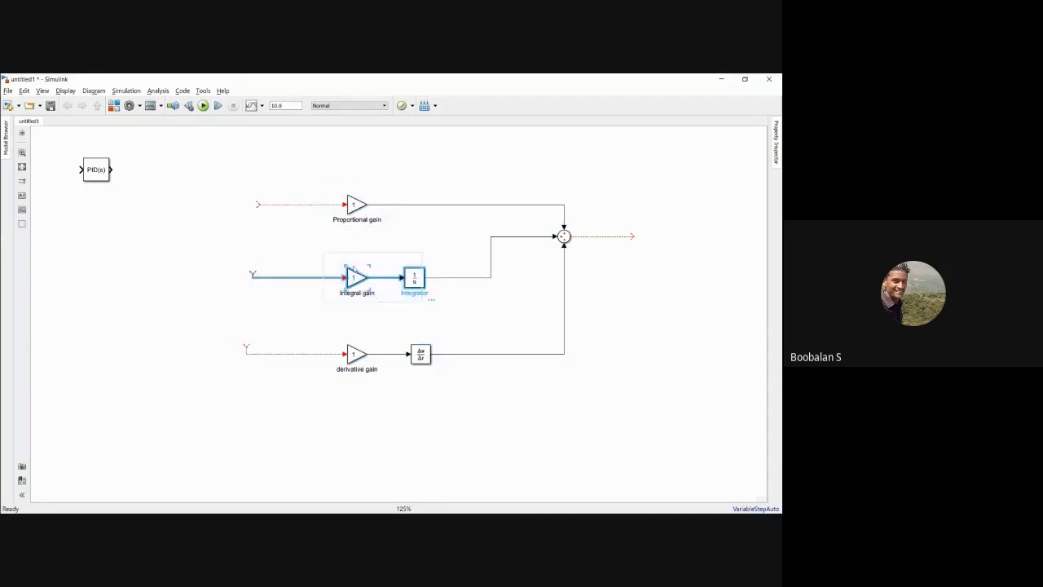
{"action": "left_click", "coordinate": [358, 337]}
{"action": "left_click_drag", "start_coordinate": [333, 339], "coordinate": [449, 383]}
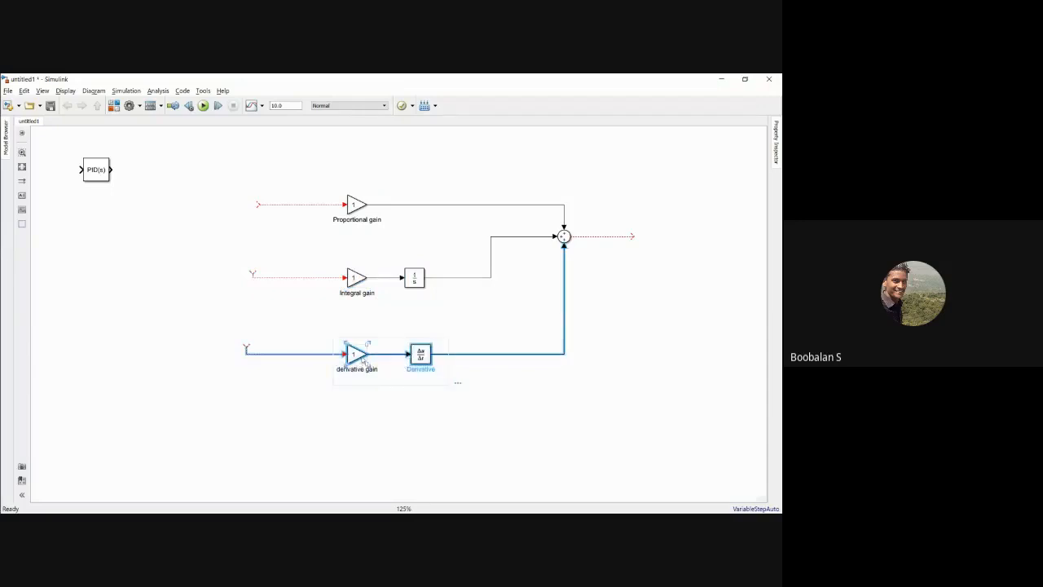
Step: Group the three gain branches and the Sum block into a subsystem and enlarge the subsystem block
{"action": "left_click_drag", "start_coordinate": [318, 183], "coordinate": [576, 391]}
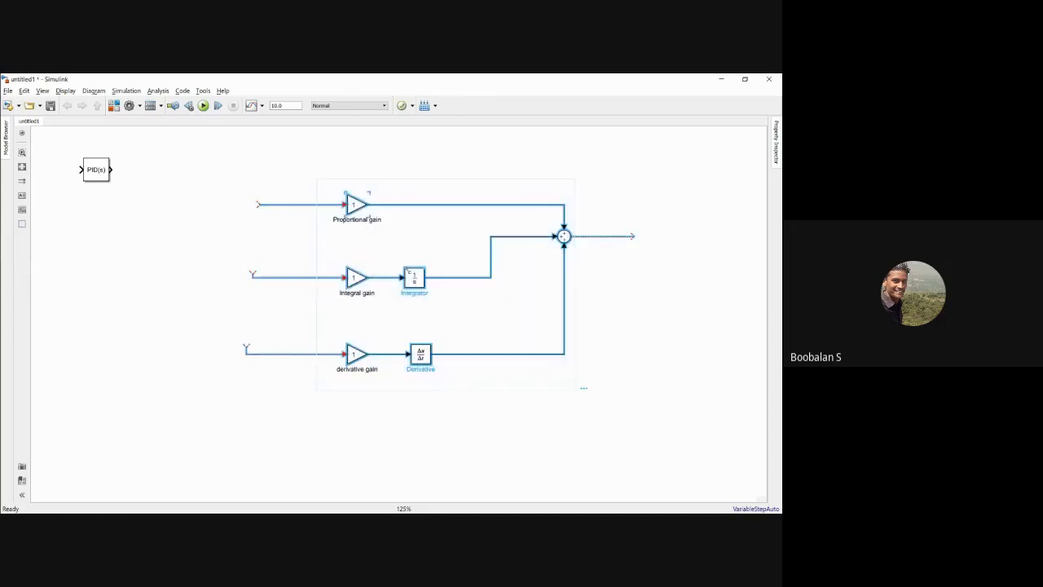
{"action": "right_click", "coordinate": [418, 279]}
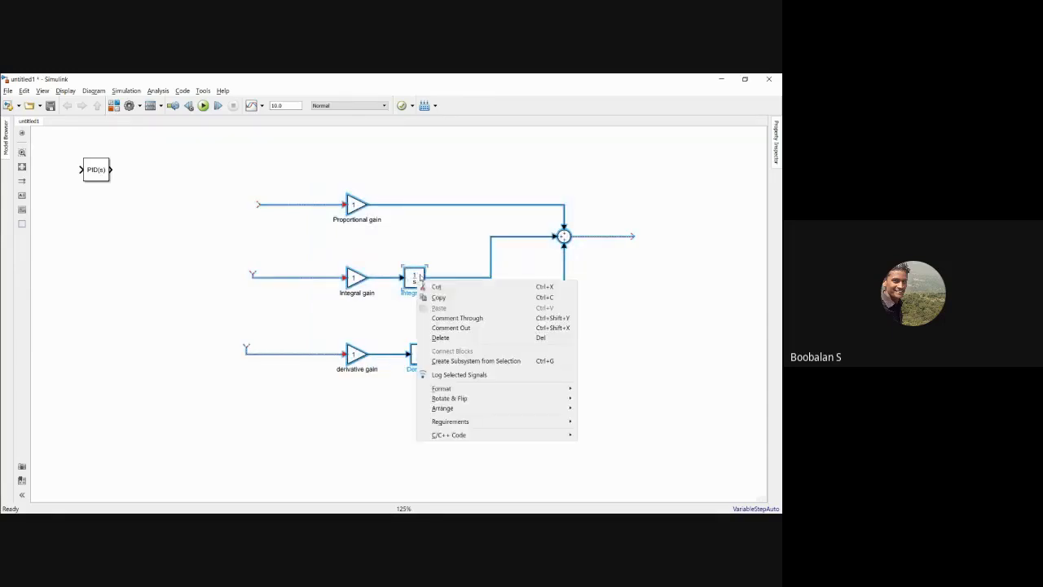
{"action": "left_click", "coordinate": [453, 364]}
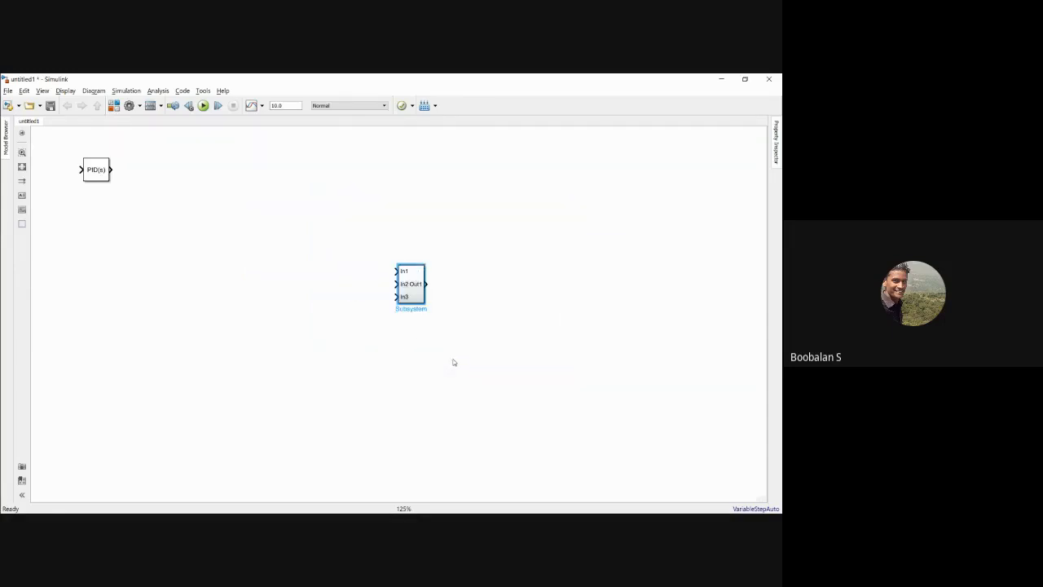
{"action": "left_click", "coordinate": [462, 277]}
{"action": "left_click_drag", "start_coordinate": [415, 282], "coordinate": [419, 331]}
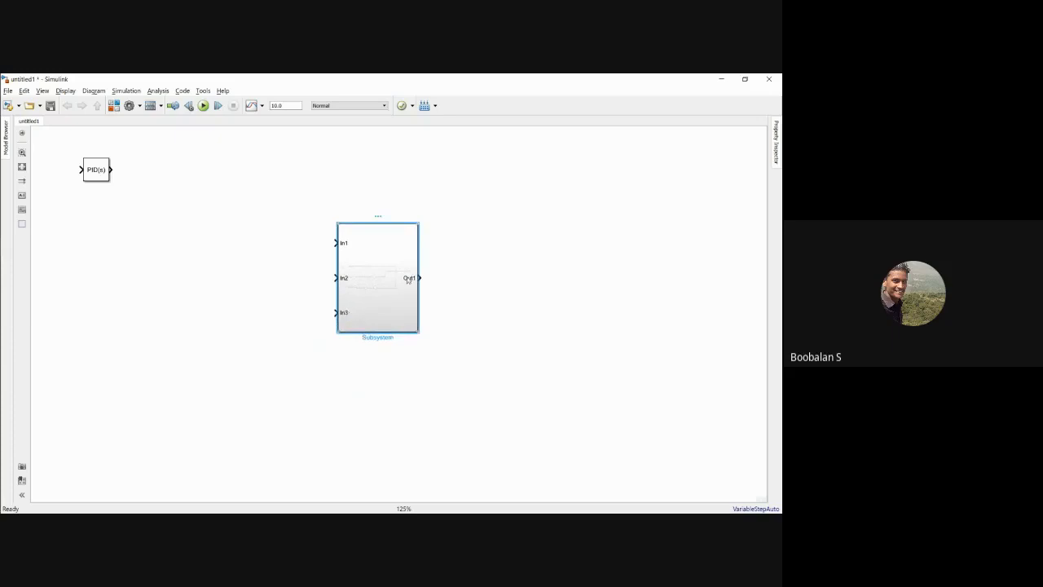
Step: Rename the subsystem PID and position the PID Controller block directly beneath it
{"action": "left_click_drag", "start_coordinate": [98, 173], "coordinate": [346, 408]}
{"action": "left_click_drag", "start_coordinate": [352, 272], "coordinate": [319, 198]}
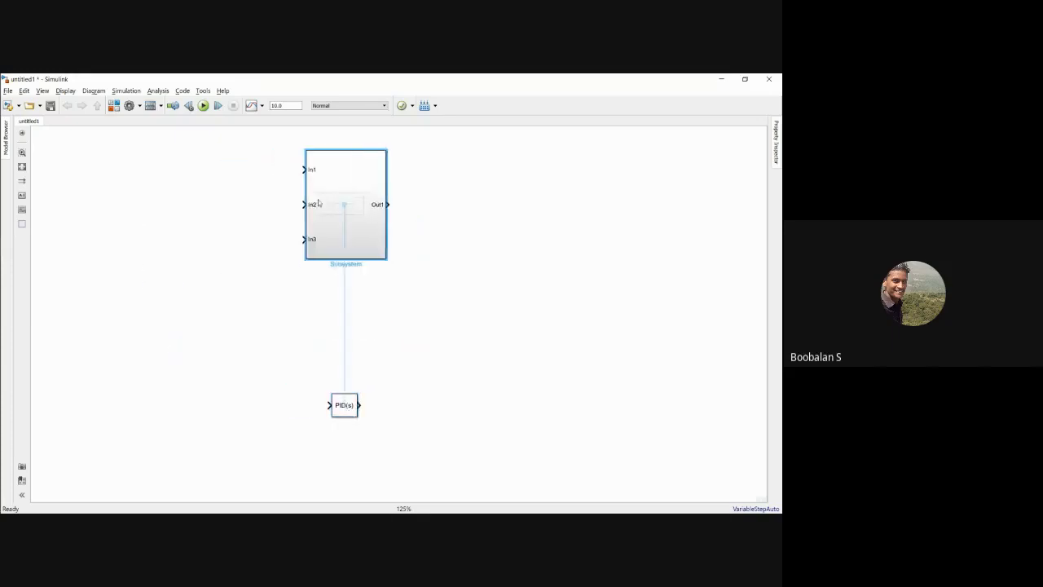
{"action": "double_click", "coordinate": [344, 264]}
{"action": "key", "text": "BackSpace"}
{"action": "left_click", "coordinate": [341, 359]}
{"action": "left_click_drag", "start_coordinate": [345, 413], "coordinate": [342, 352]}
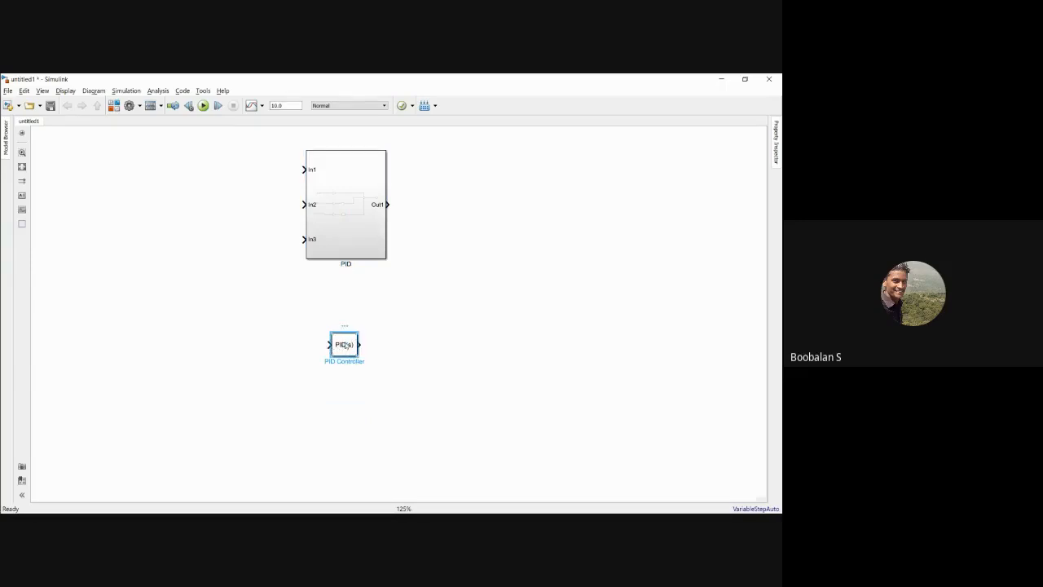
Step: Set the PID Controller block's proportional gain to 30 and integral gain to 20
{"action": "double_click", "coordinate": [346, 346]}
{"action": "left_click_drag", "start_coordinate": [434, 199], "coordinate": [288, 164]}
{"action": "left_click", "coordinate": [295, 362]}
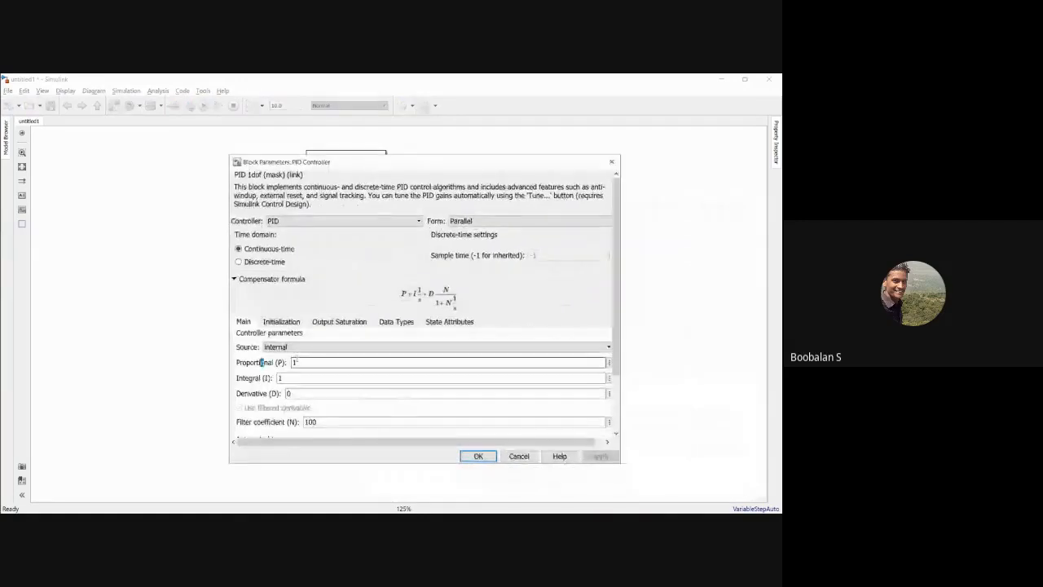
{"action": "key", "text": "Tab"}
{"action": "left_click", "coordinate": [292, 393]}
{"action": "left_click", "coordinate": [296, 362]}
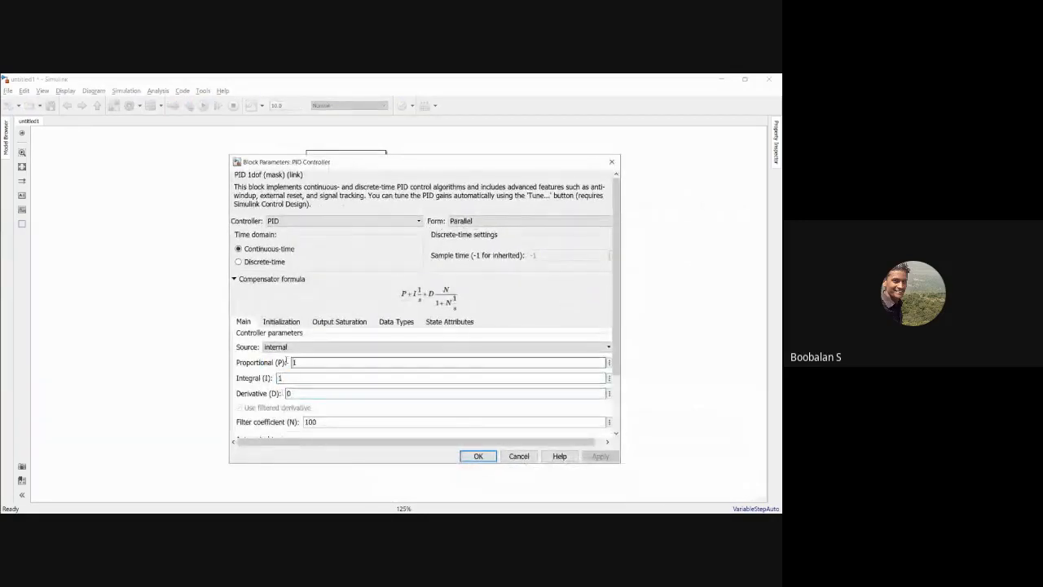
{"action": "double_click", "coordinate": [290, 361]}
{"action": "type", "text": "30"}
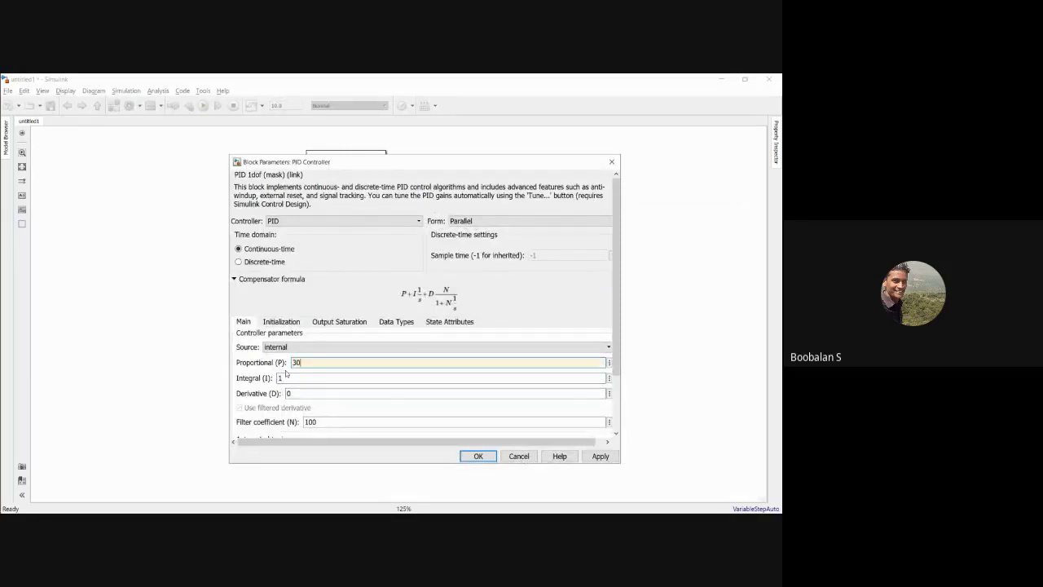
{"action": "left_click", "coordinate": [287, 377]}
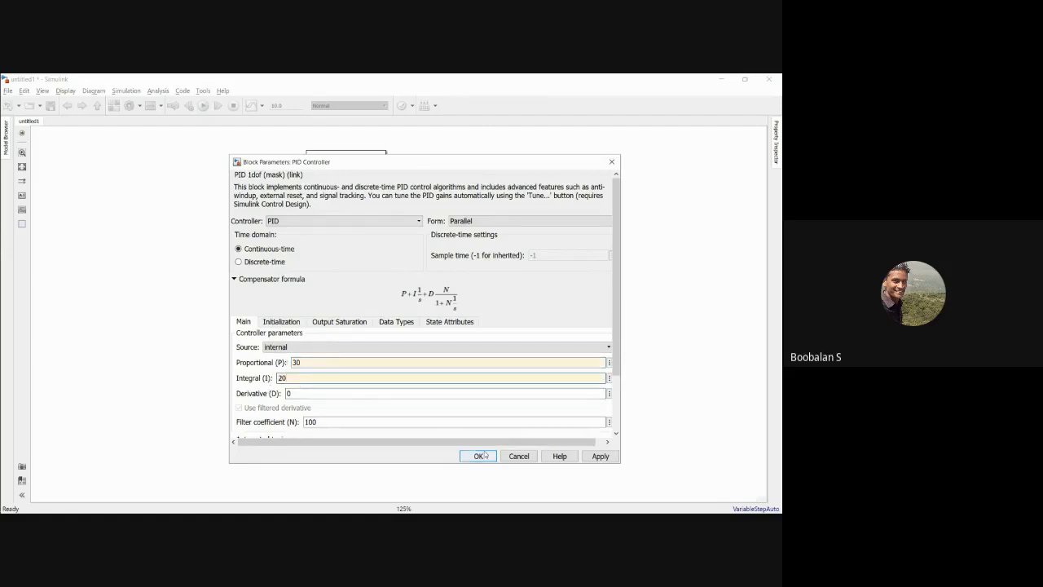
{"action": "left_click", "coordinate": [591, 457]}
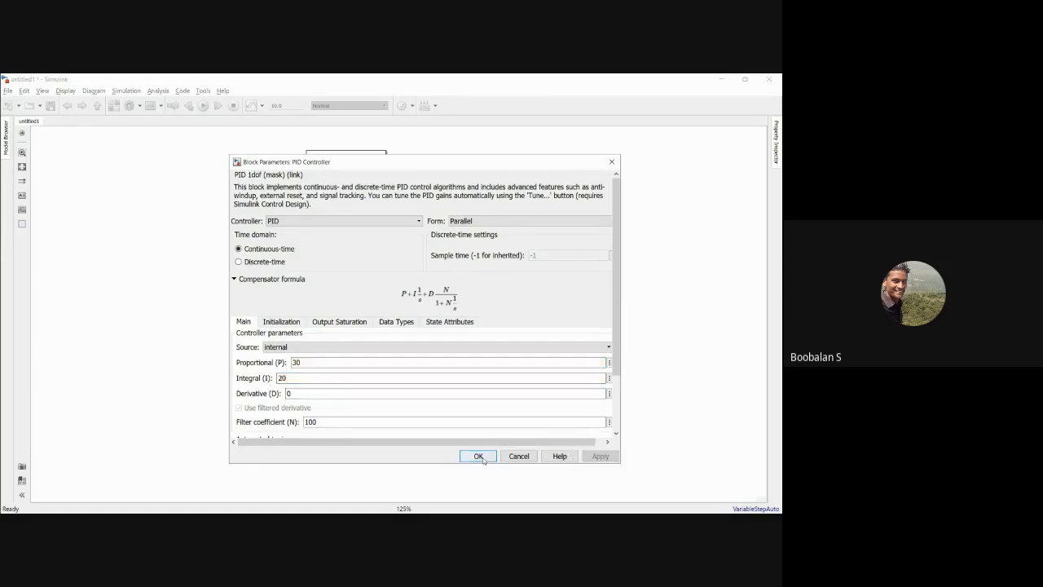
{"action": "left_click", "coordinate": [483, 461]}
Step: Inside the PID subsystem, set the proportional gain to 20 and the integral gain to 150
{"action": "double_click", "coordinate": [352, 196]}
{"action": "double_click", "coordinate": [315, 235]}
{"action": "type", "text": "20"}
{"action": "left_click", "coordinate": [422, 309]}
{"action": "left_click", "coordinate": [314, 307]}
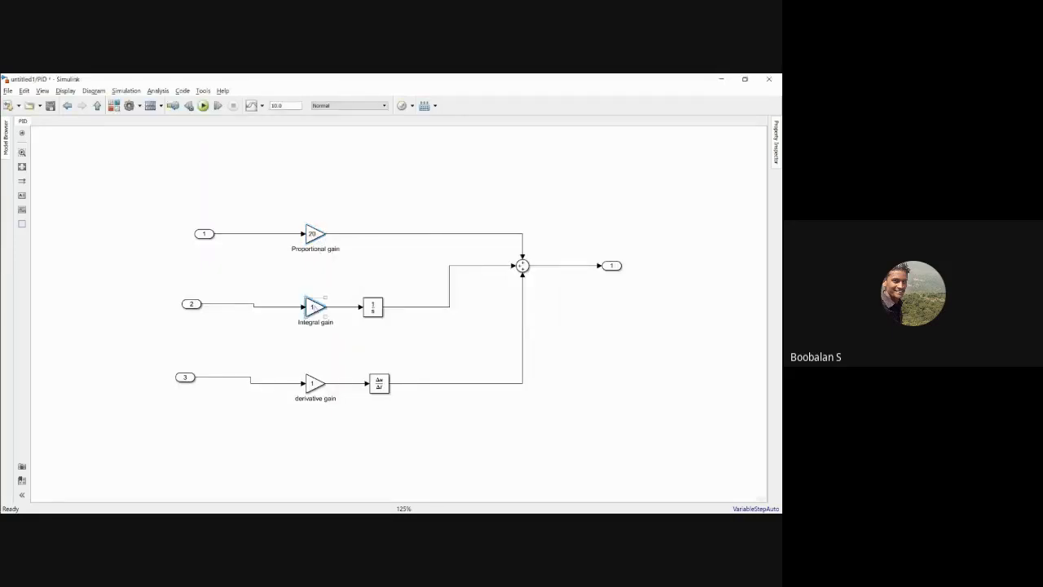
{"action": "double_click", "coordinate": [314, 307]}
{"action": "type", "text": "15"}
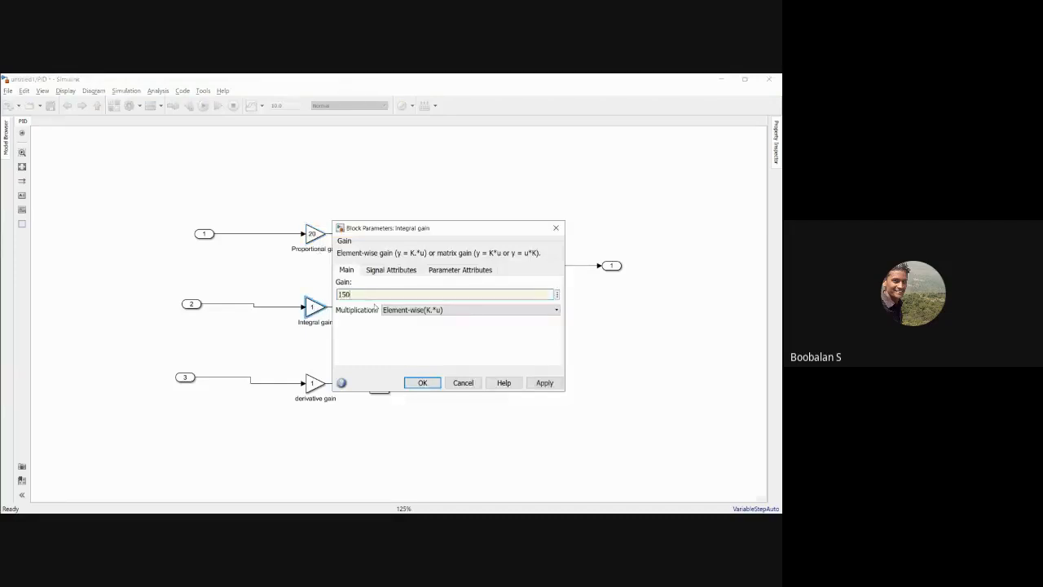
{"action": "key", "text": "Return"}
Step: Return to the top level of the model and review the PID Controller block's parameters for comparison
{"action": "left_click", "coordinate": [263, 215]}
{"action": "left_click_drag", "start_coordinate": [261, 211], "coordinate": [374, 375]}
{"action": "left_click", "coordinate": [269, 158]}
{"action": "left_click", "coordinate": [68, 107]}
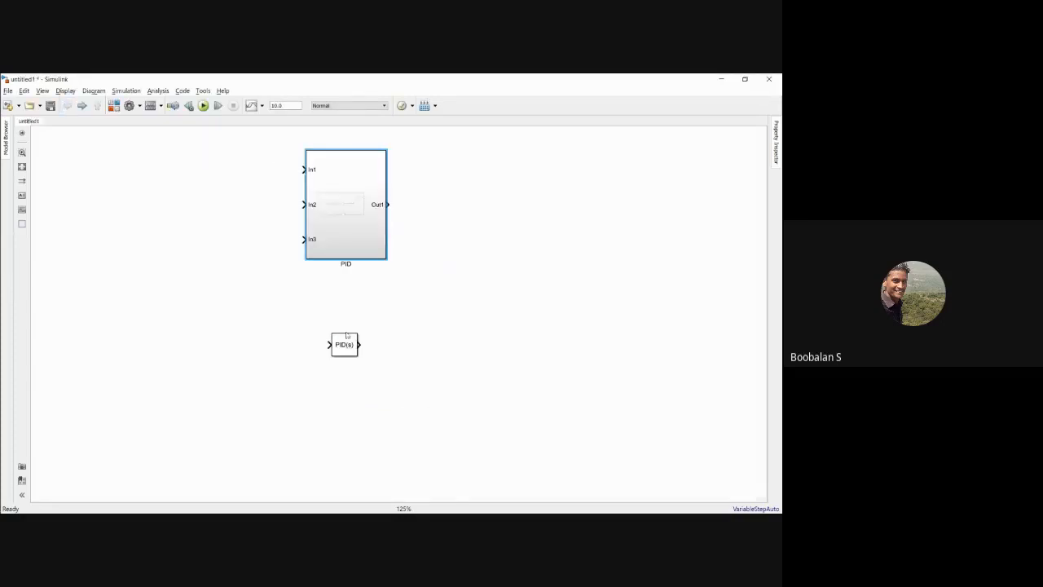
{"action": "left_click", "coordinate": [345, 345]}
{"action": "double_click", "coordinate": [346, 335]}
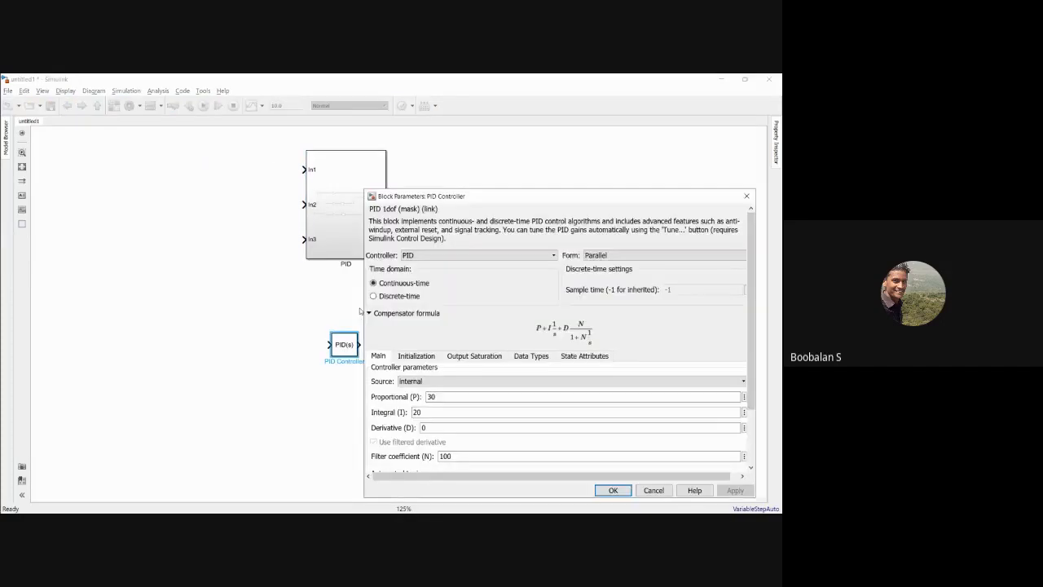
{"action": "left_click_drag", "start_coordinate": [440, 197], "coordinate": [347, 194]}
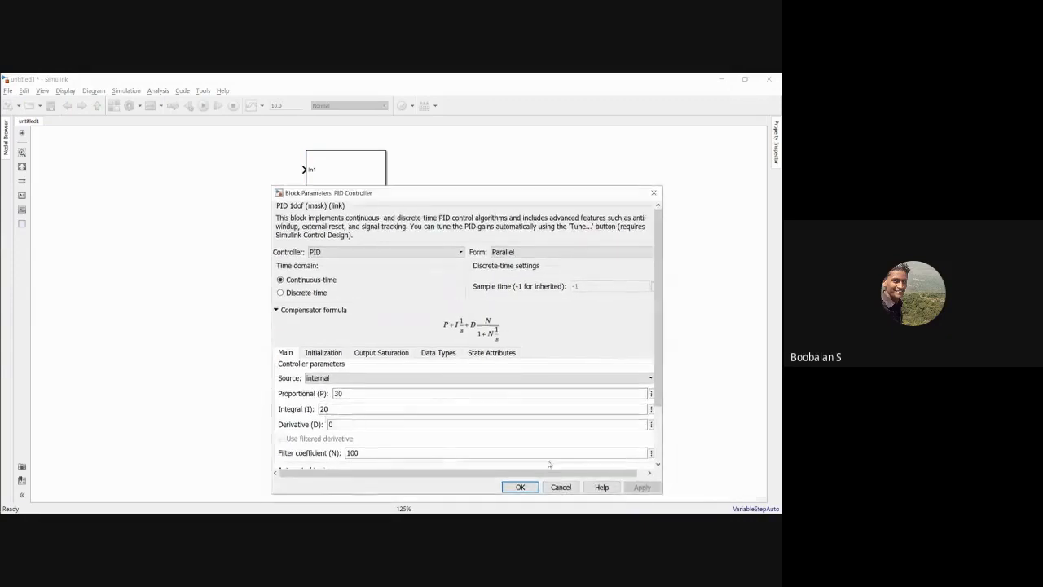
{"action": "left_click", "coordinate": [562, 487]}
Step: Close the untitled1 comparison model without saving it
{"action": "left_click_drag", "start_coordinate": [272, 147], "coordinate": [453, 388]}
{"action": "left_click", "coordinate": [768, 79]}
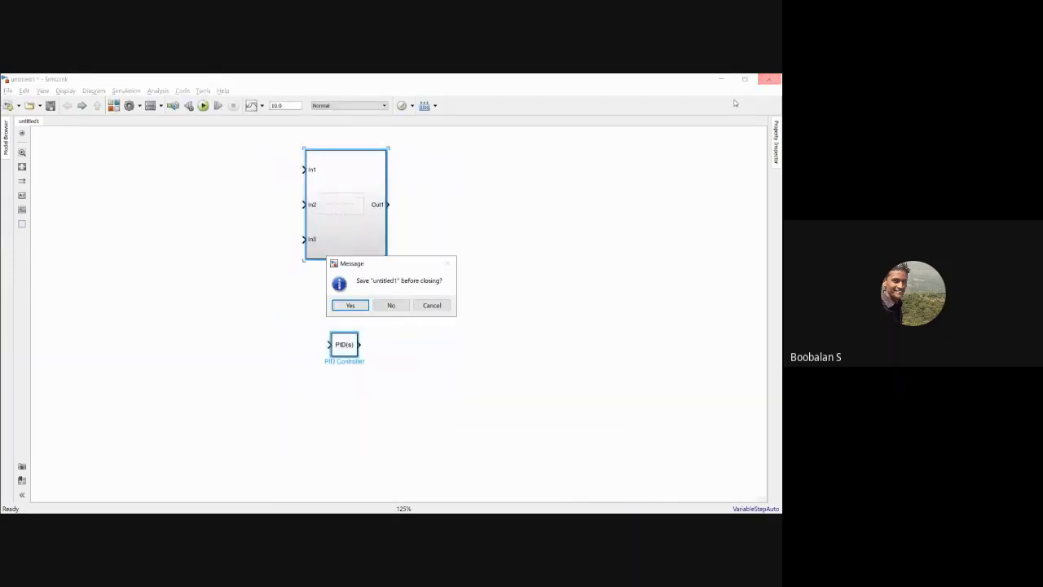
{"action": "left_click", "coordinate": [386, 304]}
Step: Delete the K12 gain and its integrator after Area Control Error 1 in the two-area model
{"action": "left_click_drag", "start_coordinate": [82, 197], "coordinate": [139, 243]}
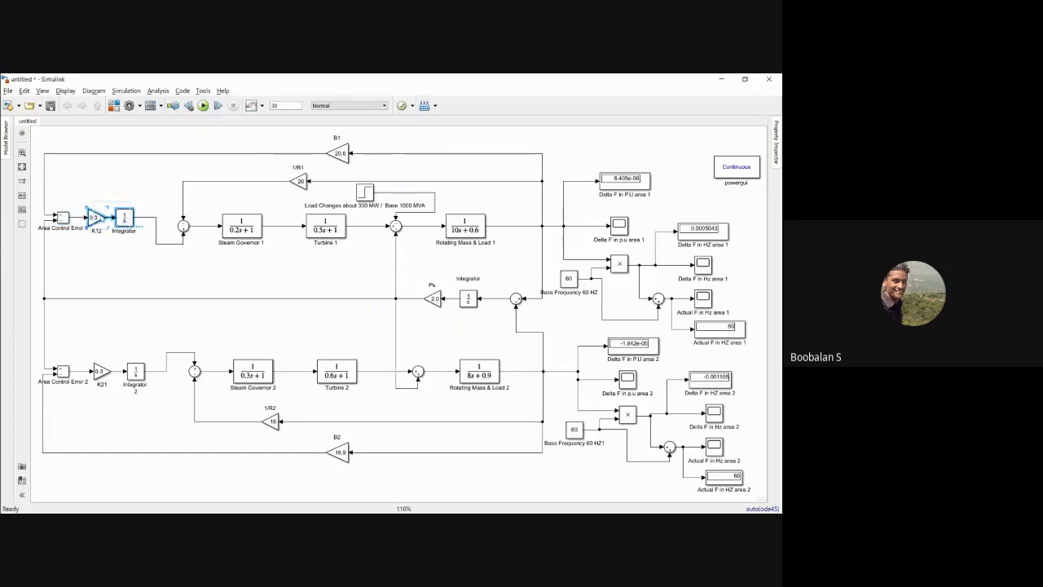
{"action": "left_click", "coordinate": [88, 201]}
{"action": "left_click_drag", "start_coordinate": [87, 201], "coordinate": [134, 236]}
{"action": "key", "text": "Delete"}
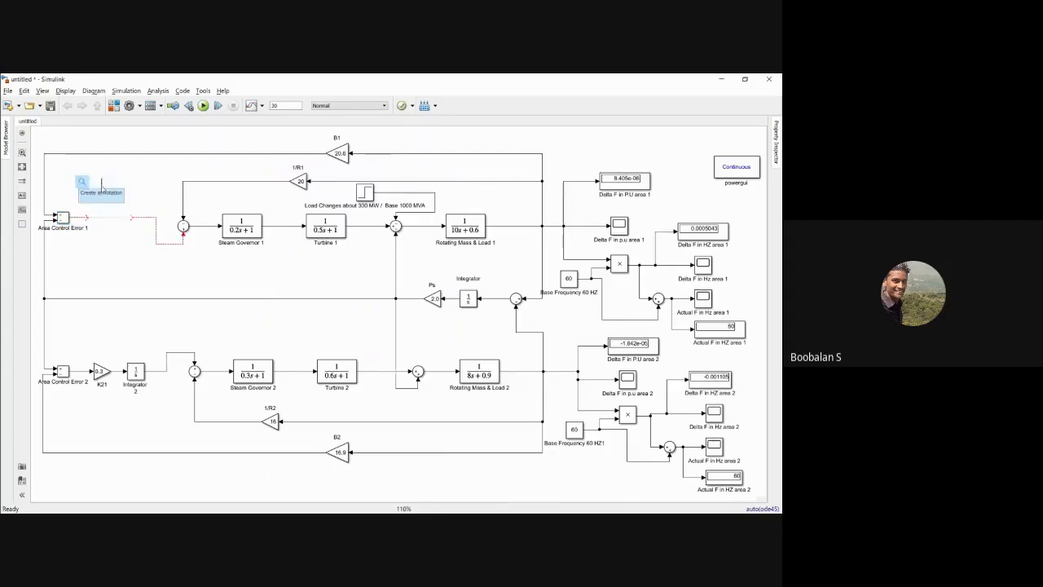
Step: Add a PID Controller block from the Continuous library and place it at the output of Area Control Error 1
{"action": "left_click", "coordinate": [113, 107]}
{"action": "left_click", "coordinate": [679, 128]}
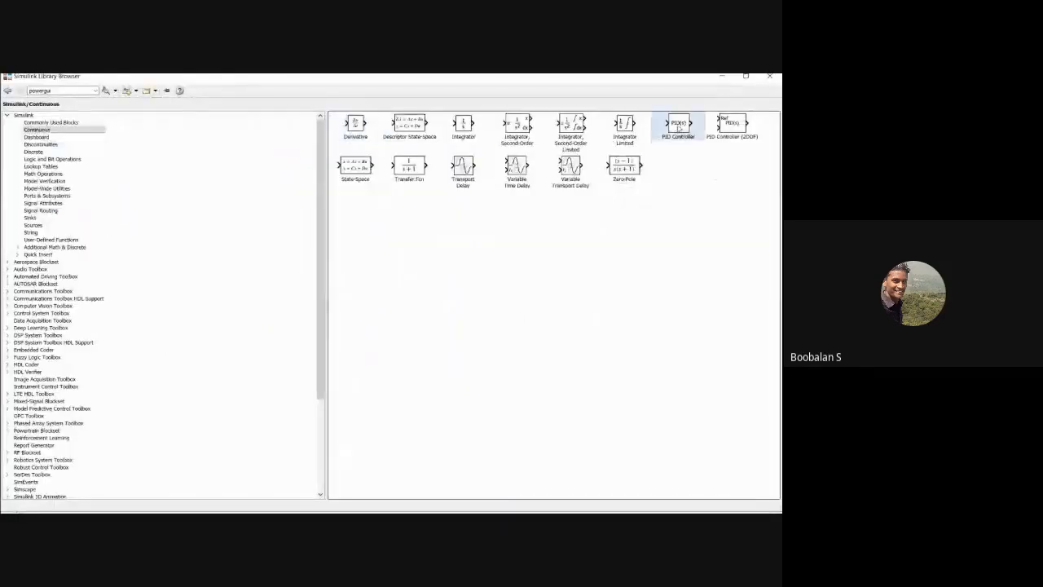
{"action": "right_click", "coordinate": [678, 128]}
{"action": "left_click", "coordinate": [687, 131]}
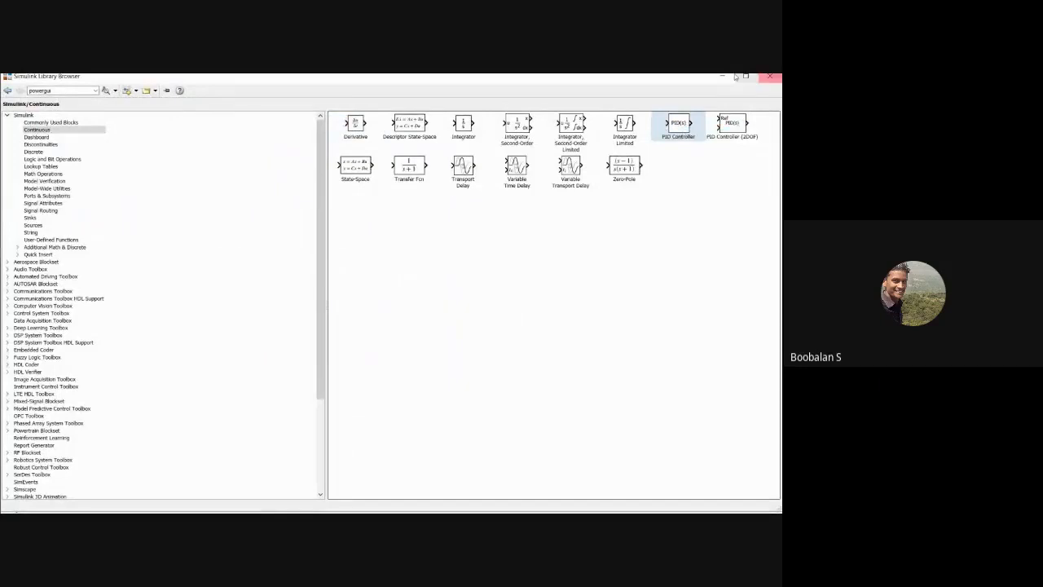
{"action": "left_click", "coordinate": [722, 77]}
{"action": "left_click_drag", "start_coordinate": [400, 305], "coordinate": [104, 210]}
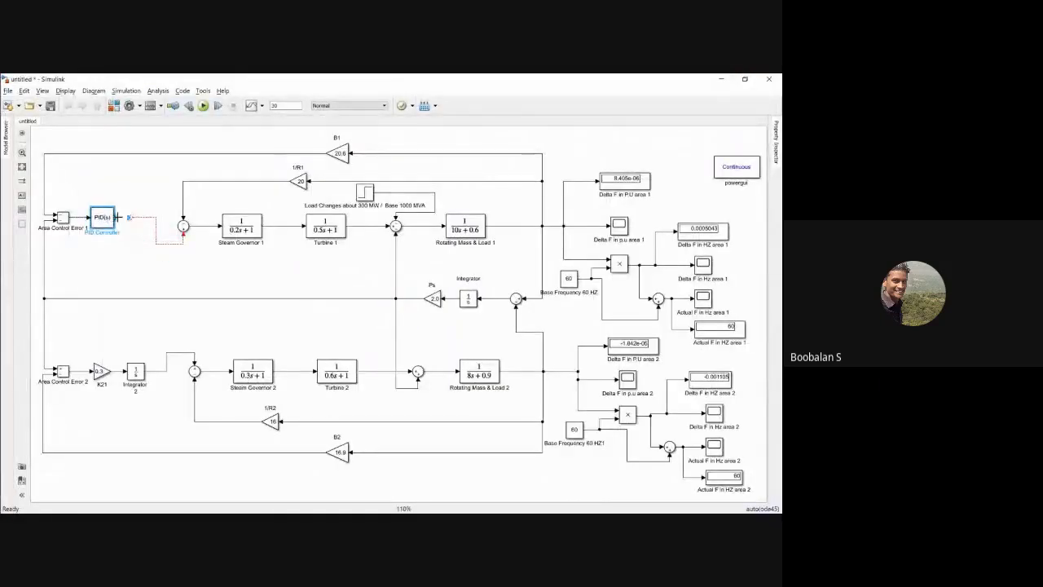
Step: Replace the dangling line with a connection from the PID Controller to the Sum block before Steam Governor 1
{"action": "left_click", "coordinate": [157, 235]}
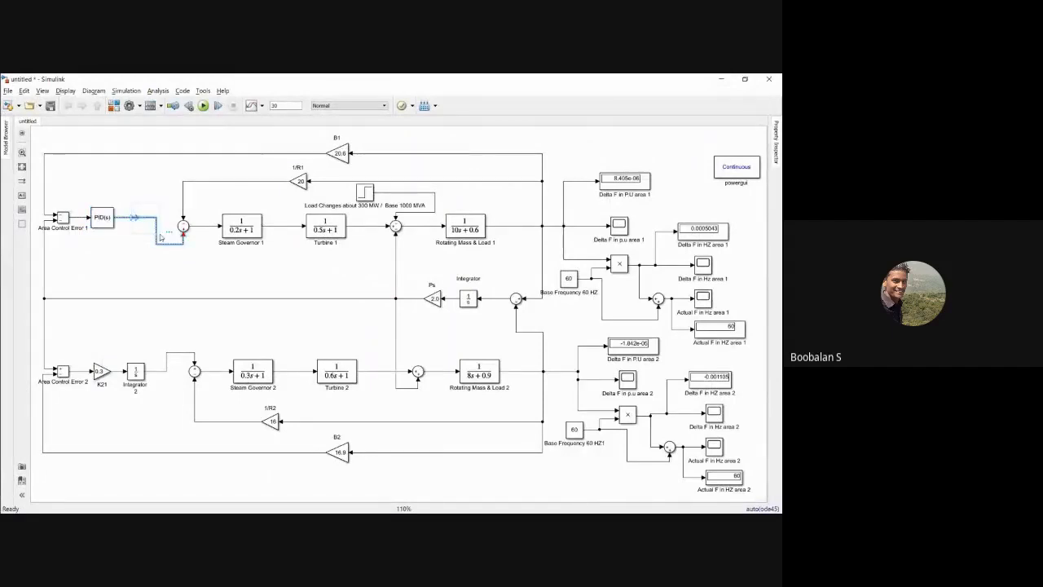
{"action": "key", "text": "Delete"}
{"action": "left_click_drag", "start_coordinate": [115, 218], "coordinate": [183, 234]}
{"action": "left_click", "coordinate": [104, 219]}
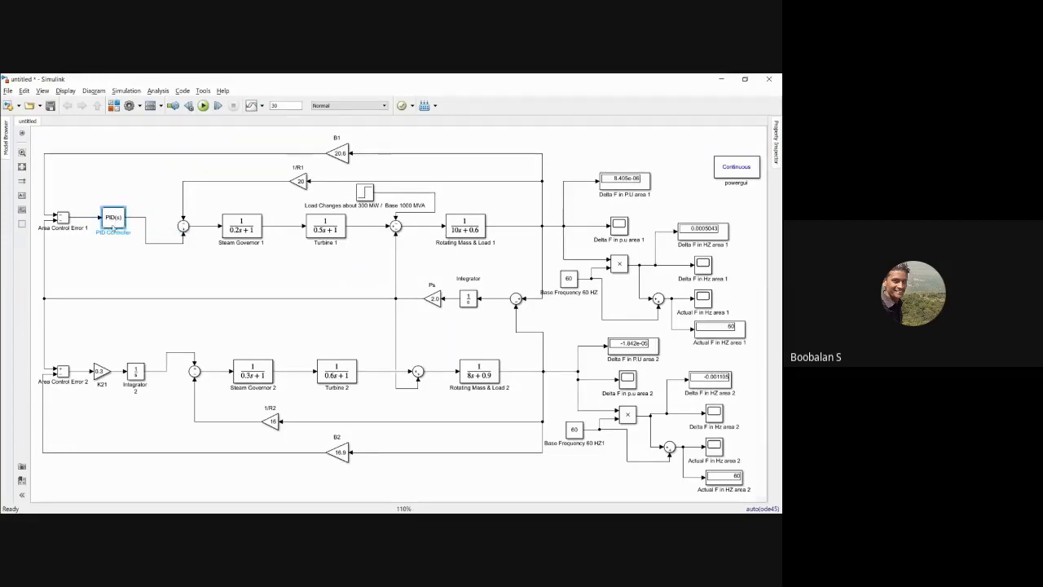
Step: Configure the area 1 PID Controller block as an I controller with an integral gain of 0.3
{"action": "double_click", "coordinate": [112, 220]}
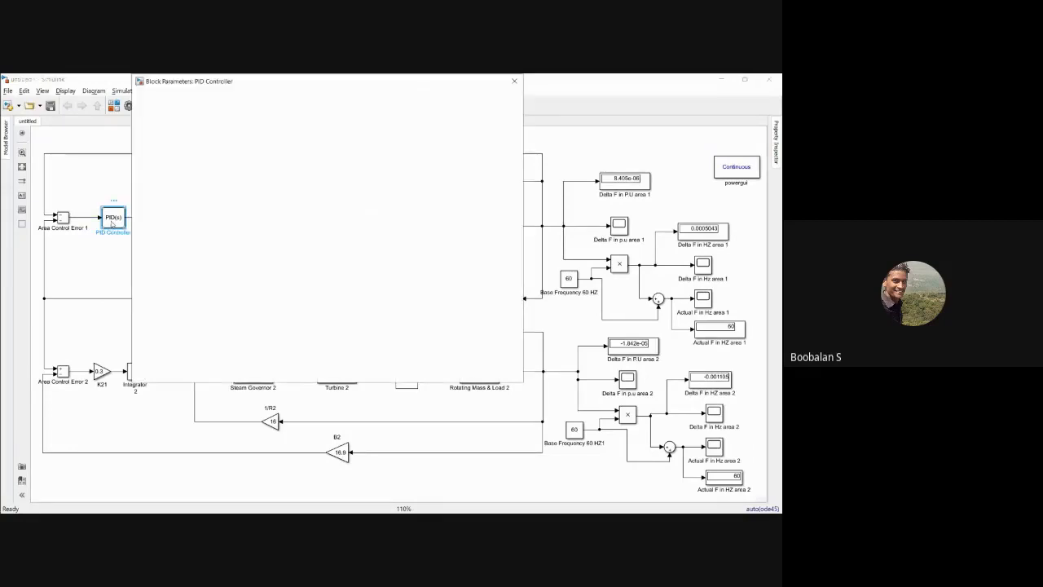
{"action": "left_click", "coordinate": [187, 140]}
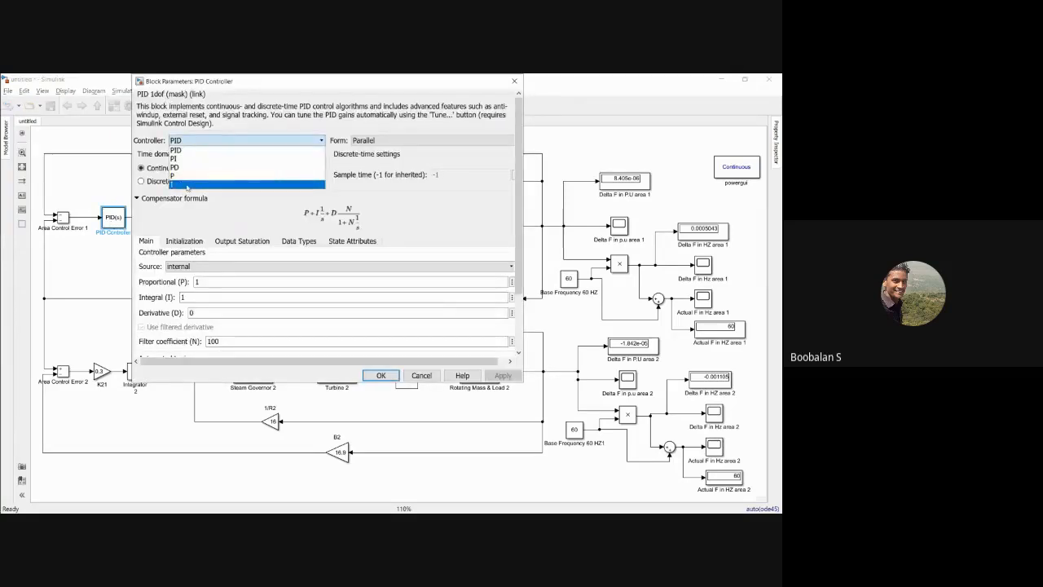
{"action": "left_click", "coordinate": [176, 185]}
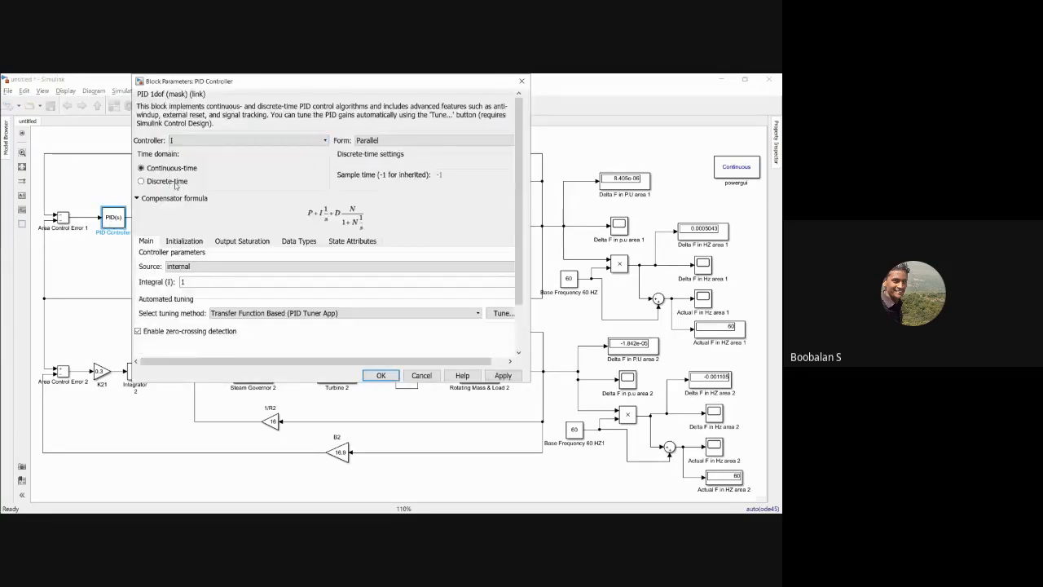
{"action": "double_click", "coordinate": [192, 273]}
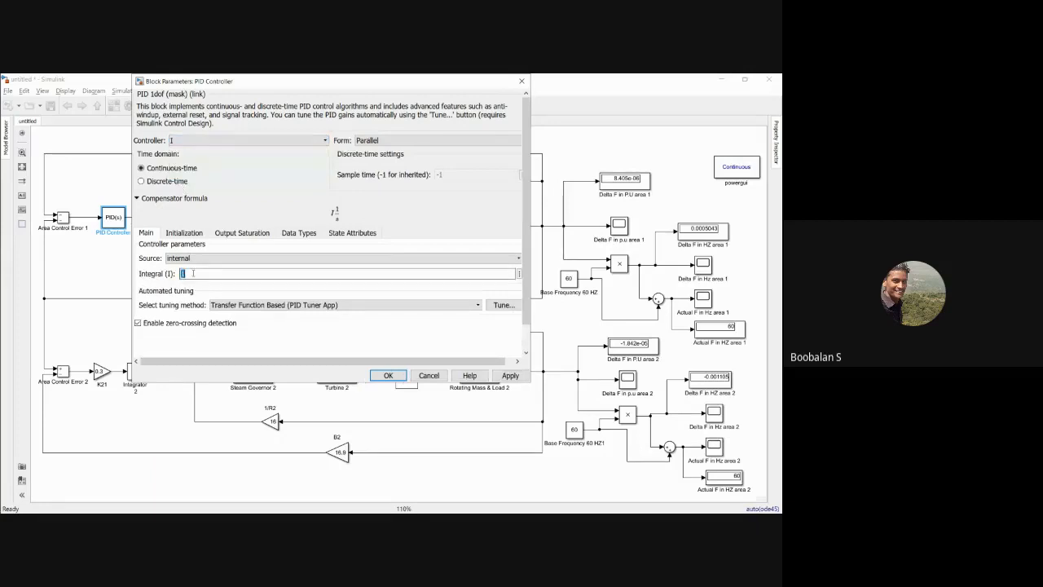
{"action": "type", "text": "0.3"}
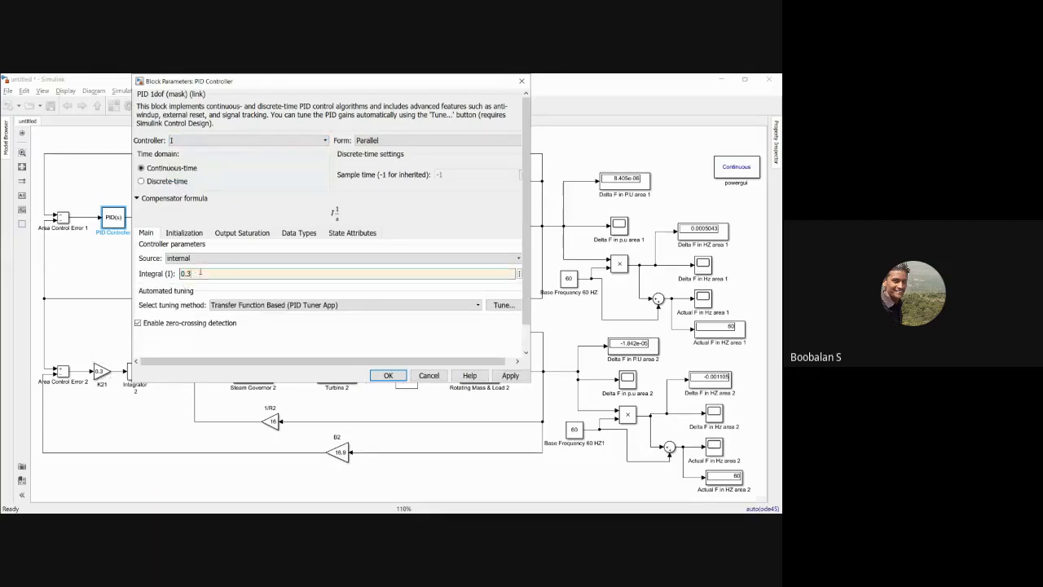
{"action": "left_click", "coordinate": [503, 376]}
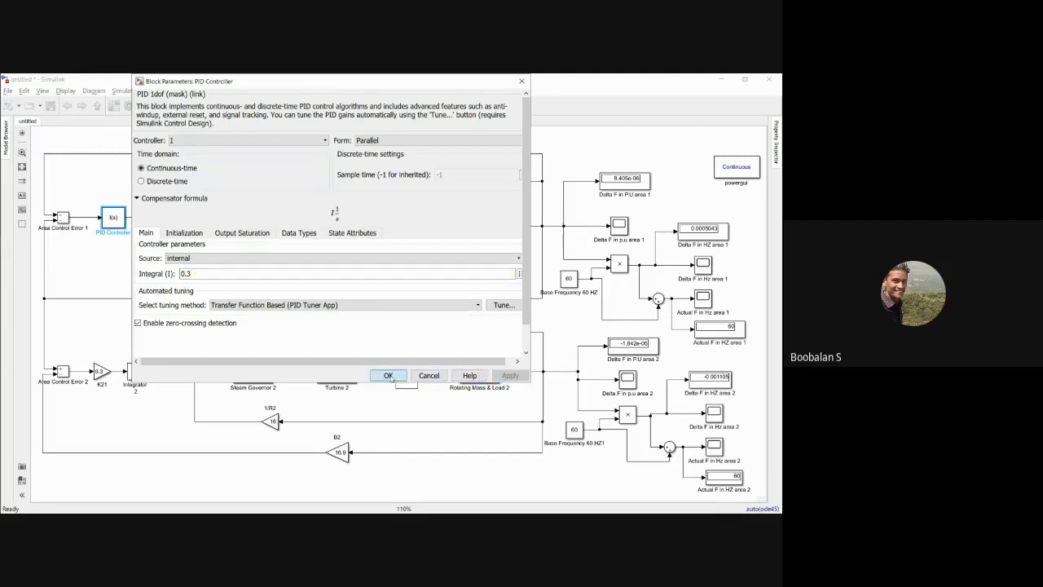
{"action": "left_click", "coordinate": [390, 376]}
Step: Rename the PID Controller block I Controller and shift it slightly closer to Area Control Error 1
{"action": "double_click", "coordinate": [113, 232]}
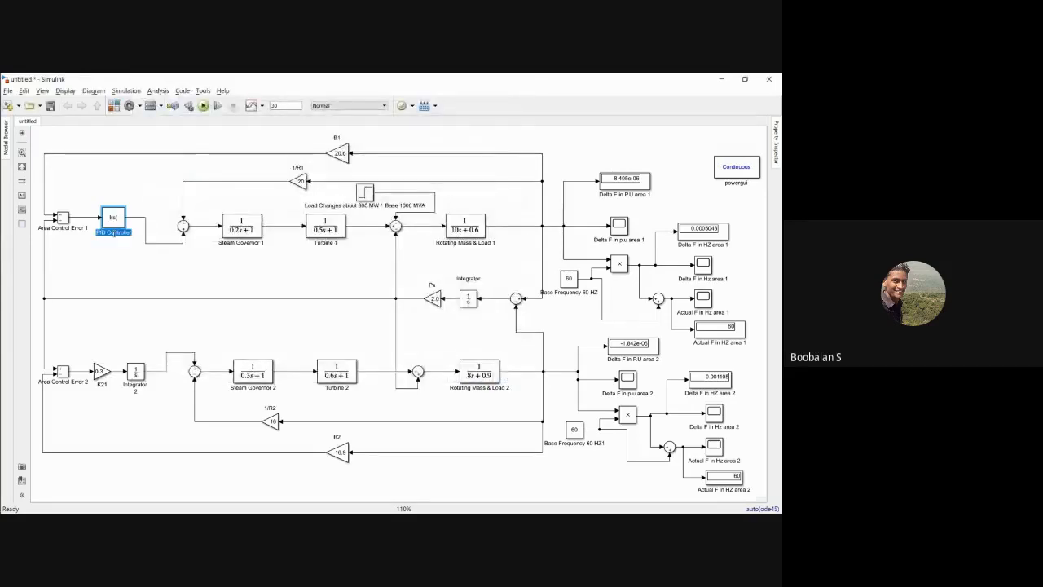
{"action": "key", "text": "Delete"}
{"action": "type", "text": "I Controller"}
{"action": "left_click", "coordinate": [83, 270]}
{"action": "left_click", "coordinate": [114, 217]}
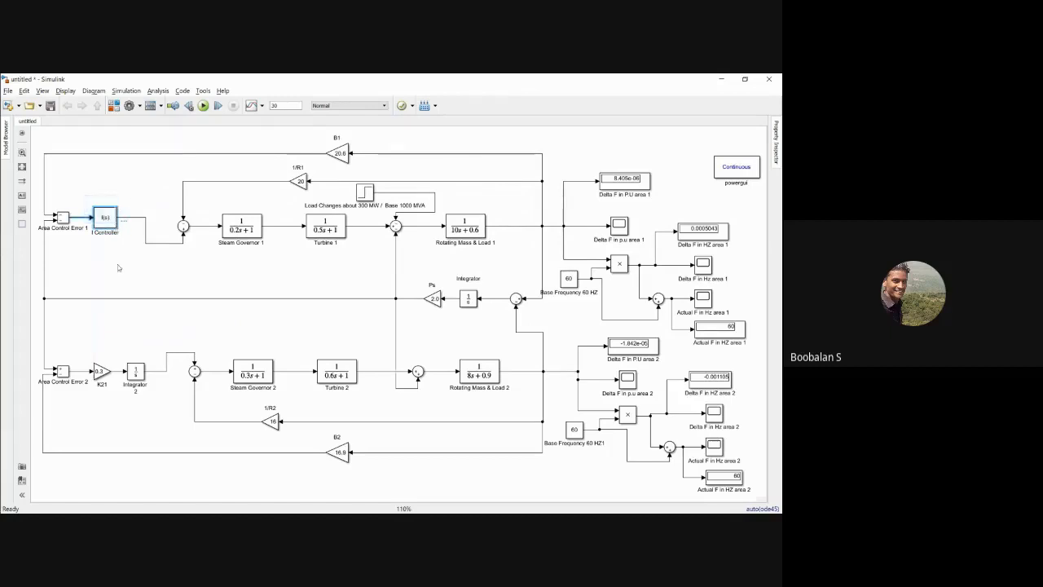
Step: Run the two-area simulation with the I controller in area 1
{"action": "left_click_drag", "start_coordinate": [89, 359], "coordinate": [149, 386]}
{"action": "left_click", "coordinate": [126, 326]}
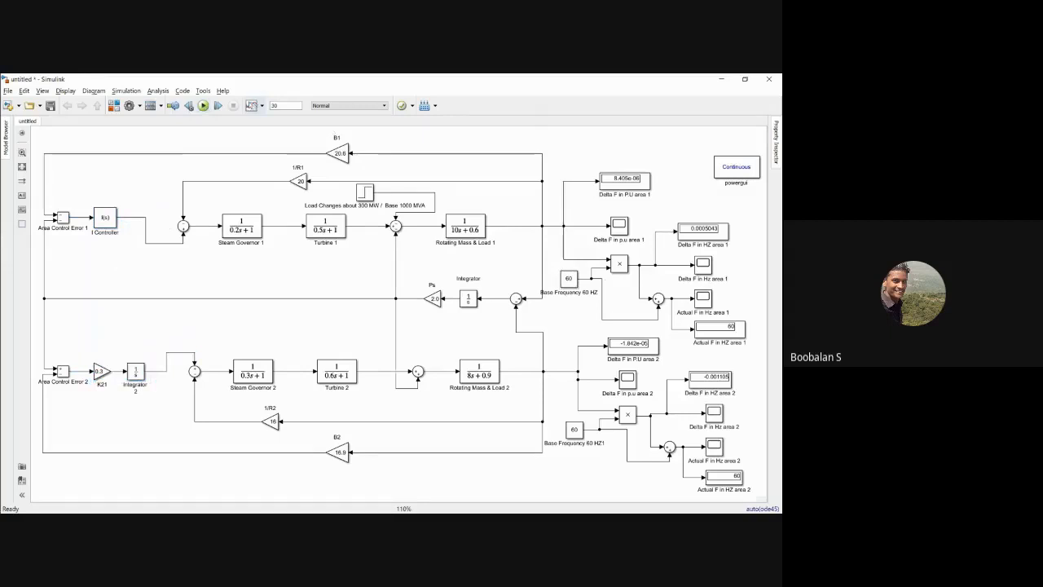
{"action": "left_click", "coordinate": [202, 105]}
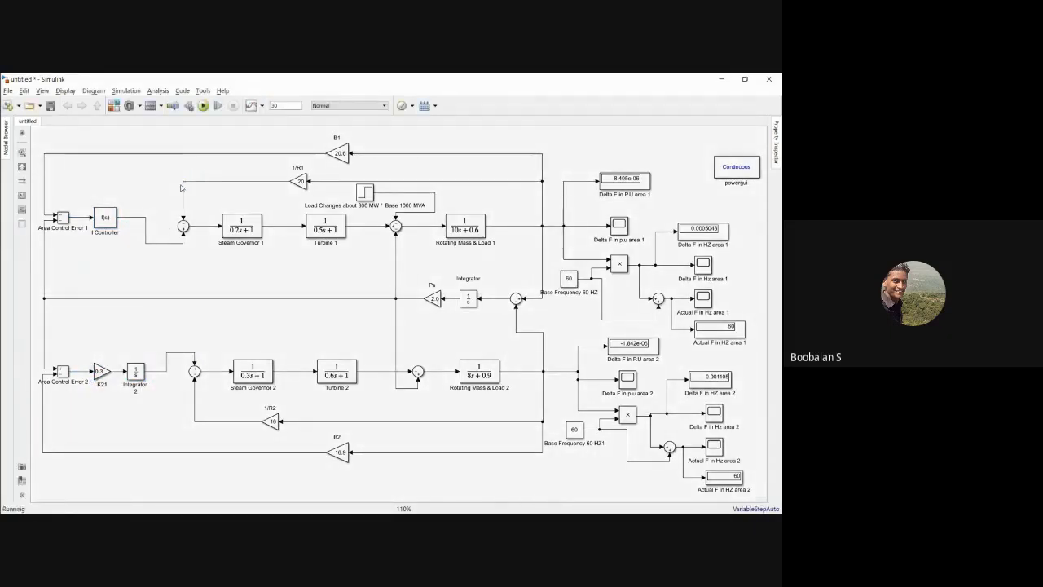
{"action": "left_click", "coordinate": [731, 476]}
Step: Set the numeric display format of the Delta F in P.U area 1 display to long
{"action": "left_click", "coordinate": [628, 179]}
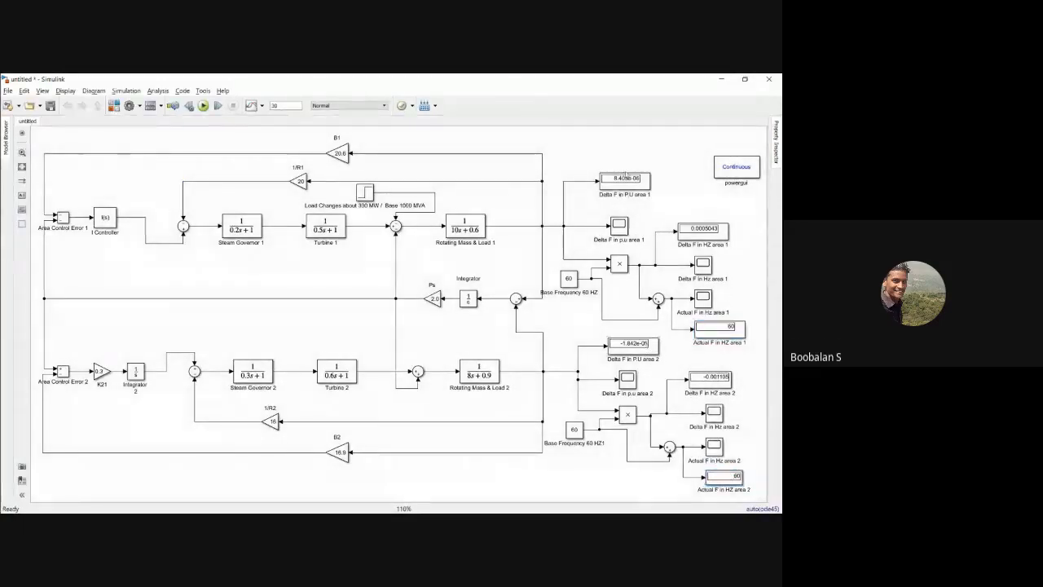
{"action": "right_click", "coordinate": [616, 184]}
{"action": "left_click", "coordinate": [671, 487]}
{"action": "left_click", "coordinate": [493, 181]}
{"action": "left_click", "coordinate": [492, 200]}
{"action": "left_click", "coordinate": [576, 248]}
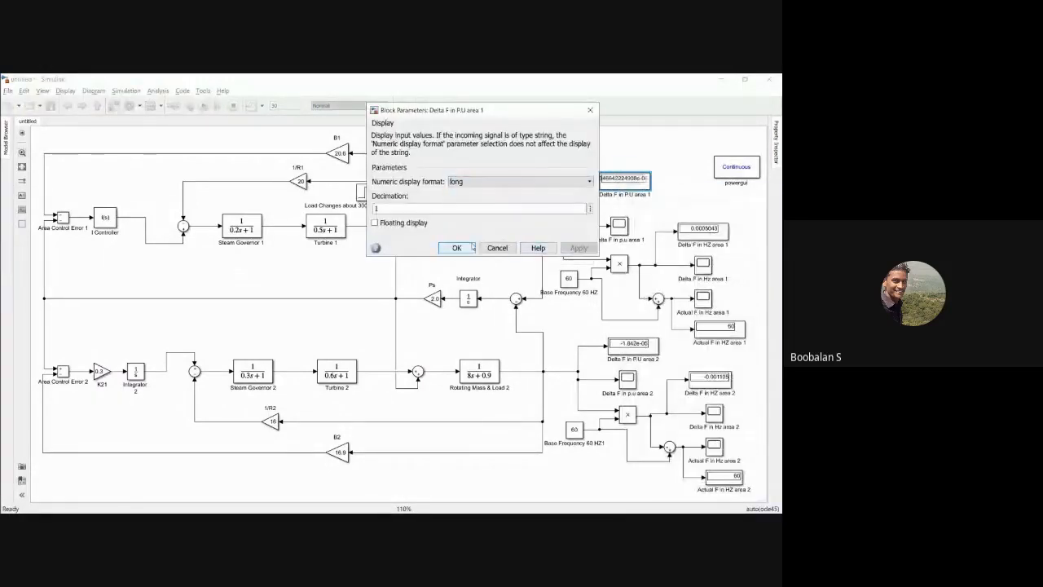
{"action": "left_click", "coordinate": [470, 249]}
Step: Set the numeric display format of the Delta F in P.U area 2 display to long
{"action": "left_click", "coordinate": [624, 350]}
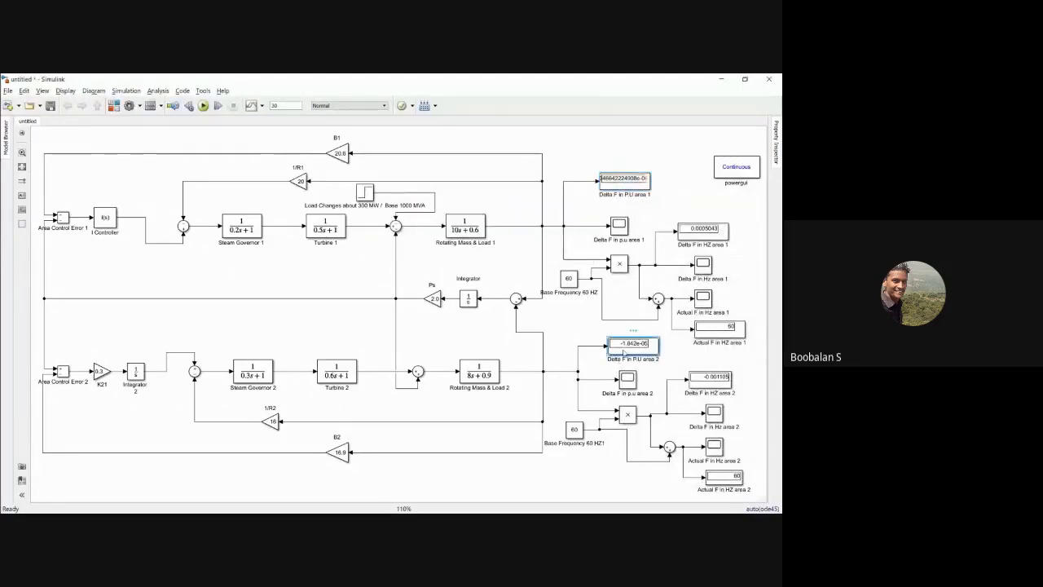
{"action": "double_click", "coordinate": [624, 352]}
{"action": "left_click", "coordinate": [488, 346]}
{"action": "left_click", "coordinate": [468, 358]}
{"action": "left_click", "coordinate": [585, 413]}
{"action": "left_click", "coordinate": [465, 412]}
Step: Widen both Delta F in P.U displays to fit their full values, and recheck the area 1 display's format
{"action": "left_click", "coordinate": [646, 186]}
{"action": "left_click_drag", "start_coordinate": [647, 188], "coordinate": [670, 193]}
{"action": "left_click", "coordinate": [657, 353]}
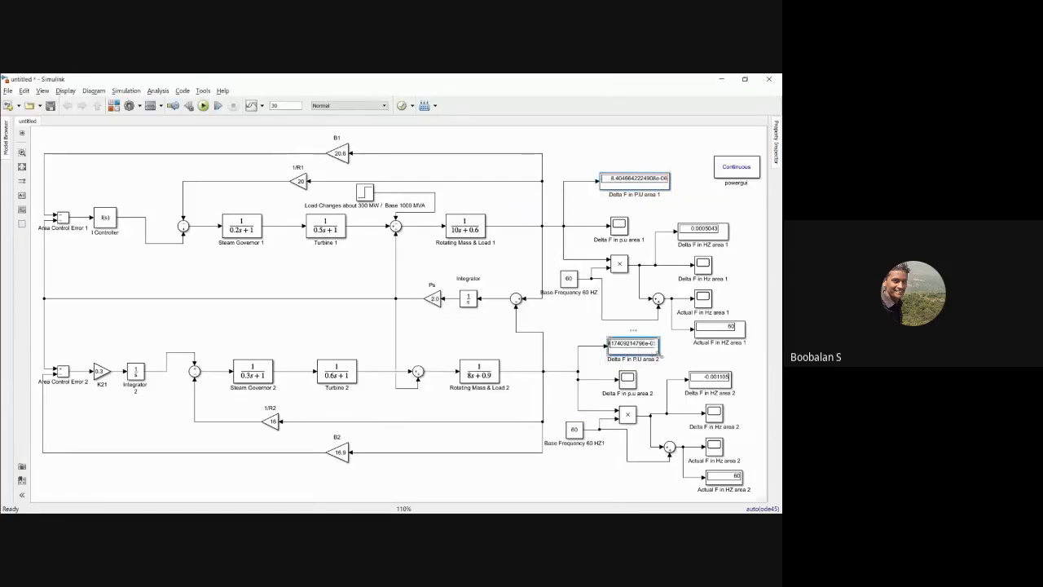
{"action": "left_click_drag", "start_coordinate": [660, 354], "coordinate": [685, 355]}
{"action": "left_click", "coordinate": [683, 355]}
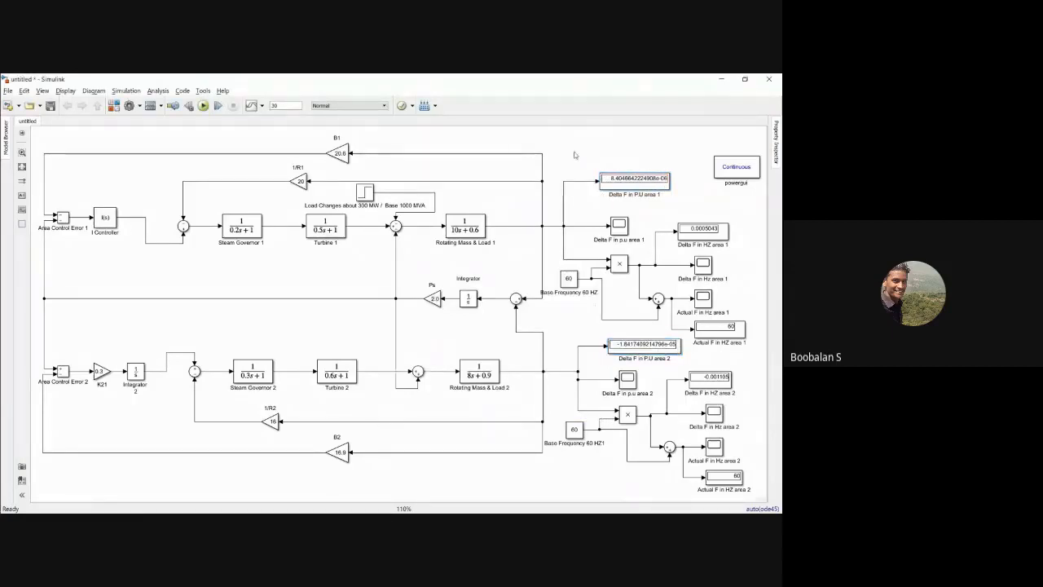
{"action": "left_click", "coordinate": [641, 181]}
{"action": "double_click", "coordinate": [642, 182]}
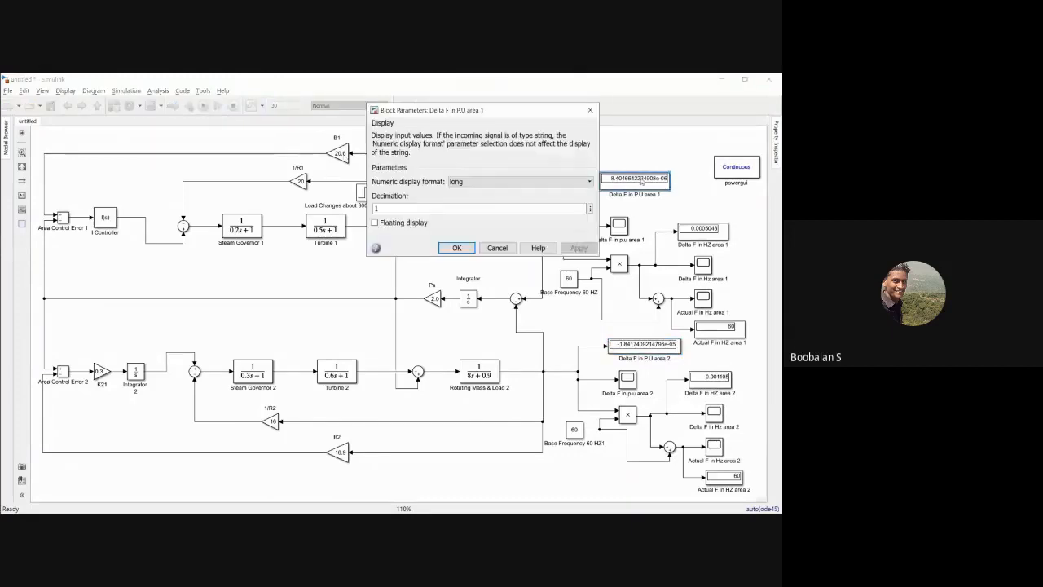
{"action": "left_click", "coordinate": [459, 246]}
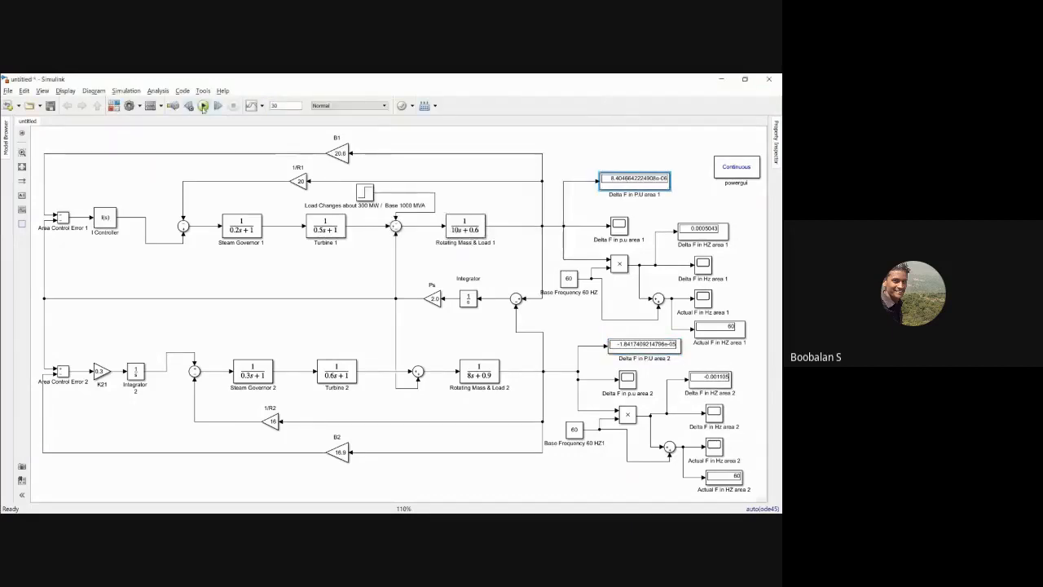
Step: Rerun the two-area simulation and check the actual frequency, Delta F in HZ area 2 and both Delta F in P.U displays
{"action": "left_click", "coordinate": [202, 105]}
{"action": "left_click", "coordinate": [707, 330]}
{"action": "left_click", "coordinate": [732, 480]}
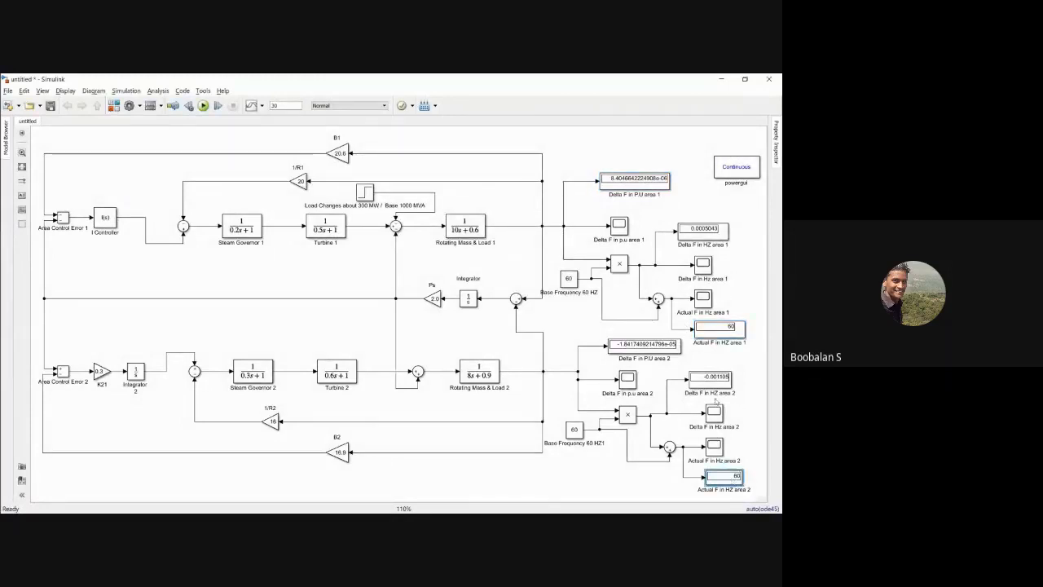
{"action": "left_click", "coordinate": [717, 381]}
{"action": "left_click", "coordinate": [636, 191]}
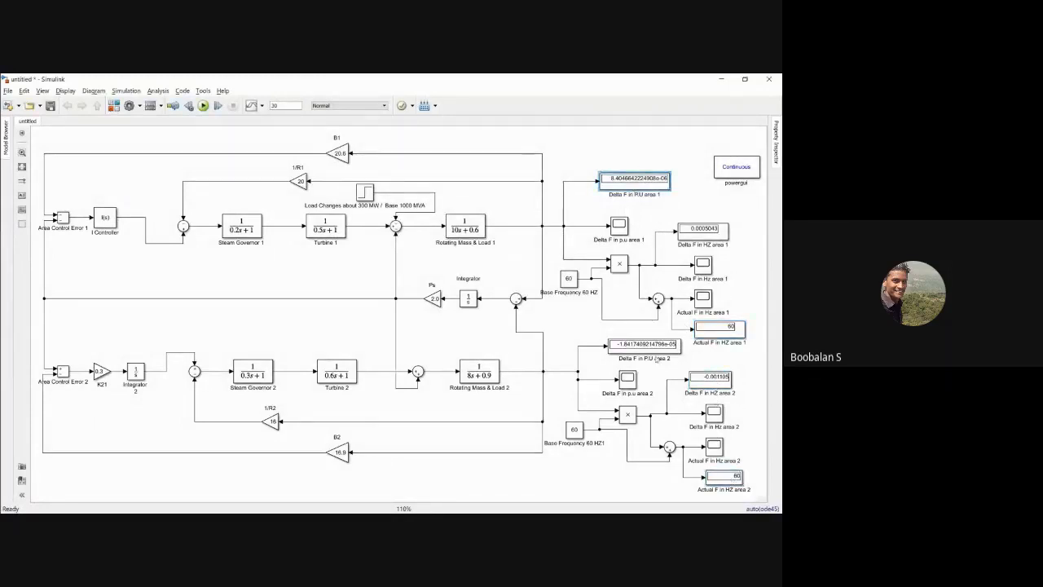
{"action": "left_click", "coordinate": [649, 349]}
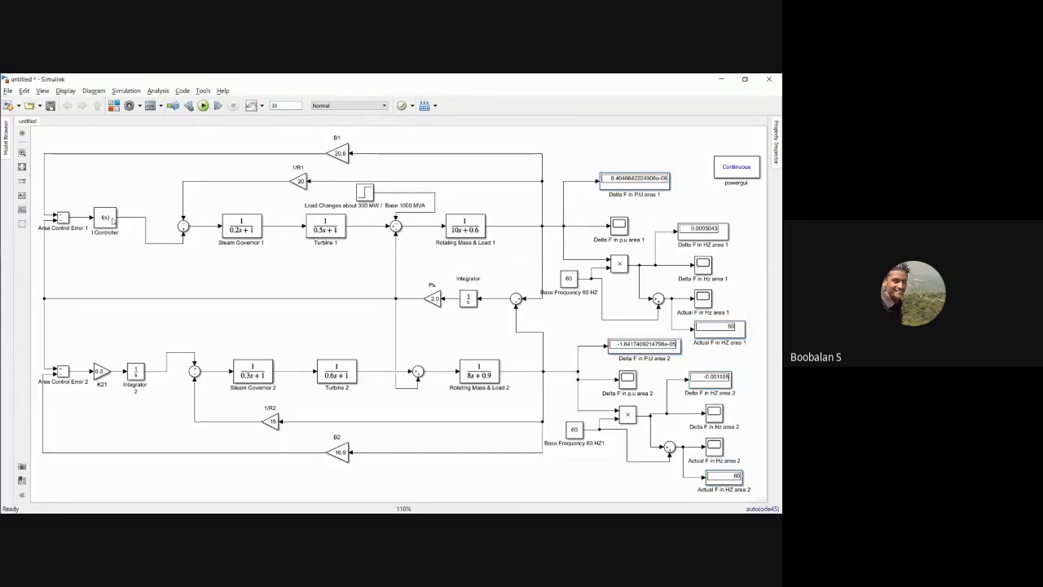
Step: Compare the I Controller section of area 1 with the K21 gain and integrator section of area 2
{"action": "left_click_drag", "start_coordinate": [58, 205], "coordinate": [121, 236]}
{"action": "left_click", "coordinate": [141, 286]}
{"action": "left_click_drag", "start_coordinate": [86, 347], "coordinate": [151, 382]}
{"action": "left_click", "coordinate": [118, 293]}
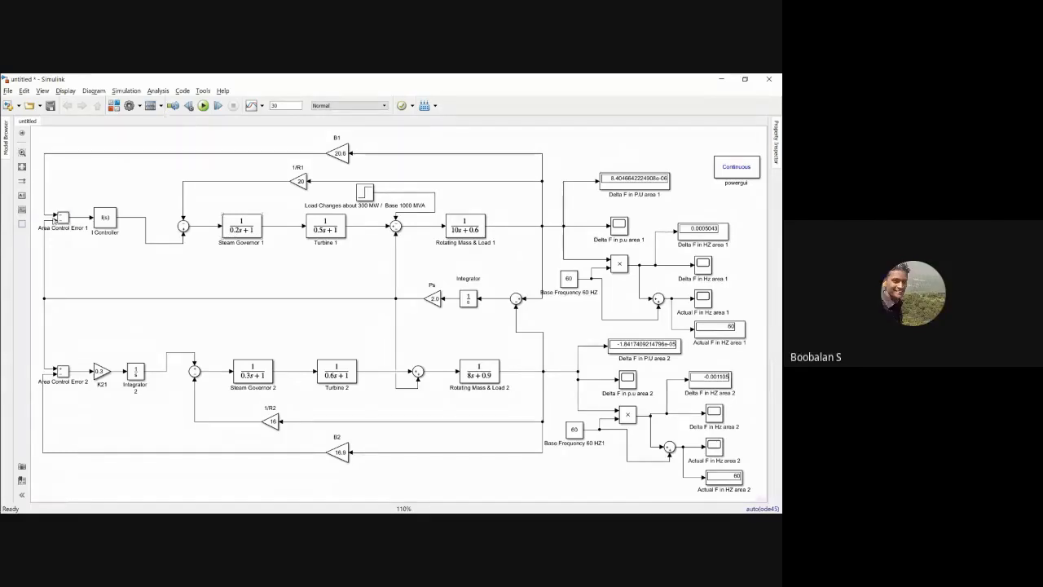
{"action": "left_click_drag", "start_coordinate": [51, 198], "coordinate": [121, 244]}
{"action": "left_click", "coordinate": [124, 250]}
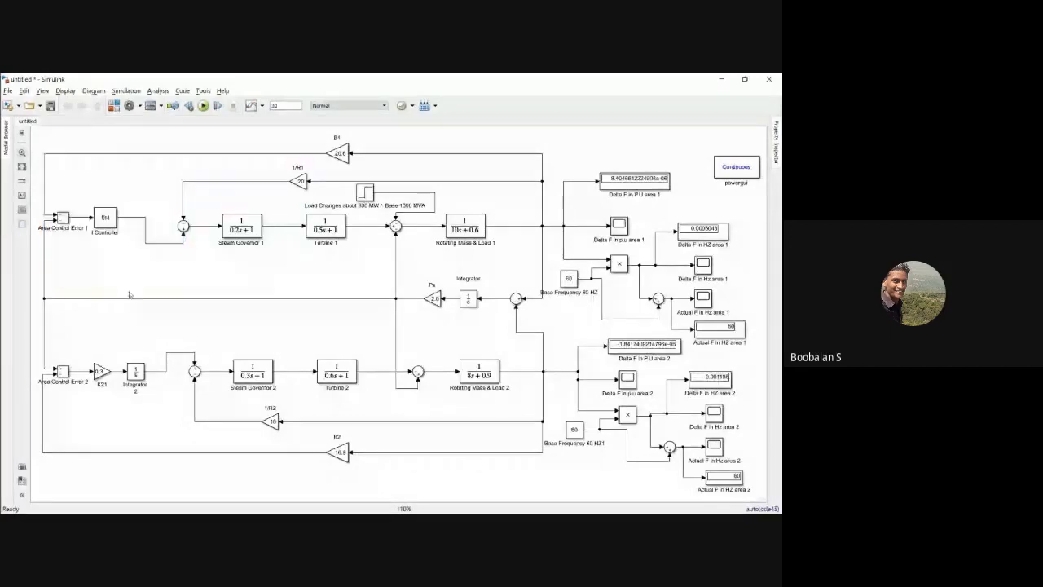
{"action": "left_click_drag", "start_coordinate": [54, 346], "coordinate": [151, 391]}
{"action": "left_click", "coordinate": [128, 331]}
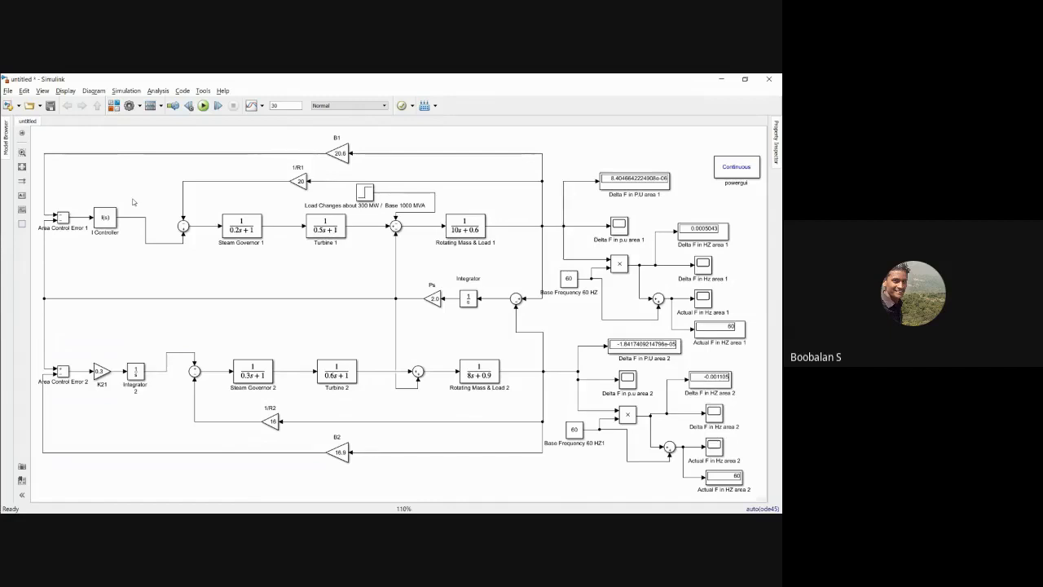
Step: Check the load step block's parameters and change the load in its name to 187.5 MW
{"action": "double_click", "coordinate": [364, 193]}
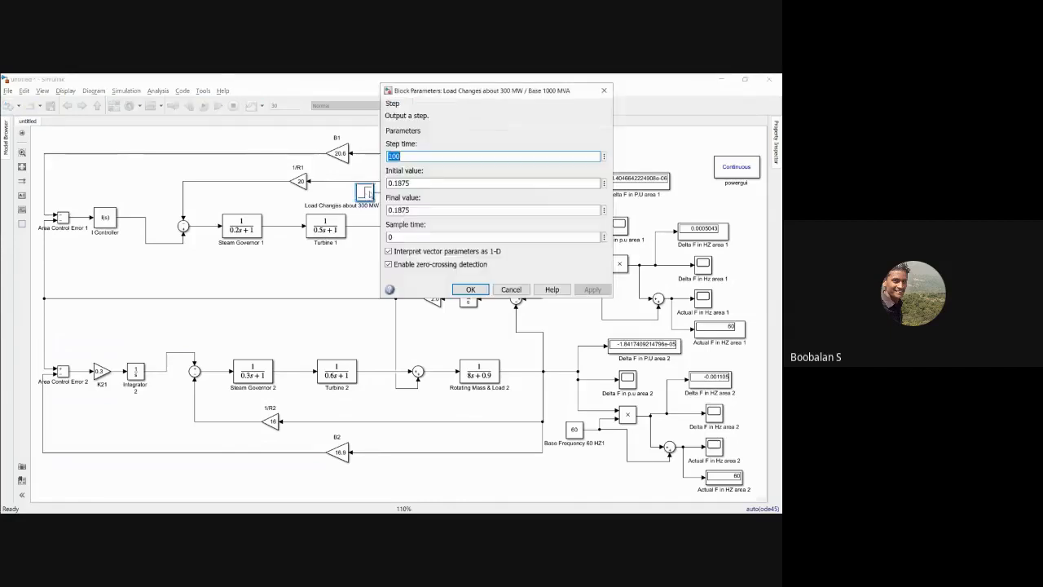
{"action": "left_click", "coordinate": [472, 292]}
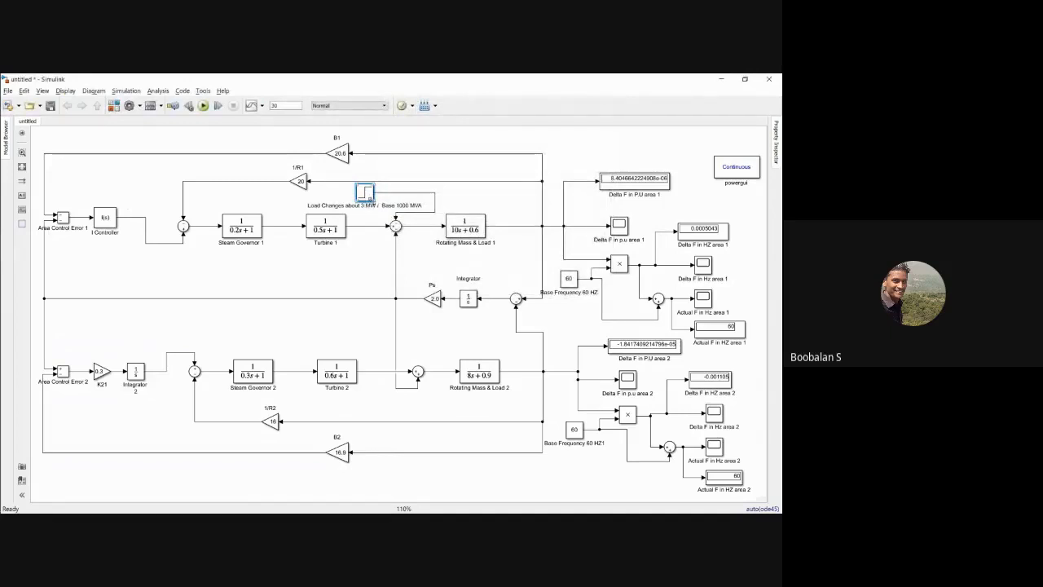
{"action": "key", "text": "BackSpace"}
{"action": "type", "text": "187"}
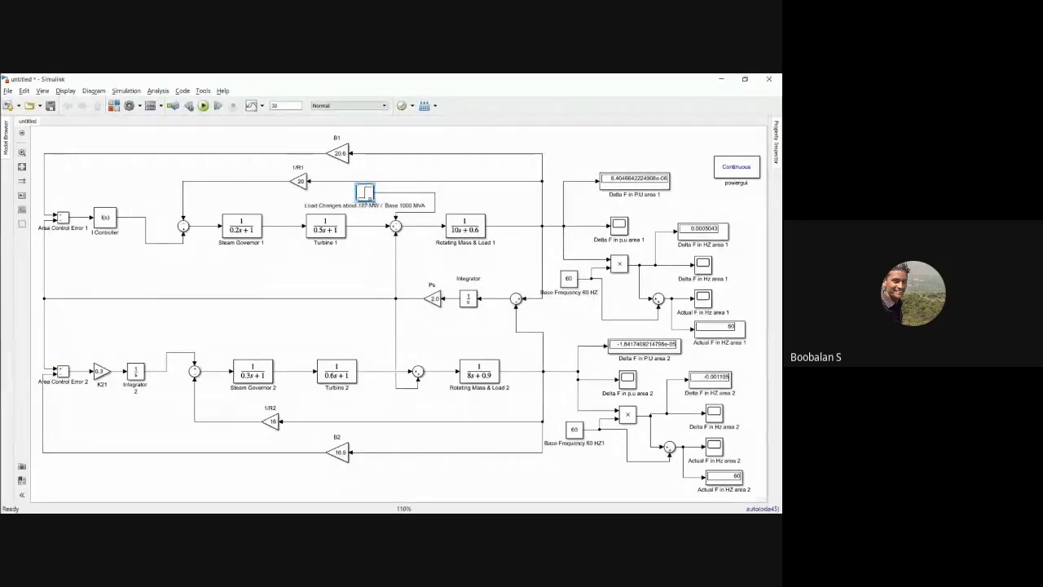
{"action": "type", "text": ".5"}
{"action": "left_click", "coordinate": [372, 312]}
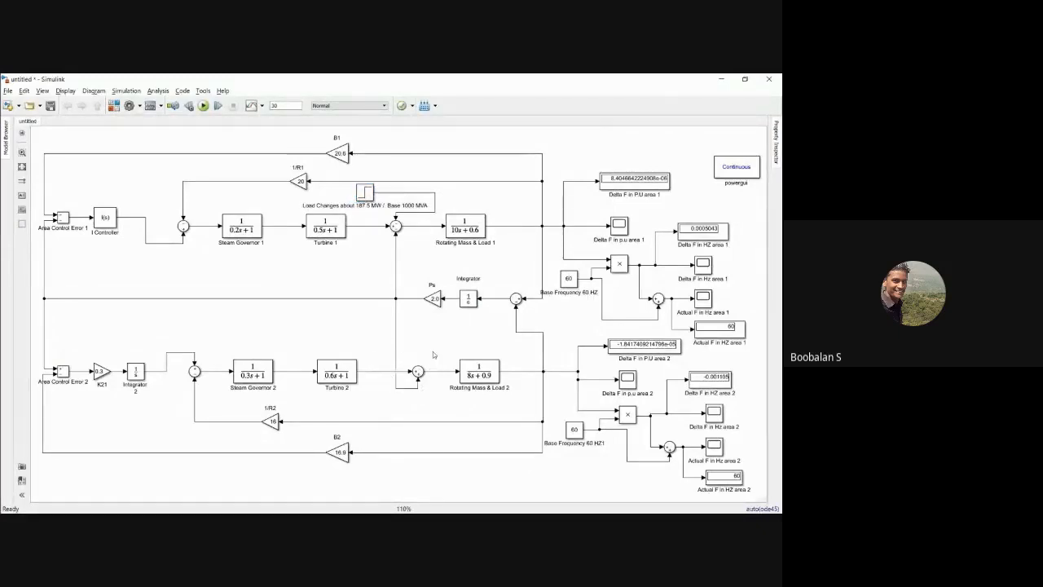
Step: Examine the area 2 loop with its steam governor, turbine, rotating mass and load, 1/R2 and B2 blocks
{"action": "left_click_drag", "start_coordinate": [203, 337], "coordinate": [494, 457]}
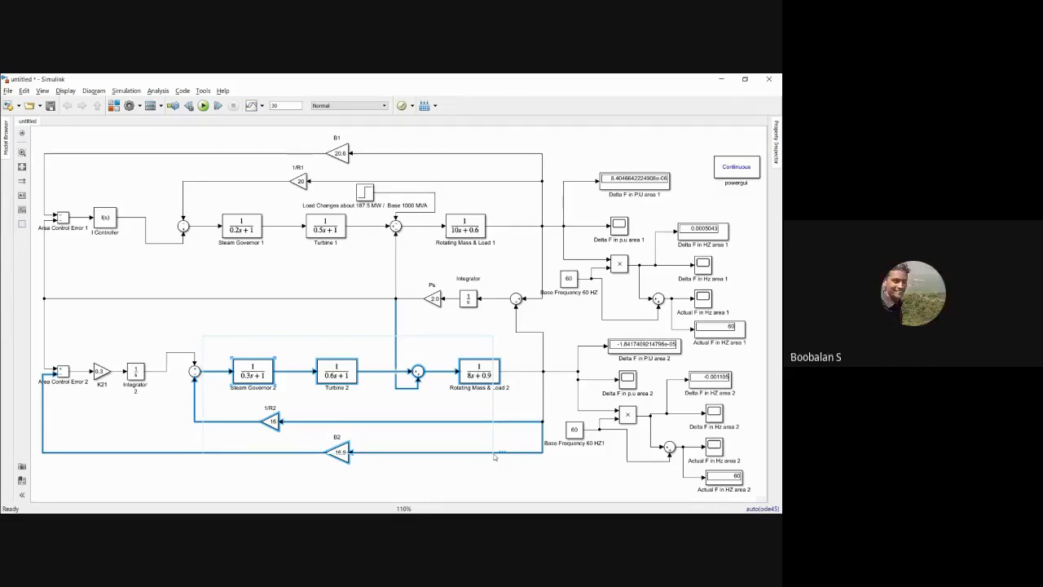
Step: Add a third input to the area 2 sum junction between Turbine 2 and Rotating Mass & Load 2
{"action": "left_click", "coordinate": [493, 456]}
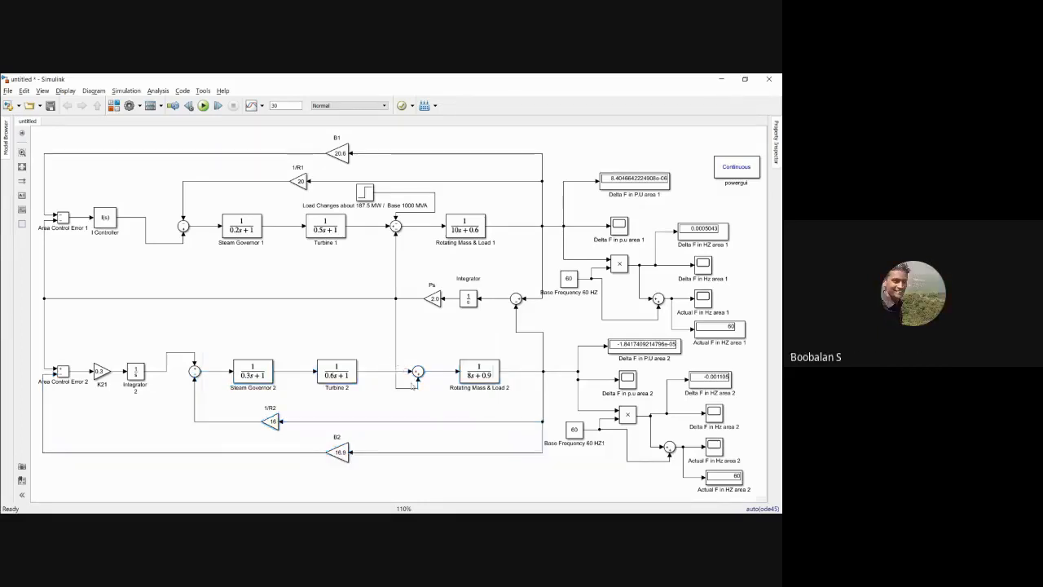
{"action": "double_click", "coordinate": [419, 371]}
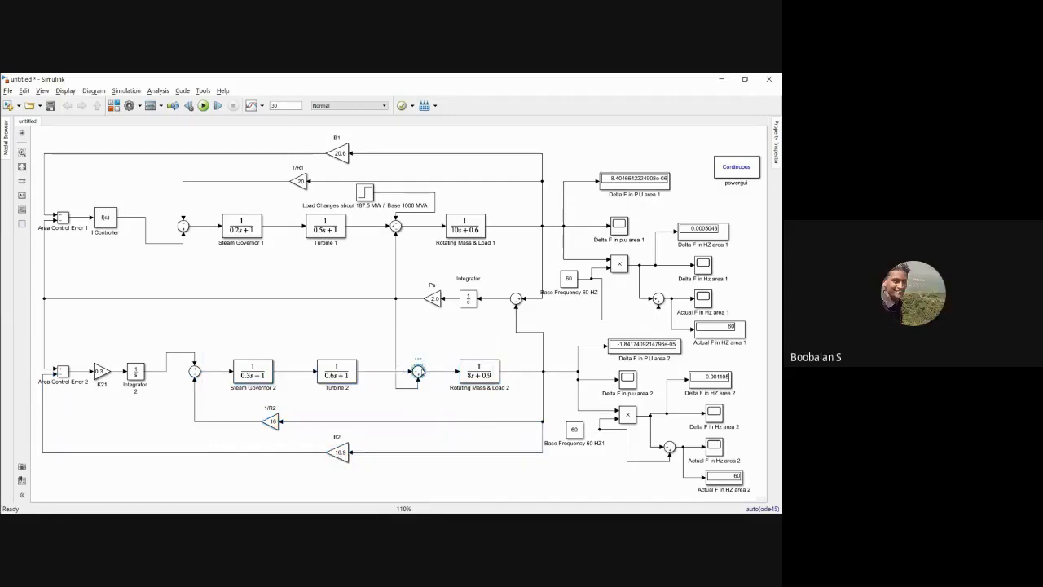
{"action": "double_click", "coordinate": [453, 383]}
{"action": "left_click", "coordinate": [462, 385]}
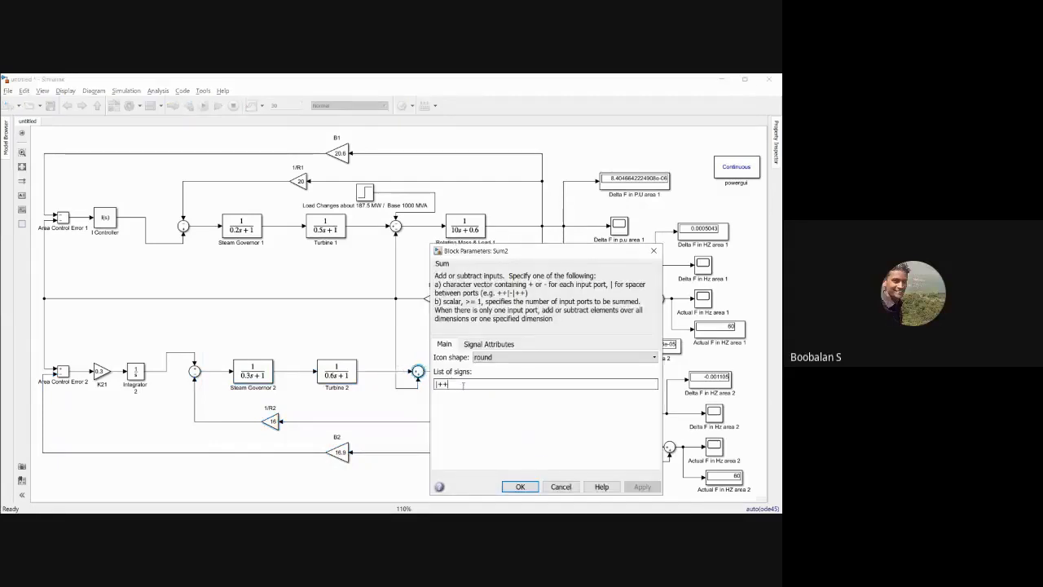
{"action": "type", "text": "+"}
{"action": "key", "text": "BackSpace"}
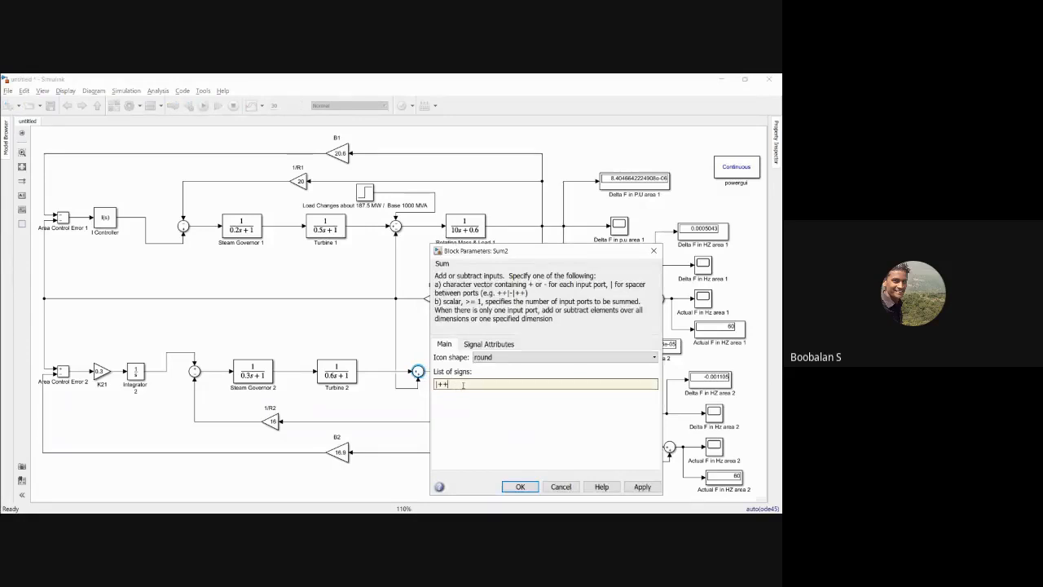
{"action": "key", "text": "Return"}
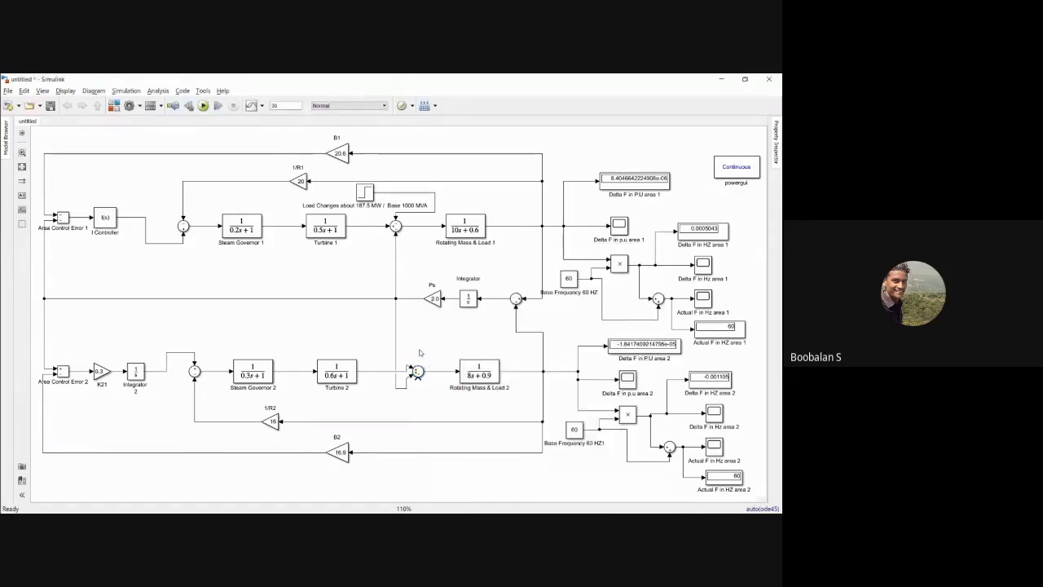
Step: Copy the load step block into area 2 below Turbine 2 and change the load in the copy's name to 250 MW
{"action": "left_click_drag", "start_coordinate": [369, 196], "coordinate": [371, 403]}
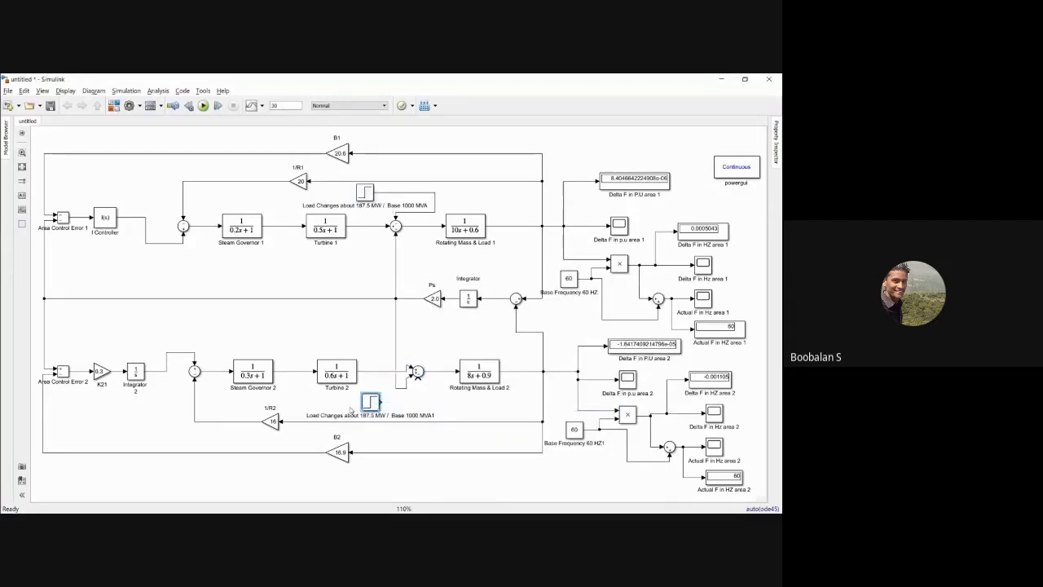
{"action": "left_click", "coordinate": [373, 416]}
{"action": "key", "text": "BackSpace"}
{"action": "key", "text": "BackSpace"}
{"action": "key", "text": "BackSpace"}
{"action": "key", "text": "BackSpace"}
{"action": "key", "text": "BackSpace"}
{"action": "type", "text": "250"}
{"action": "left_click", "coordinate": [443, 408]}
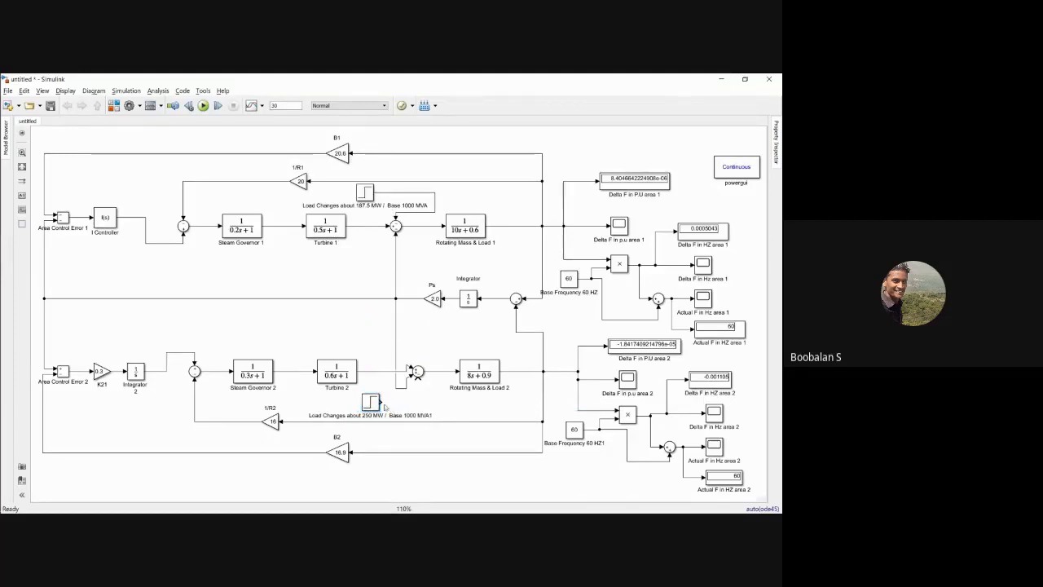
Step: Connect the 250 MW load step to the area 2 sum junction and set its initial and final values to 0.25
{"action": "left_click_drag", "start_coordinate": [380, 402], "coordinate": [417, 379]}
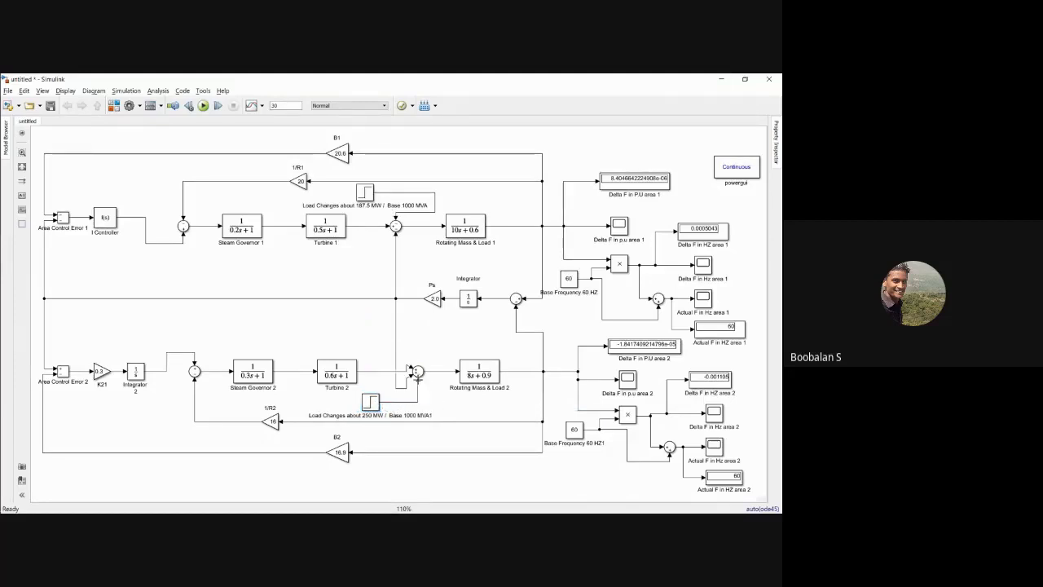
{"action": "double_click", "coordinate": [371, 402]}
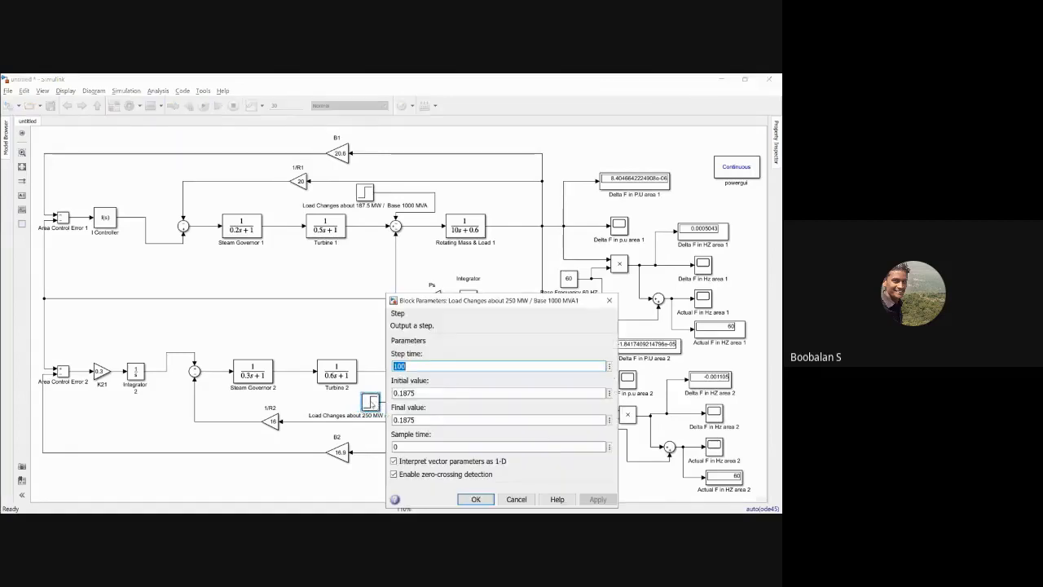
{"action": "double_click", "coordinate": [419, 392]}
{"action": "type", "text": "0.25"}
{"action": "double_click", "coordinate": [411, 421]}
{"action": "type", "text": "0.25"}
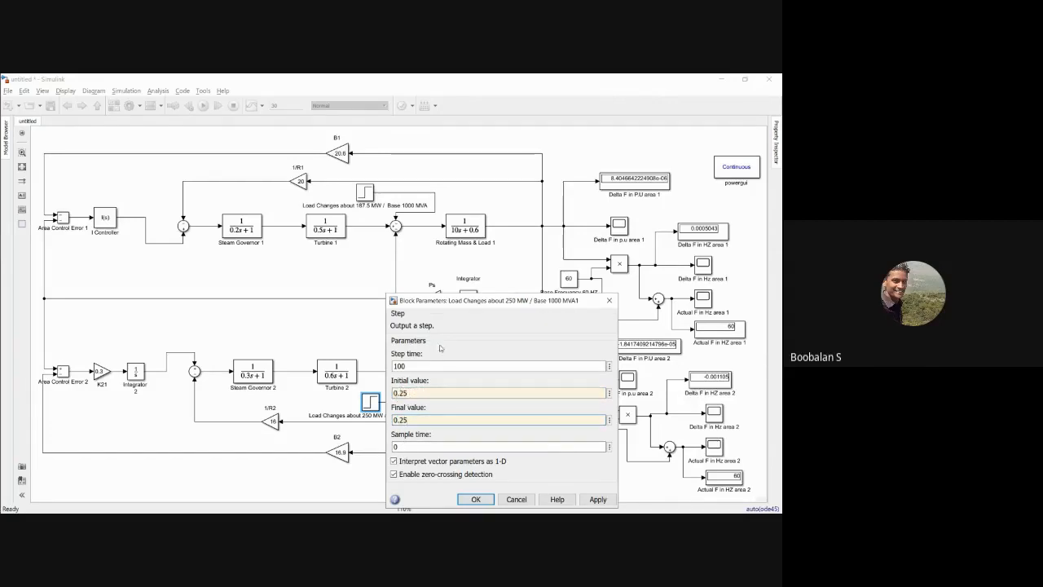
{"action": "left_click", "coordinate": [598, 499]}
{"action": "left_click", "coordinate": [479, 499]}
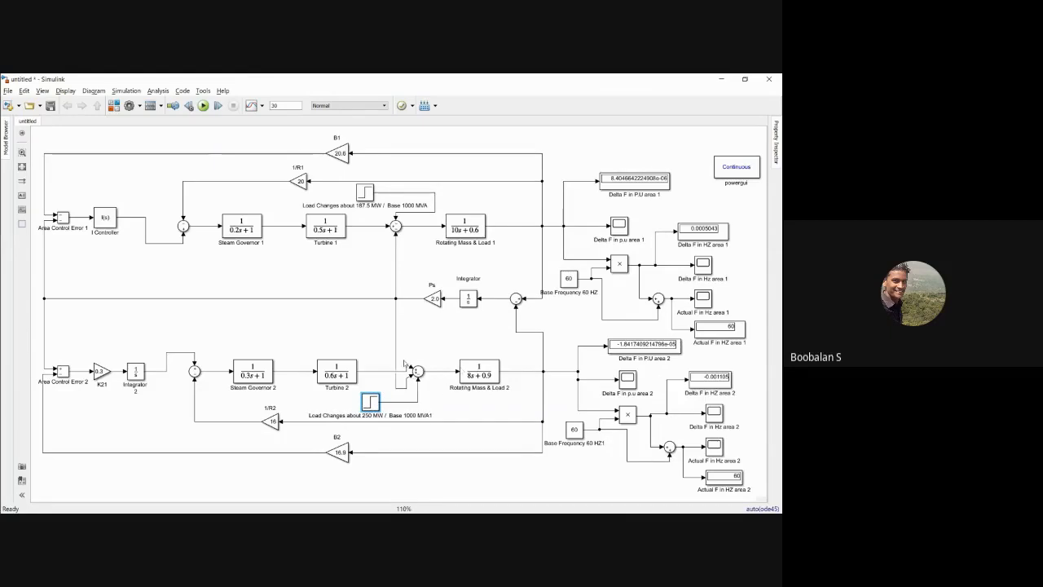
Step: Rerun the two-area simulation with load steps acting in both areas
{"action": "left_click_drag", "start_coordinate": [219, 349], "coordinate": [515, 401]}
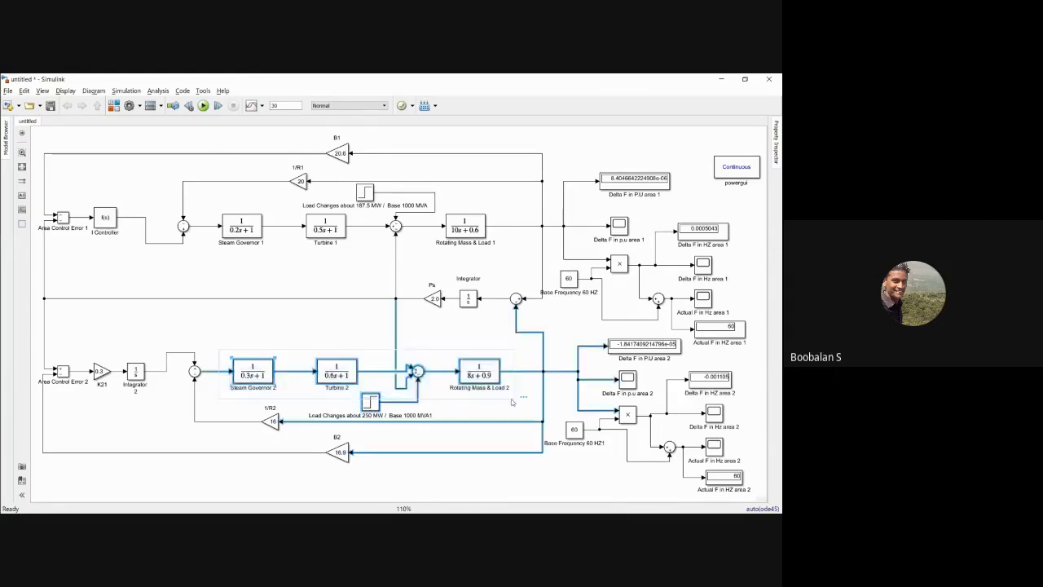
{"action": "left_click", "coordinate": [322, 324]}
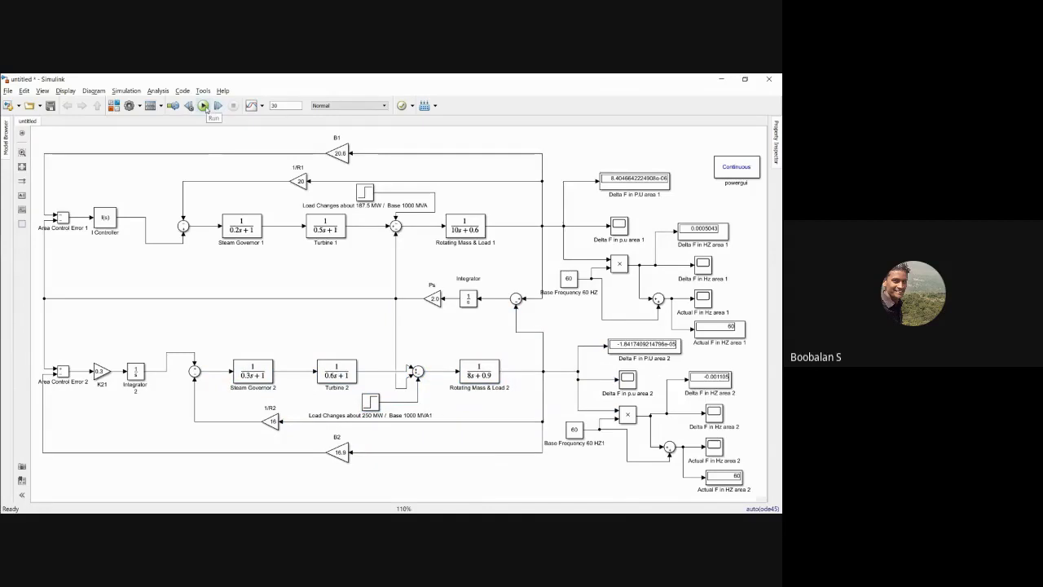
{"action": "left_click", "coordinate": [204, 106]}
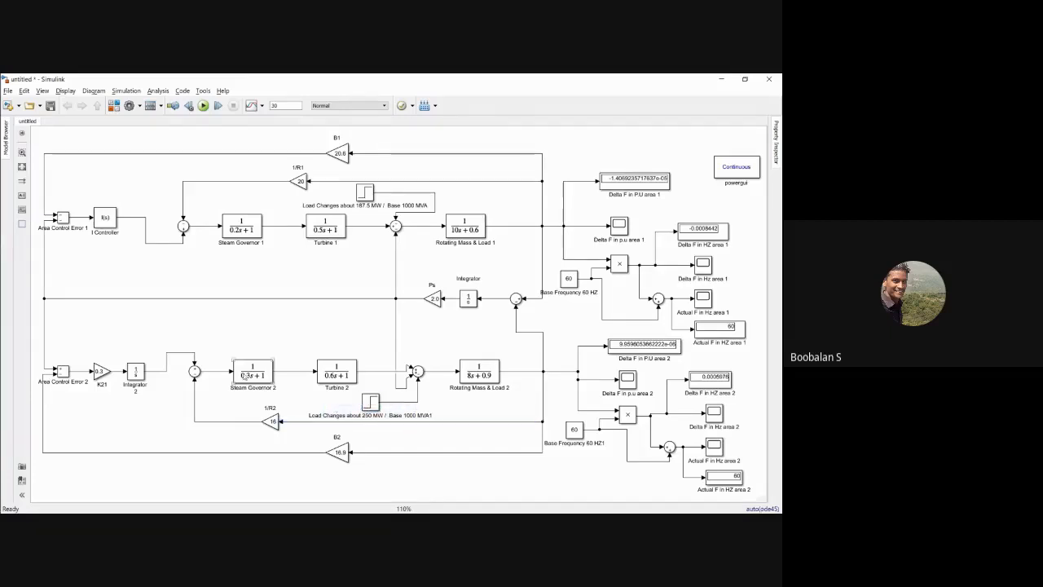
Step: Examine the area 2 forward path and its control section with Area Control Error 2, K21 gain and Integrator 2
{"action": "left_click_drag", "start_coordinate": [213, 343], "coordinate": [505, 423]}
{"action": "left_click", "coordinate": [426, 328]}
{"action": "left_click_drag", "start_coordinate": [51, 349], "coordinate": [151, 401]}
{"action": "left_click", "coordinate": [105, 330]}
{"action": "left_click_drag", "start_coordinate": [58, 341], "coordinate": [147, 389]}
{"action": "left_click", "coordinate": [304, 336]}
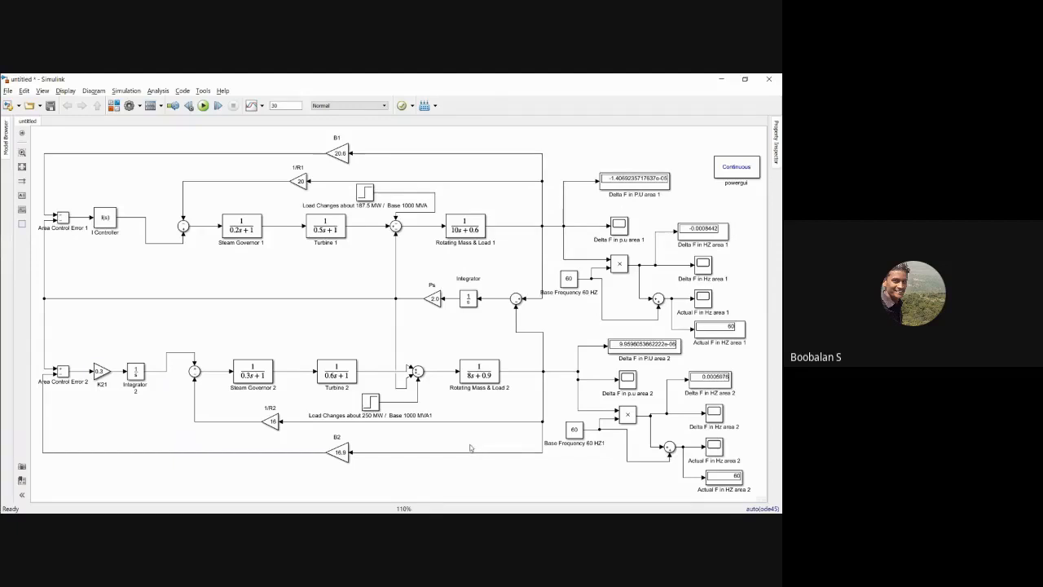
{"action": "left_click_drag", "start_coordinate": [72, 348], "coordinate": [155, 402]}
{"action": "left_click", "coordinate": [125, 315]}
{"action": "left_click_drag", "start_coordinate": [95, 361], "coordinate": [147, 399]}
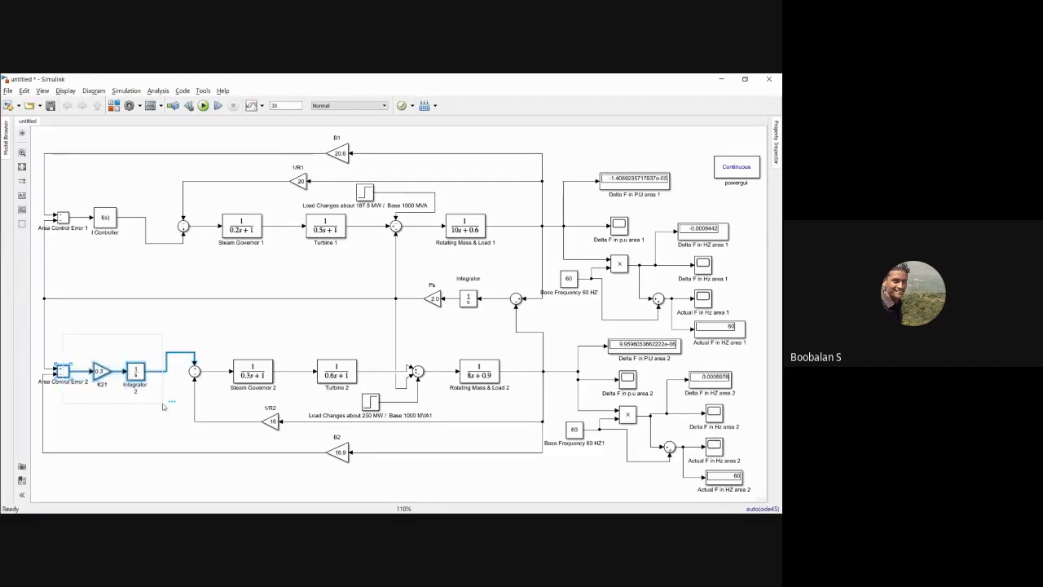
Step: Trace the area 2 output signal through B2, Steam Governor 2 and Turbine 2 to the 250 MW load step
{"action": "left_click", "coordinate": [507, 371]}
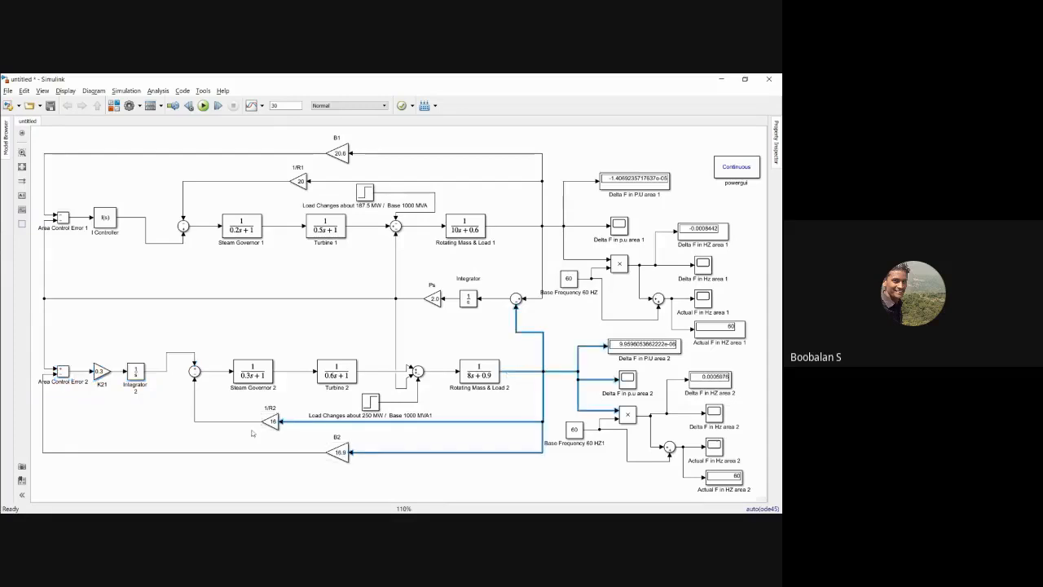
{"action": "left_click", "coordinate": [341, 453]}
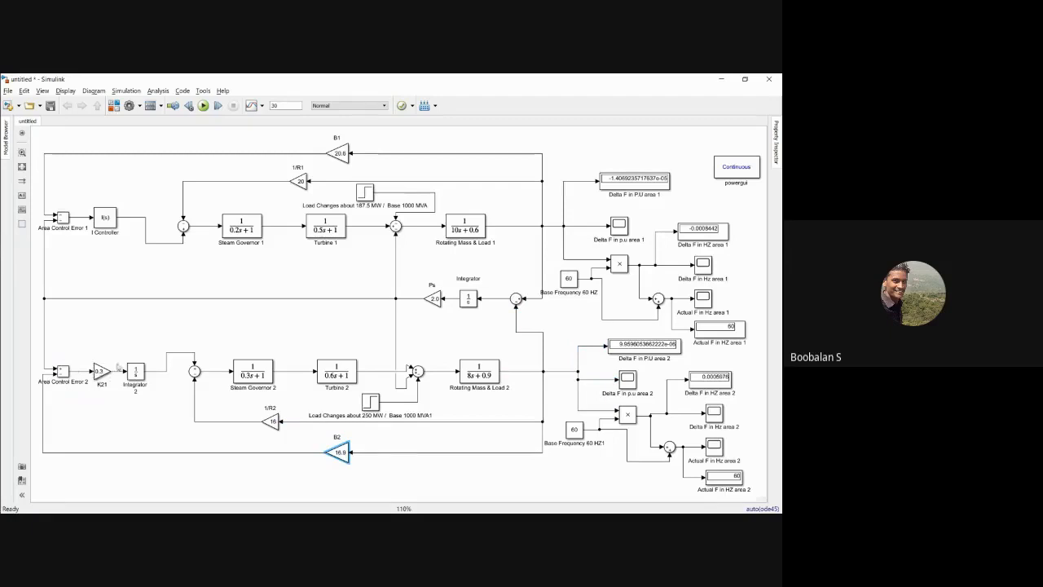
{"action": "left_click", "coordinate": [237, 375]}
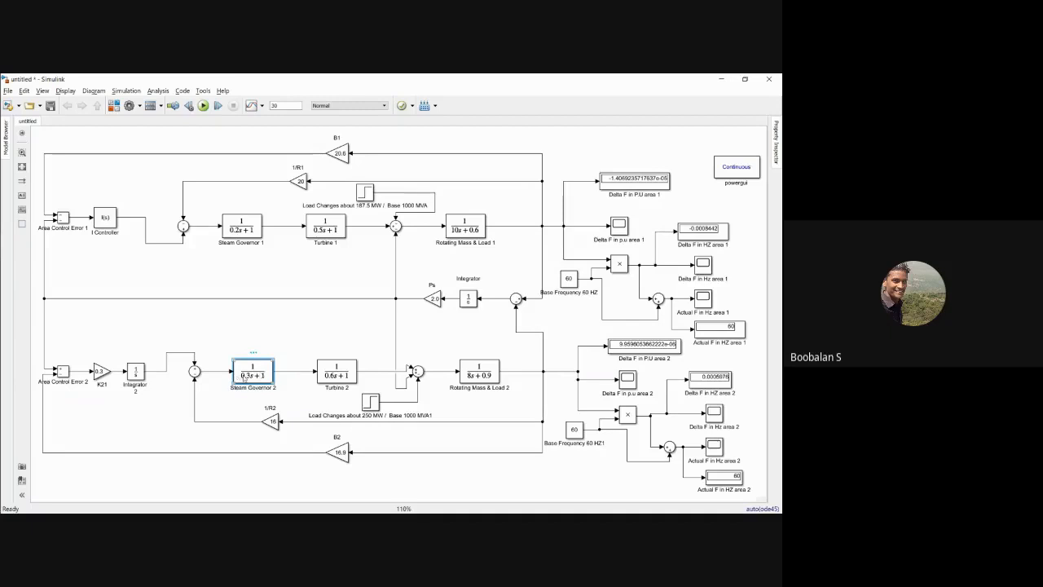
{"action": "left_click", "coordinate": [329, 374]}
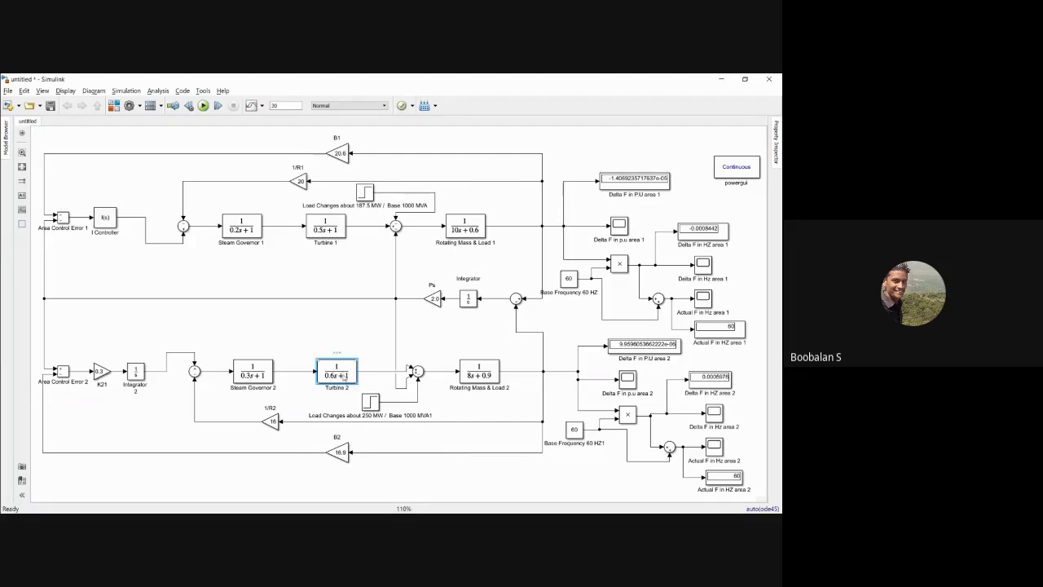
{"action": "left_click", "coordinate": [495, 376]}
{"action": "left_click", "coordinate": [372, 403]}
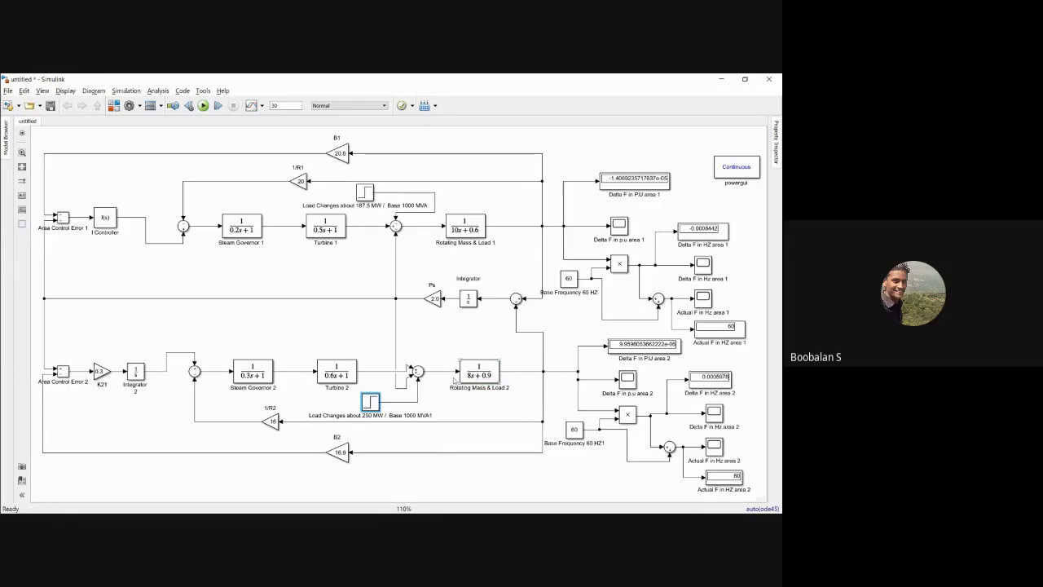
{"action": "left_click", "coordinate": [335, 373]}
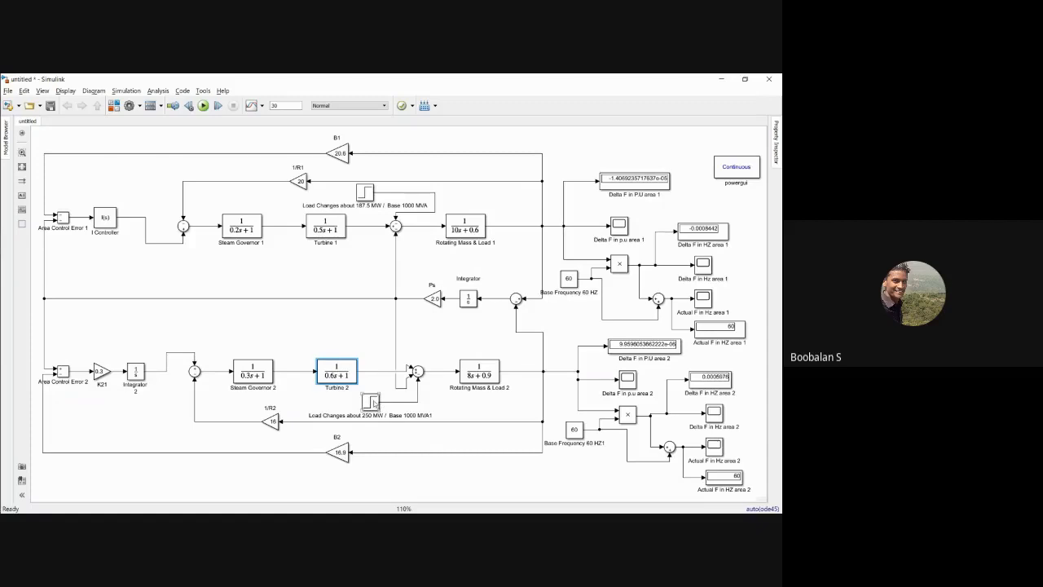
{"action": "left_click", "coordinate": [371, 401]}
{"action": "left_click", "coordinate": [341, 375]}
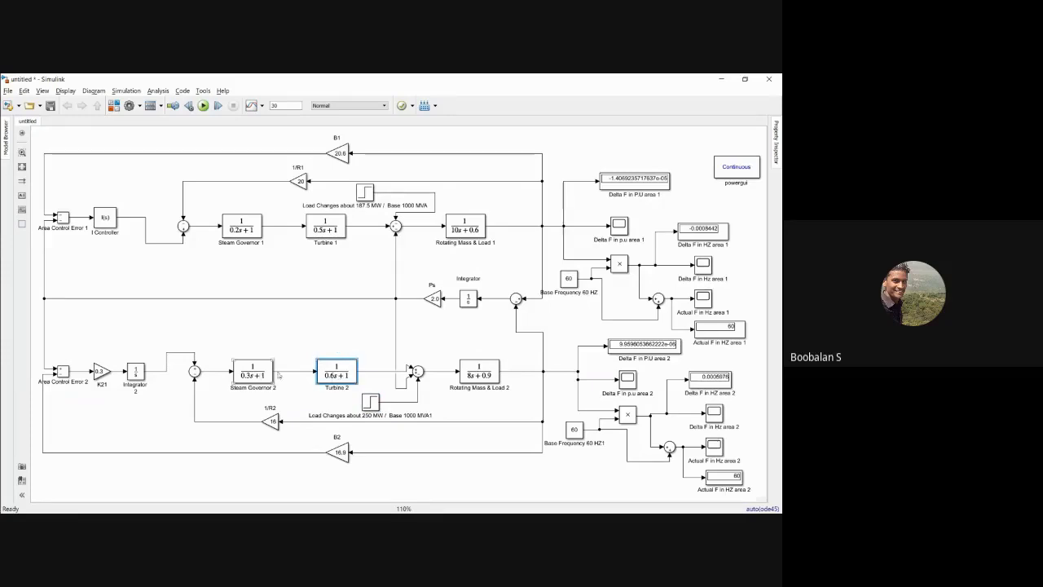
{"action": "left_click", "coordinate": [249, 372]}
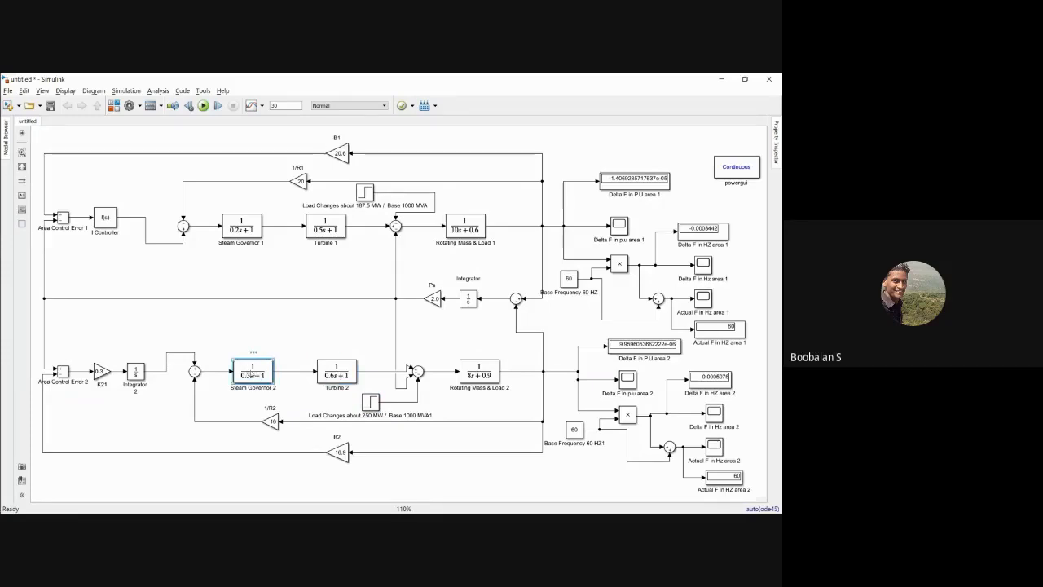
Step: Review the K21 and integrator section, Steam Governor 2 and Turbine 2, ending with the whole area 2 generation path
{"action": "left_click_drag", "start_coordinate": [84, 354], "coordinate": [153, 396]}
{"action": "left_click_drag", "start_coordinate": [221, 350], "coordinate": [275, 388]}
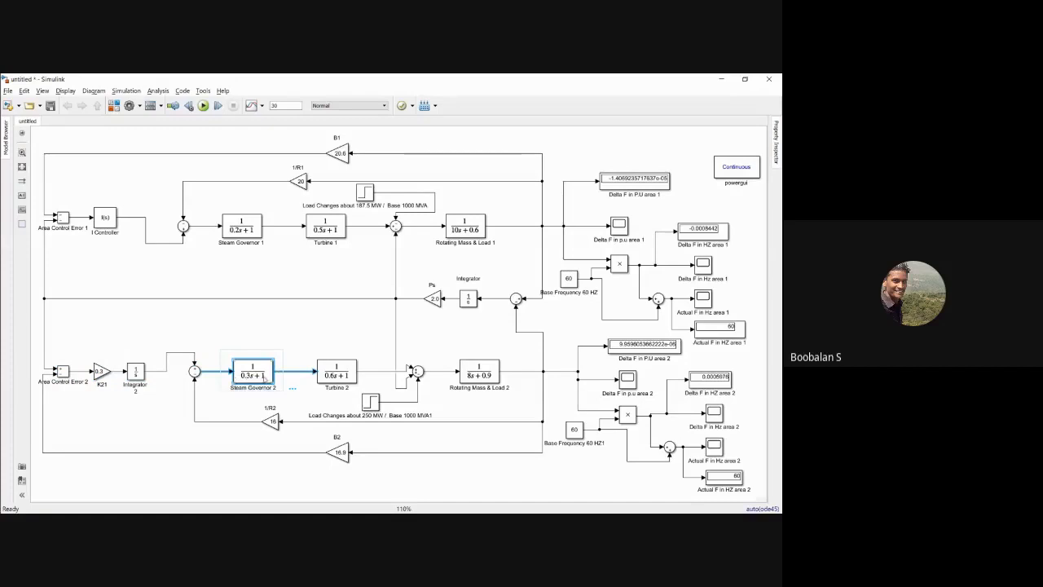
{"action": "left_click_drag", "start_coordinate": [304, 344], "coordinate": [359, 395]}
{"action": "left_click", "coordinate": [317, 335]}
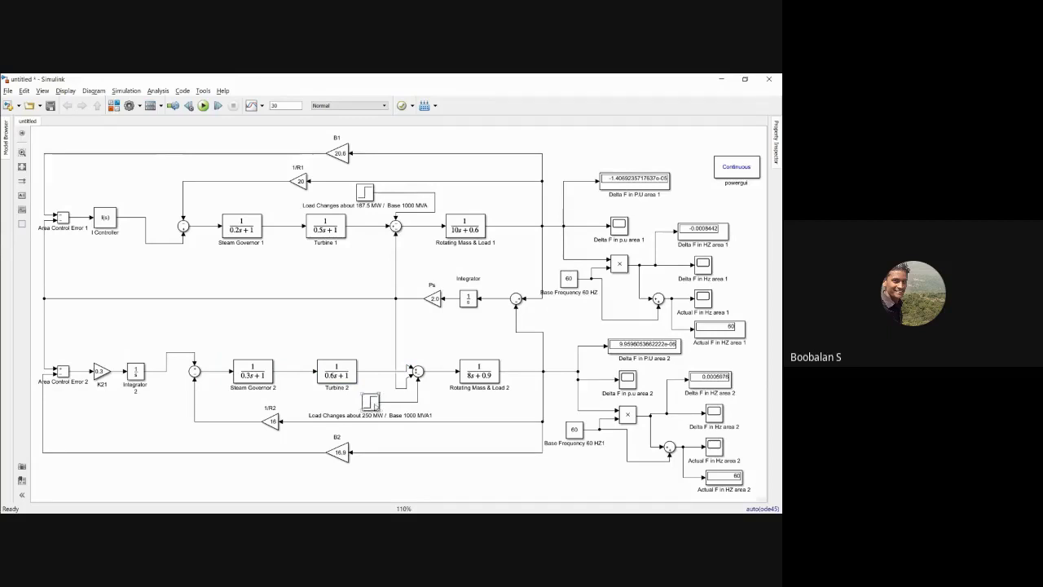
{"action": "left_click_drag", "start_coordinate": [205, 347], "coordinate": [471, 424]}
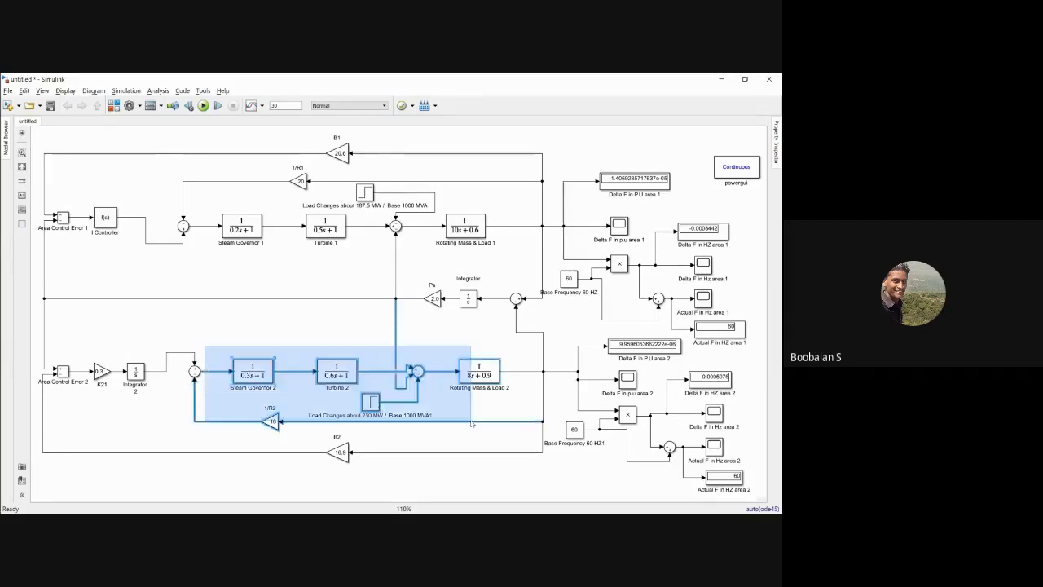
{"action": "left_click", "coordinate": [471, 336]}
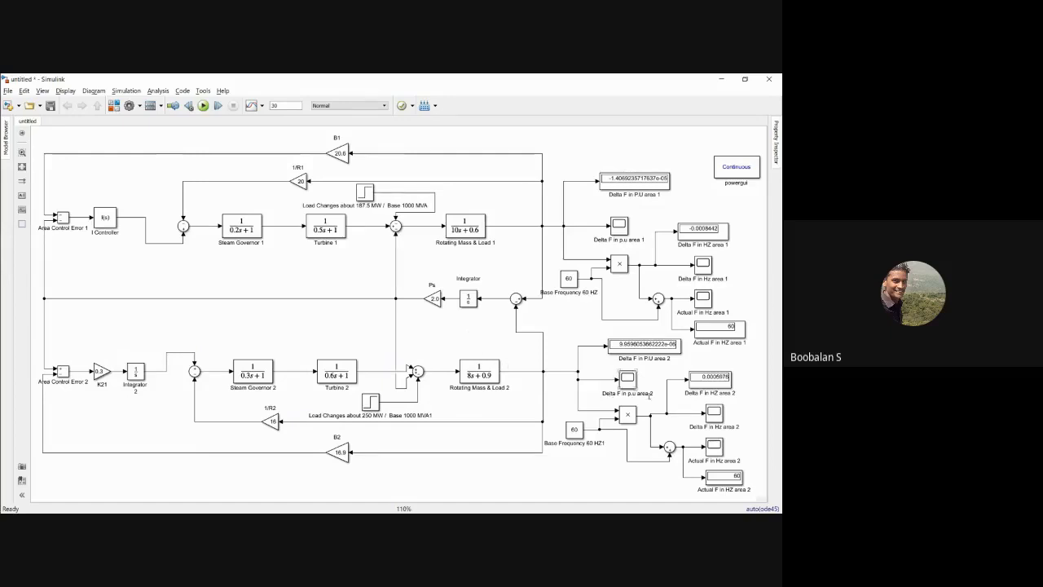
Step: Check the actual frequency display of area 2 and inspect the Actual F in Hz area 2 scope maximized
{"action": "double_click", "coordinate": [719, 482]}
{"action": "left_click", "coordinate": [695, 365]}
{"action": "double_click", "coordinate": [713, 447]}
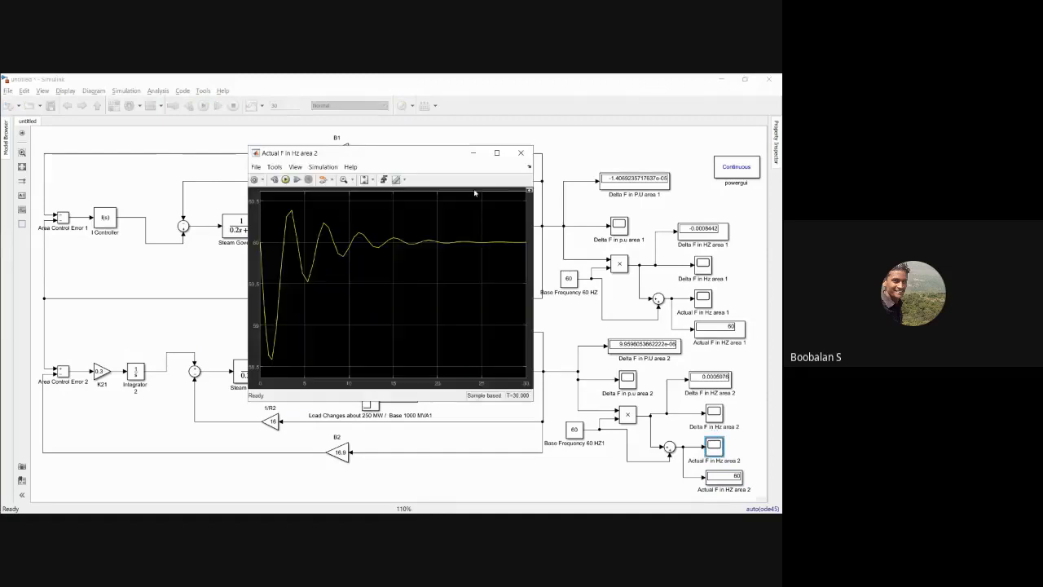
{"action": "left_click", "coordinate": [496, 152]}
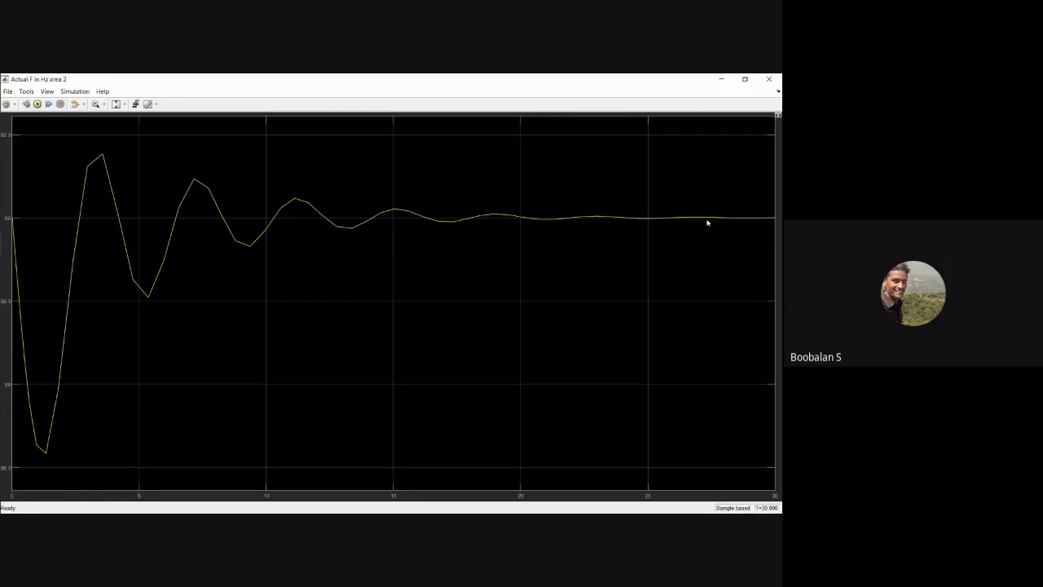
{"action": "left_click", "coordinate": [778, 79]}
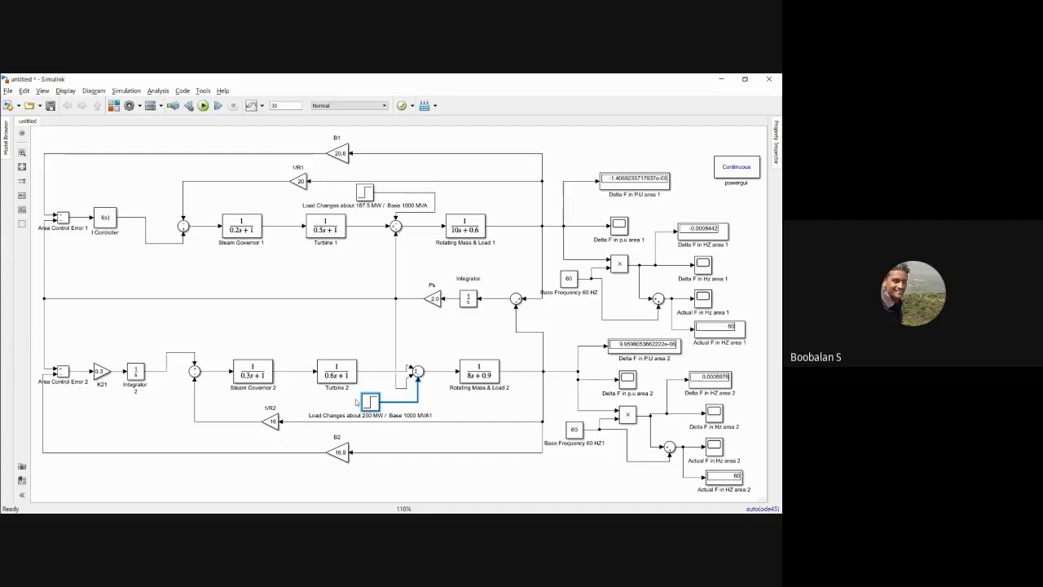
Step: Examine how Area Control Error 2 feeds the K21 gain and Integrator 2 in the area 2 controller
{"action": "left_click_drag", "start_coordinate": [74, 343], "coordinate": [170, 397]}
{"action": "left_click", "coordinate": [119, 318]}
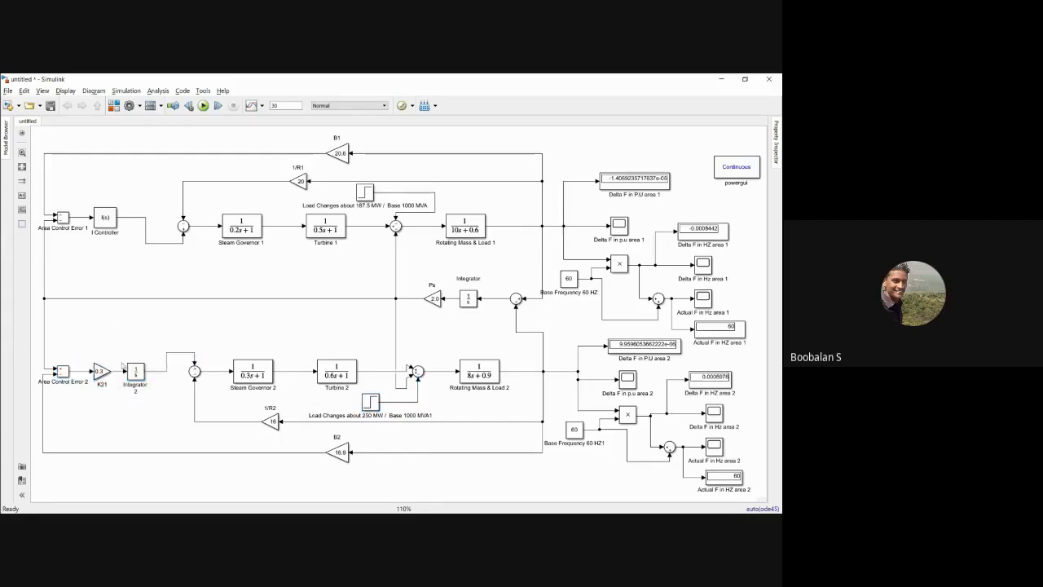
{"action": "left_click_drag", "start_coordinate": [72, 344], "coordinate": [156, 389]}
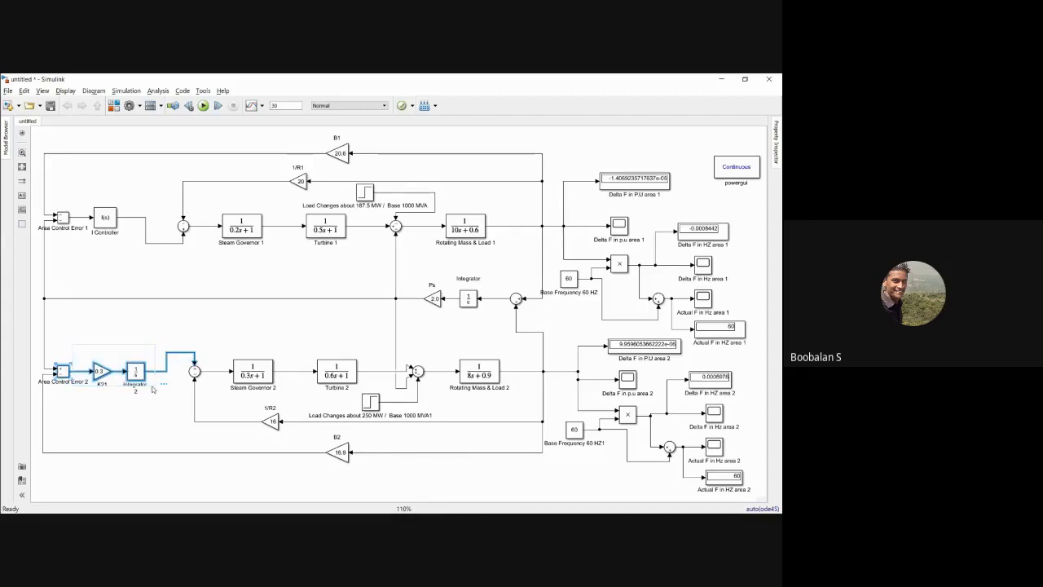
{"action": "left_click_drag", "start_coordinate": [54, 339], "coordinate": [183, 393]}
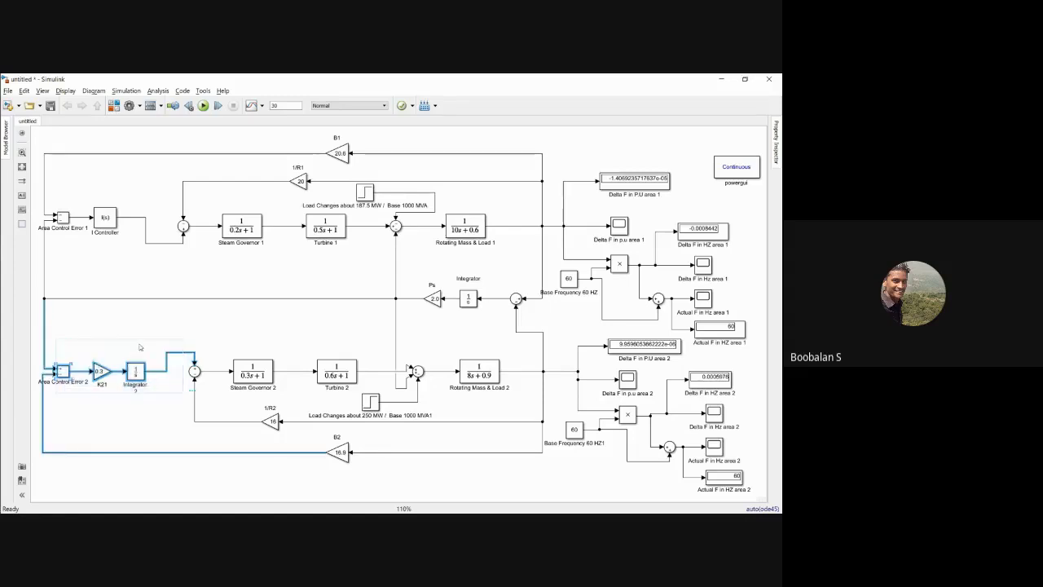
{"action": "left_click", "coordinate": [325, 326]}
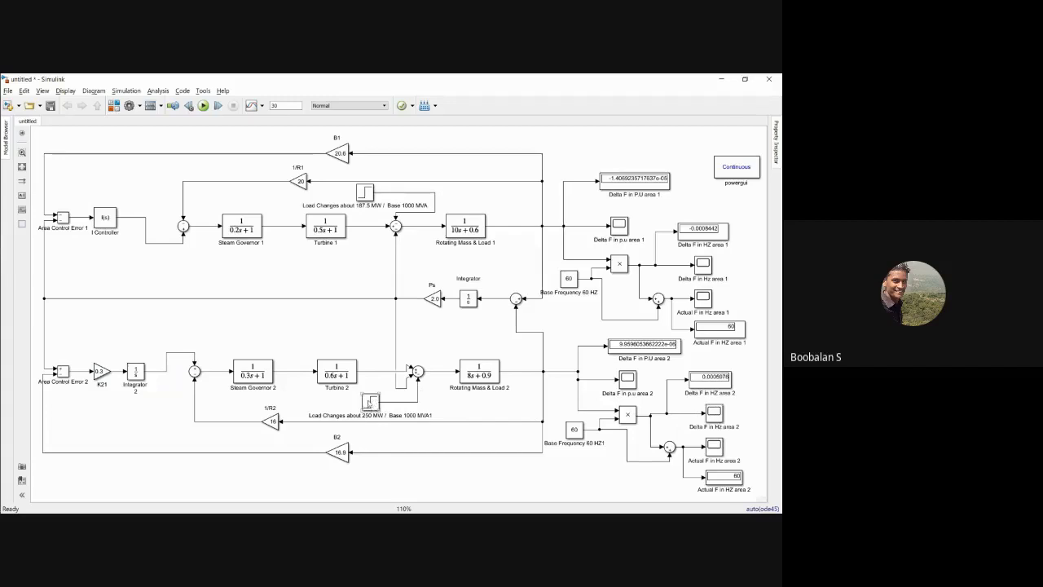
Step: Set the initial value of the area 2 load change step (250 MW) to -0.25
{"action": "double_click", "coordinate": [369, 402]}
{"action": "left_click_drag", "start_coordinate": [425, 301], "coordinate": [393, 231]}
{"action": "key", "text": "Tab"}
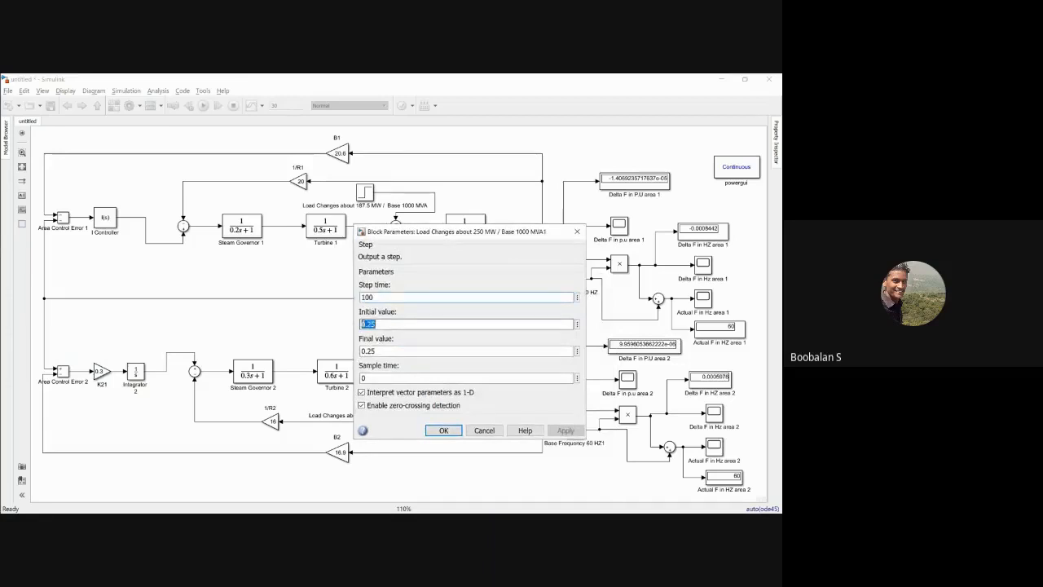
{"action": "key", "text": "Home"}
{"action": "type", "text": "-"}
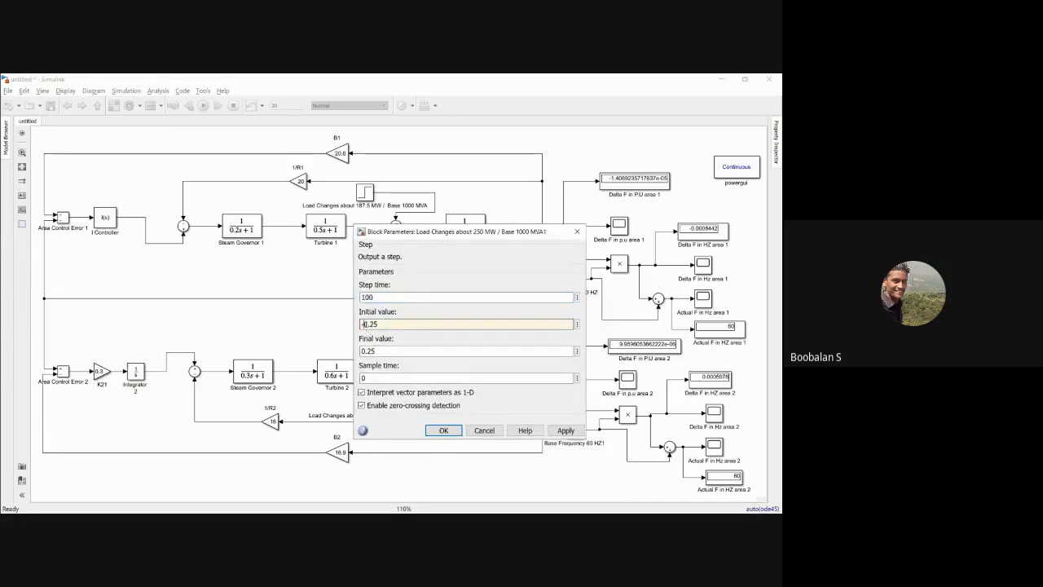
{"action": "left_click", "coordinate": [564, 431]}
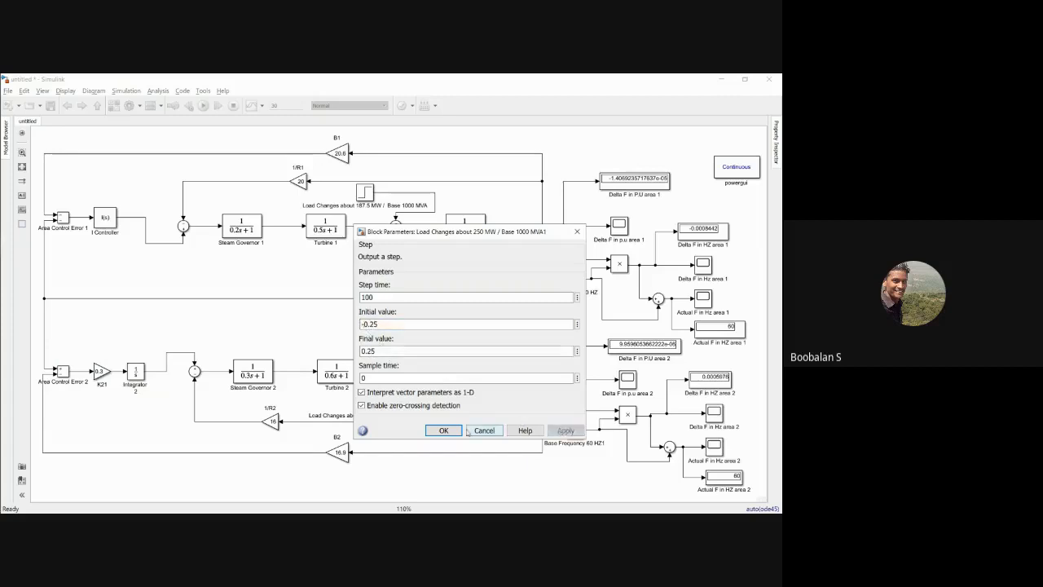
{"action": "left_click", "coordinate": [444, 430]}
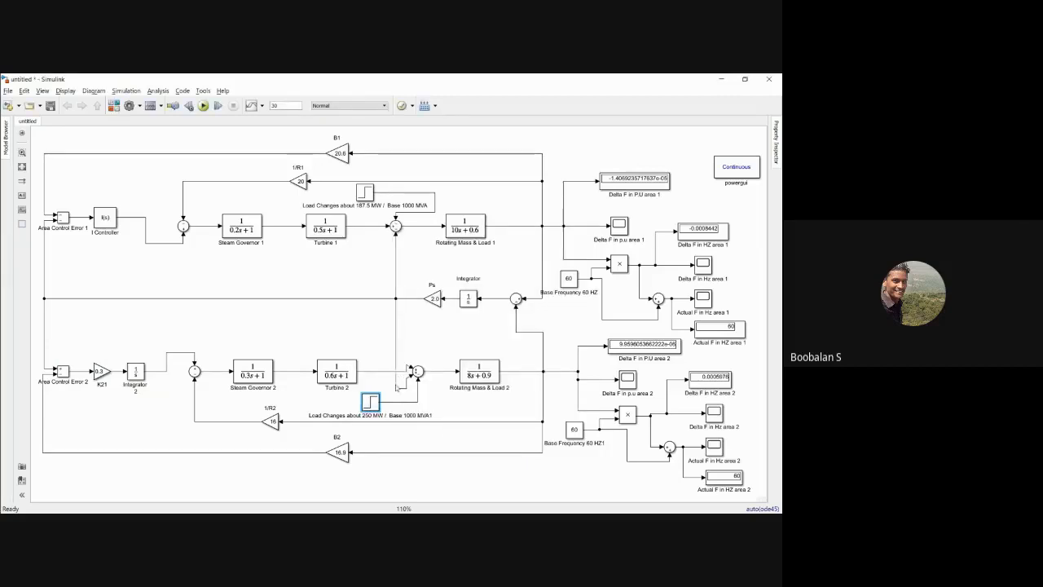
Step: Run the simulation and inspect the actual frequency response of area 2 in its Hz scope
{"action": "left_click", "coordinate": [204, 106]}
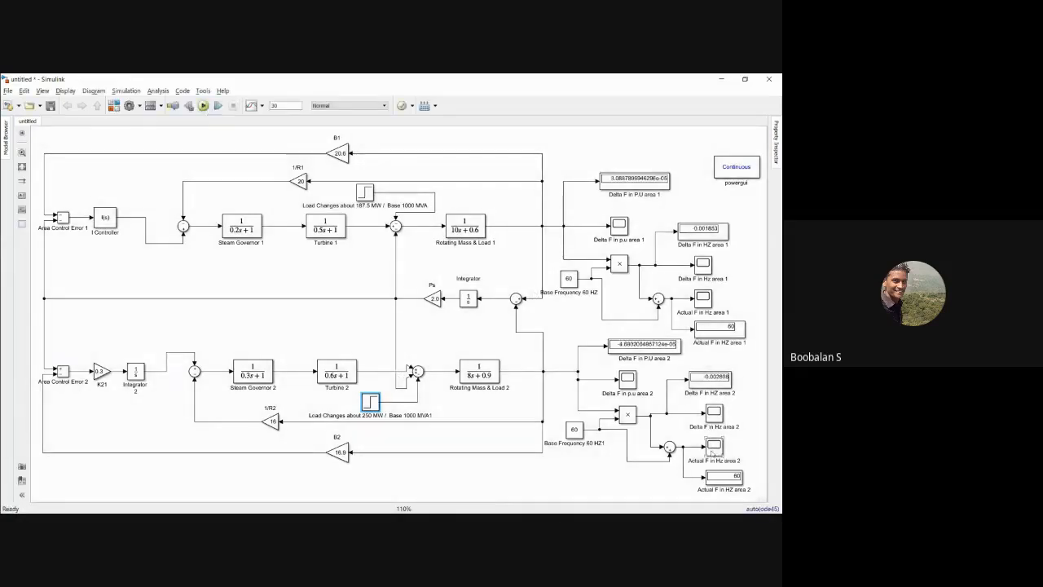
{"action": "double_click", "coordinate": [714, 448]}
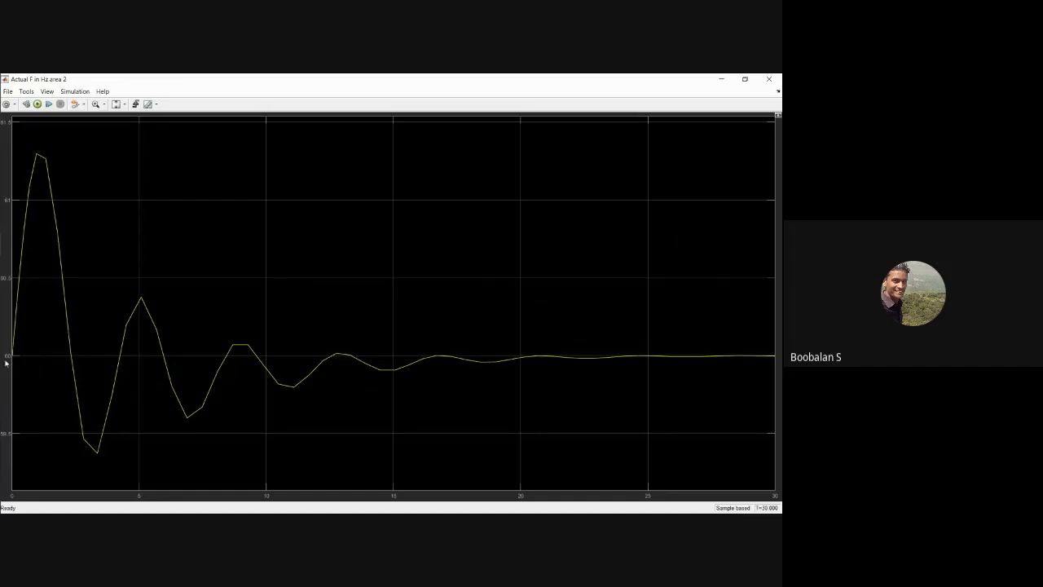
{"action": "mouse_move", "coordinate": [2, 352]}
{"action": "left_click", "coordinate": [770, 79]}
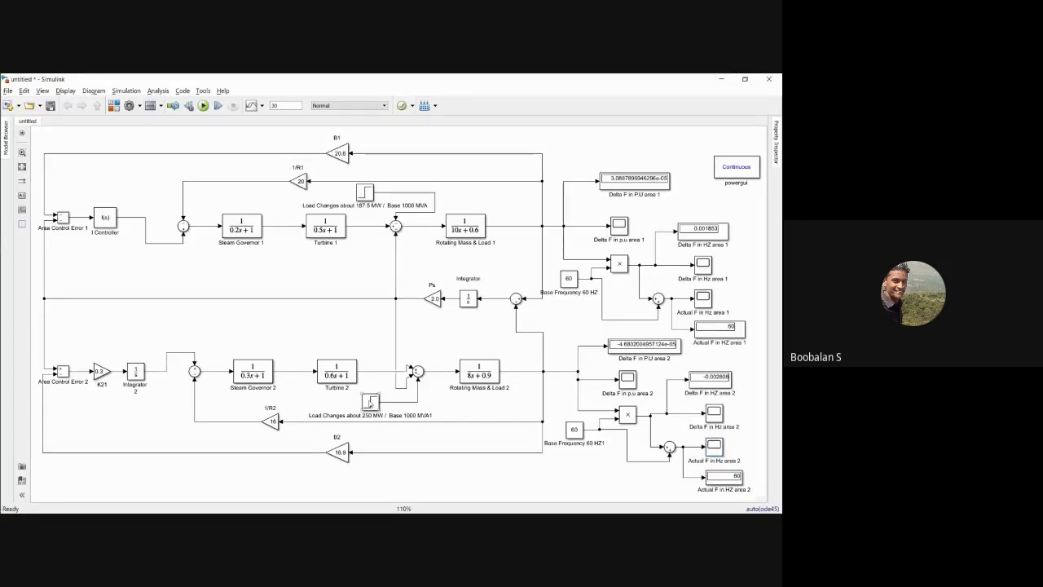
Step: Relate the area 2 controller section and the 250 MW load step to the actual frequency display of area 2
{"action": "left_click_drag", "start_coordinate": [55, 353], "coordinate": [157, 395]}
{"action": "left_click", "coordinate": [725, 479]}
{"action": "left_click_drag", "start_coordinate": [340, 393], "coordinate": [393, 410]}
{"action": "left_click", "coordinate": [467, 416]}
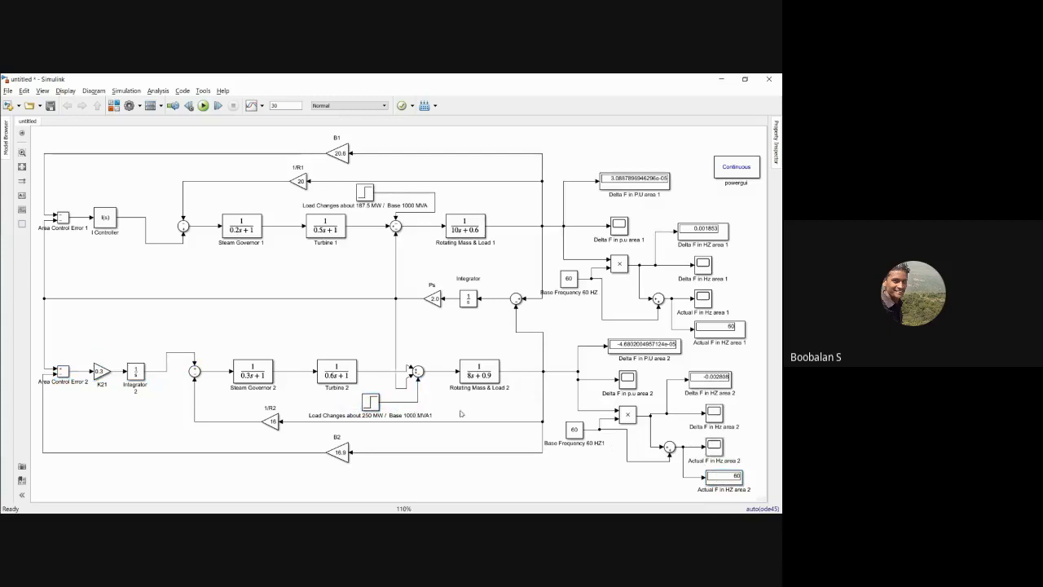
{"action": "left_click_drag", "start_coordinate": [71, 340], "coordinate": [147, 397]}
{"action": "left_click", "coordinate": [156, 324]}
Step: Move the powergui block slightly left, closer to the area 1 displays
{"action": "left_click_drag", "start_coordinate": [741, 167], "coordinate": [728, 167]}
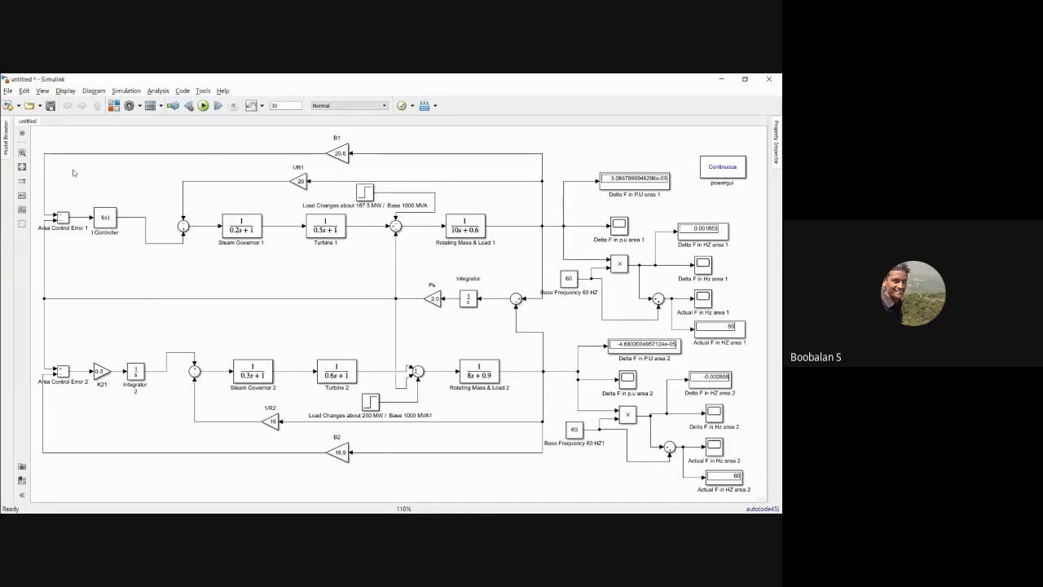
Step: Compare the Area Control Error 1 and I Controller section with the Area Control Error 2, K21 and Integrator 2 section
{"action": "left_click_drag", "start_coordinate": [54, 193], "coordinate": [120, 234]}
{"action": "left_click", "coordinate": [81, 348]}
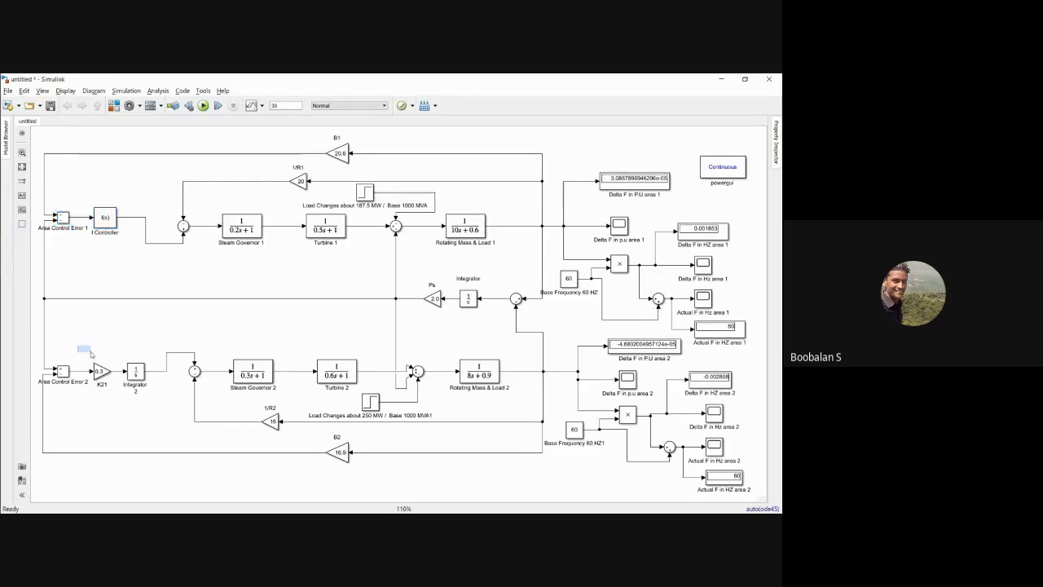
{"action": "left_click_drag", "start_coordinate": [69, 207], "coordinate": [111, 239]}
{"action": "left_click_drag", "start_coordinate": [67, 347], "coordinate": [134, 383]}
{"action": "left_click_drag", "start_coordinate": [55, 195], "coordinate": [119, 244]}
{"action": "left_click_drag", "start_coordinate": [72, 352], "coordinate": [143, 388]}
{"action": "left_click", "coordinate": [128, 323]}
{"action": "left_click_drag", "start_coordinate": [83, 349], "coordinate": [154, 392]}
{"action": "left_click", "coordinate": [114, 322]}
Step: Recheck the parameters of the 250 MW load step and the Actual F in Hz area 2 scope
{"action": "left_click_drag", "start_coordinate": [319, 398], "coordinate": [409, 423]}
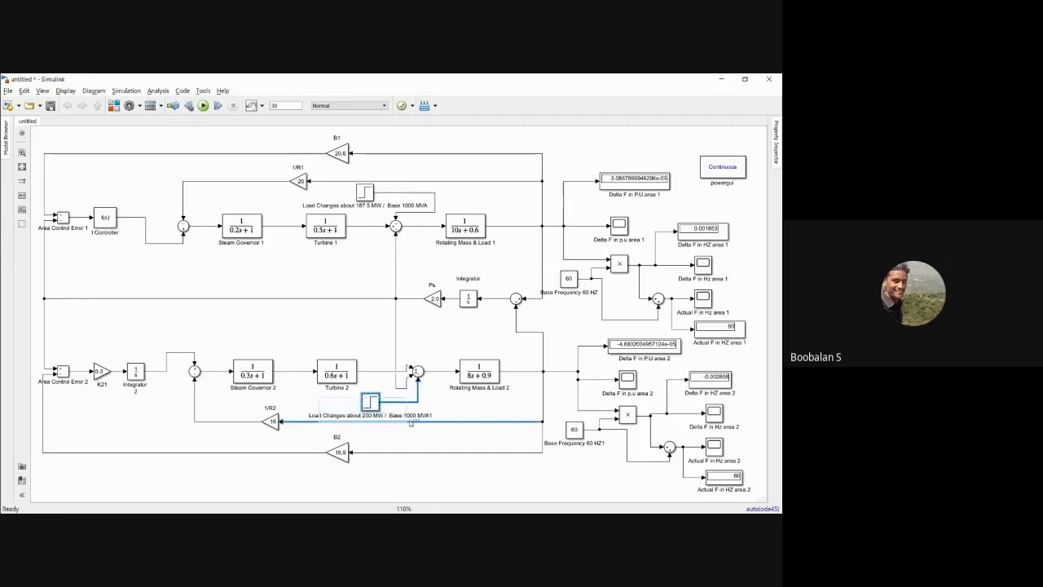
{"action": "left_click", "coordinate": [338, 326]}
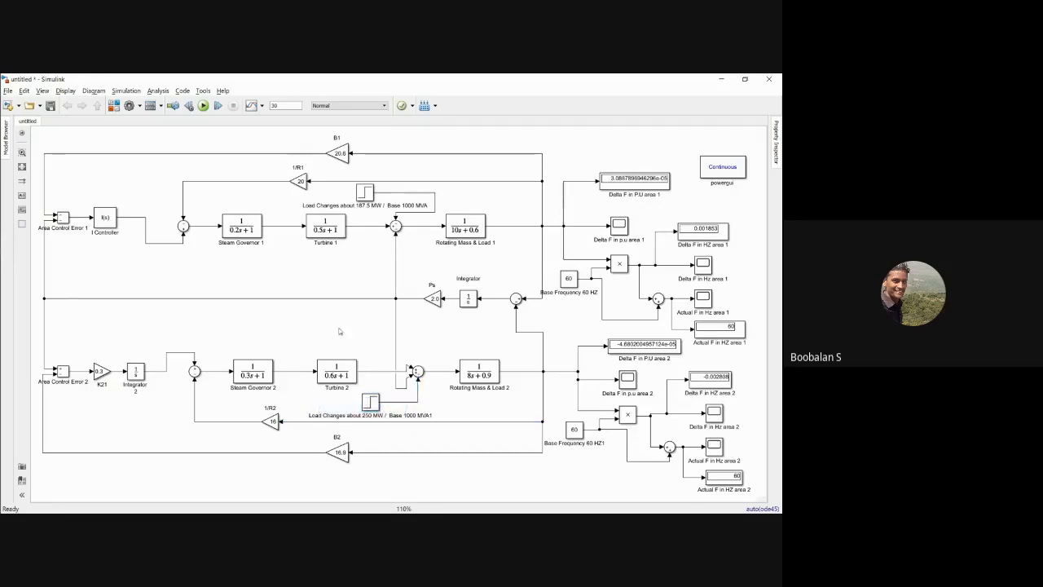
{"action": "double_click", "coordinate": [372, 402]}
{"action": "key", "text": "Tab"}
{"action": "left_click_drag", "start_coordinate": [419, 302], "coordinate": [396, 271]}
{"action": "left_click", "coordinate": [468, 473]}
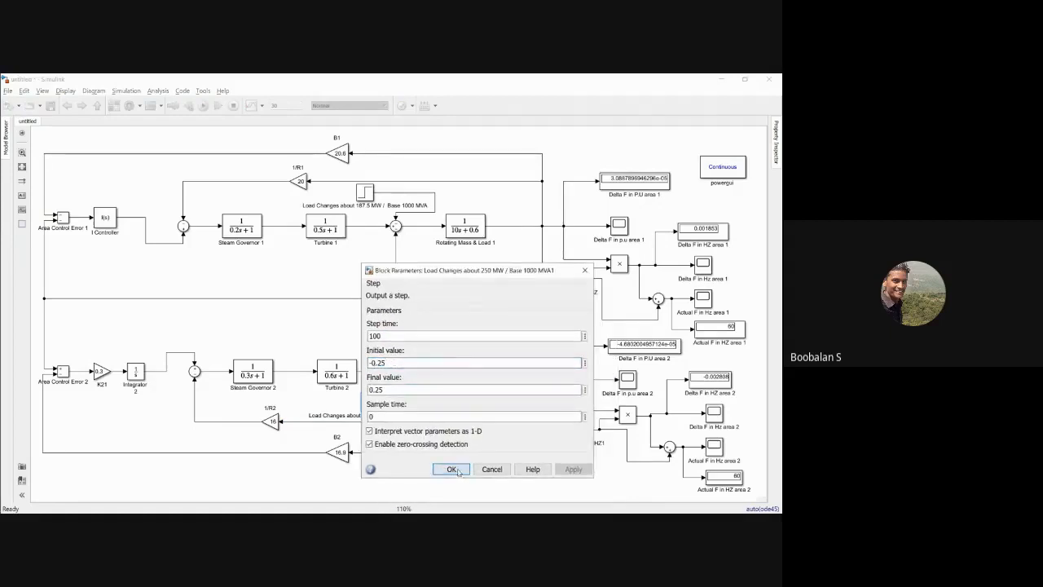
{"action": "double_click", "coordinate": [714, 445]}
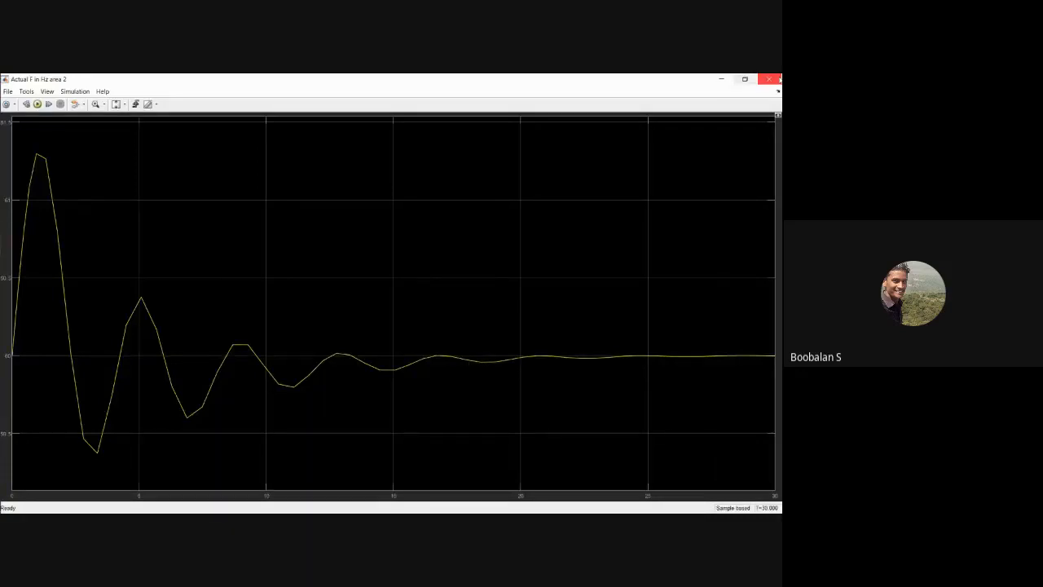
{"action": "left_click", "coordinate": [769, 79]}
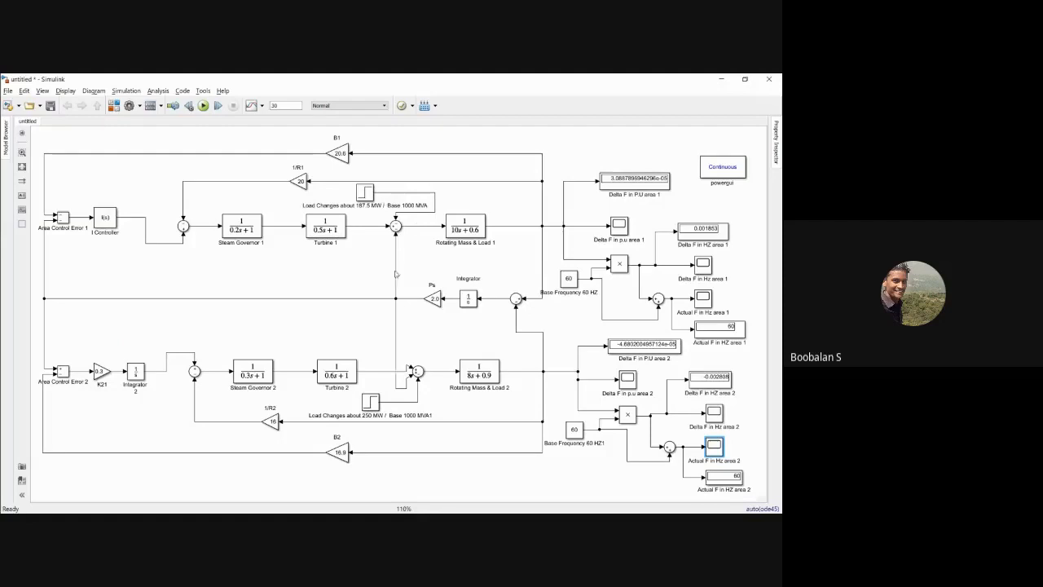
Step: Compare the step parameters of the 187.5 MW load change in area 1 with those of the 250 MW load change in area 2
{"action": "double_click", "coordinate": [364, 192]}
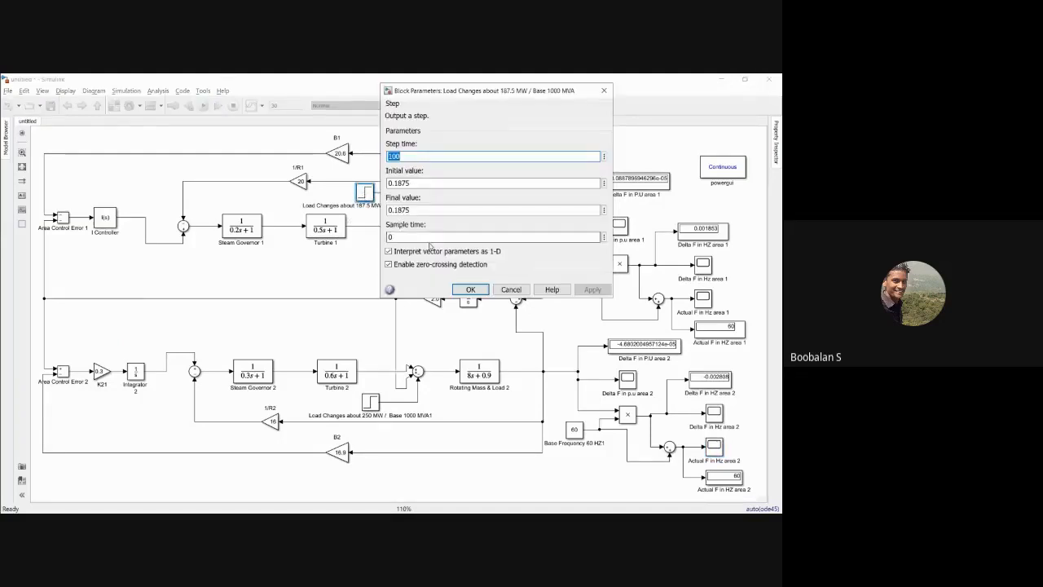
{"action": "left_click", "coordinate": [469, 289]}
{"action": "double_click", "coordinate": [370, 402]}
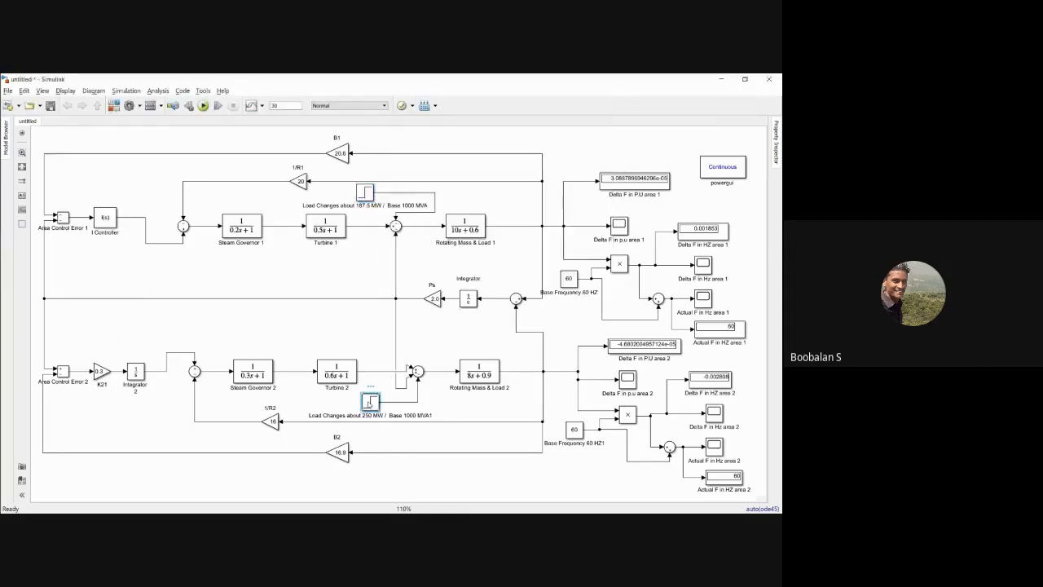
{"action": "left_click_drag", "start_coordinate": [420, 301], "coordinate": [379, 236]}
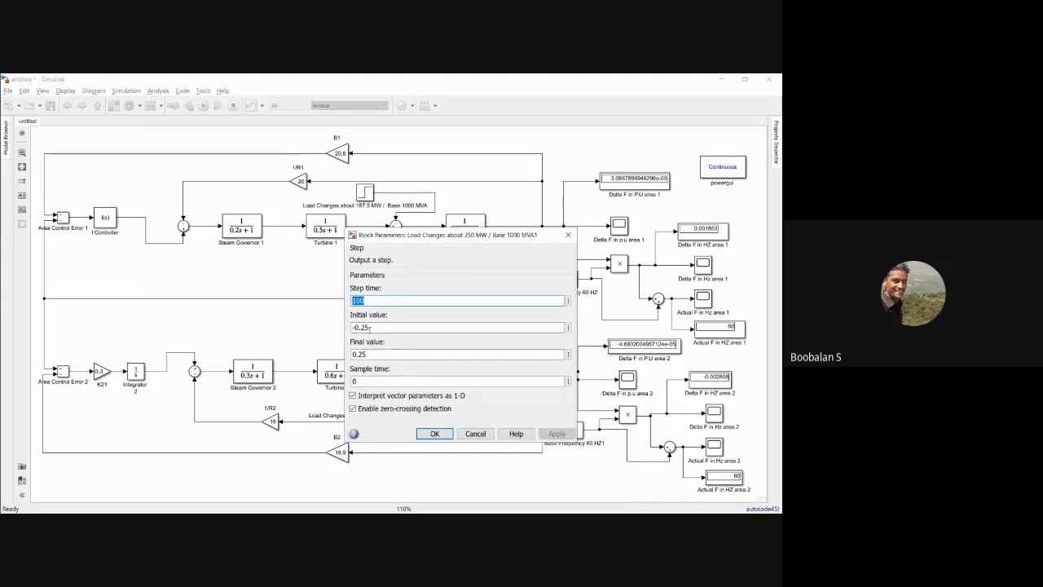
{"action": "key", "text": "Return"}
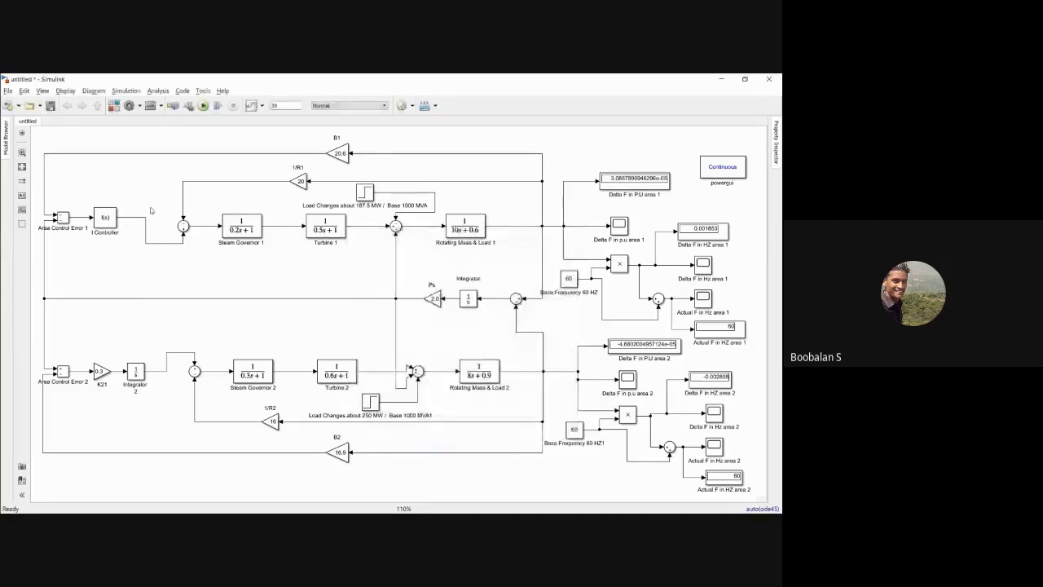
Step: Review the area 1 controller section and both load steps, including the parameters of the 250 MW step
{"action": "left_click_drag", "start_coordinate": [57, 198], "coordinate": [122, 234]}
{"action": "left_click", "coordinate": [114, 293]}
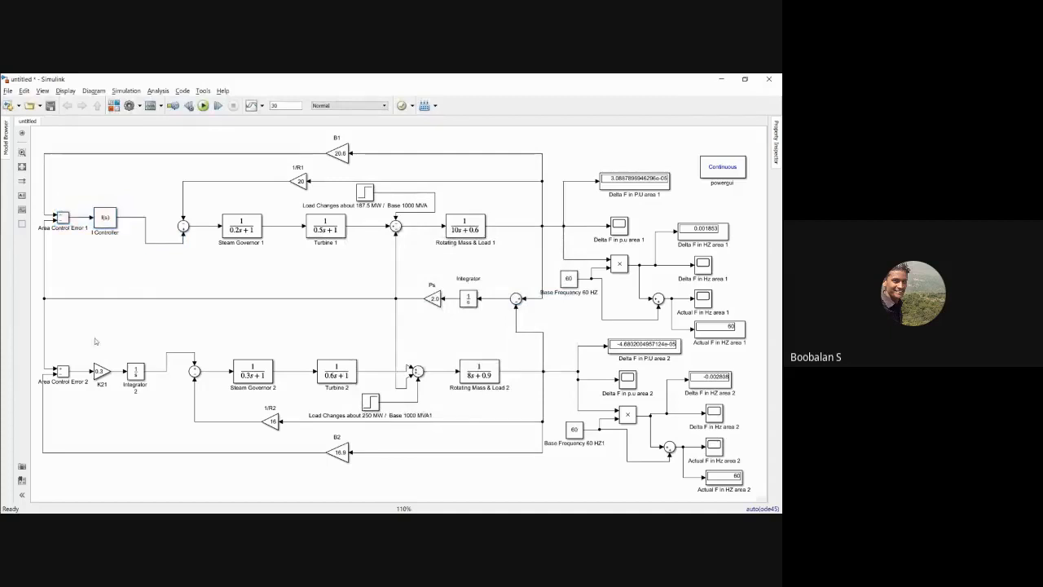
{"action": "left_click", "coordinate": [370, 196]}
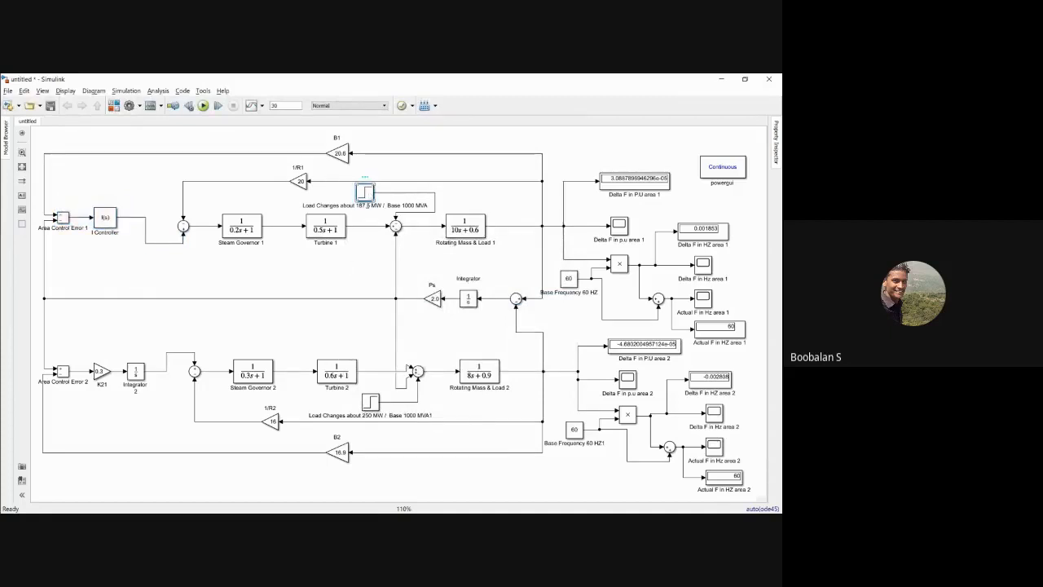
{"action": "left_click", "coordinate": [371, 401]}
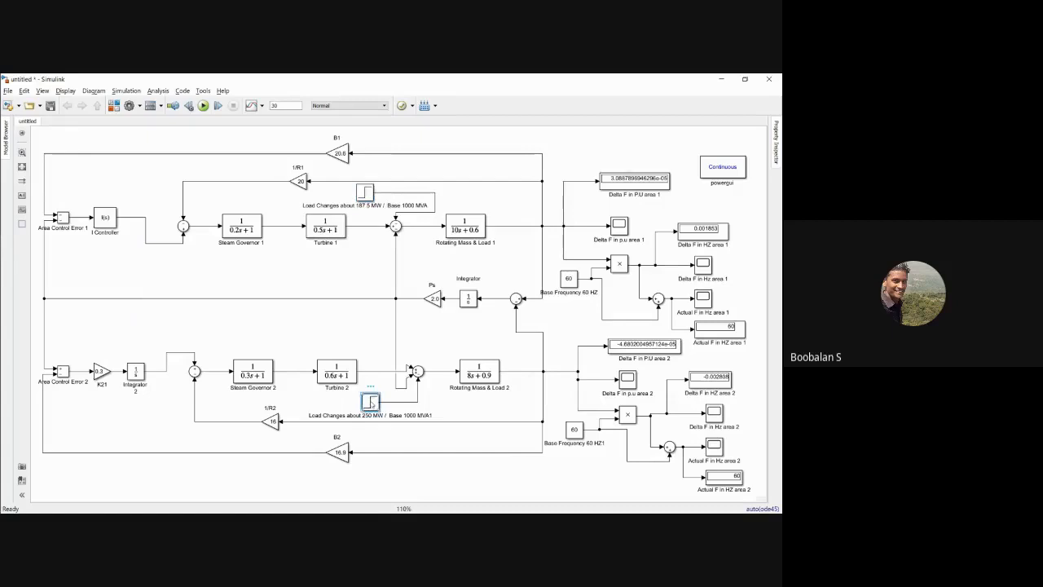
{"action": "double_click", "coordinate": [370, 401]}
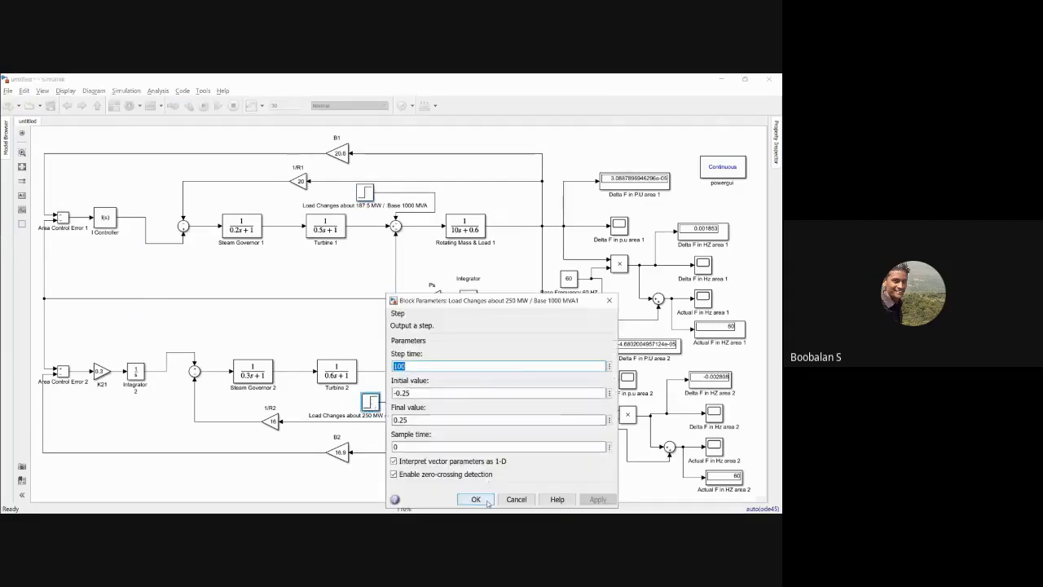
{"action": "left_click", "coordinate": [476, 499]}
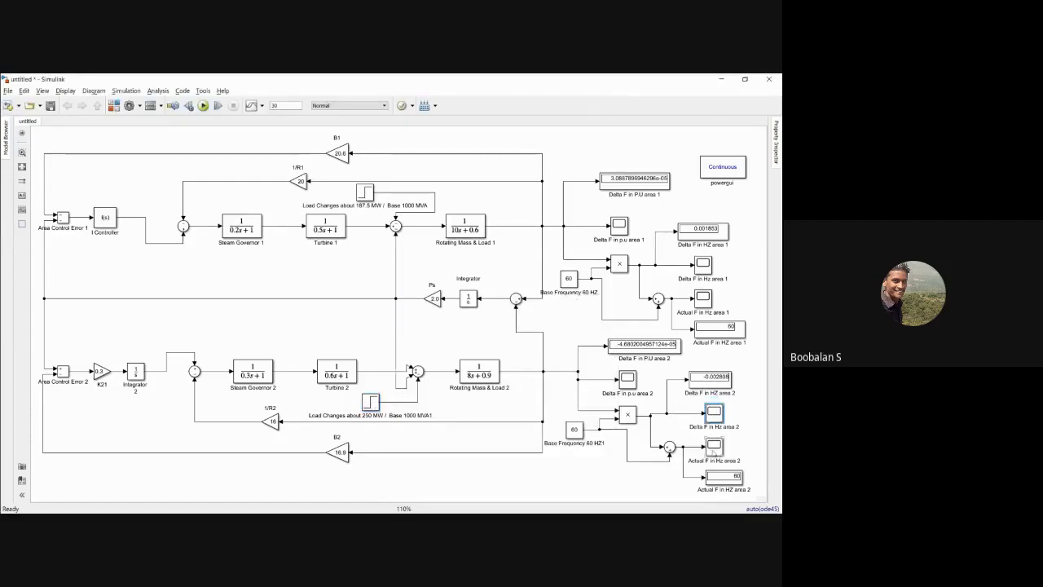
Step: Examine the Actual F in Hz area 2 response curve once more and return to the model
{"action": "double_click", "coordinate": [714, 447]}
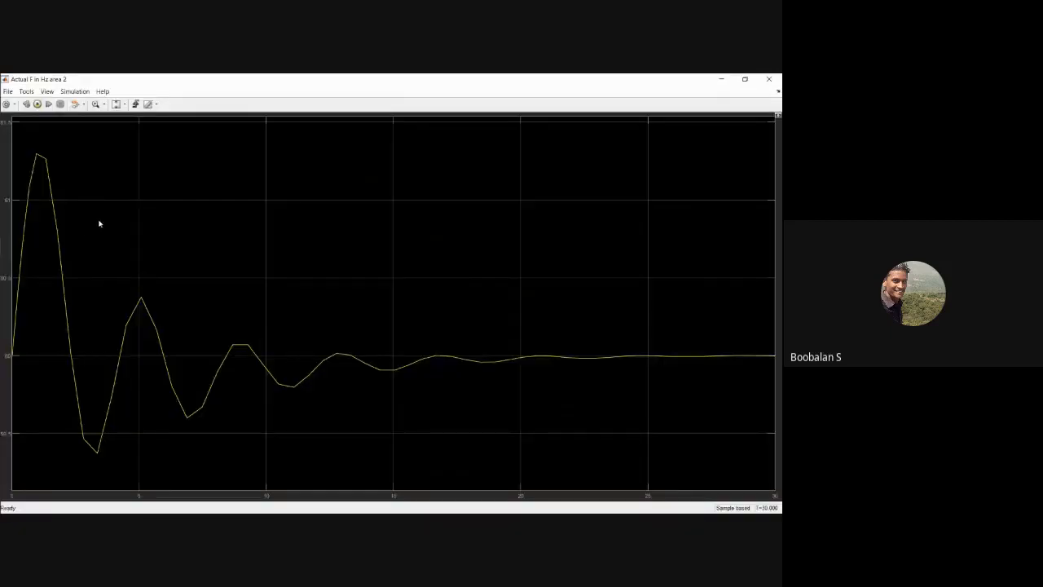
{"action": "left_click", "coordinate": [773, 79]}
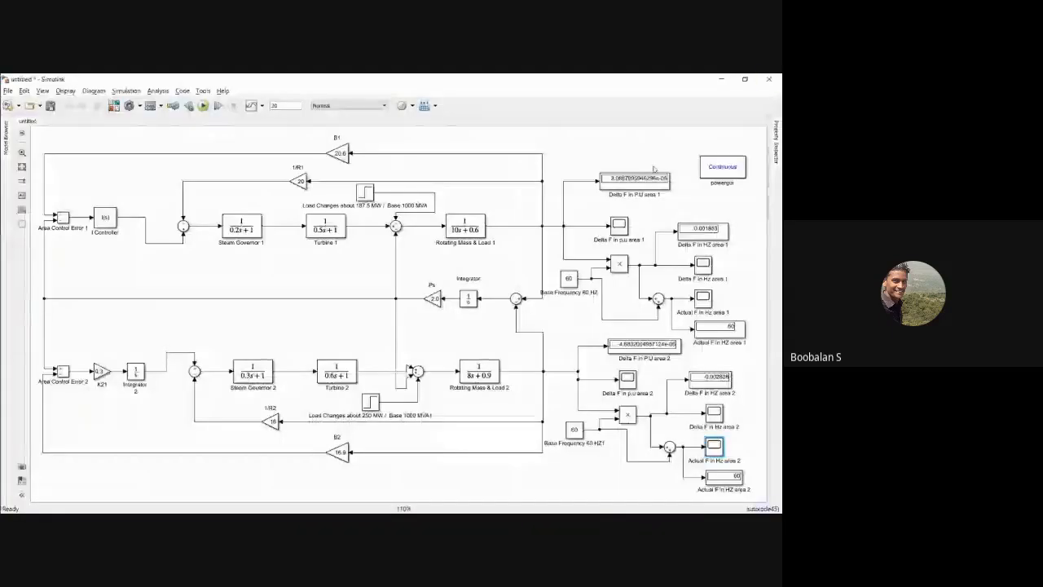
{"action": "left_click", "coordinate": [647, 151]}
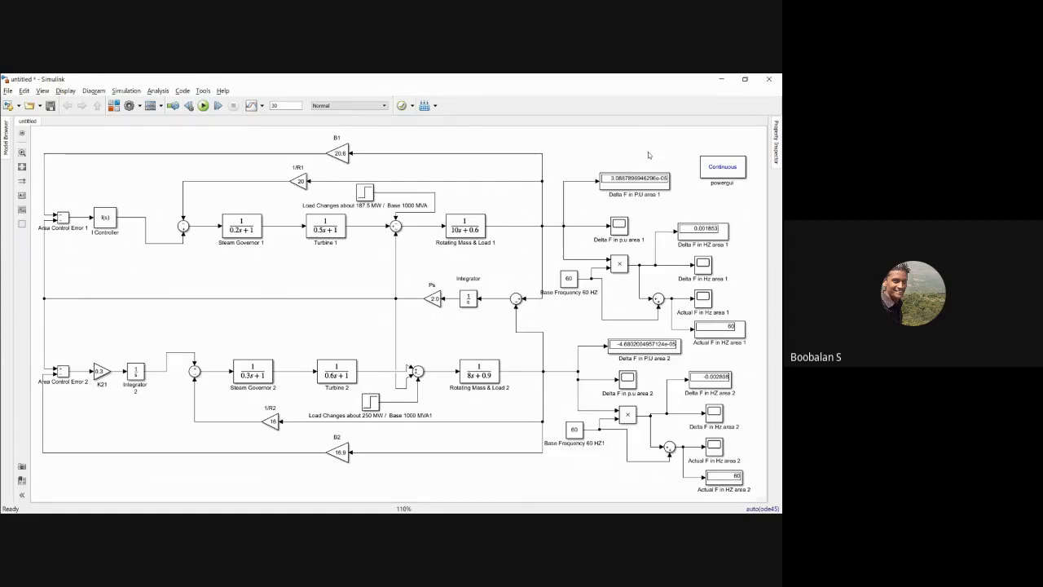
Step: Save the model as b2 in the EXP 8 folder under Simulation lab II, Matlab Program
{"action": "left_click", "coordinate": [53, 109]}
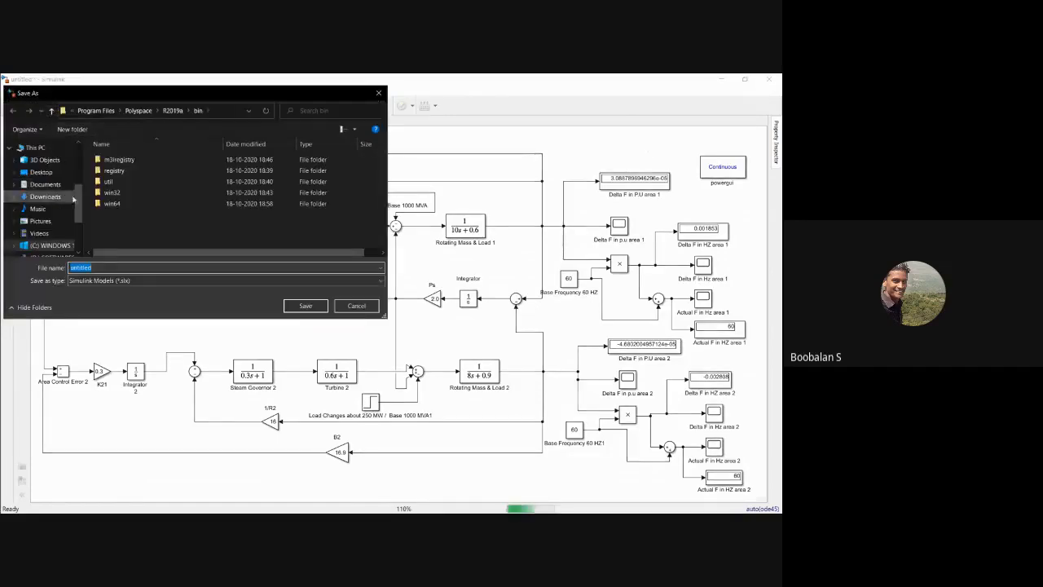
{"action": "scroll", "coordinate": [71, 197], "scroll_direction": "up", "scroll_amount": 2}
{"action": "left_click", "coordinate": [57, 205]}
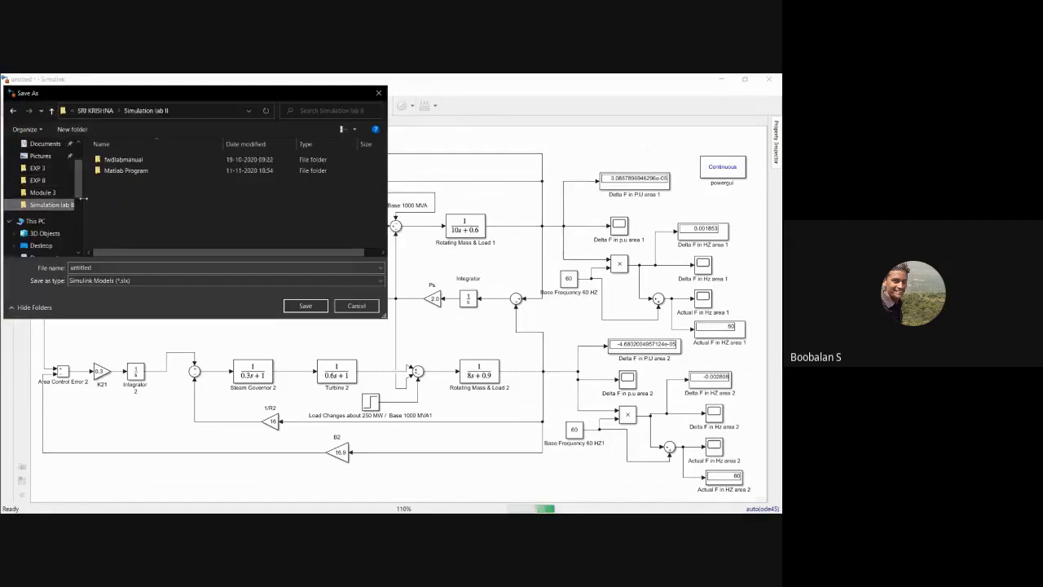
{"action": "double_click", "coordinate": [121, 171]}
{"action": "double_click", "coordinate": [118, 228]}
{"action": "double_click", "coordinate": [120, 268]}
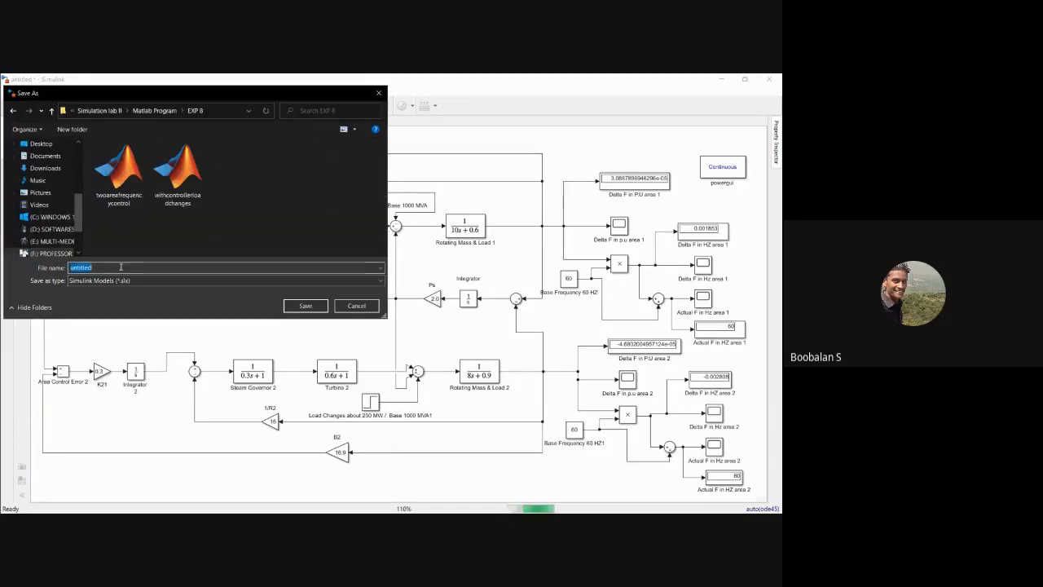
{"action": "type", "text": "b2"}
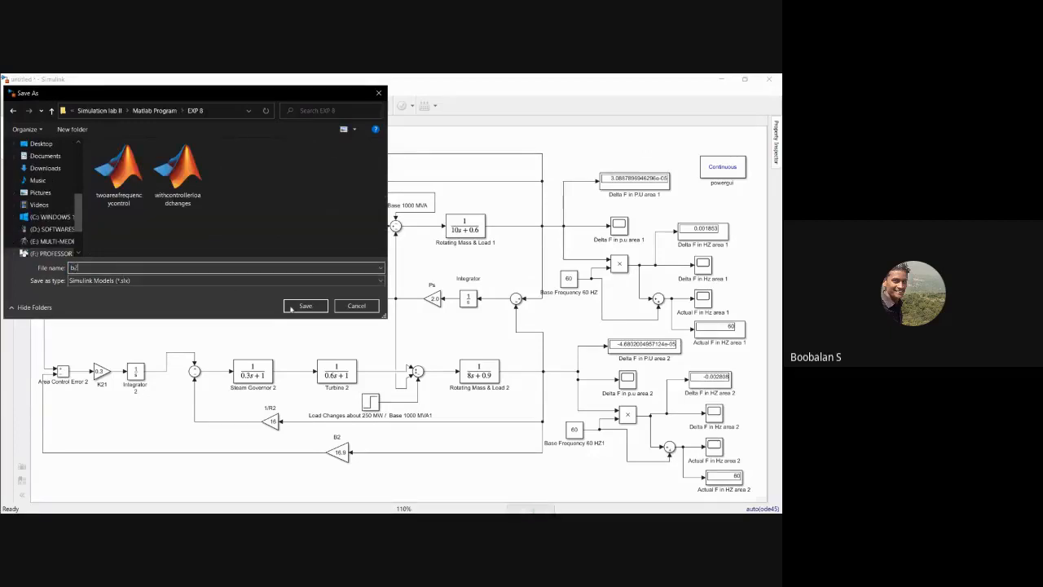
{"action": "left_click", "coordinate": [306, 306]}
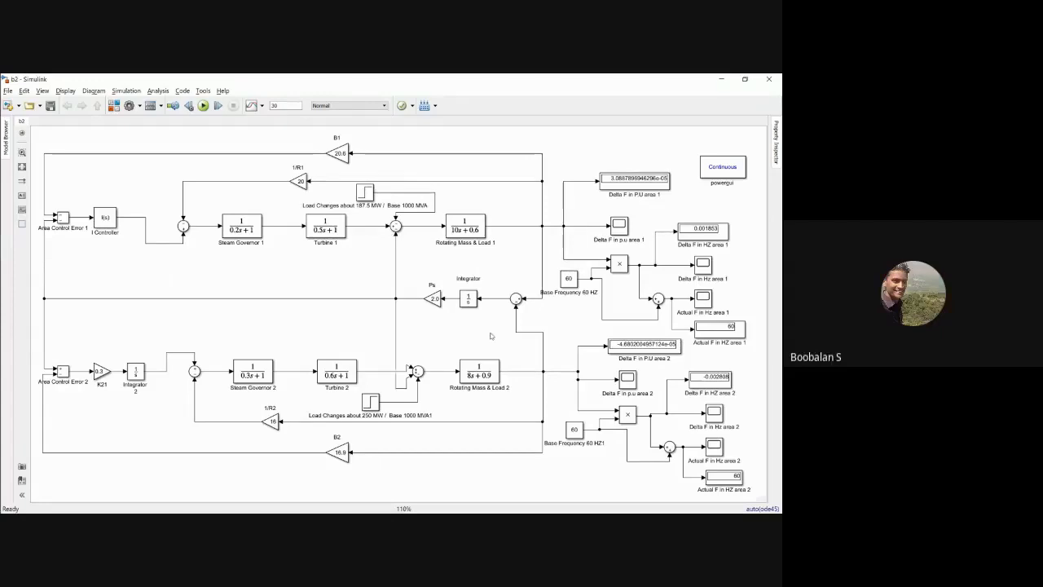
Step: Check the numeric display format of the Delta F in P.U area 2 display block
{"action": "double_click", "coordinate": [643, 344]}
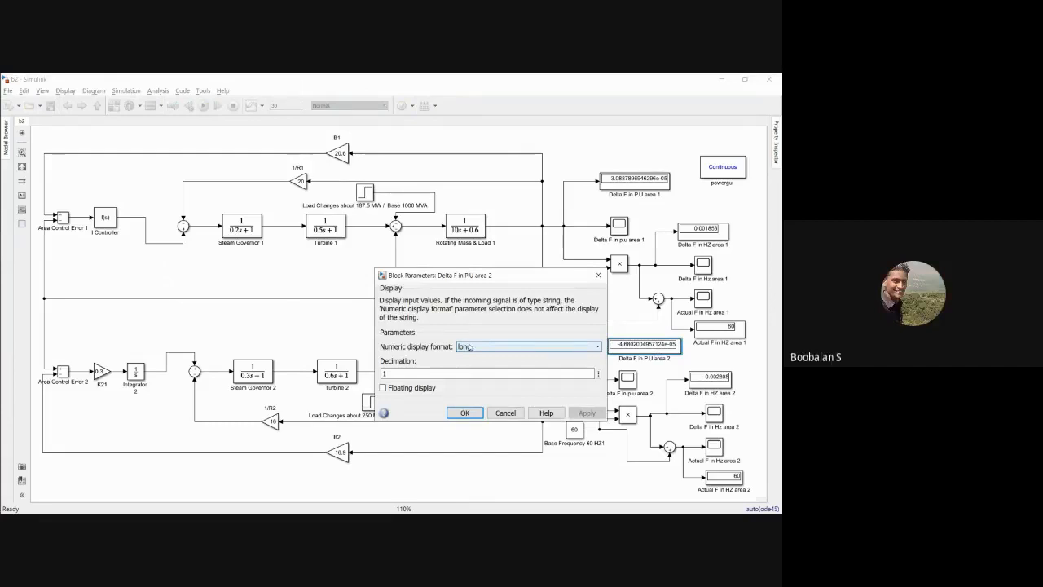
{"action": "left_click", "coordinate": [465, 412]}
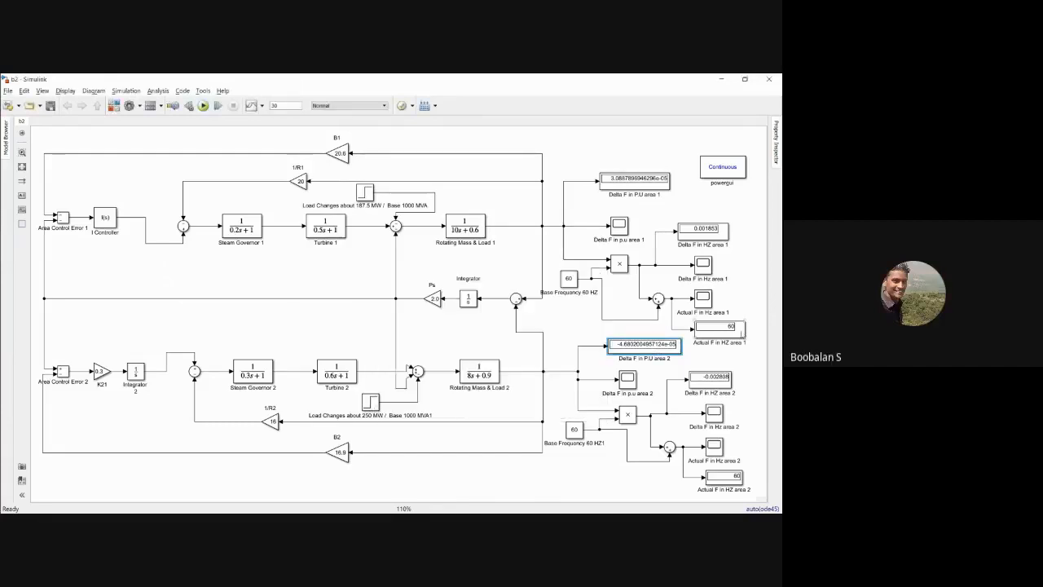
{"action": "left_click", "coordinate": [759, 301]}
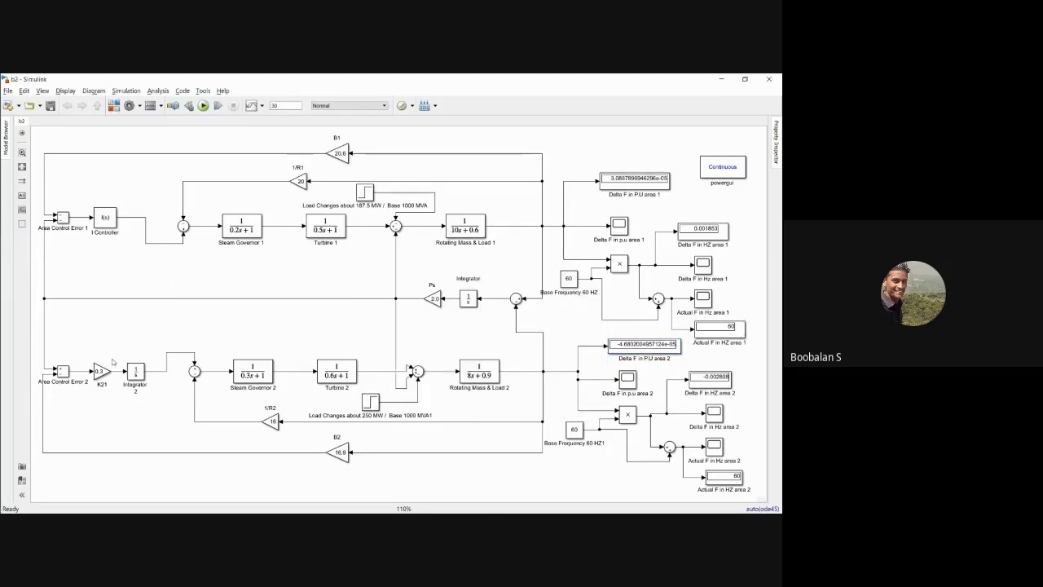
Step: Check the K21 gain of area 2 and the integral setting of the area 1 I Controller
{"action": "left_click", "coordinate": [101, 371]}
{"action": "double_click", "coordinate": [101, 372]}
{"action": "type", "text": "0.3"}
{"action": "left_click", "coordinate": [208, 446]}
{"action": "left_click", "coordinate": [105, 218]}
{"action": "double_click", "coordinate": [105, 218]}
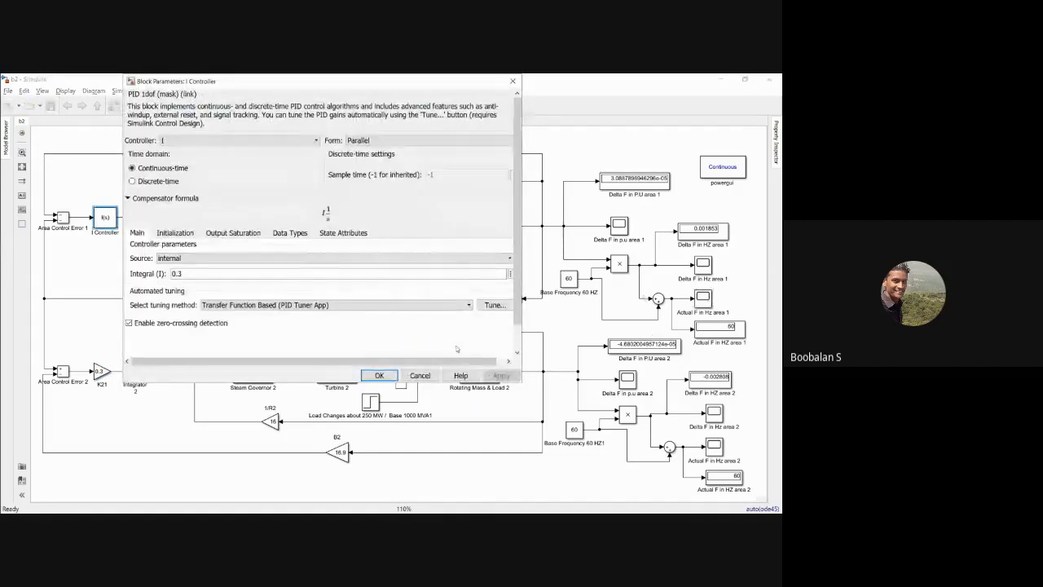
{"action": "key", "text": "Return"}
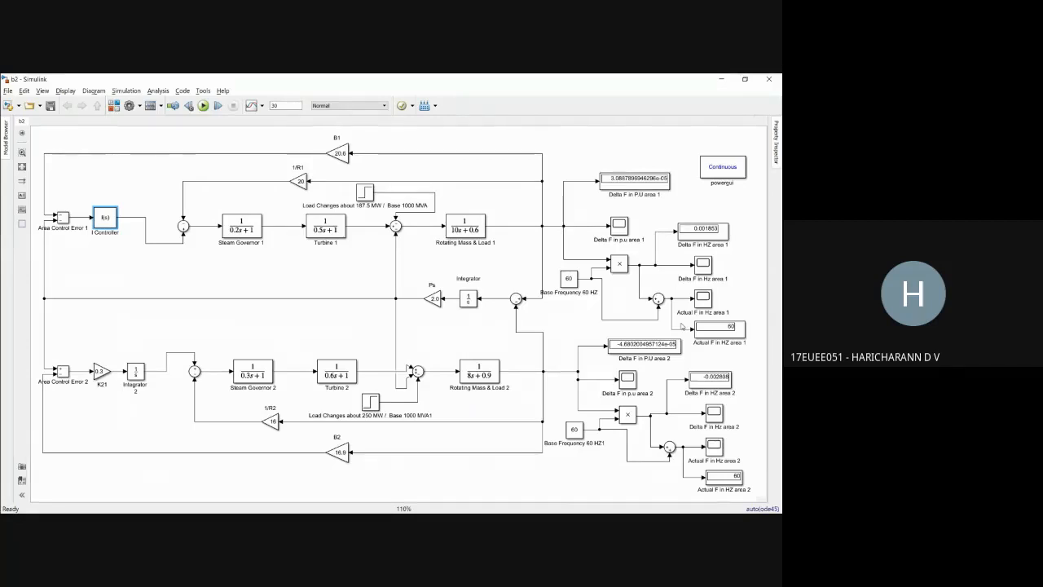
Step: Check the block parameters of the Delta F in P.U area 1 display
{"action": "left_click", "coordinate": [623, 184]}
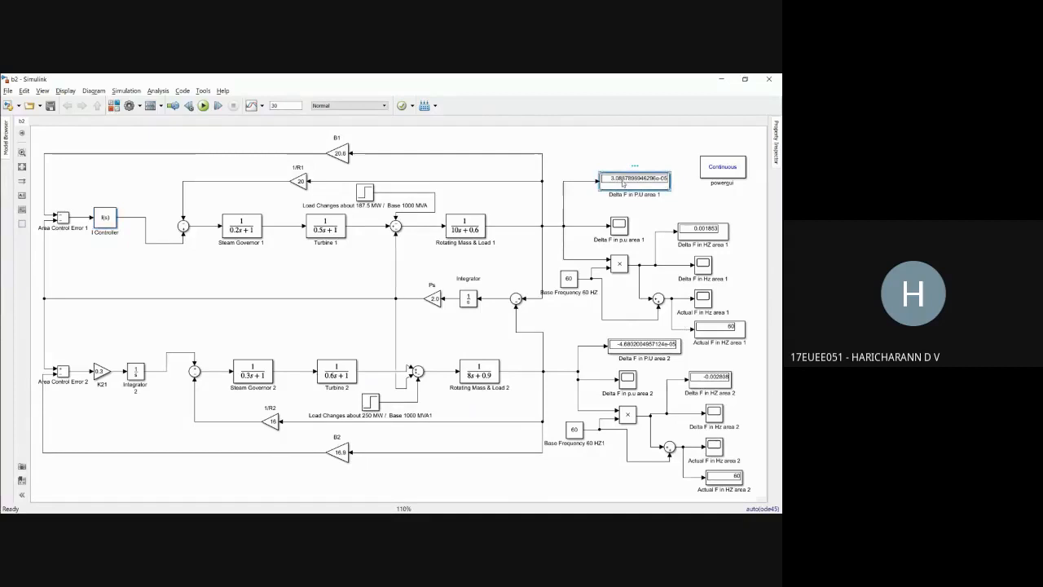
{"action": "double_click", "coordinate": [623, 184]}
{"action": "left_click", "coordinate": [459, 248]}
Step: Switch to the Google Chrome window
{"action": "mouse_move", "coordinate": [2, 175]}
{"action": "left_click", "coordinate": [16, 148]}
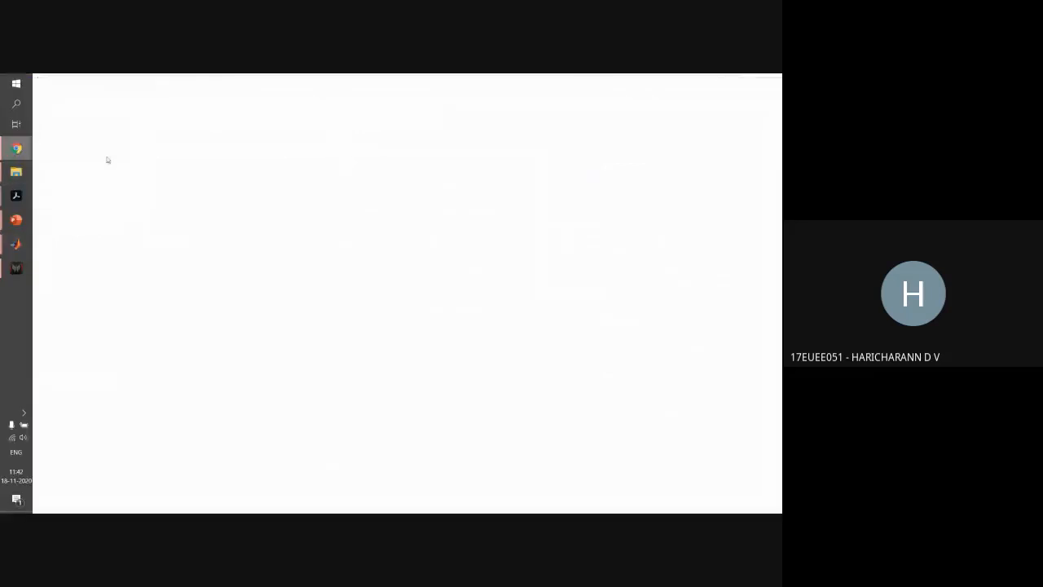